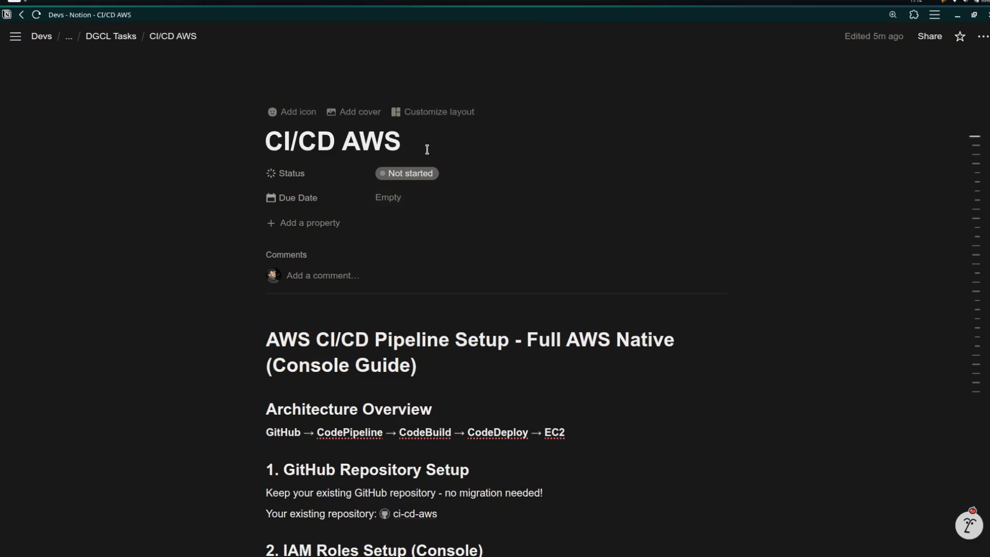
Read the guide's architecture line, highlighting 'GitHub' and comparing it with the browser's pipeline diagram.
scroll(433, 309, "down", 3)
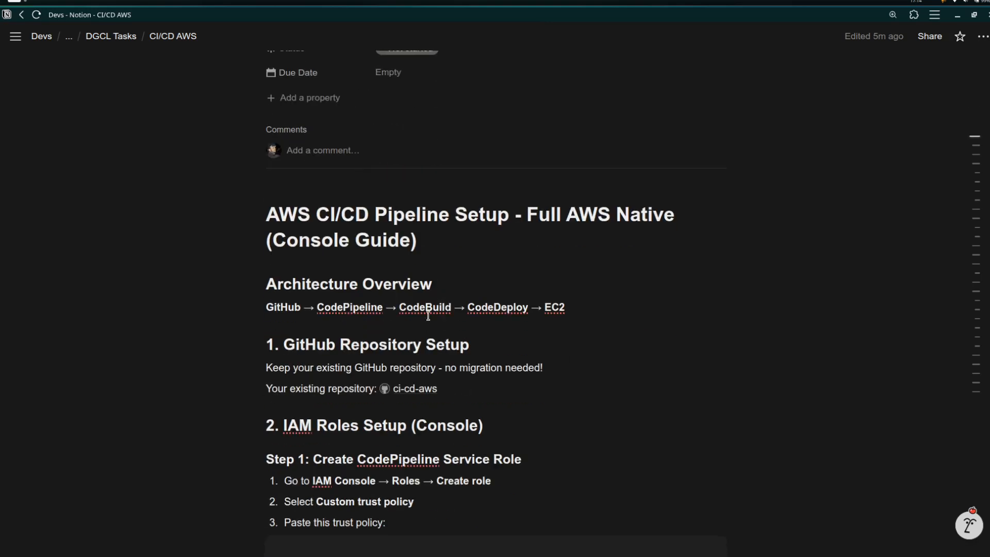
scroll(601, 259, "down", 4)
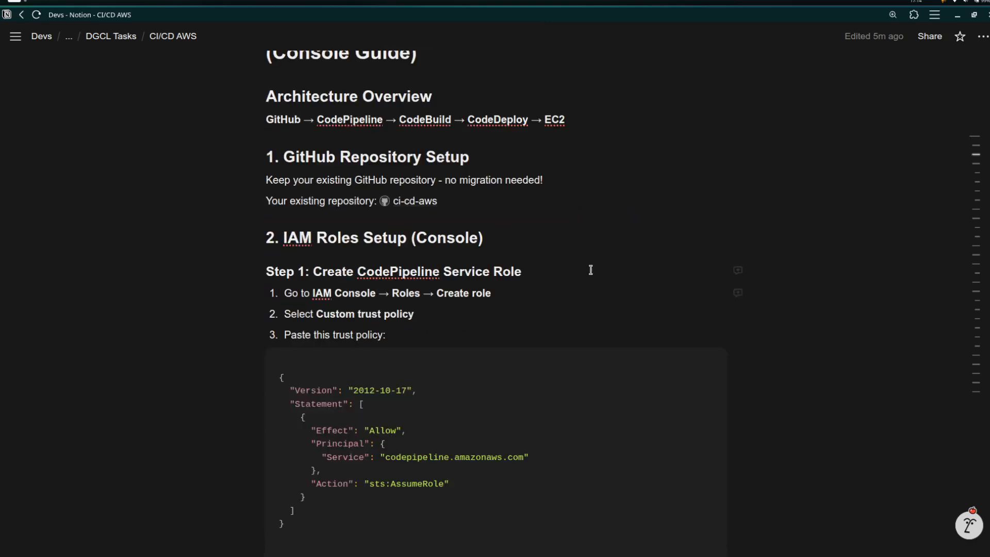
scroll(590, 270, "up", 4)
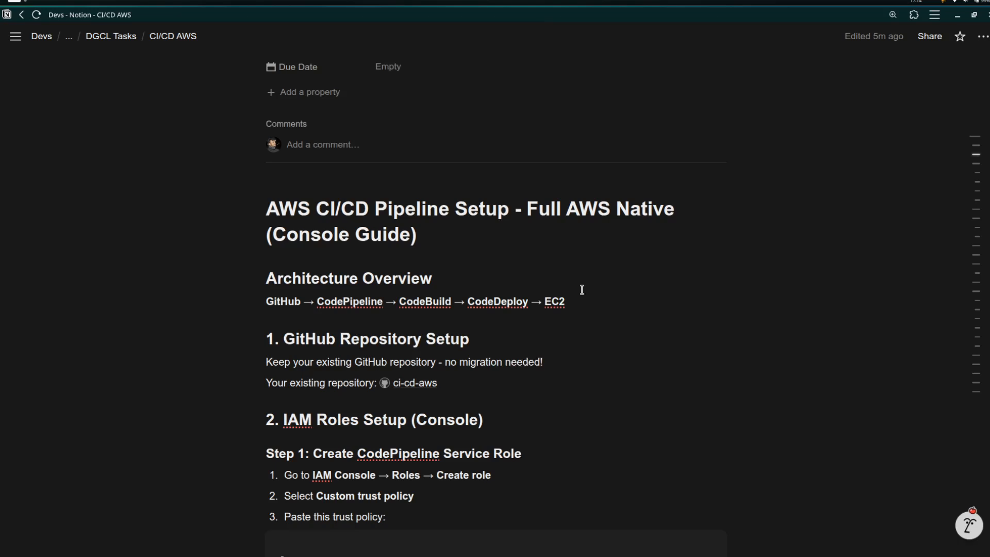
double_click(292, 308)
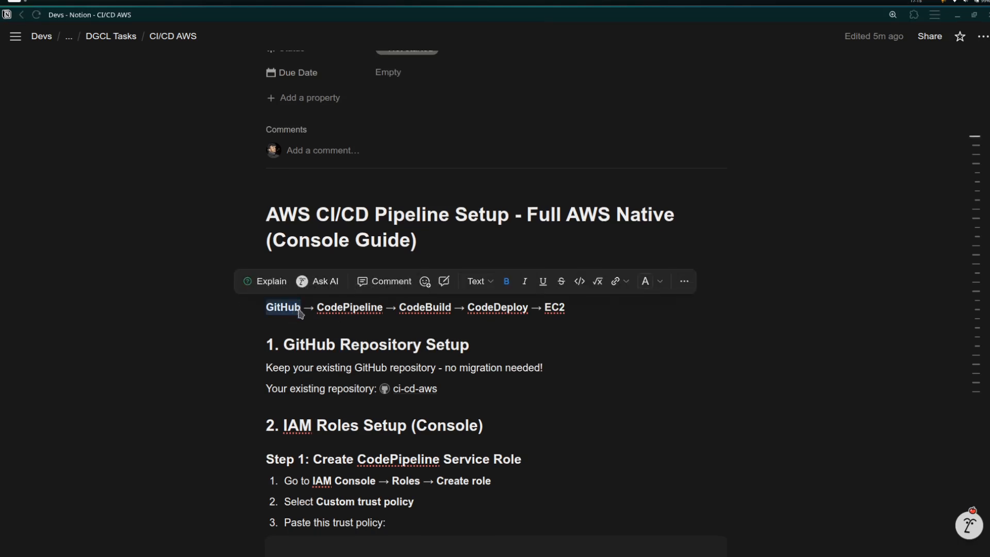
key("alt+Tab")
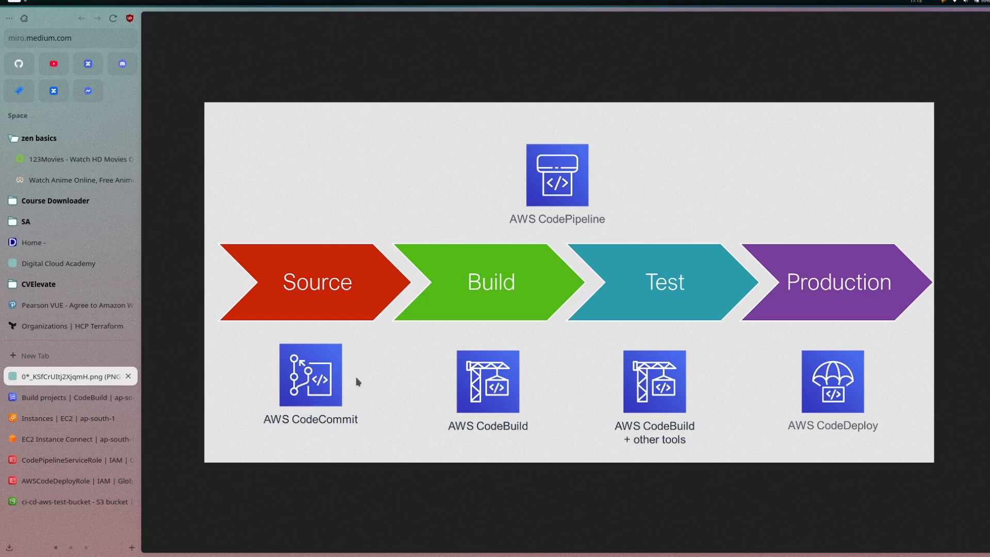
key("alt+Tab")
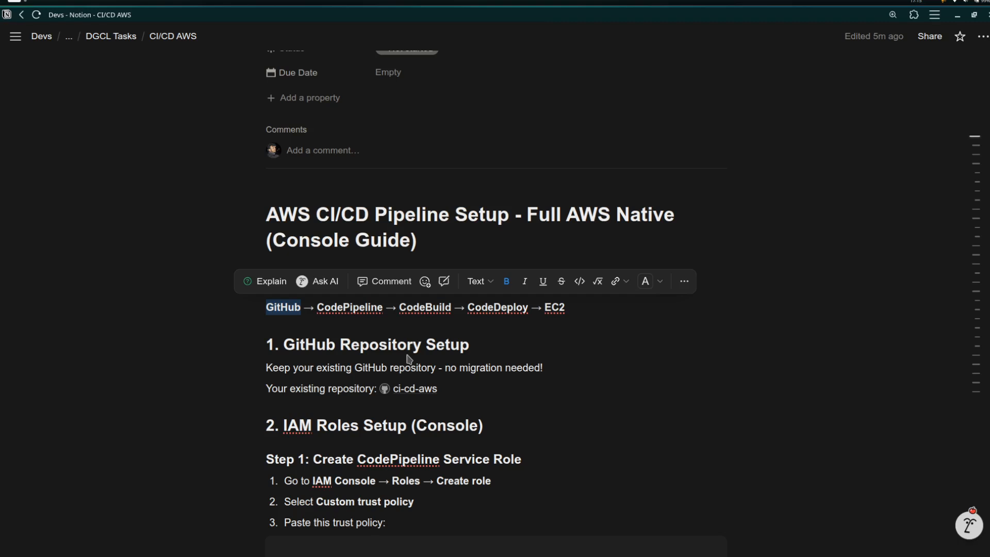
left_click(302, 309)
key("shift+Home")
left_click(292, 317)
double_click(287, 311)
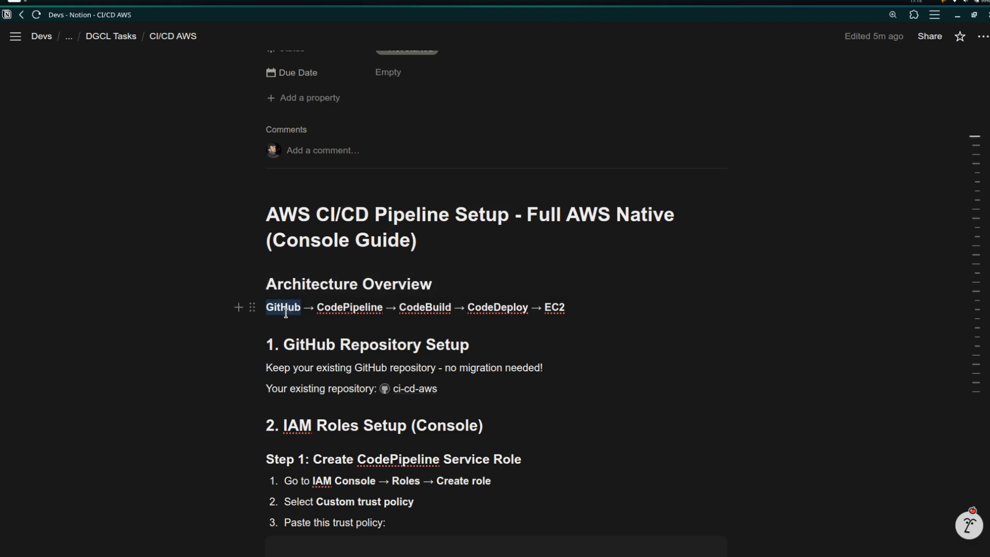
left_click(366, 325)
Open the ci-cd-aws GitHub repository, try forking it, and check its Code > Clone address.
left_click(410, 390)
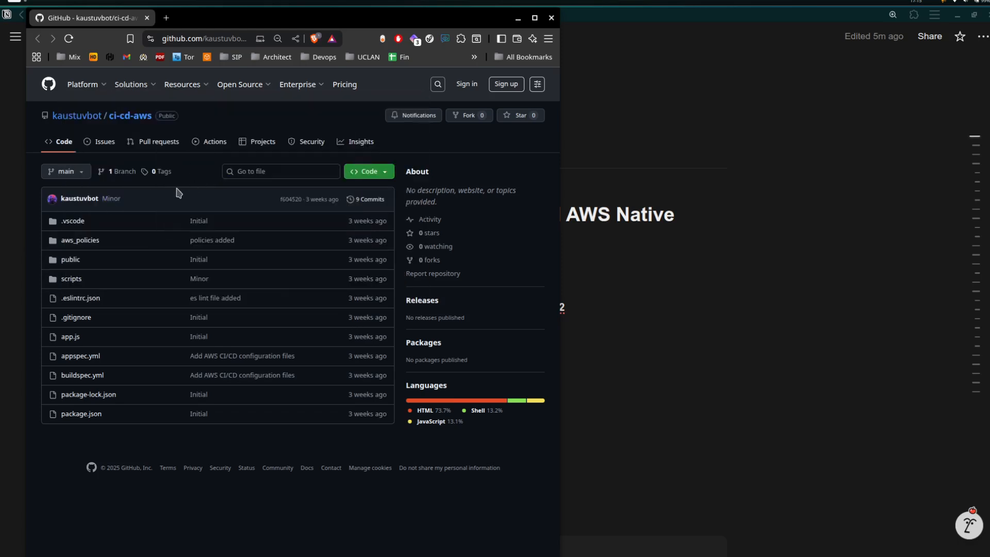
left_click(481, 119)
left_click(38, 39)
left_click(376, 171)
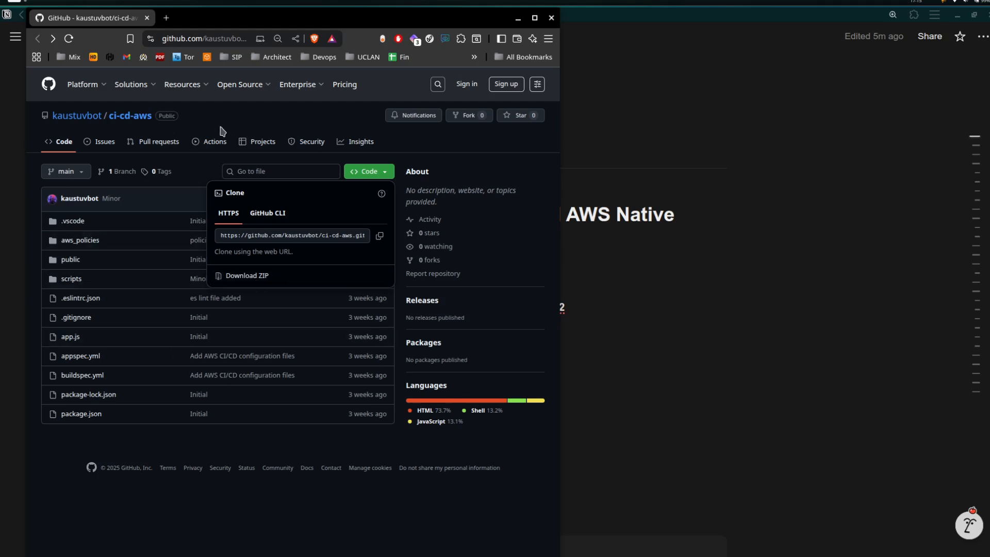
left_click(251, 129)
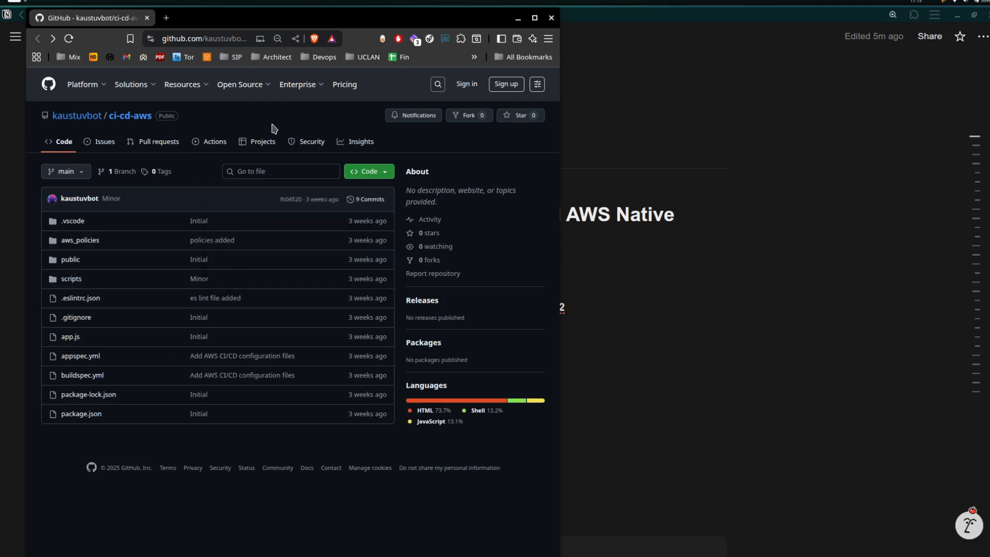
key("alt+Tab")
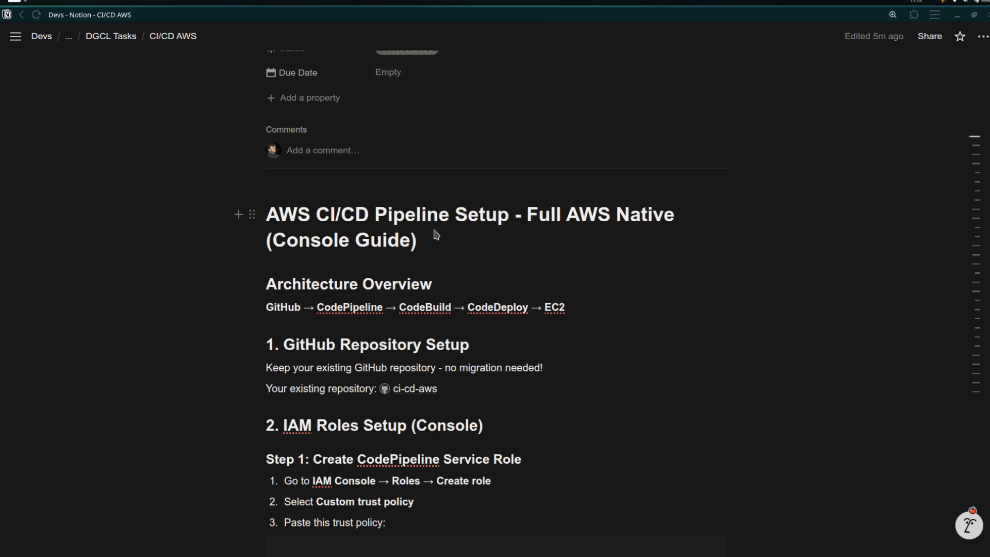
key("alt+Tab")
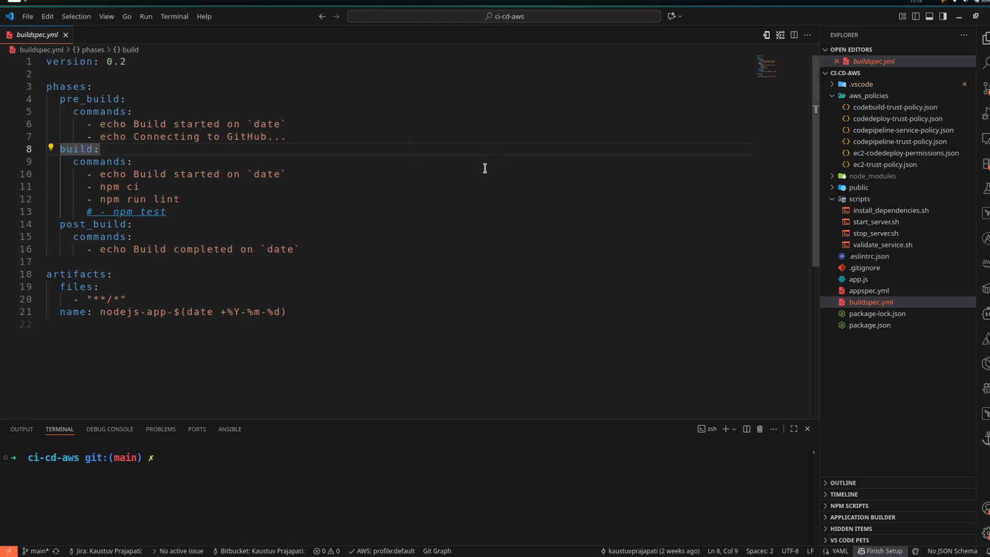
Close buildspec.yml, widen the Explorer and collapse the aws_policies and scripts folders.
key("ctrl+w")
left_click_drag(820, 98, 666, 97)
left_click(679, 84)
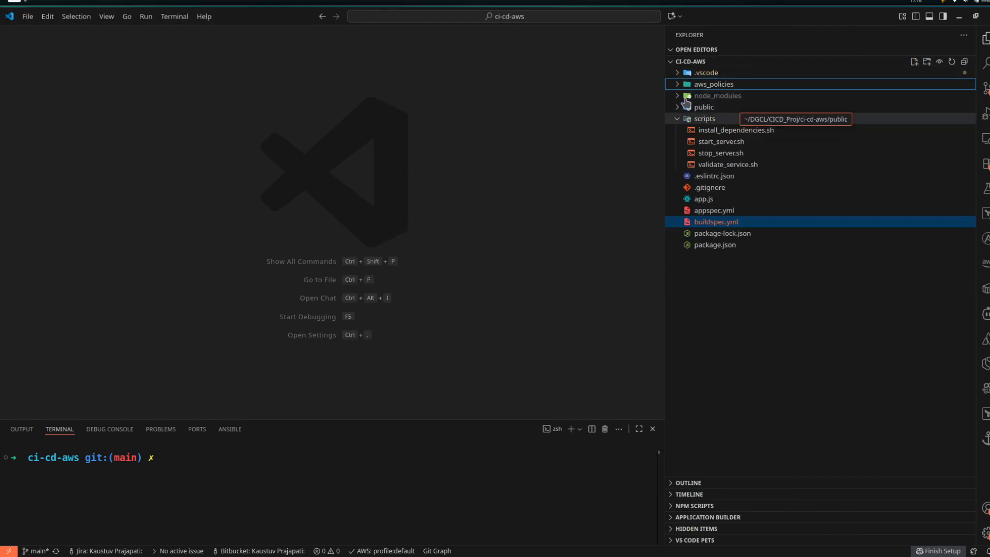
left_click(688, 118)
Read through app.js, pointing out its '/', /health and /api/info routes.
left_click(720, 154)
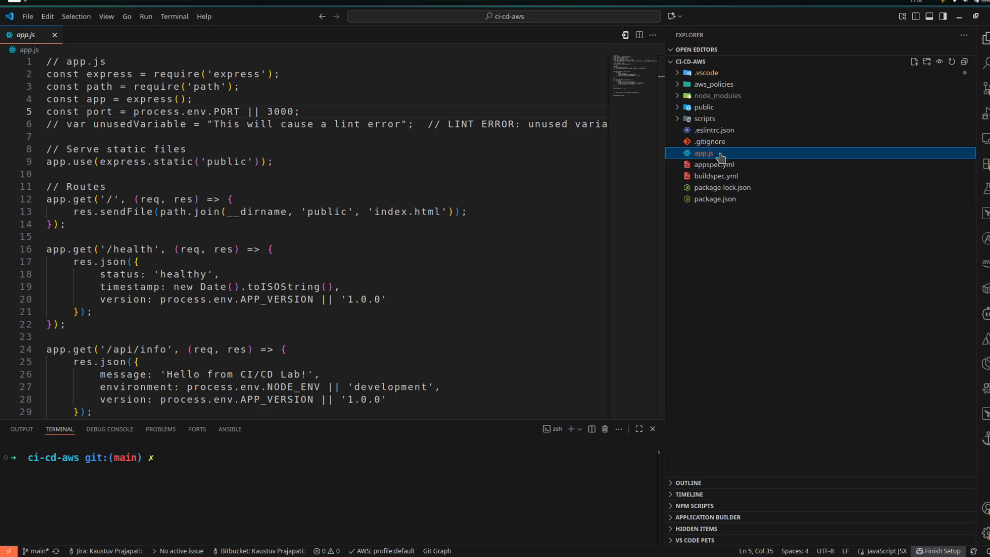
left_click(322, 186)
scroll(283, 287, "down", 2)
scroll(270, 273, "up", 2)
scroll(252, 259, "down", 1)
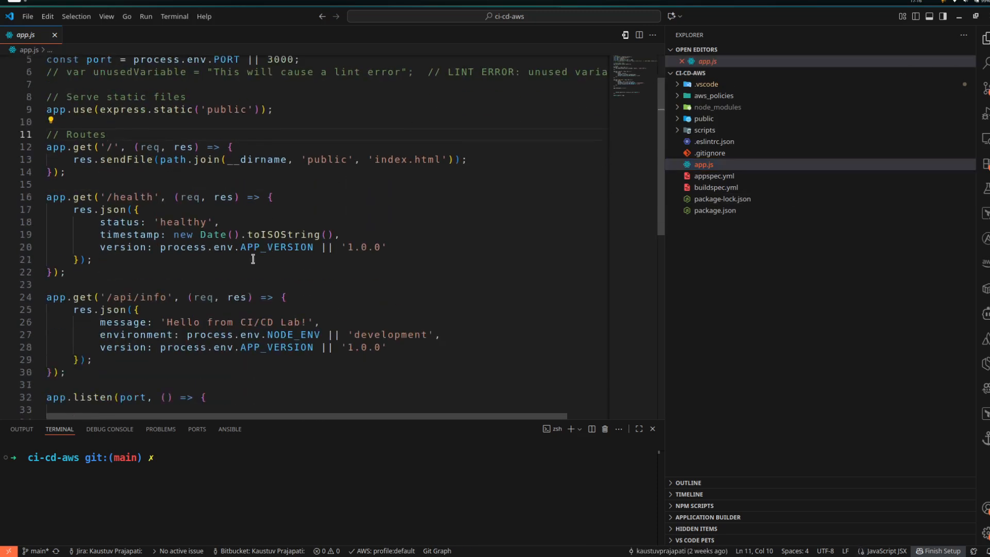
left_click(96, 201)
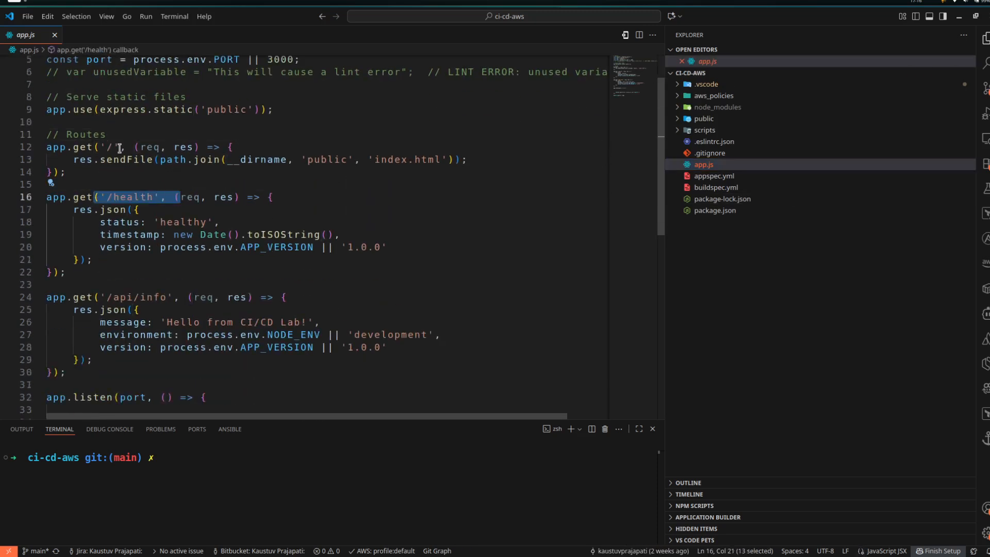
left_click(102, 149)
double_click(105, 208)
left_click_drag(107, 298, 168, 298)
left_click(180, 297)
scroll(196, 309, "down", 2)
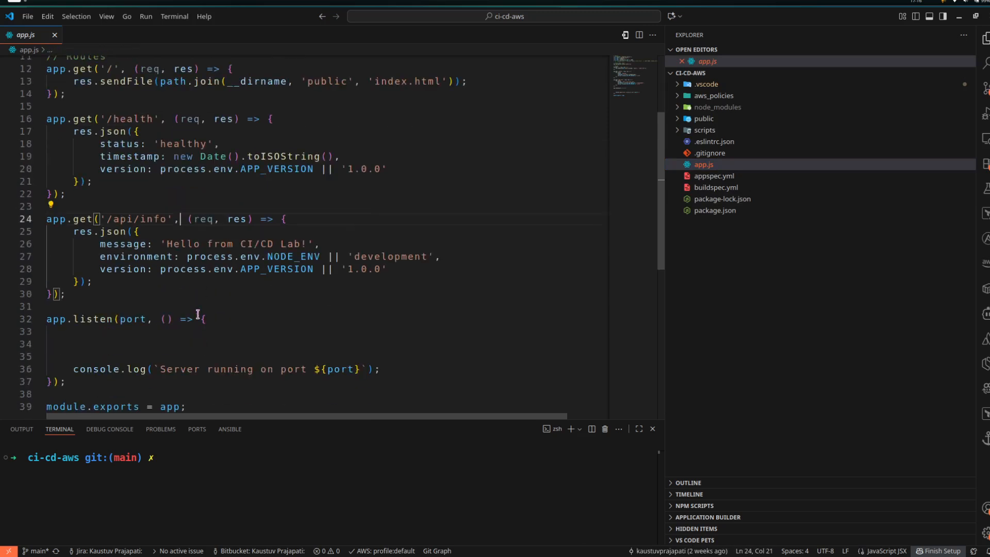
scroll(199, 299, "up", 1)
scroll(245, 242, "up", 2)
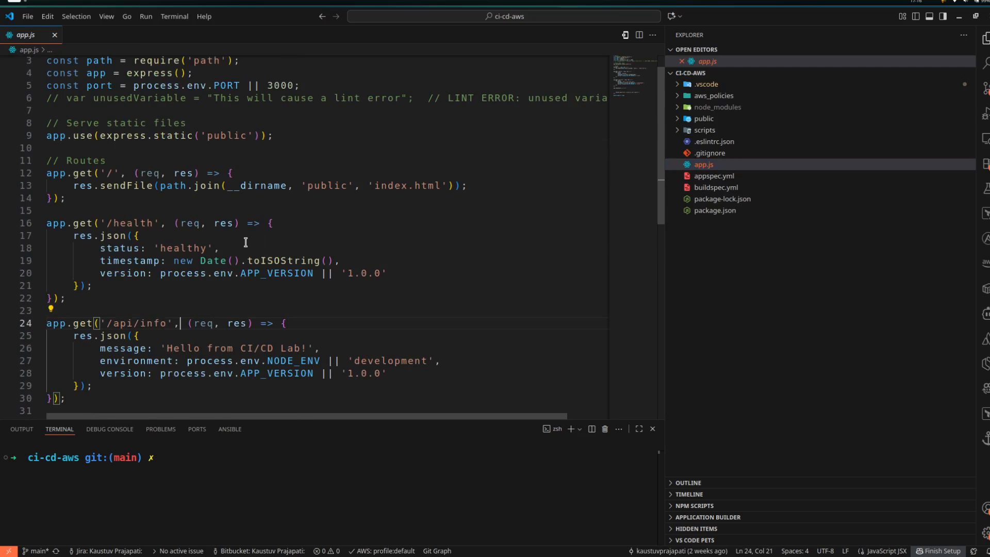
scroll(211, 251, "up", 1)
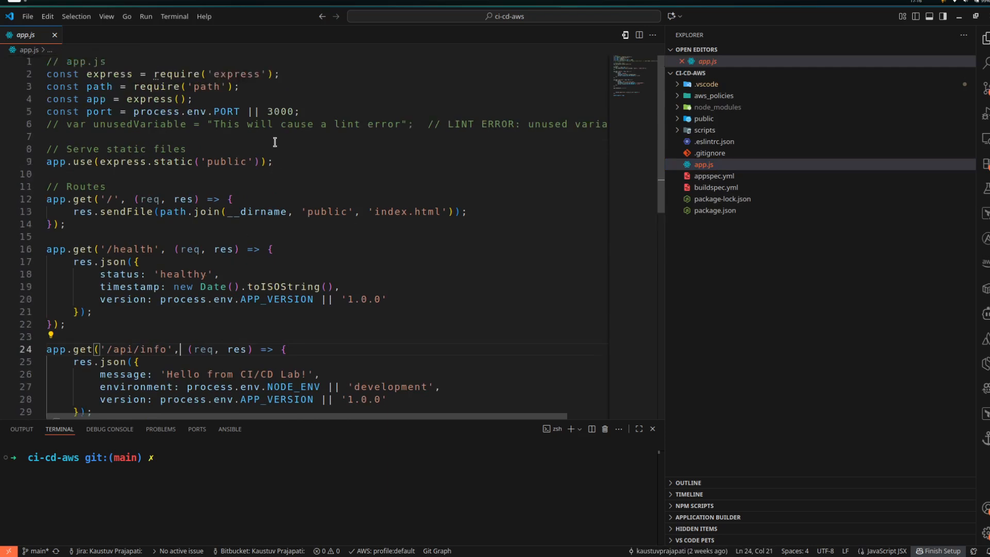
left_click_drag(261, 112, 300, 111)
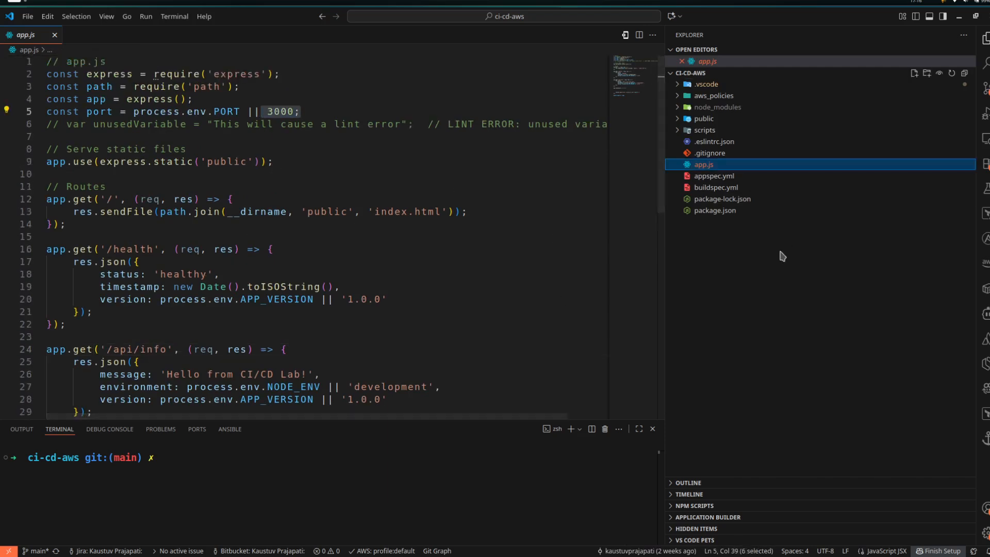
Review package.json and then close it.
left_click(744, 211)
left_click(271, 256)
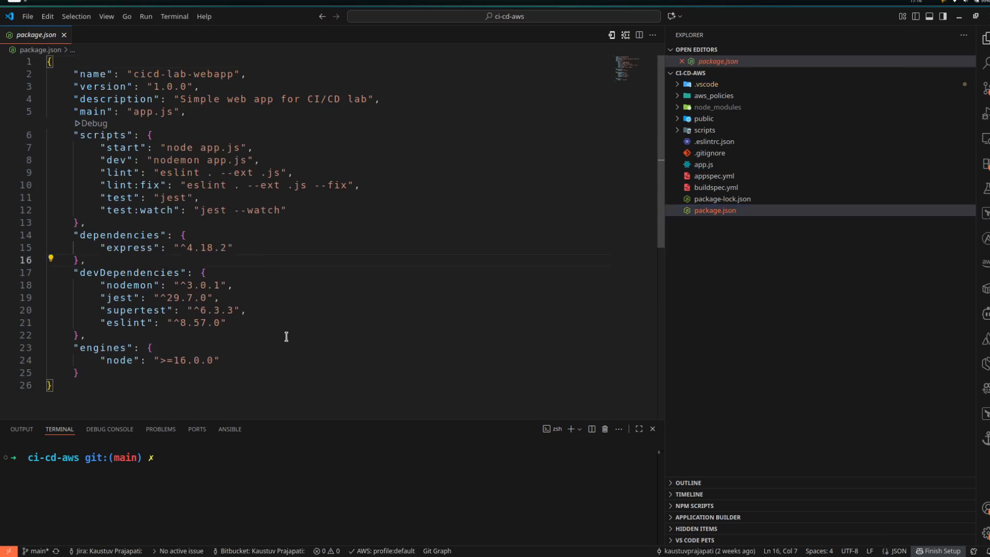
key("ctrl+w")
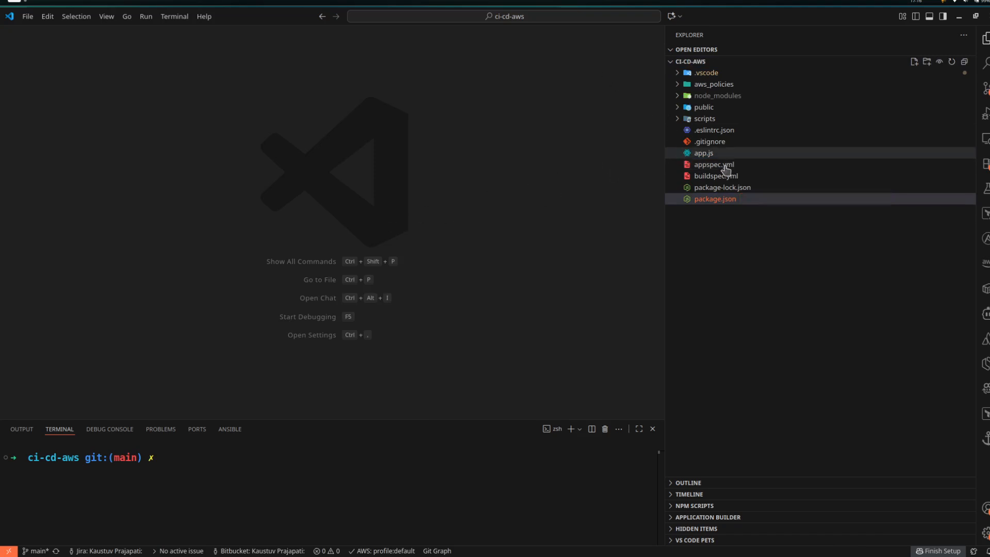
Open appspec.yml and review its /var/www/nodejs-app destination and file mappings.
left_click(736, 119)
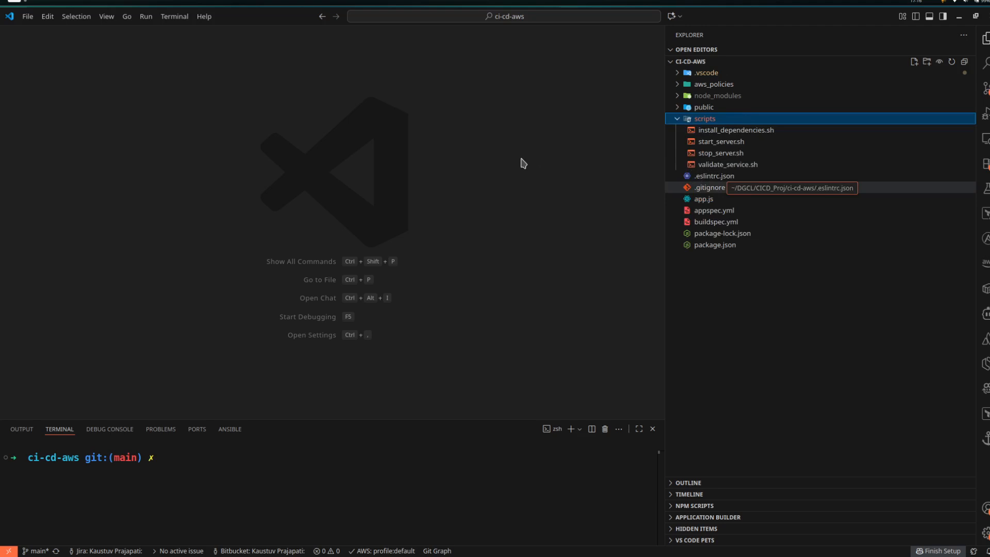
left_click(702, 212)
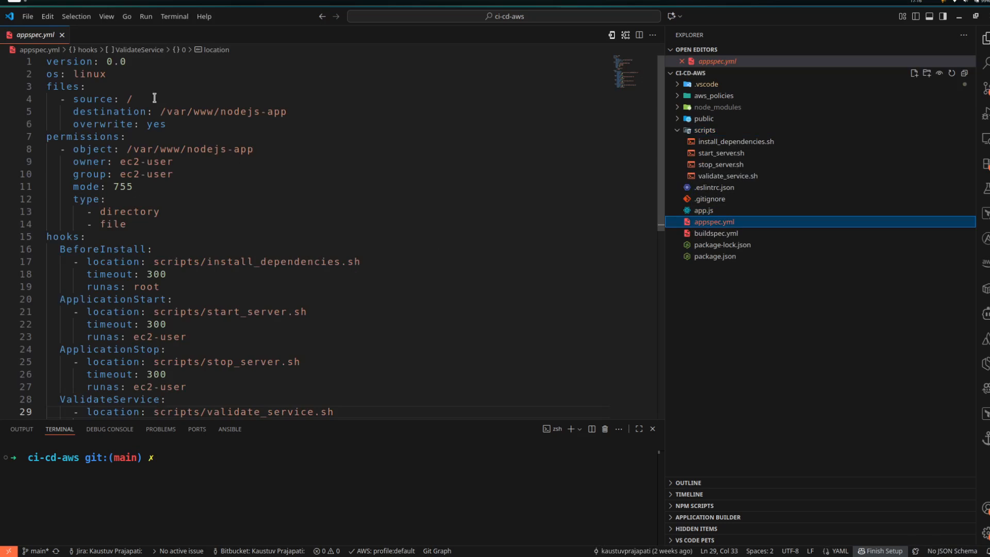
left_click(212, 111)
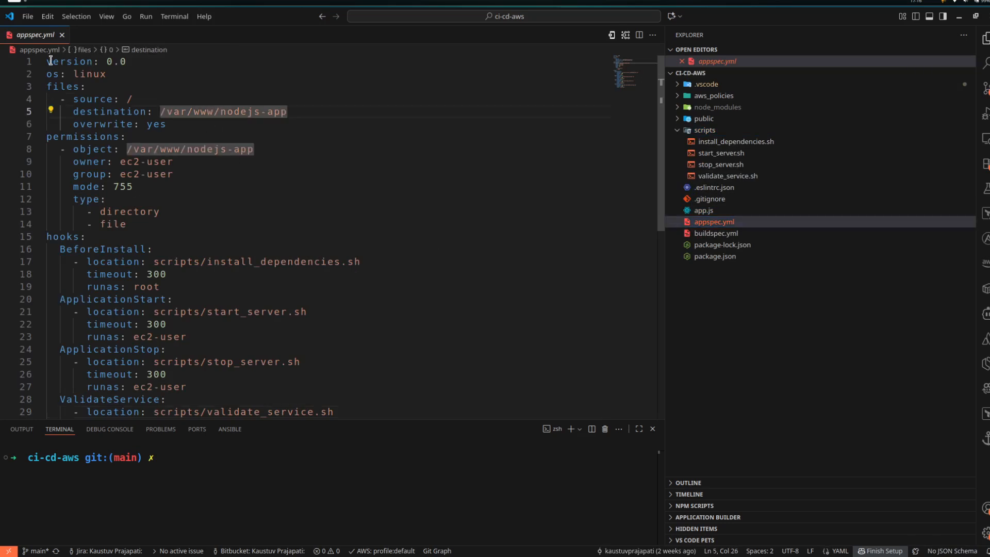
left_click_drag(47, 61, 146, 210)
scroll(277, 316, "down", 2)
left_click(277, 316, "shift")
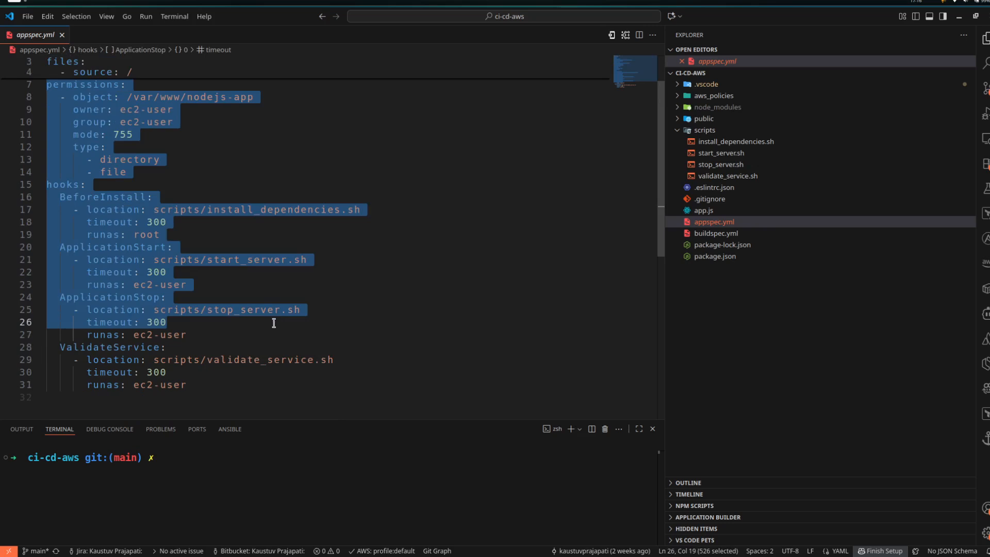
scroll(304, 268, "up", 1)
left_click(304, 268)
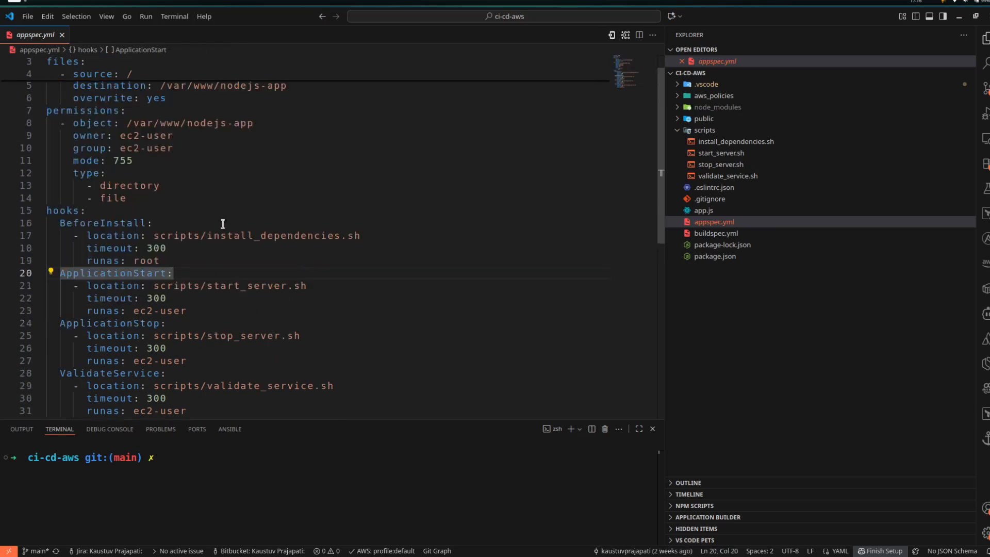
Go over appspec.yml's permissions and hooks: BeforeInstall timeout 300, install_dependencies.sh, ApplicationStart.
scroll(177, 227, "down", 1)
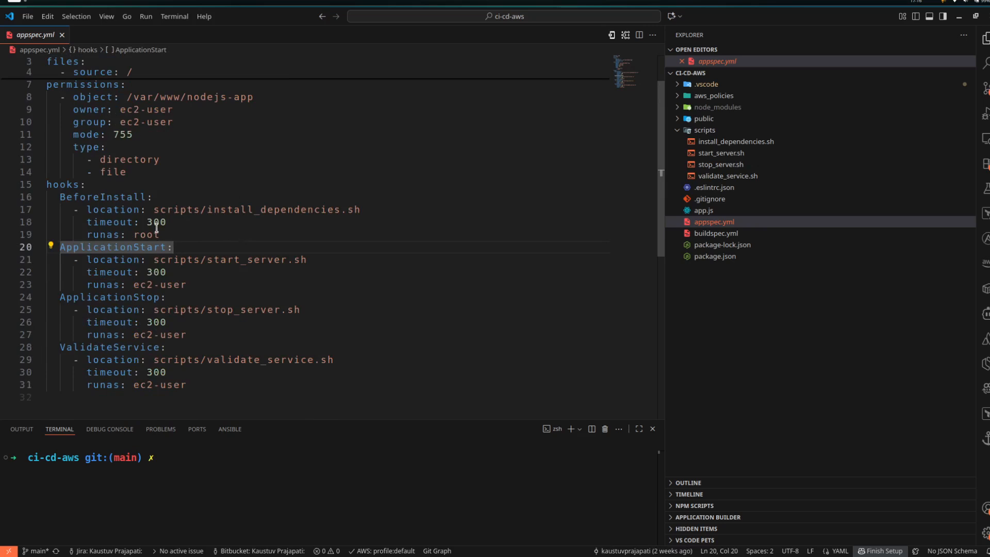
left_click(157, 220)
left_click(155, 210)
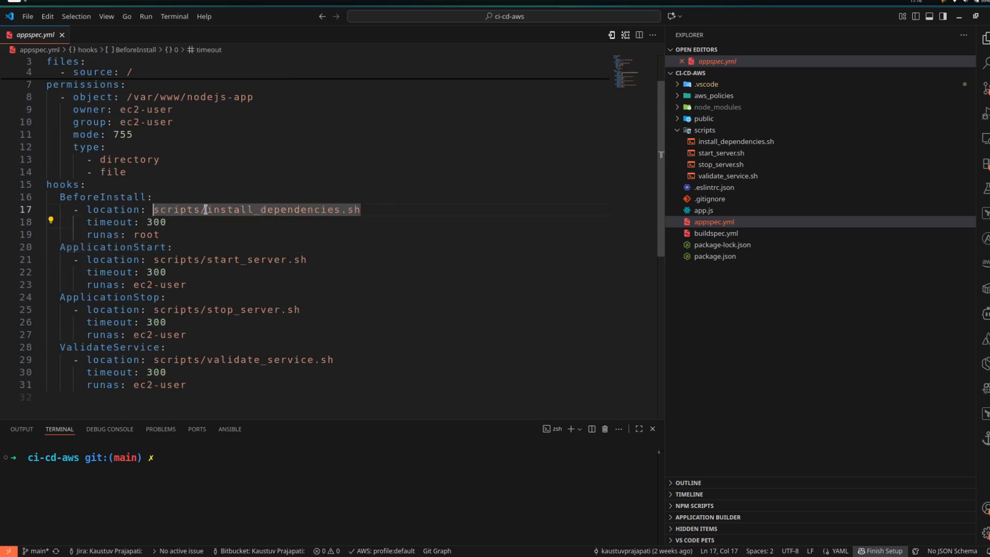
left_click(387, 210, "shift")
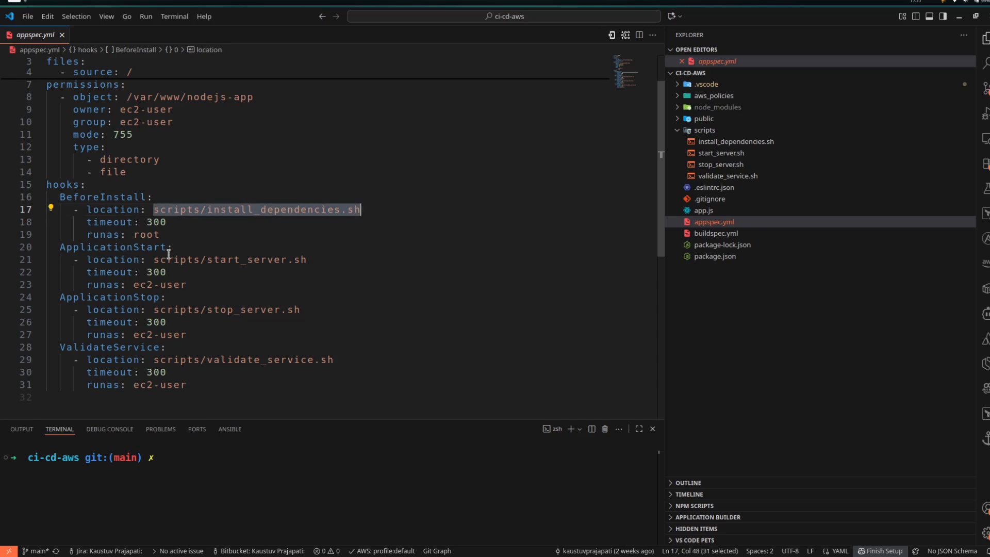
left_click_drag(87, 248, 306, 262)
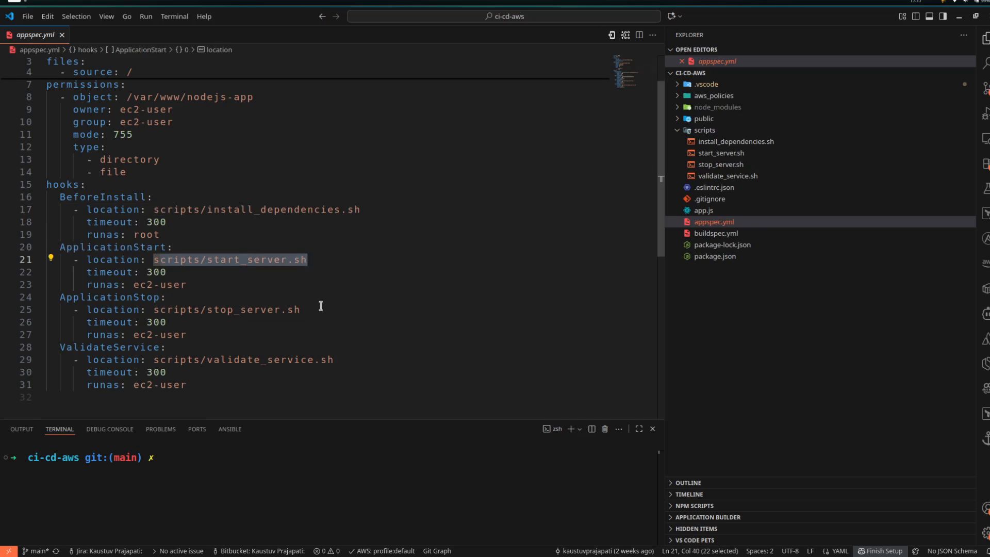
left_click_drag(212, 380, 161, 159)
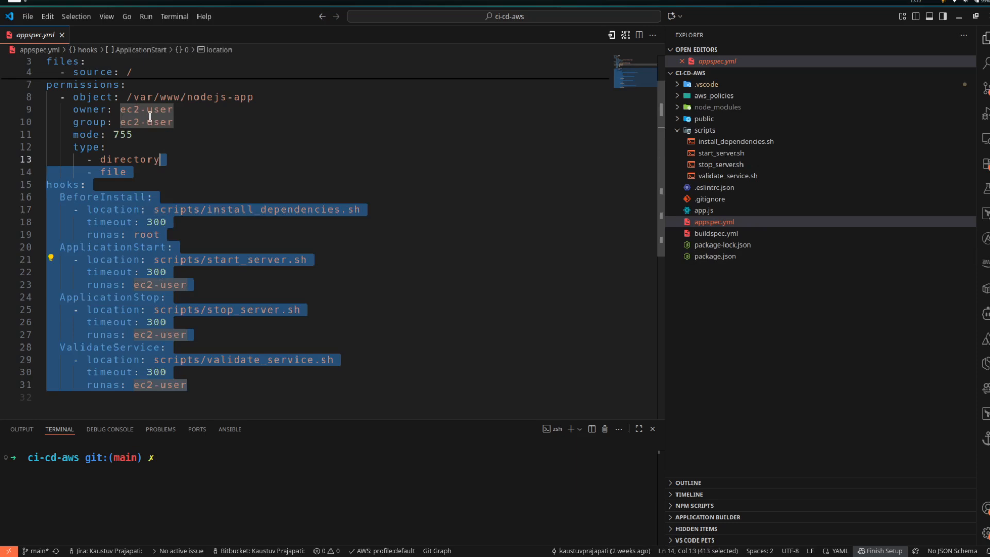
key("Escape")
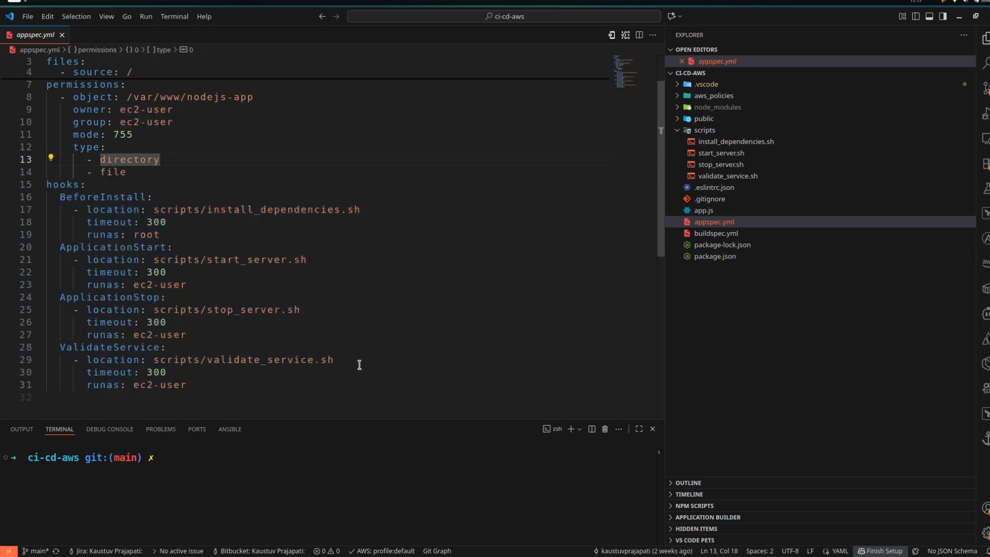
left_click_drag(359, 380, 192, 132)
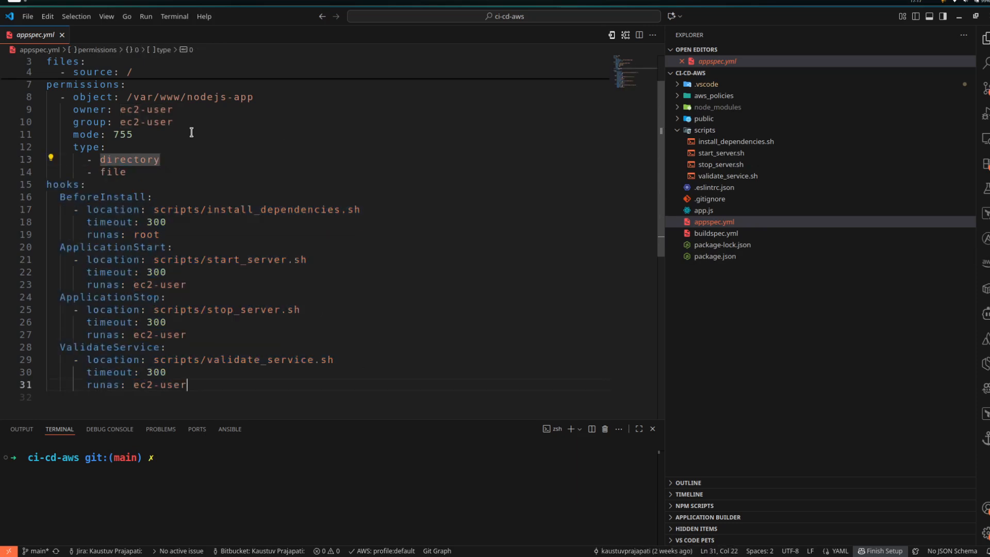
Open install_dependencies.sh, start_server.sh and stop_server.sh from the scripts folder in turn.
left_click(726, 143)
left_click(731, 153)
left_click(736, 164)
Review start_server.sh, highlighting the change into the app directory and the pm2 restart of nodejs-app.
left_click(744, 176)
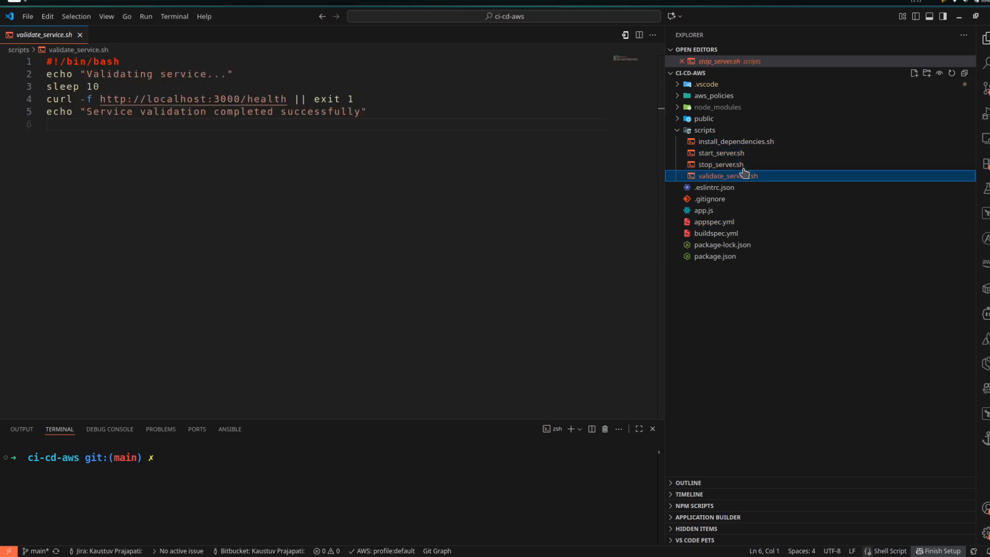
left_click(732, 153)
left_click(737, 143)
left_click(727, 153)
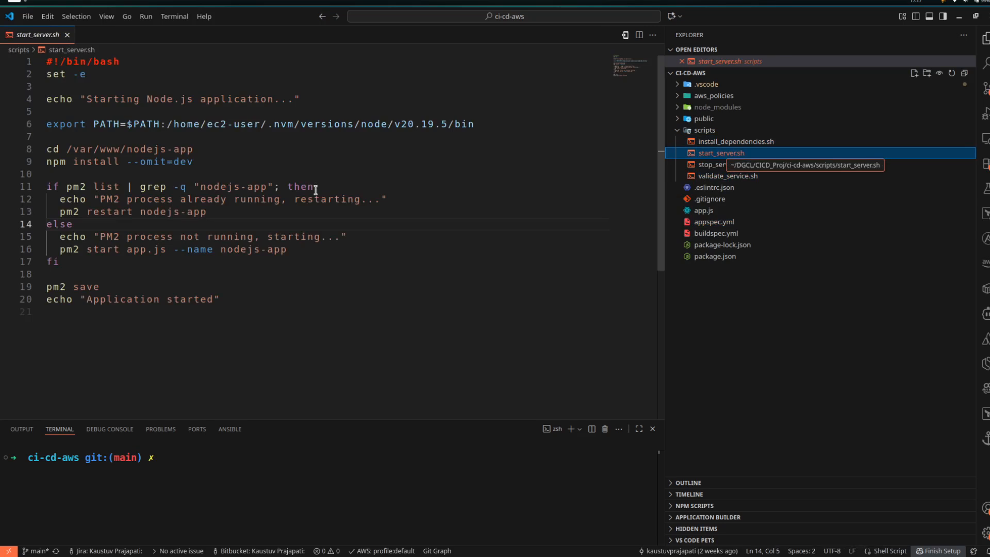
left_click_drag(51, 149, 195, 149)
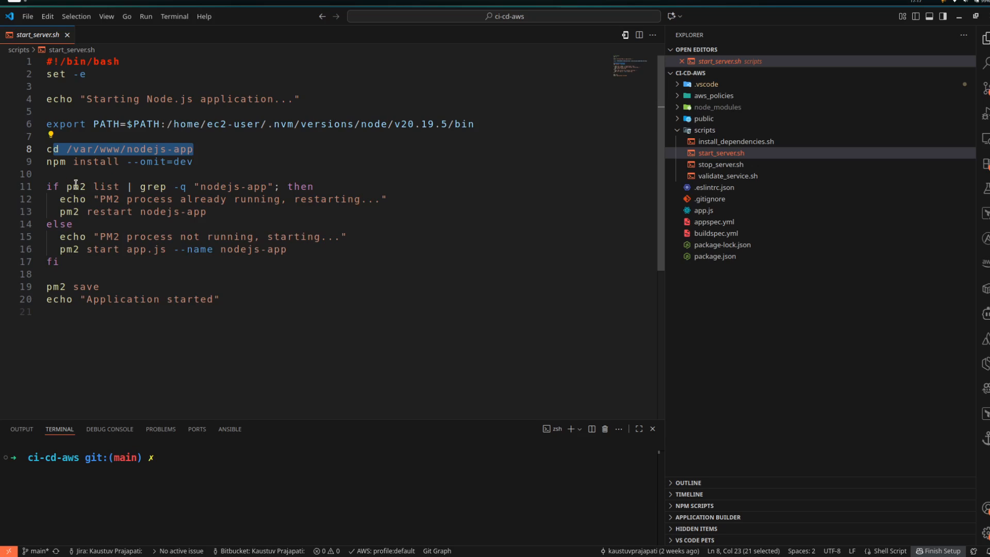
left_click_drag(89, 214, 208, 212)
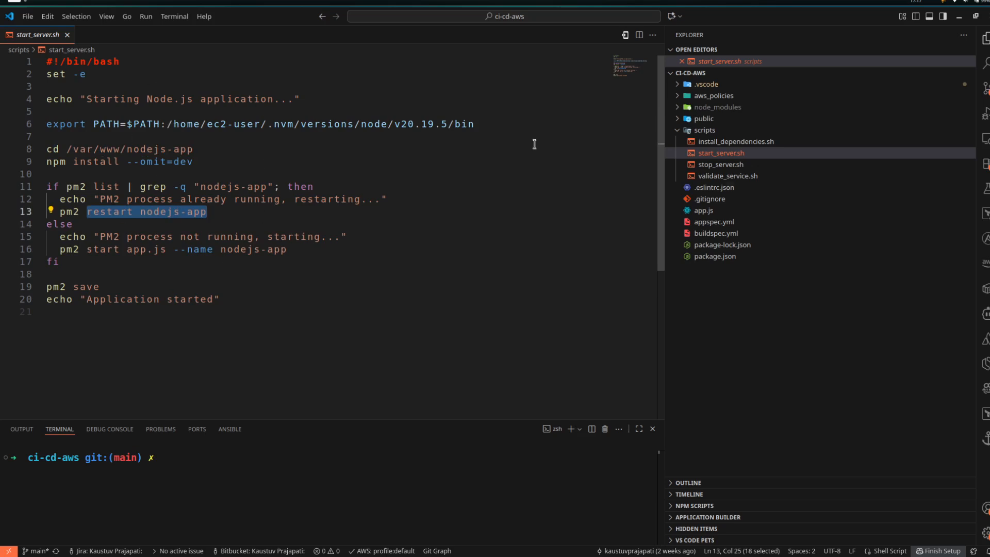
Read validate_service.sh, then stop_server.sh's pm2 stop and delete lines.
left_click(788, 177)
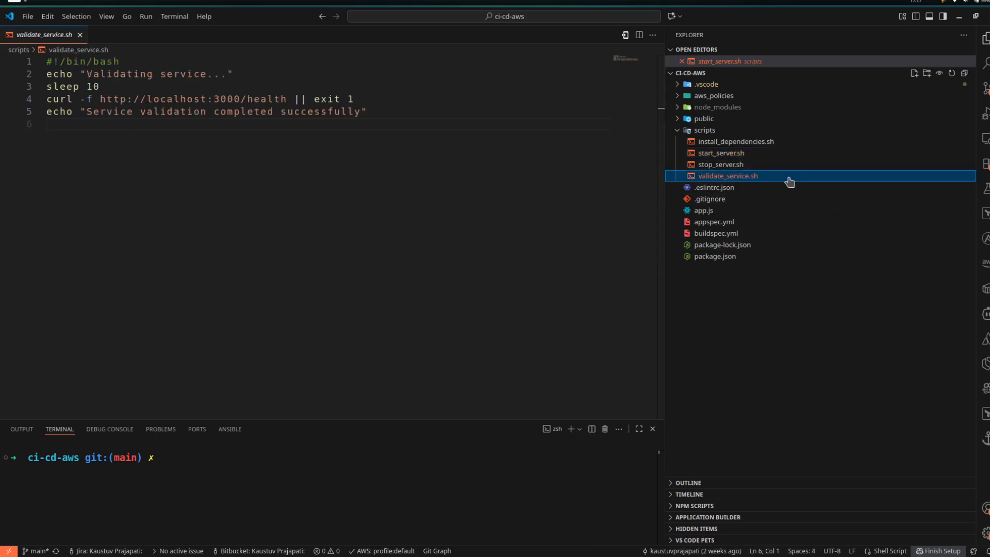
left_click_drag(75, 75, 196, 84)
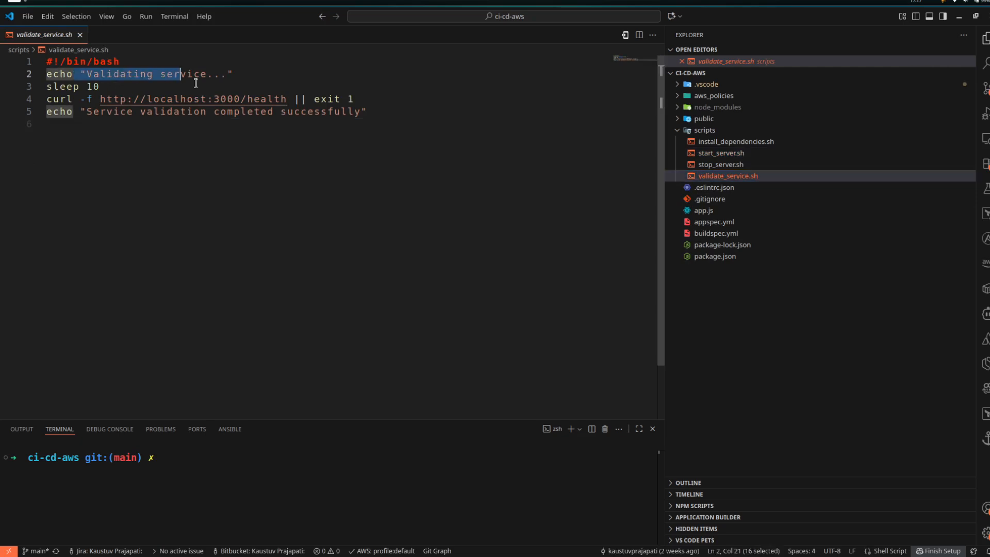
left_click_drag(527, 119, 751, 159)
left_click(747, 154)
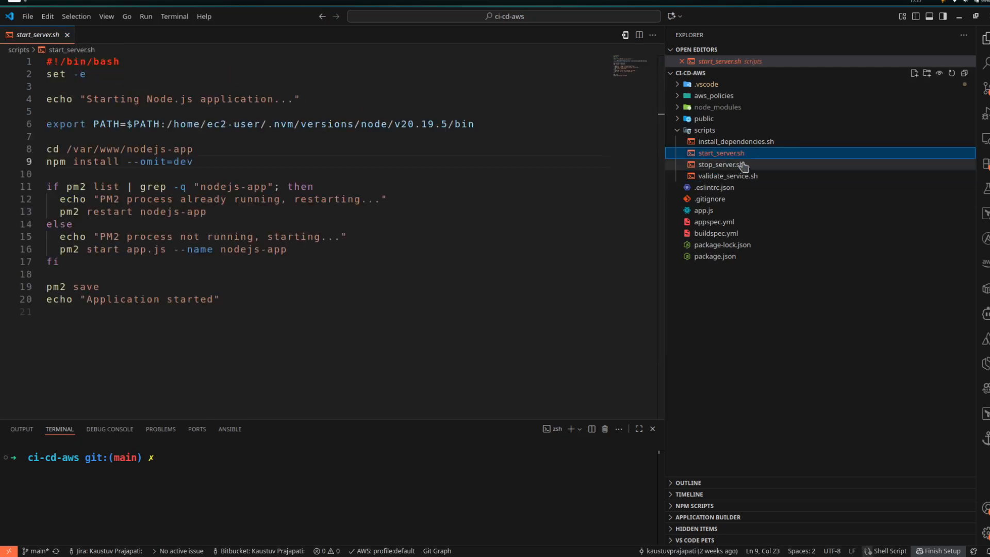
left_click(744, 164)
left_click_drag(108, 86, 691, 161)
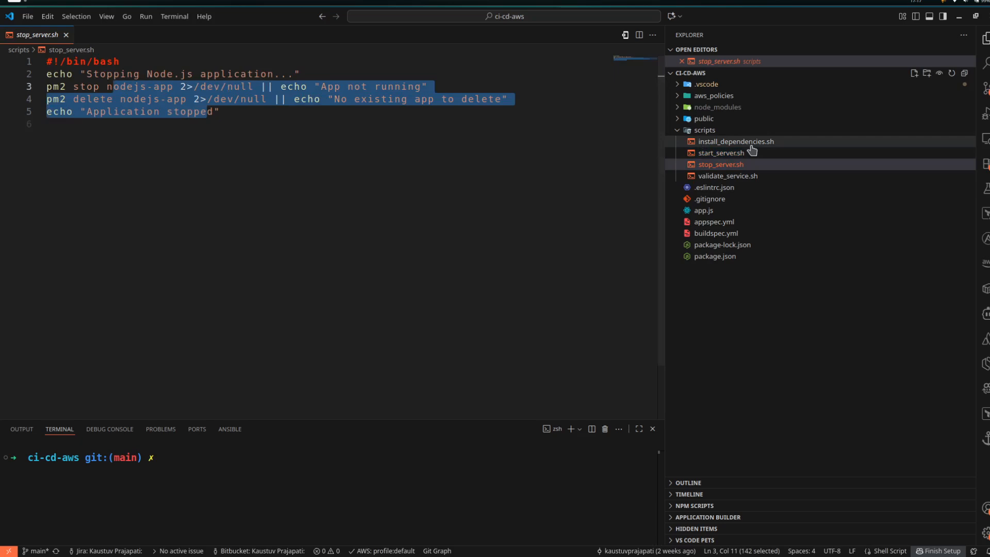
Check install_dependencies.sh's ec2-user:ec2-user ownership line, then return to start_server.sh.
left_click(727, 142)
left_click(200, 124)
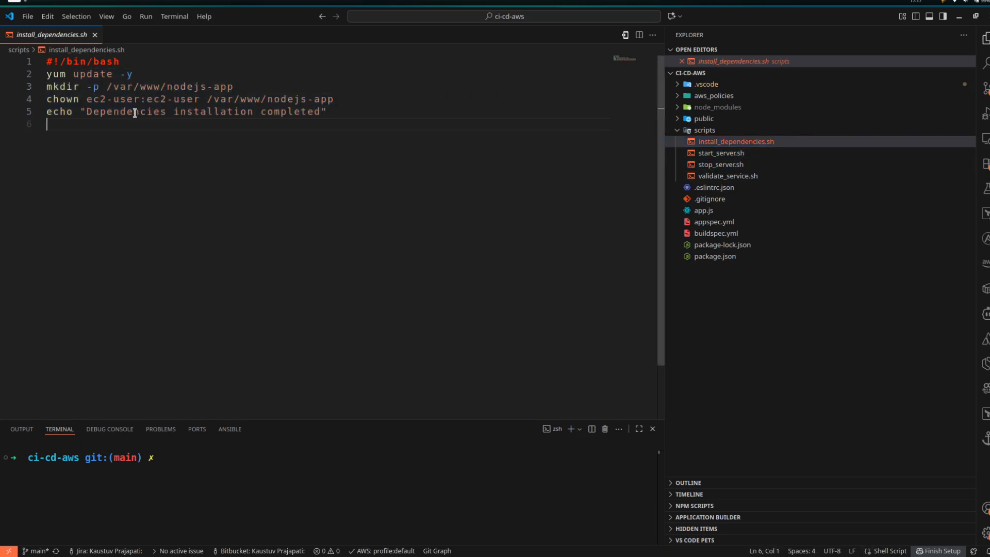
left_click_drag(86, 99, 199, 99)
left_click(201, 112)
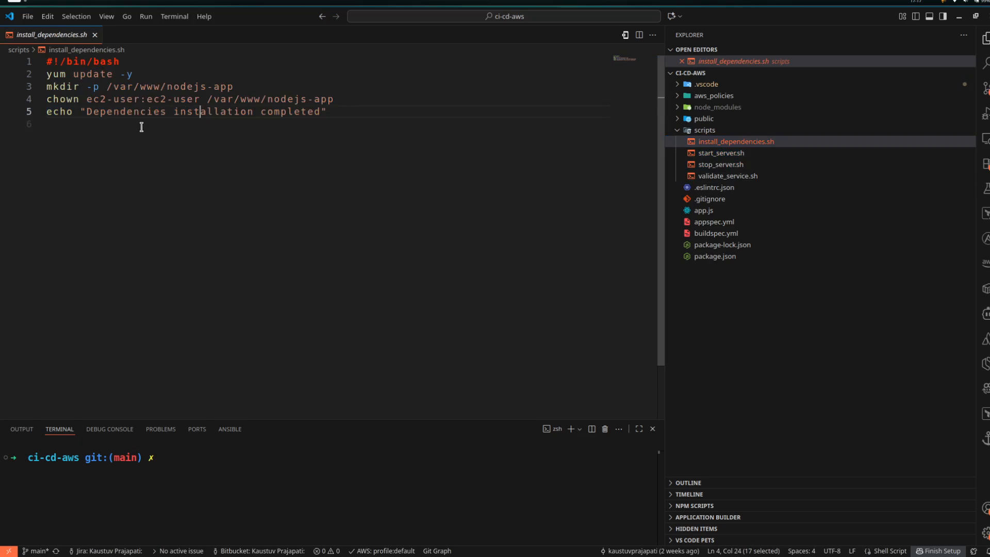
left_click(718, 154)
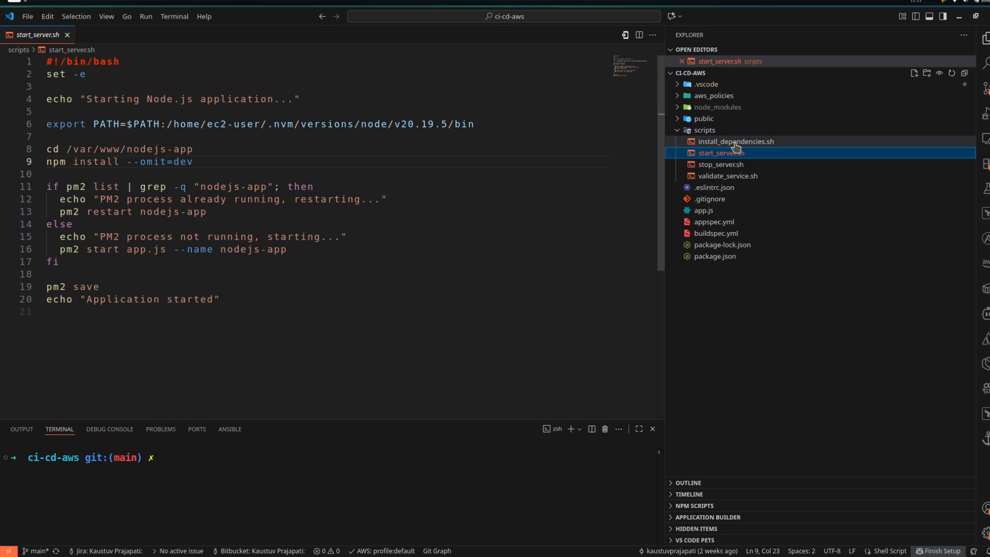
Open buildspec.yml and highlight its build-phase commands npm ci and npm run lint.
left_click(717, 233)
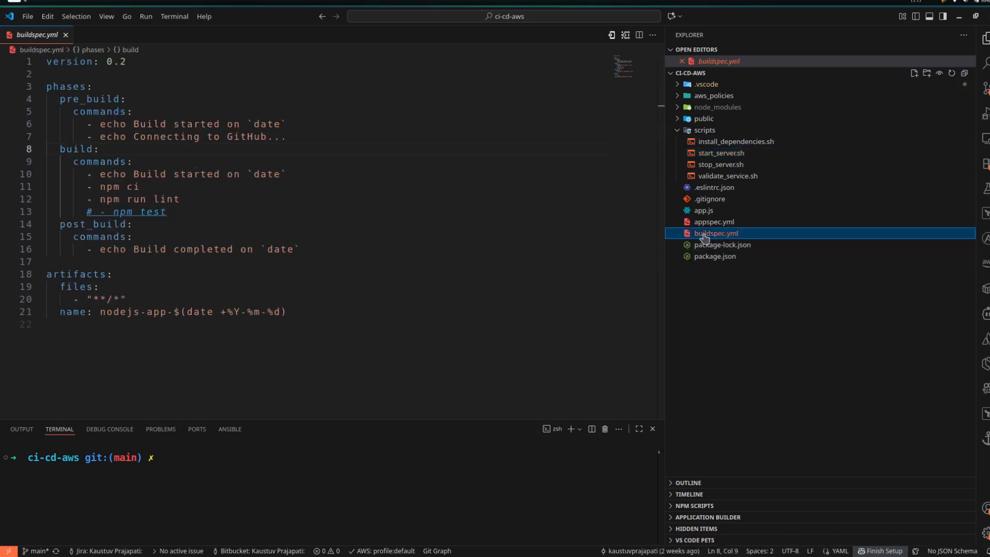
left_click_drag(89, 187, 192, 195)
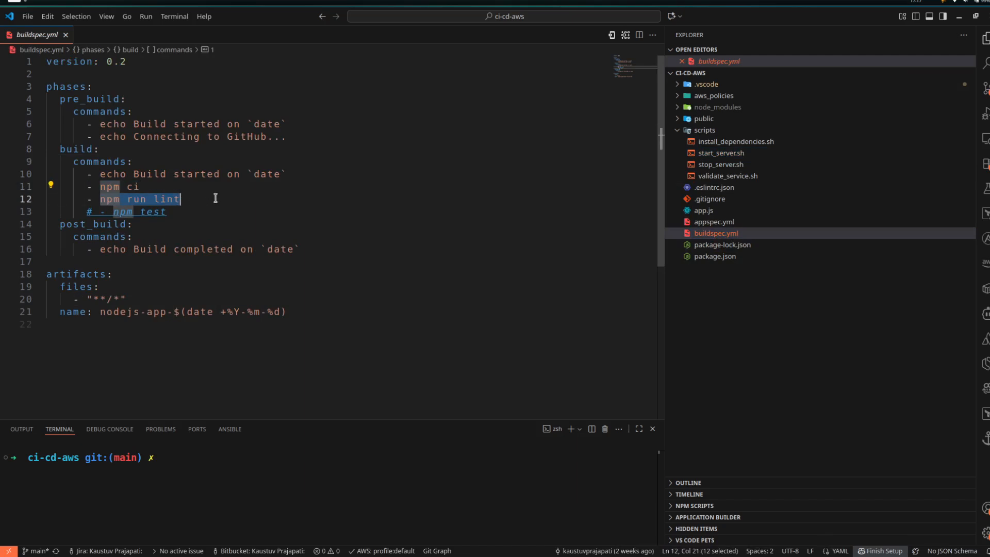
left_click(215, 198)
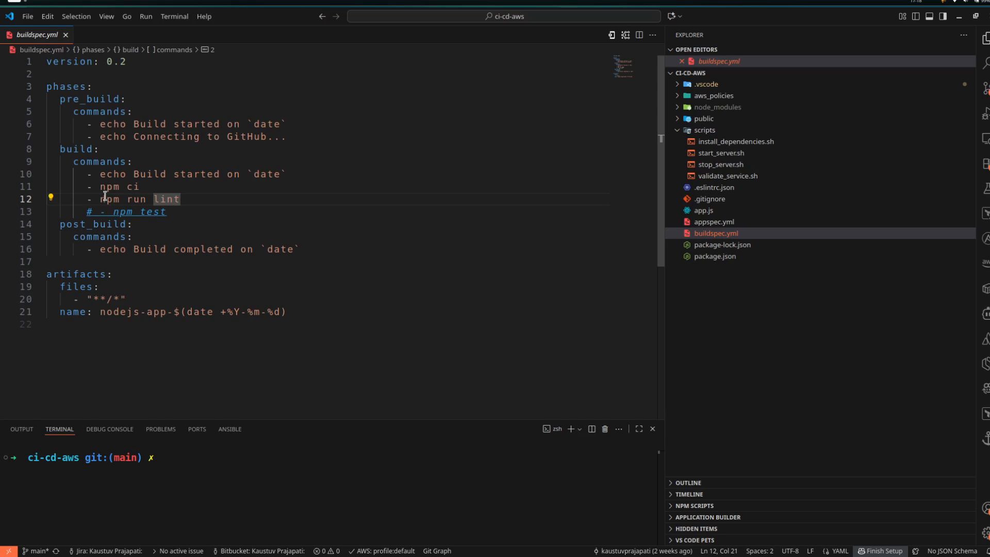
left_click_drag(97, 188, 178, 204)
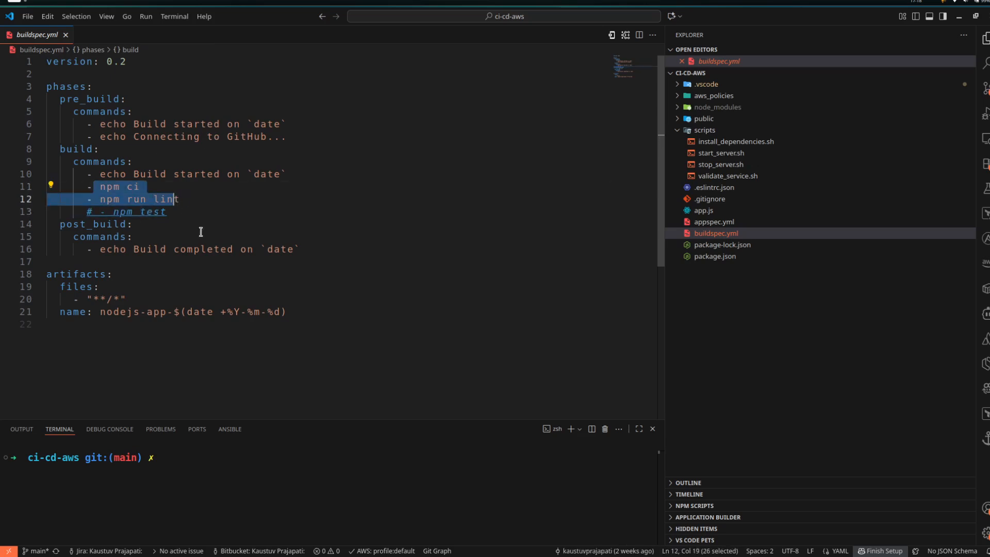
left_click(233, 249)
Return to the Notion guide and highlight the CodePipeline Service Role step heading.
key("alt+Tab")
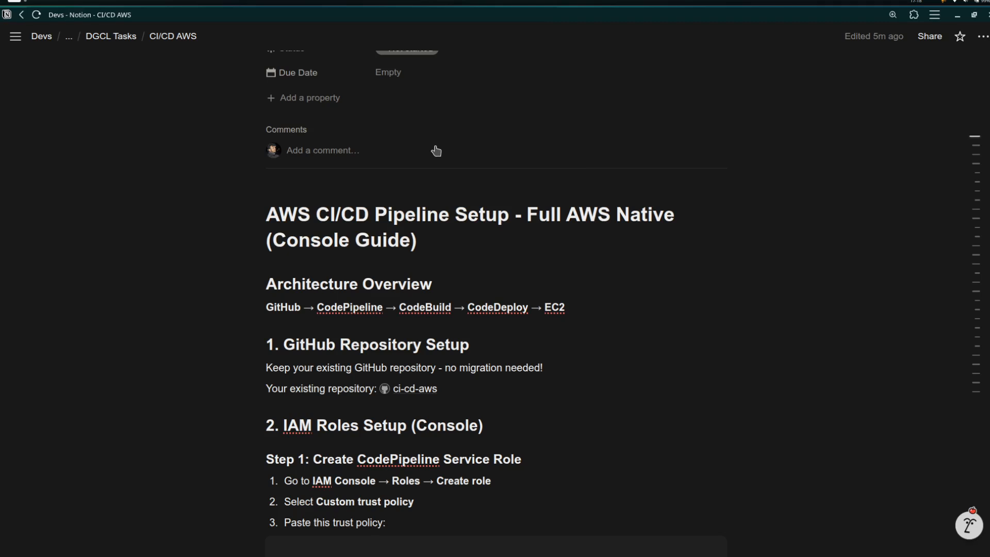
key("alt+Tab")
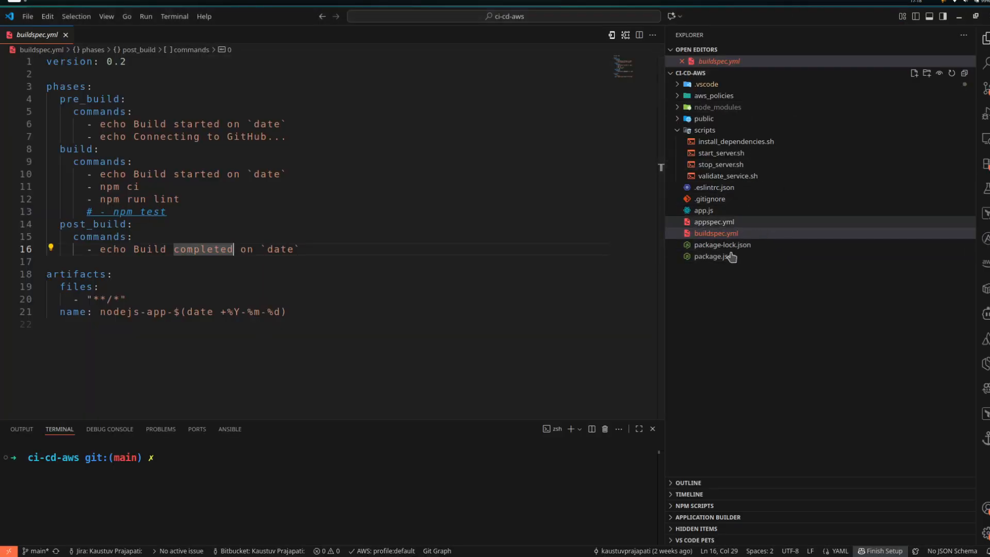
key("alt+Tab")
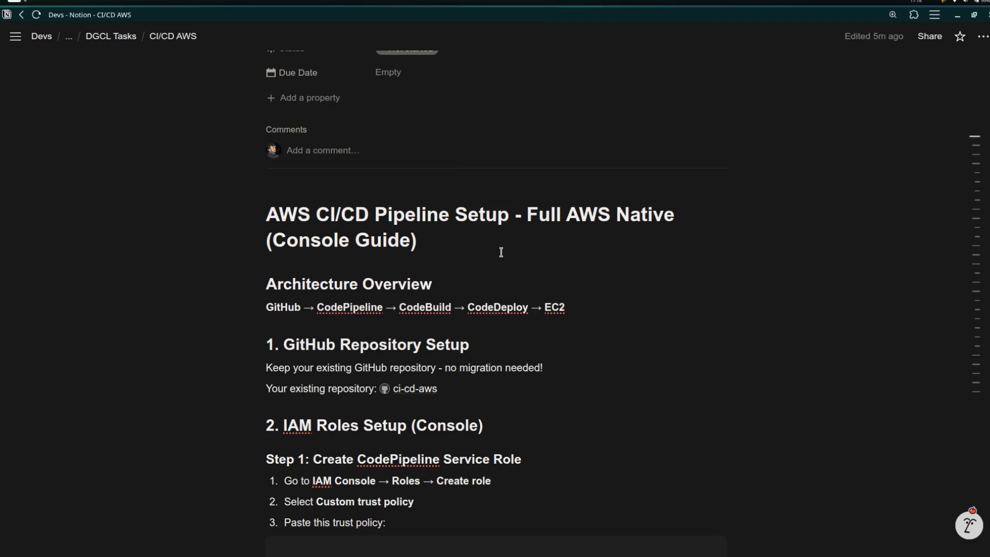
scroll(490, 339, "down", 4)
scroll(490, 339, "up", 3)
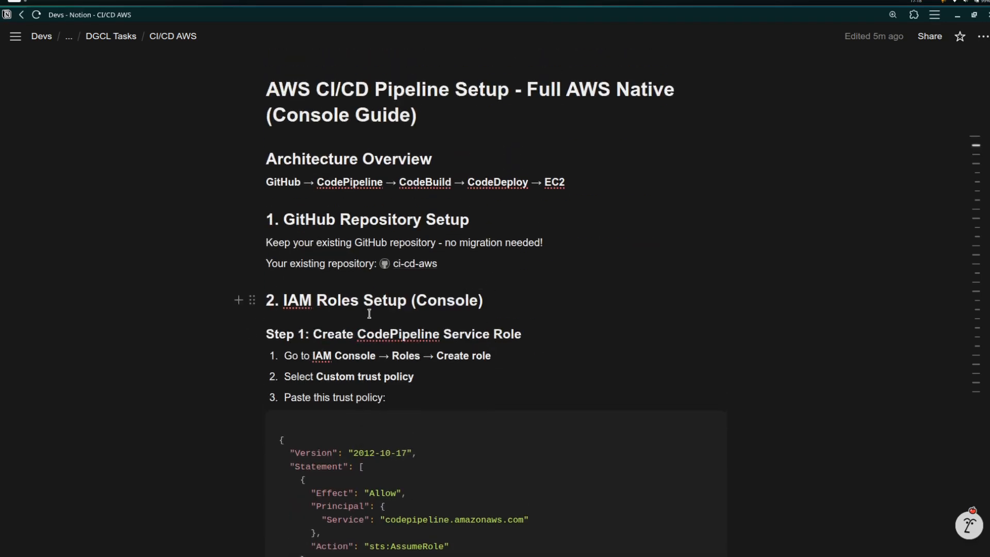
scroll(369, 320, "down", 3)
scroll(377, 392, "down", 3)
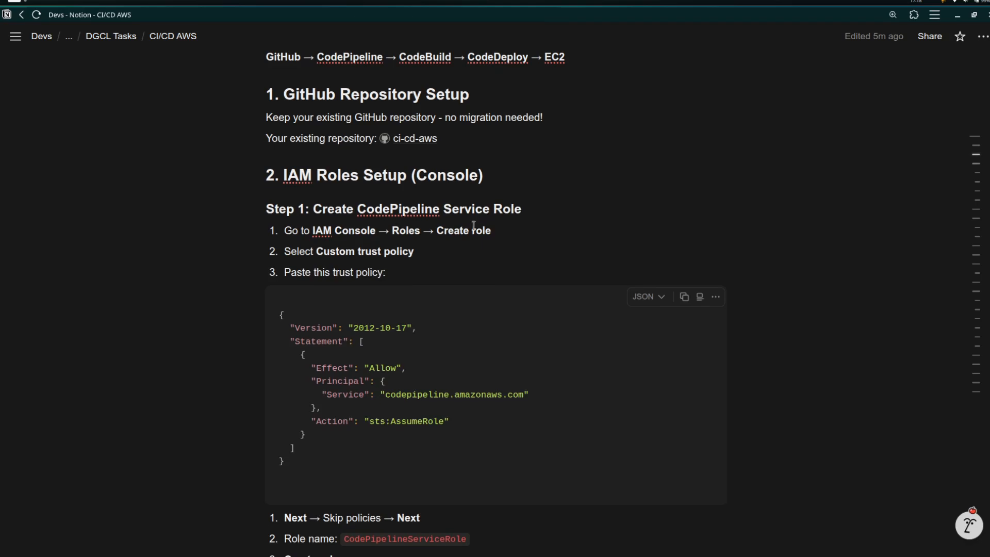
left_click_drag(425, 209, 514, 223)
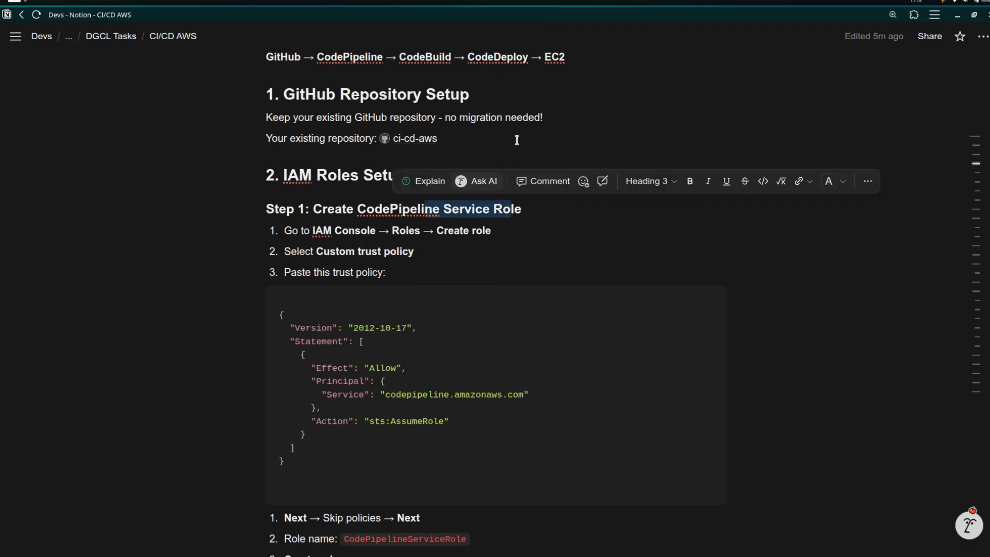
Browse the guide's architecture flow and the IAM Roles Setup steps.
scroll(464, 60, "up", 1)
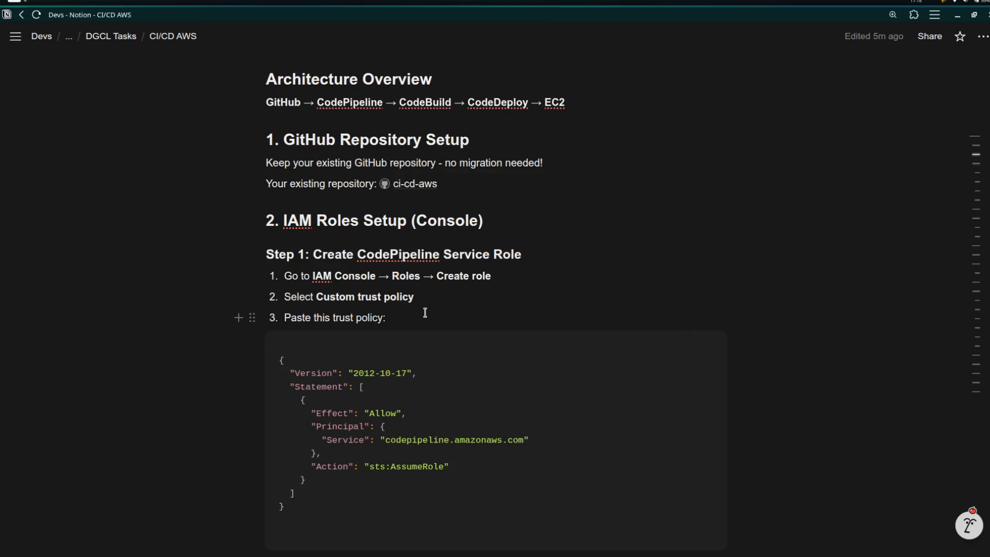
scroll(493, 287, "down", 2)
scroll(493, 293, "up", 2)
scroll(573, 118, "up", 1)
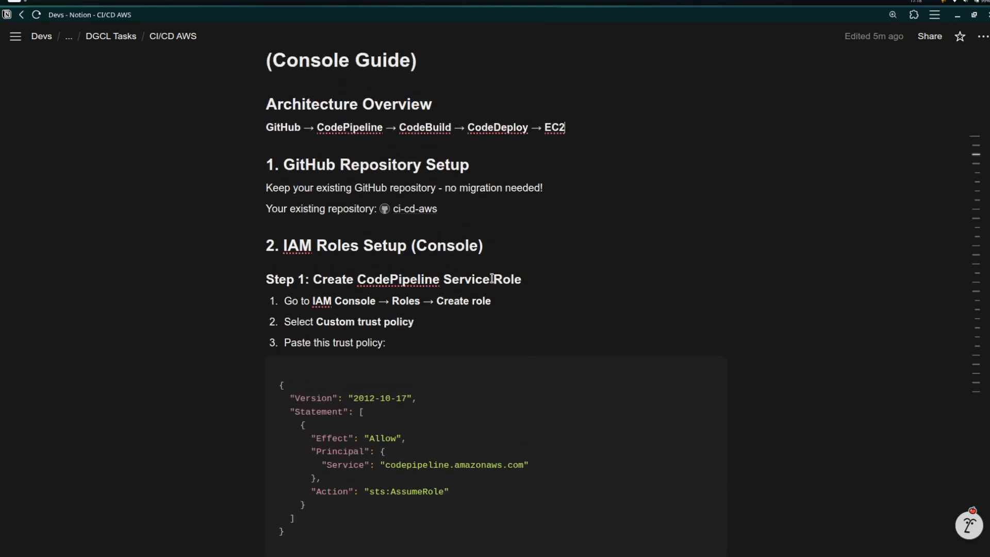
scroll(442, 284, "down", 3)
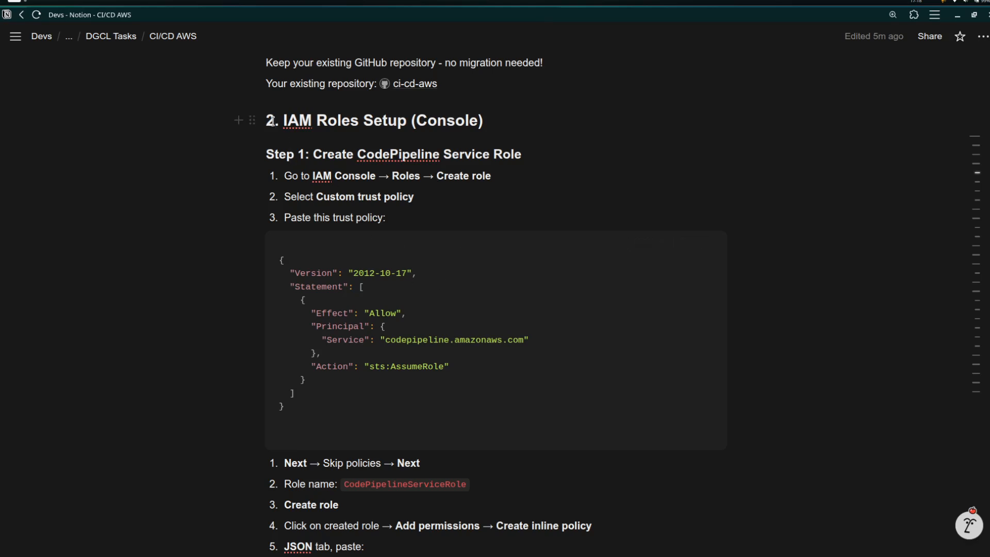
left_click_drag(282, 124, 472, 376)
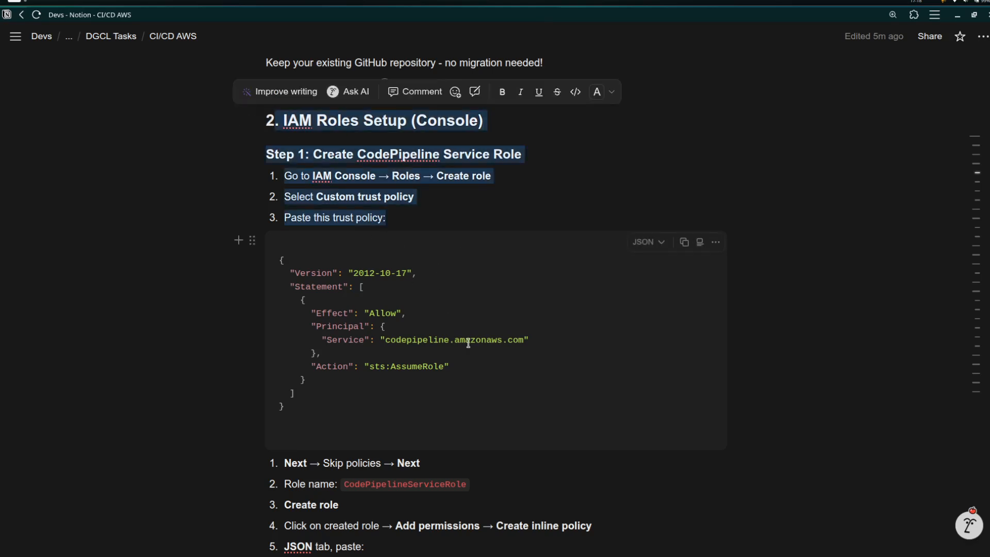
scroll(472, 376, "down", 3)
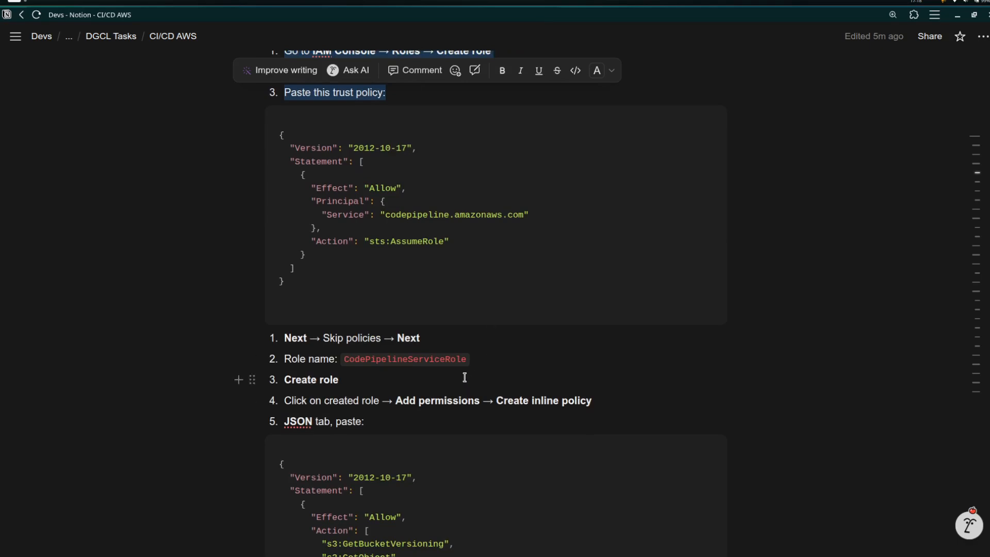
scroll(459, 361, "up", 1)
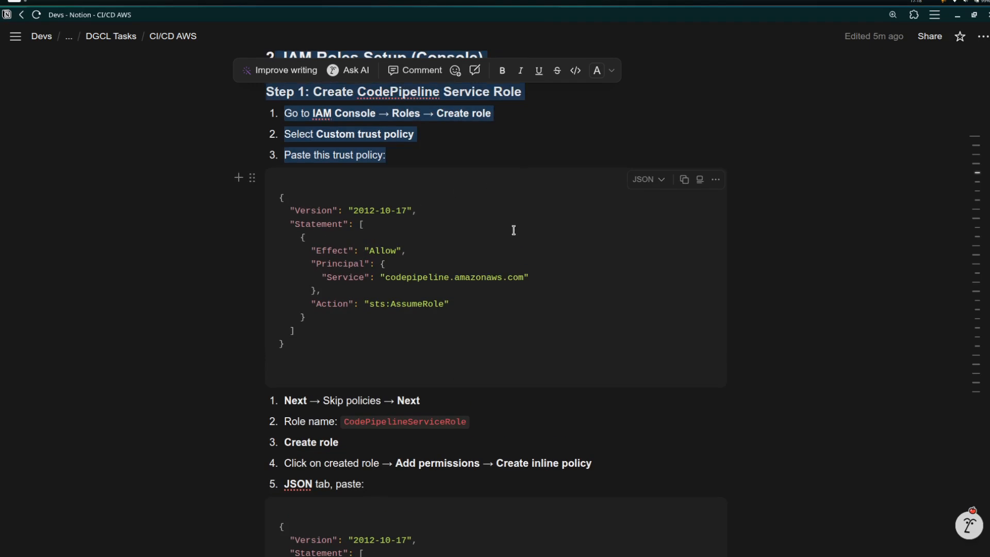
scroll(511, 211, "up", 4)
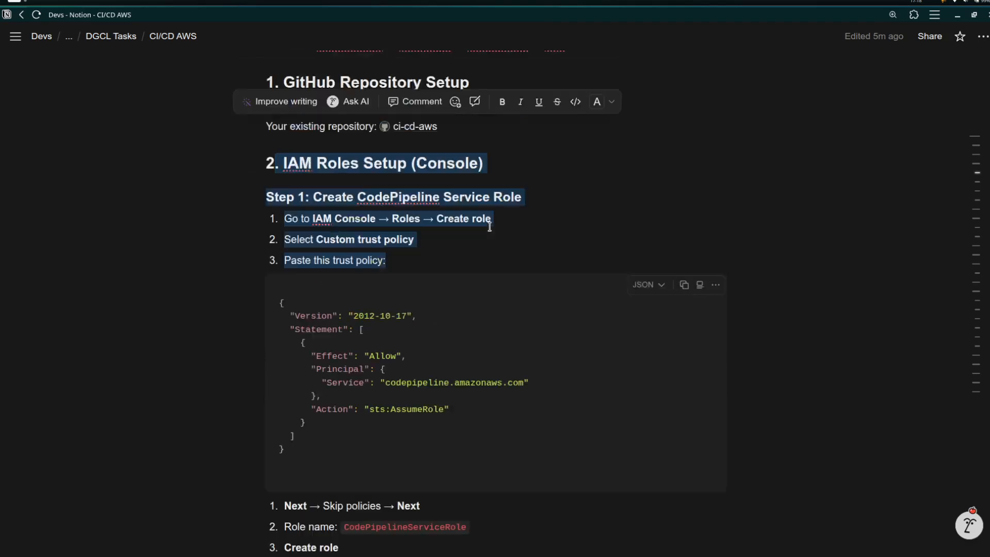
left_click(398, 184)
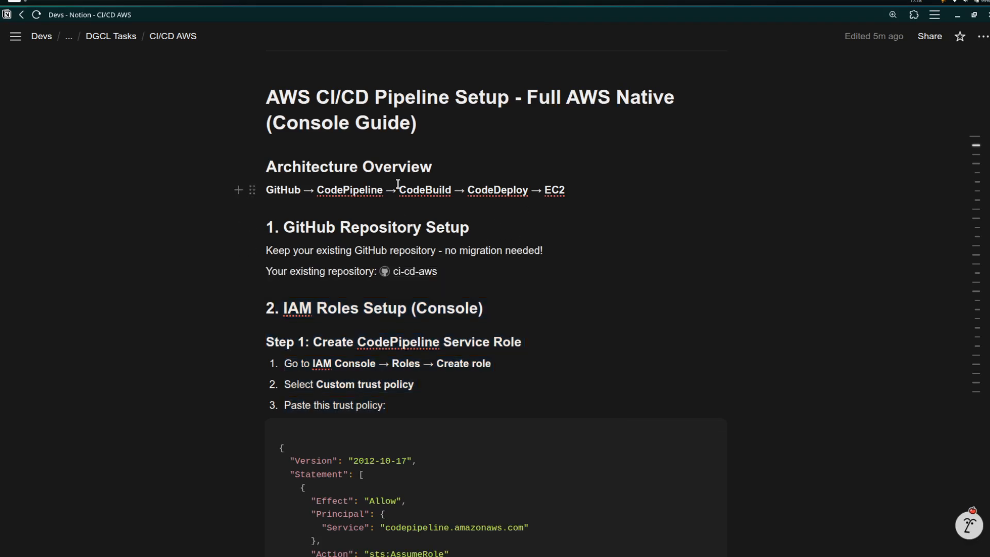
left_click(484, 189)
scroll(508, 207, "down", 1)
scroll(434, 248, "down", 2)
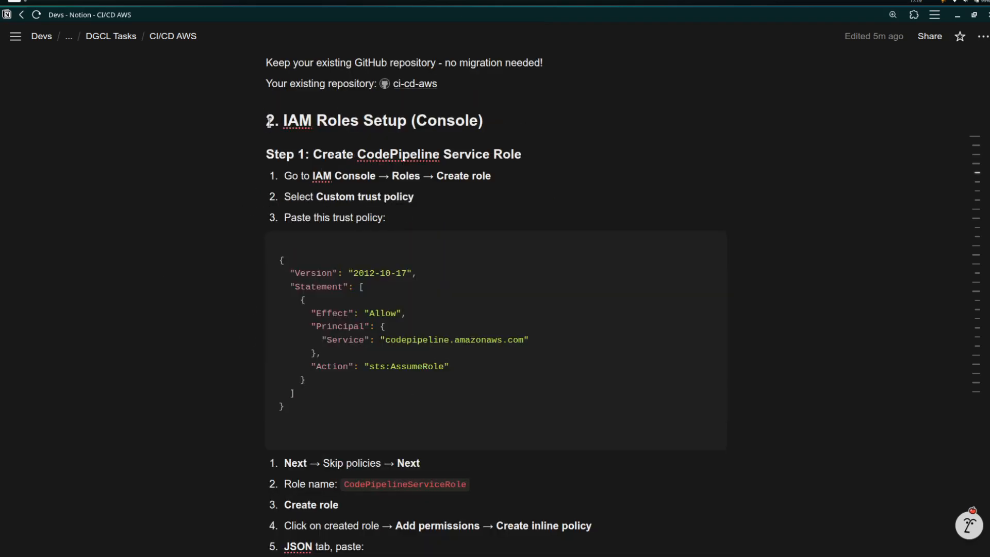
left_click_drag(268, 120, 508, 291)
left_click(547, 165)
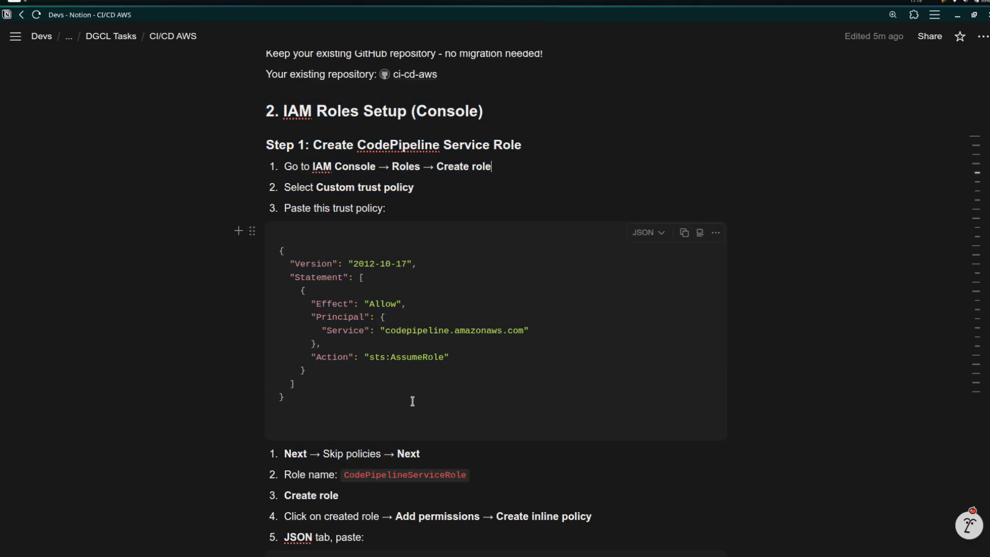
Copy the role name CodePipelineServiceRole and switch to the browser.
scroll(412, 353, "down", 1)
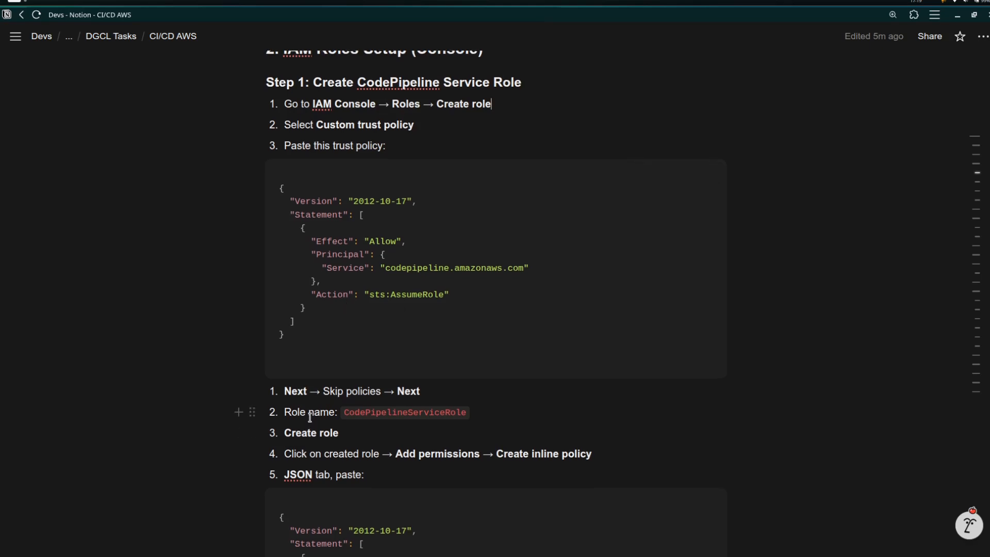
left_click_drag(343, 414, 468, 407)
key("ctrl+c")
key("alt+Tab")
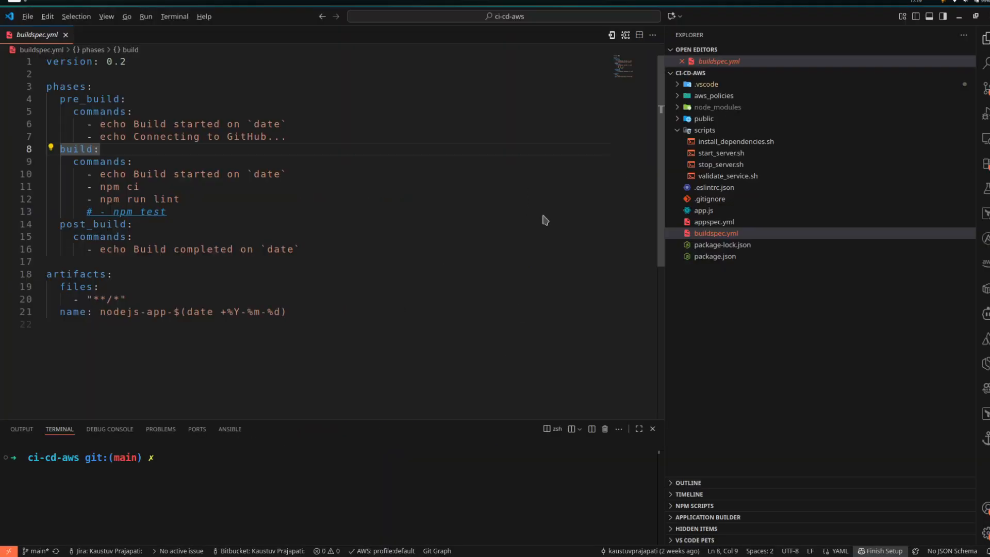
key("alt+Tab")
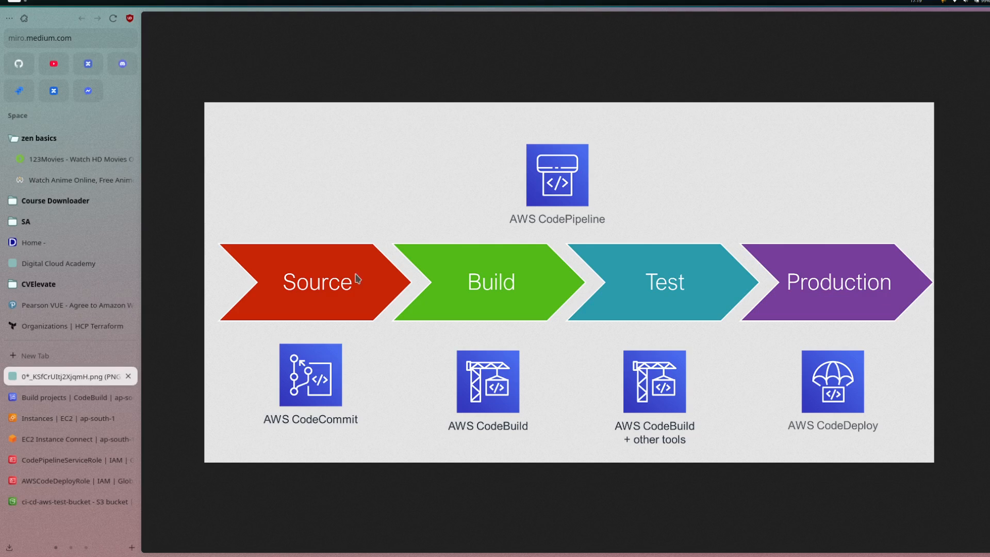
Find CodePipelineServiceRole in the IAM roles list by pasting its name, and open it.
left_click(63, 424)
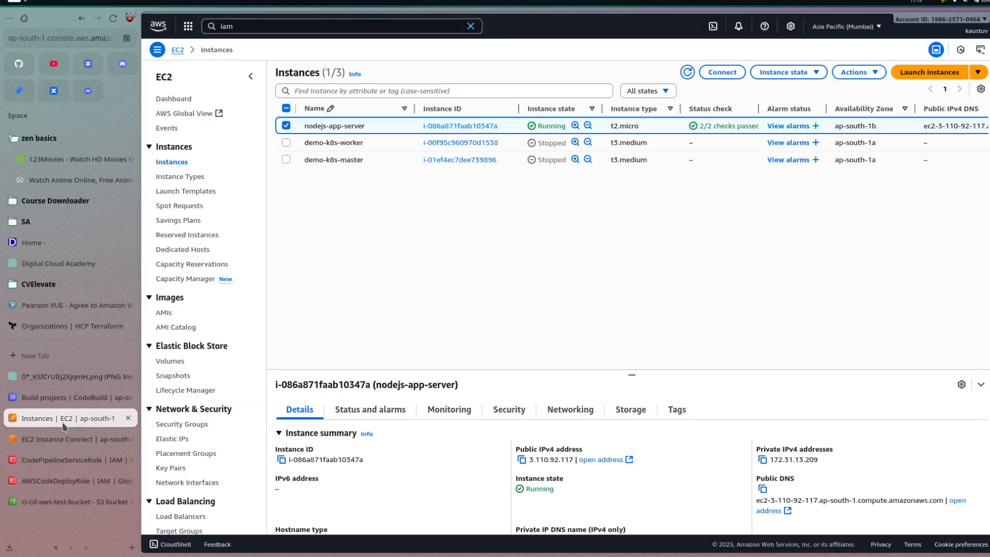
left_click(55, 464)
left_click(212, 51)
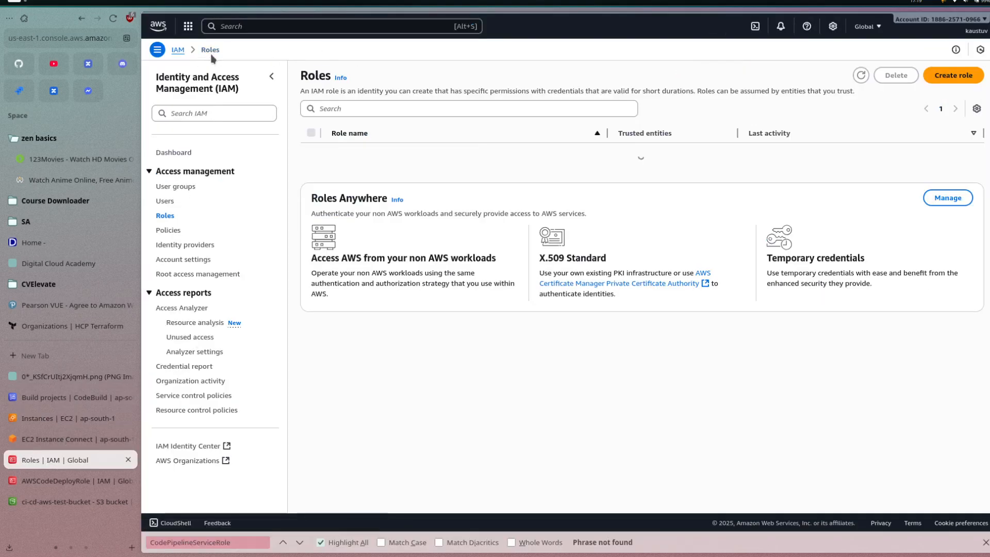
left_click(466, 111)
key("ctrl+v")
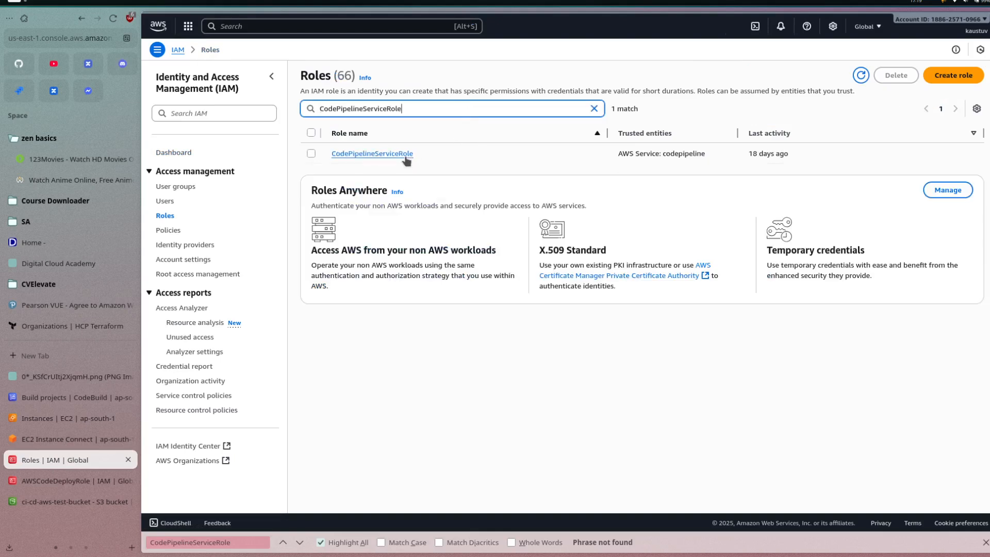
left_click(380, 154)
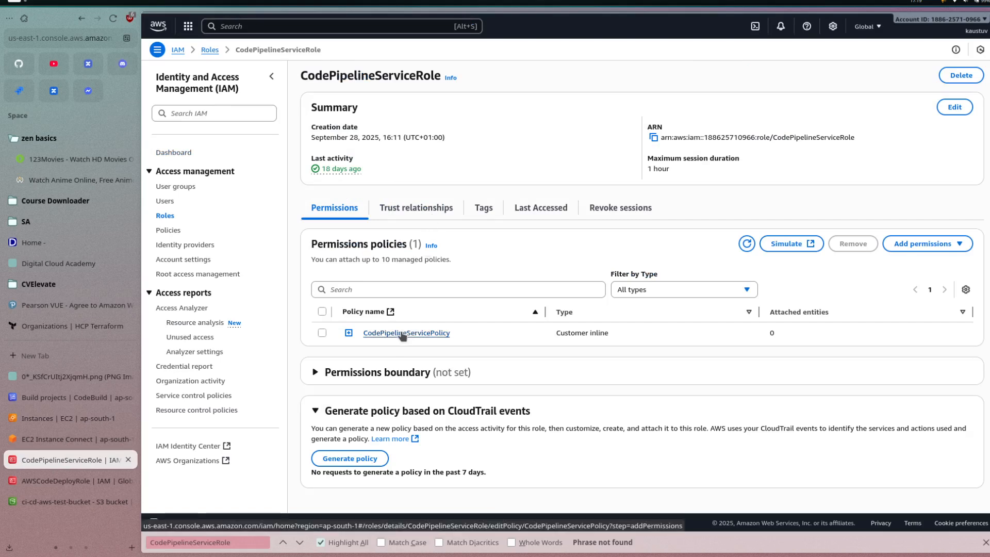
Expand the CodePipelineServicePolicy JSON and check its S3 Resource ARNs for ci-cd-aws-test-bucket.
left_click(348, 332)
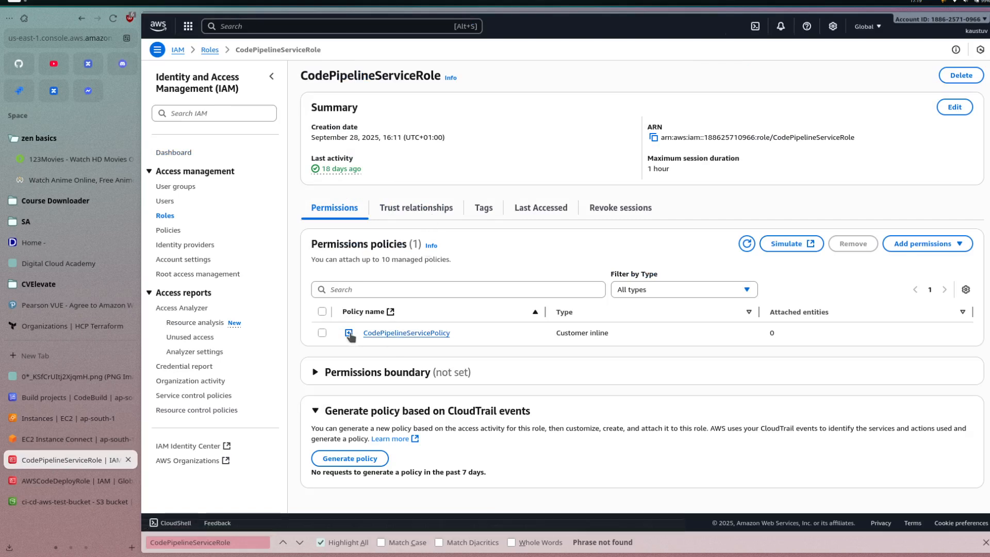
scroll(411, 343, "down", 10)
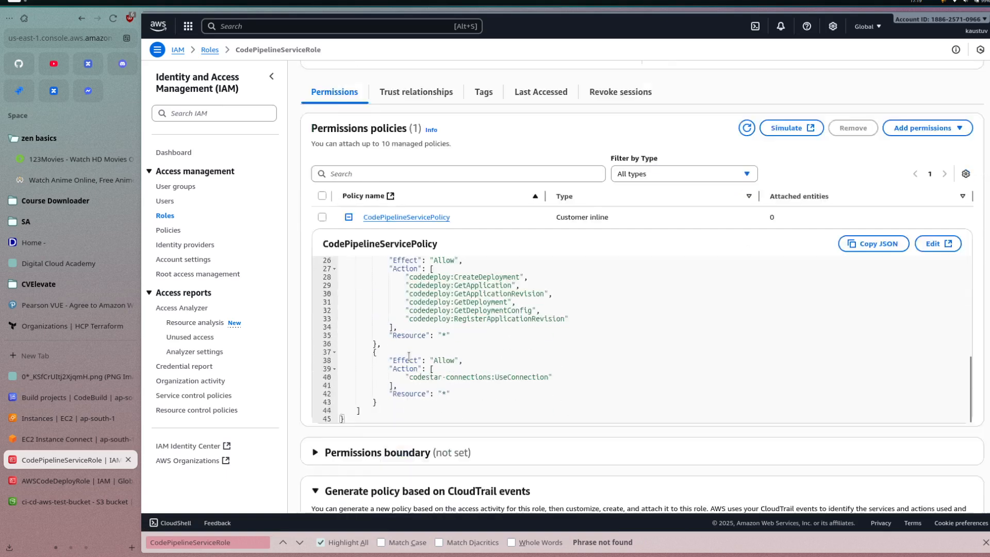
scroll(414, 314, "up", 10)
scroll(444, 301, "down", 3)
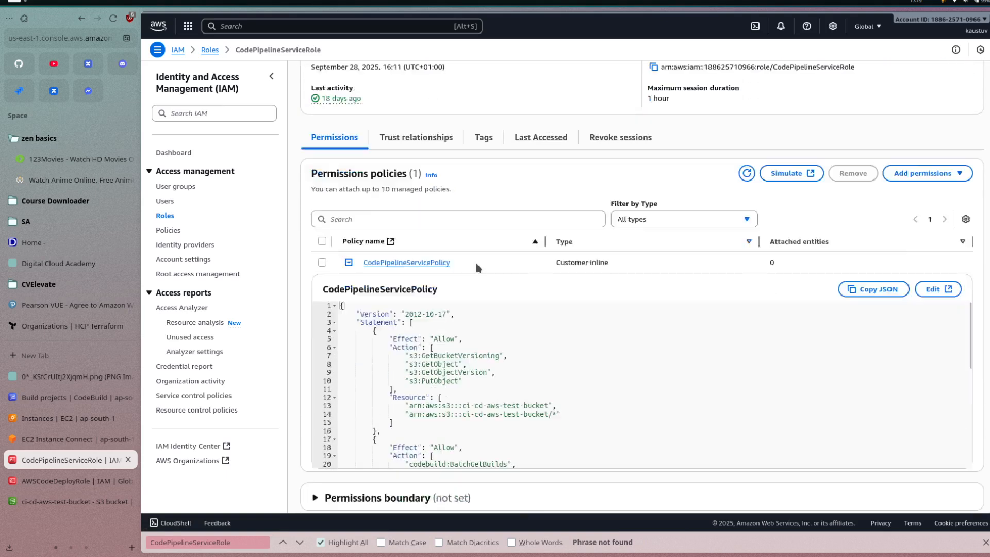
left_click(475, 326)
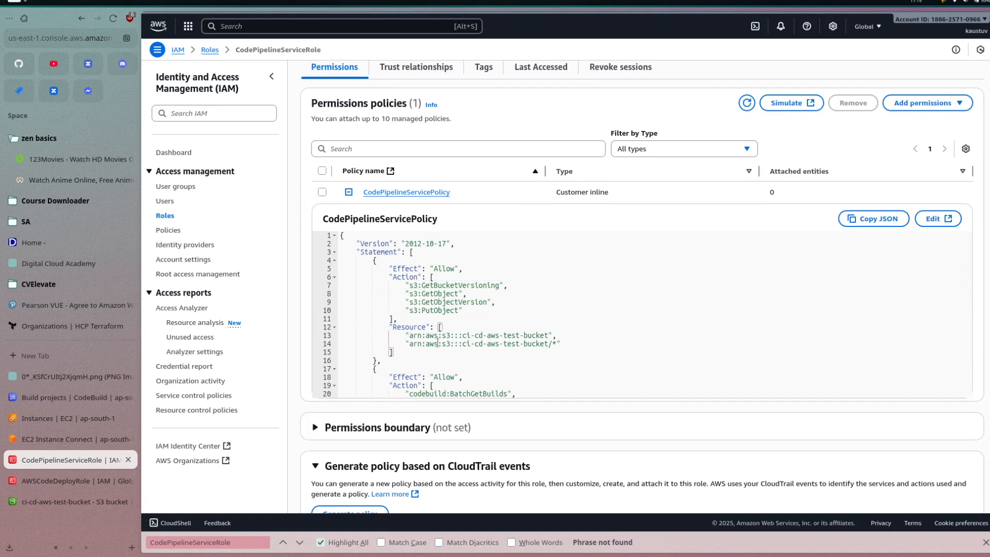
left_click_drag(398, 330, 444, 336)
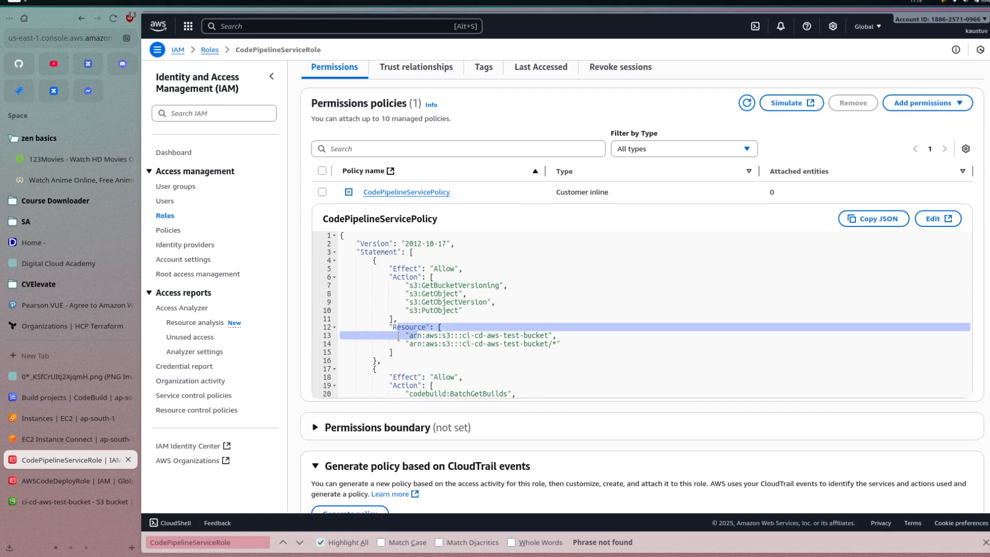
left_click(427, 294)
left_click_drag(334, 219, 407, 220)
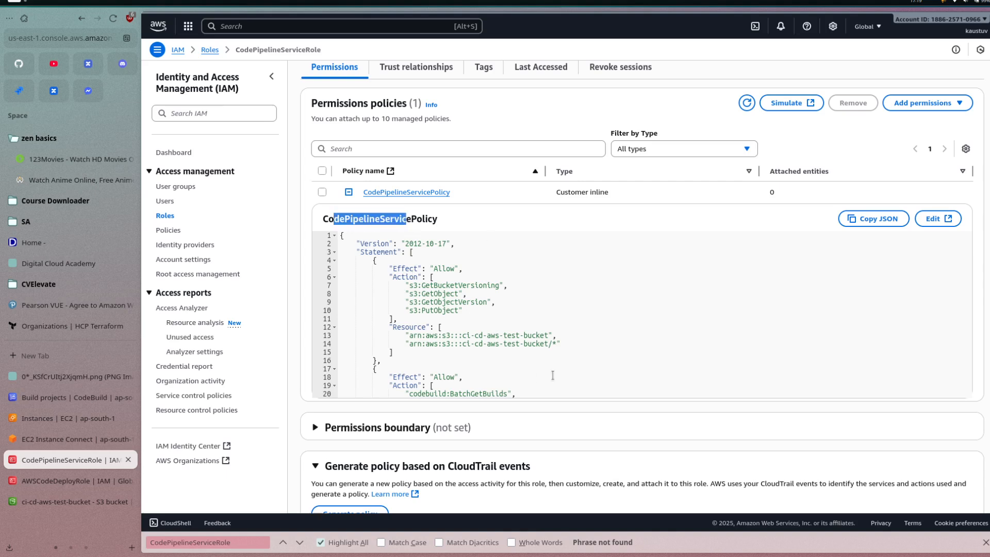
left_click_drag(405, 343, 557, 344)
left_click_drag(462, 335, 547, 335)
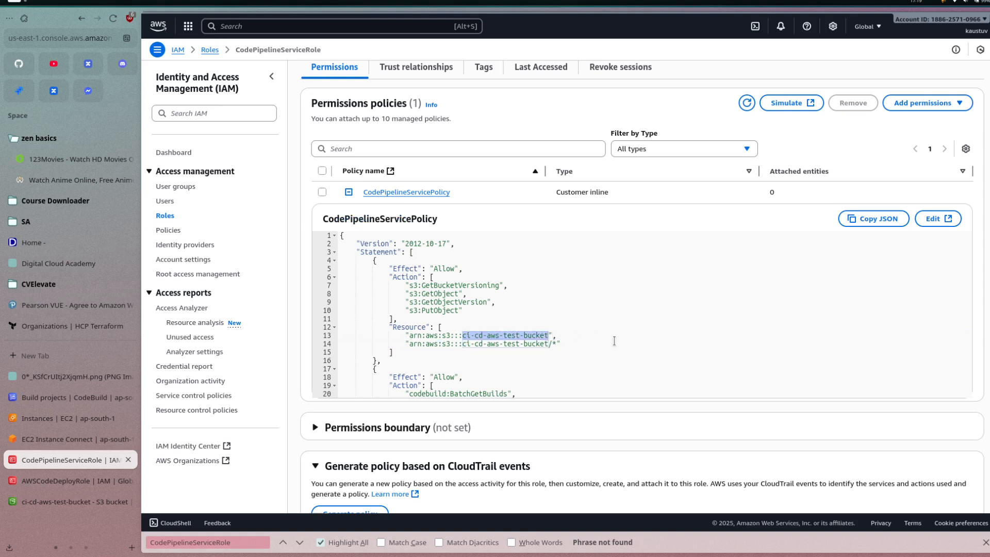
left_click(515, 326)
Review the policy's CodeDeploy actions further down the JSON.
scroll(495, 319, "down", 4)
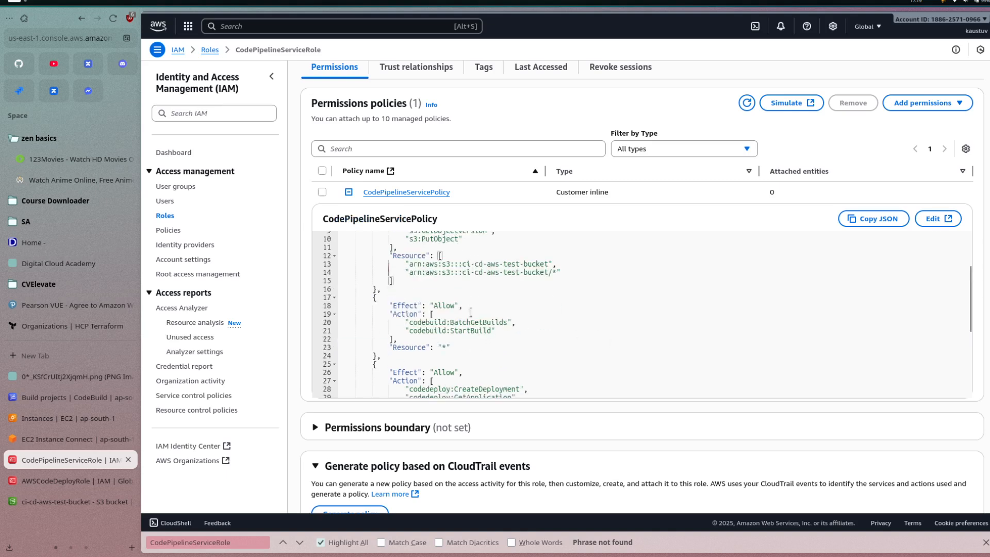
scroll(447, 332, "down", 1)
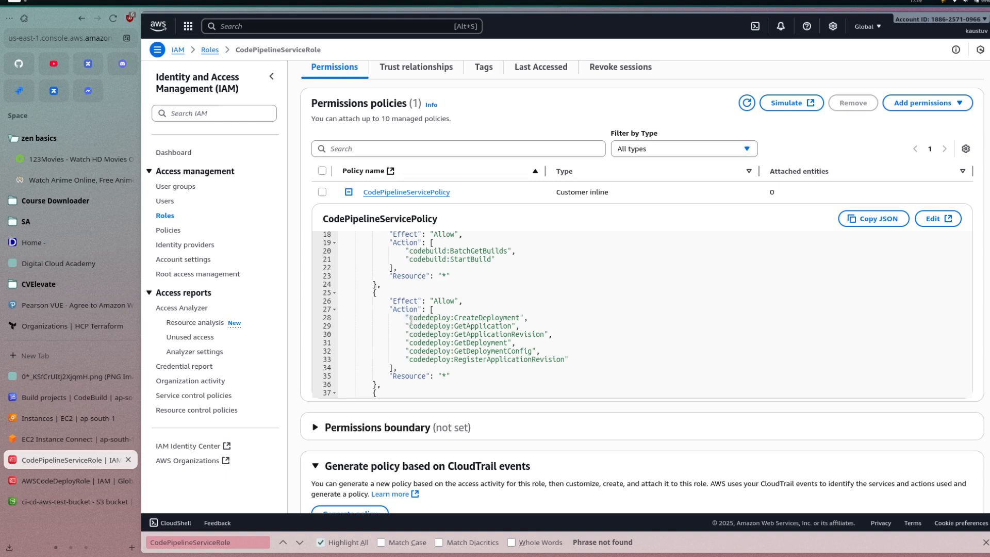
left_click_drag(407, 318, 397, 368)
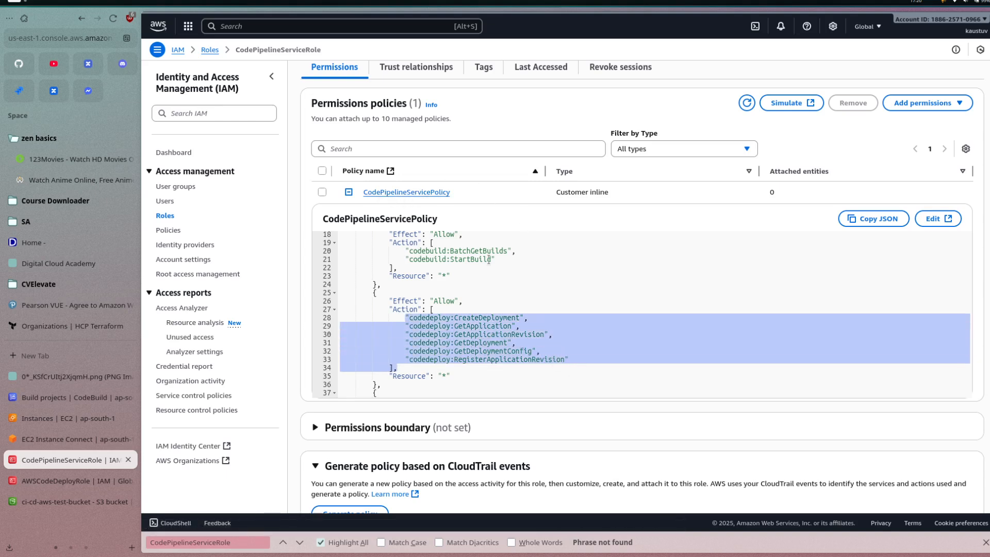
left_click_drag(414, 316, 567, 360)
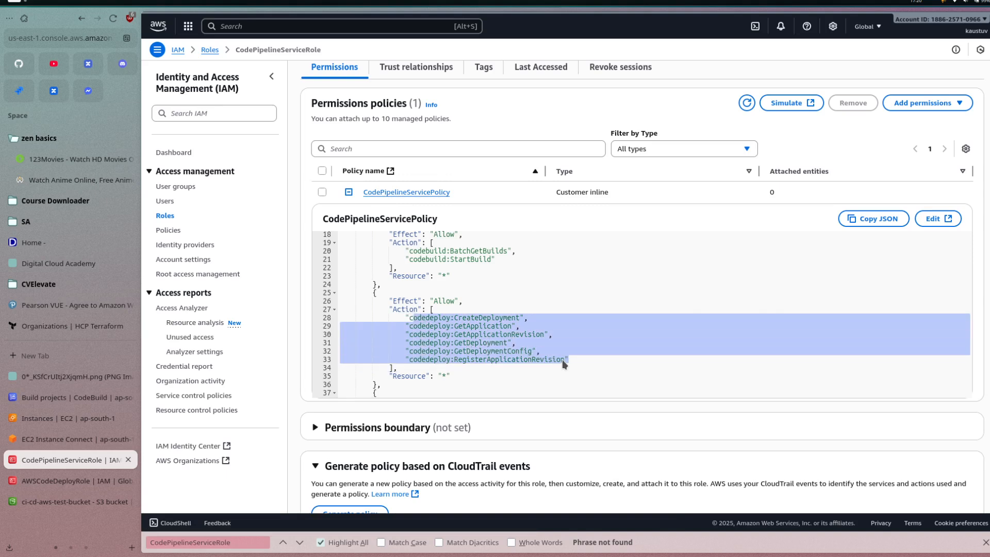
scroll(562, 356, "down", 3)
scroll(547, 351, "up", 9)
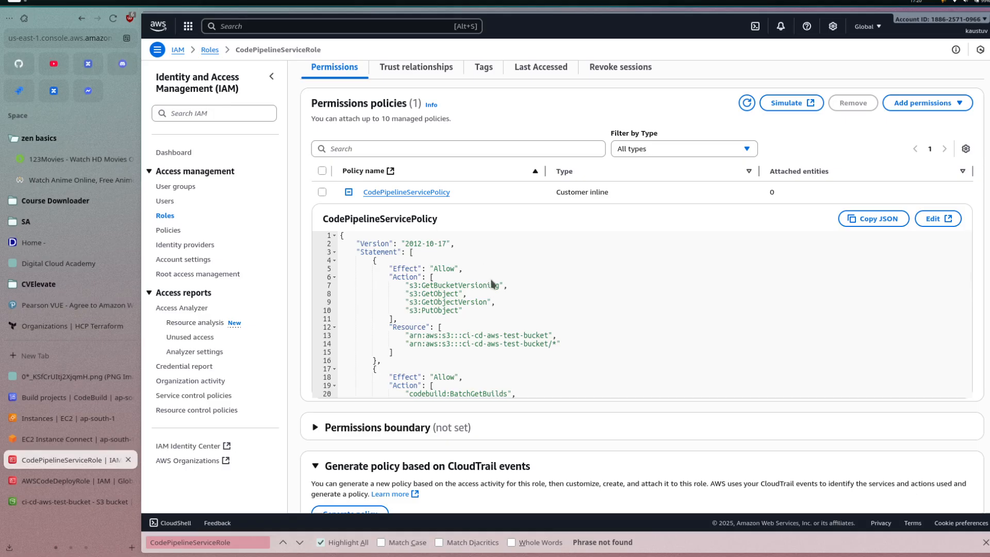
Review the CodeBuild role's trust policy and permissions policy JSON in the Notion notes.
key("alt+Tab")
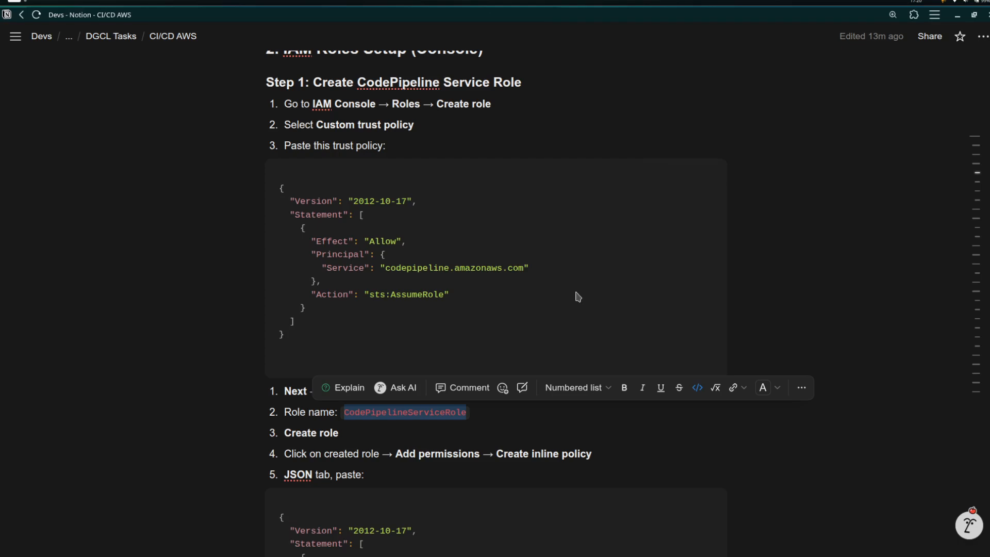
left_click(357, 196)
scroll(447, 246, "down", 3)
scroll(424, 221, "up", 3)
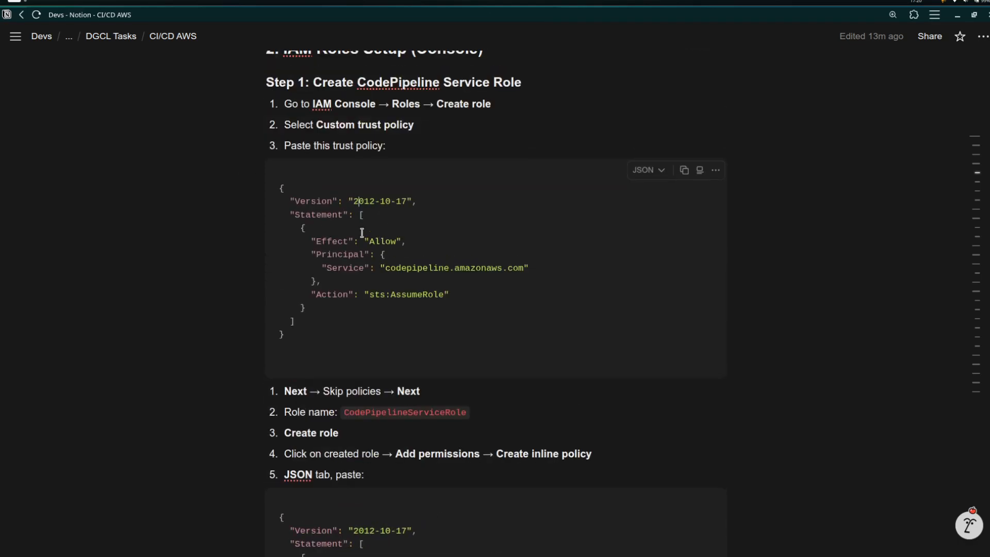
left_click(333, 308)
scroll(414, 256, "down", 6)
left_click(285, 206)
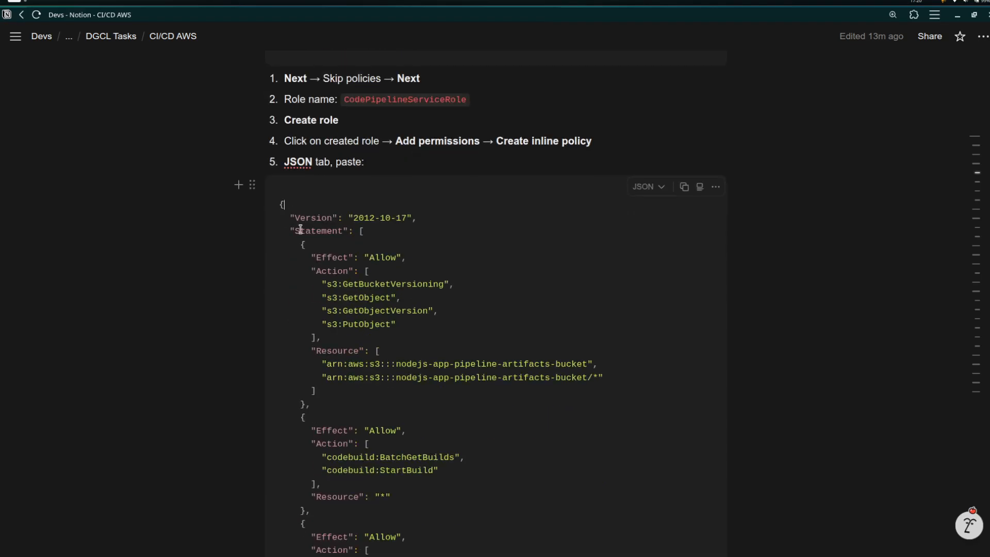
left_click(380, 364, "shift")
scroll(409, 370, "down", 8)
scroll(415, 369, "up", 6)
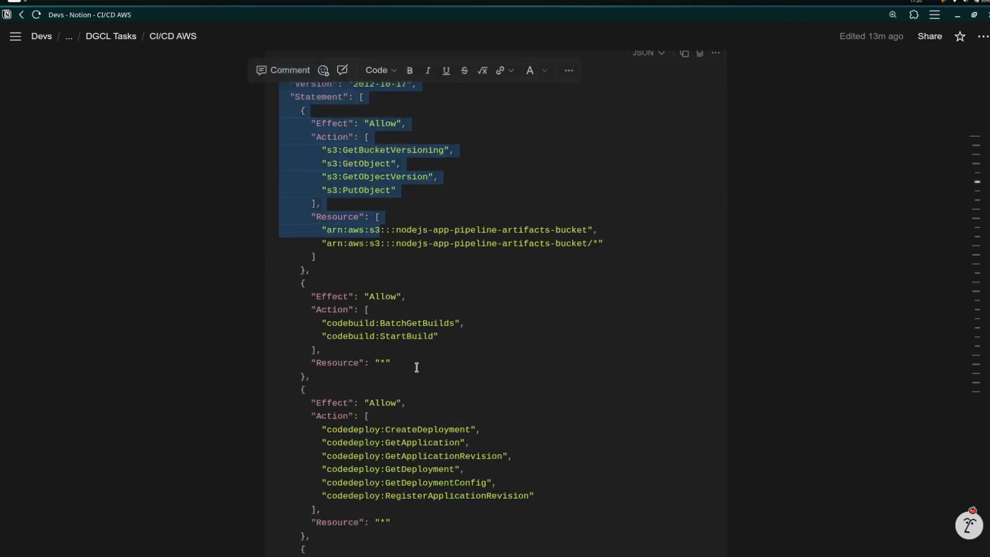
scroll(499, 292, "down", 3)
scroll(482, 313, "up", 3)
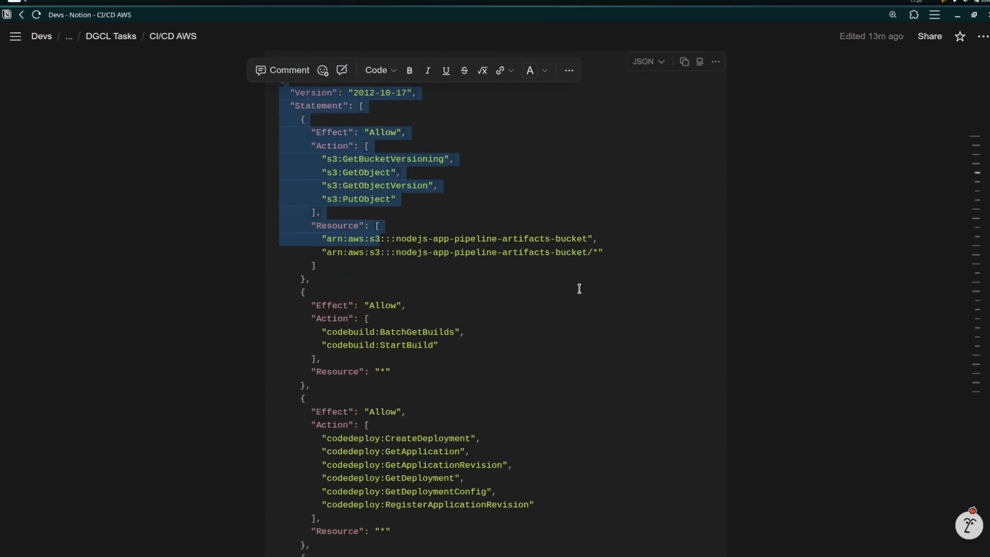
left_click(524, 238)
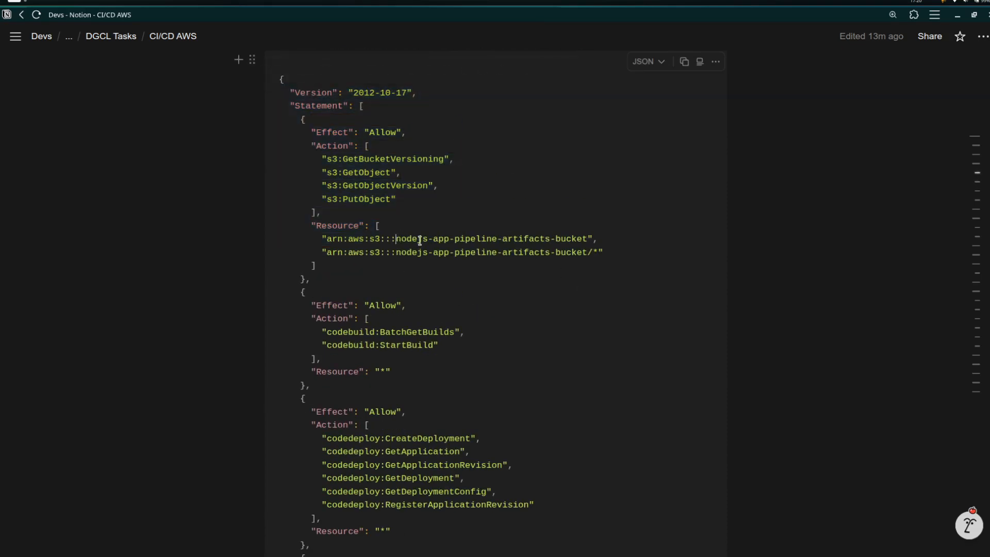
Compare the notes' nodejs-app-pipeline-artifacts-bucket with ci-cd-aws-test-bucket in the console policy.
left_click_drag(420, 241, 587, 246)
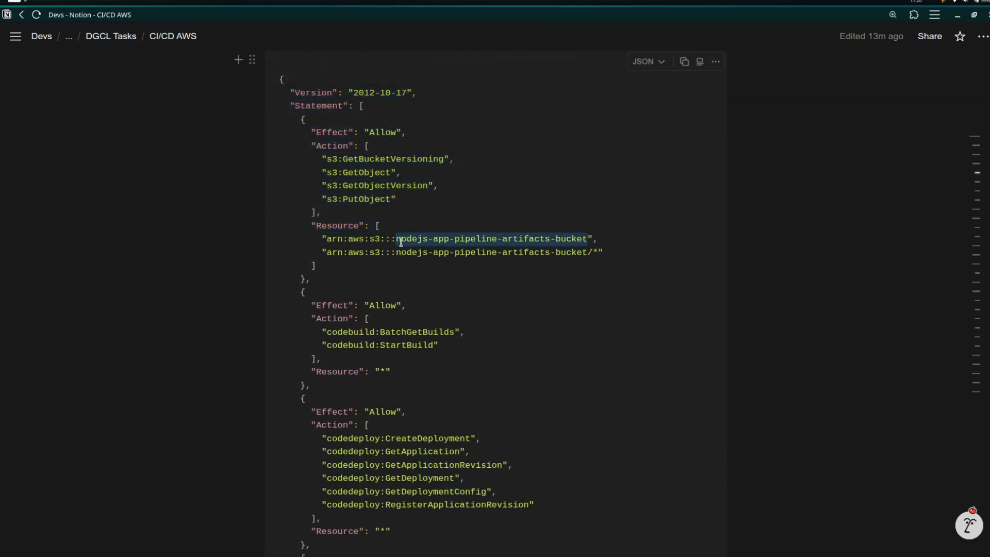
left_click_drag(401, 241, 397, 240)
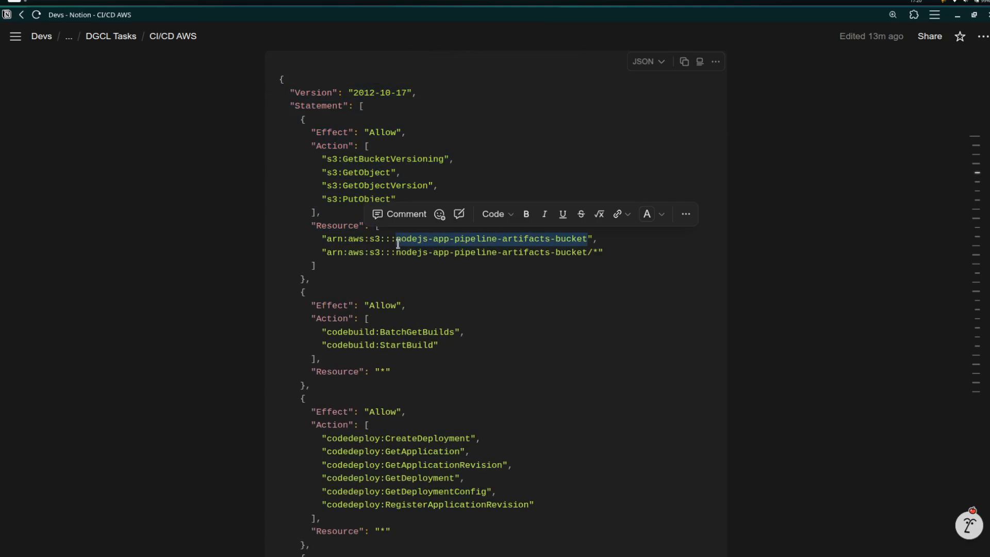
left_click(584, 253)
key("alt+Tab")
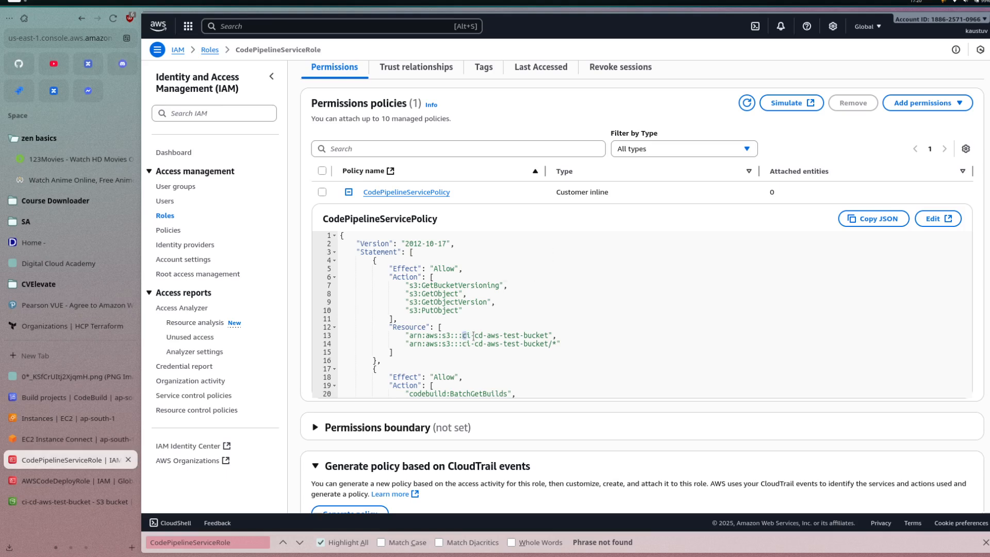
left_click_drag(472, 335, 547, 336)
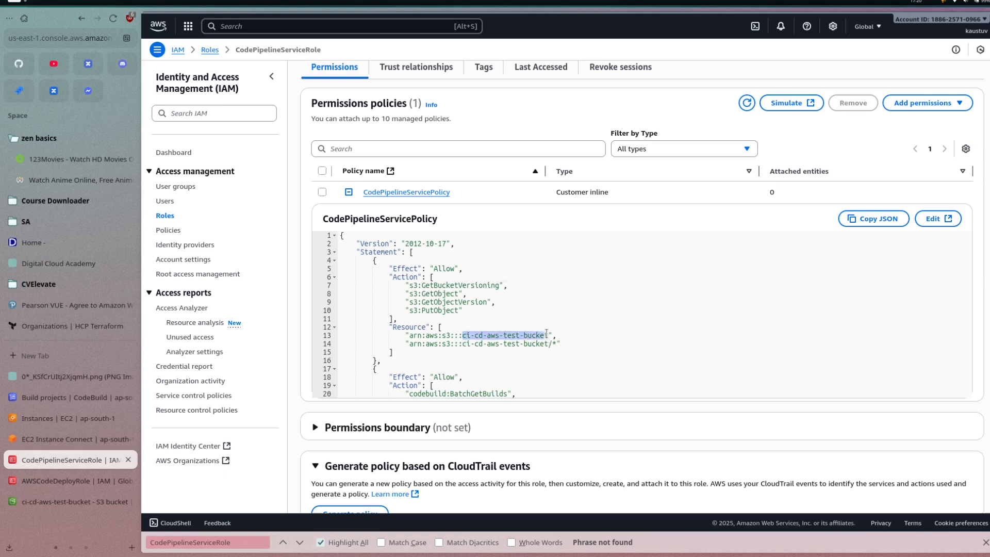
left_click(568, 341)
key("alt+Tab")
Select CodeBuildServiceRole in the Step 2 notes and return to the IAM Roles list.
scroll(535, 331, "down", 5)
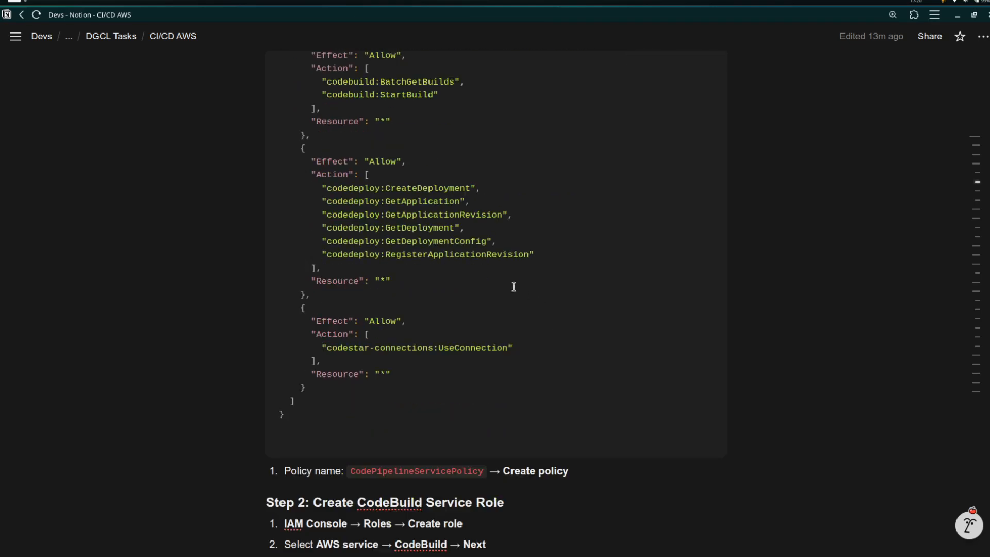
scroll(513, 286, "down", 3)
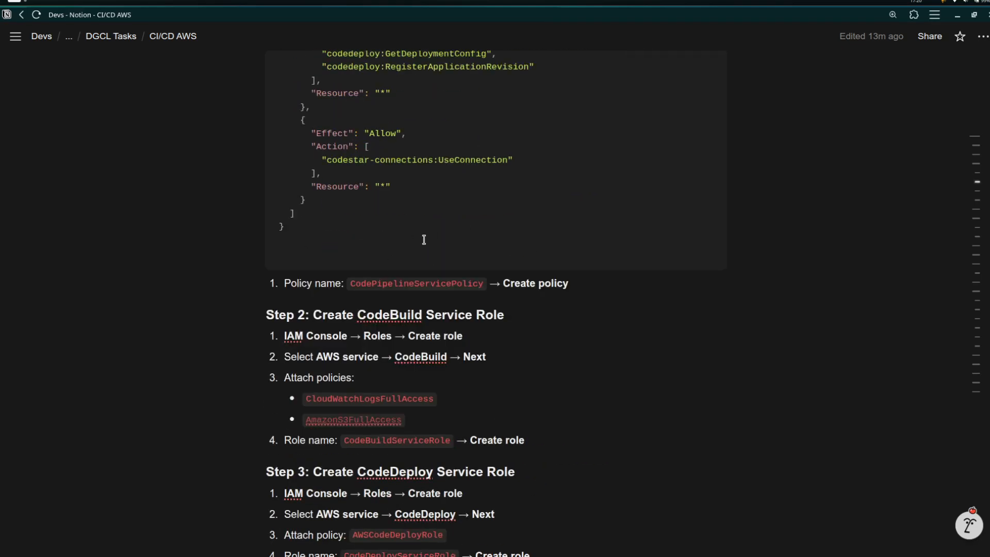
scroll(416, 236, "down", 1)
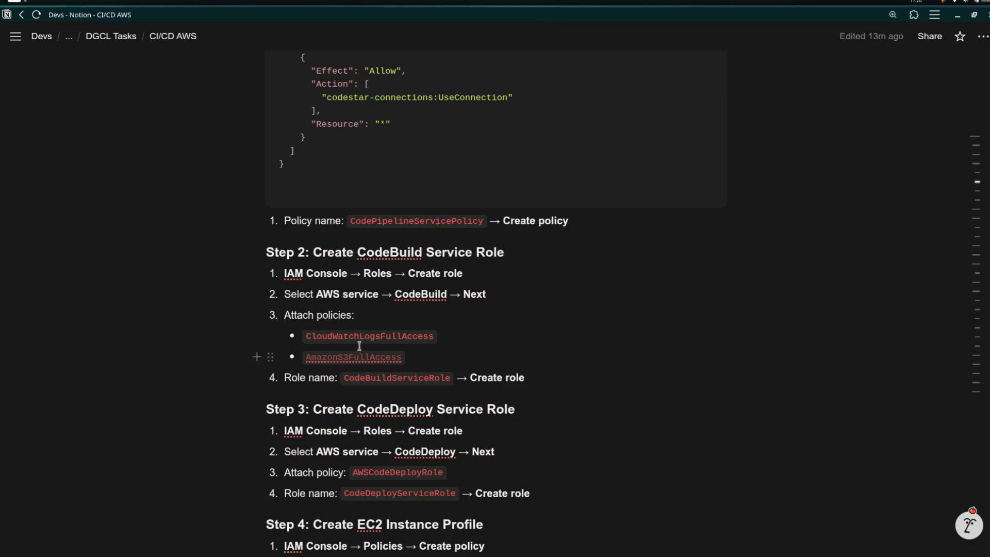
left_click_drag(344, 378, 453, 378)
key("ctrl+c")
key("alt+Tab")
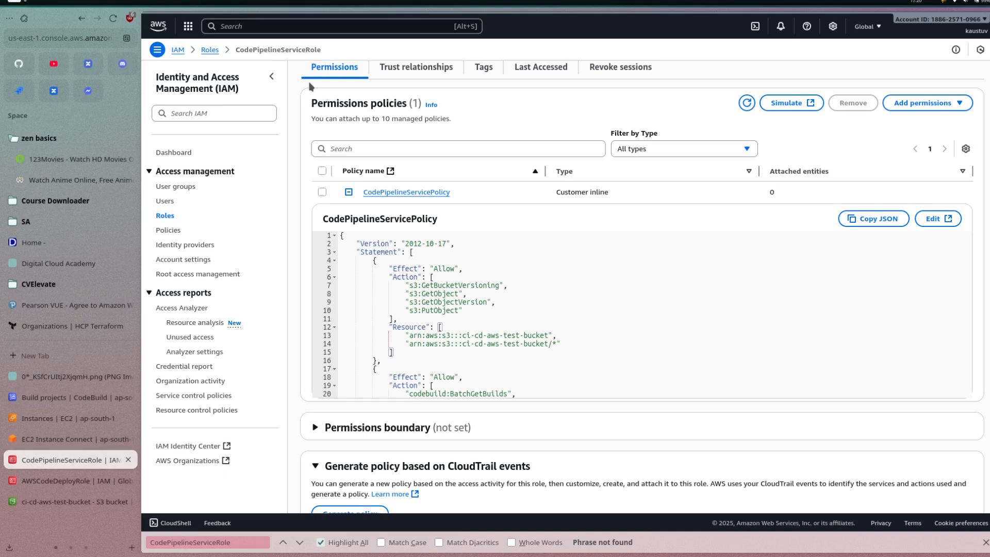
left_click(209, 50)
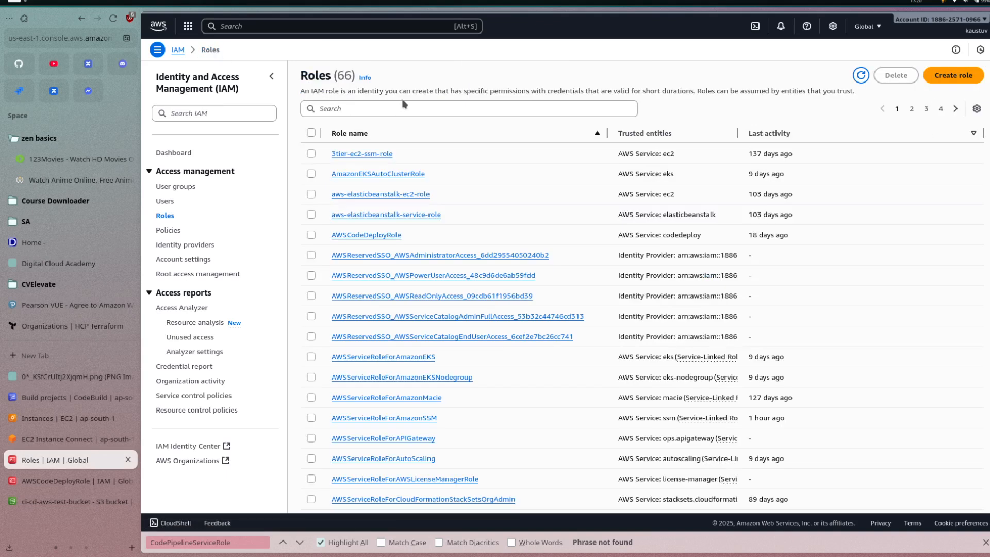
Open CodeBuildServiceRole from the Roles list and widen the Policy name column for its five policies.
left_click(404, 105)
key("ctrl+v")
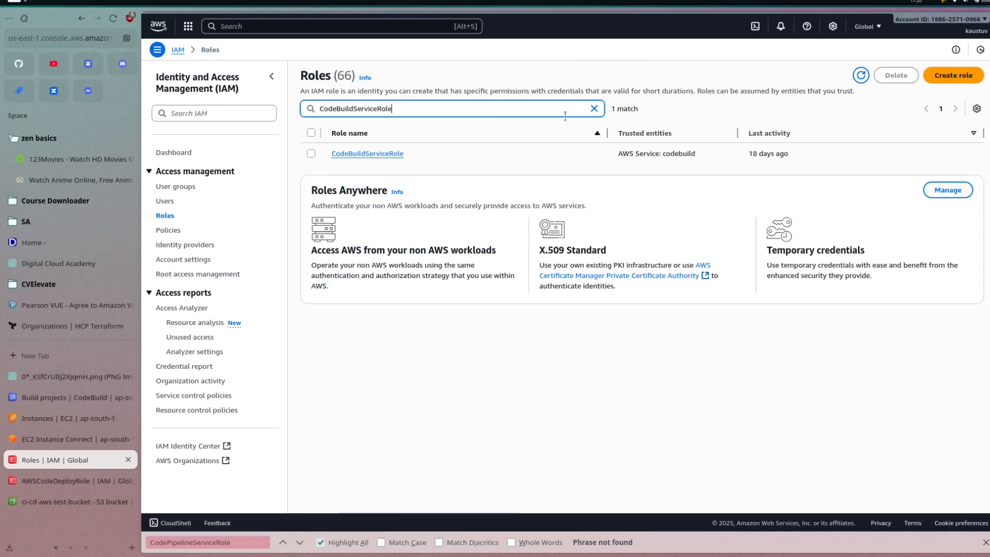
left_click(365, 154)
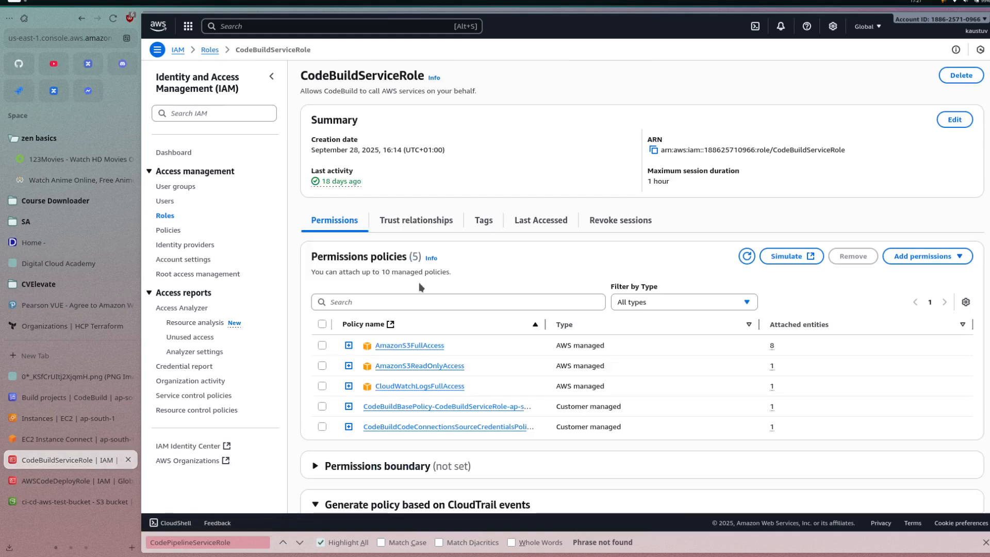
left_click_drag(304, 77, 396, 80)
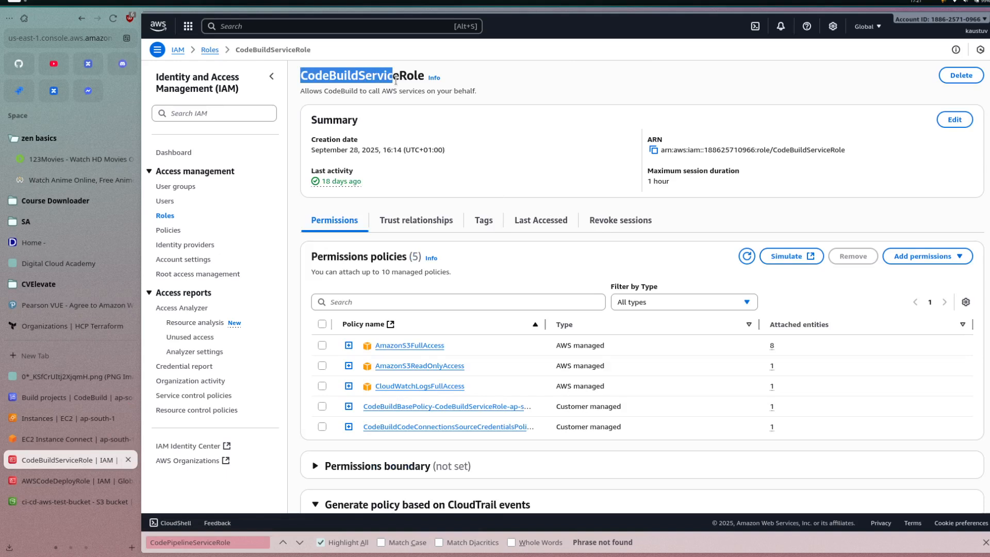
scroll(391, 420, "down", 2)
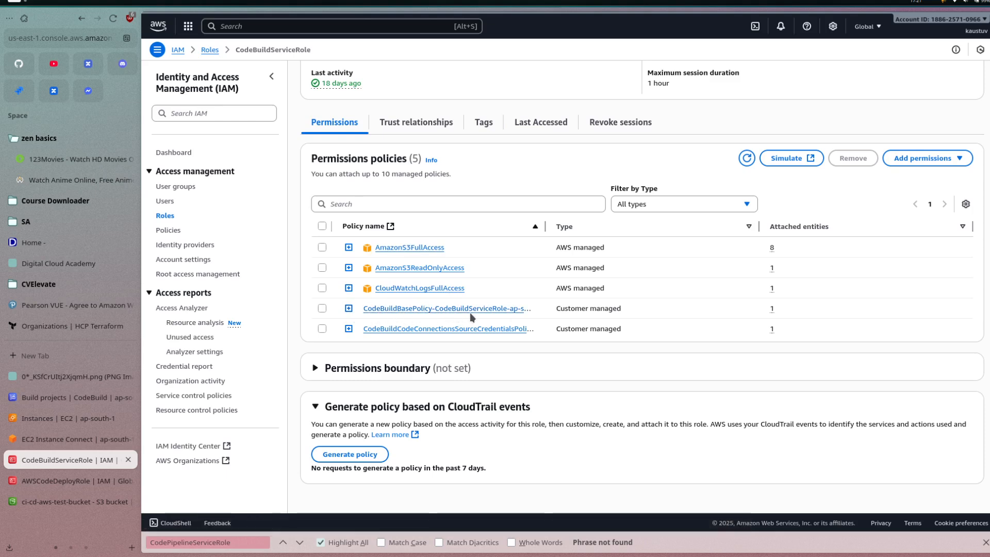
left_click_drag(545, 226, 692, 227)
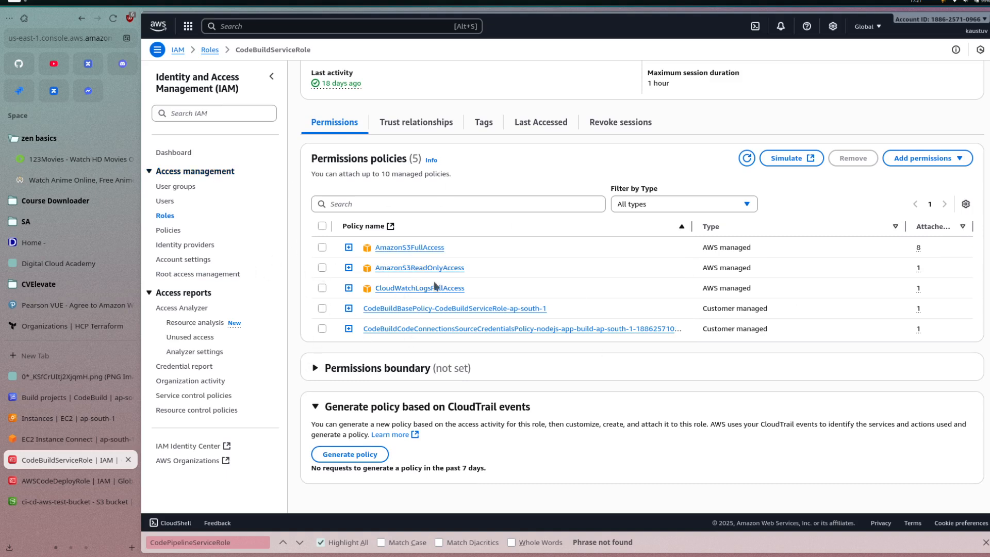
key("alt+Tab")
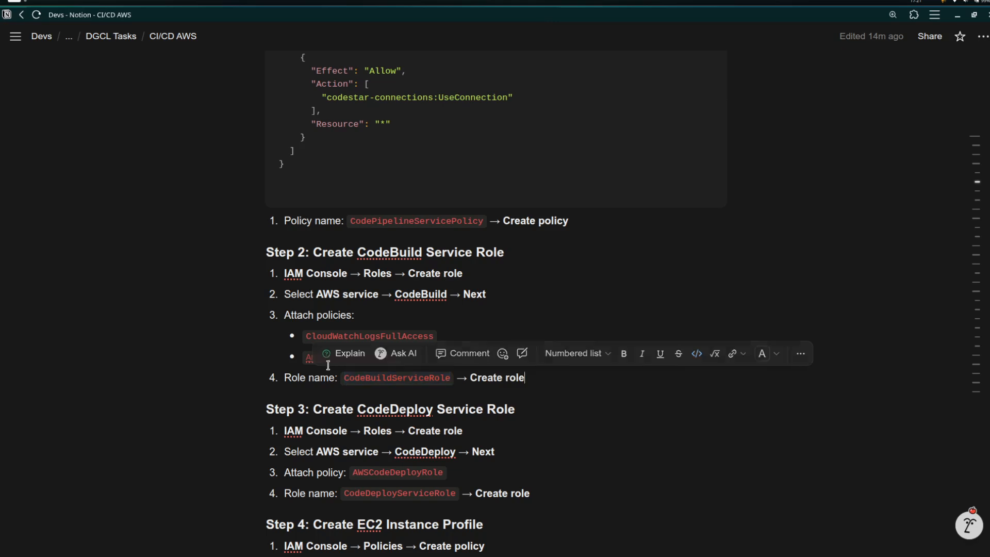
Note CloudWatchLogsFullAccess and the Step 3 CodeDeployServiceRole name in the notes, then return to the console.
left_click_drag(308, 335, 437, 336)
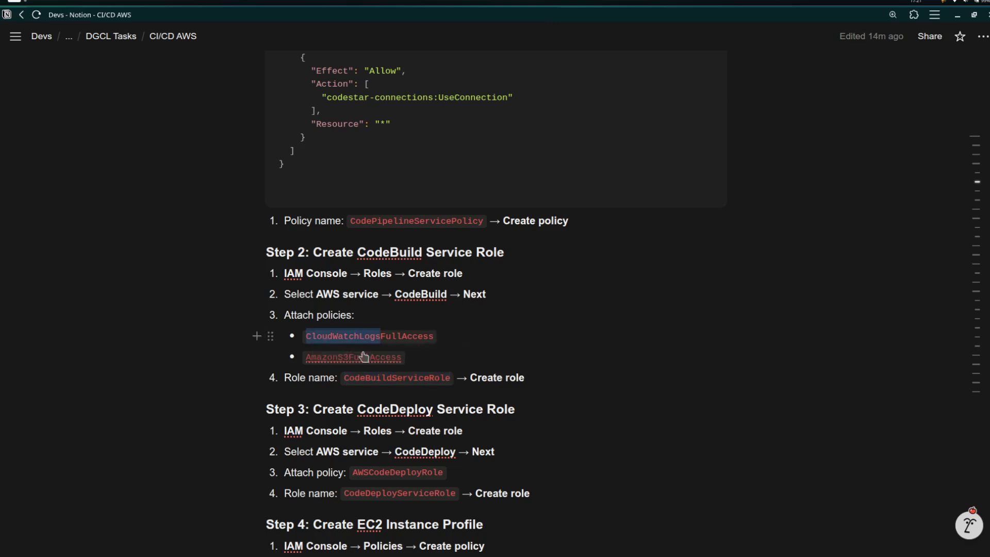
left_click(497, 350)
scroll(395, 319, "down", 1)
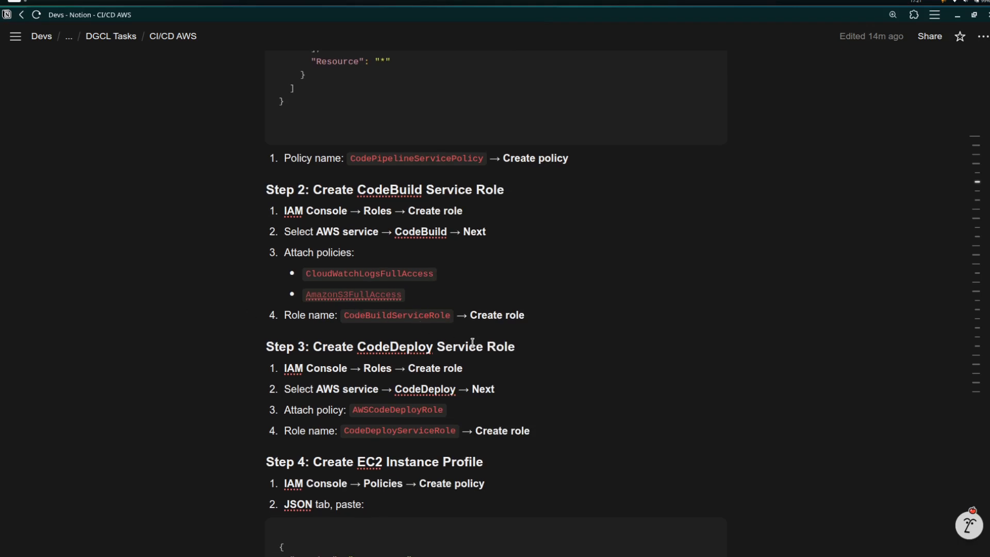
scroll(382, 296, "down", 2)
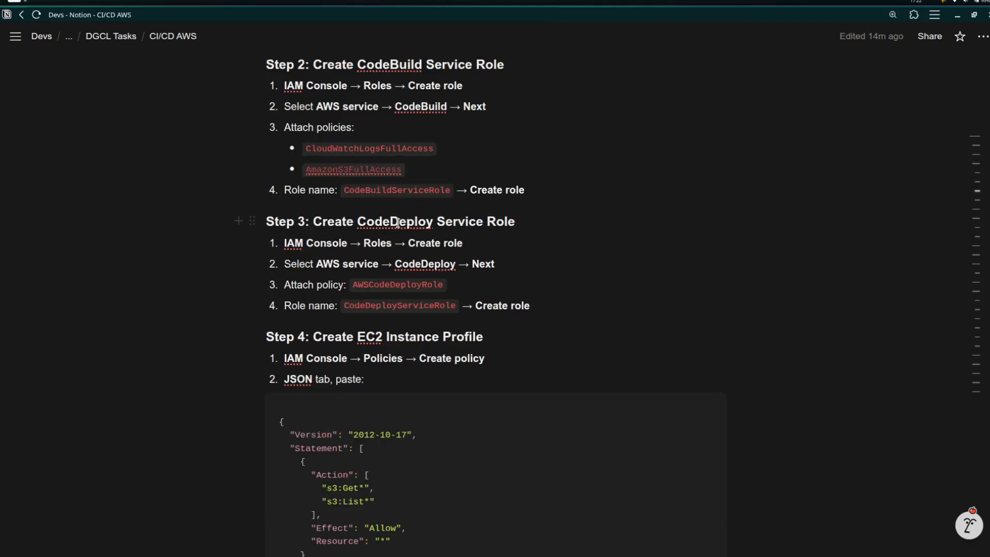
left_click_drag(345, 306, 398, 306)
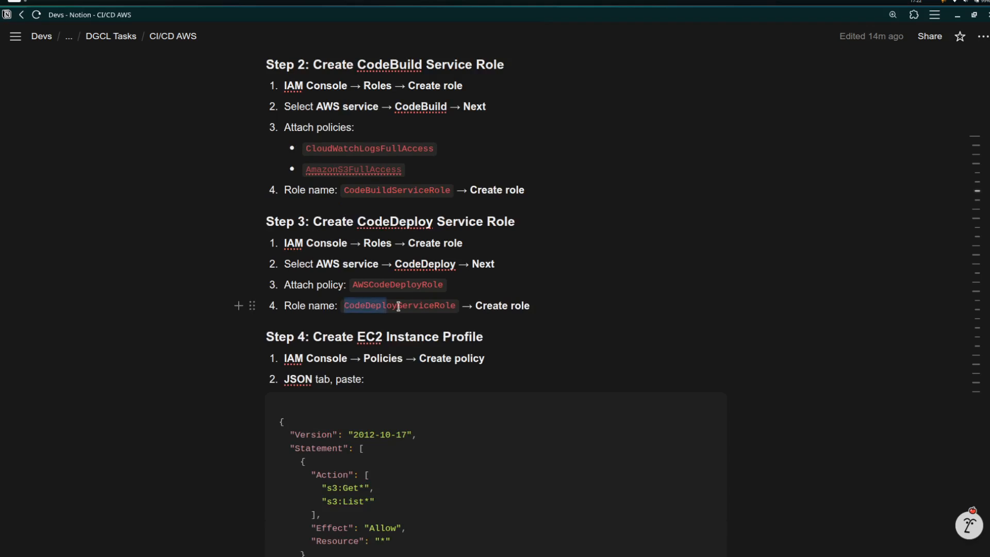
left_click_drag(458, 308, 457, 308)
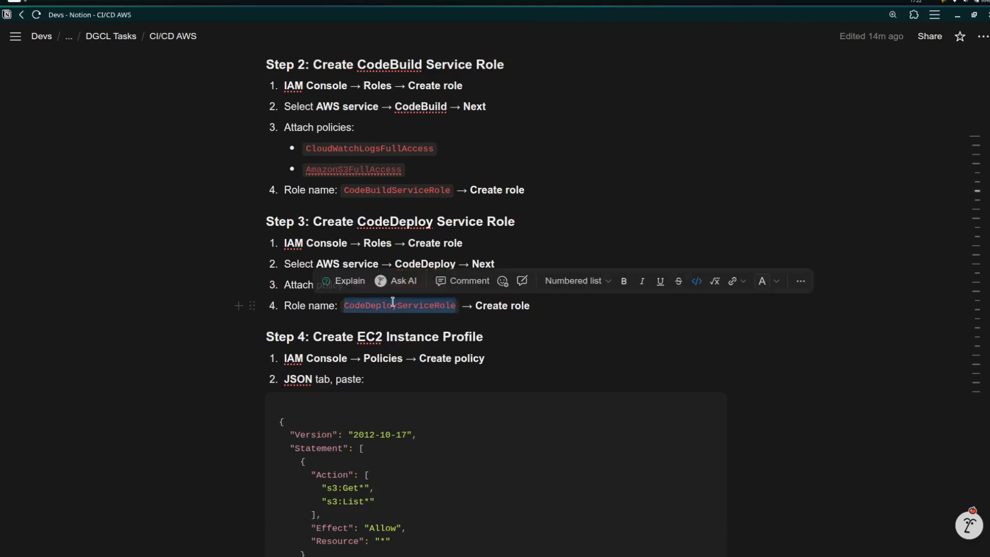
left_click(373, 305)
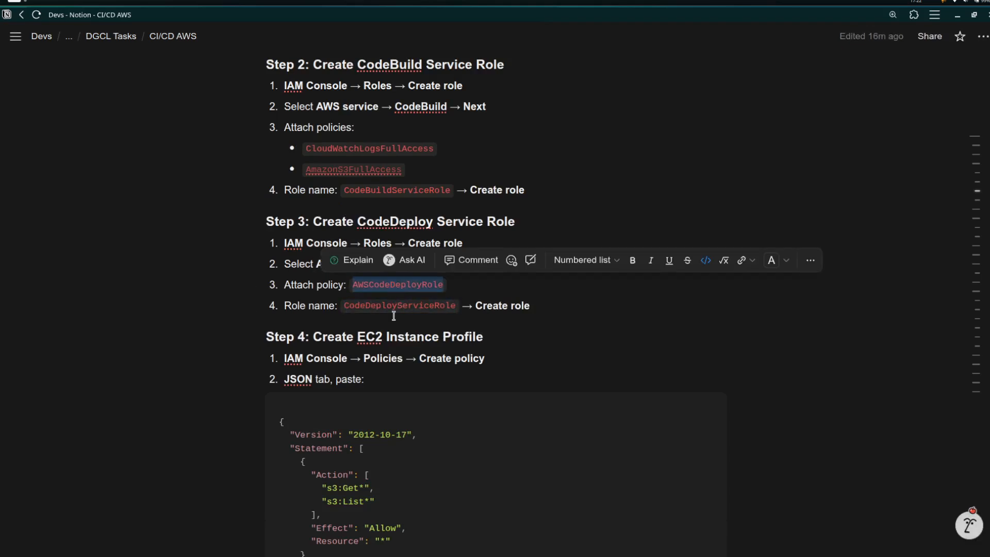
key("alt+Tab")
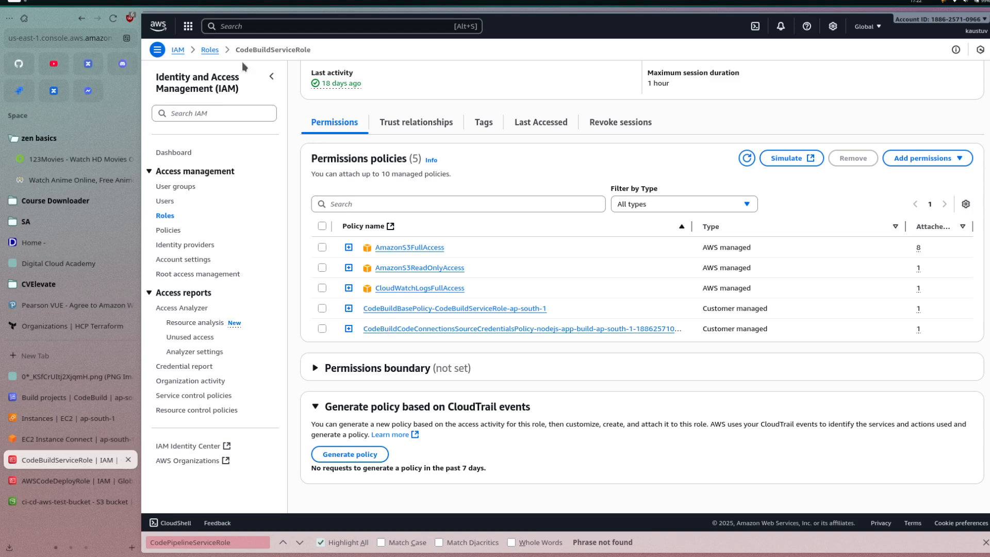
Open AWSCodeDeployRole from the Roles list and expand its AWS managed policy's JSON.
left_click(213, 49)
left_click(354, 107)
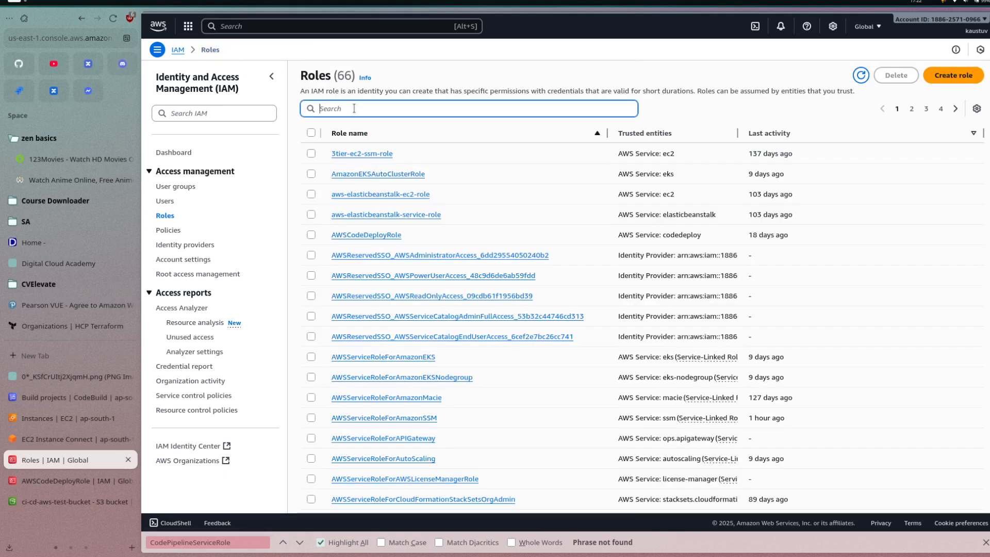
type("AWSCodeDeployRole")
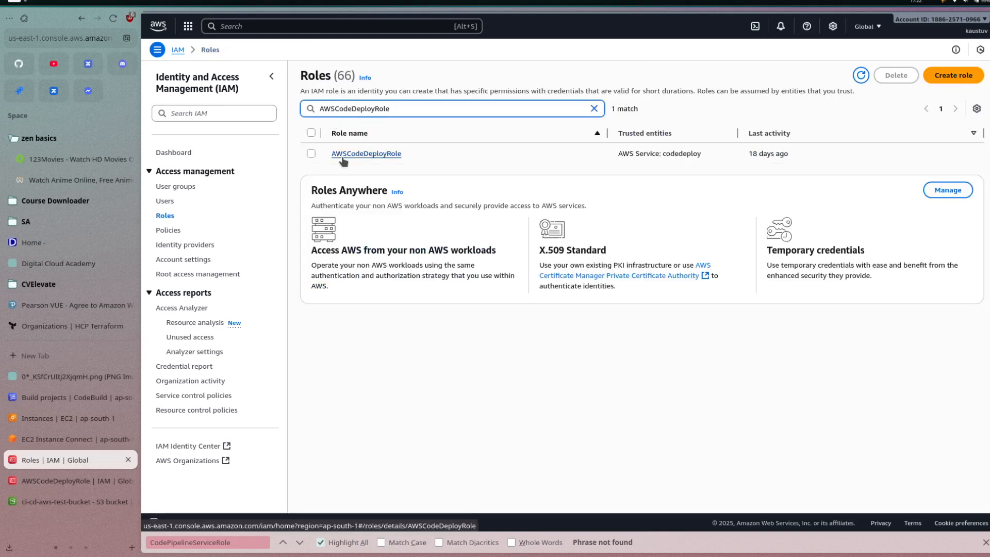
left_click(364, 154)
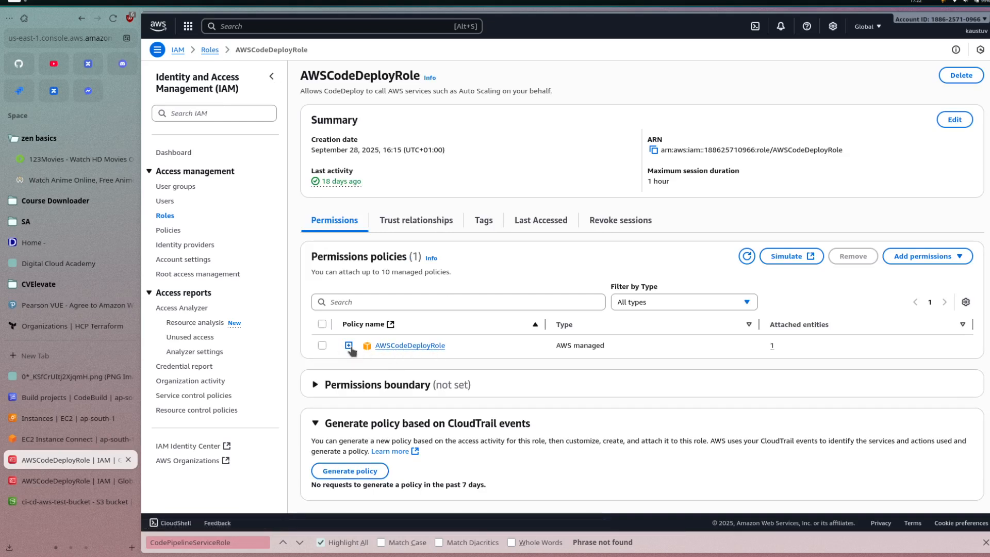
left_click_drag(536, 353, 599, 344)
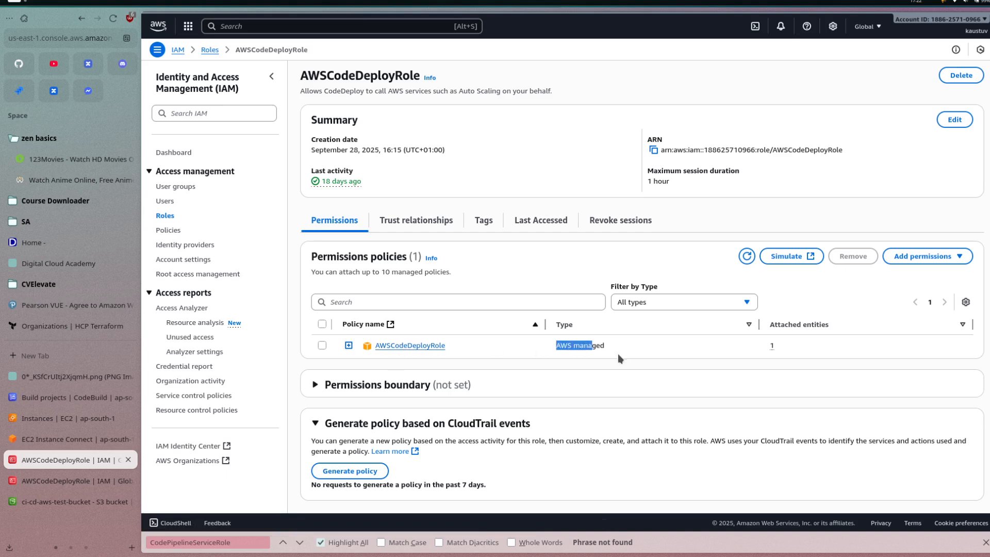
left_click(348, 346)
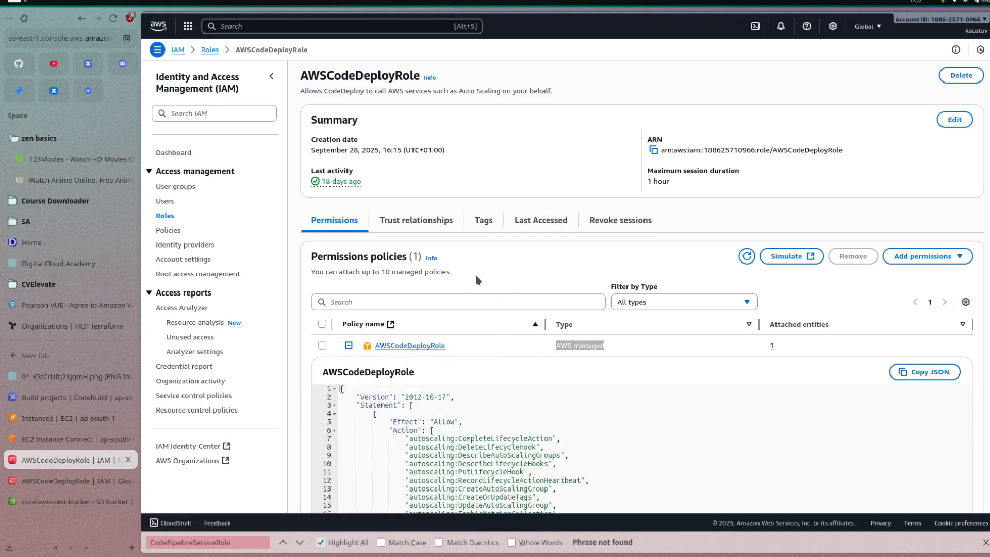
key("alt+Tab")
left_click(466, 301)
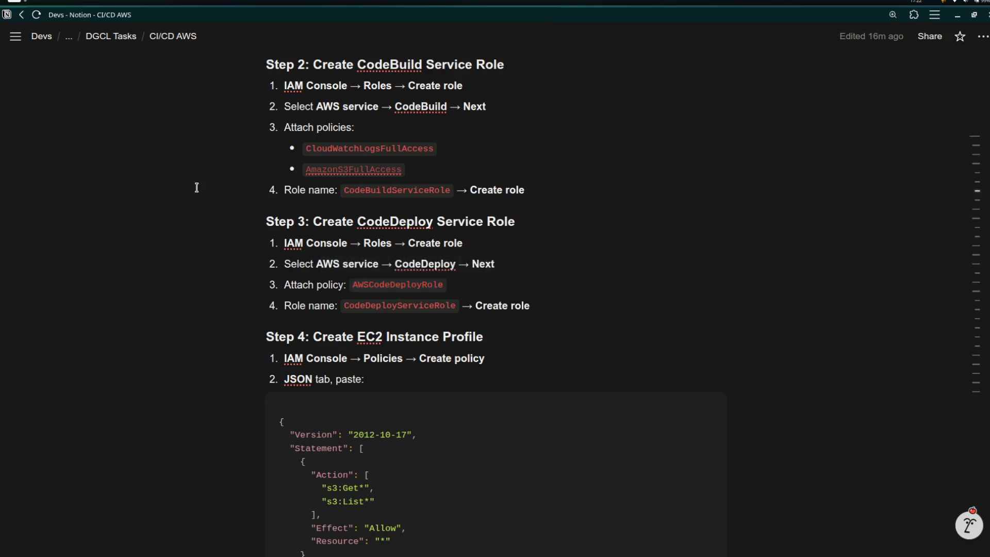
Review the Step 4 EC2 policy JSON and select the EC2CodeDeployRole name in the notes.
scroll(369, 332, "down", 4)
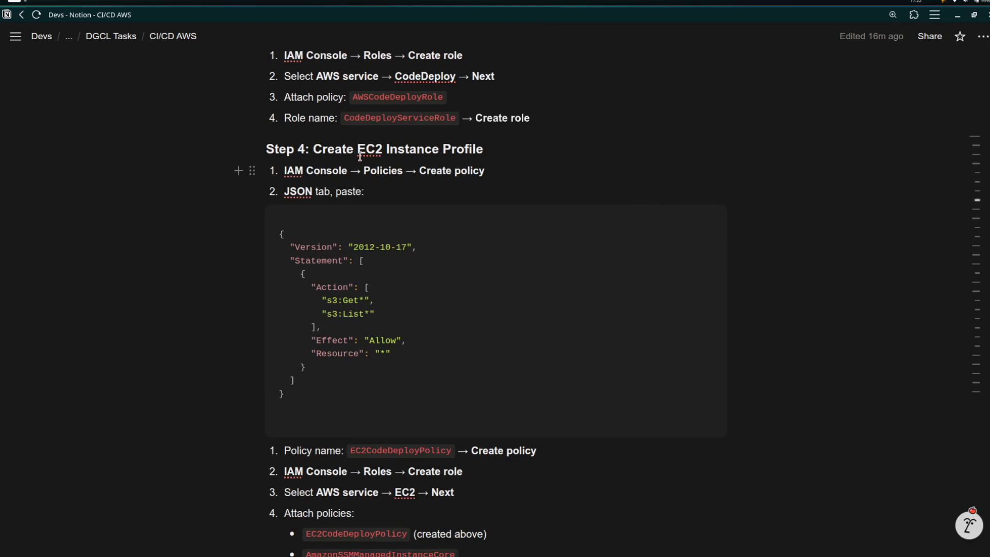
scroll(370, 270, "down", 1)
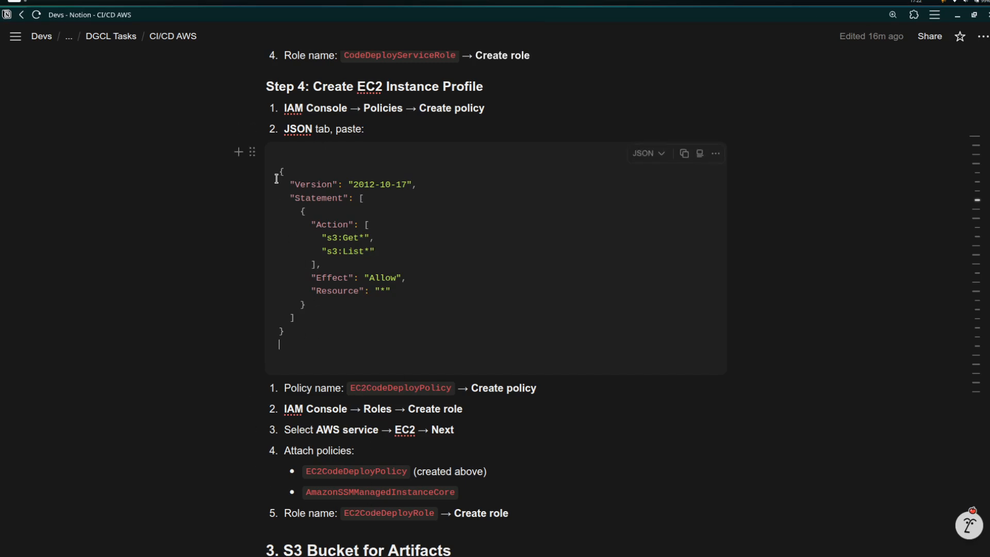
key("ctrl+a")
scroll(402, 456, "down", 1)
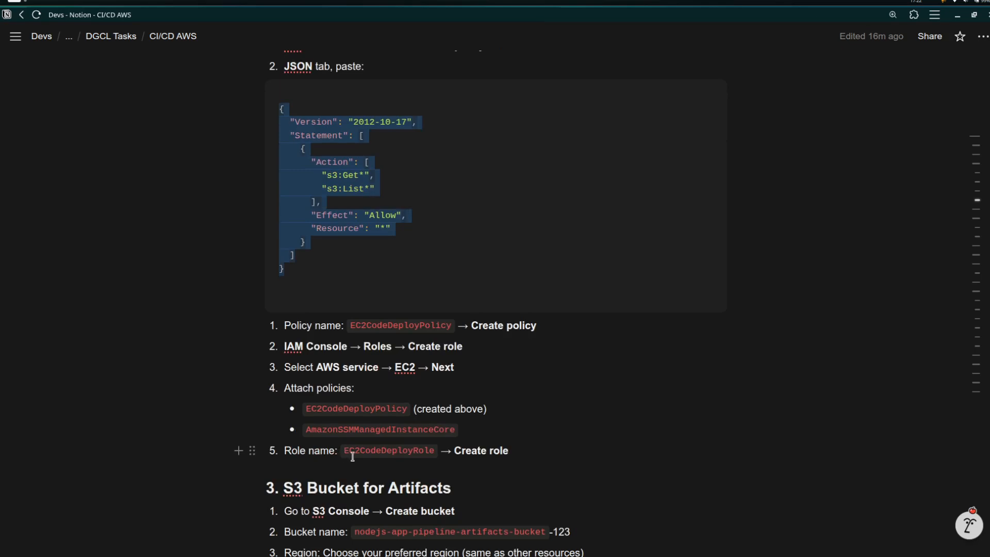
left_click_drag(346, 454, 435, 450)
key("ctrl+c")
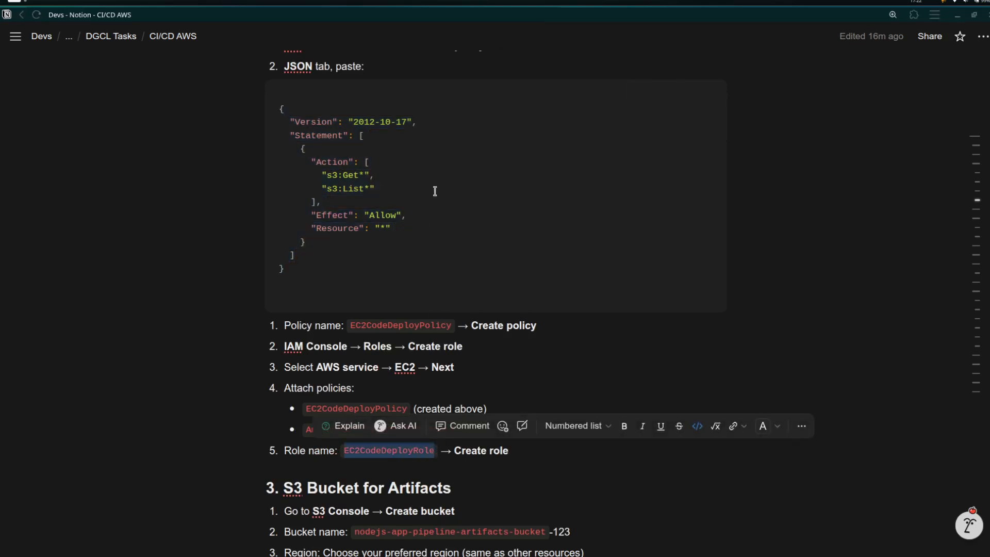
key("alt+Tab")
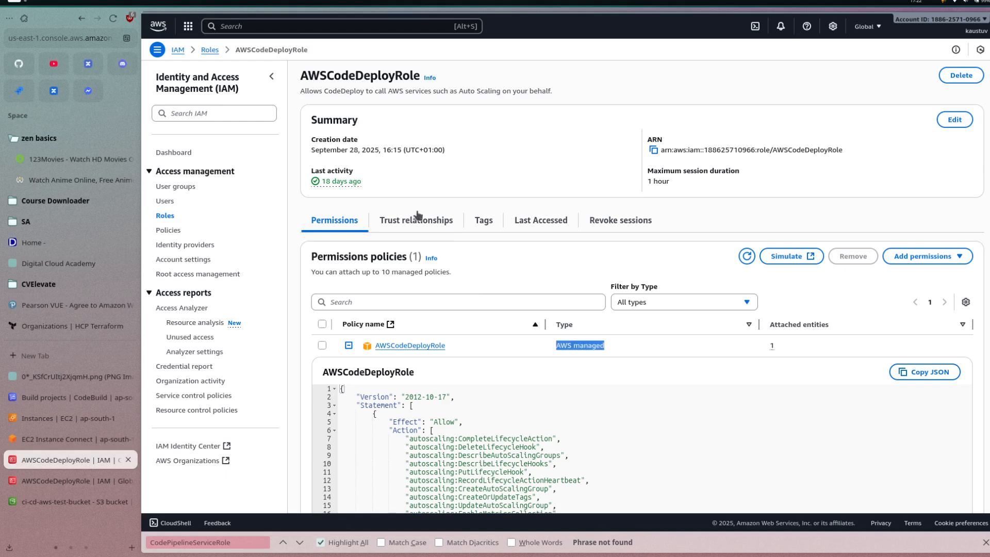
Open EC2CodeDeployRole from the Roles list and expand EC2CodeDeployPolicy's JSON.
left_click(209, 50)
left_click(408, 109)
key("ctrl+v")
left_click(371, 155)
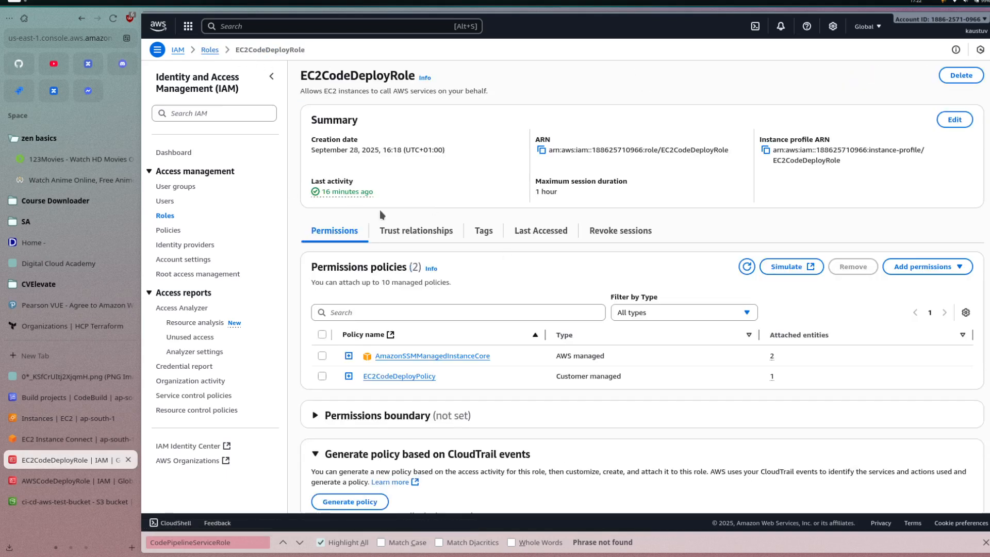
left_click(349, 376)
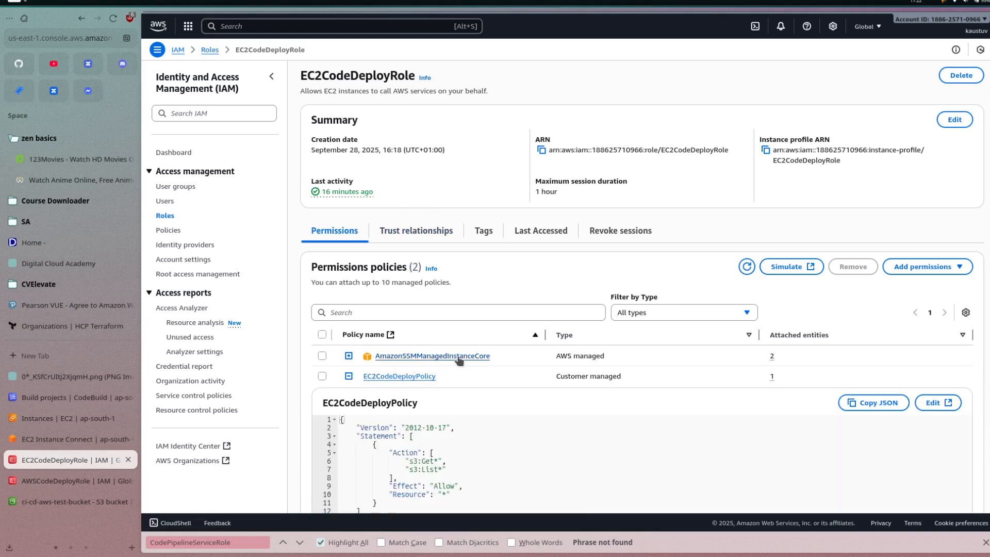
Check the AWS managed AmazonSSMManagedInstanceCore policy, then select EC2CodeDeployPolicy's s3:Get*/s3:List* JSON.
left_click(349, 355)
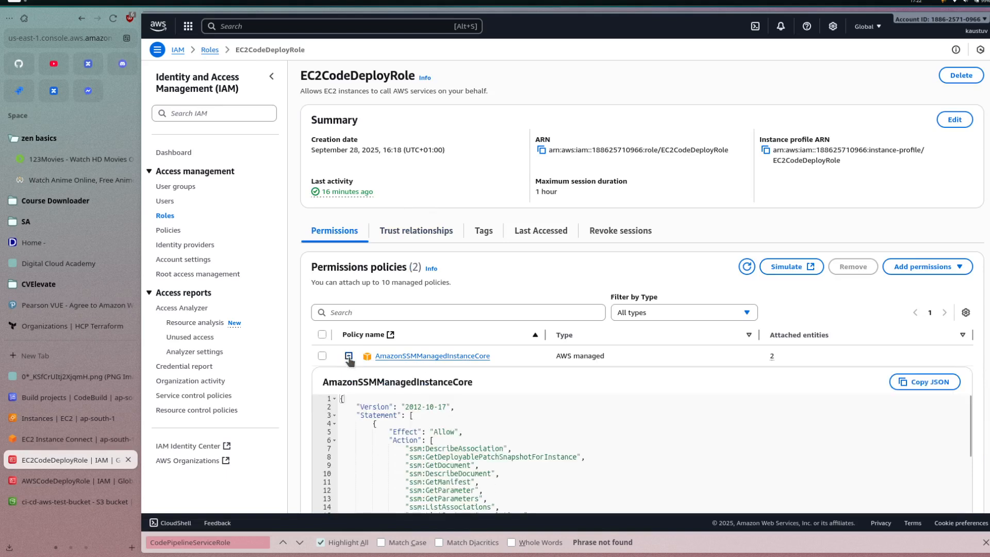
left_click(349, 356)
double_click(563, 355)
left_click(594, 356)
scroll(548, 360, "down", 3)
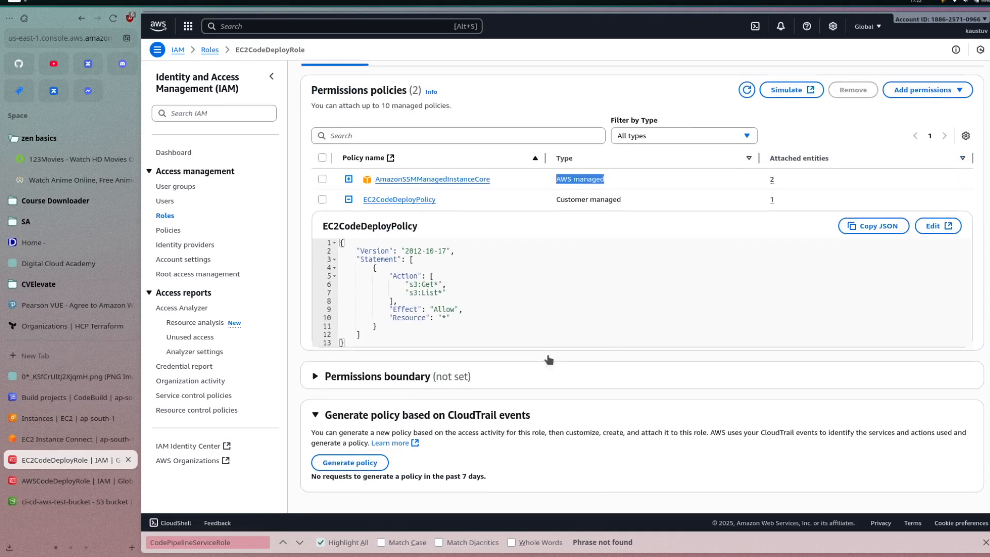
left_click_drag(379, 339, 348, 249)
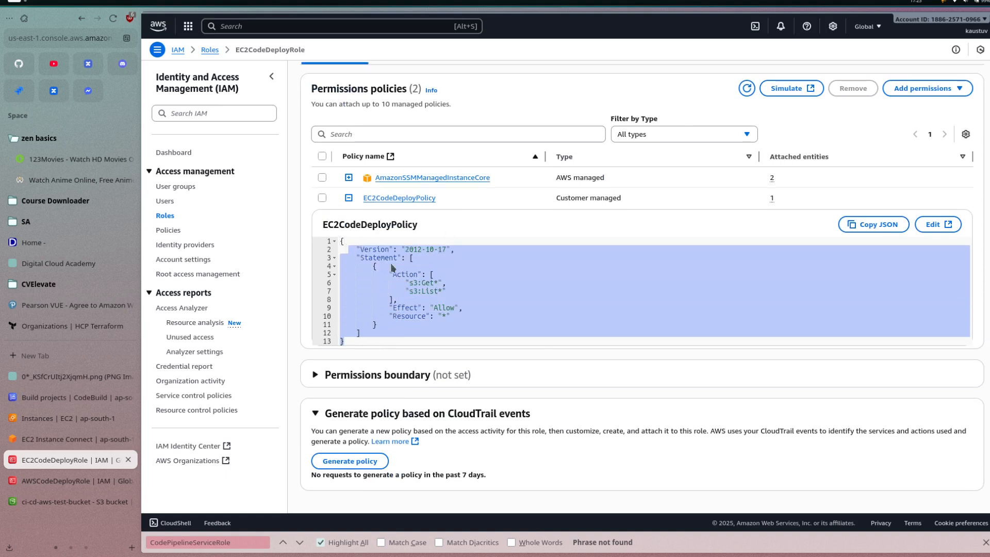
Highlight nodejs-app-pipeline-artifacts-bucket in the first Resource ARN of CodePipelineServiceRole's policy JSON.
key("alt+Tab")
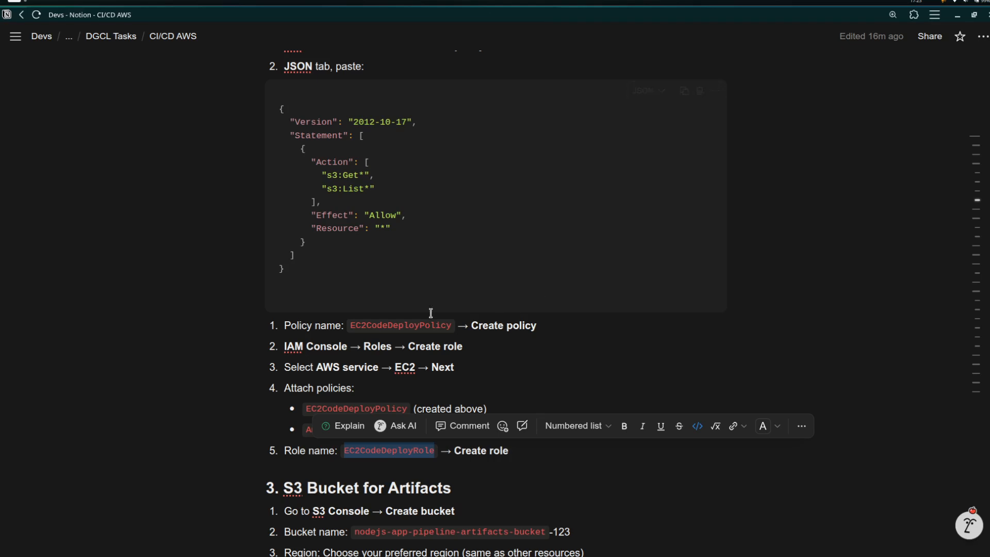
left_click(419, 376)
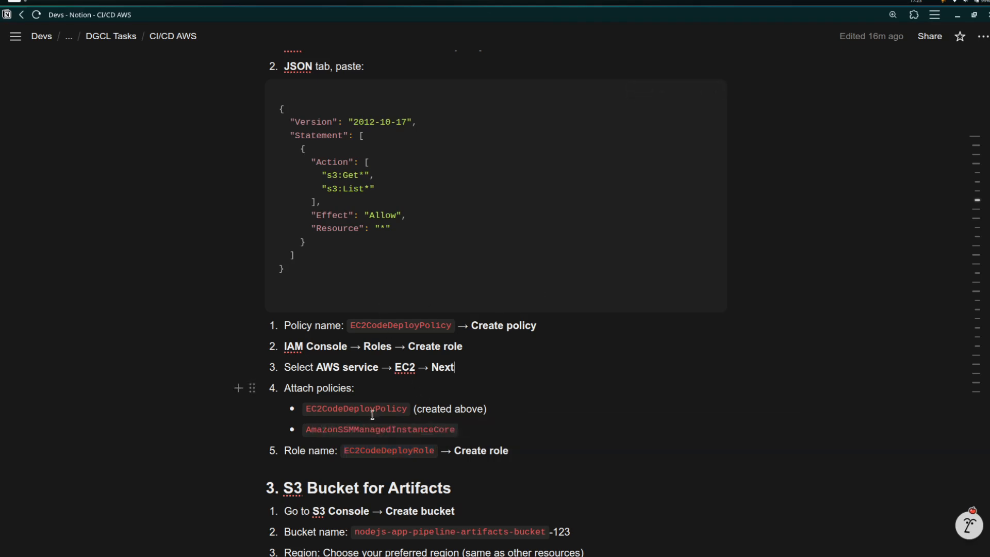
scroll(565, 395, "down", 3)
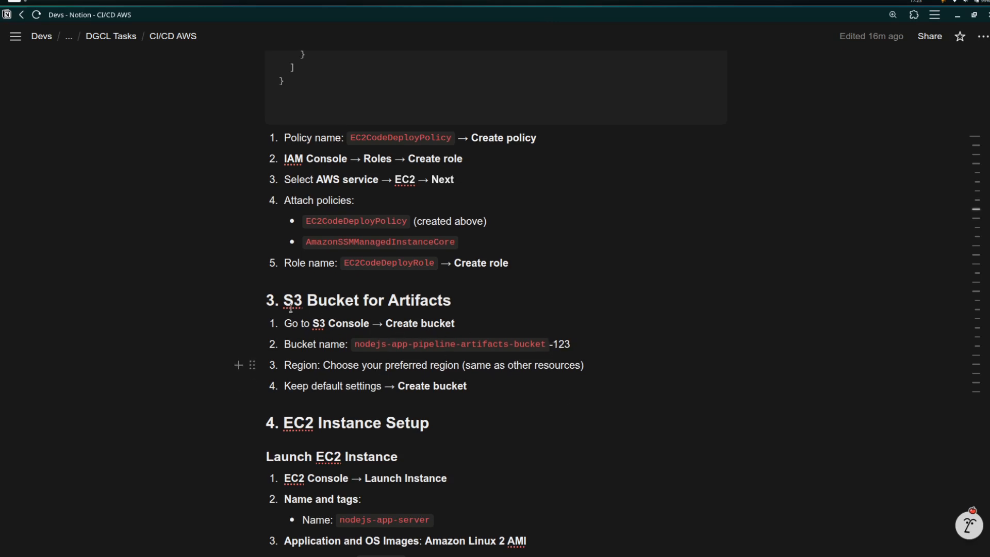
left_click_drag(284, 303, 354, 305)
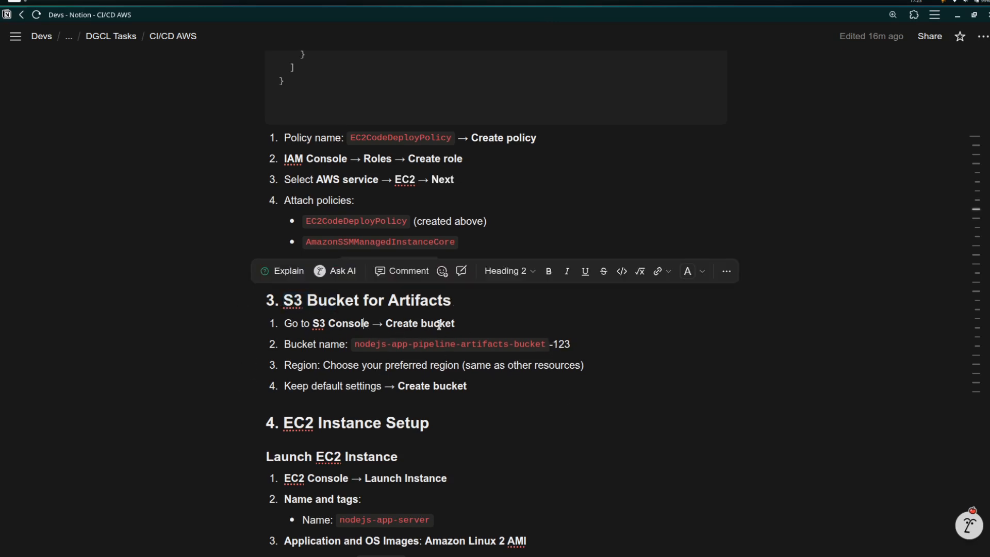
left_click(425, 344)
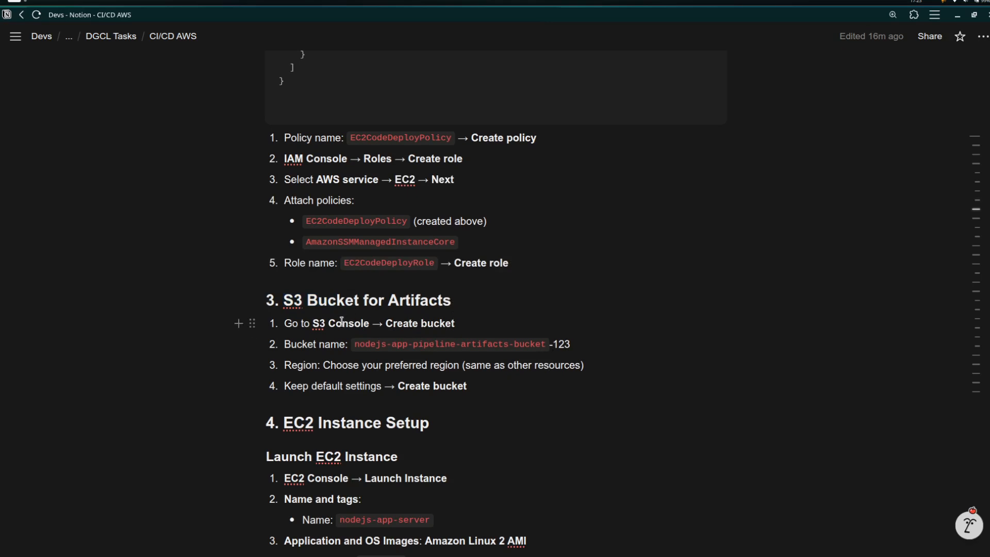
left_click_drag(312, 325, 471, 324)
scroll(471, 323, "up", 15)
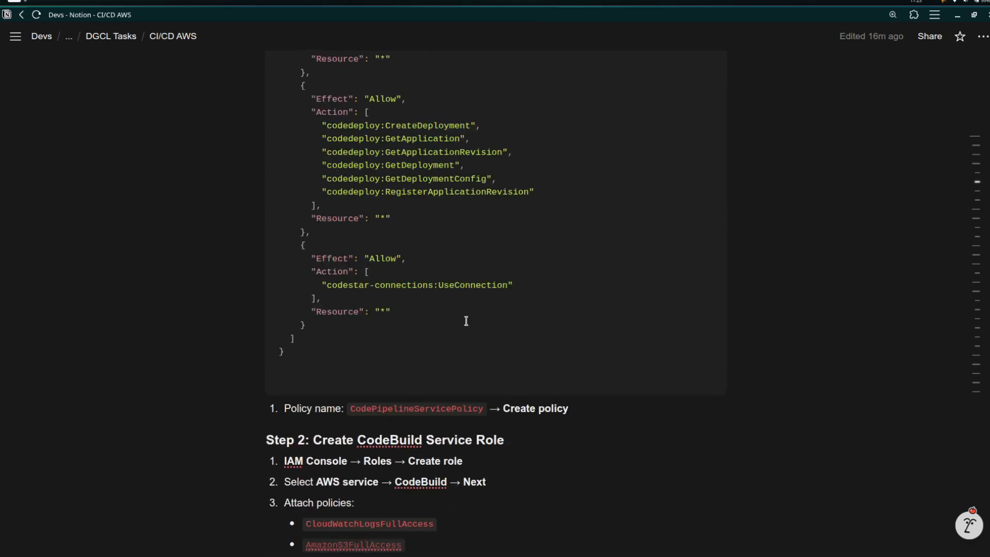
left_click_drag(390, 365, 581, 363)
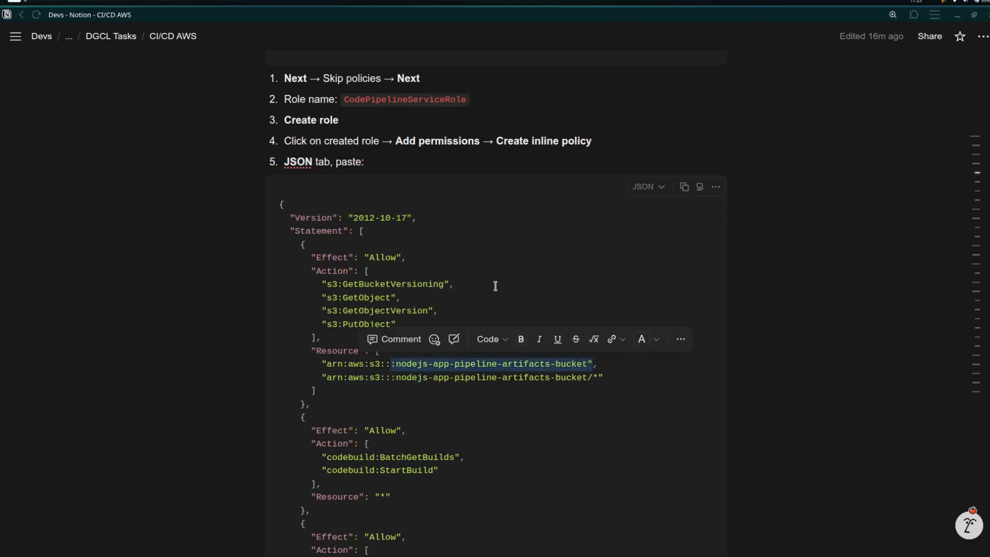
Go to the top level of ci-cd-aws-test-bucket in S3 and highlight its name in the title.
key("alt+Tab")
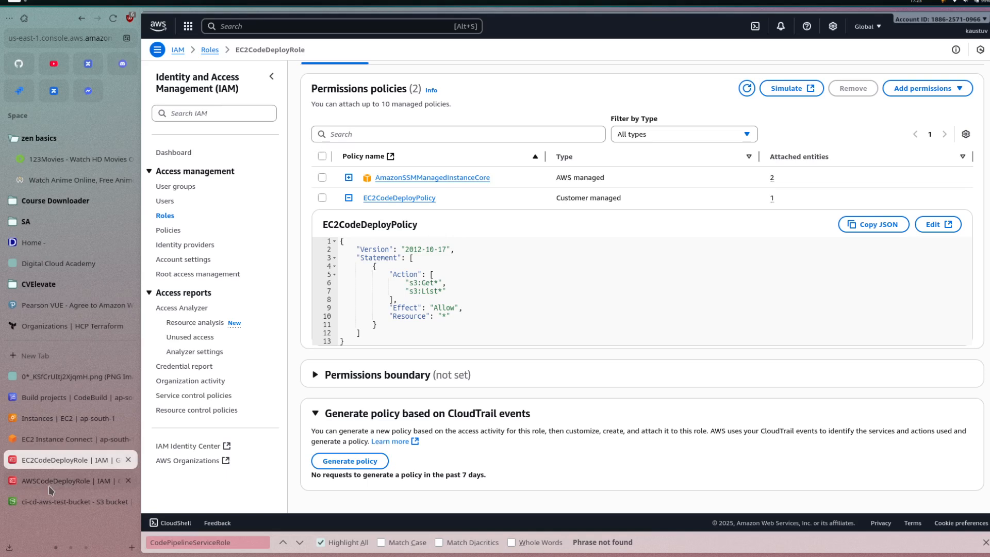
left_click(72, 501)
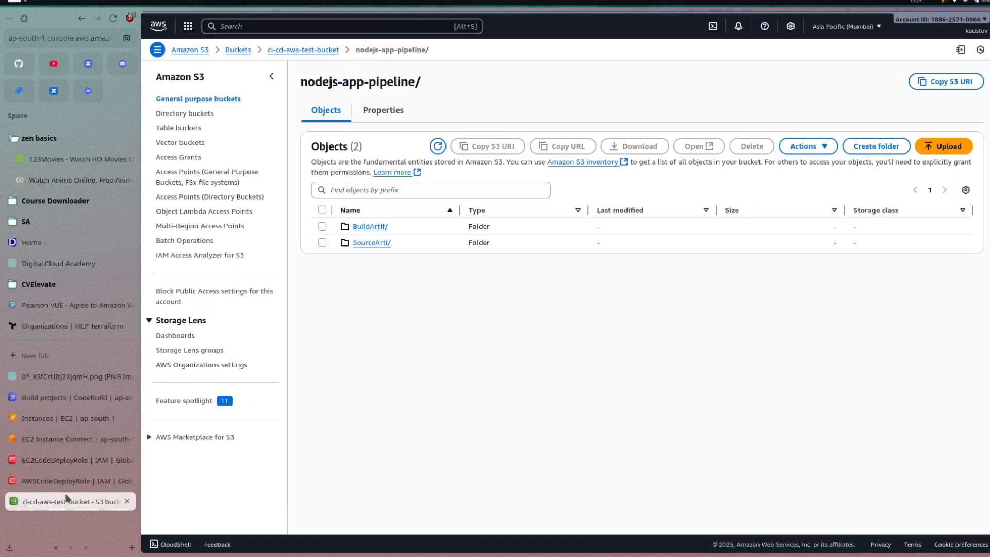
left_click(276, 50)
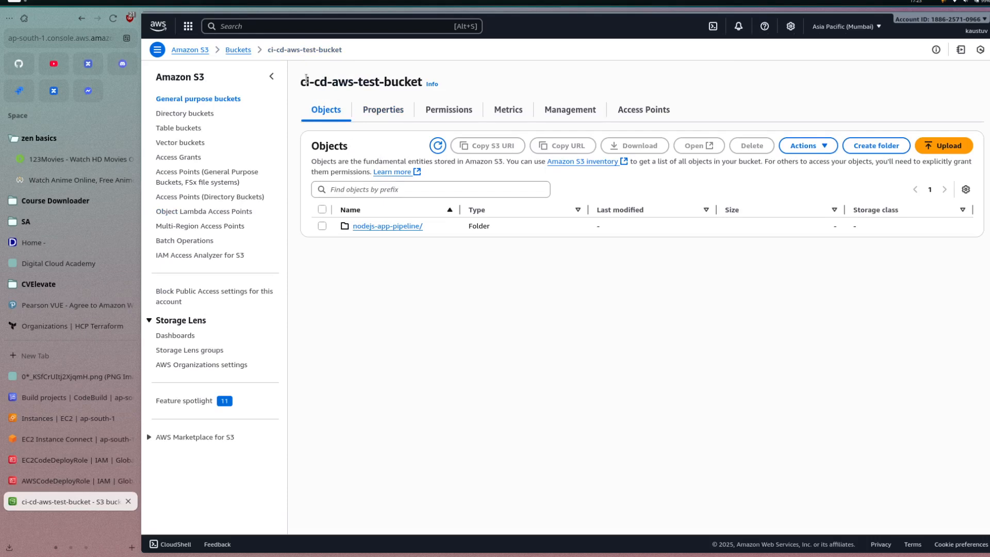
left_click_drag(301, 88, 359, 85)
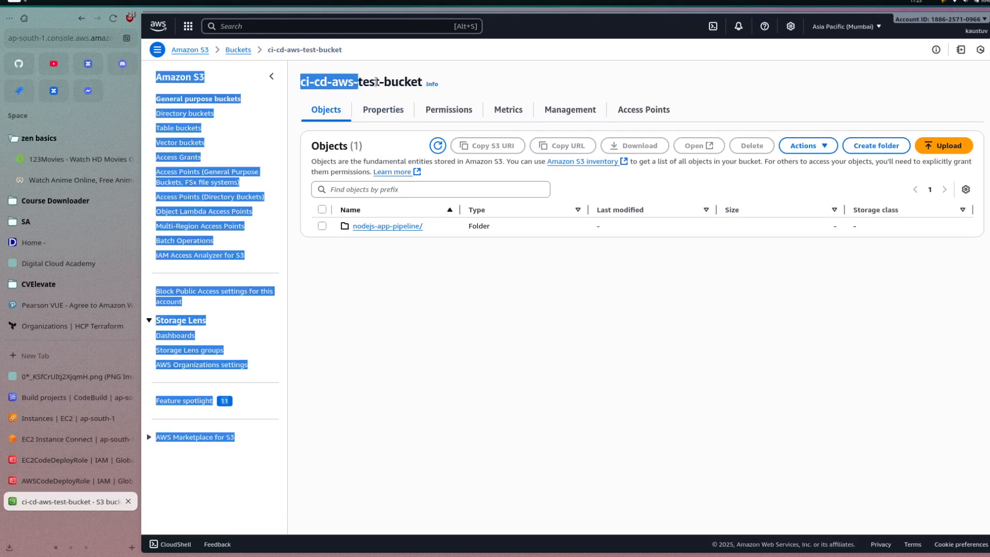
triple_click(389, 84)
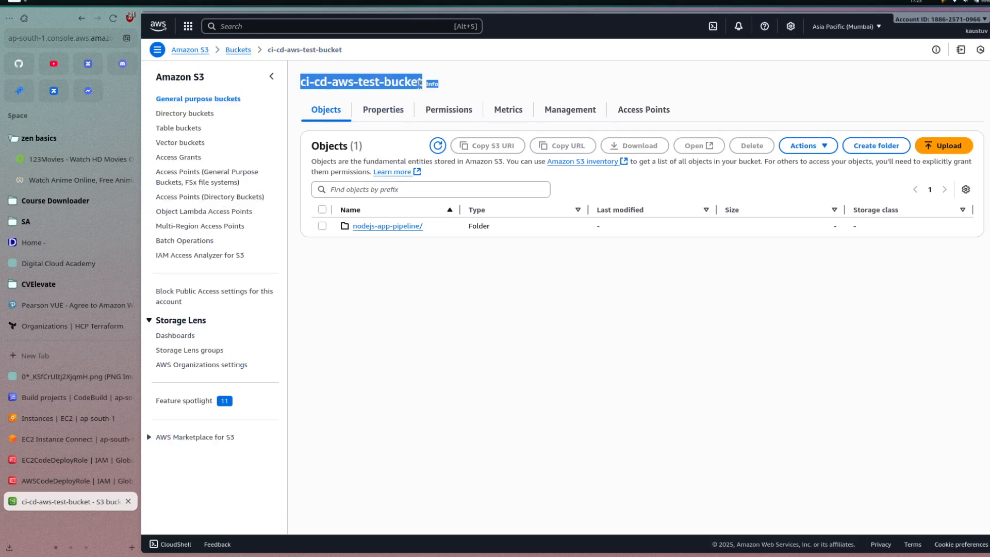
mouse_move(419, 84)
left_mouse_down()
mouse_move(299, 98)
mouse_move(430, 87)
left_mouse_up()
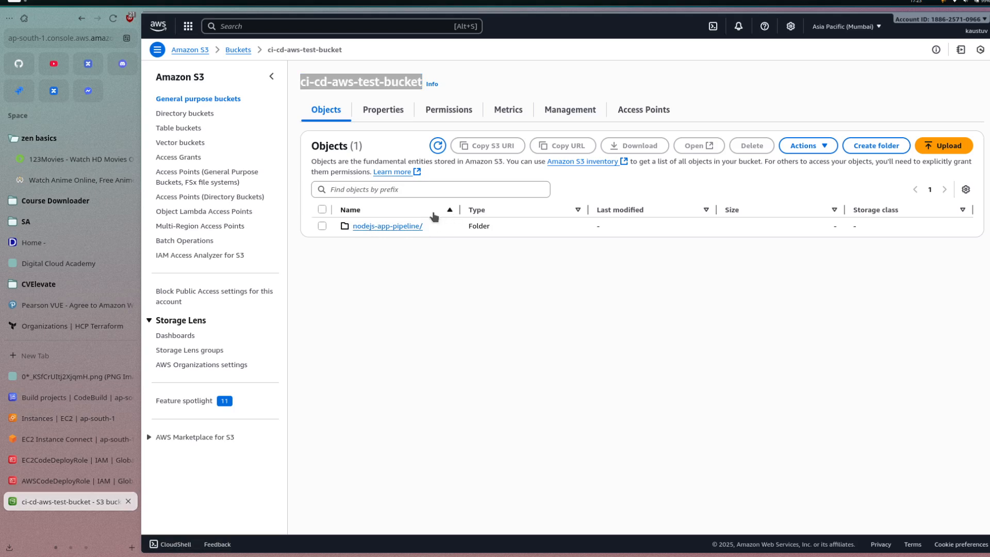
Compare buildspec.yml in VS Code with the S3 bucket page, then return to the Notion notes.
key("alt+Tab")
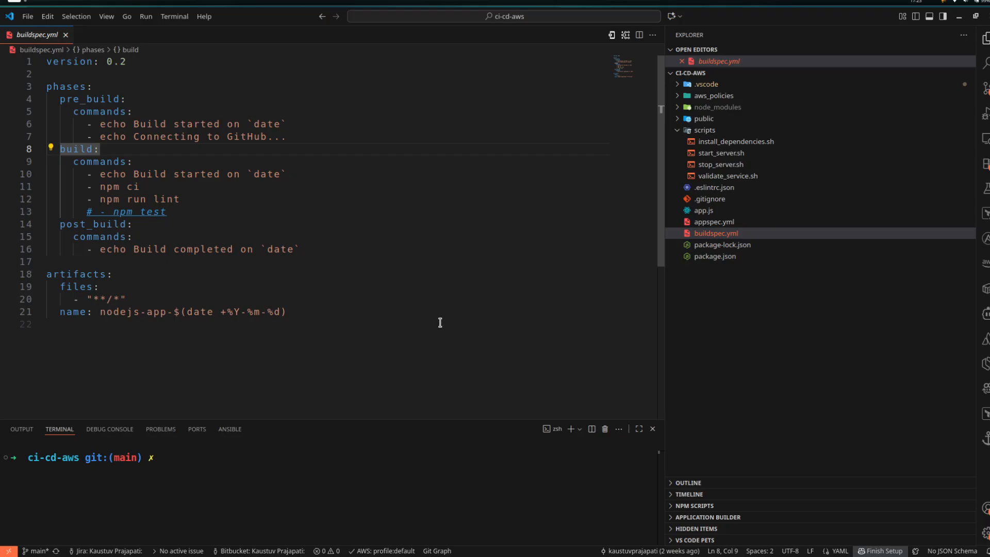
key("alt+Tab")
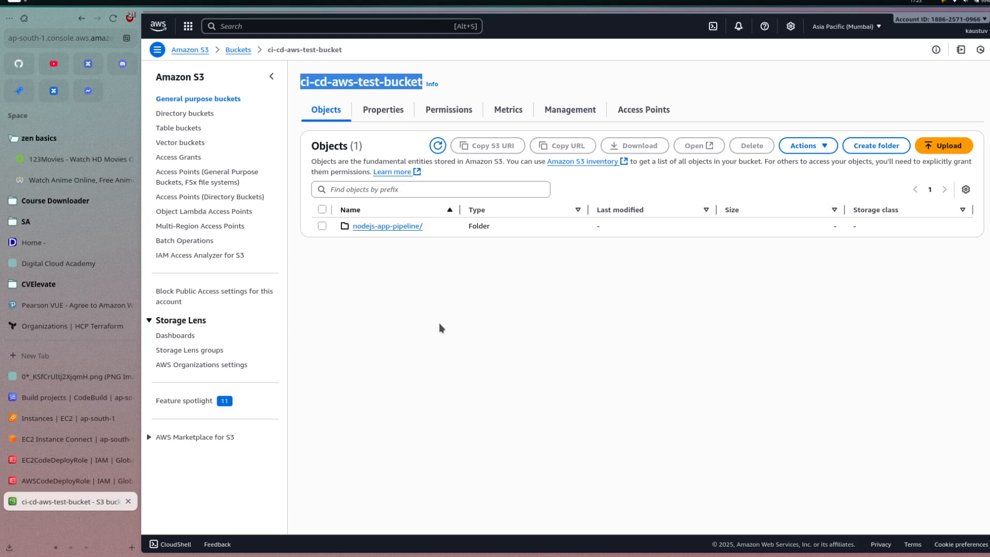
key("alt+Tab")
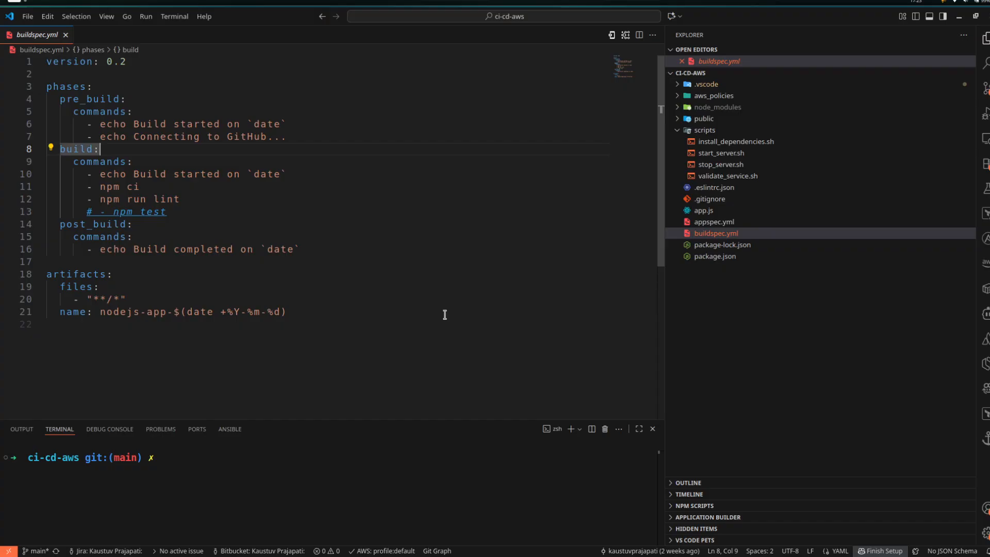
key("alt+Tab")
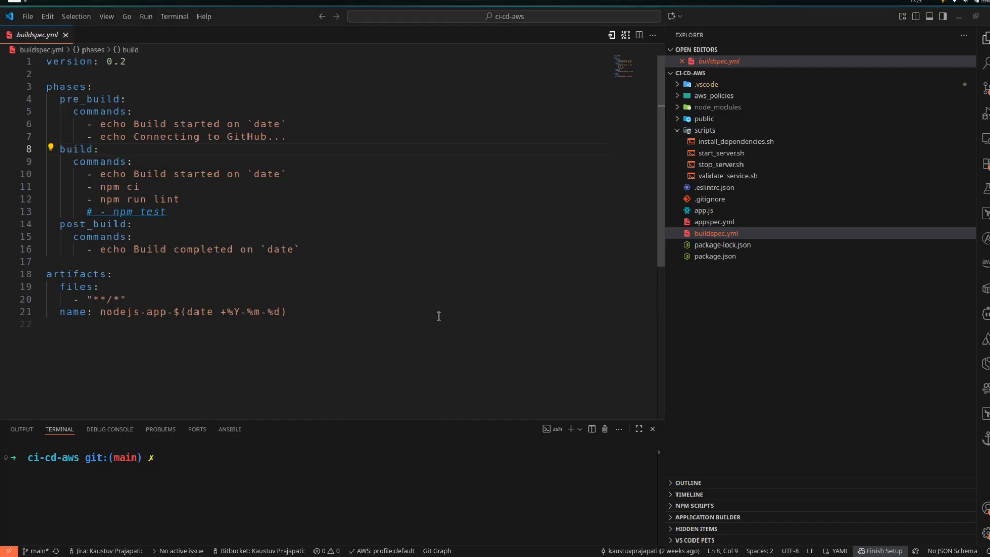
key("alt+Tab")
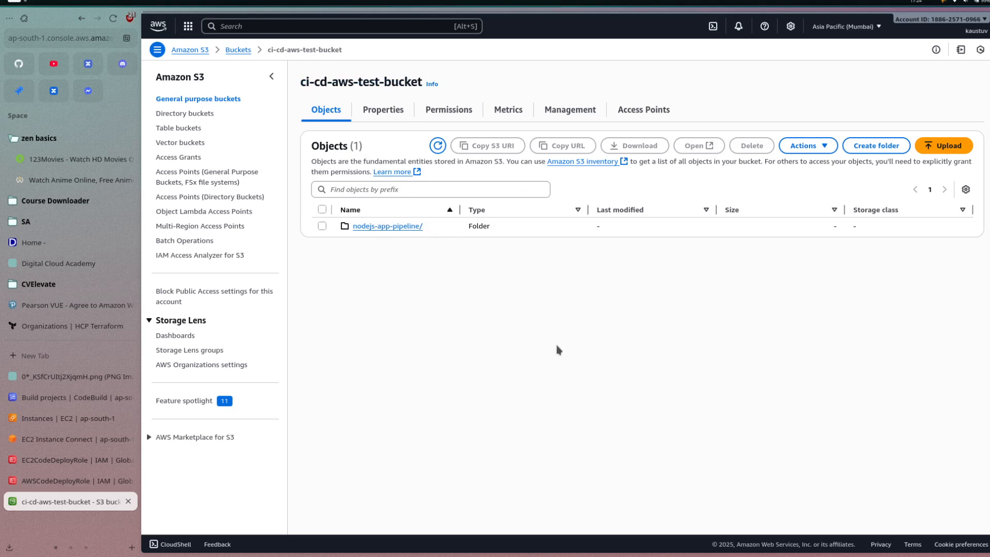
key("alt+Tab")
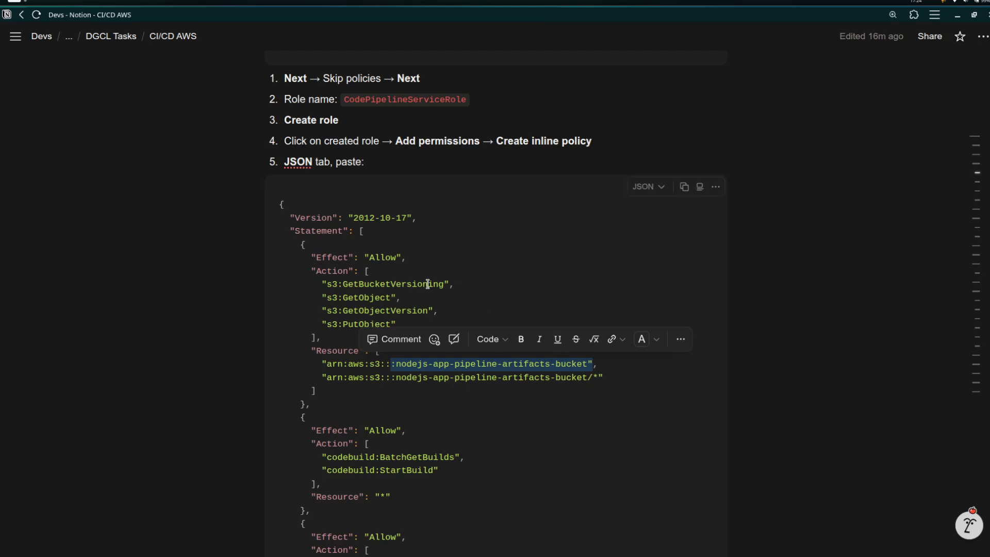
Review the S3 Bucket for Artifacts section in the Notion notes.
scroll(432, 283, "down", 5)
scroll(432, 287, "down", 8)
scroll(432, 287, "down", 3)
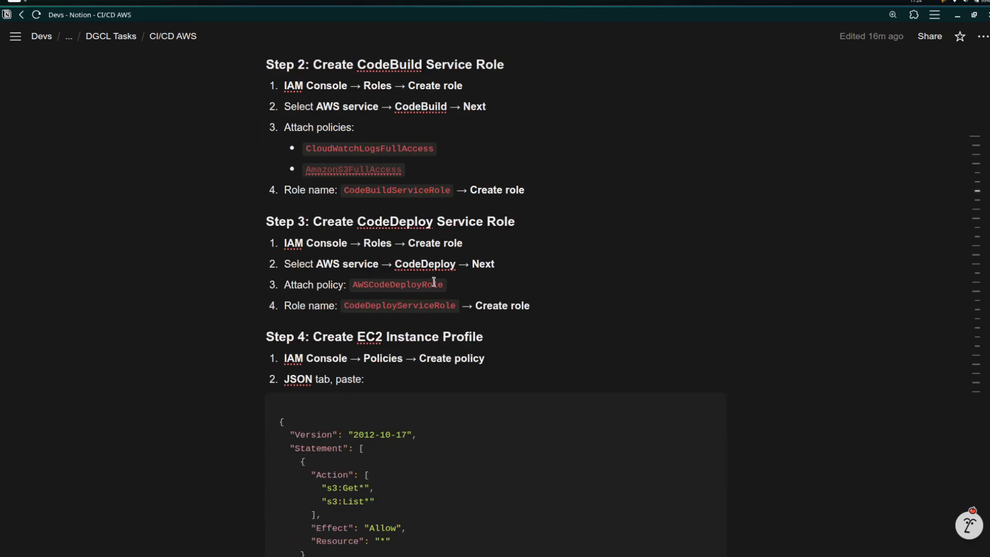
scroll(317, 244, "down", 1)
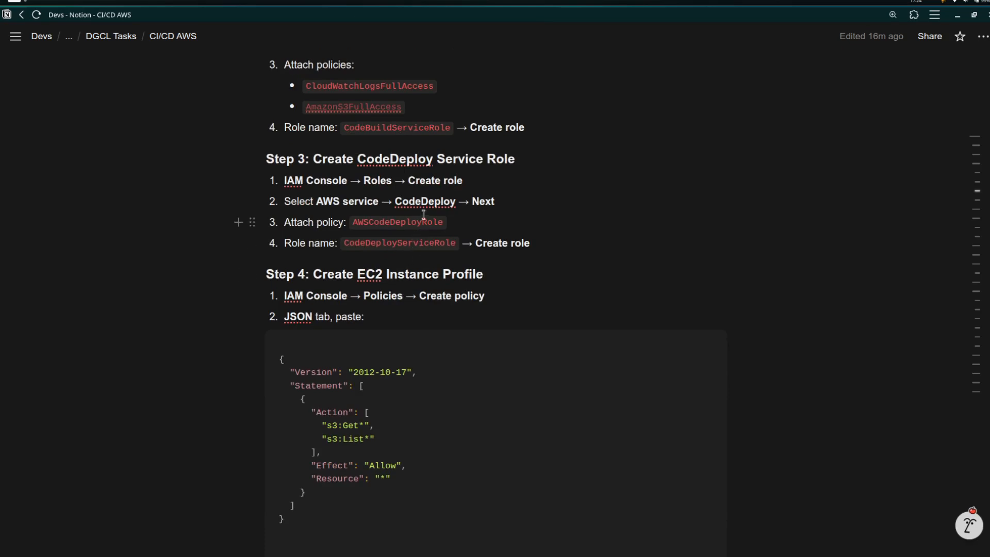
scroll(393, 212, "up", 2)
scroll(376, 282, "down", 2)
scroll(537, 340, "down", 6)
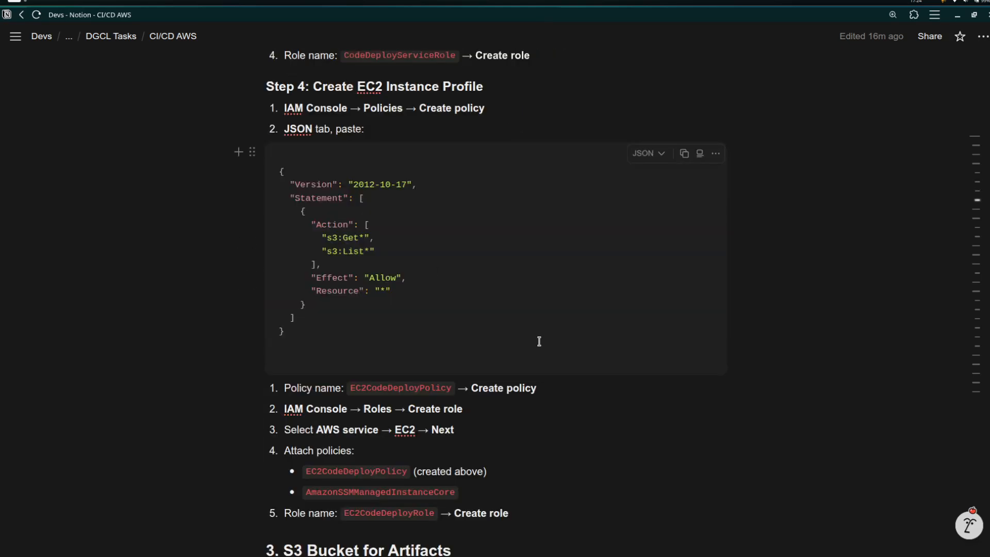
scroll(477, 355, "down", 3)
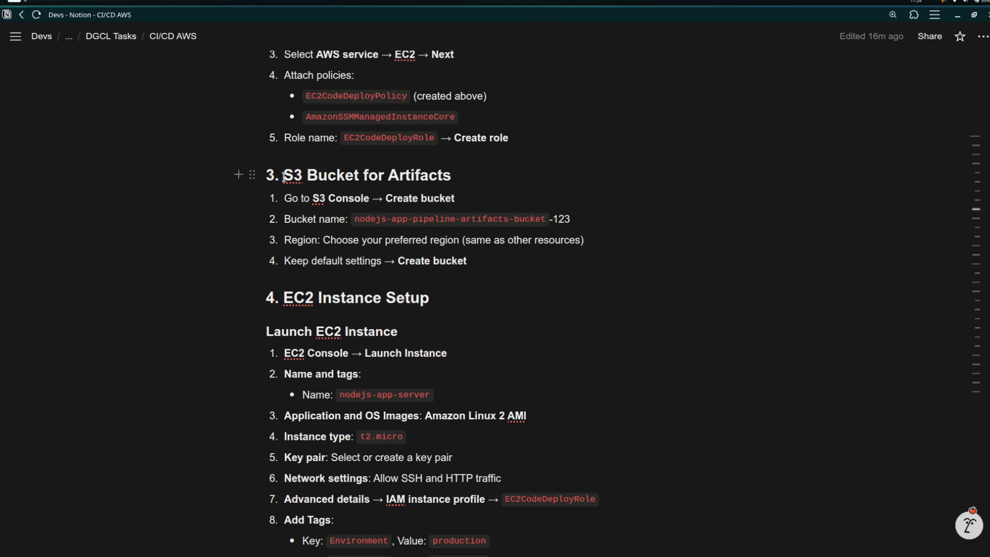
left_click_drag(284, 177, 386, 175)
left_click_drag(446, 181, 449, 177)
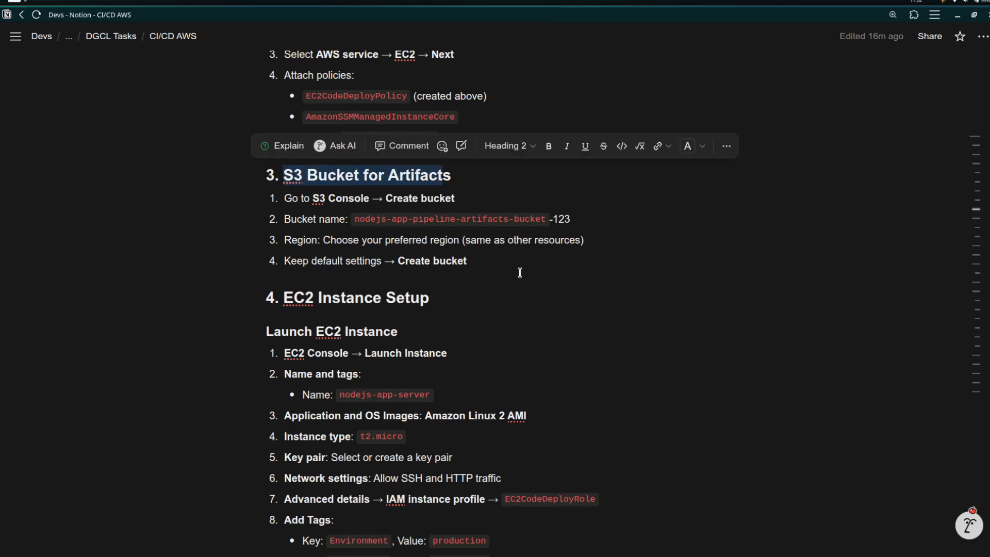
left_click_drag(323, 262, 450, 262)
left_click(479, 262)
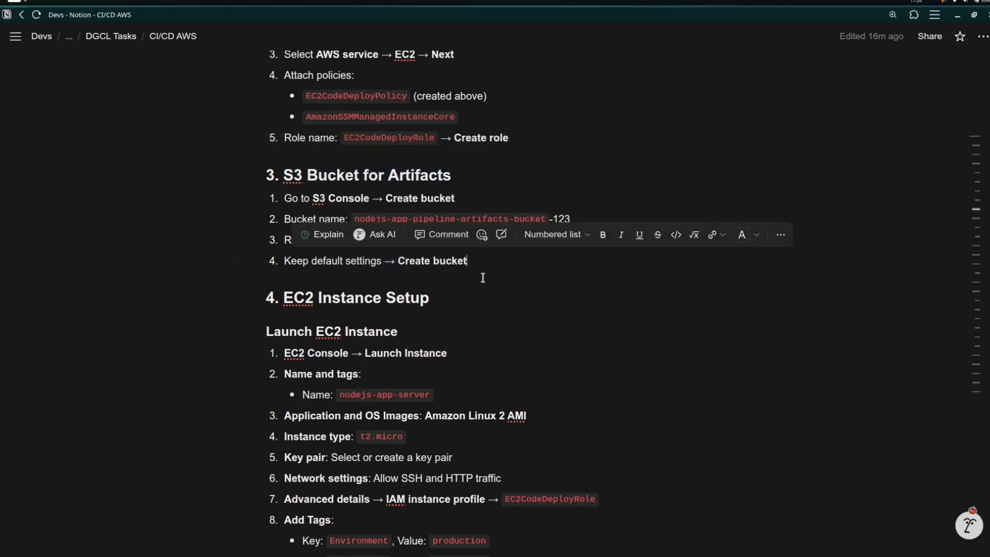
Note the EC2 Instance Setup choices: t2.micro instance type and Amazon Linux 2 AMI.
scroll(440, 240, "down", 3)
scroll(428, 169, "down", 2)
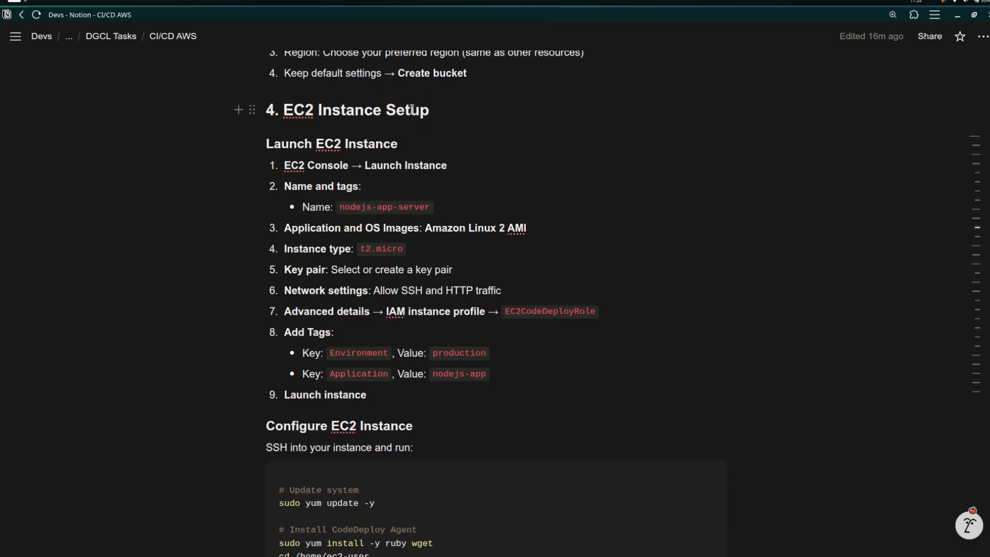
left_click_drag(421, 110, 283, 110)
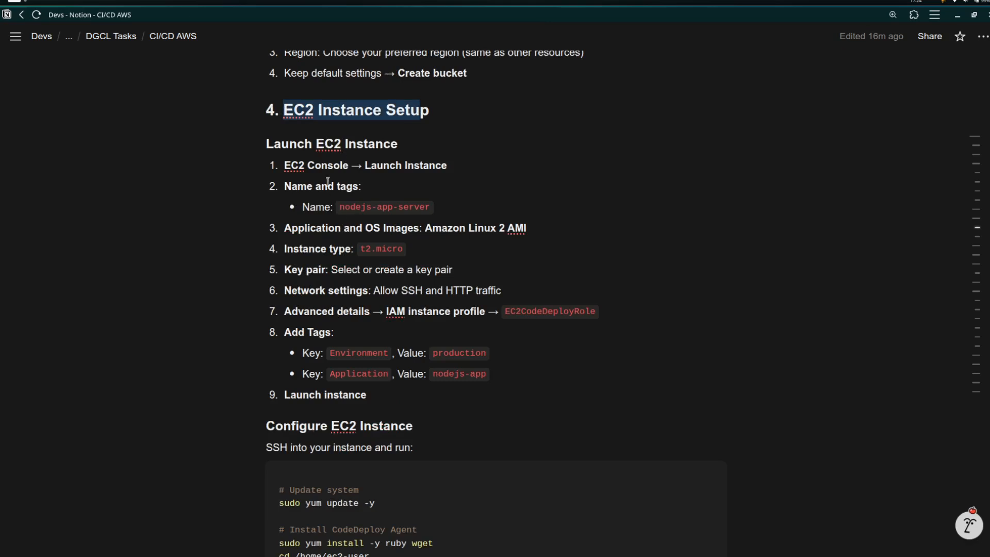
left_click_drag(359, 252, 404, 250)
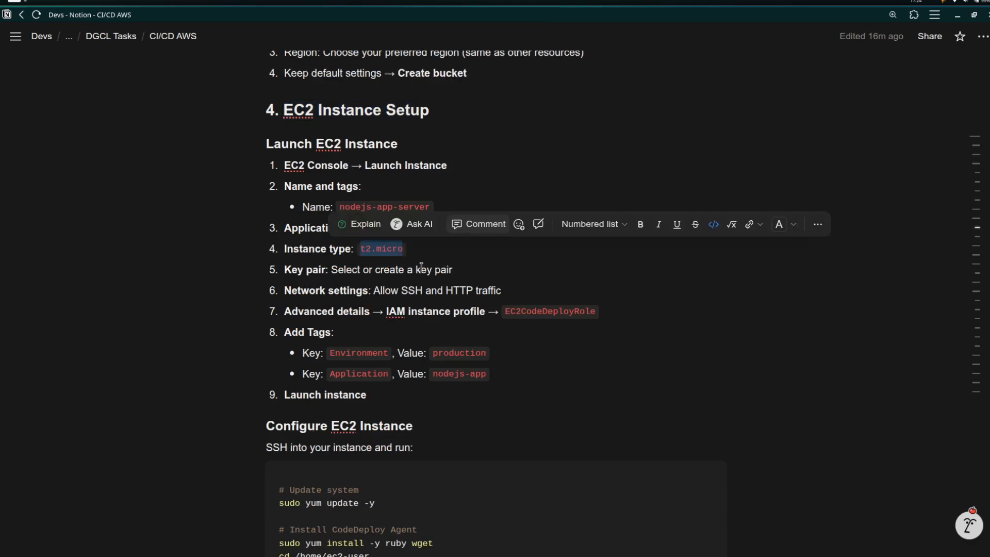
left_click(420, 268)
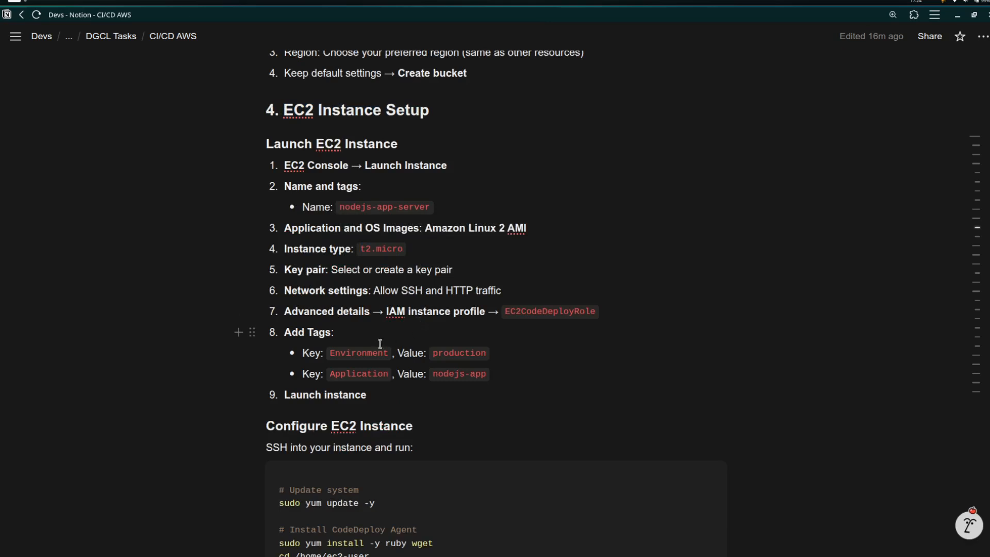
scroll(387, 354, "down", 2)
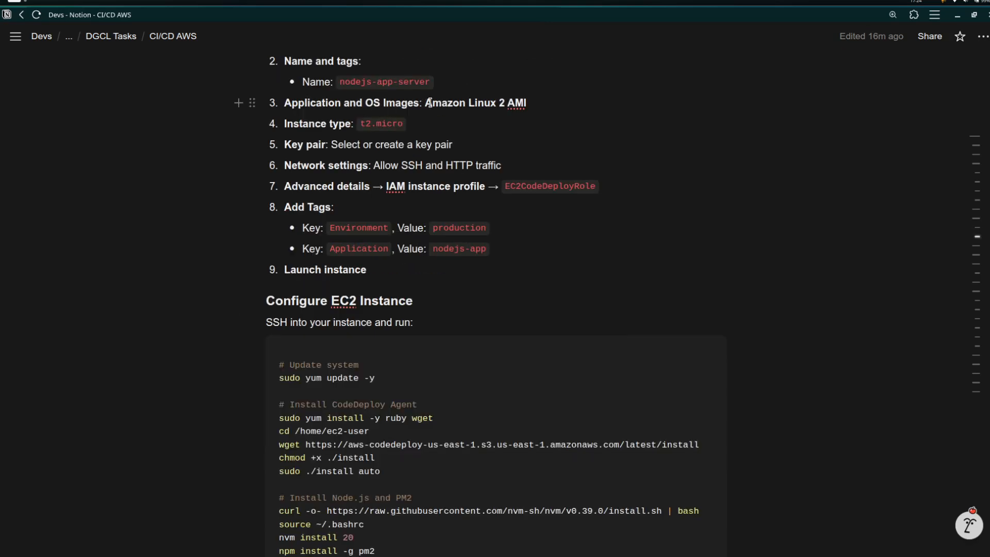
left_click_drag(430, 103, 526, 105)
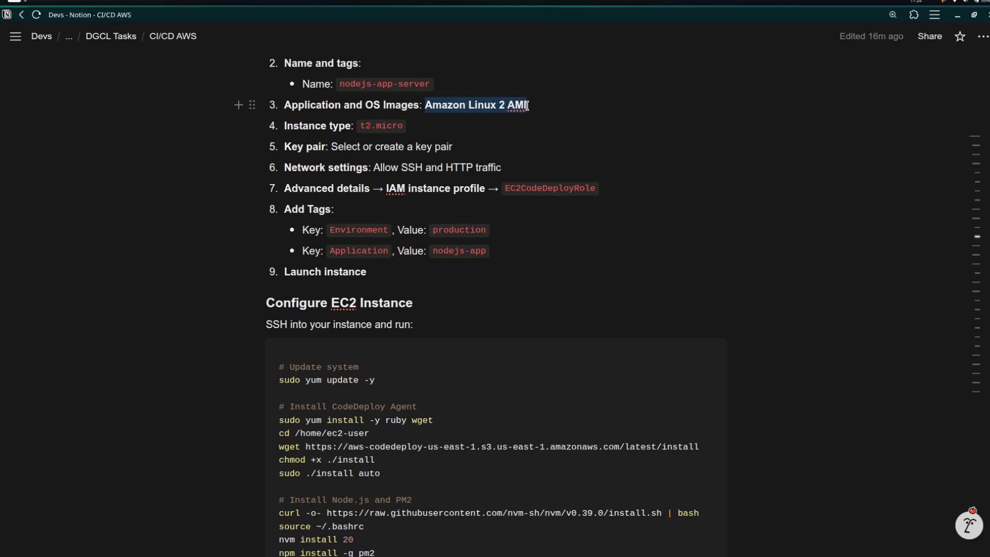
Select the CodeDeploy agent install lines in the Configure EC2 Instance code block.
scroll(321, 264, "down", 2)
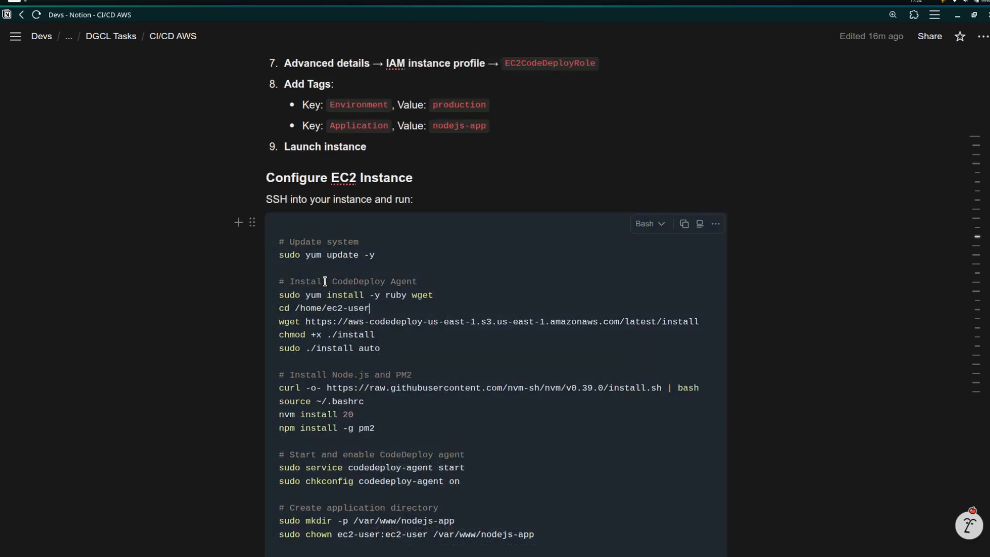
left_click_drag(279, 268, 374, 365)
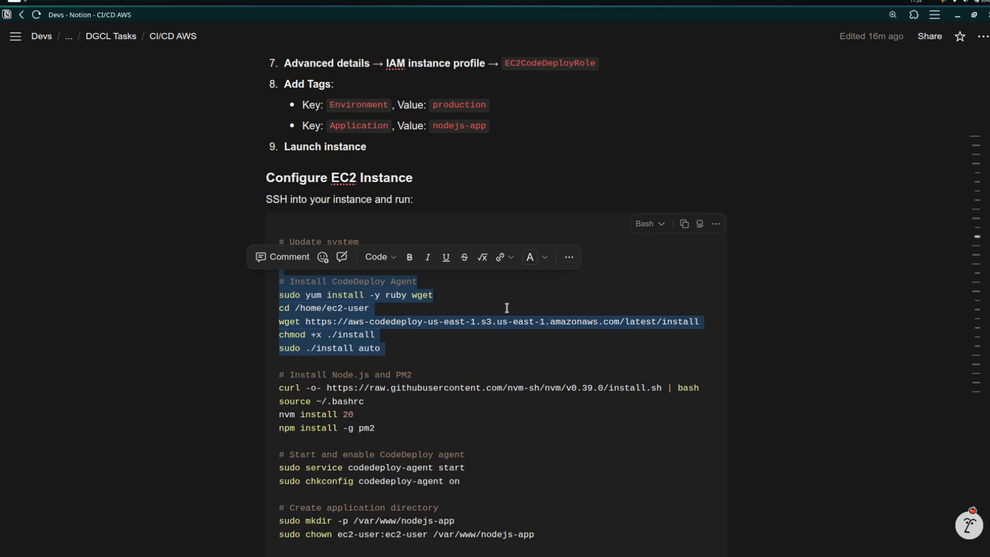
scroll(506, 309, "up", 2)
left_click(528, 219)
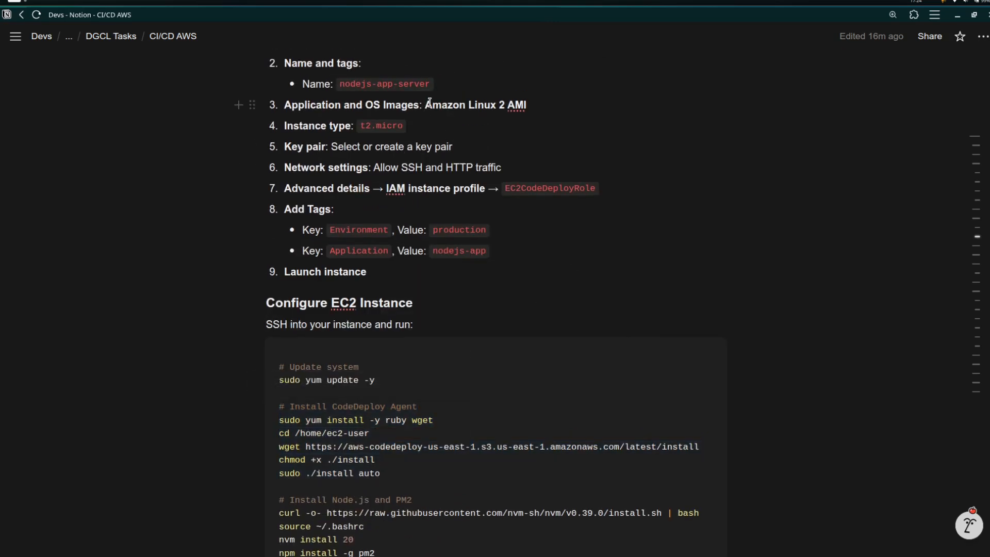
left_click_drag(481, 107, 527, 103)
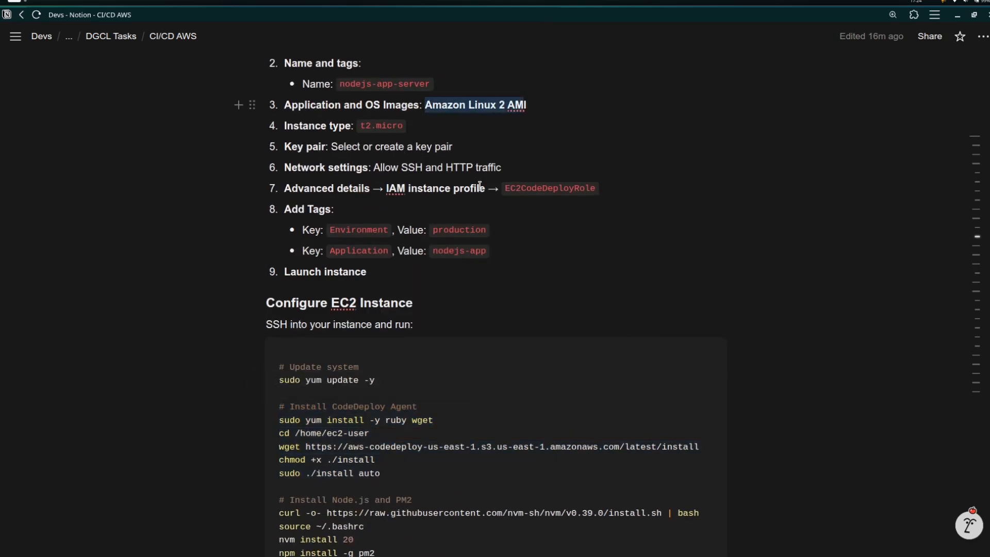
scroll(291, 194, "down", 3)
left_click_drag(291, 194, 397, 351)
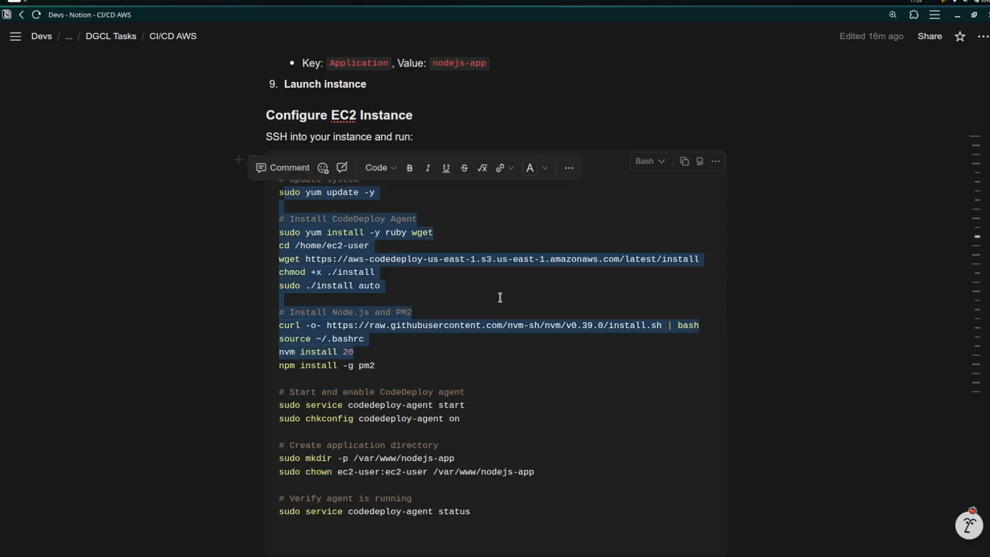
key("alt+Tab")
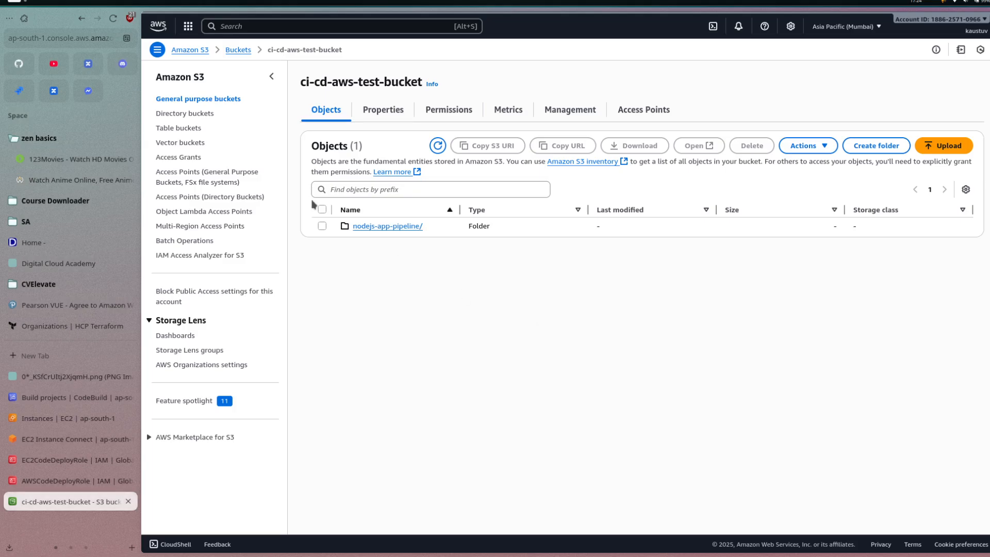
Cancel the pasted commands in the old terminal and open a new EC2 Instance Connect session to nodejs-app-server.
left_click(72, 439)
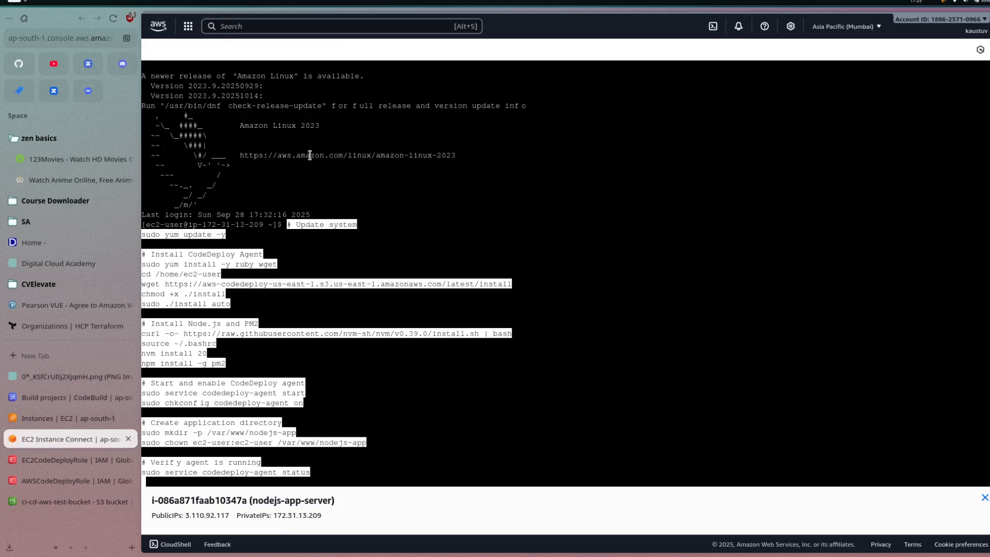
key("ctrl+c")
key("ctrl+c")
key("ctrl+c")
left_click(100, 421)
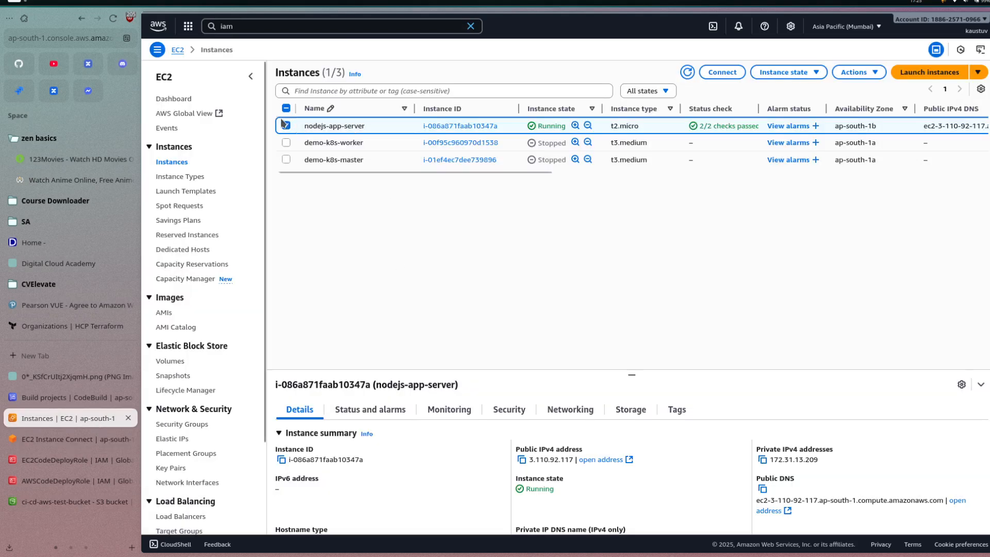
left_click(446, 126)
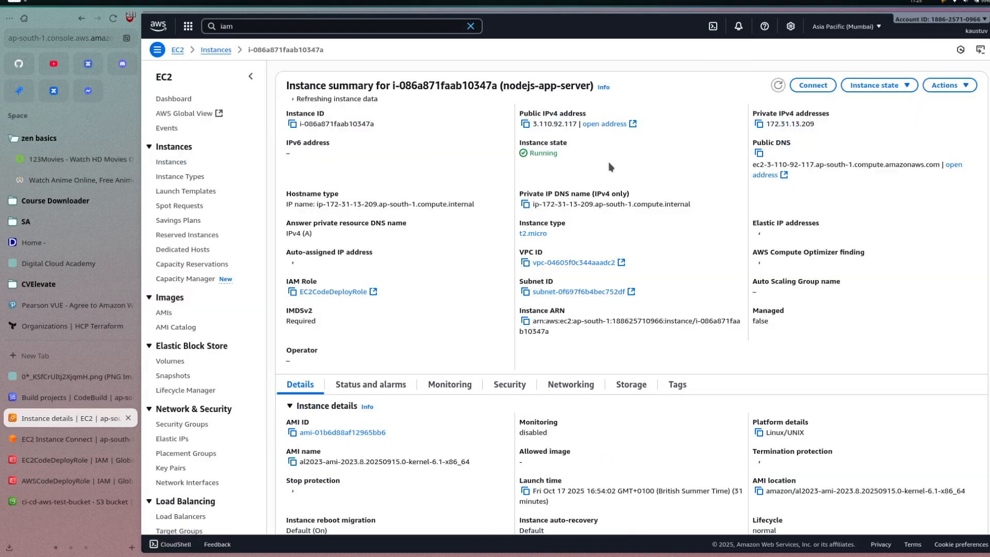
left_click(825, 86)
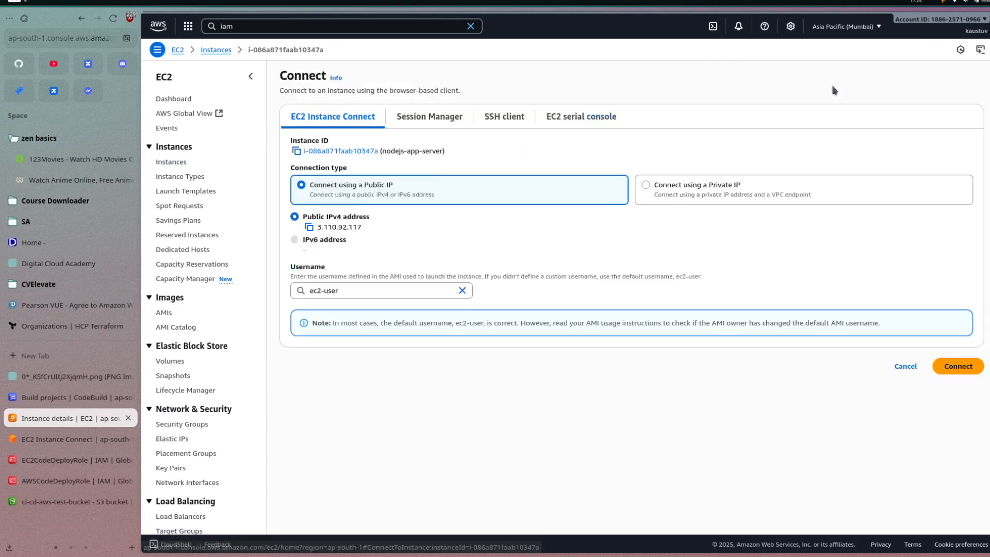
left_click(949, 367)
Back in the Notion notes, select the setup script code block.
key("alt+Tab")
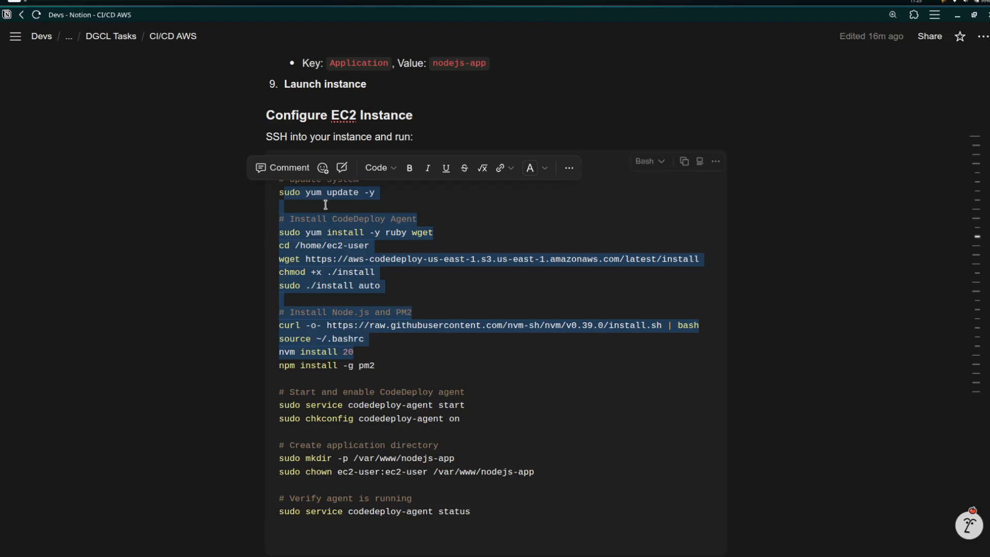
left_click(282, 195)
left_click_drag(280, 191, 555, 422)
scroll(555, 422, "down", 2)
Paste the clipboard into the instance shell, then clear the wrongly pasted role name.
key("alt+Tab")
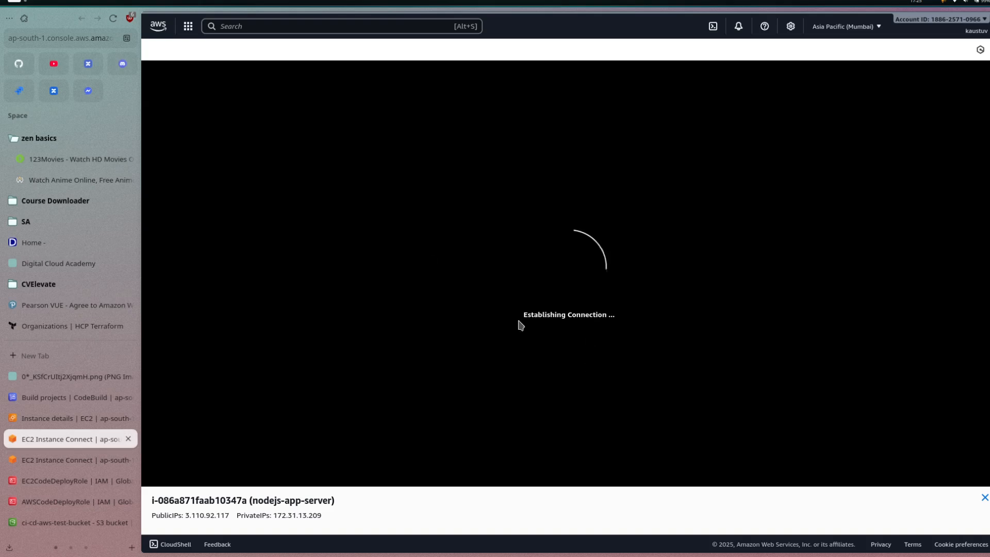
left_click_drag(276, 237, 347, 317)
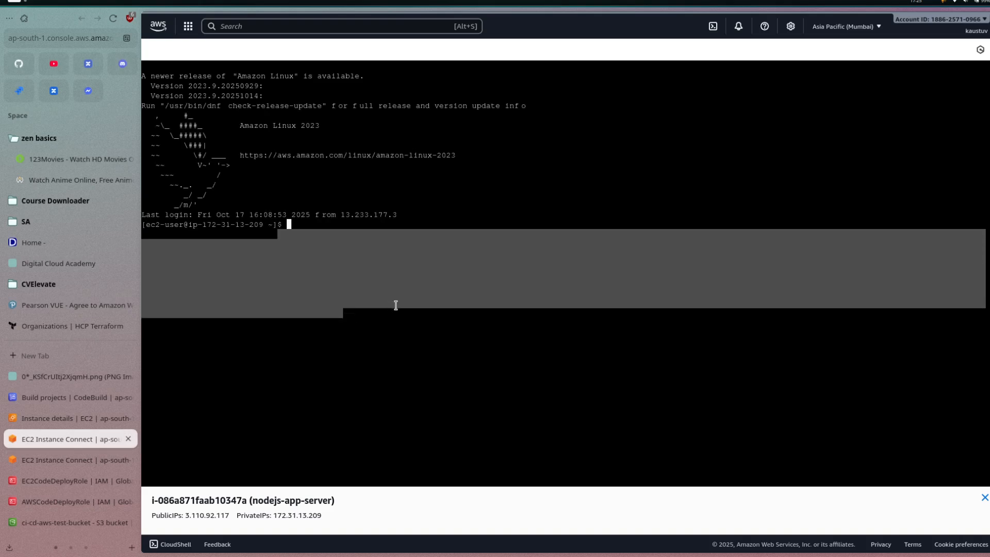
key("ctrl+shift+v")
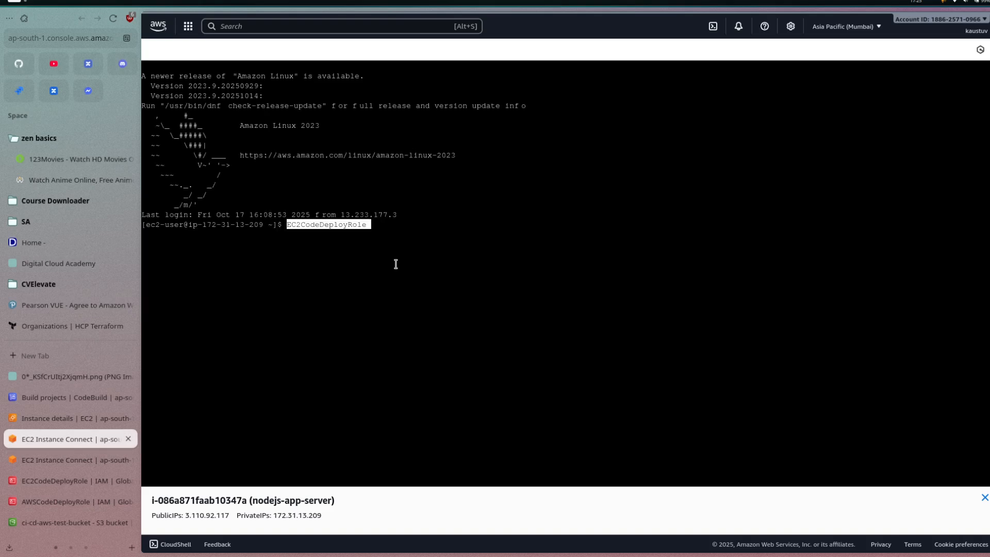
key("Return")
key("Return")
key("Return")
Copy the whole setup script from Notion and paste it into the nodejs-app-server shell.
key("alt+Tab")
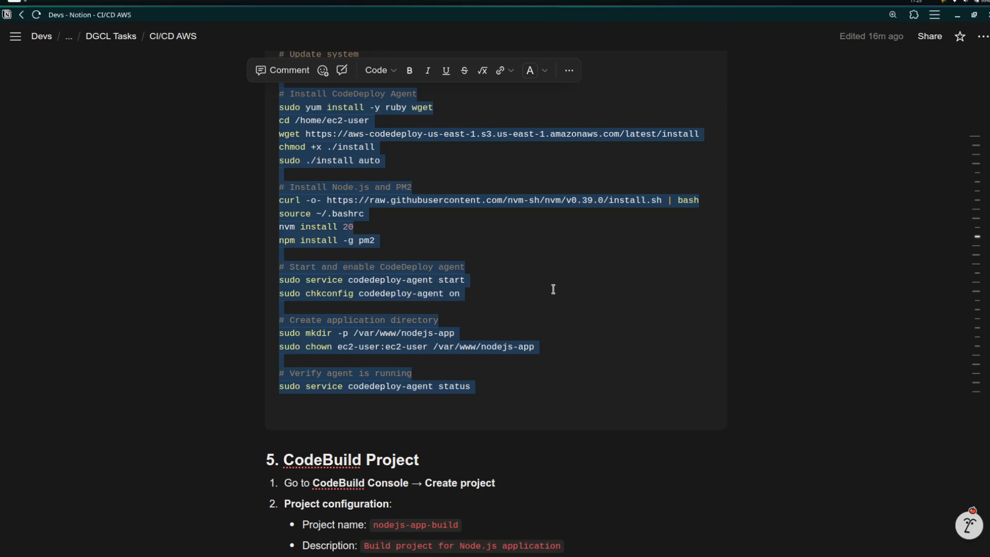
scroll(553, 289, "up", 2)
left_click(677, 164)
key("alt+Tab")
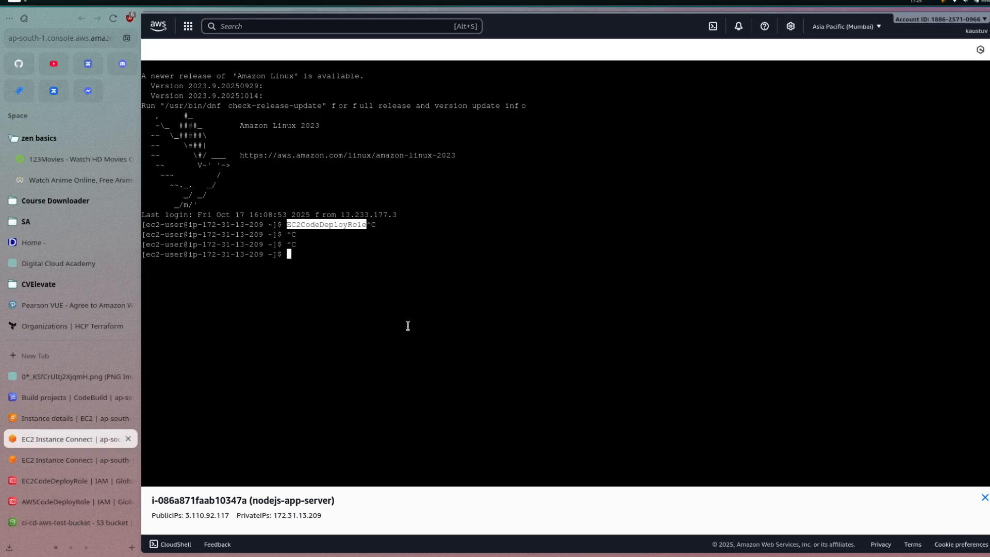
key("ctrl+shift+v")
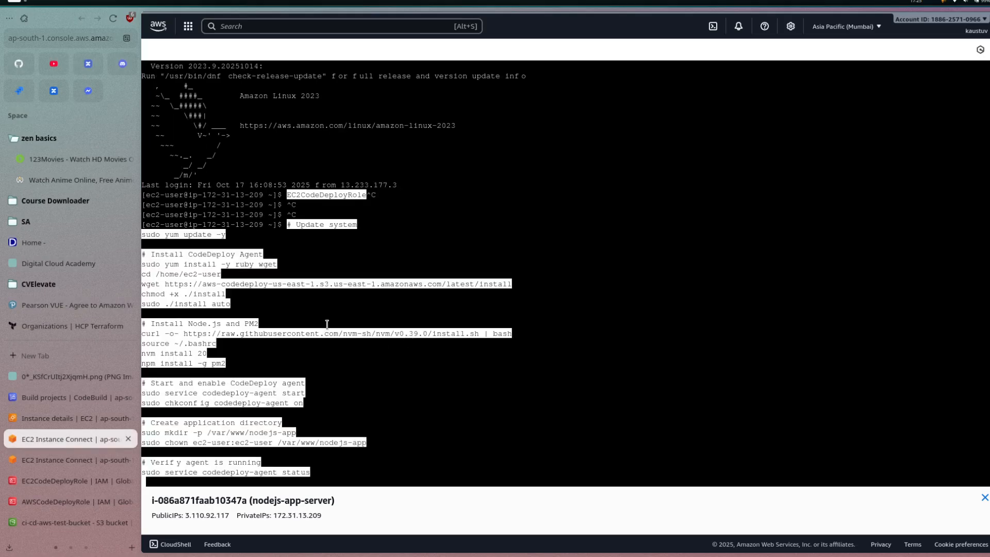
In the Notion notes, point out the system update command and the ruby package install.
key("alt+Tab")
left_click(533, 259)
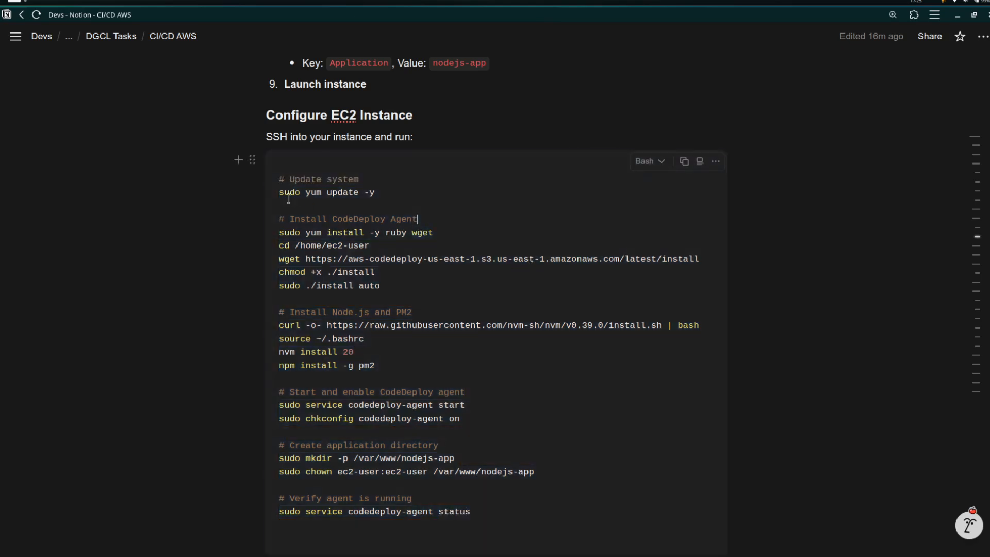
left_click_drag(285, 193, 322, 193)
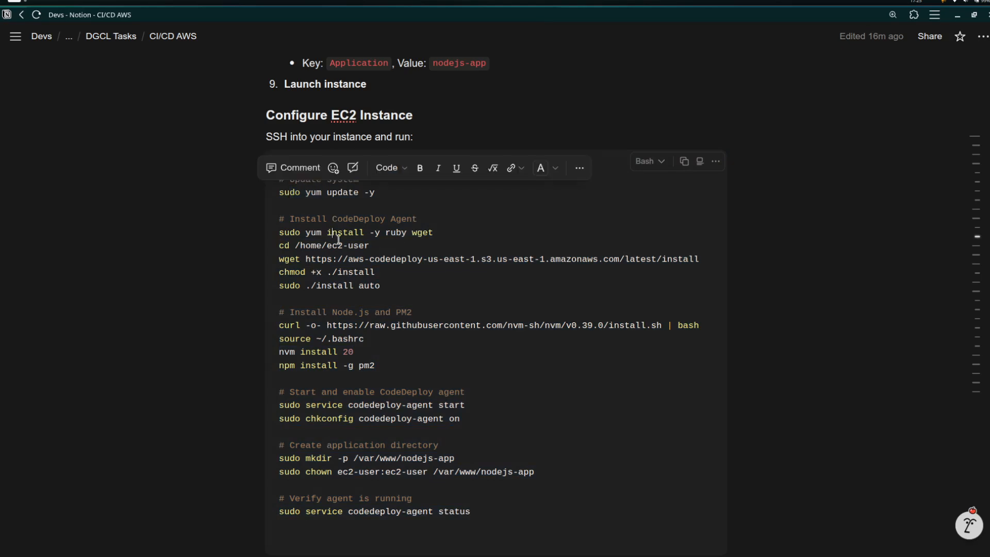
left_click_drag(390, 232, 407, 232)
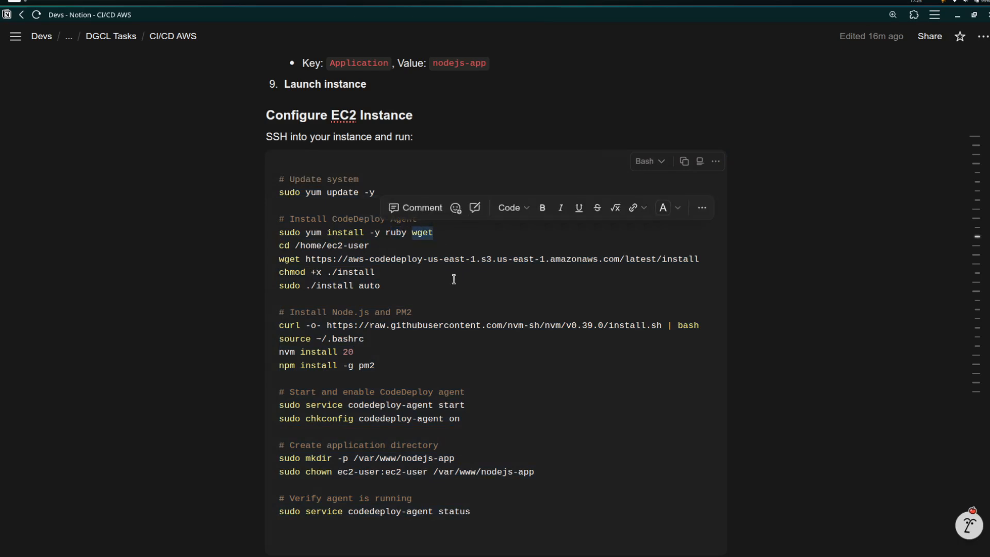
left_click(453, 280)
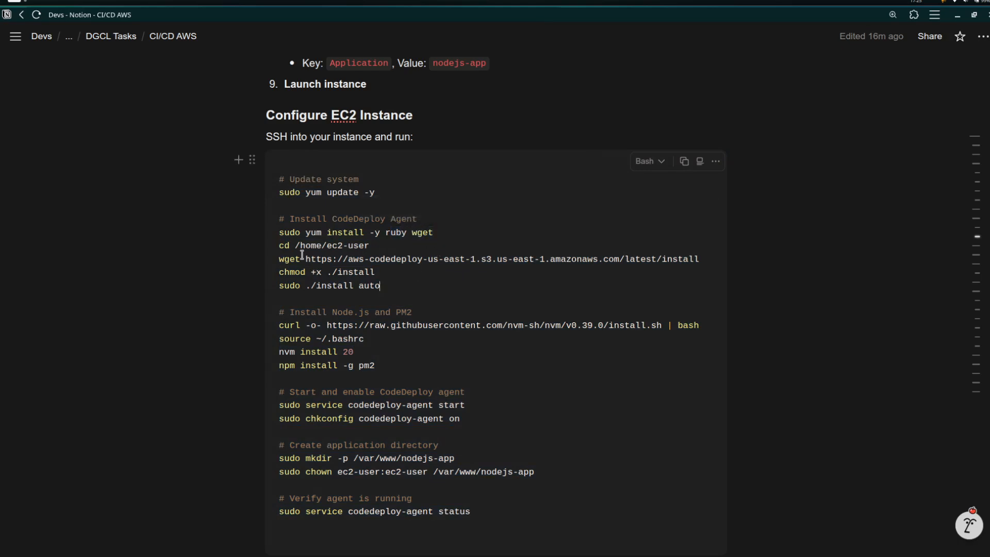
left_click_drag(375, 248, 374, 247)
left_click_drag(313, 262, 562, 263)
left_click_drag(696, 256, 698, 257)
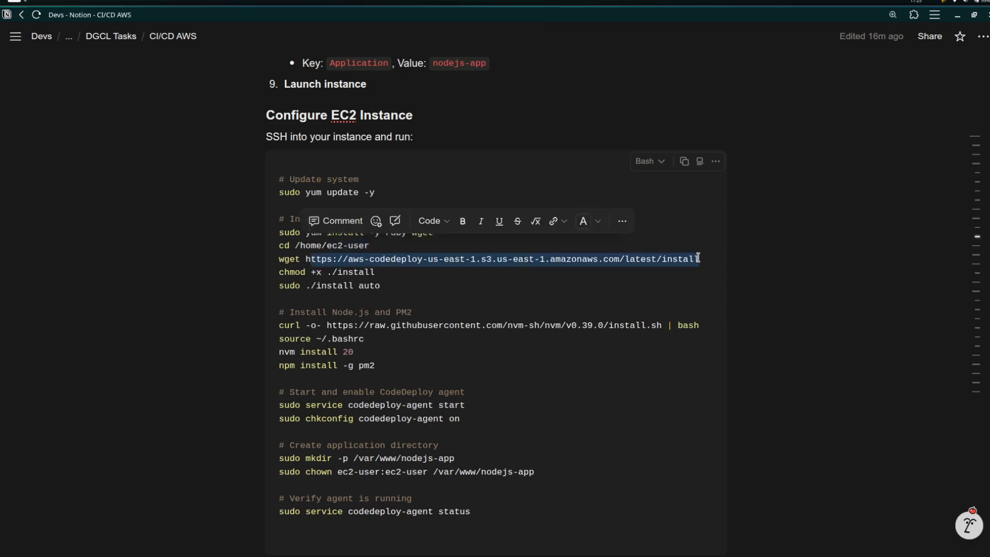
left_click_drag(316, 274, 277, 225)
left_click(405, 280)
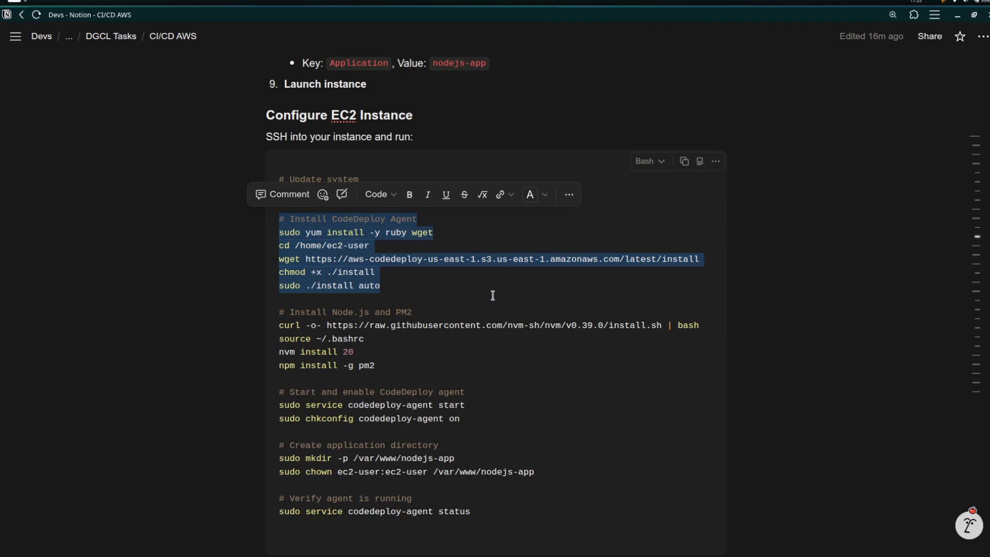
left_click(487, 353)
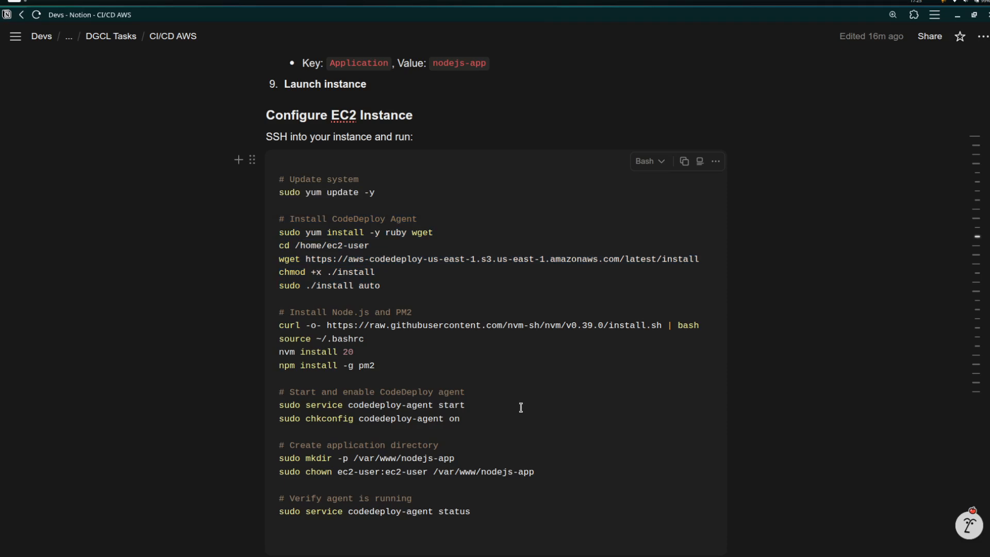
Review the Node.js and PM2 install lines and the CodeDeploy agent start and enable commands.
scroll(442, 247, "down", 1)
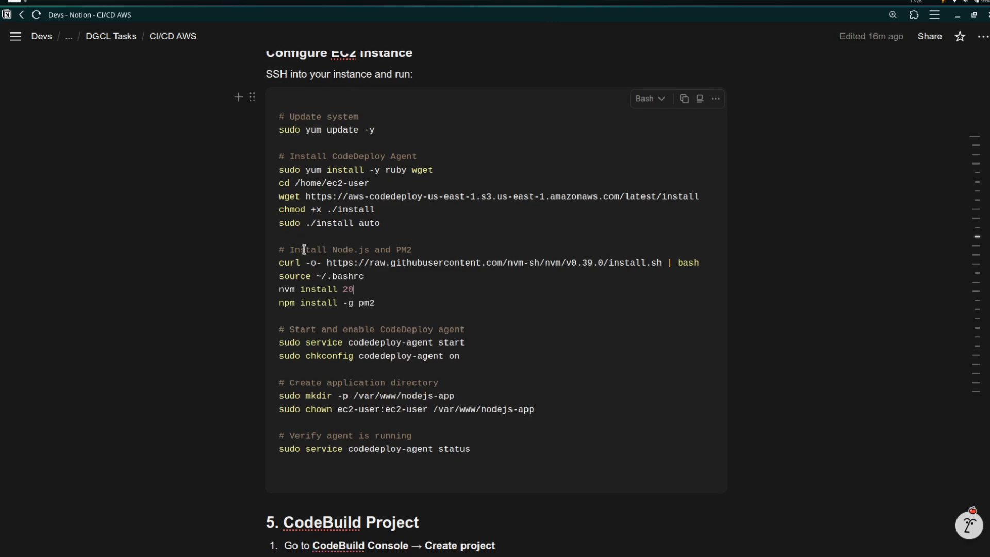
left_click_drag(305, 250, 417, 252)
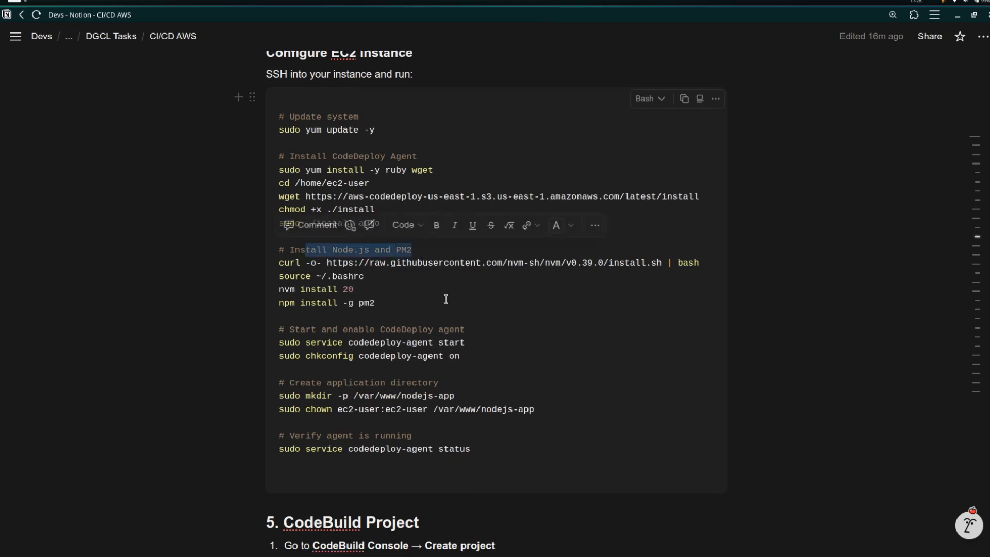
left_click(446, 298)
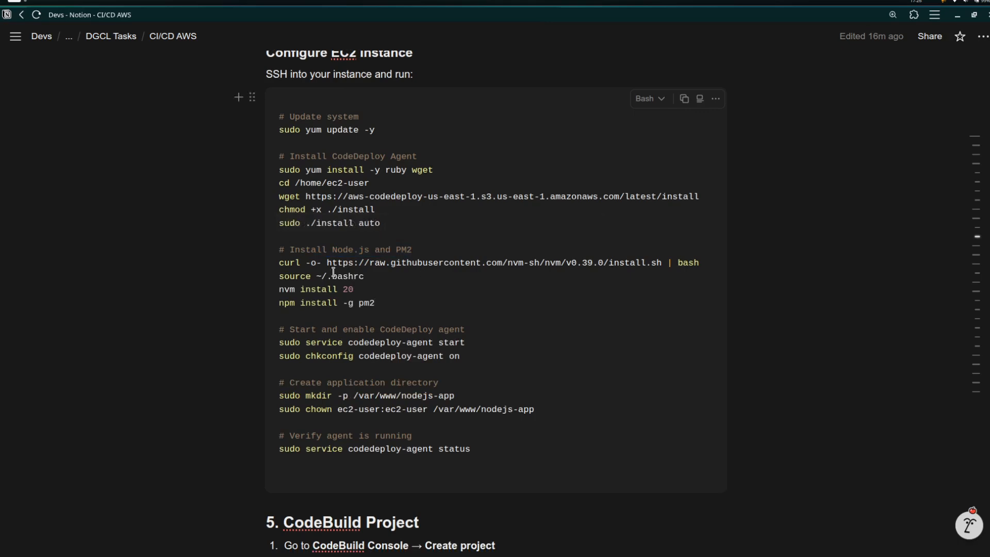
left_click_drag(302, 279, 279, 263)
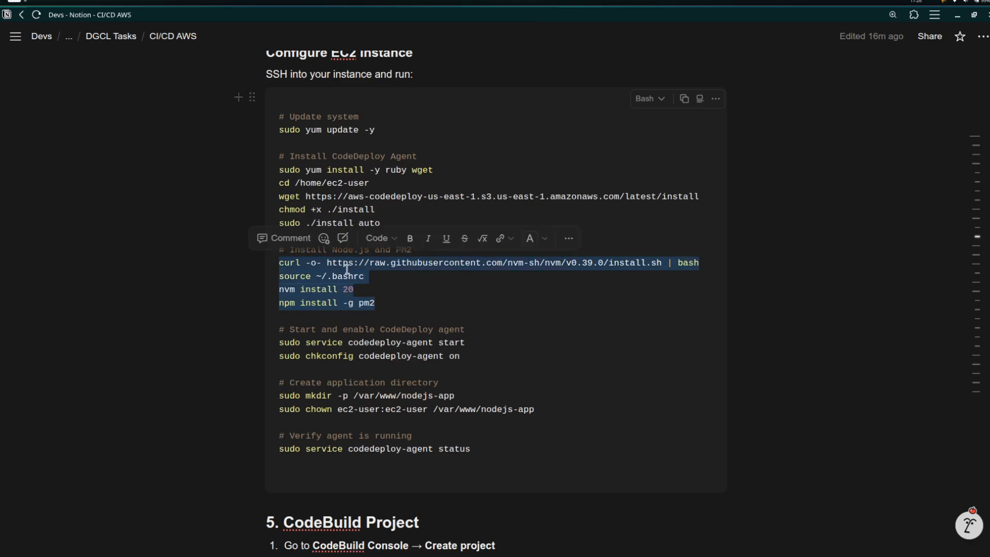
left_click(407, 358)
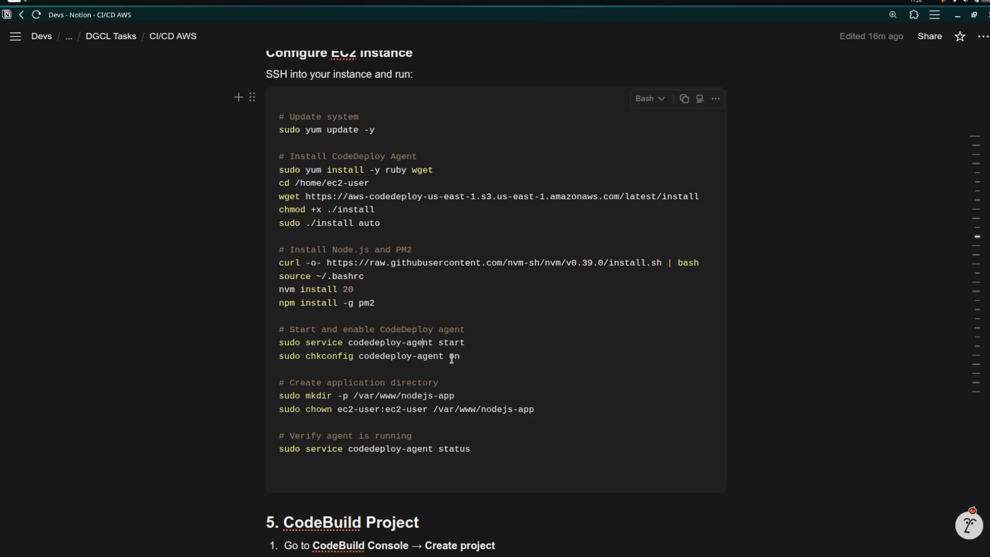
left_click_drag(474, 360, 332, 343)
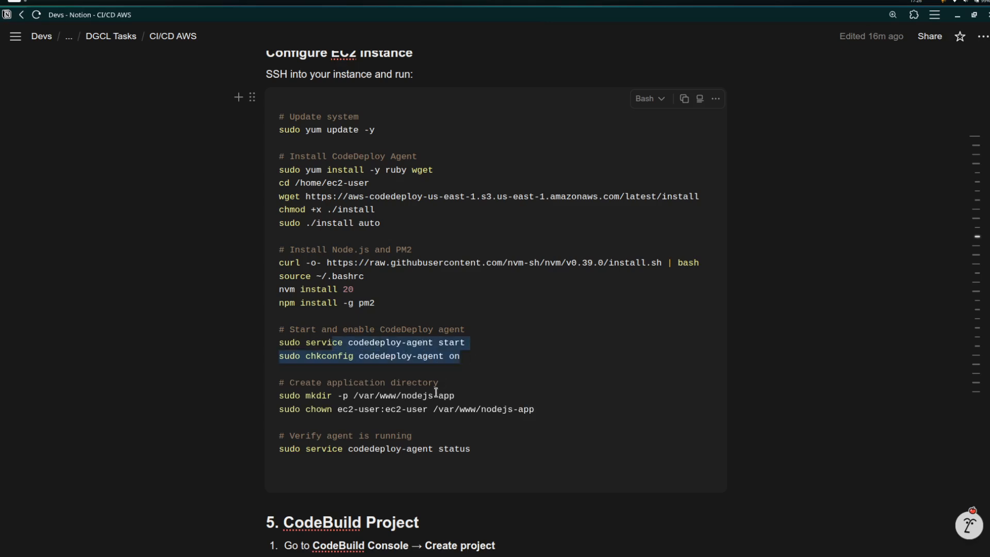
left_click(433, 396)
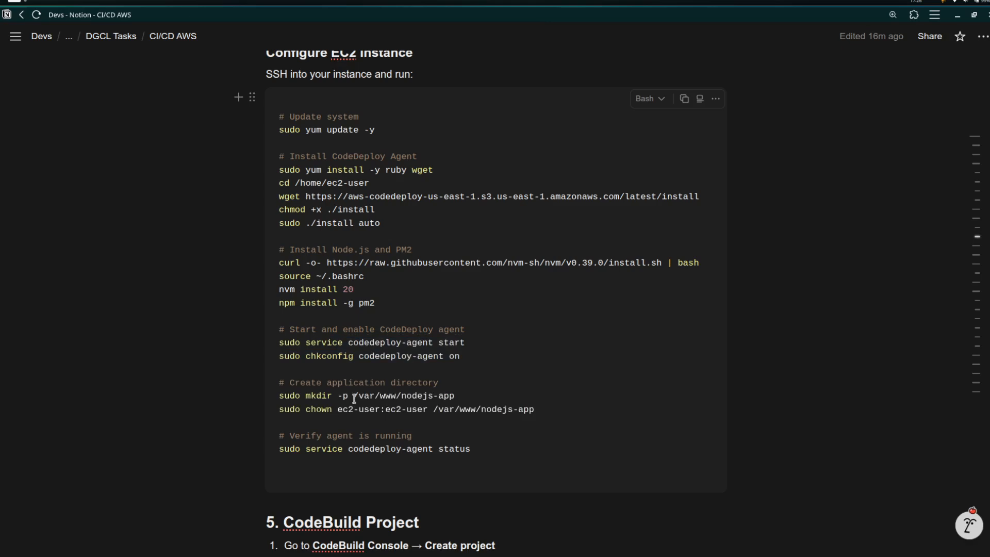
Review the nodejs-app mkdir, ec2-user chown and agent status lines, then scroll down to 5. CodeBuild Project.
left_click_drag(405, 396, 472, 398)
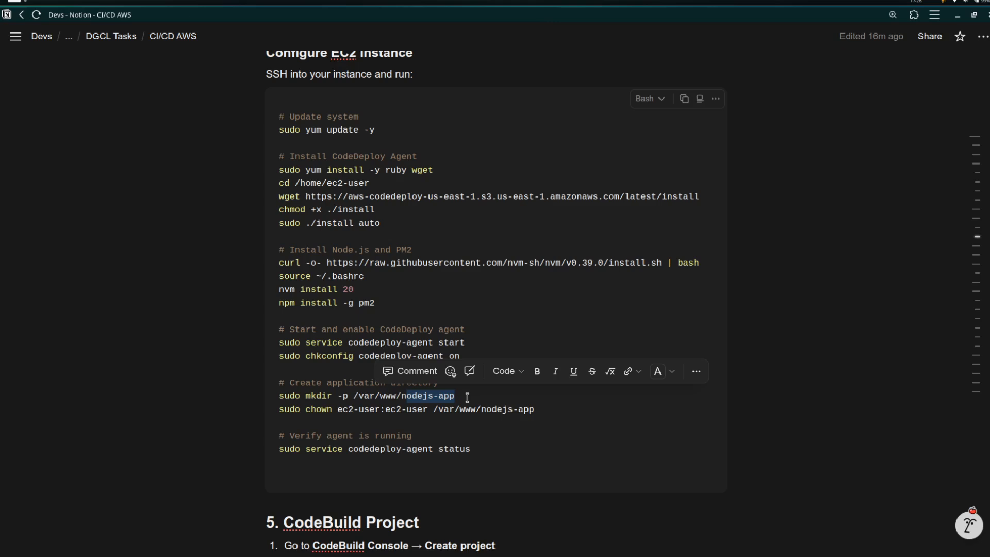
left_click(402, 409)
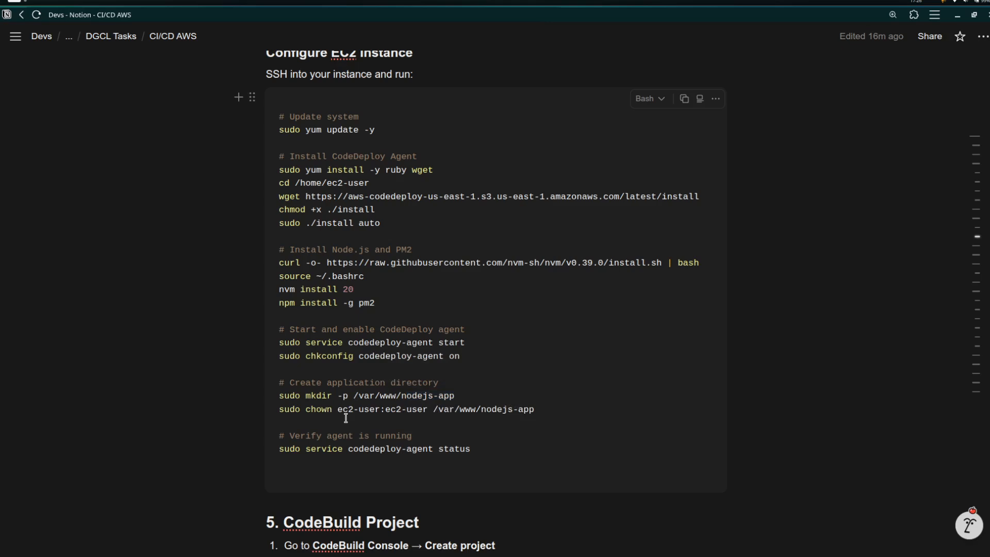
left_click_drag(338, 410, 406, 409)
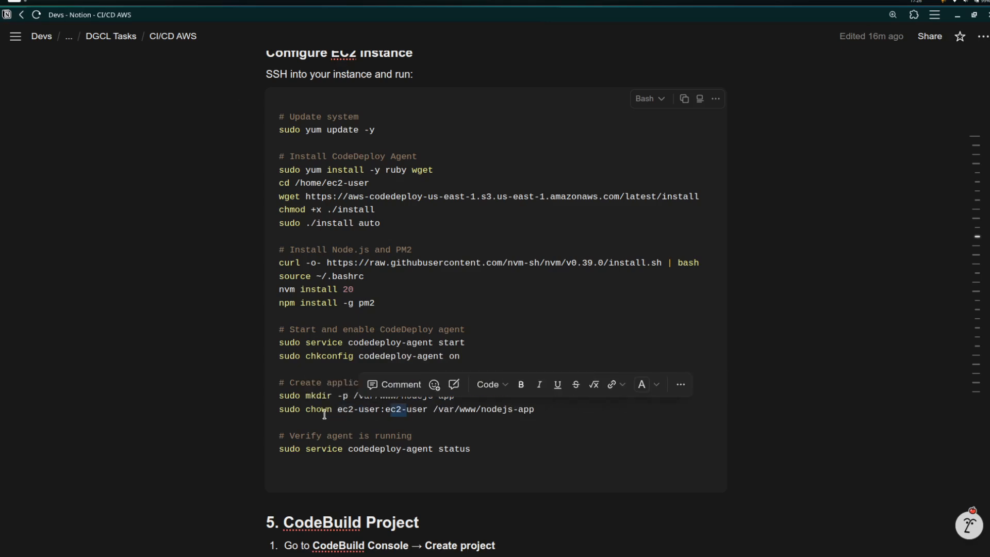
left_click_drag(308, 412, 328, 411)
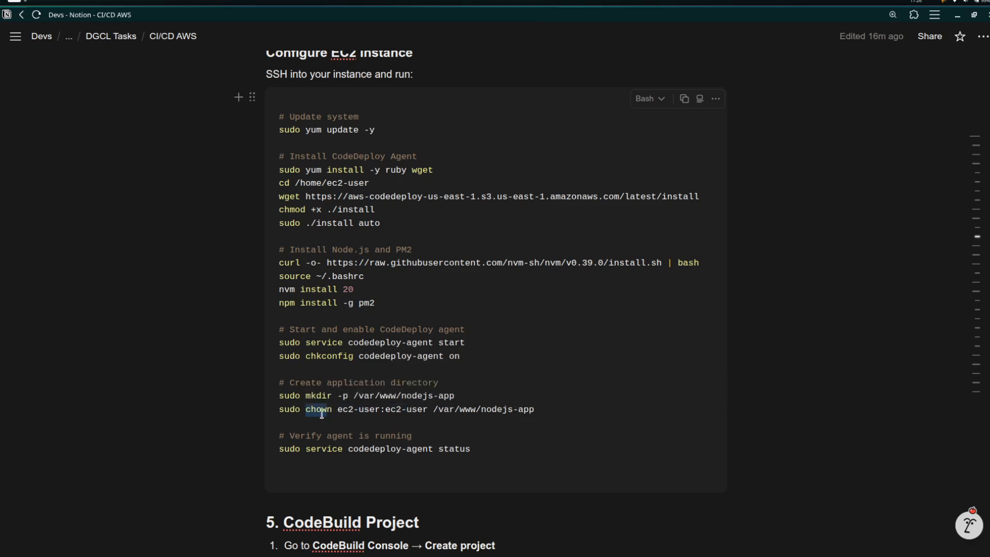
left_click(396, 425)
left_click_drag(392, 449, 428, 448)
left_click(469, 447)
scroll(526, 325, "down", 4)
scroll(547, 302, "down", 1)
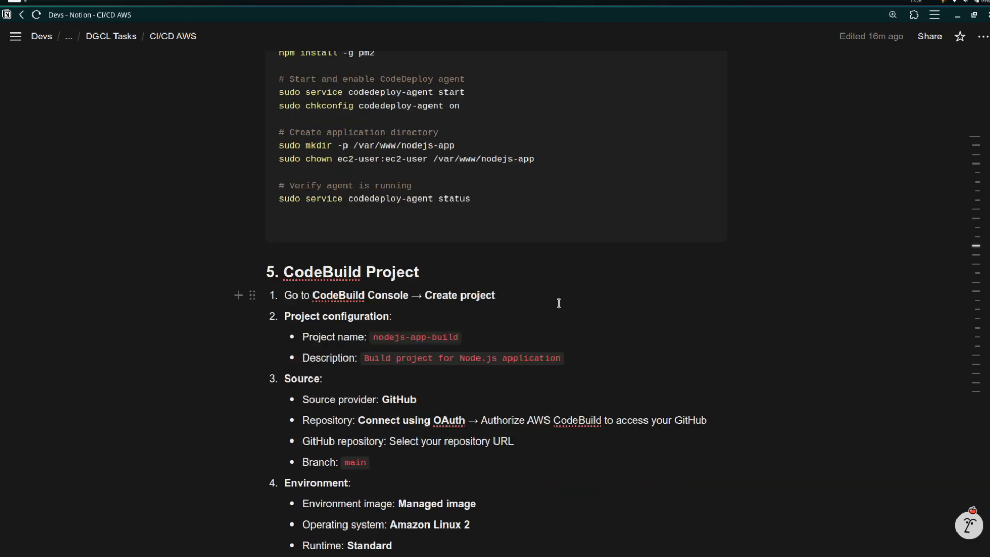
key("alt+Tab")
Close the EC2CodeDeployRole, AWSCodeDeployRole, ci-cd-aws-test-bucket and both Instance Connect tabs.
left_click(54, 418)
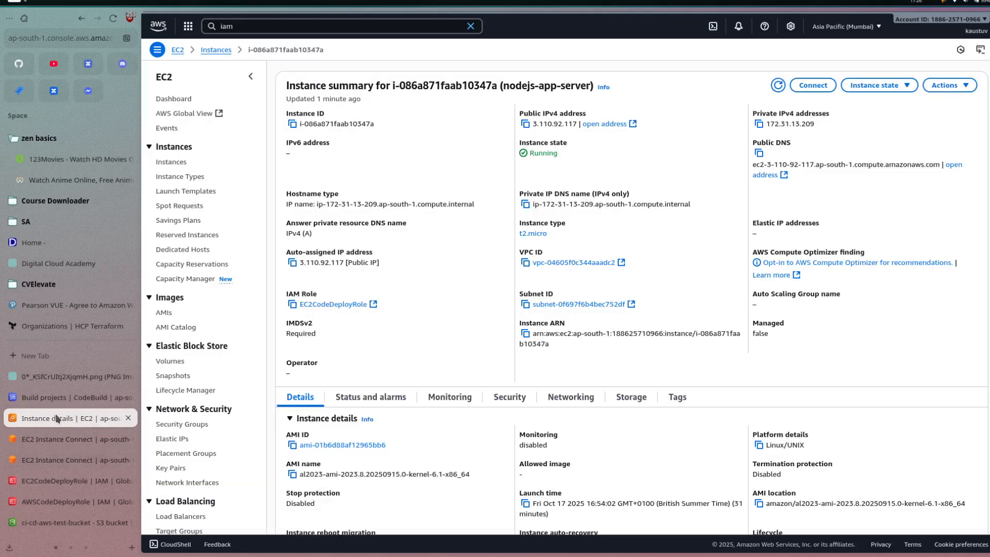
left_click(62, 443)
left_click(58, 478)
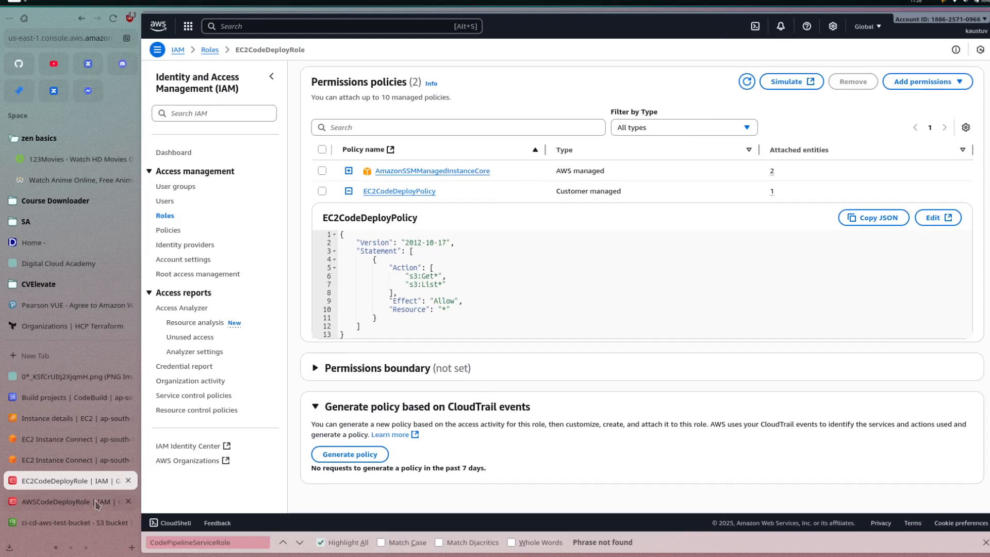
left_click(128, 481)
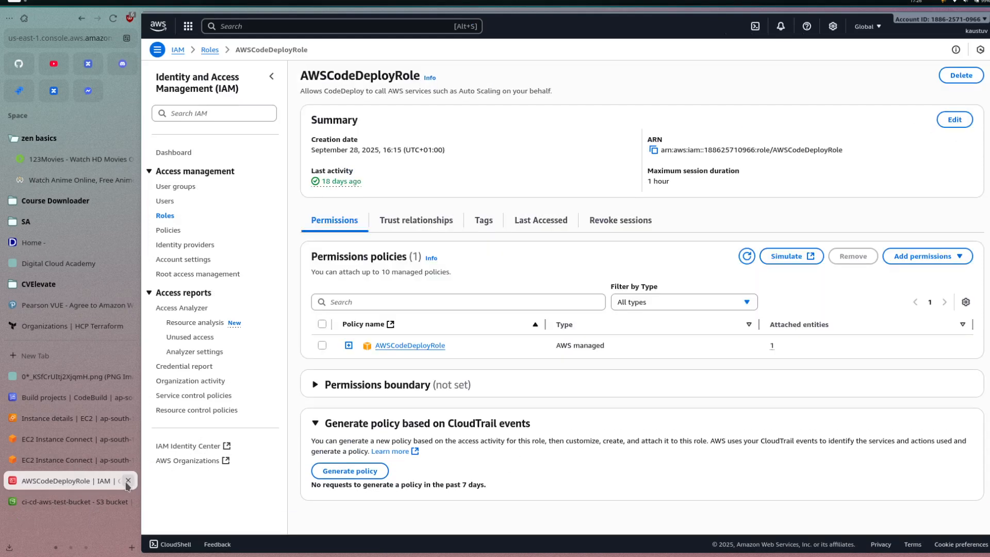
left_click(127, 481)
left_click(127, 481)
left_click(128, 460)
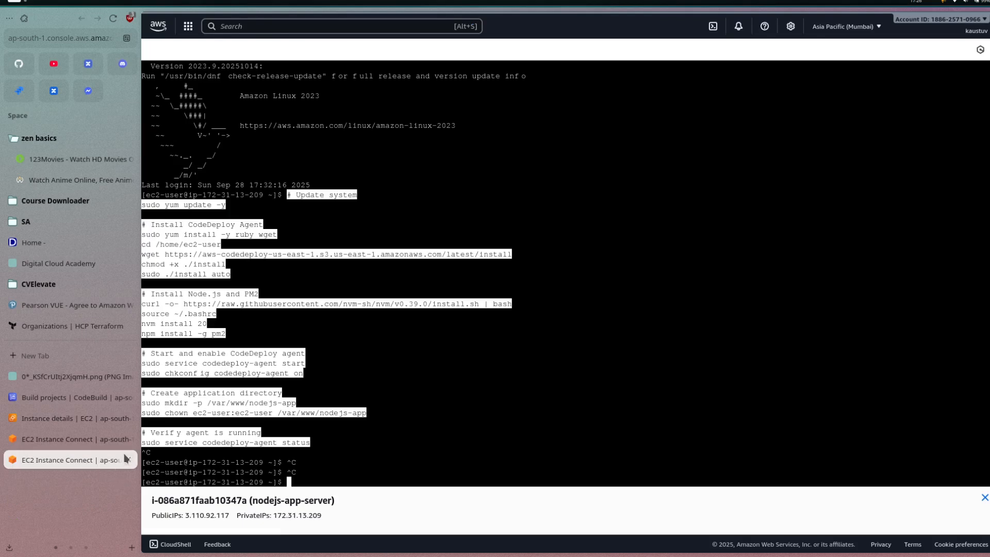
left_click(128, 439)
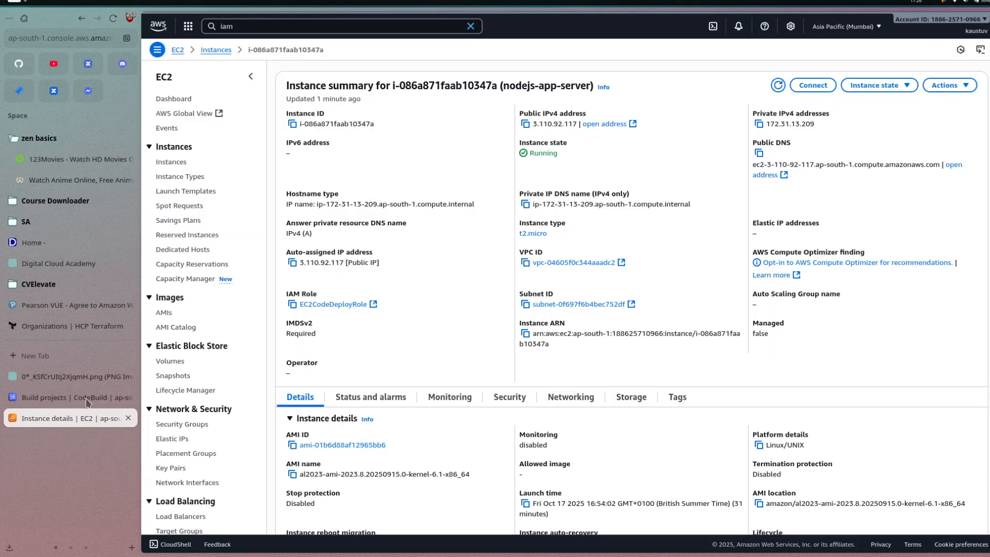
From the CodeBuild tab, search 'pipelines' and open CodePipeline.
left_click(88, 400)
left_click(271, 24)
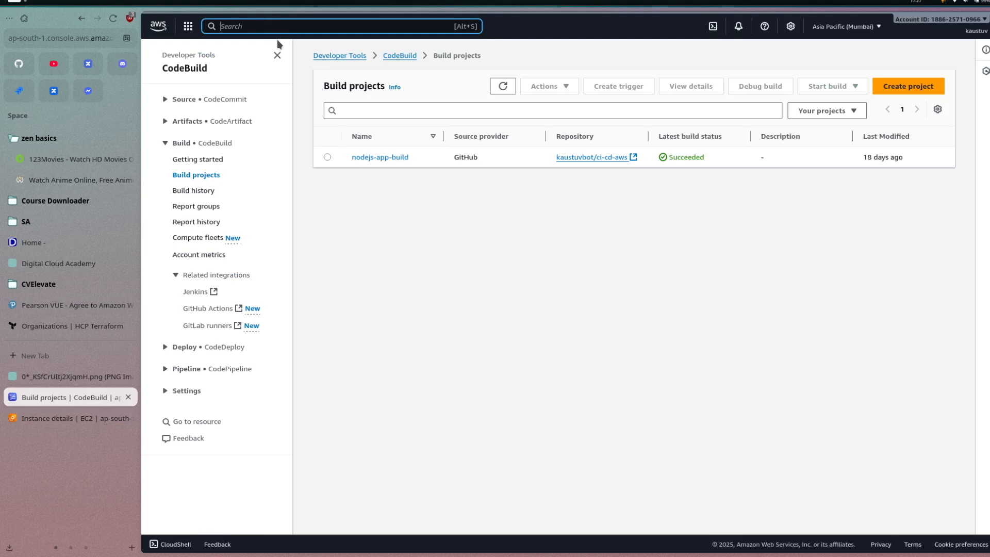
type("pipelines")
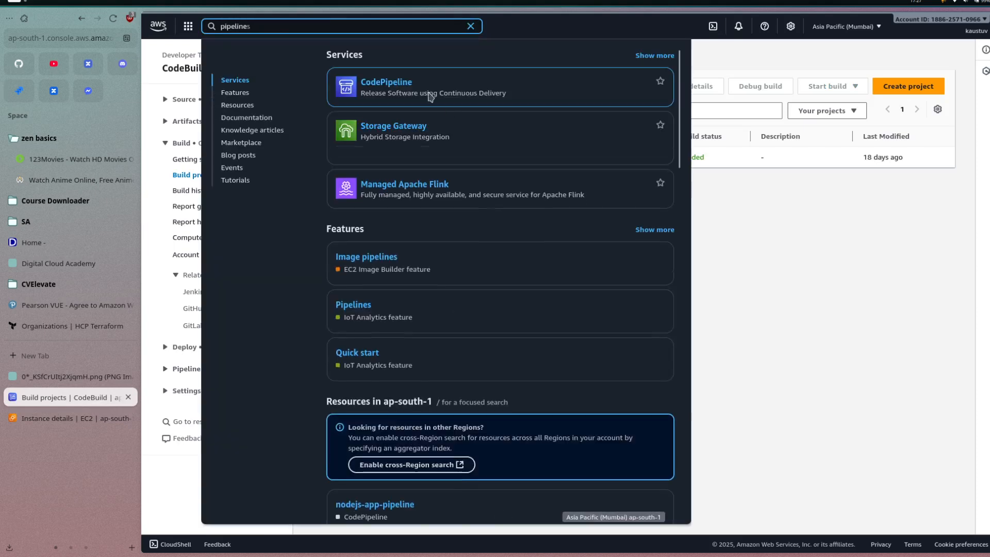
left_click(379, 85)
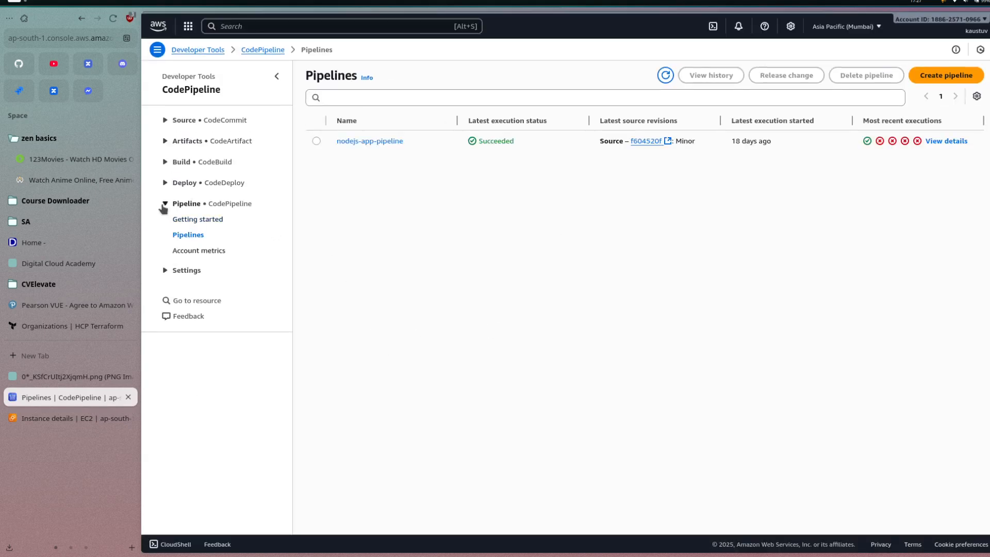
Browse the Pipeline, Artifacts and Build navigation sections, then open CodeBuild Build projects.
left_click(164, 204)
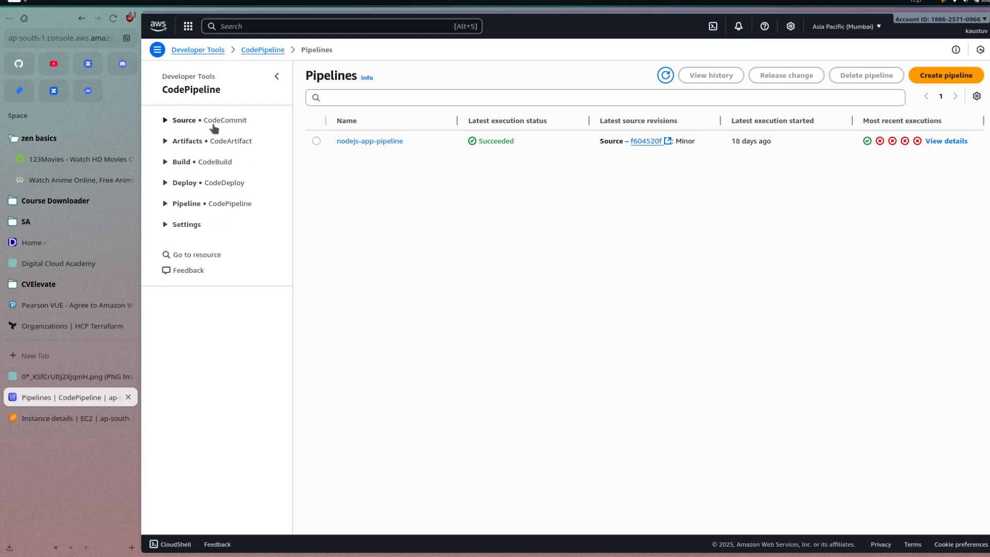
left_click(166, 141)
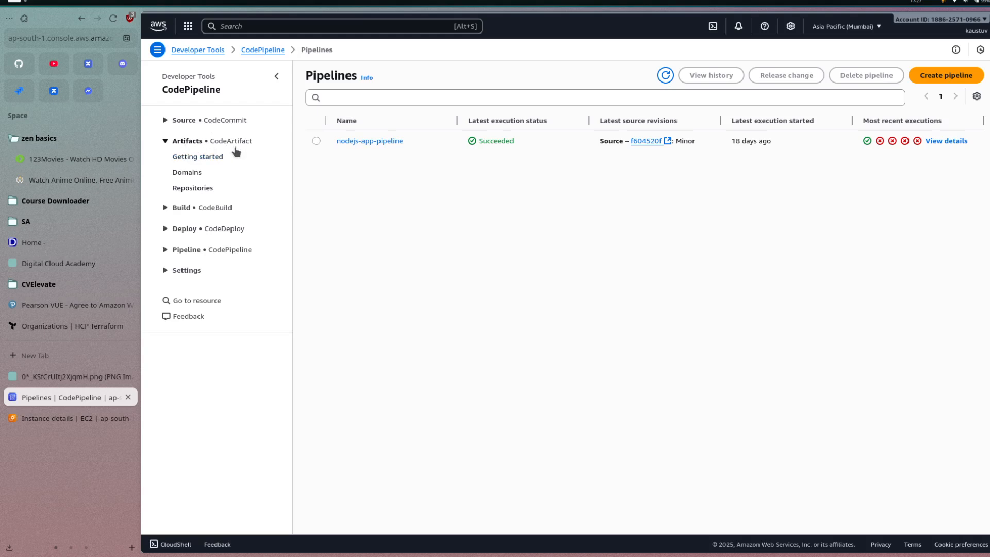
left_click(175, 143)
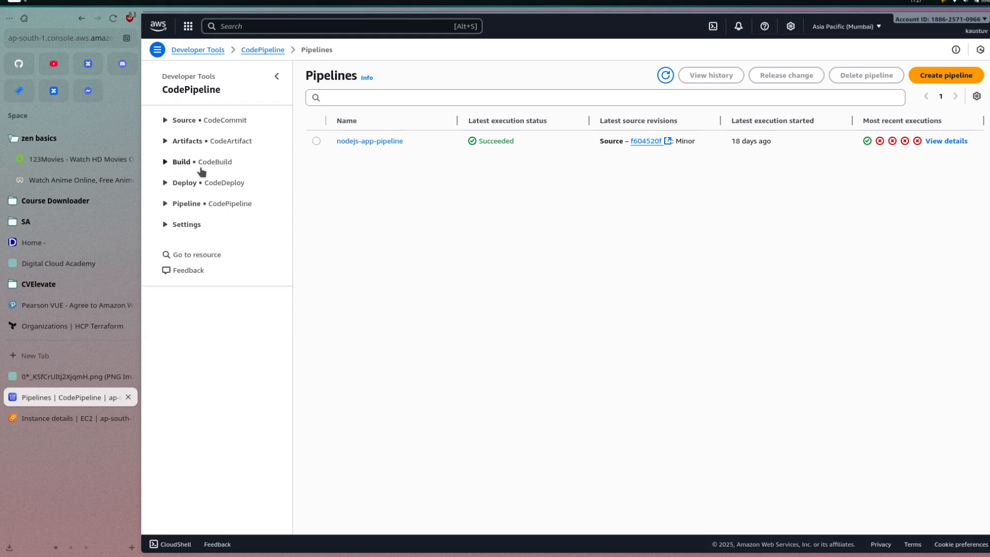
left_click(188, 163)
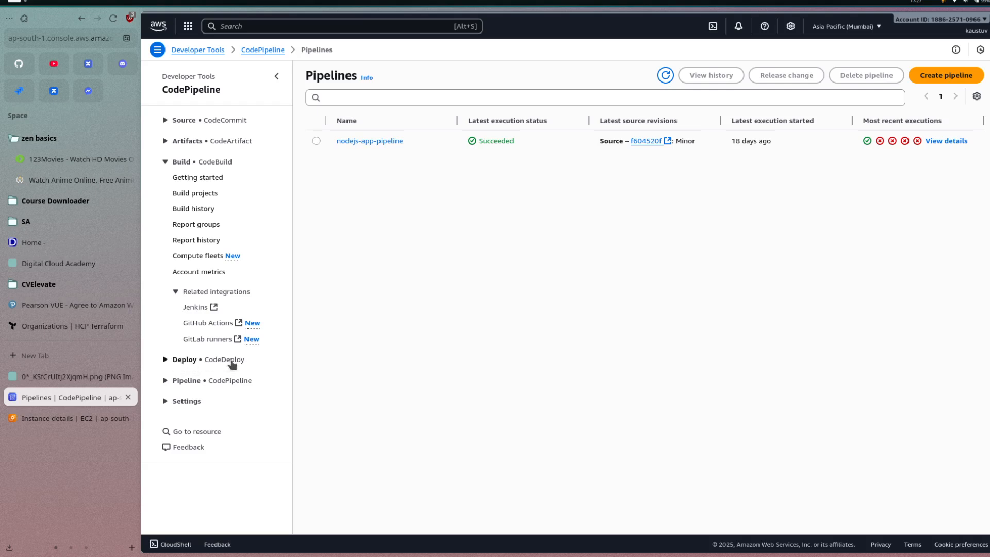
left_click(165, 163)
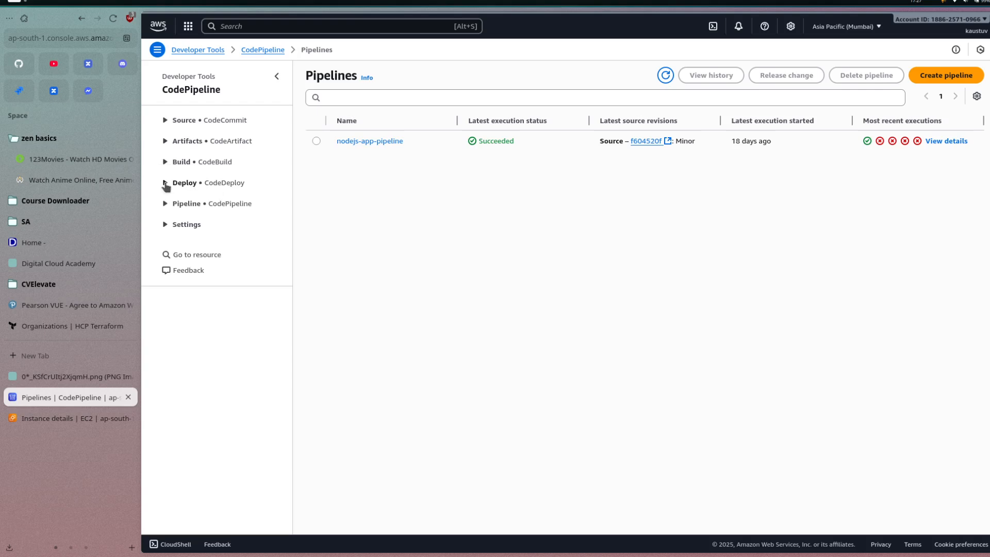
left_click(222, 206)
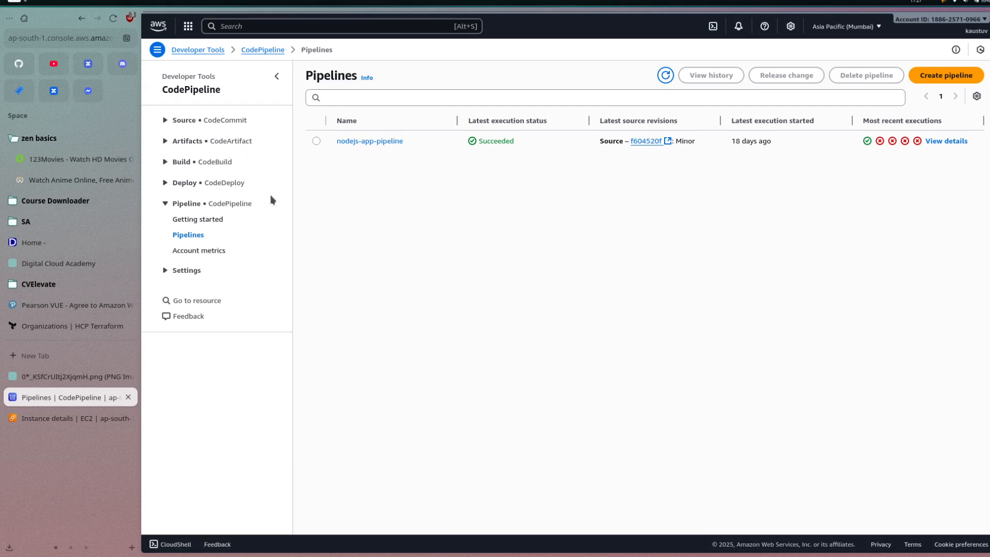
left_click(166, 204)
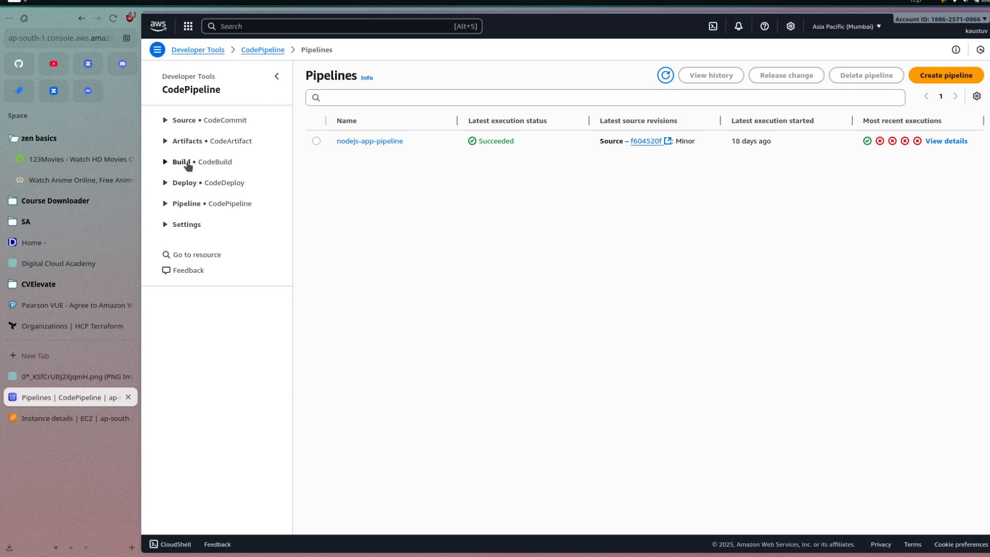
left_click(187, 165)
left_click(203, 193)
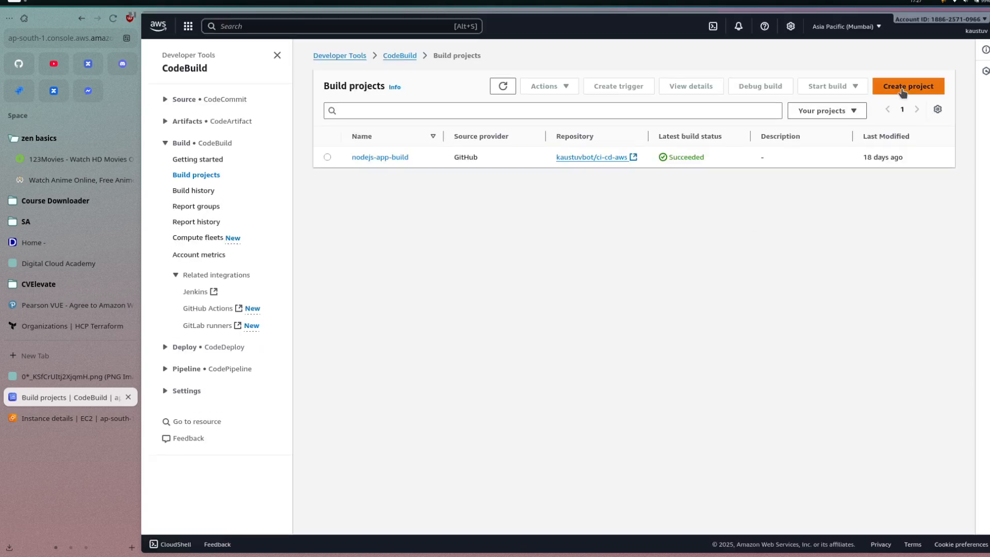
Preview the Create build project form, then check that nodejs-app-build uses a GitHub source.
left_click(902, 92)
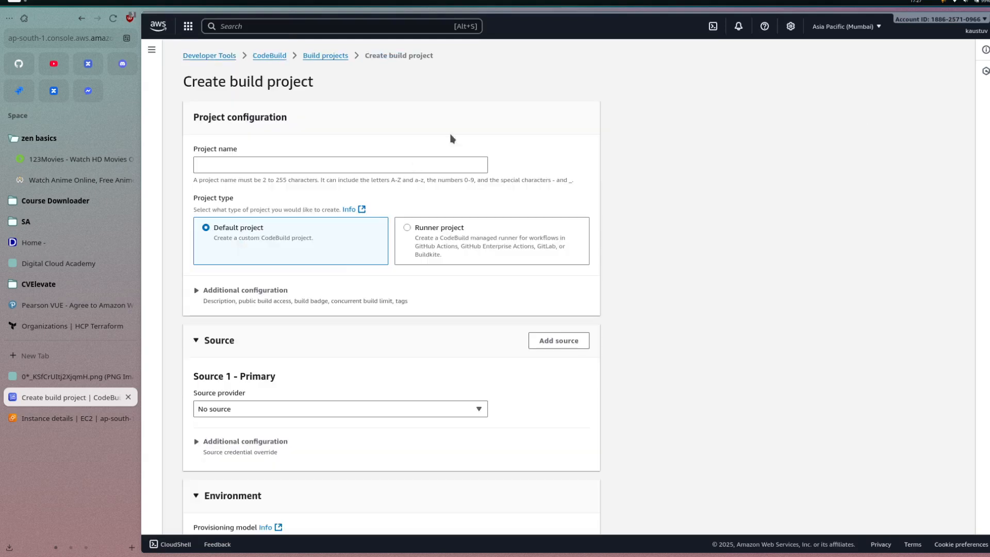
scroll(296, 288, "down", 9)
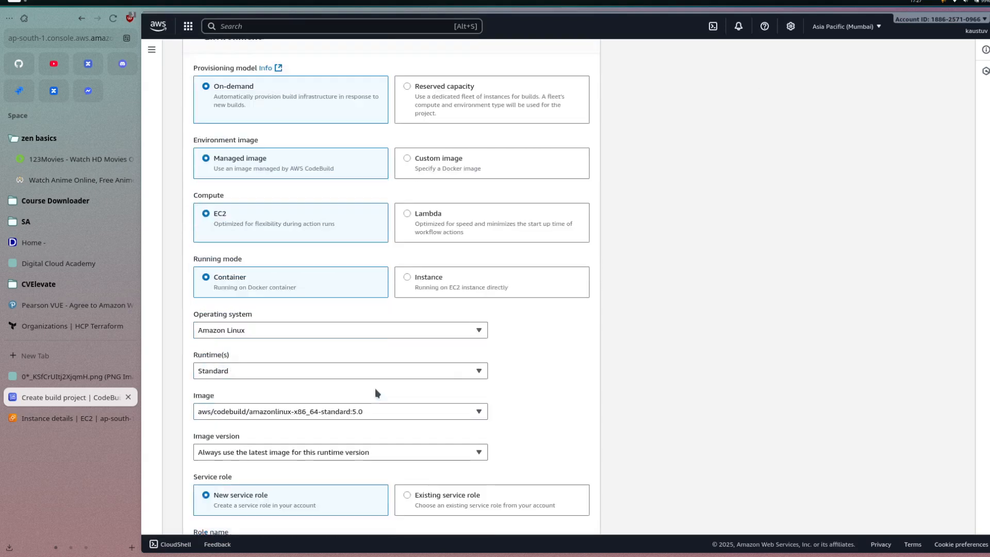
scroll(413, 311, "down", 14)
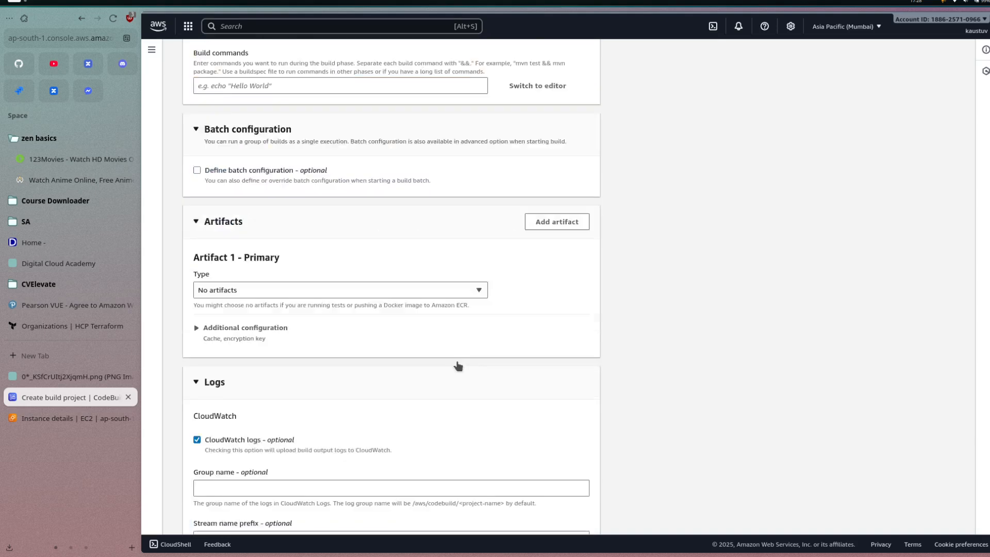
scroll(468, 349, "up", 5)
scroll(466, 349, "up", 18)
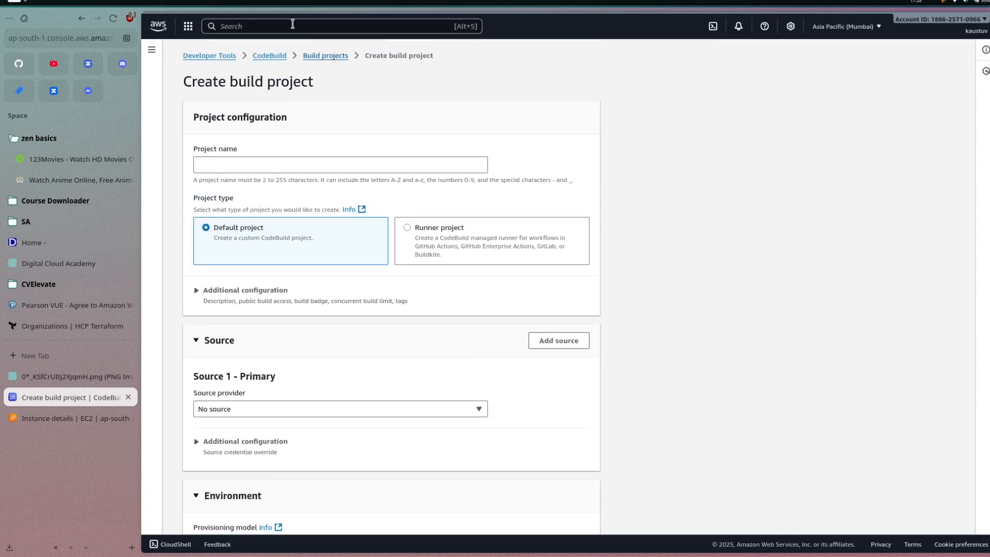
left_click(326, 58)
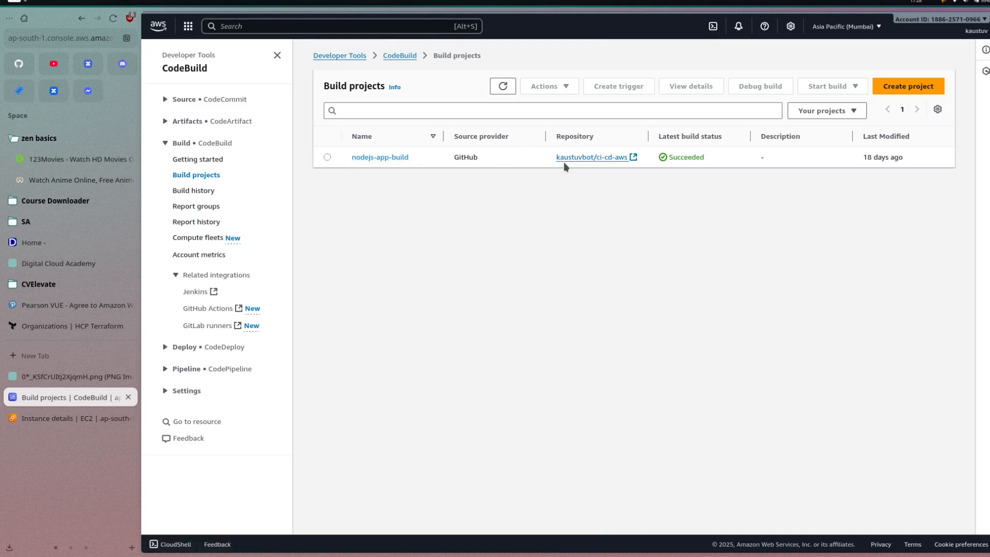
left_click_drag(447, 165, 485, 164)
left_click(402, 164)
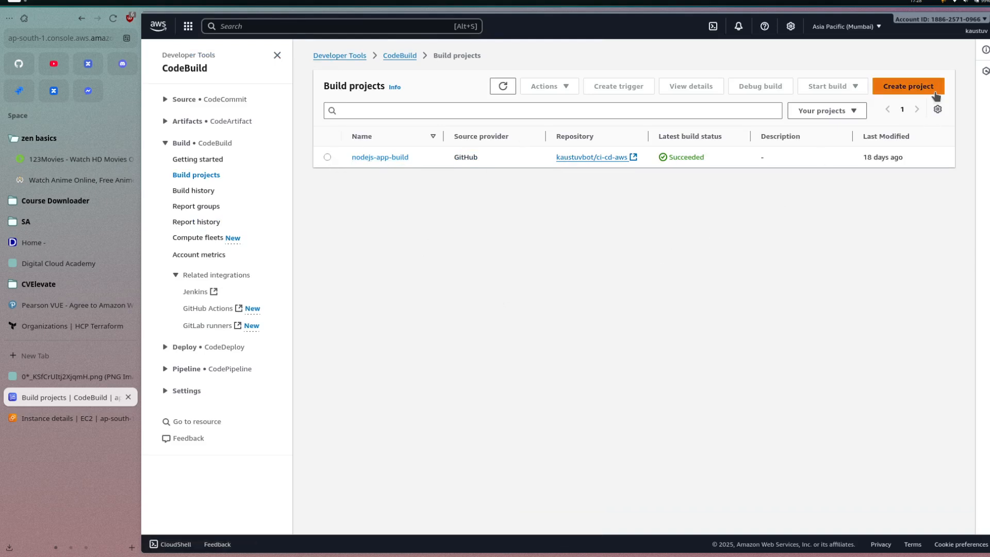
Copy the nodejs-app-build name and paste it into the new project's Project name field.
left_click(909, 87)
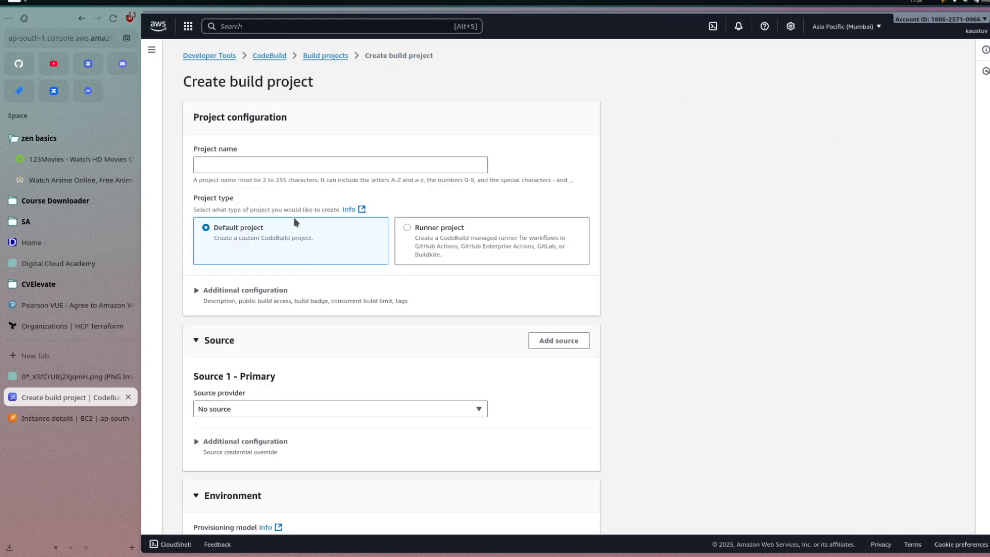
left_click(323, 56)
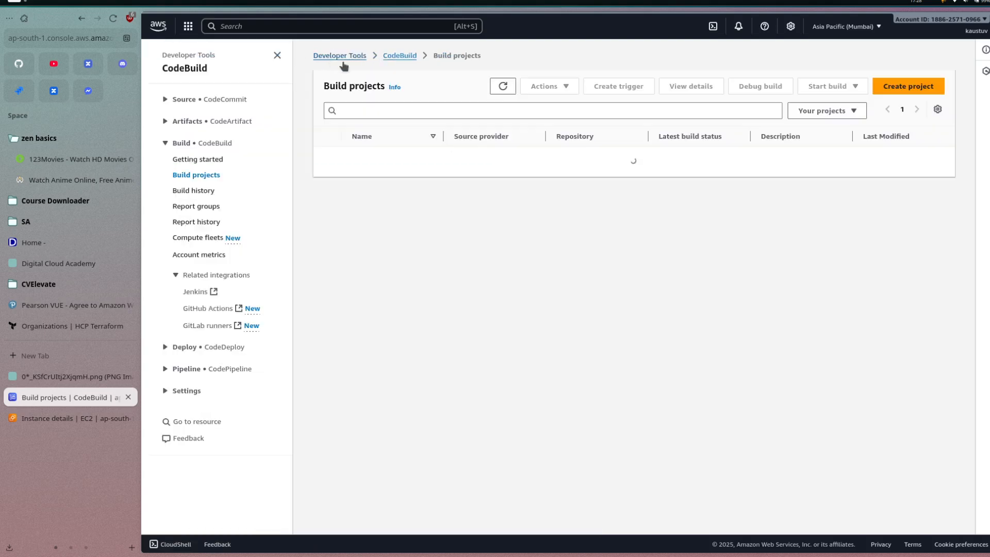
left_click_drag(409, 158, 344, 169)
key("ctrl+c")
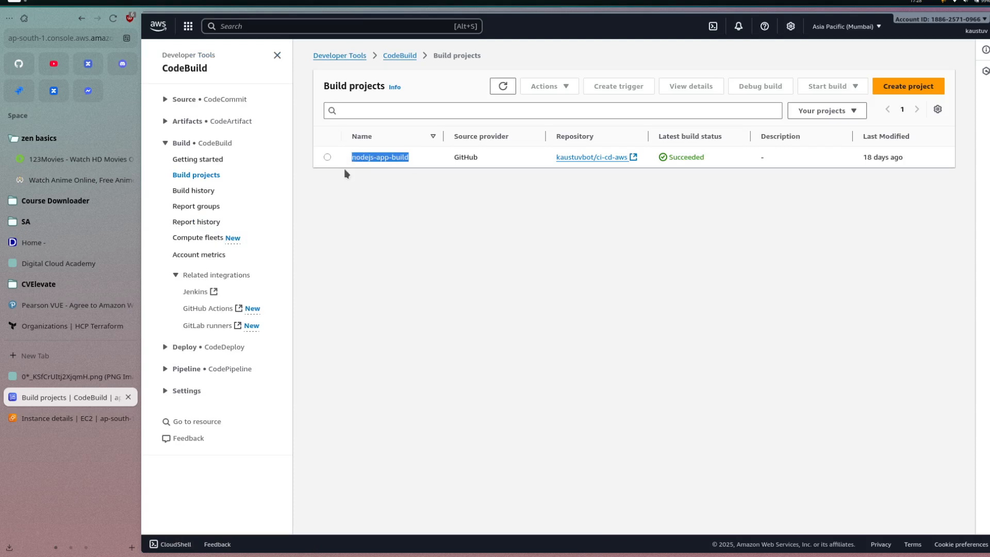
left_click(907, 87)
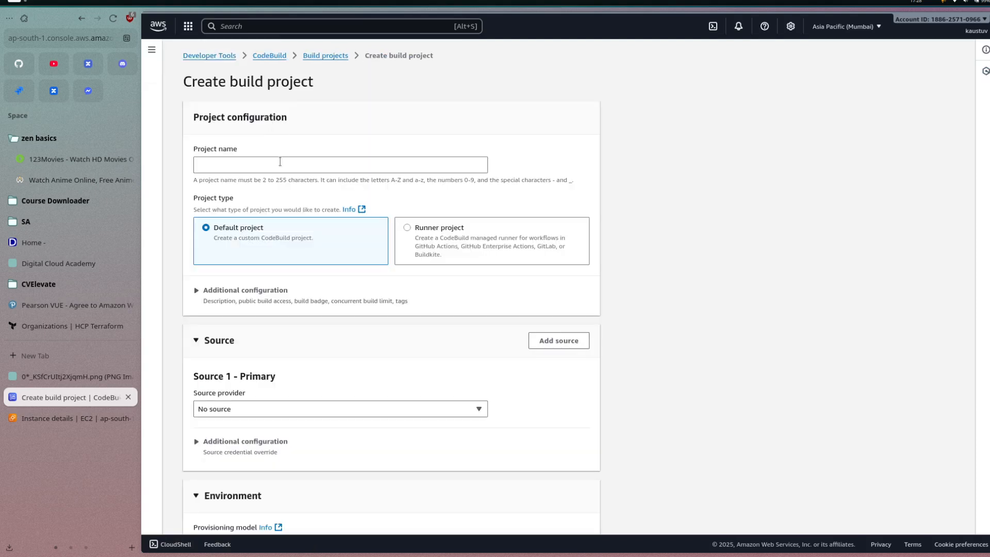
left_click(283, 164)
key("ctrl+v")
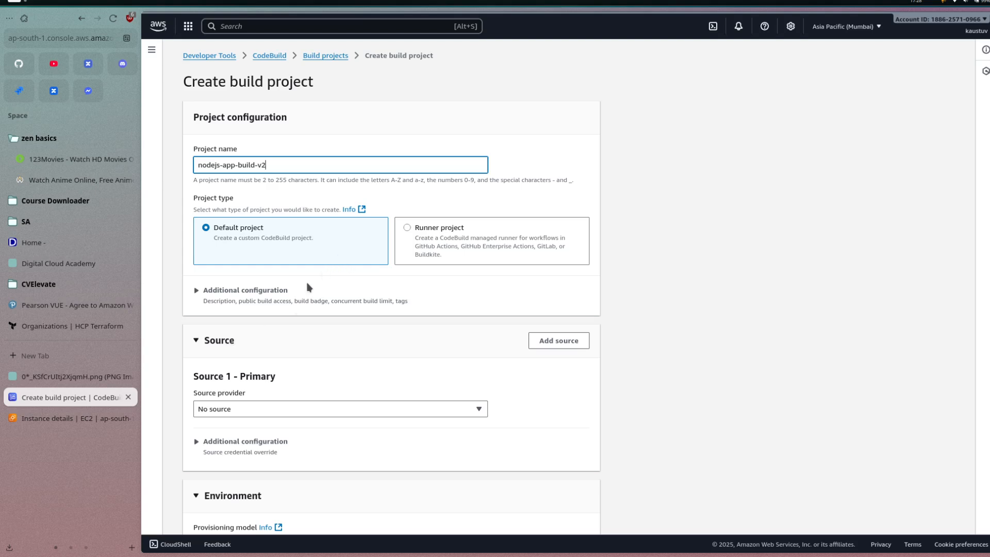
Check Additional configuration for nodejs-app-build-v2, then bring up the Source provider choices.
left_click(245, 292)
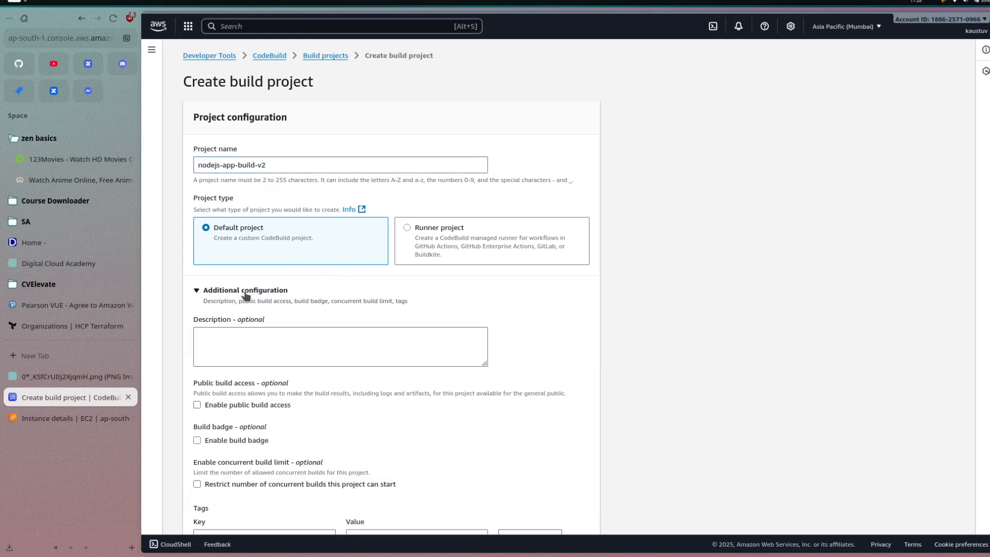
scroll(245, 296, "down", 2)
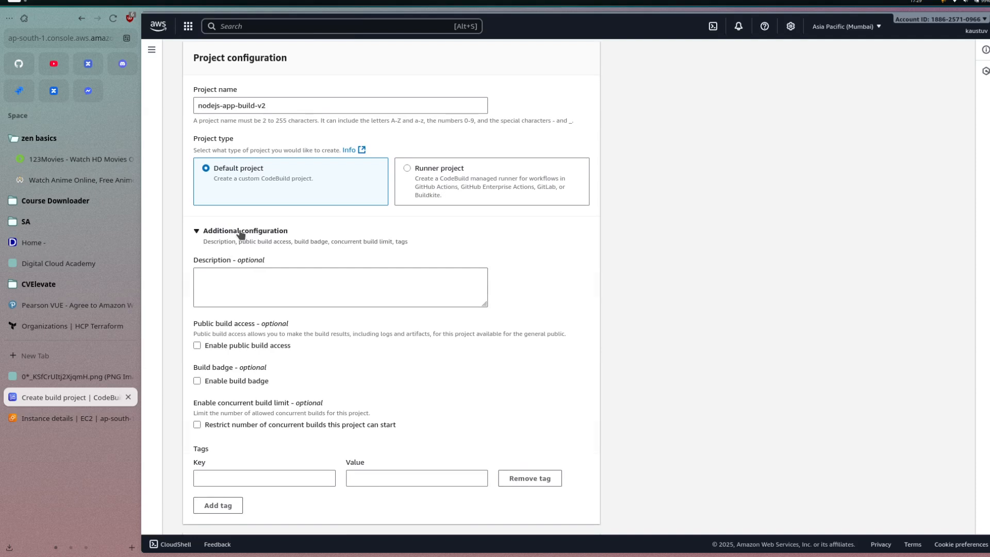
left_click(291, 230)
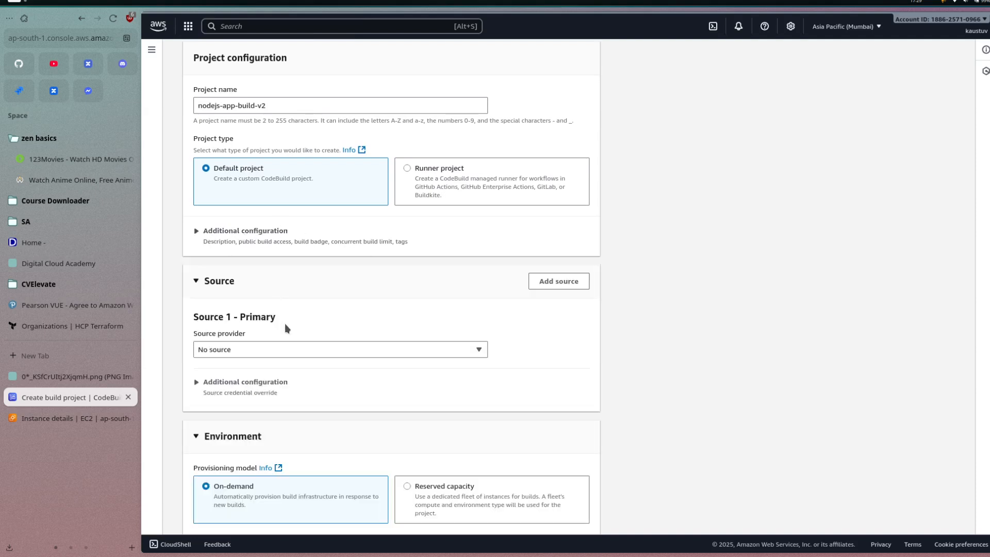
scroll(285, 323, "down", 2)
left_click(258, 293)
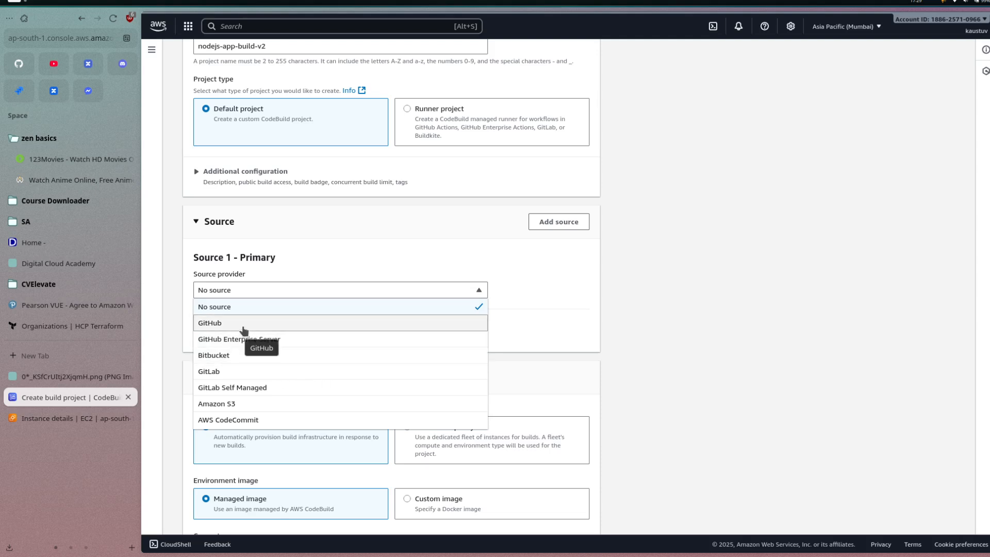
Select GitHub as the build project's source provider and review the credential message.
left_click(244, 329)
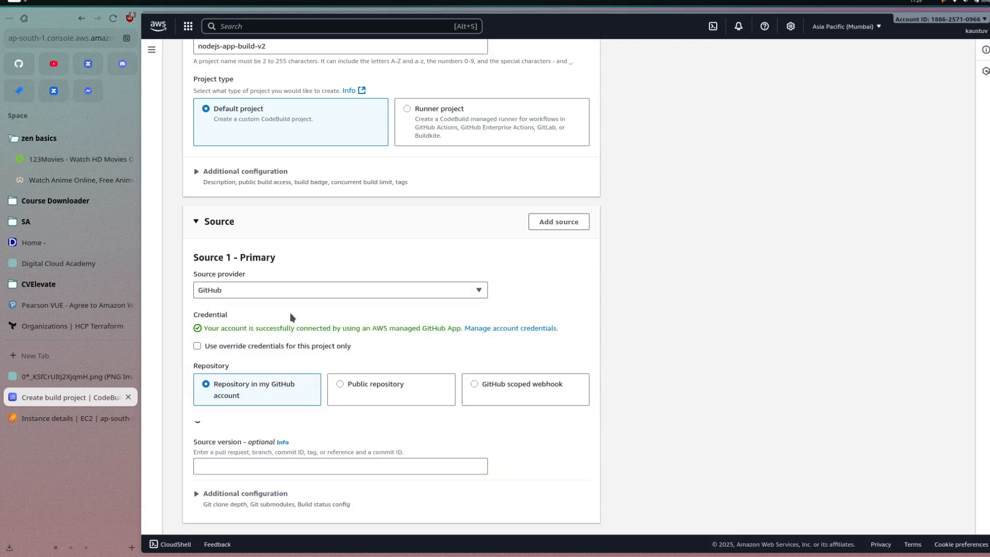
left_click_drag(194, 313, 418, 332)
left_click(409, 333)
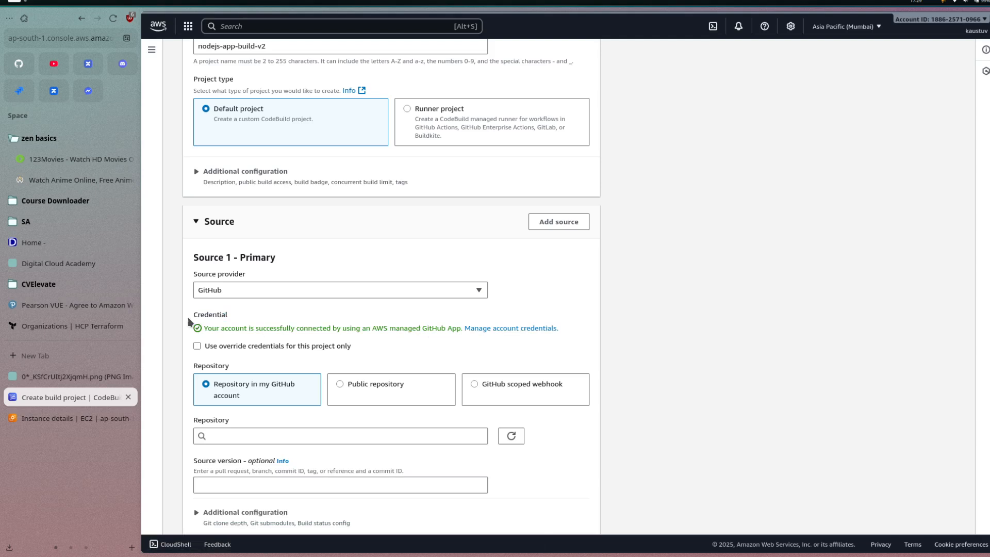
Review the GitHub credential status and go to Manage account credentials.
left_click_drag(192, 315, 257, 324)
left_click_drag(197, 320, 251, 327)
left_click(269, 323)
left_click(493, 329)
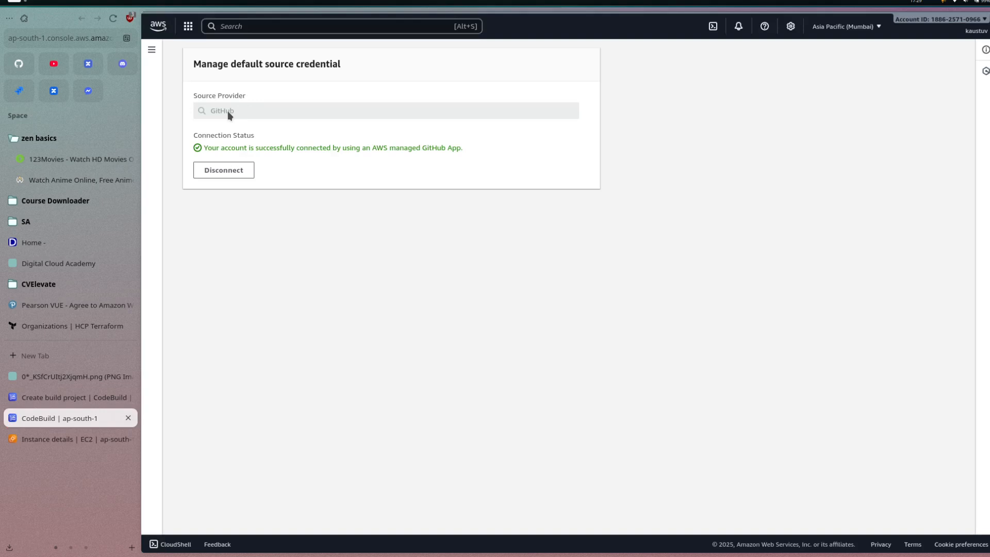
Disconnect the default GitHub credential, compare credential types, and check the stored connections list.
left_click(248, 116)
left_click(232, 177)
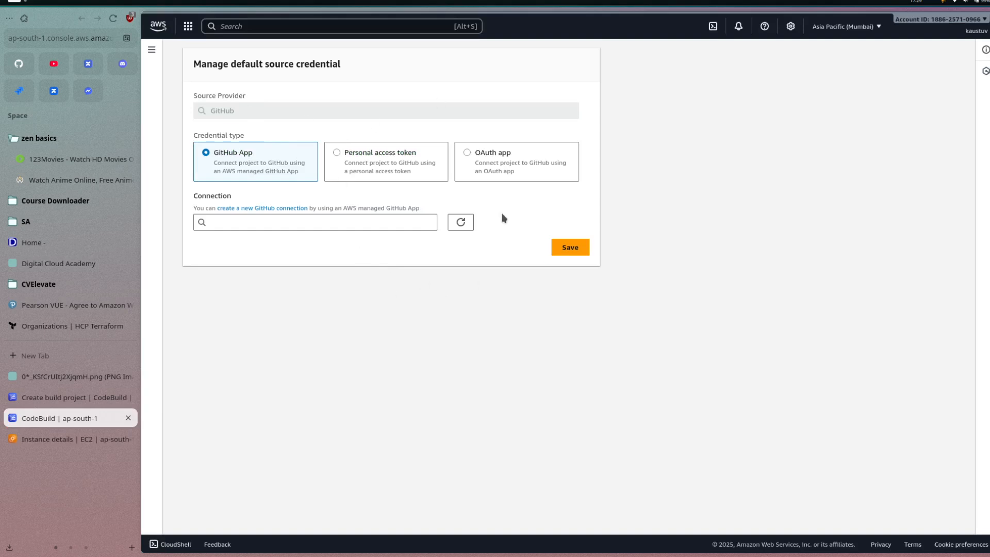
left_click(416, 161)
left_click(500, 173)
left_click(280, 158)
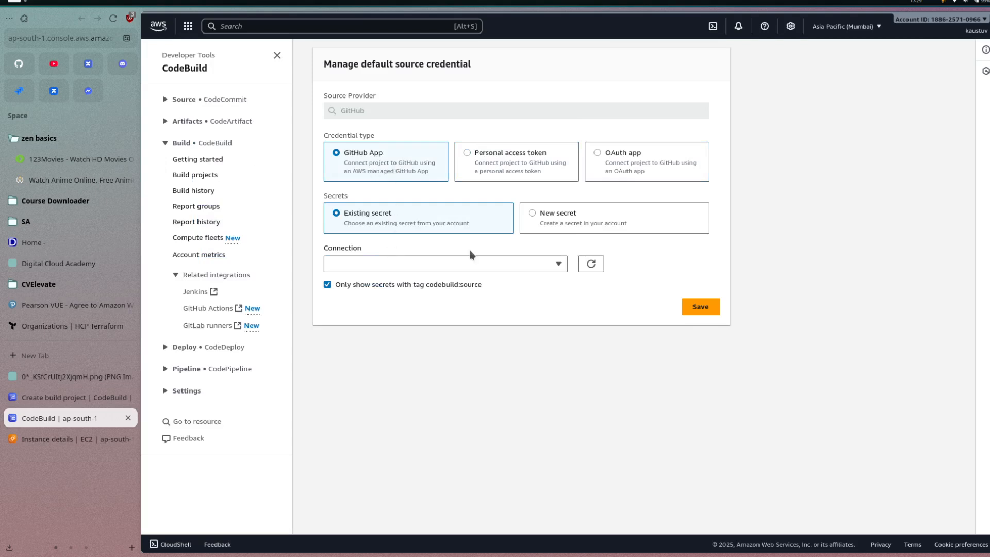
left_click(474, 265)
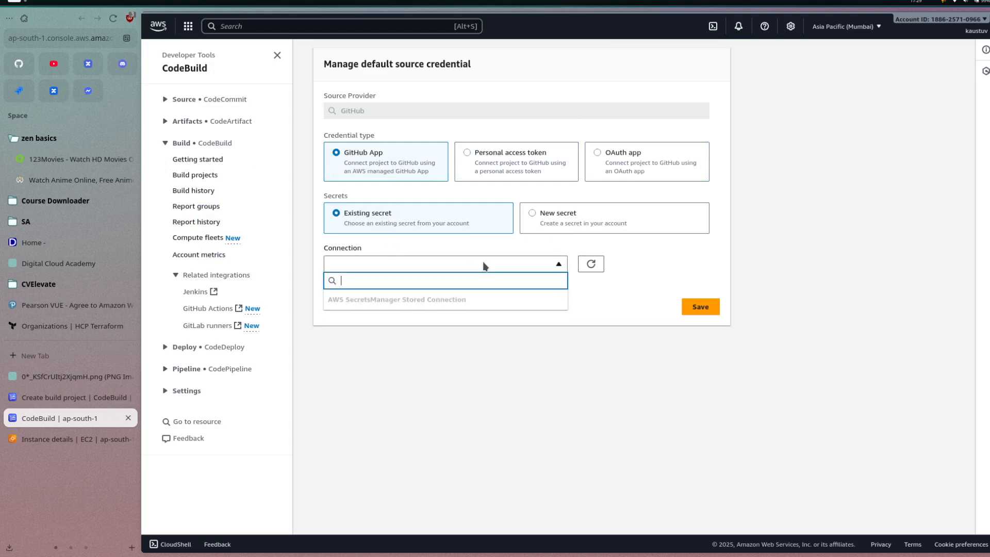
left_click(489, 265)
left_click(589, 266)
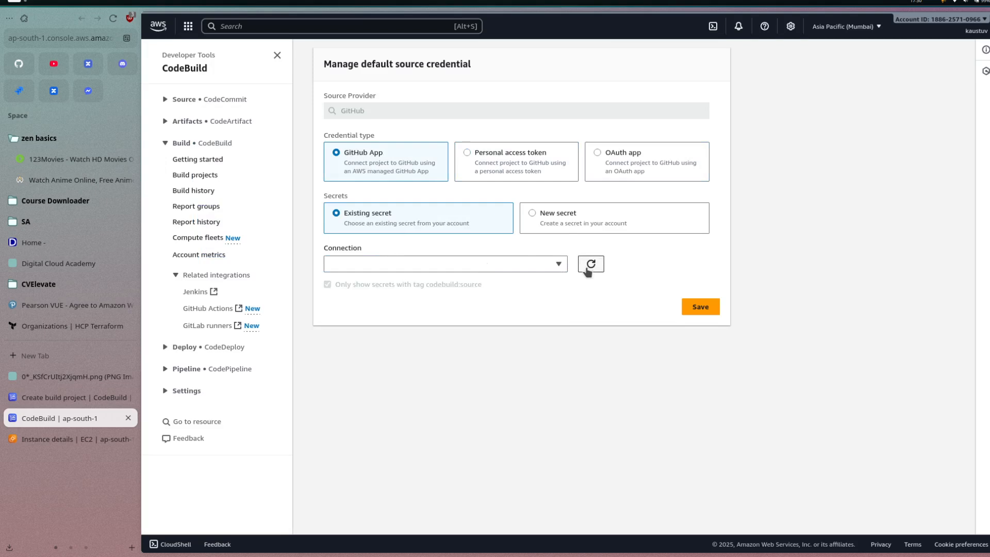
left_click(538, 266)
left_click(542, 266)
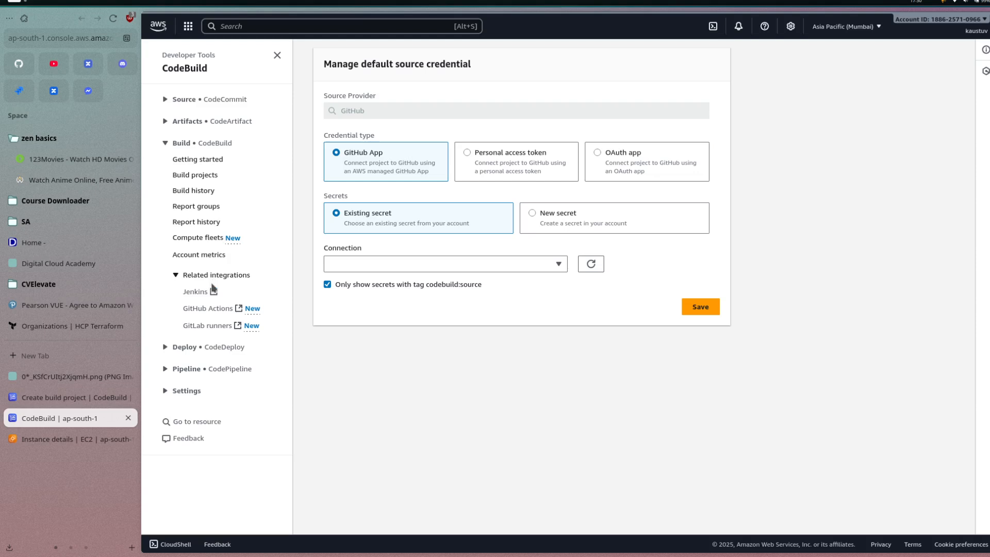
Go to CodeBuild Getting started and start a fresh Create build project form.
left_click(277, 55)
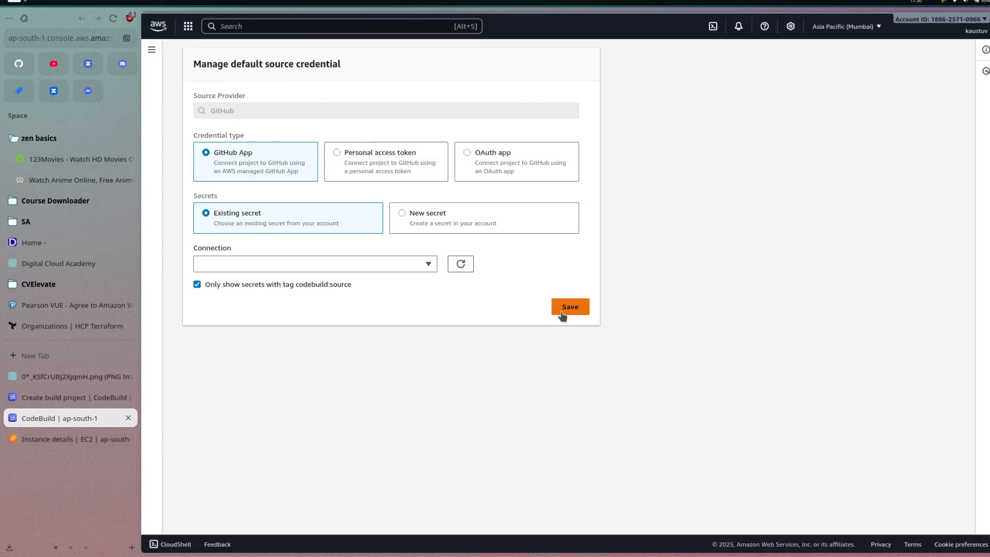
left_click(153, 57)
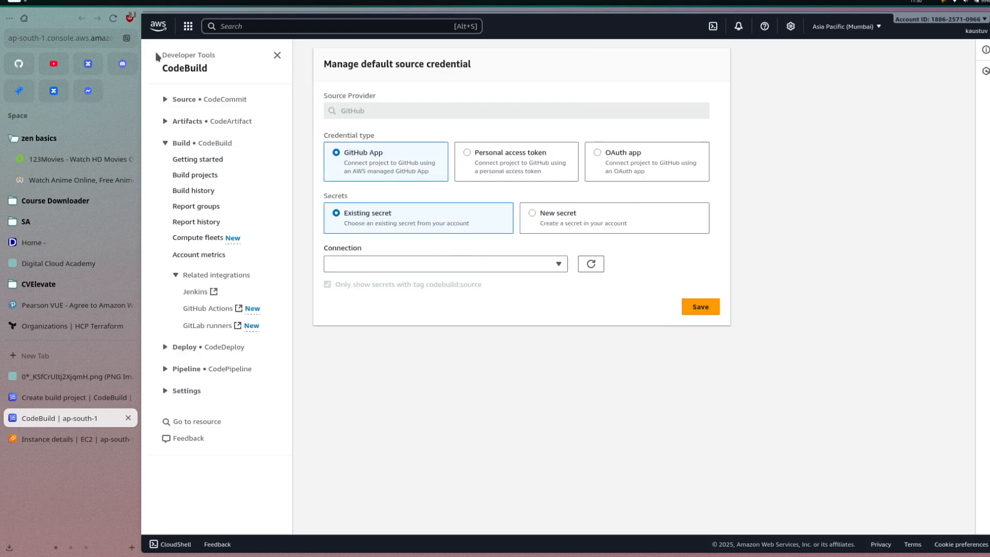
left_click(277, 56)
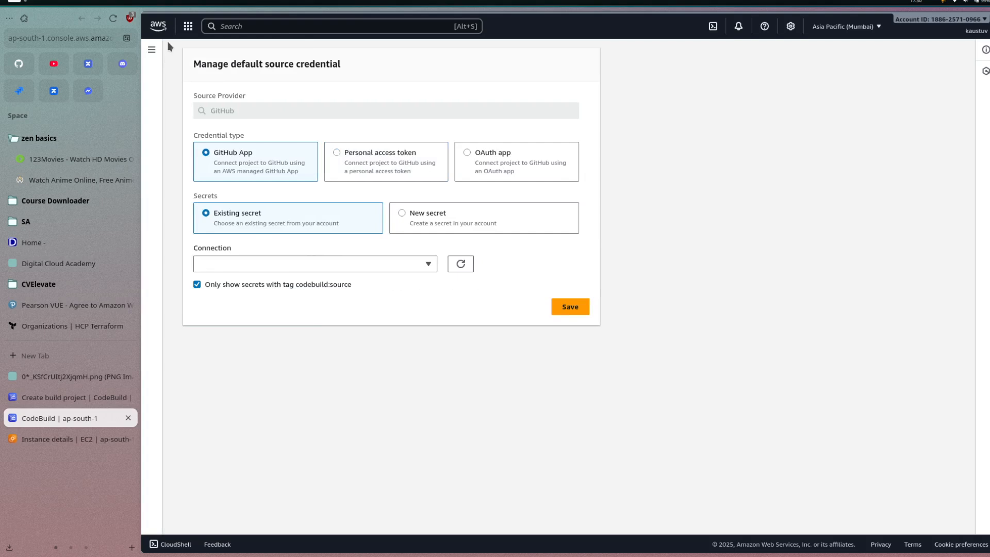
left_click(153, 49)
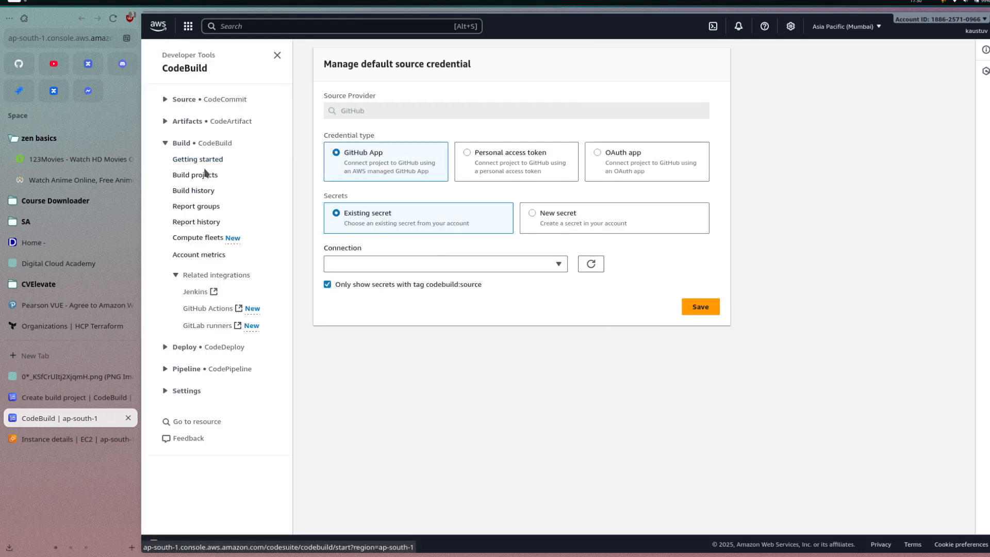
left_click(215, 159)
left_click(742, 169)
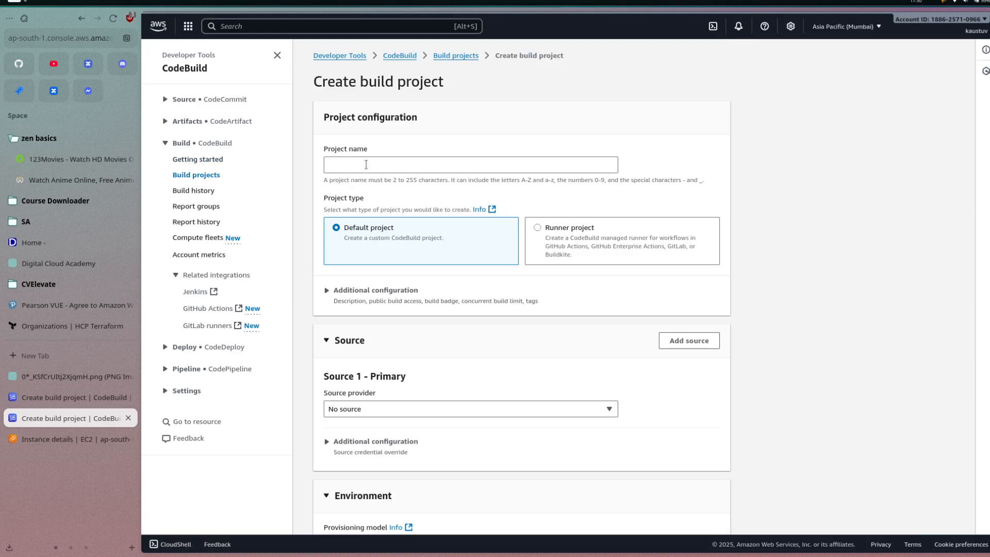
Name the new build project nodejs-app-build-v2.
left_click(384, 166)
type("nodejs-app-build")
type("-v")
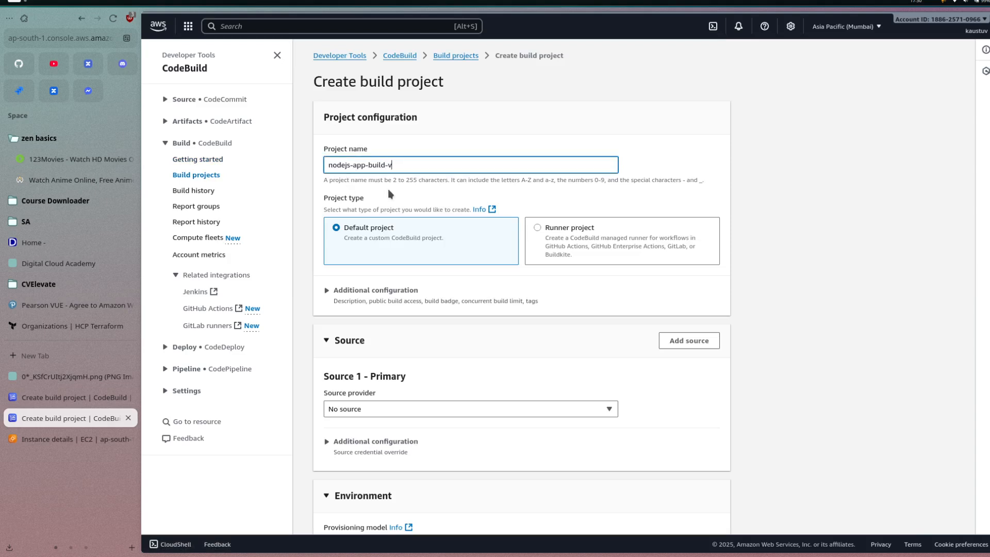
type("2")
scroll(513, 313, "down", 1)
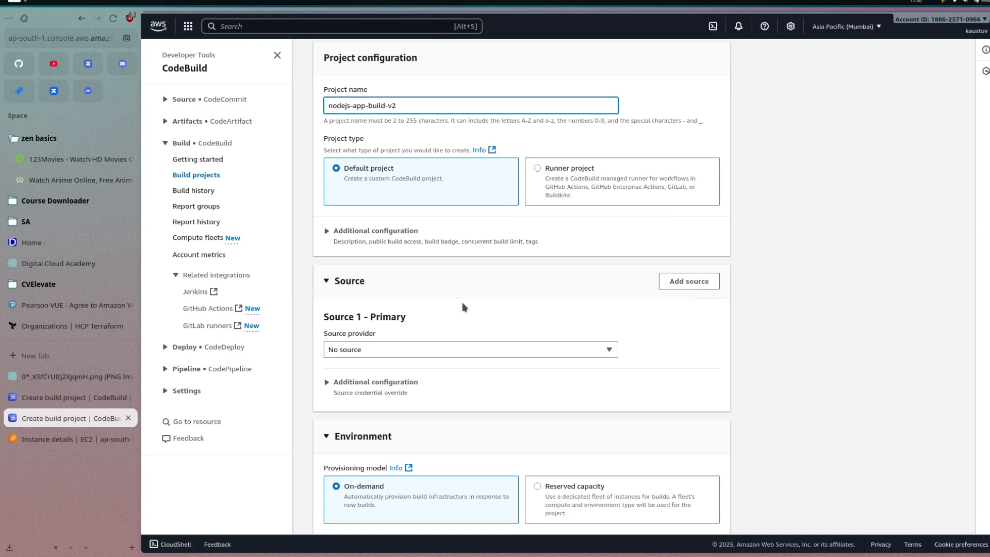
scroll(470, 319, "down", 1)
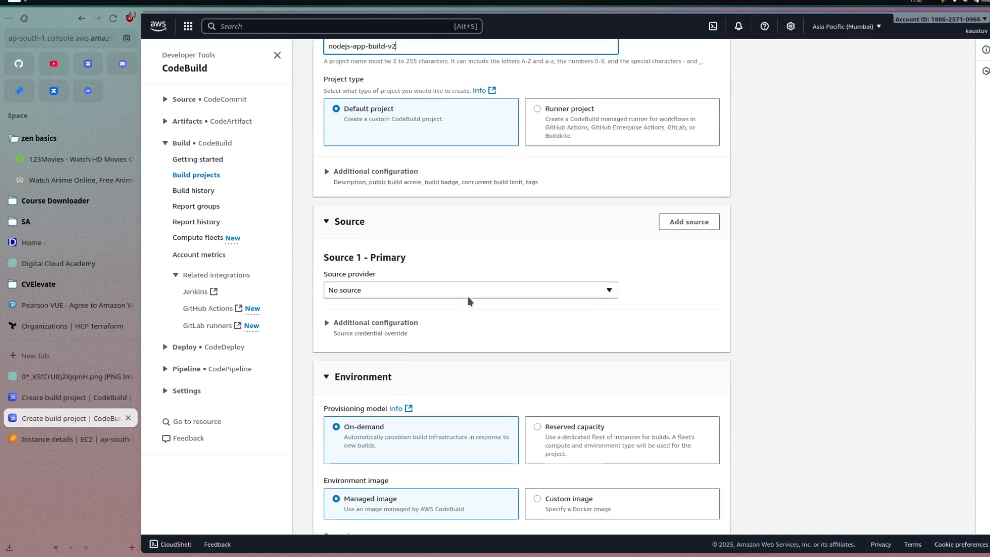
Set GitHub as the source provider and go to Manage account credentials.
left_click(478, 292)
left_click(409, 327)
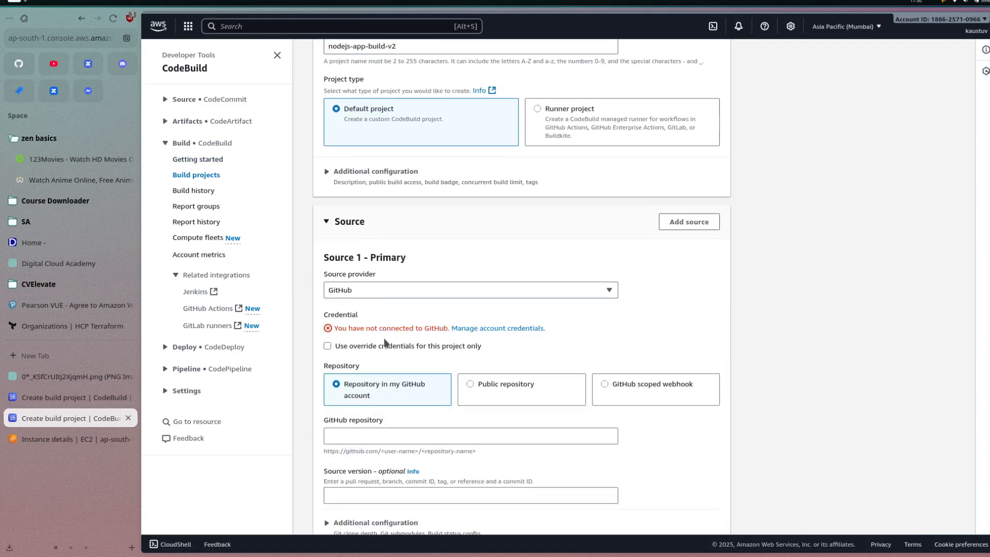
scroll(448, 328, "down", 1)
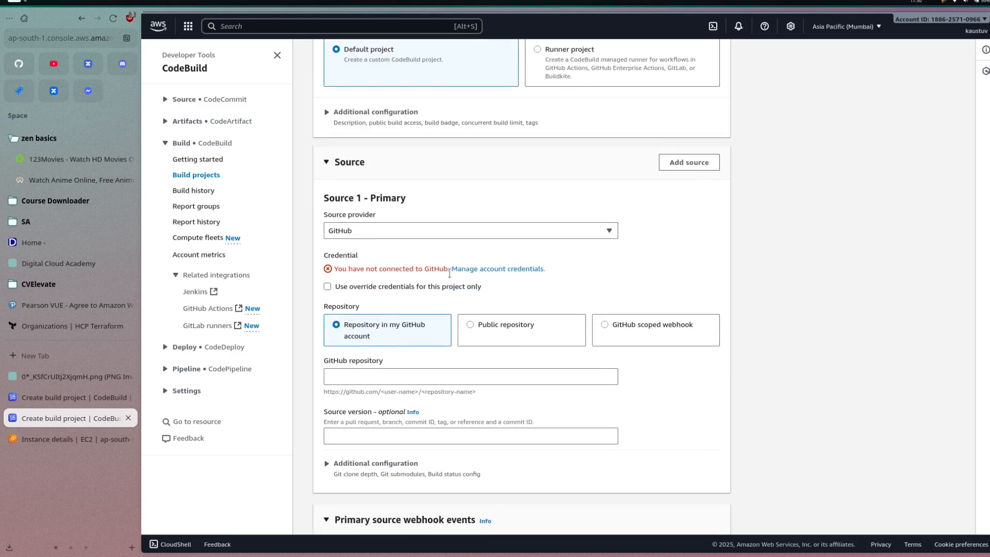
left_click(483, 269)
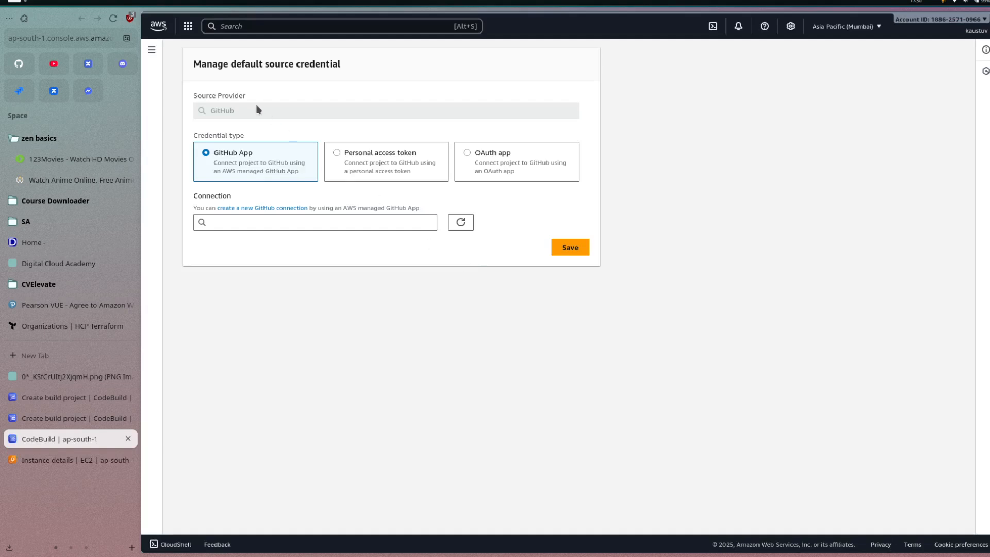
Review existing GitHub connections, then start creating a new connection.
left_click(370, 219)
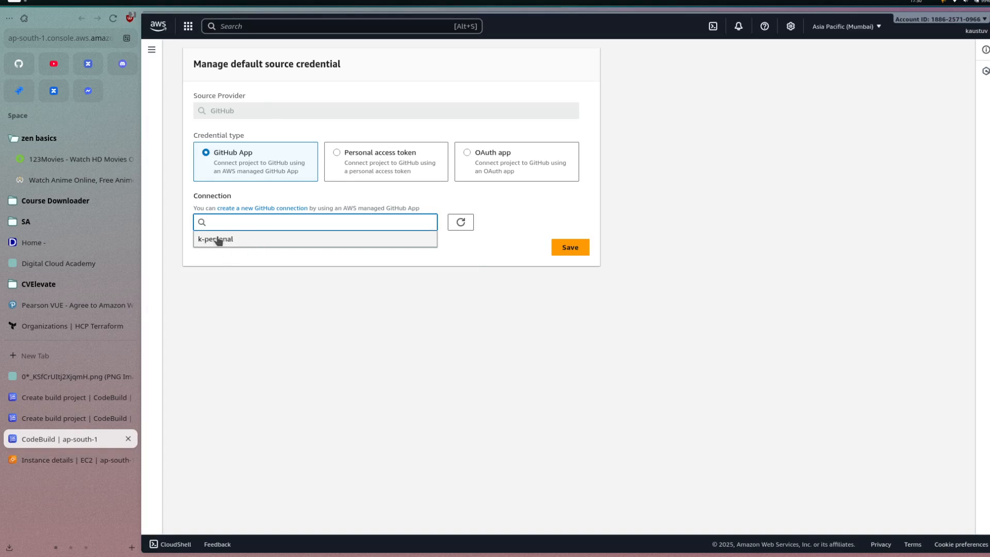
left_click(245, 273)
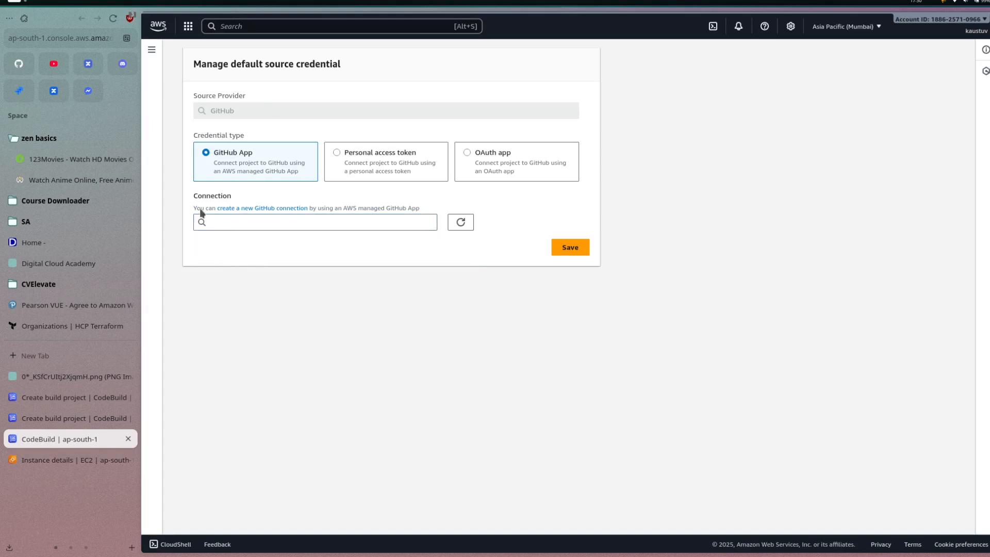
left_click(267, 212)
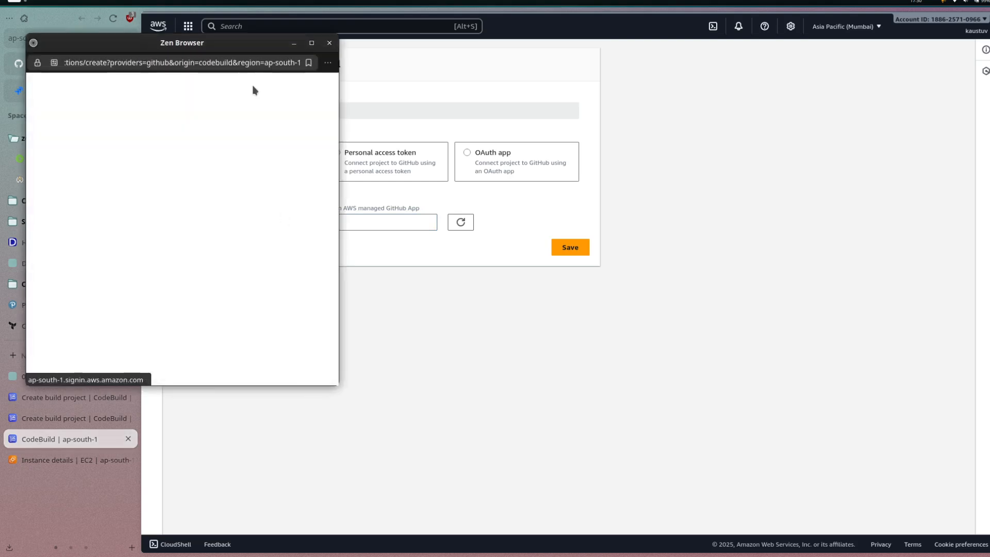
left_click_drag(236, 50, 541, 110)
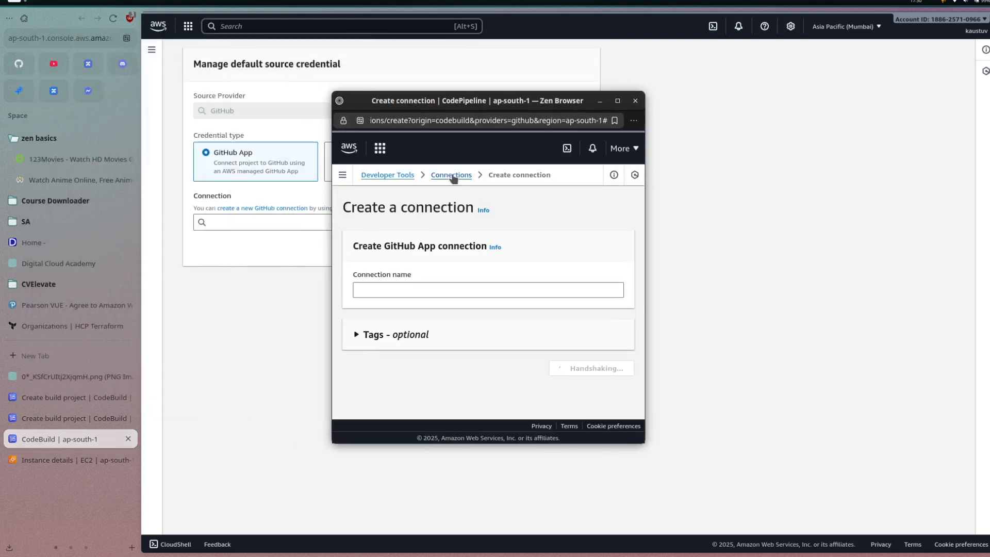
Name the connection connection-2, connect to GitHub, and choose Install a new app.
left_click(425, 293)
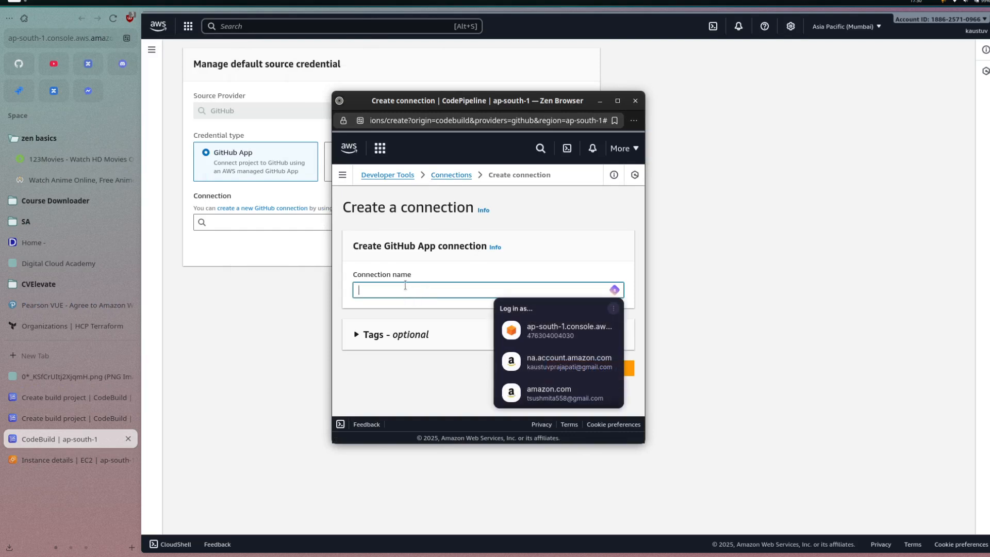
type("connecti")
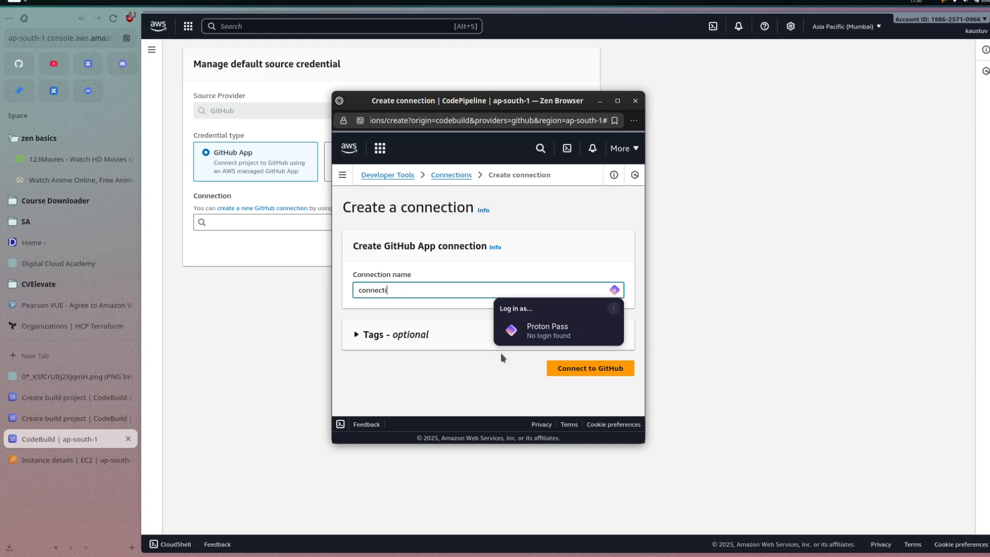
type("on-2")
left_click(368, 334)
left_click(367, 334)
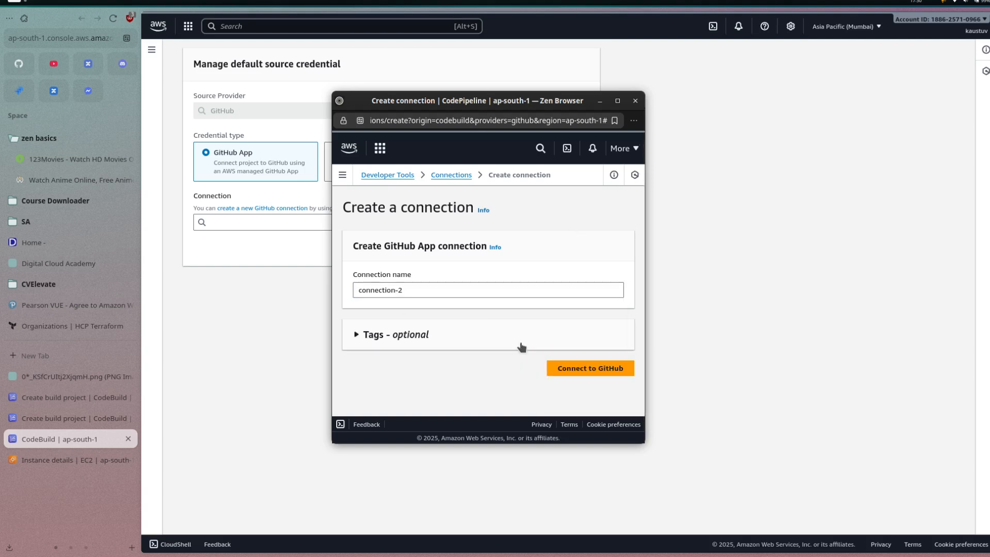
left_click(596, 376)
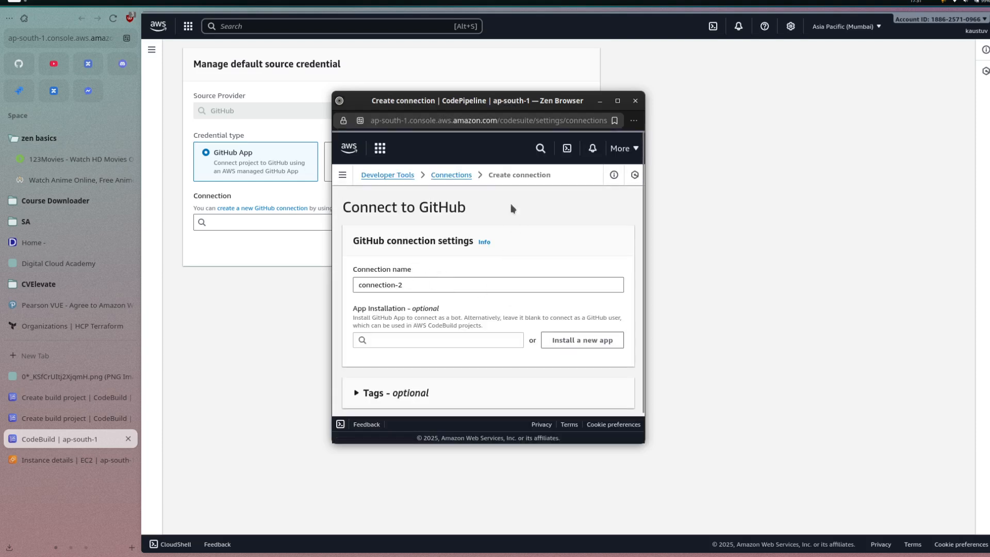
scroll(470, 253, "down", 1)
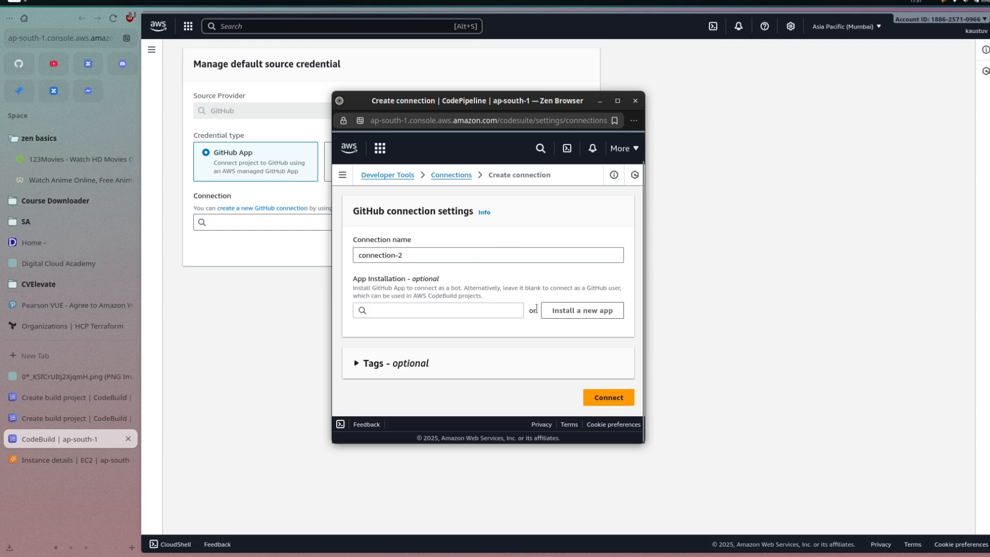
left_click(585, 312)
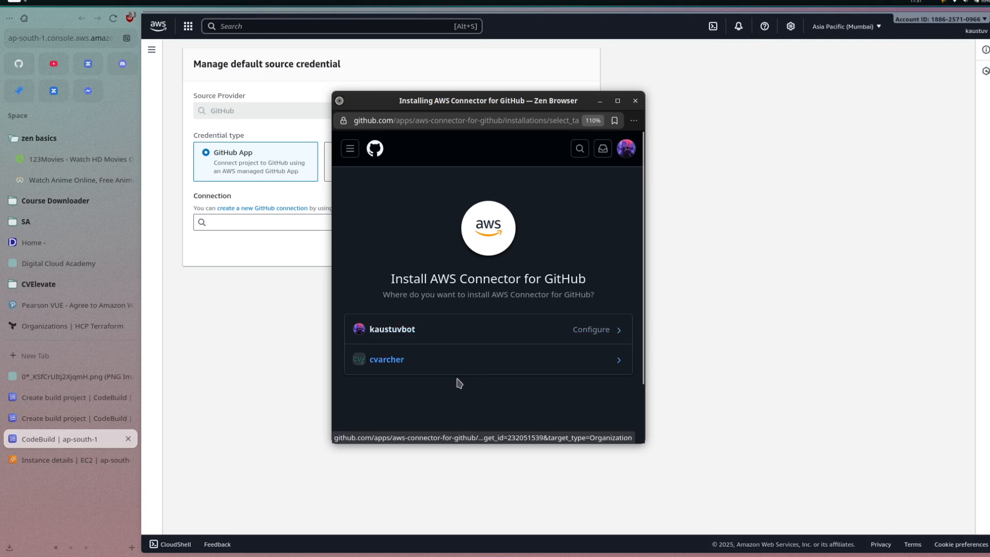
Install on the personal account and verify identity with the emailed verification code.
left_click(475, 336)
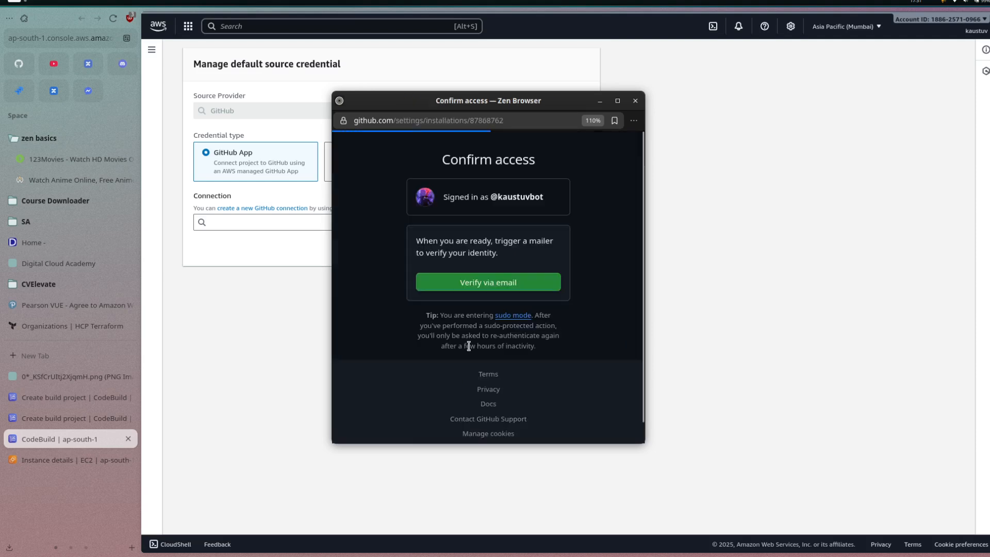
left_click(490, 284)
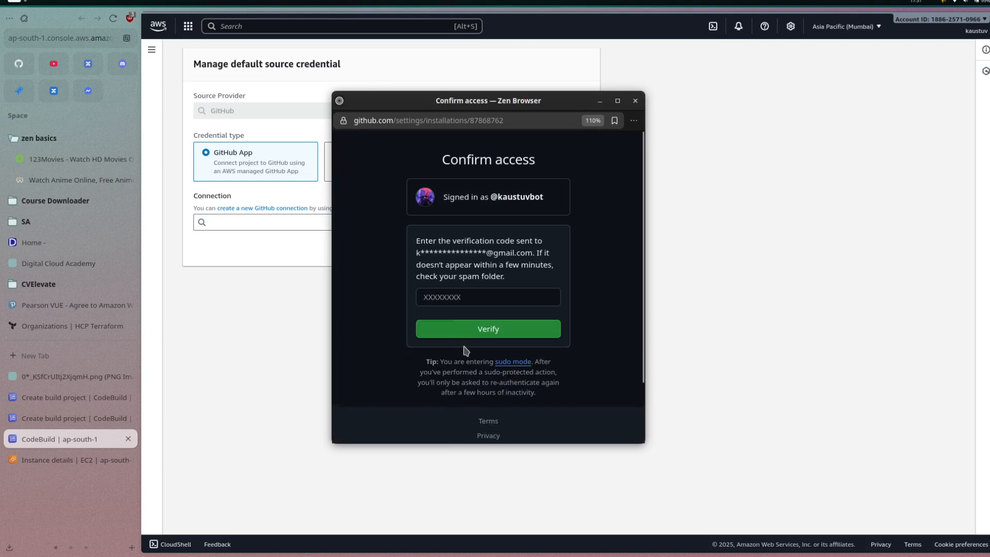
left_click(474, 297)
key("alt+Tab")
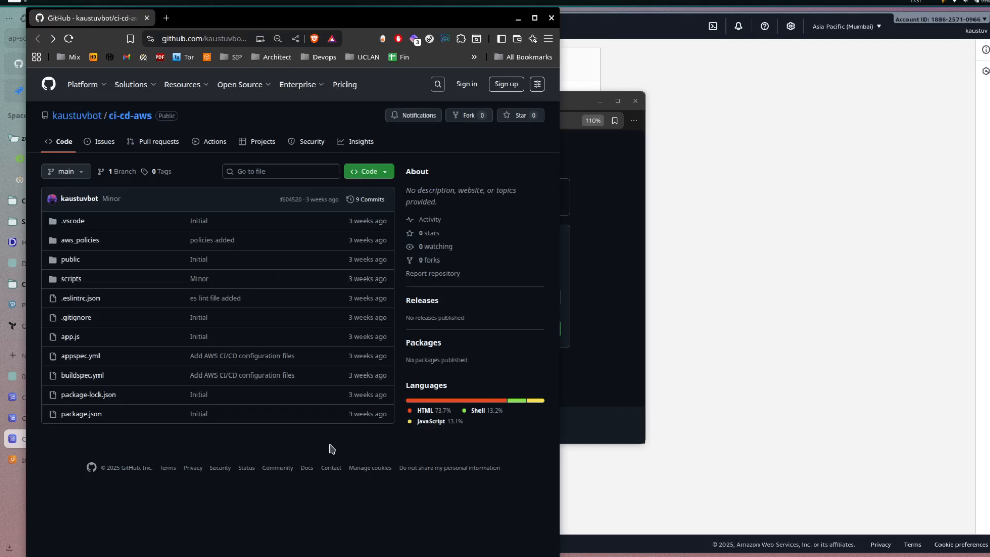
left_click(126, 57)
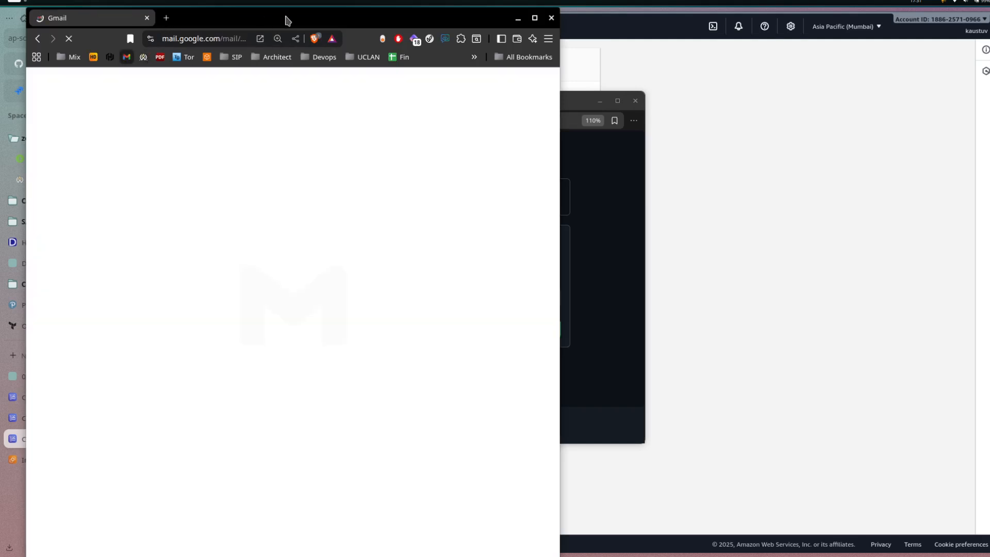
key("alt+Tab")
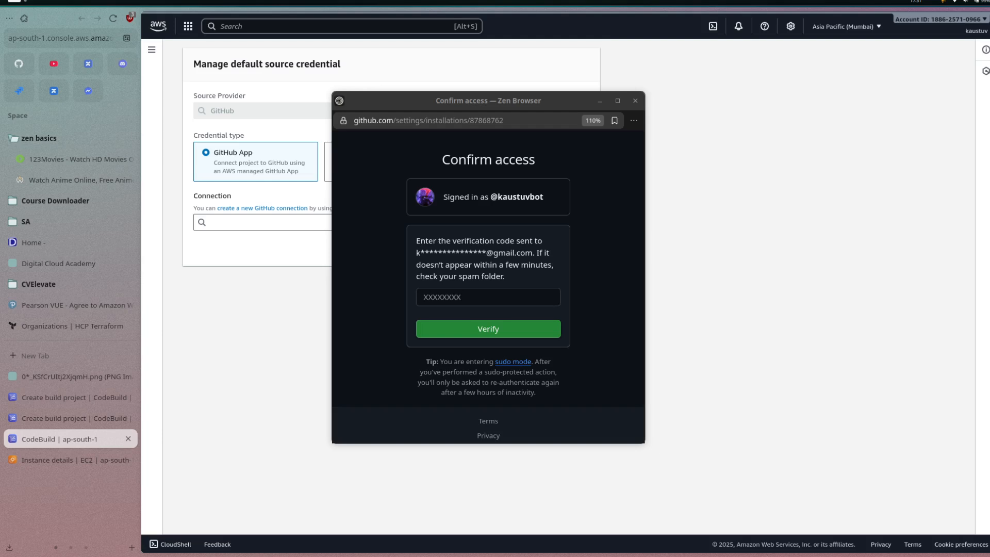
left_click(519, 295)
left_click(507, 327)
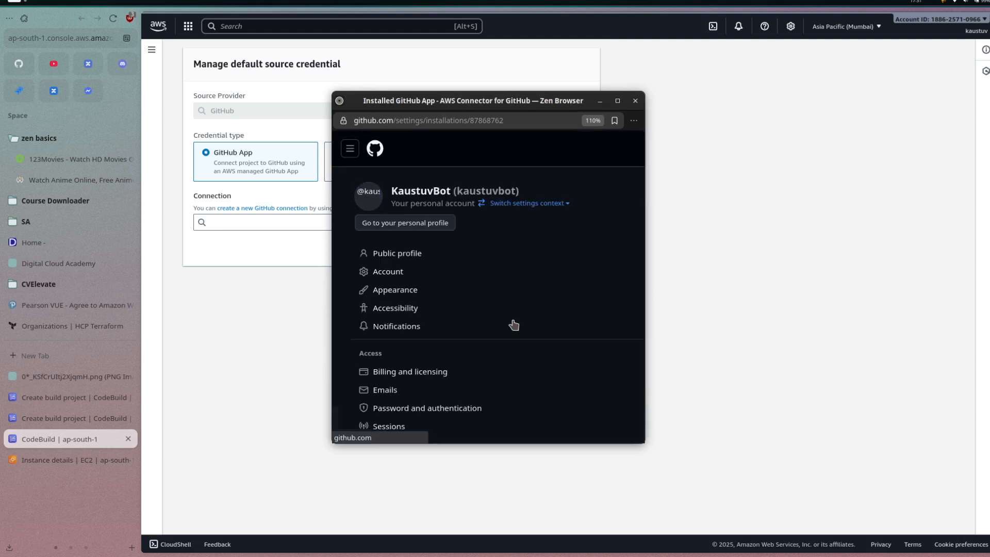
Grant the AWS Connector access to All repositories and save.
scroll(593, 301, "down", 3)
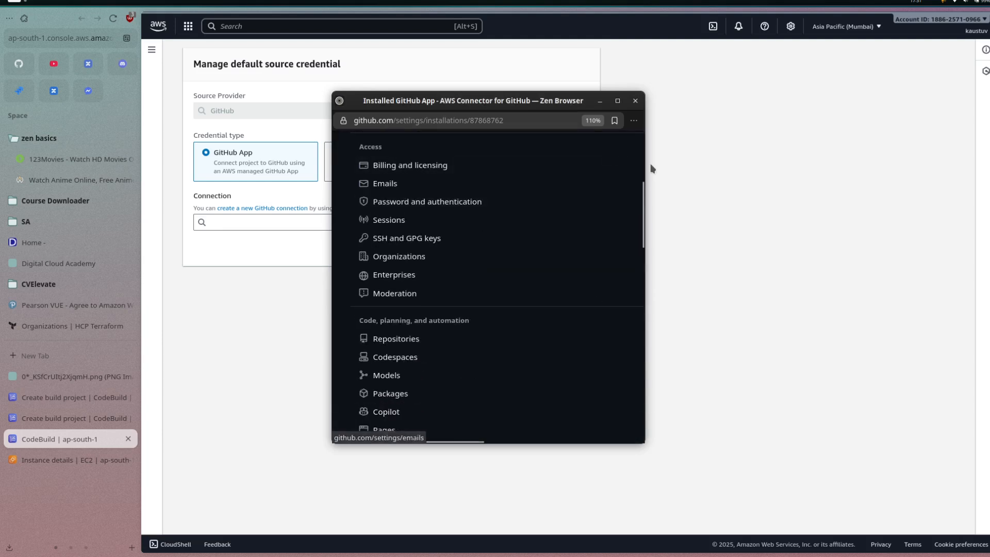
left_click(618, 101)
scroll(443, 247, "up", 4)
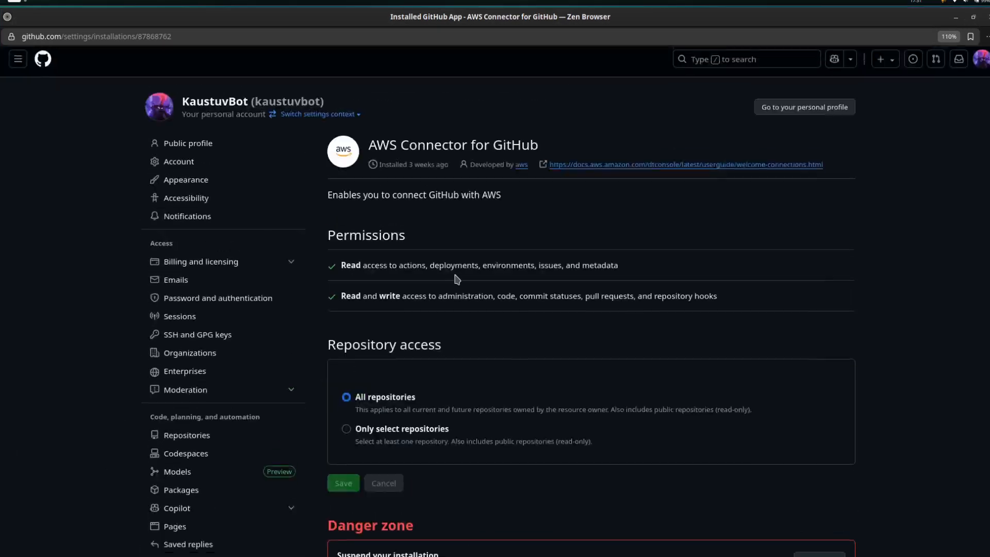
scroll(544, 244, "down", 2)
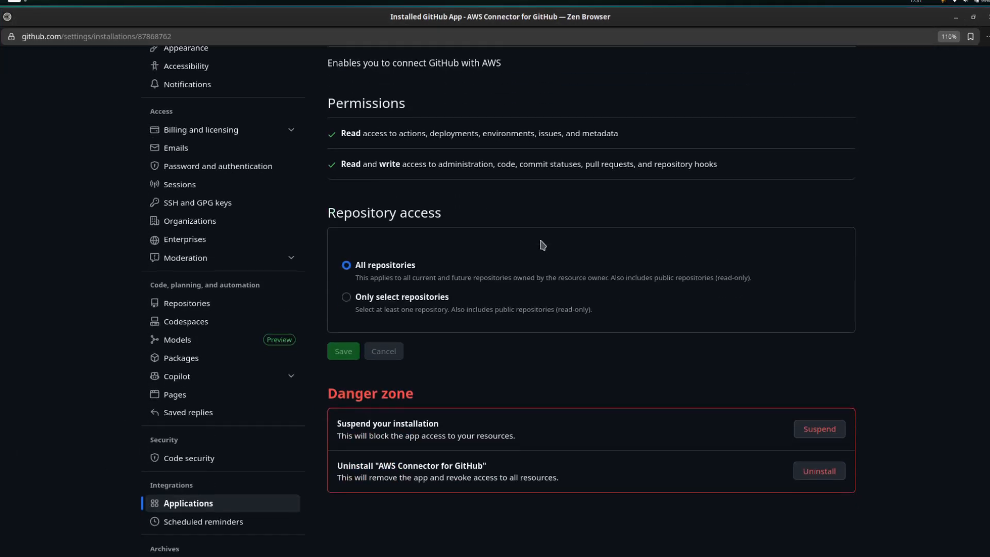
scroll(444, 300, "up", 3)
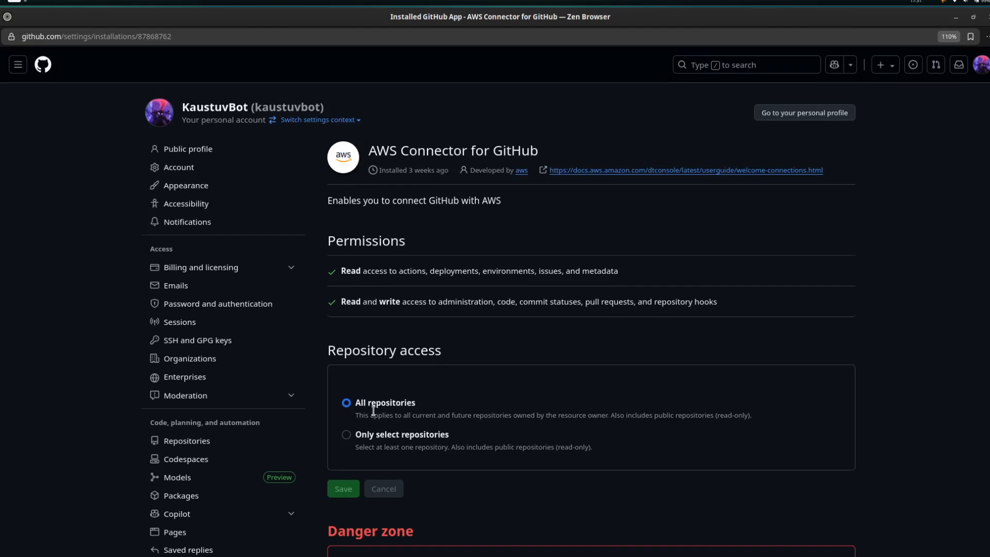
scroll(380, 402, "down", 2)
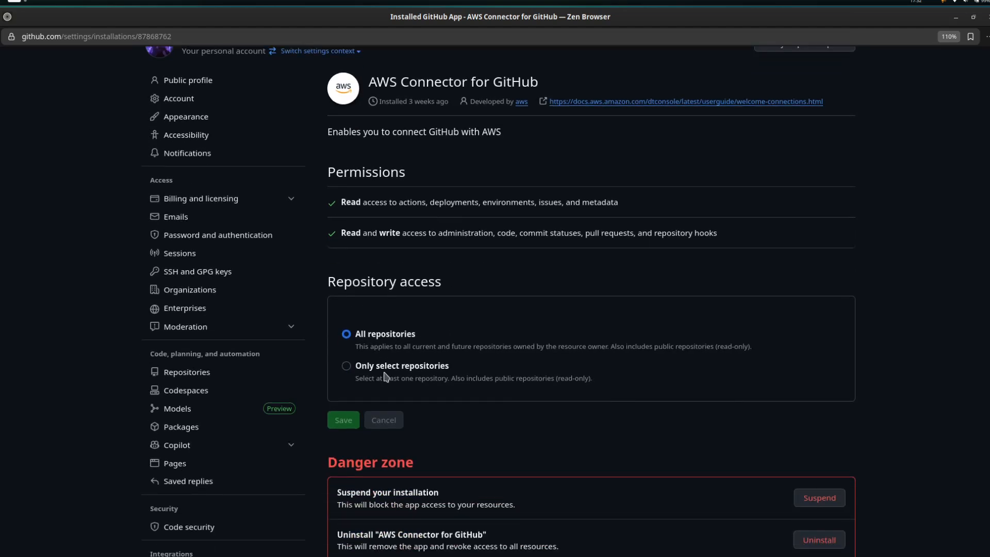
left_click(394, 367)
left_click(407, 399)
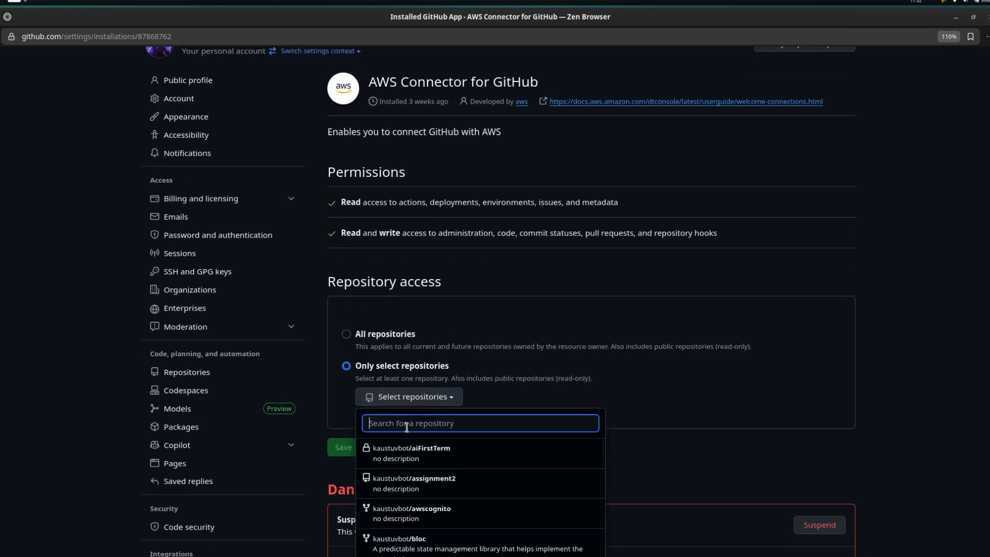
left_click(516, 398)
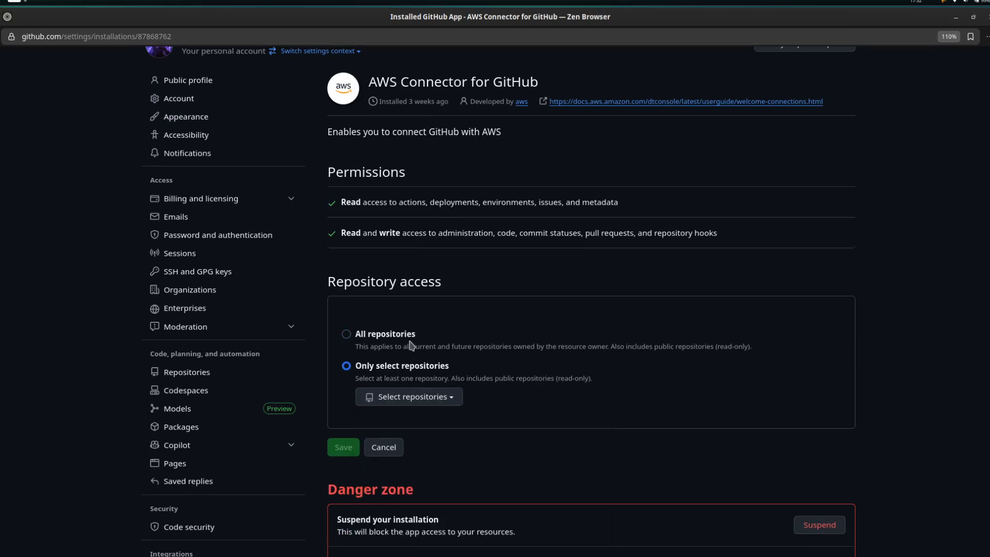
left_click(373, 338)
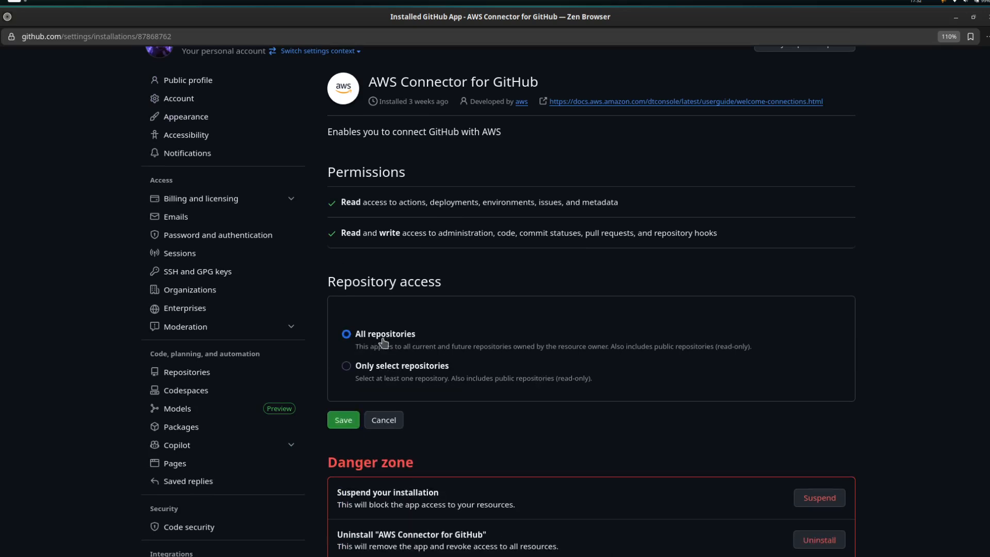
left_click(340, 421)
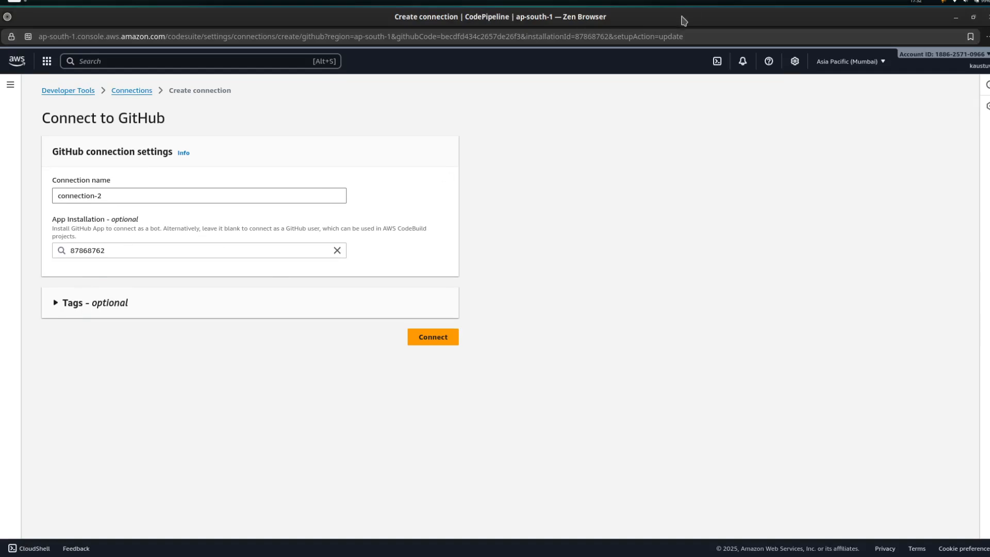
Create connection-2, refresh the connection list, select connection-2, and save it as default credential.
left_click(451, 336)
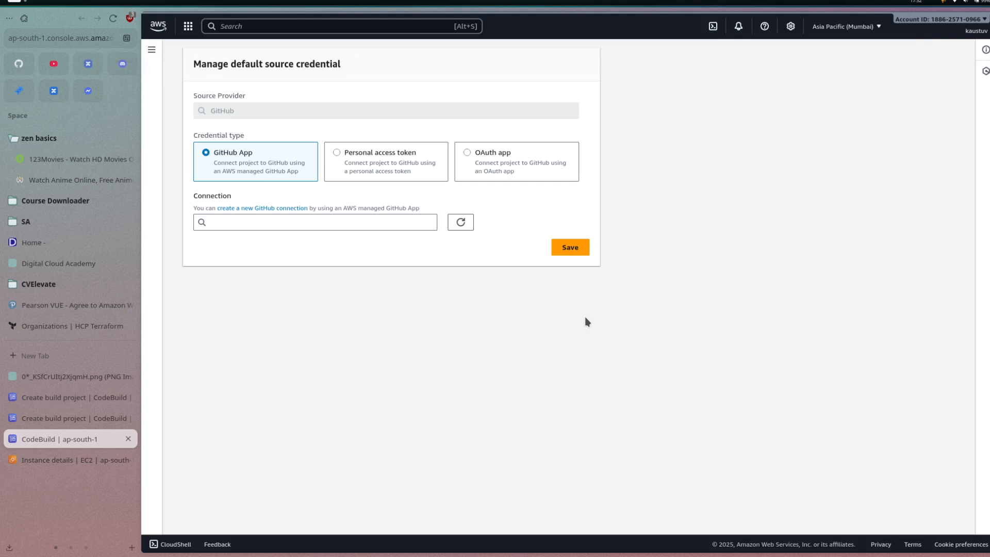
left_click(462, 223)
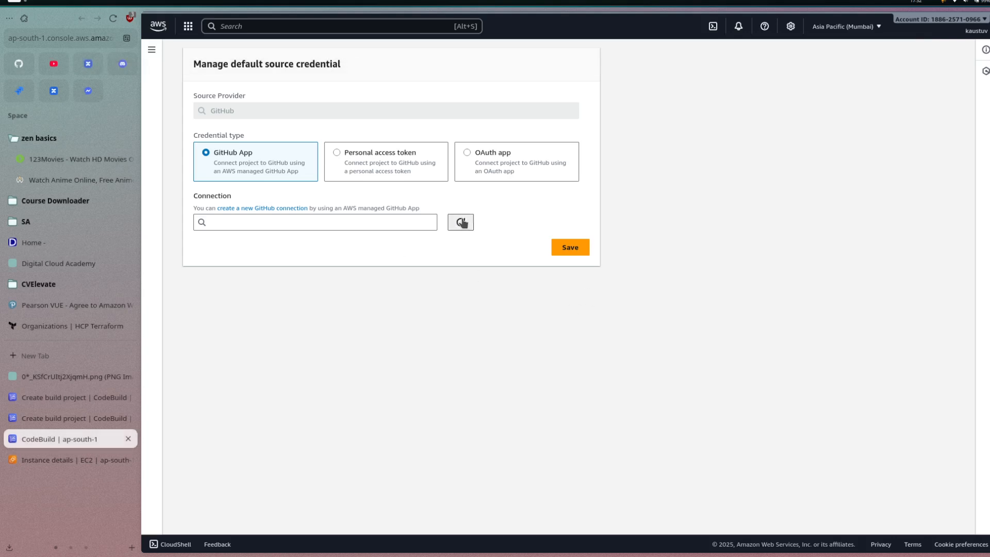
left_click(424, 222)
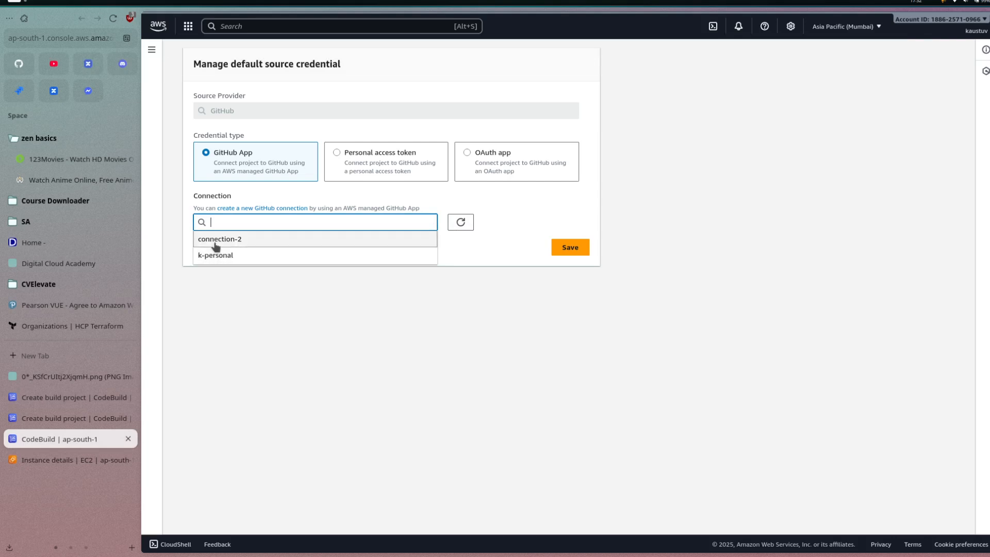
left_click(215, 244)
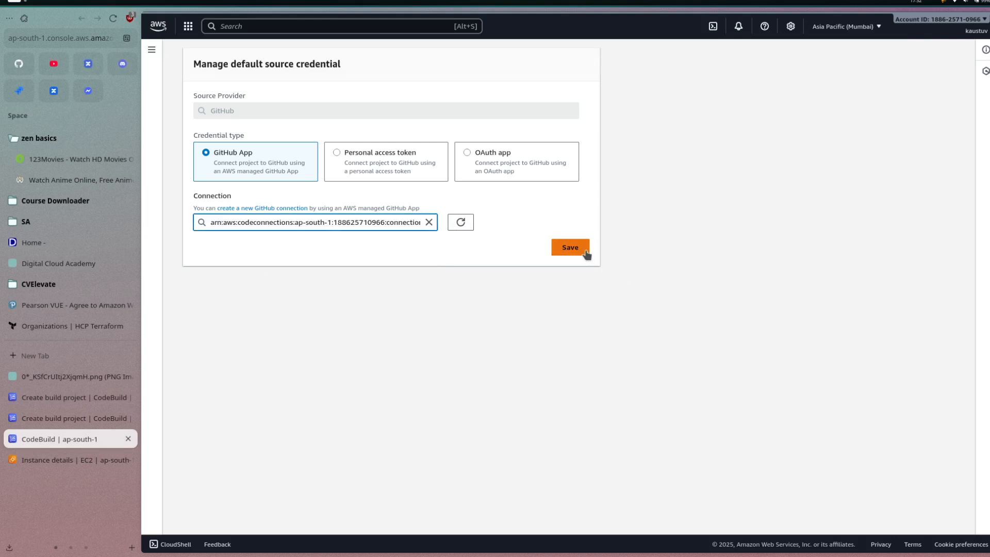
left_click(586, 253)
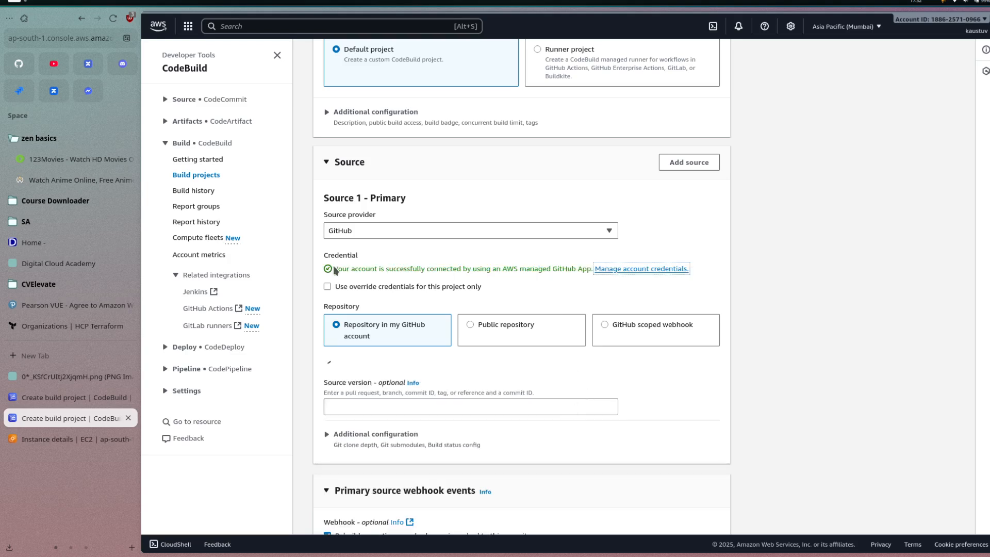
Pick ci-cd-aws from the Repository list as the build source.
left_click_drag(337, 268, 412, 268)
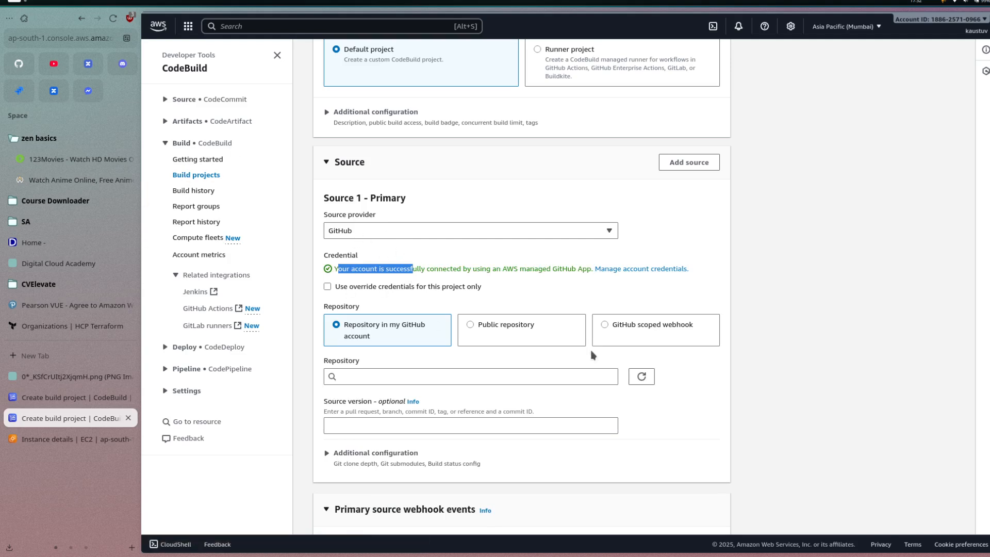
left_click(361, 375)
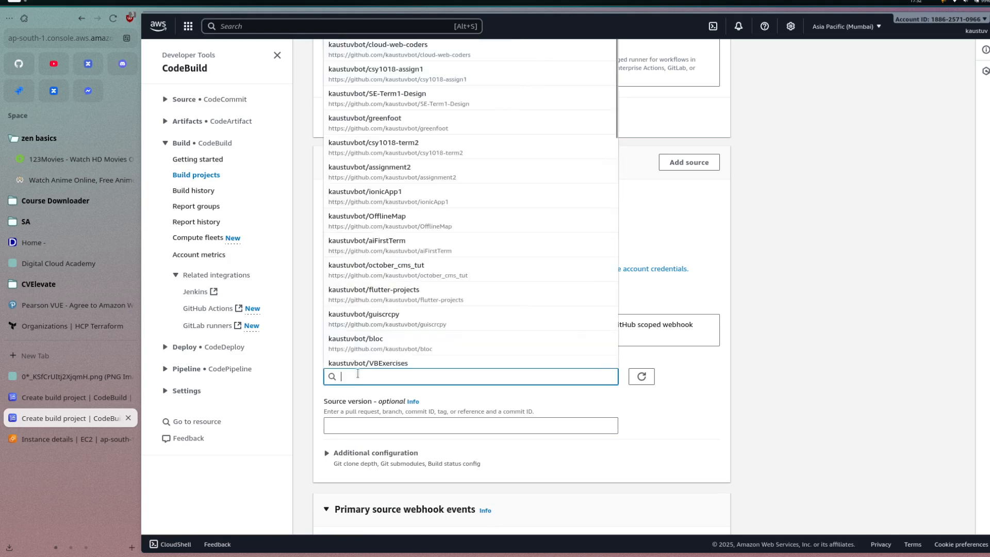
scroll(397, 310, "up", 3)
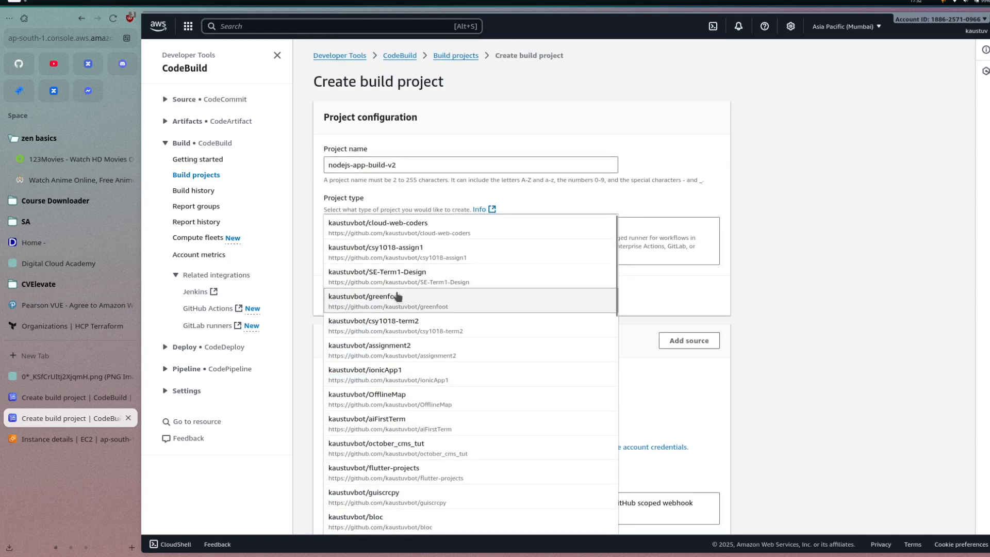
scroll(459, 397, "down", 10)
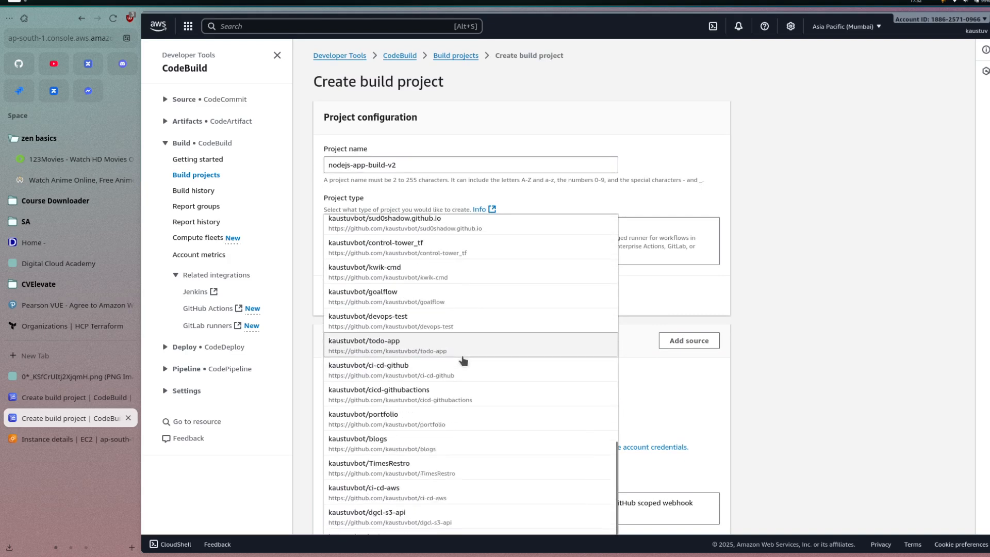
scroll(453, 382, "up", 8)
scroll(714, 295, "down", 3)
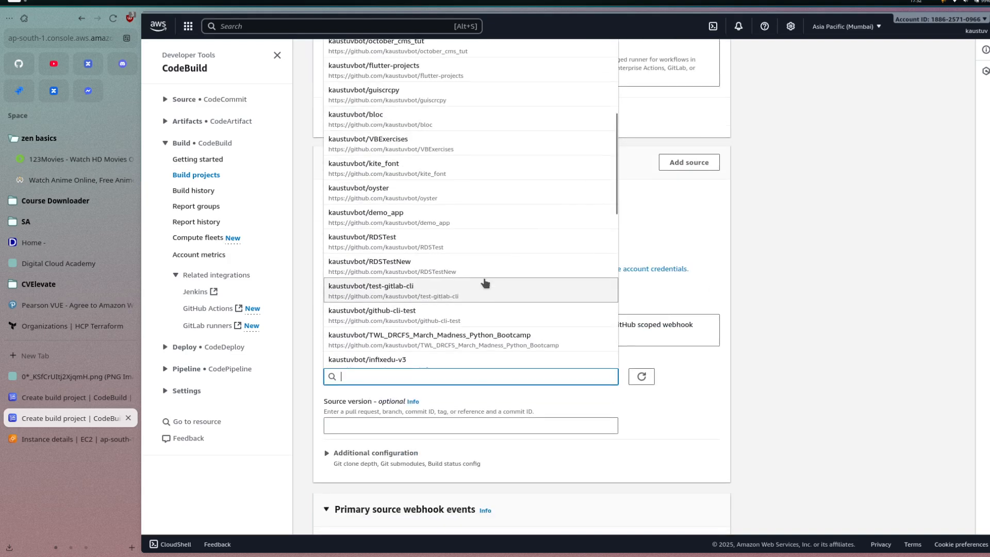
scroll(493, 281, "up", 3)
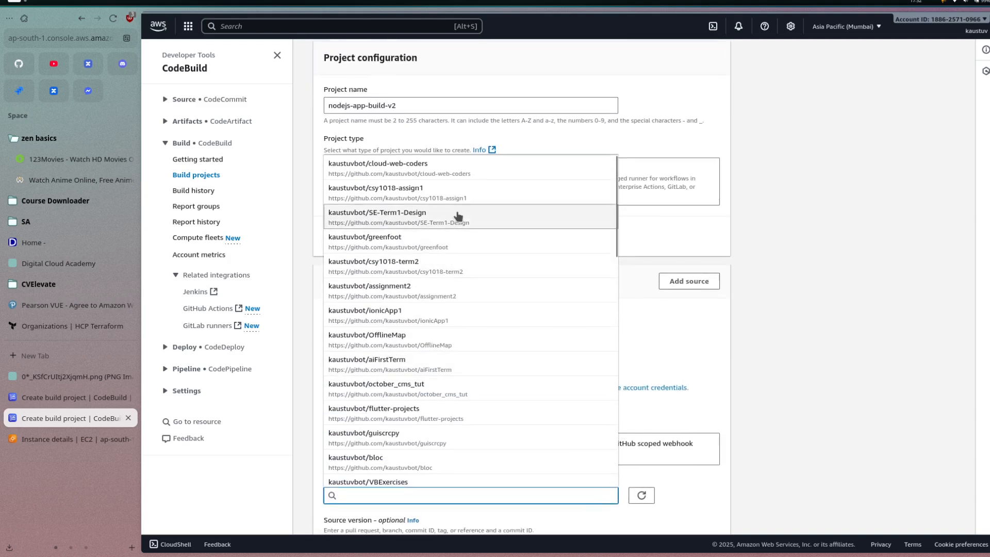
scroll(492, 307, "down", 10)
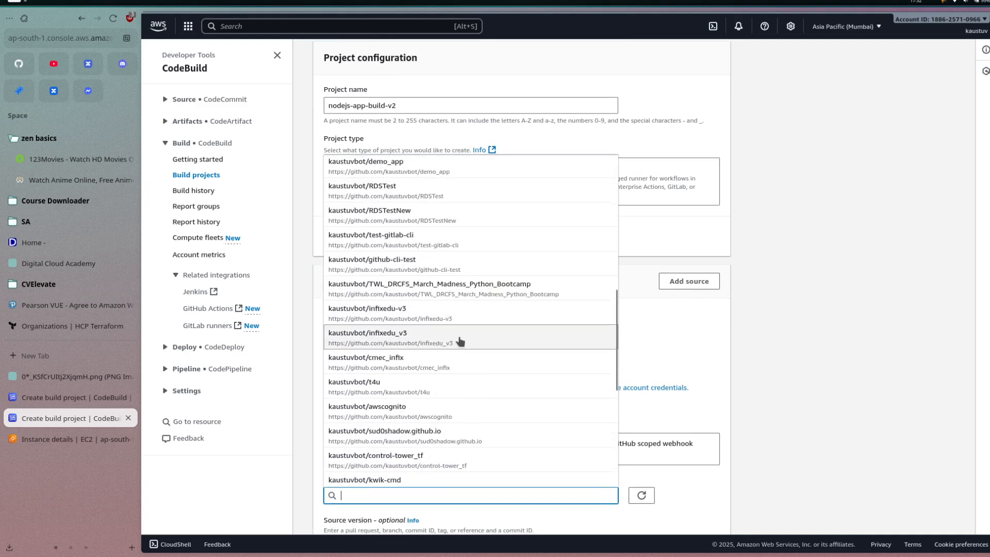
scroll(457, 342, "down", 3)
scroll(443, 394, "down", 2)
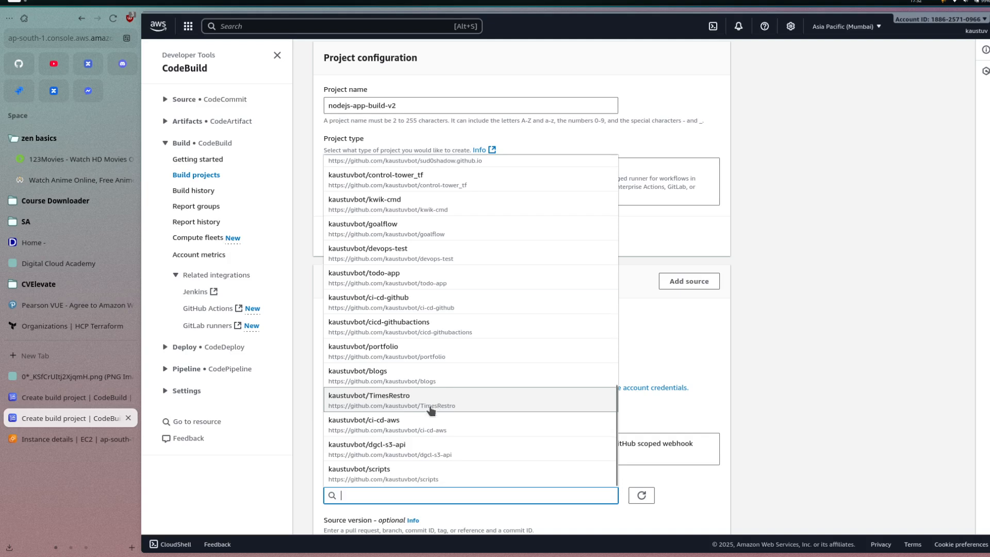
left_click(356, 429)
Mark the ci-cd-aws name in the repository URL and switch to the setup notes.
scroll(464, 407, "down", 2)
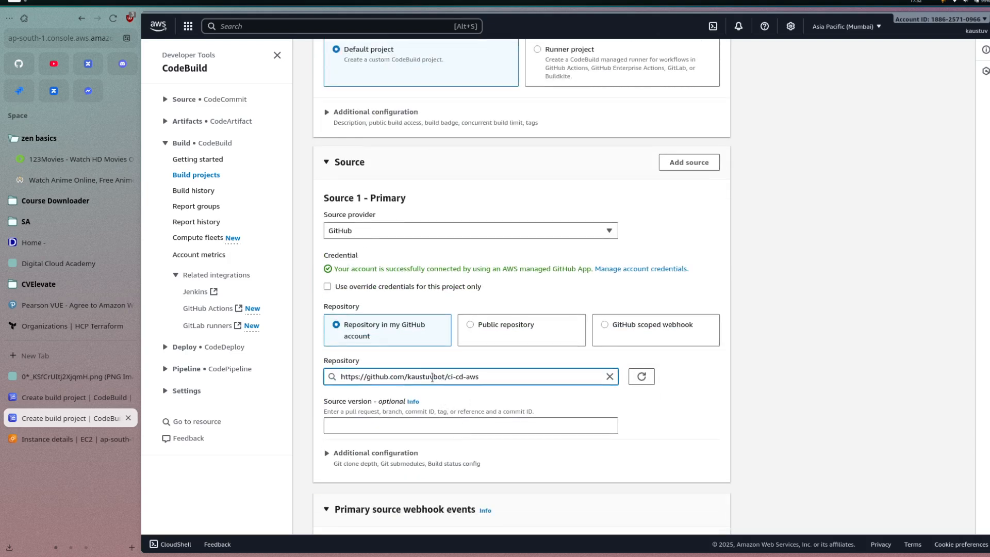
left_click_drag(447, 377, 489, 376)
key("alt+Tab")
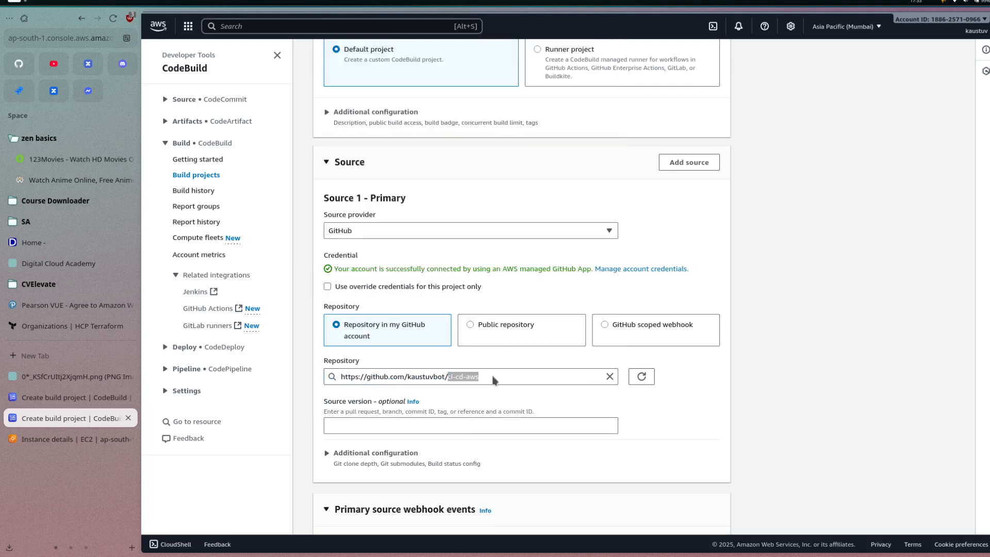
Compare the Notion CI/CD AWS notes and the ci-cd-aws GitHub page URL, then return to CodeBuild.
scroll(555, 393, "up", 15)
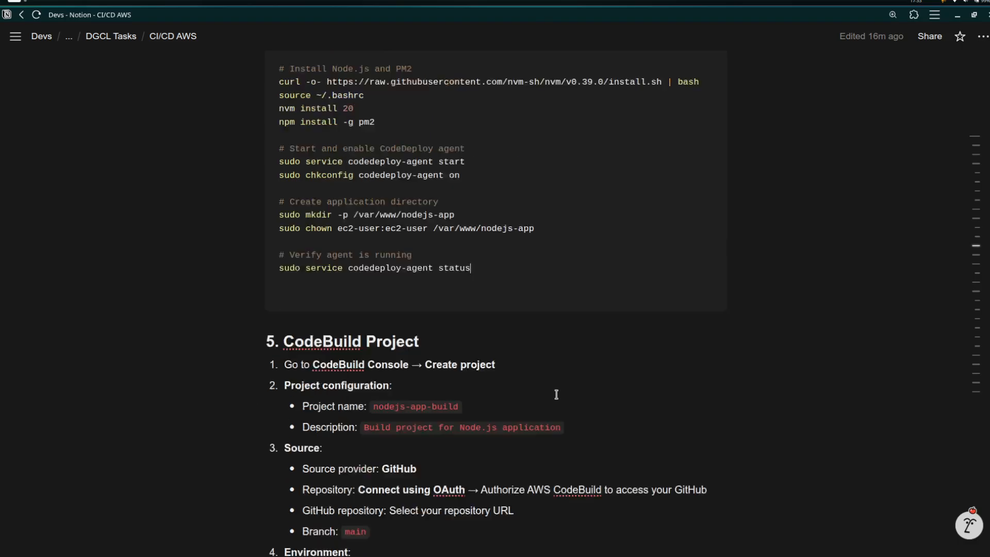
scroll(557, 316, "up", 15)
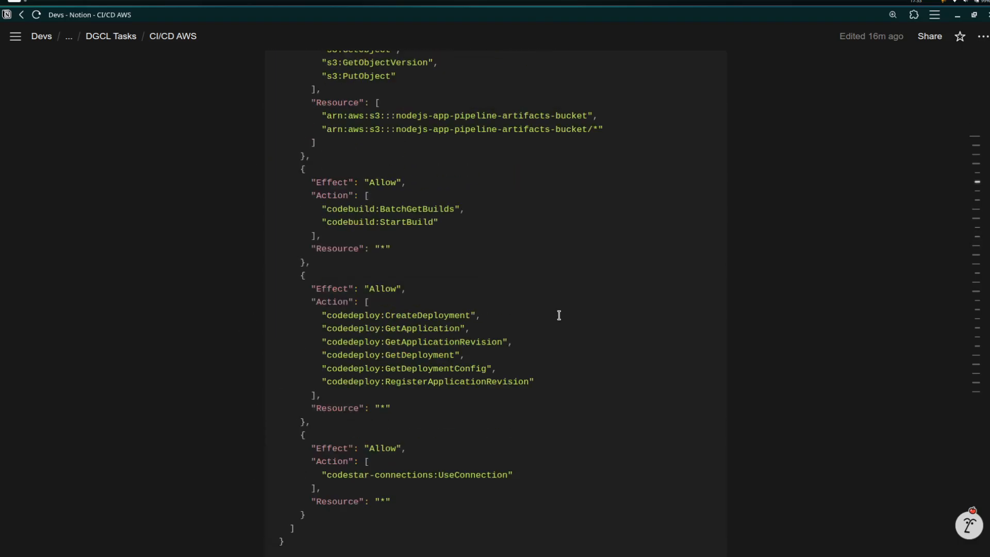
scroll(522, 250, "up", 5)
scroll(363, 207, "down", 5)
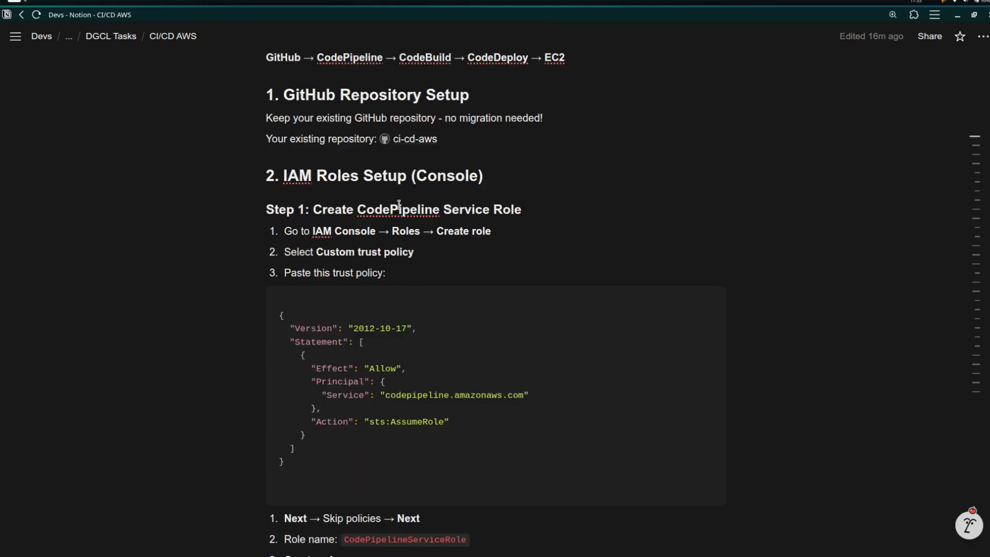
scroll(404, 143, "down", 20)
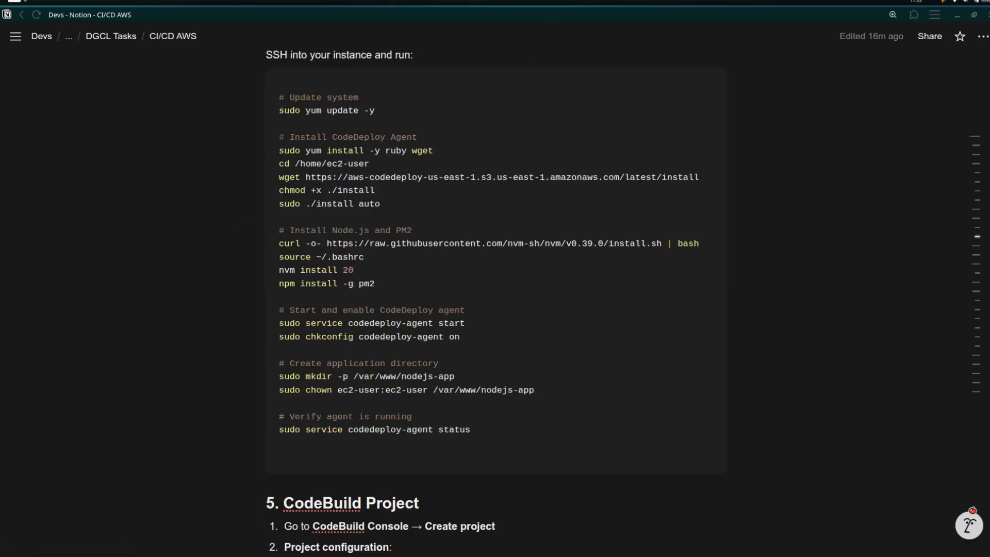
left_click_drag(989, 103, 707, 2)
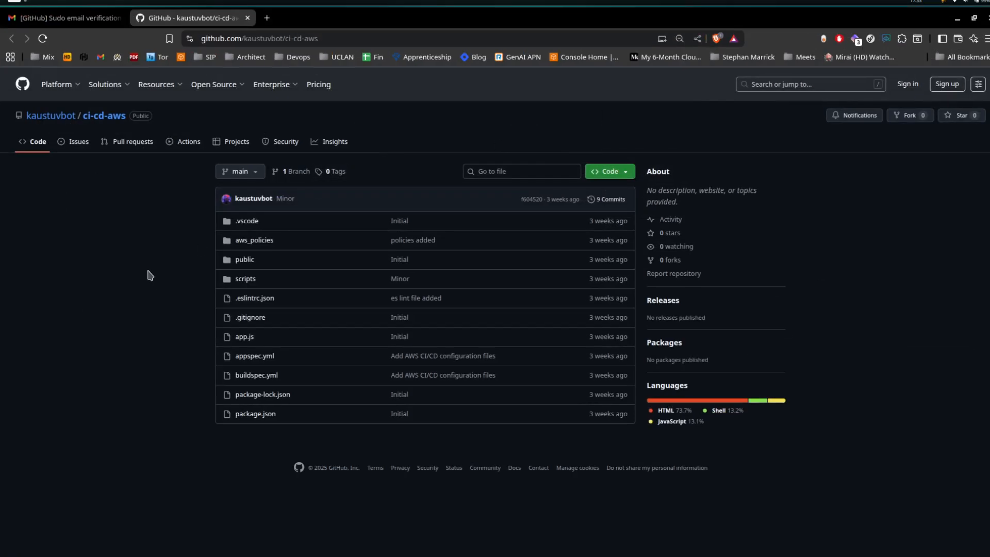
left_click(332, 38)
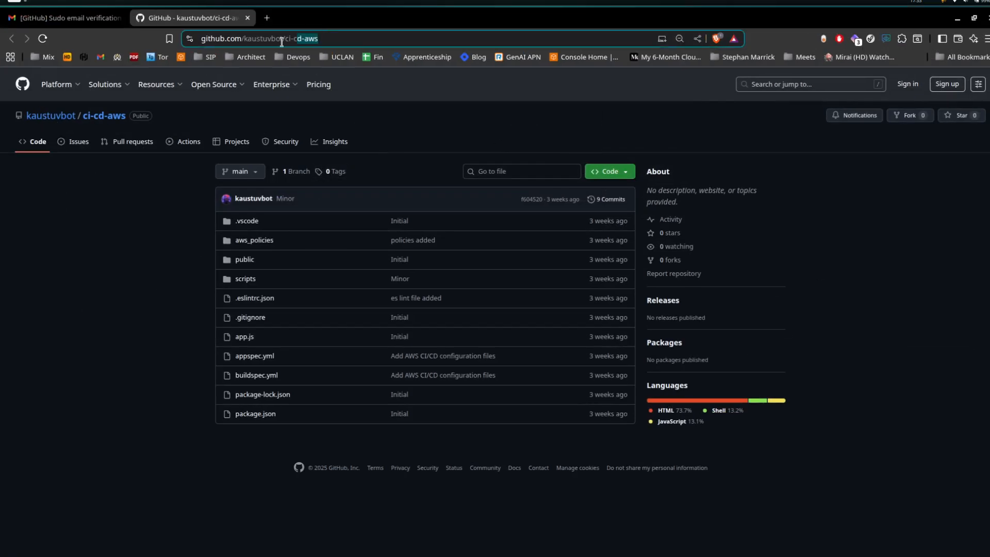
mouse_move(272, 84)
key("alt+Tab")
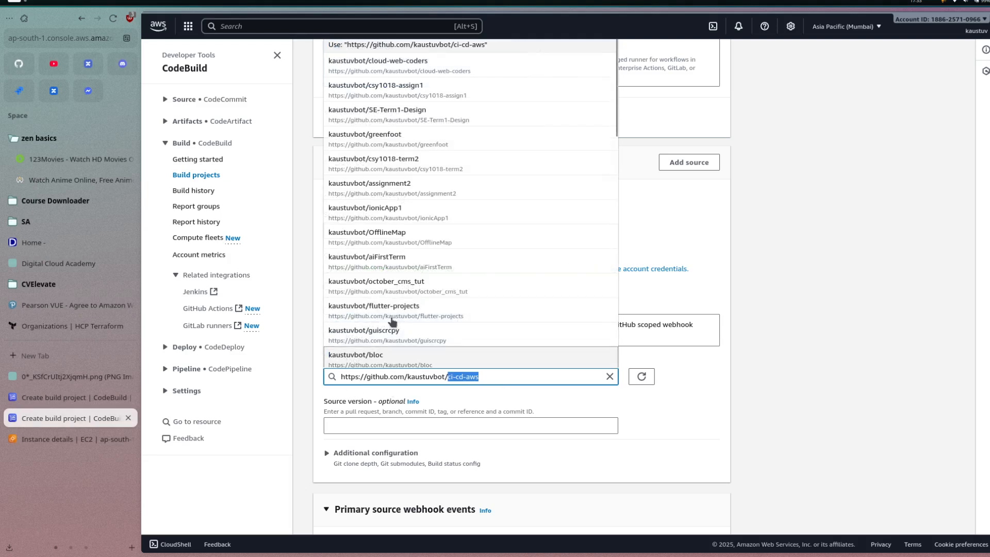
left_click(732, 337)
left_click_drag(352, 381, 503, 372)
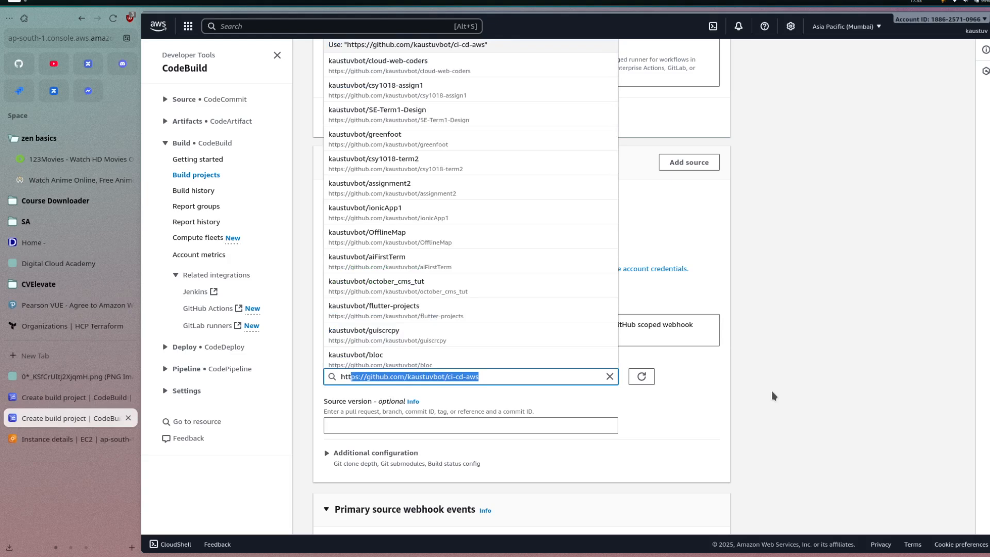
left_click(603, 376)
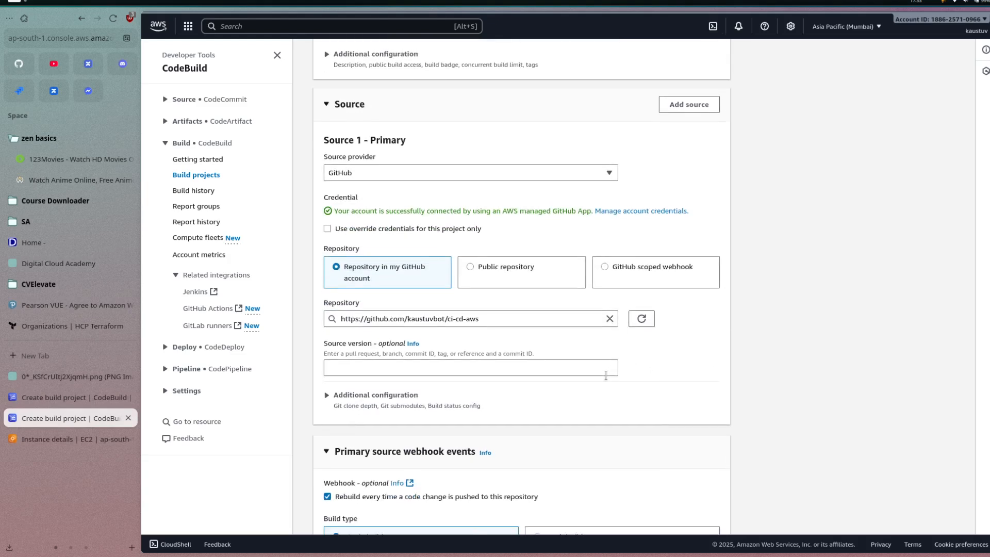
scroll(515, 336, "down", 5)
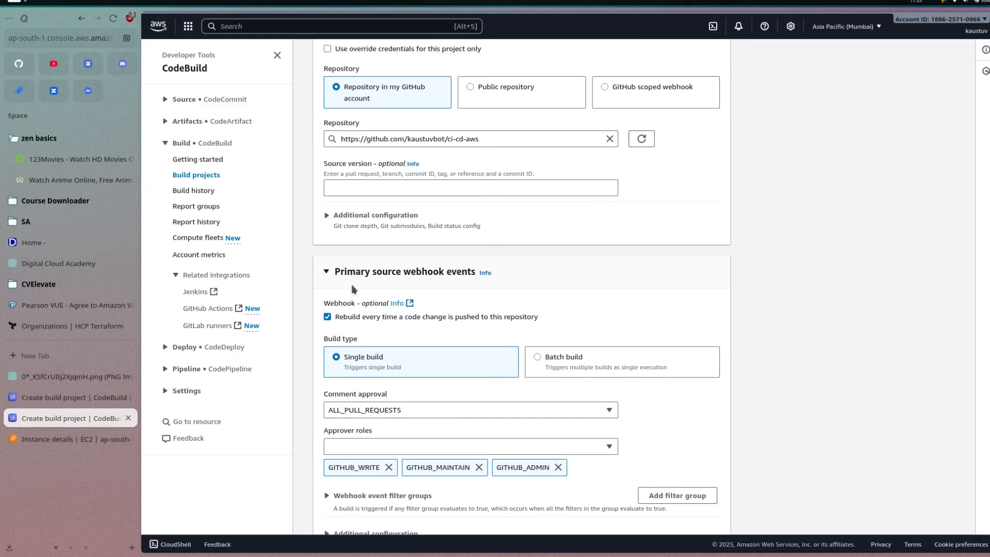
scroll(434, 282, "down", 2)
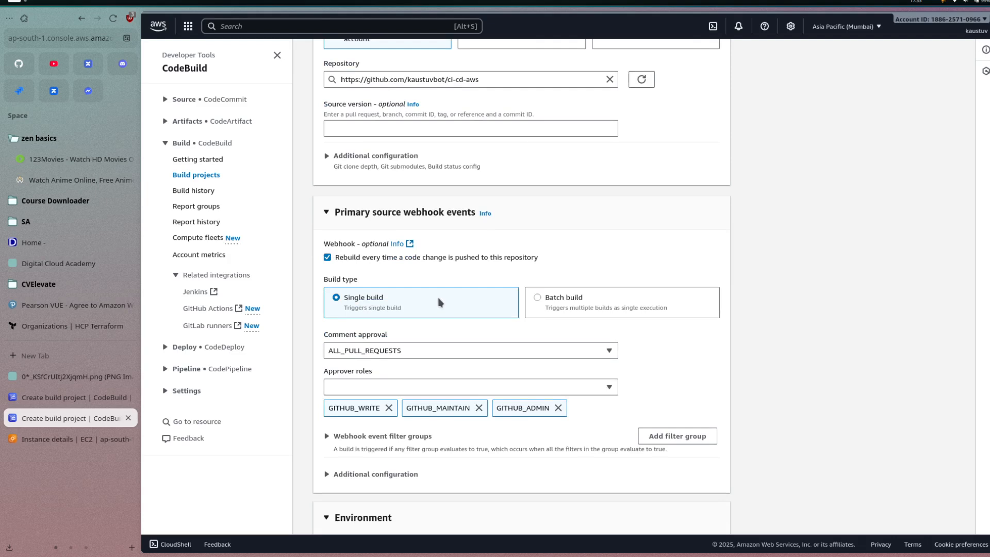
left_click(383, 162)
left_click(394, 162)
scroll(461, 335, "down", 3)
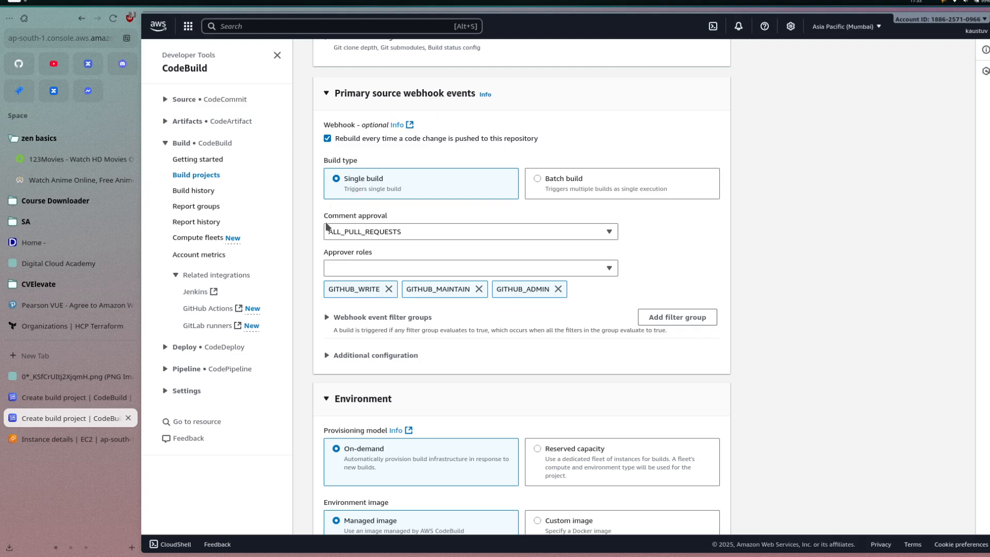
left_click(405, 238)
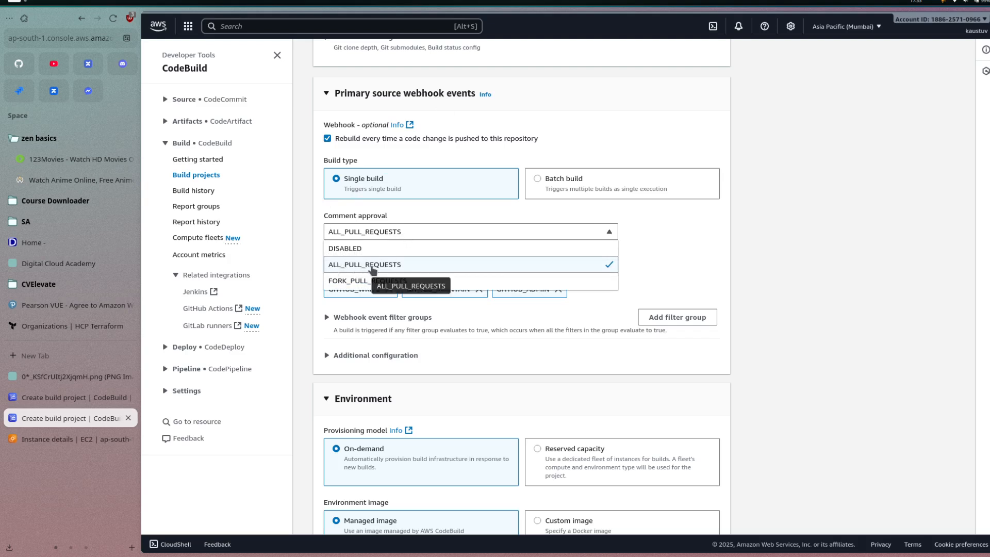
left_click(372, 266)
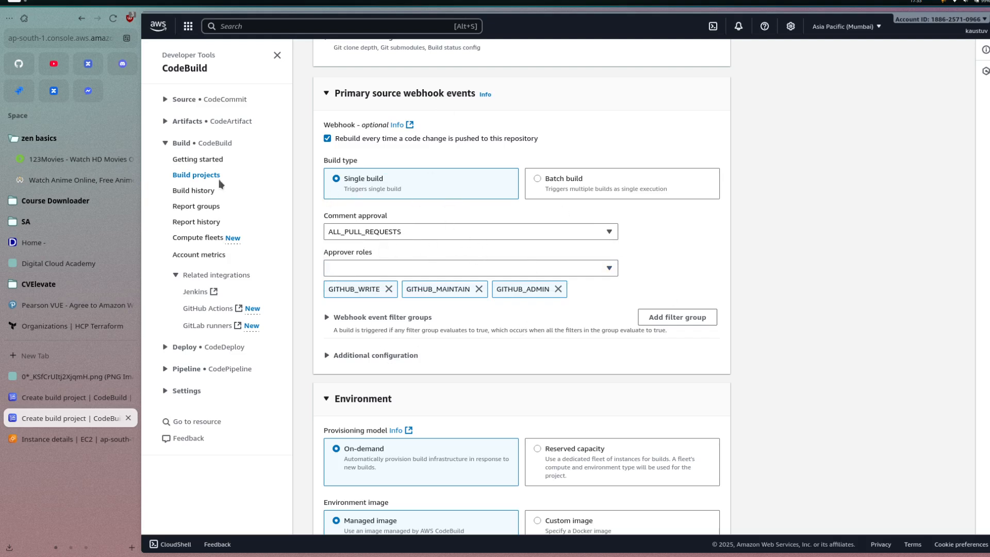
Try reserved capacity provisioning, then keep the environment on on-demand.
scroll(546, 285, "down", 2)
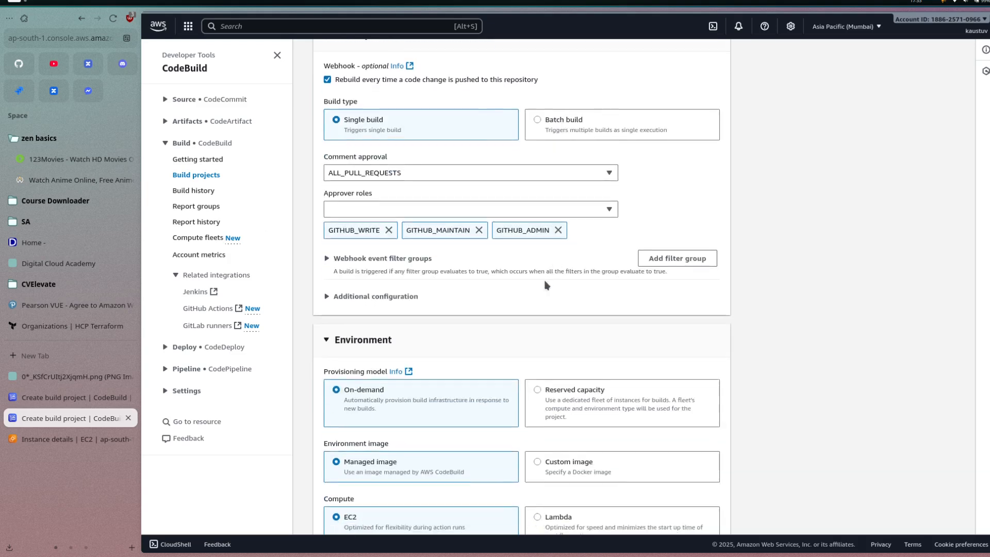
scroll(516, 268, "down", 3)
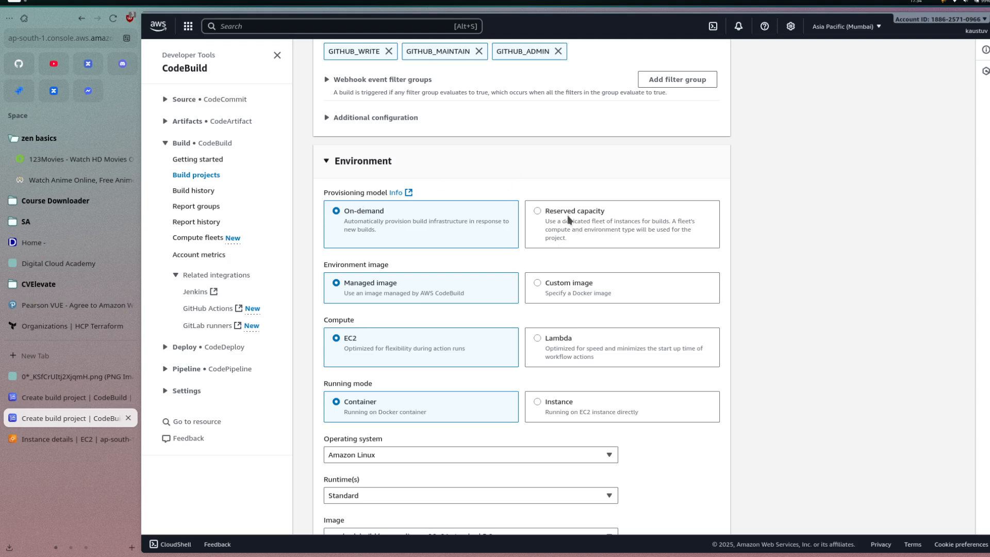
left_click(569, 216)
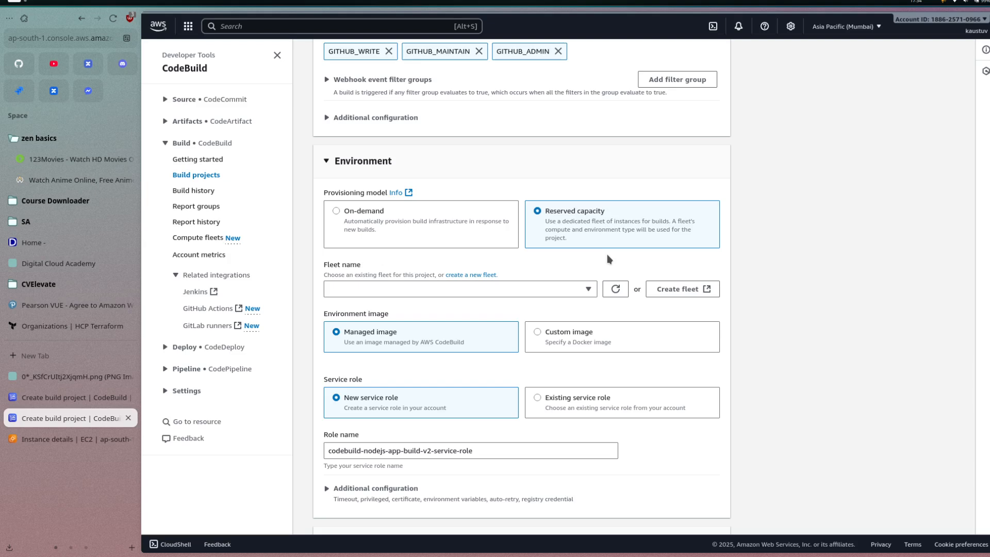
left_click(462, 227)
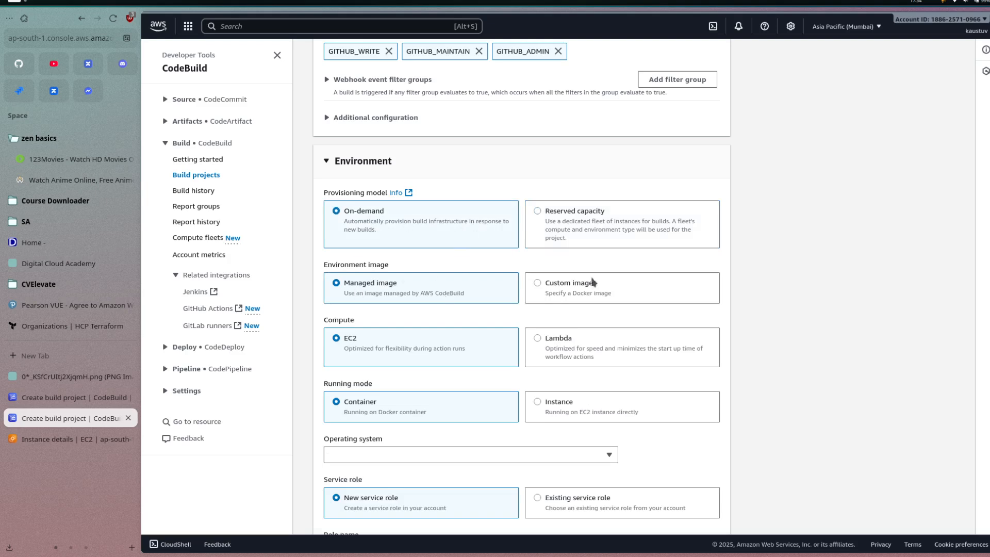
scroll(593, 281, "down", 2)
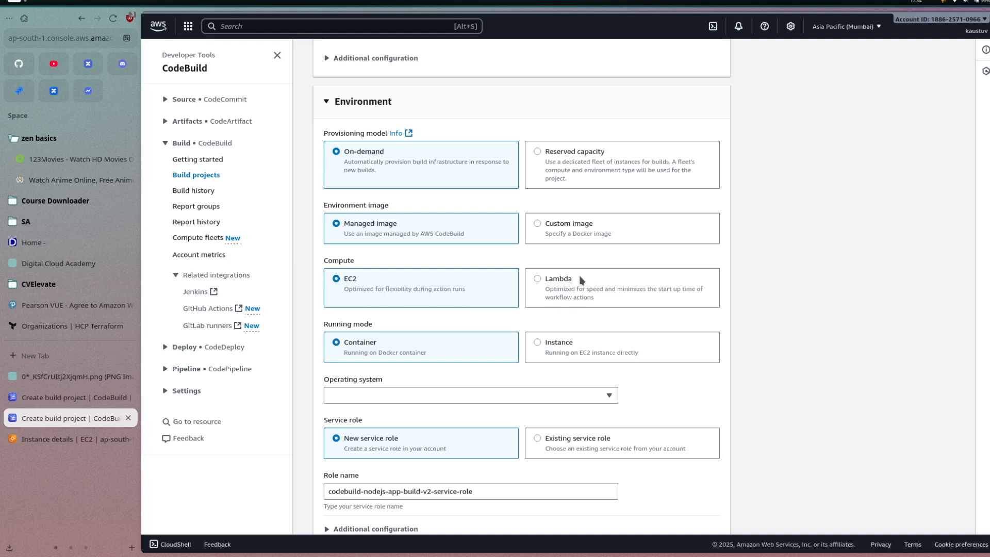
scroll(607, 397, "down", 1)
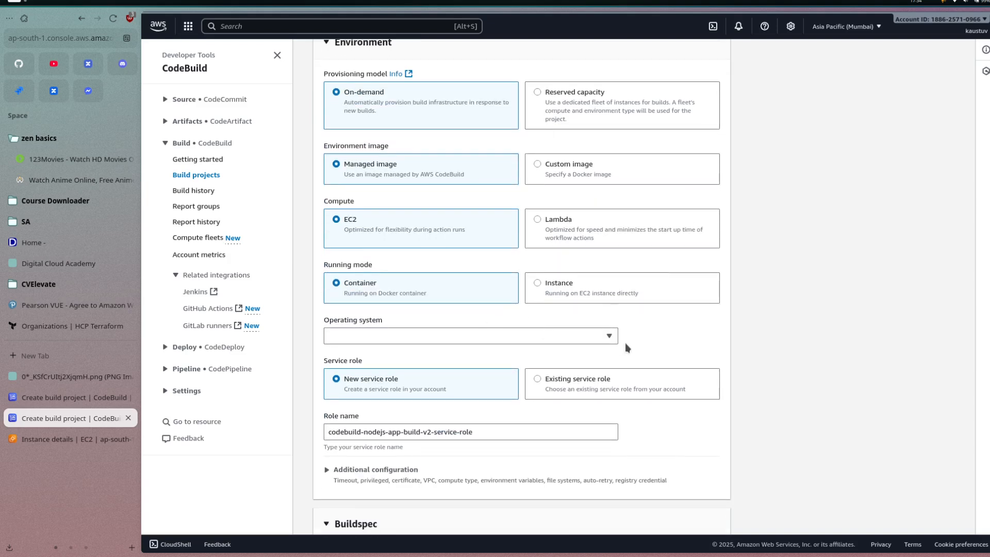
scroll(625, 335, "down", 1)
scroll(540, 296, "down", 1)
Set the environment operating system to Amazon Linux.
left_click(581, 217)
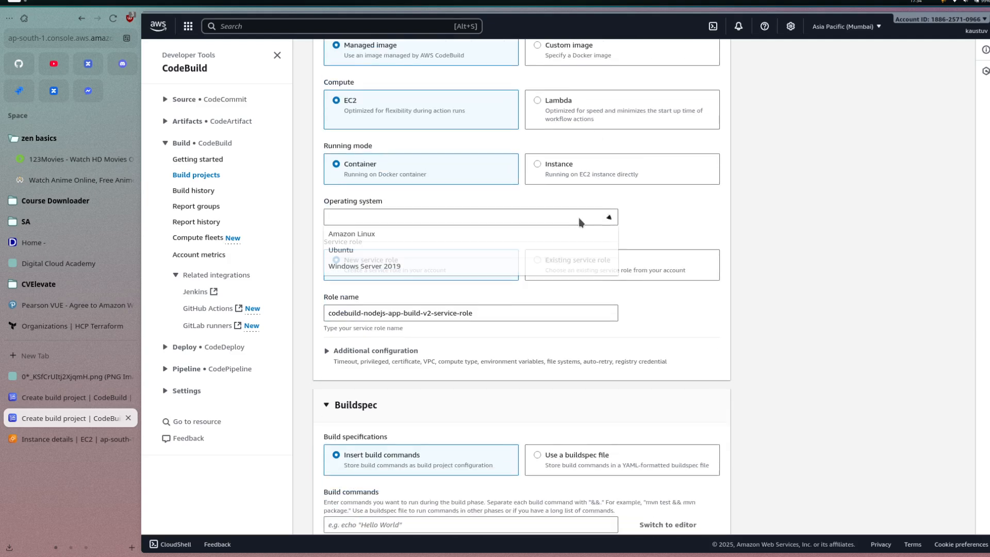
left_click(693, 219)
scroll(686, 227, "up", 3)
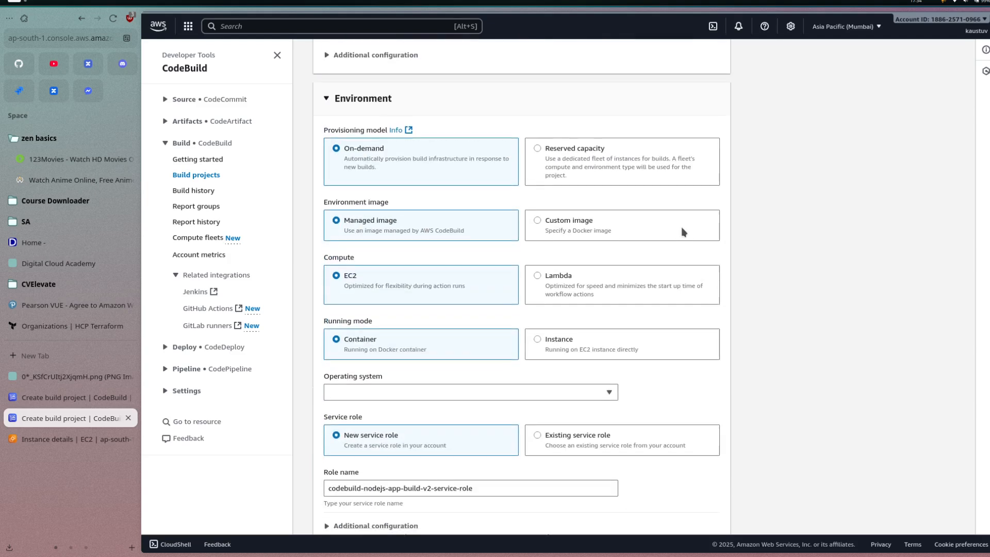
scroll(567, 289, "down", 1)
left_click(447, 337)
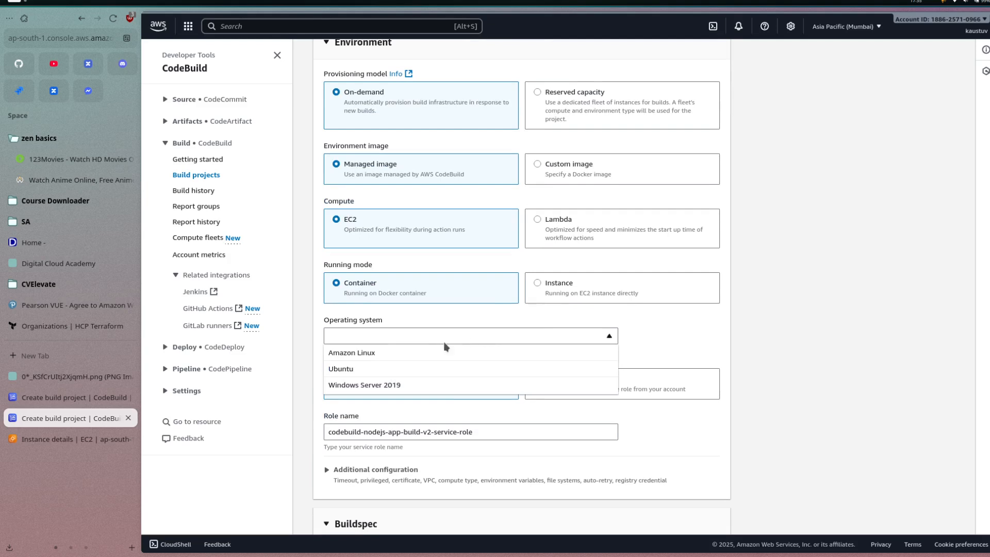
left_click(408, 355)
Choose the Standard runtime for the build environment.
left_click(593, 380)
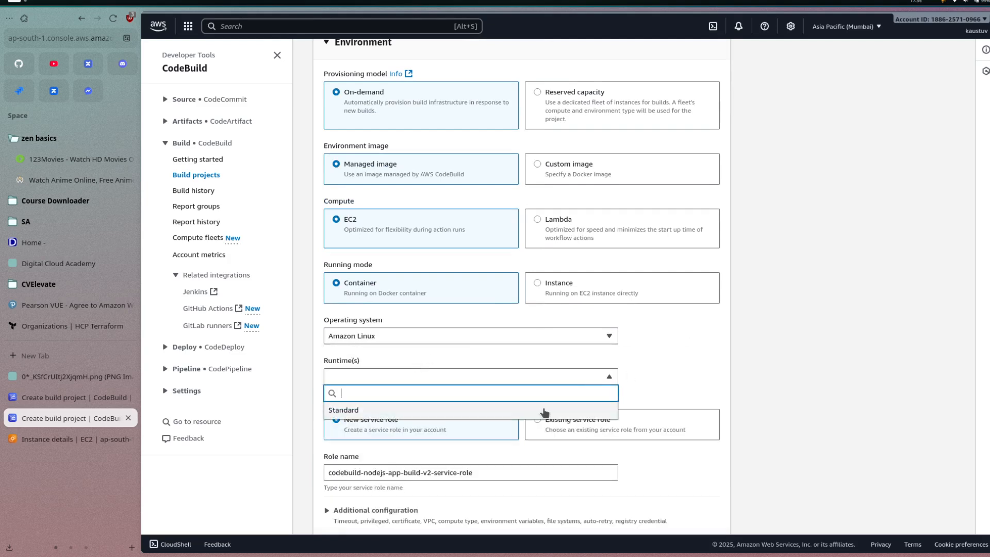
left_click(544, 410)
scroll(619, 391, "down", 1)
left_click(611, 361)
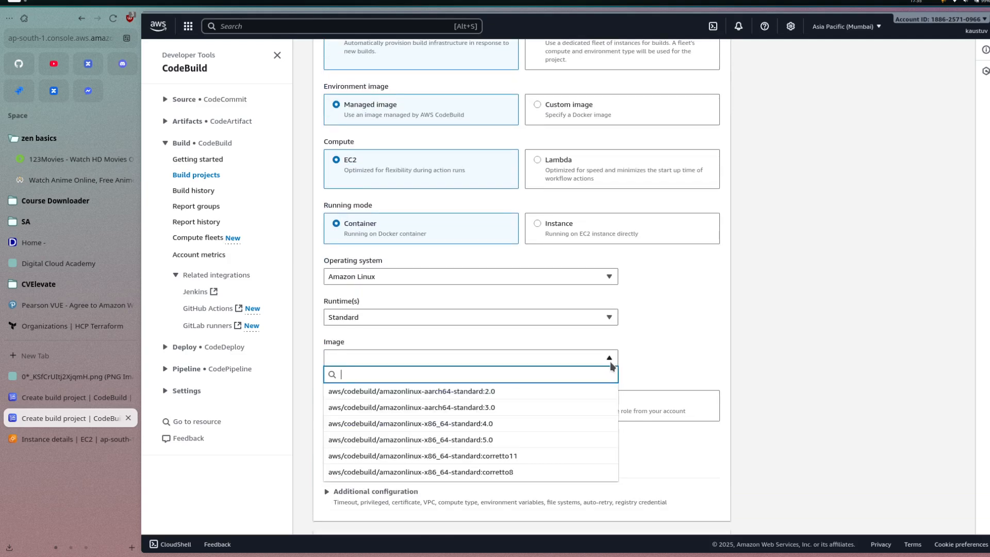
left_click(610, 362)
left_click(610, 320)
left_click(383, 354)
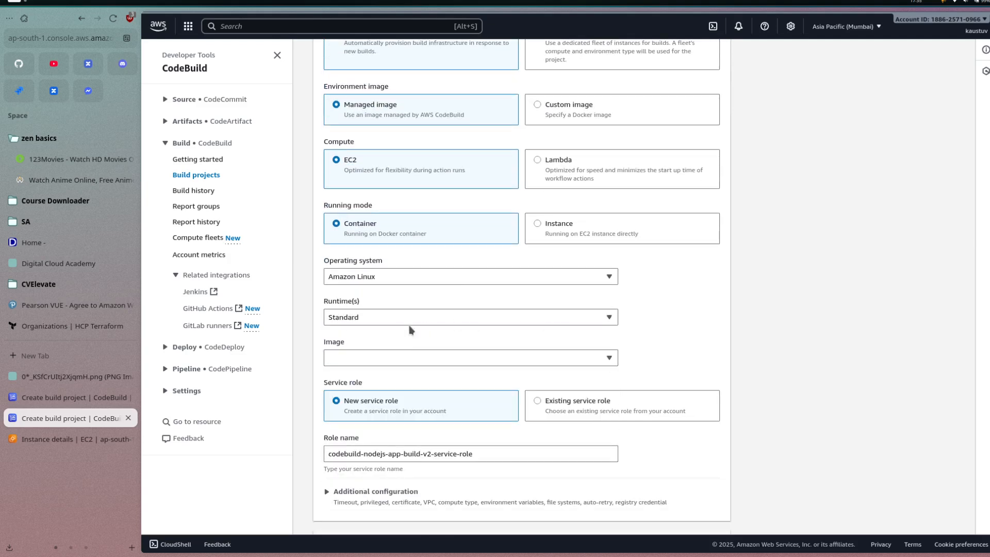
left_click(491, 316)
left_click(591, 350)
scroll(664, 328, "down", 2)
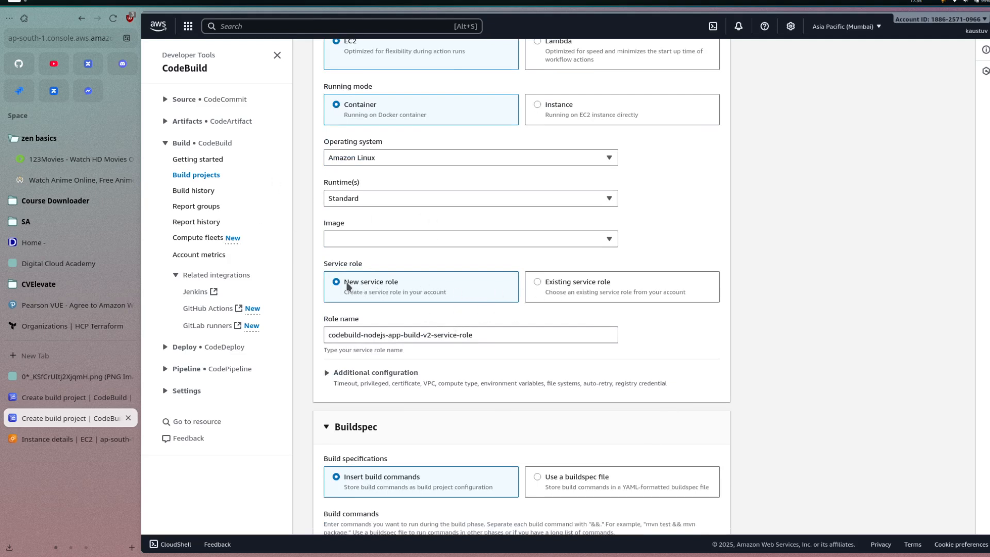
Choose 'Existing service role' with CodeBuildServiceRole as the Role ARN, then scroll down the form.
left_click(576, 287)
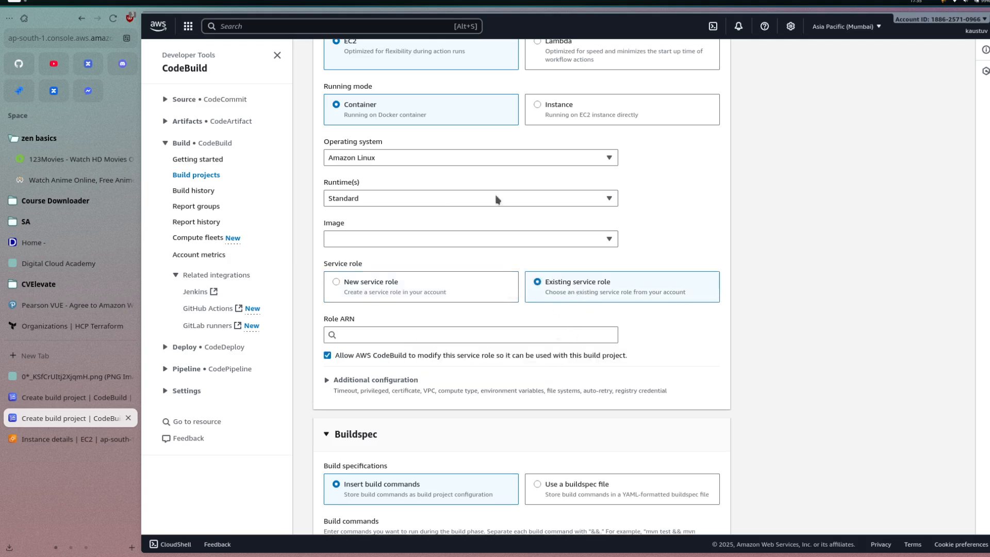
left_click(366, 334)
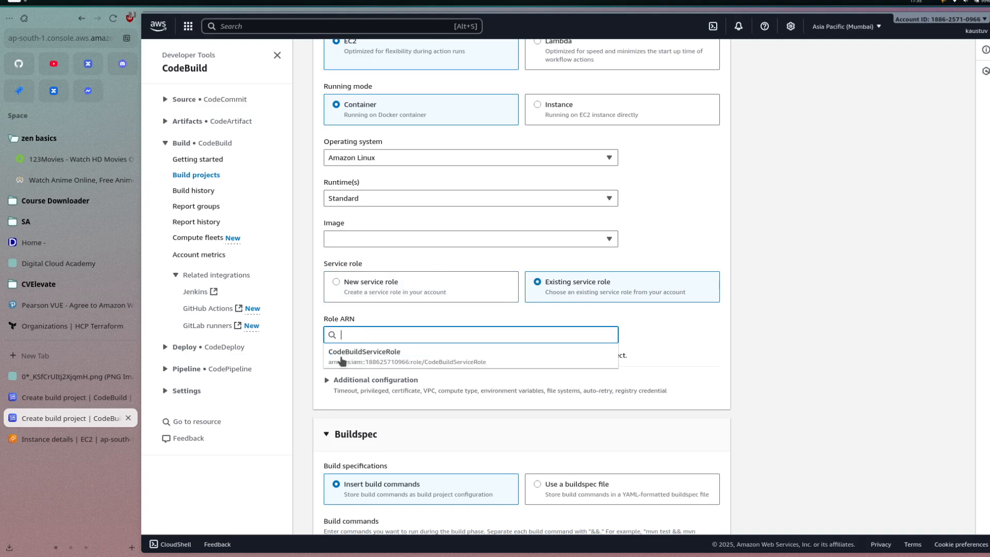
left_click(370, 358)
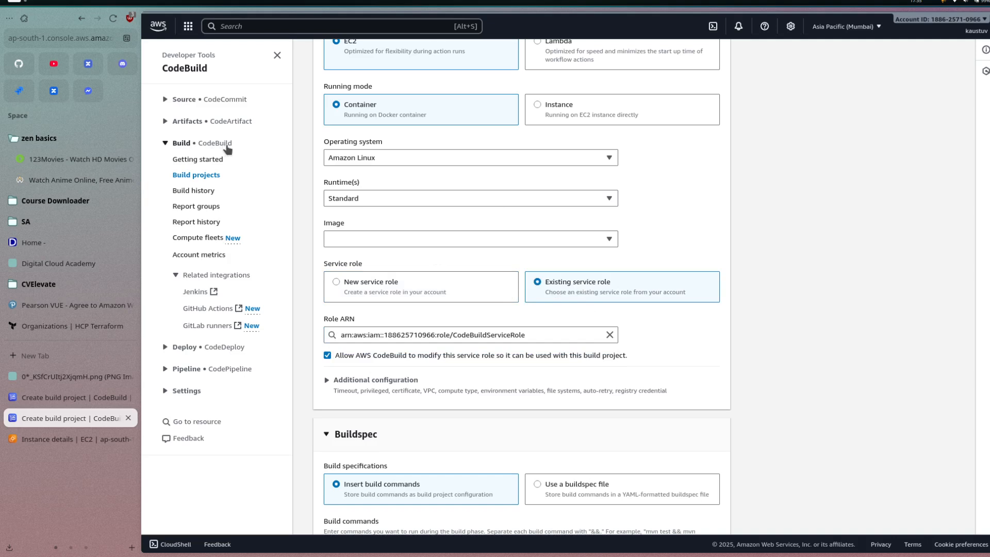
left_click(418, 331)
scroll(400, 278, "down", 5)
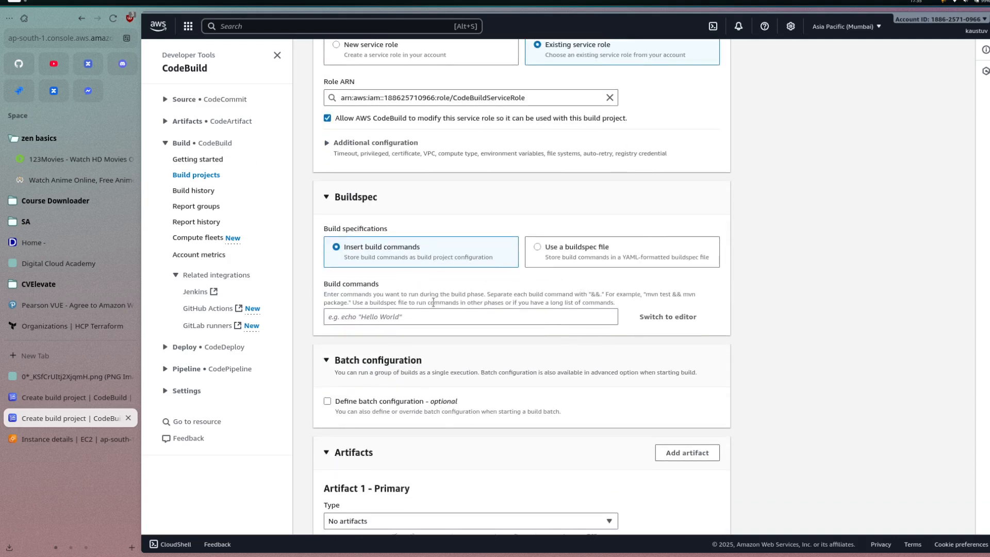
left_click(435, 323)
scroll(735, 400, "down", 4)
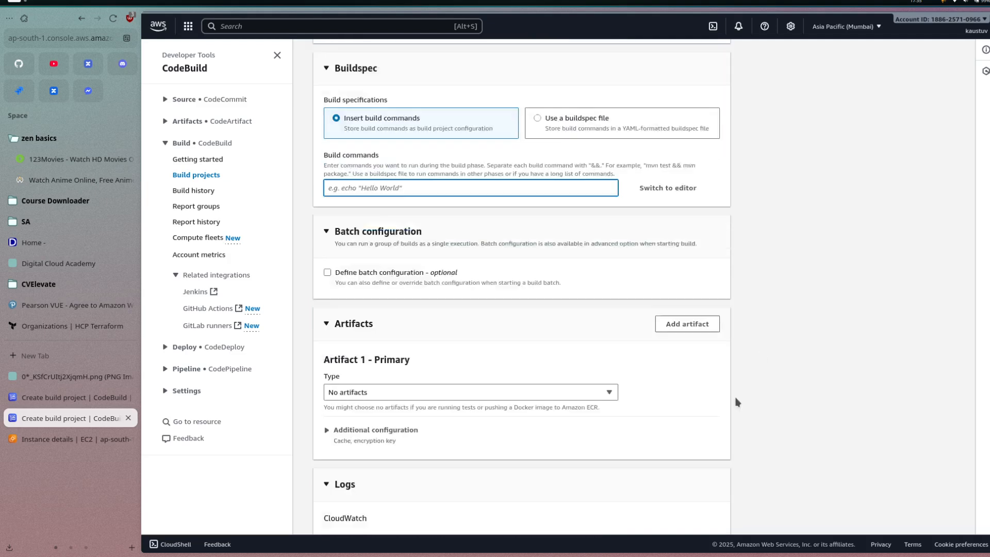
left_click(511, 489)
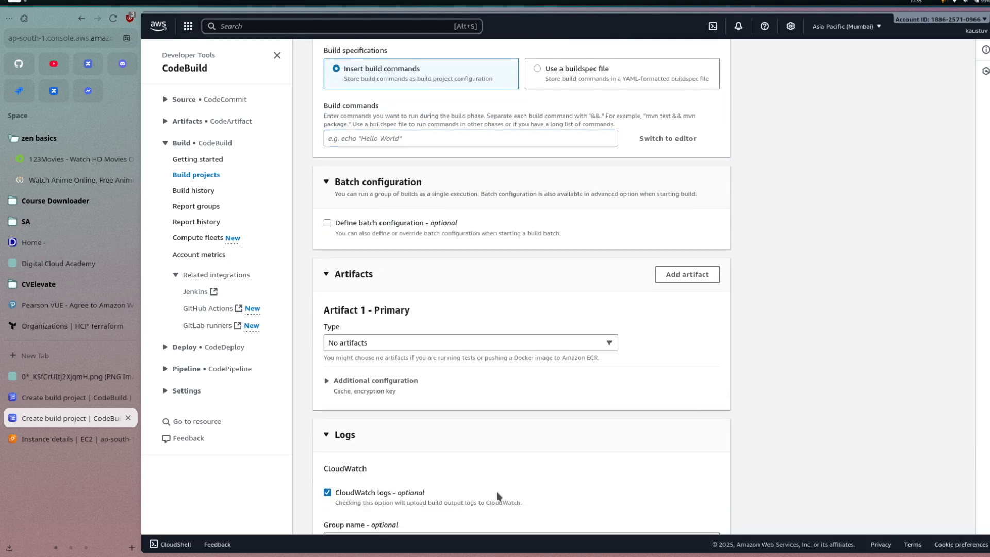
key("alt+Tab")
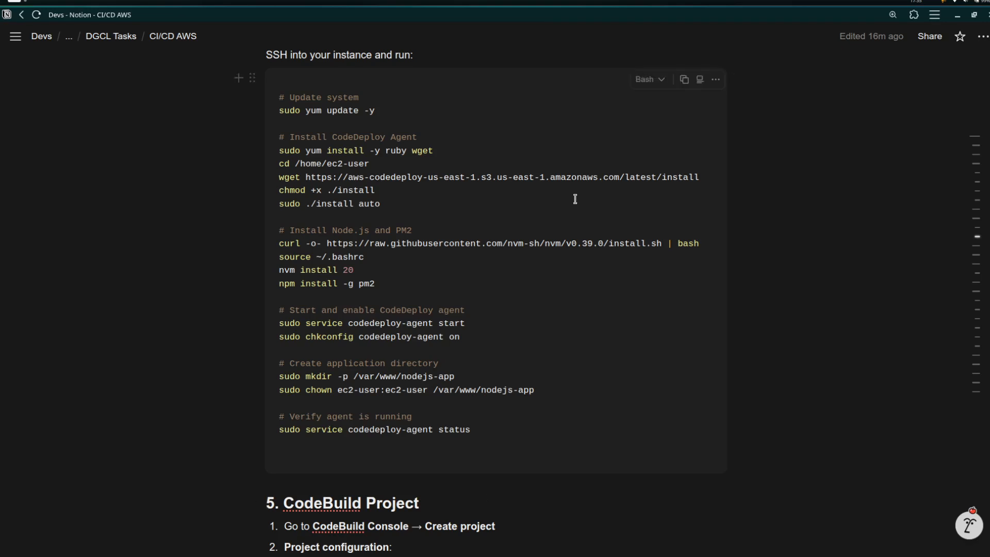
Read the Amazon Linux 2 environment settings under '5. CodeBuild Project', then return to Environment.
scroll(623, 175, "down", 7)
scroll(585, 174, "down", 1)
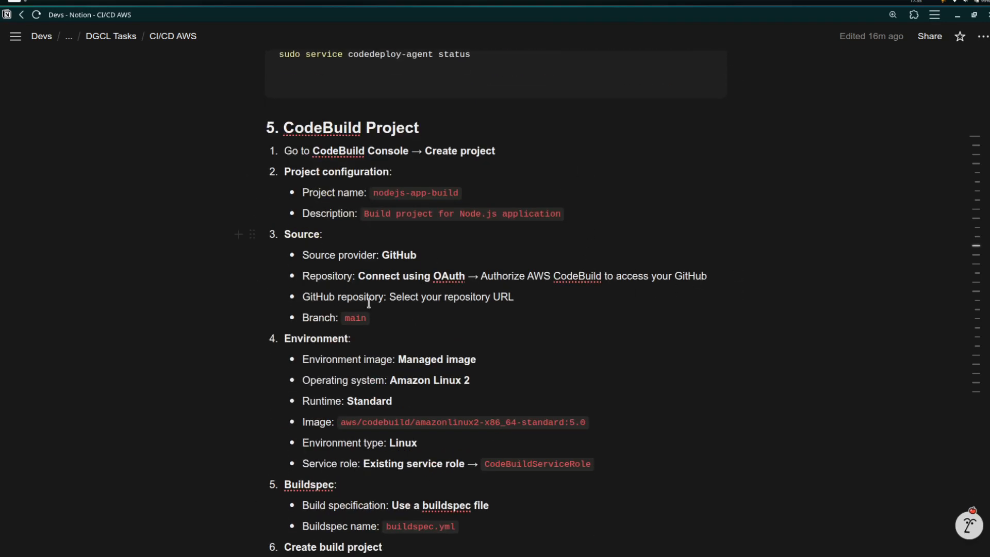
scroll(413, 299, "down", 2)
scroll(430, 283, "down", 2)
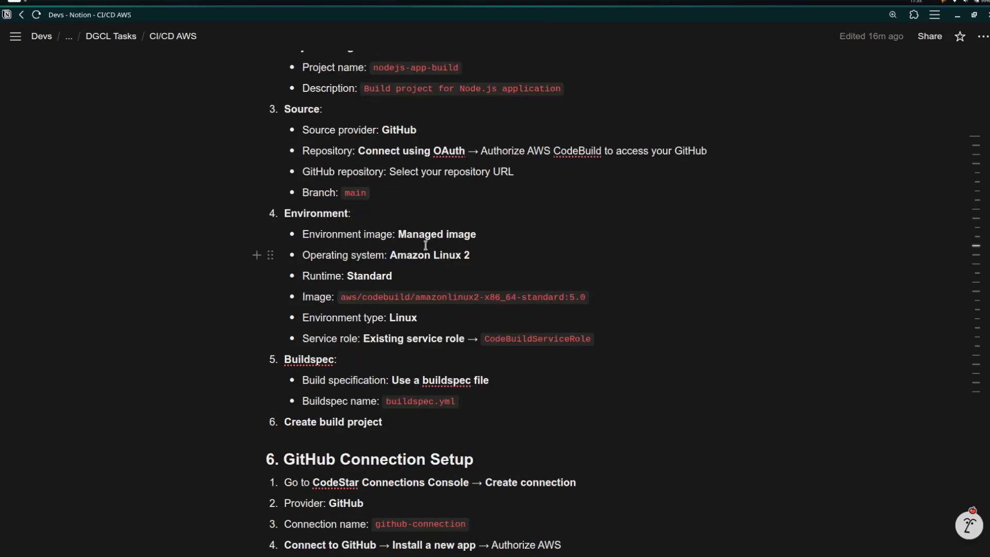
left_click_drag(396, 256, 468, 256)
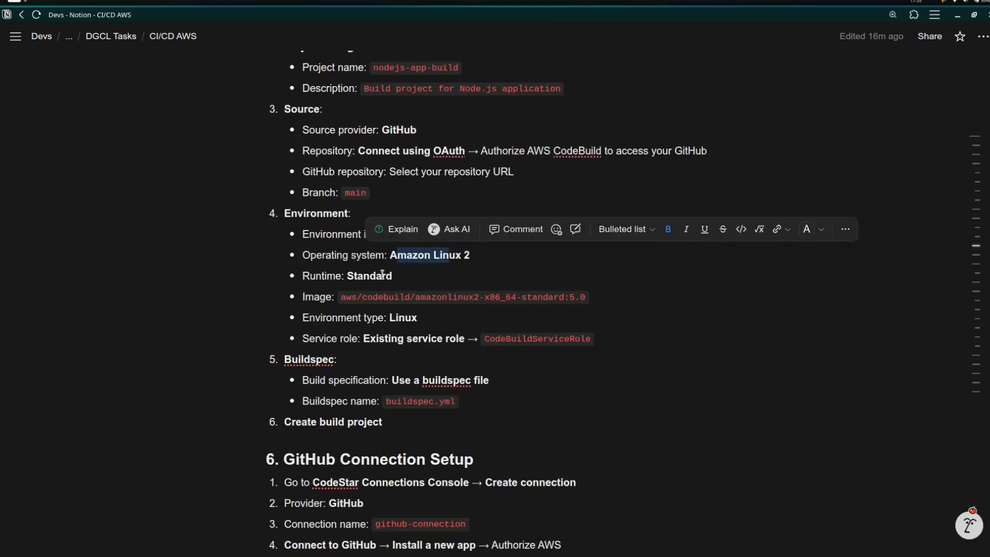
left_click(381, 276)
key("alt+Tab")
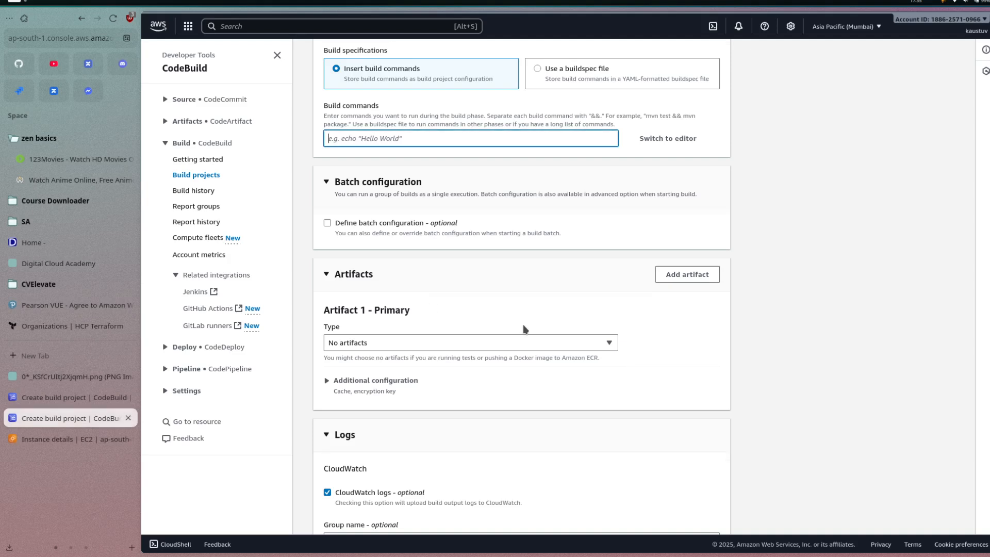
scroll(522, 330, "up", 6)
scroll(520, 336, "up", 4)
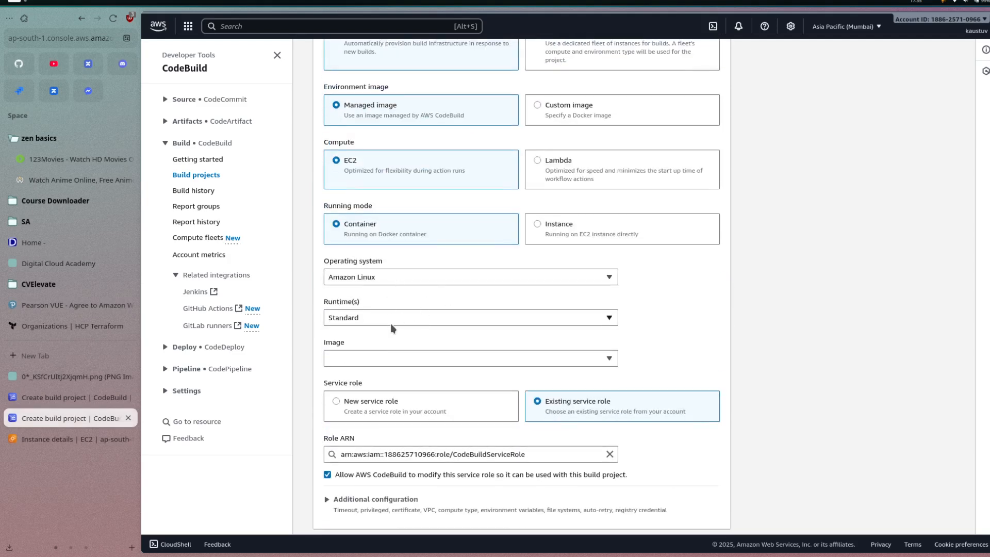
Select the aws/codebuild/amazonlinux-x86_64-standard:5.0 image, leaving operating system and runtime unchanged.
left_click(407, 283)
left_click(402, 310)
left_click(401, 314)
left_click(402, 351)
left_click(403, 352)
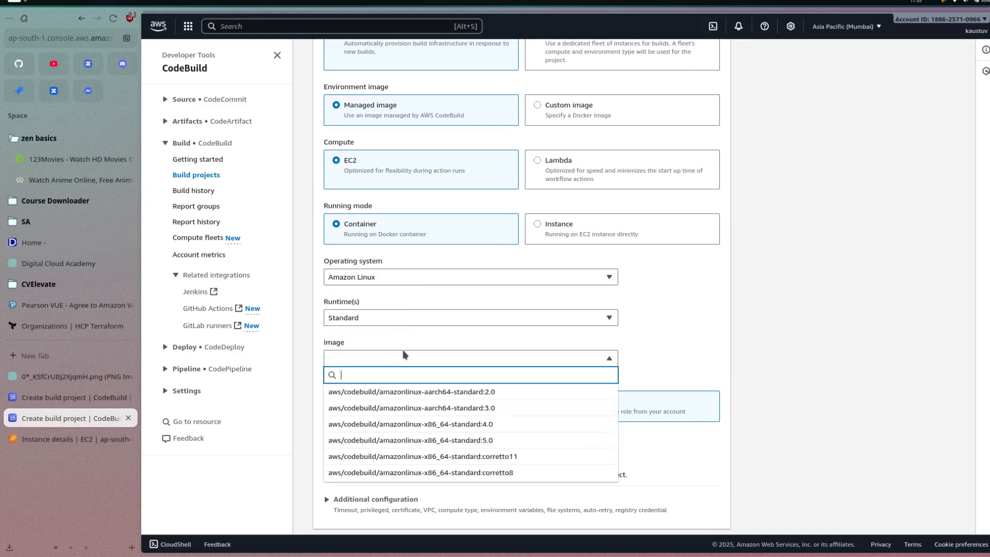
key("alt+Tab")
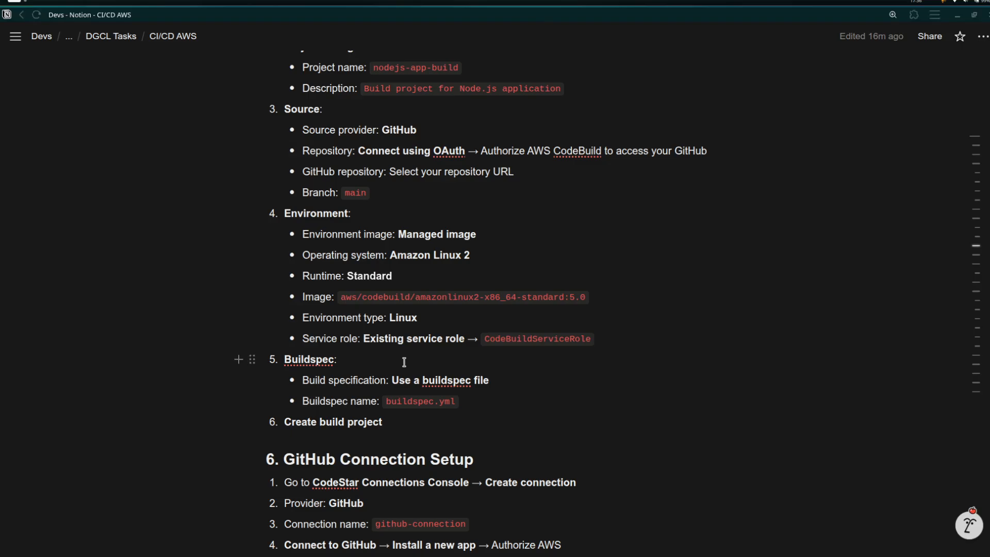
key("alt+Tab")
left_click(487, 442)
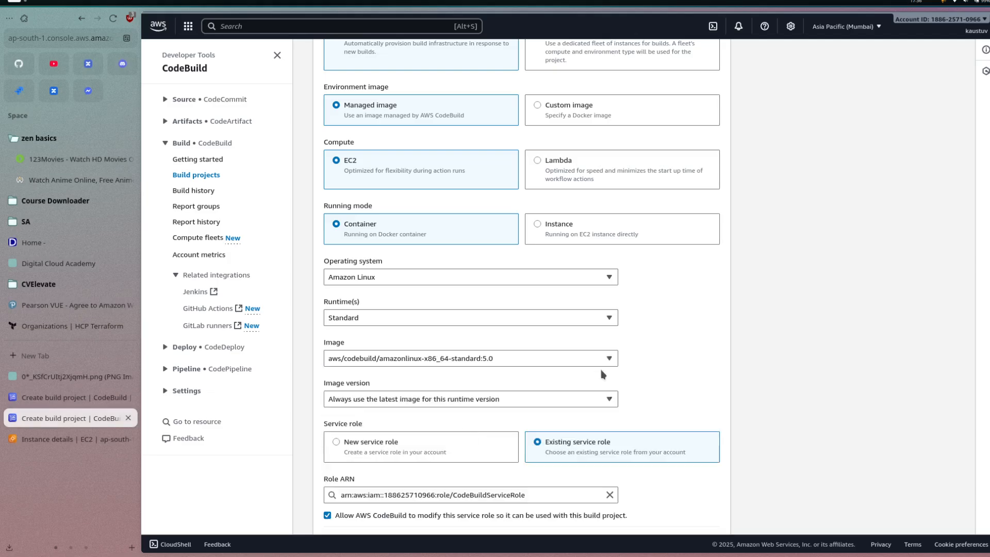
scroll(686, 346, "down", 3)
Cross-check the CodeBuildServiceRole service role in the setup notes against the form.
key("alt+Tab")
scroll(577, 376, "down", 1)
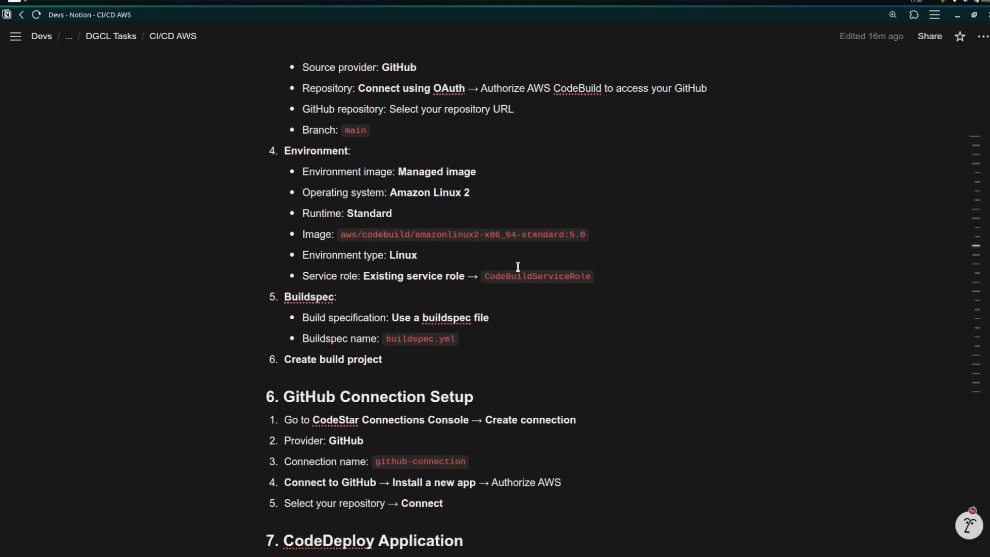
key("alt+Tab")
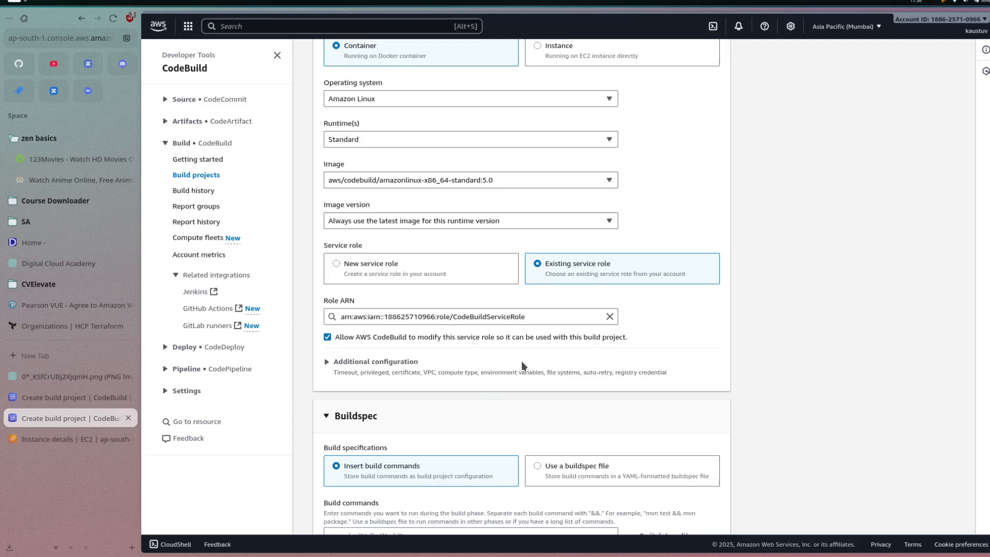
scroll(440, 332, "down", 4)
scroll(479, 334, "up", 3)
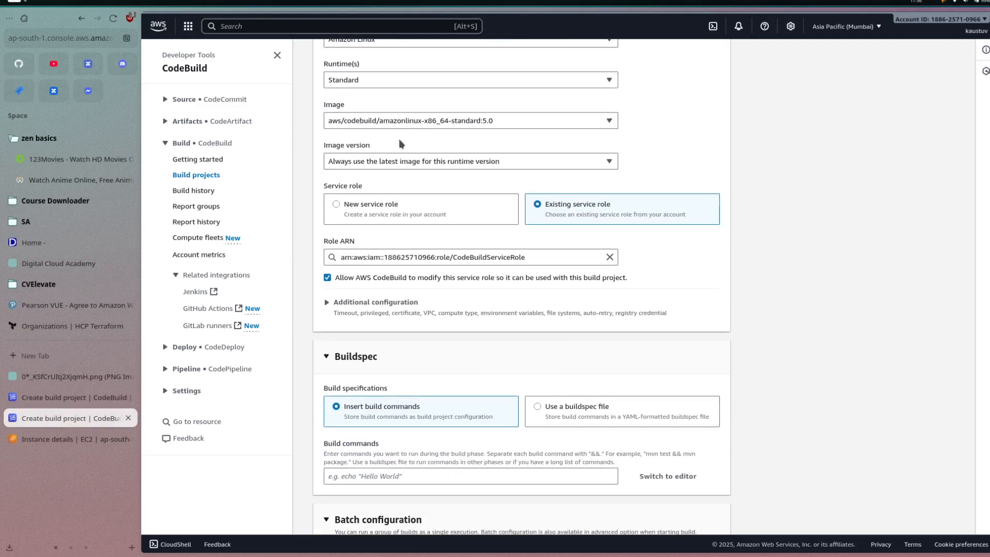
scroll(409, 213, "down", 2)
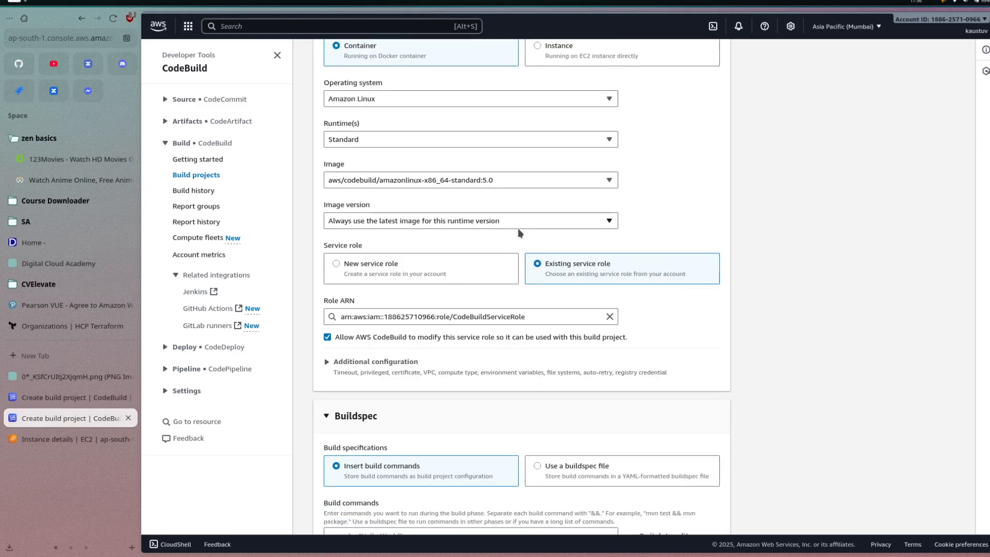
key("alt+Tab")
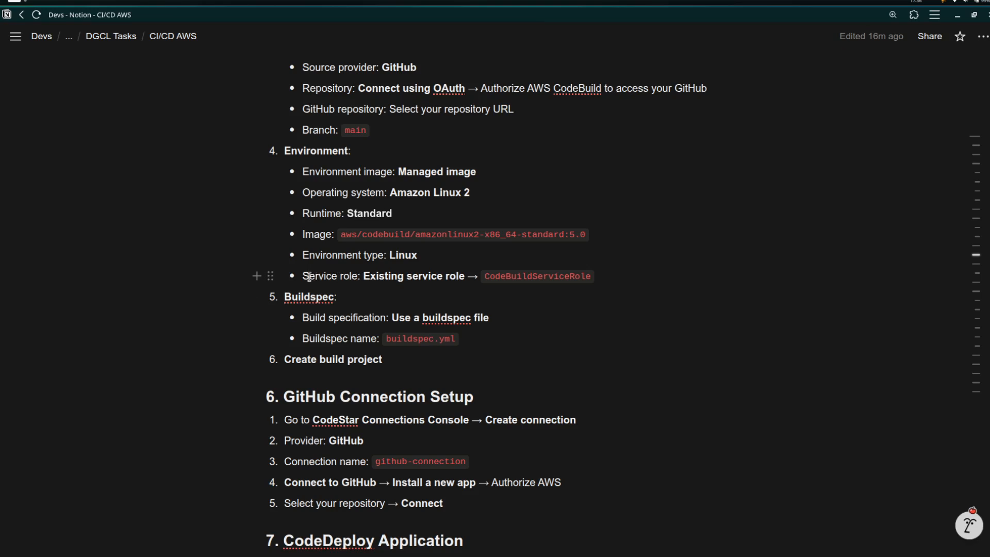
left_click_drag(306, 277, 488, 270)
double_click(510, 272)
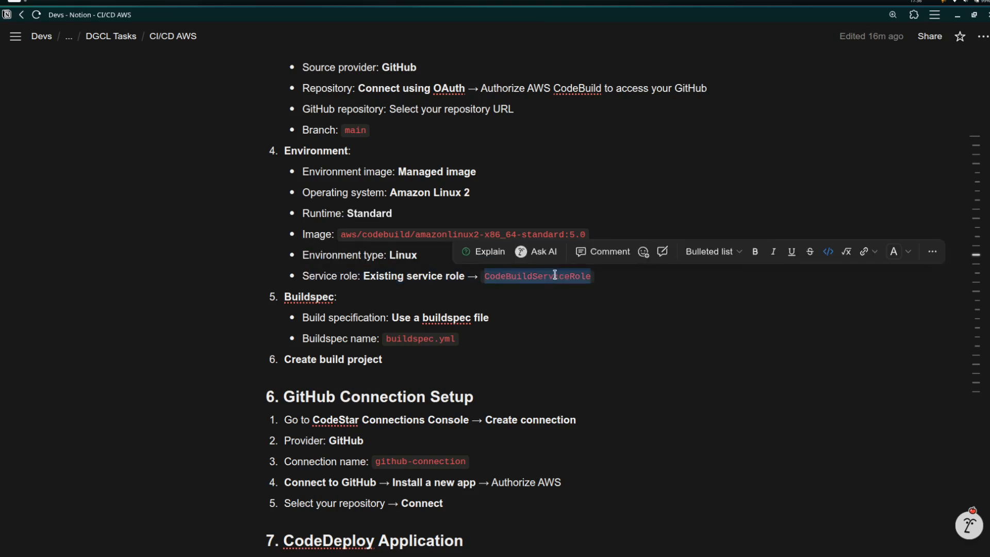
key("alt+Tab")
scroll(521, 259, "down", 3)
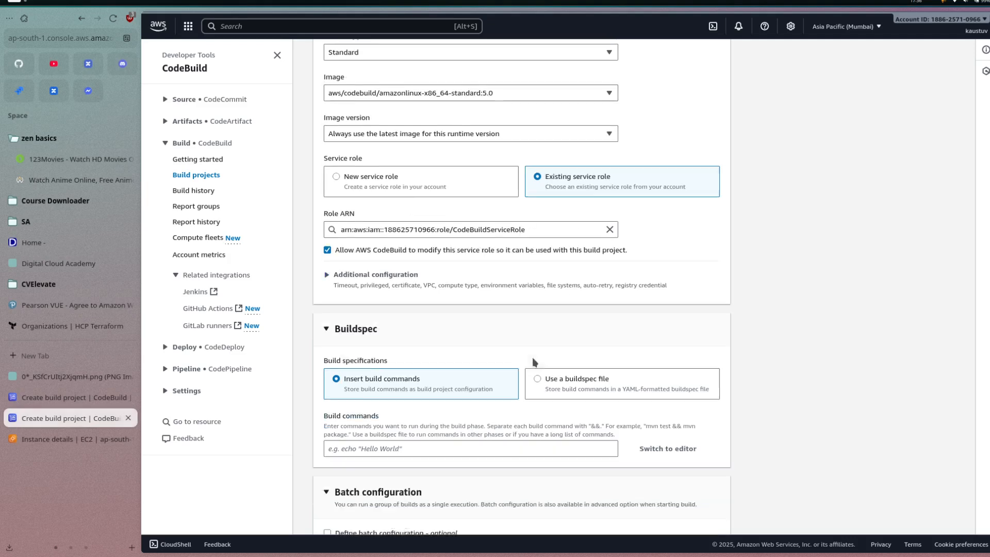
Look up the buildspec.yml file name in the notes for the Buildspec settings.
key("alt+Tab")
scroll(390, 304, "down", 1)
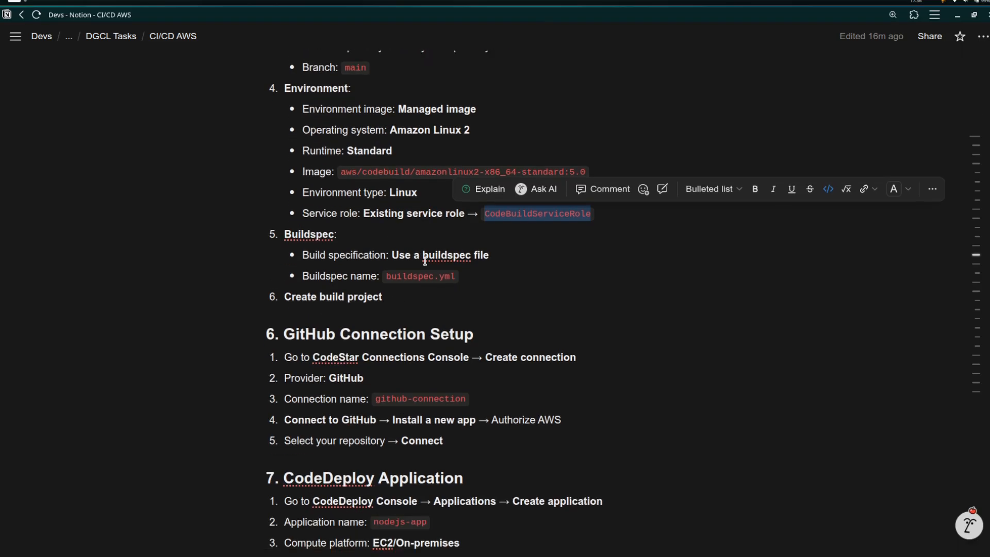
left_click_drag(385, 276, 470, 273)
key("ctrl+c")
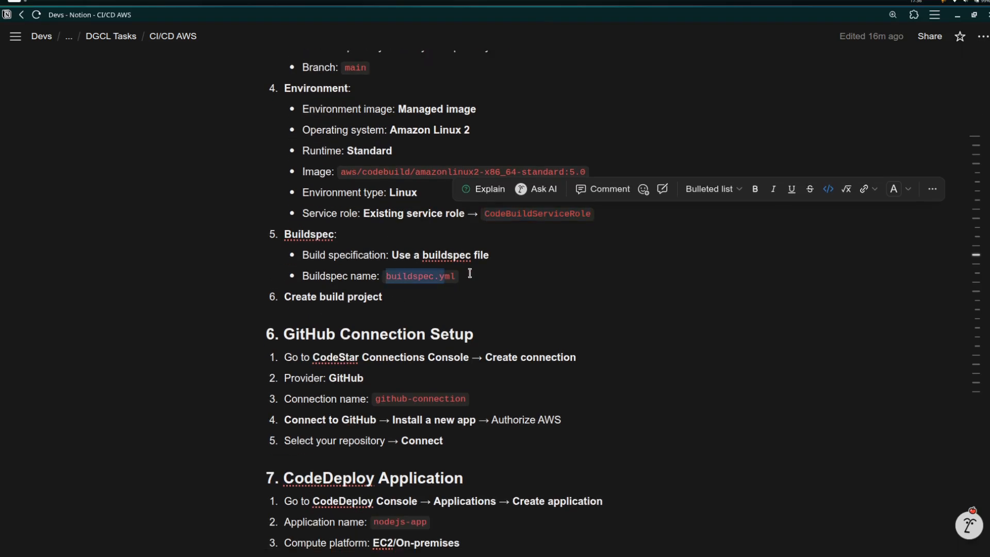
key("alt+Tab")
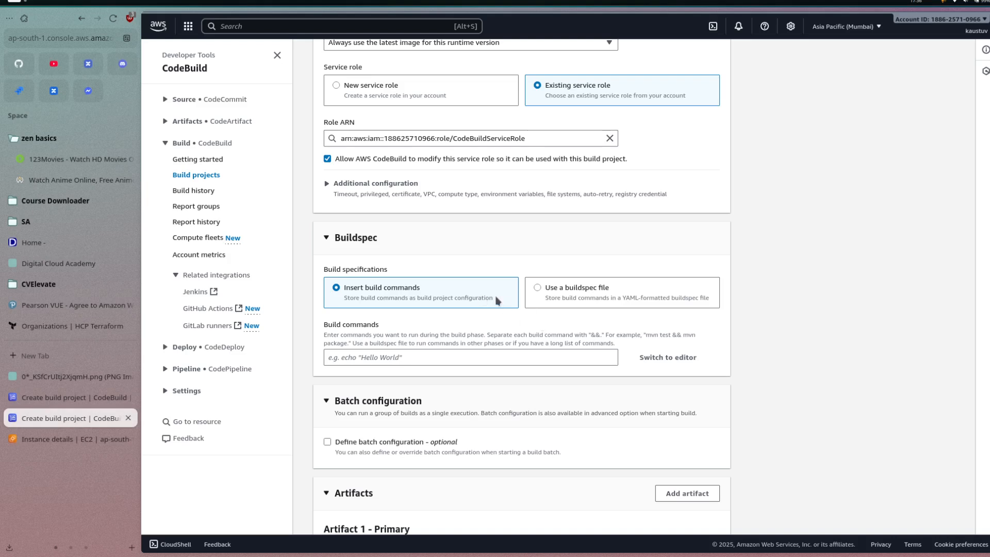
left_click(552, 292)
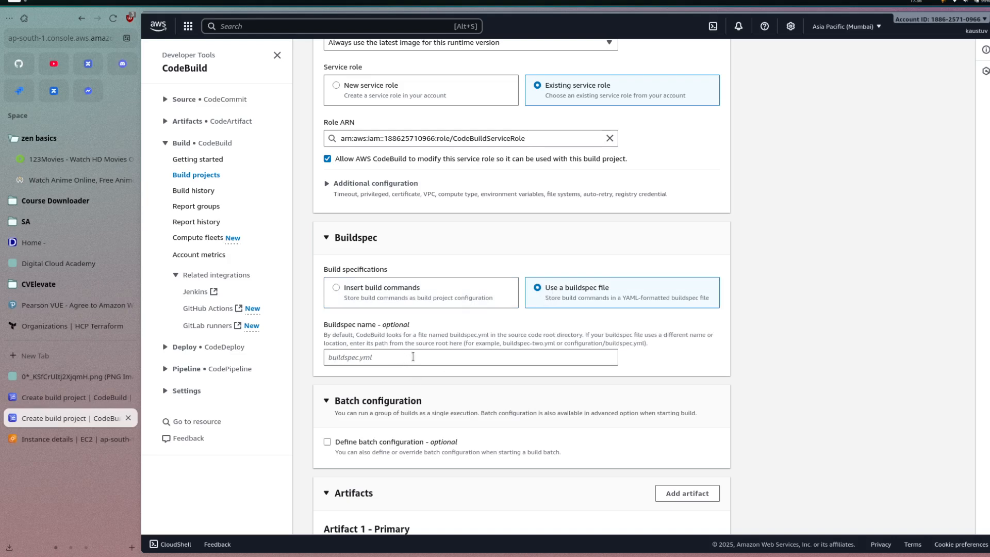
left_click(379, 367)
key("ctrl+v")
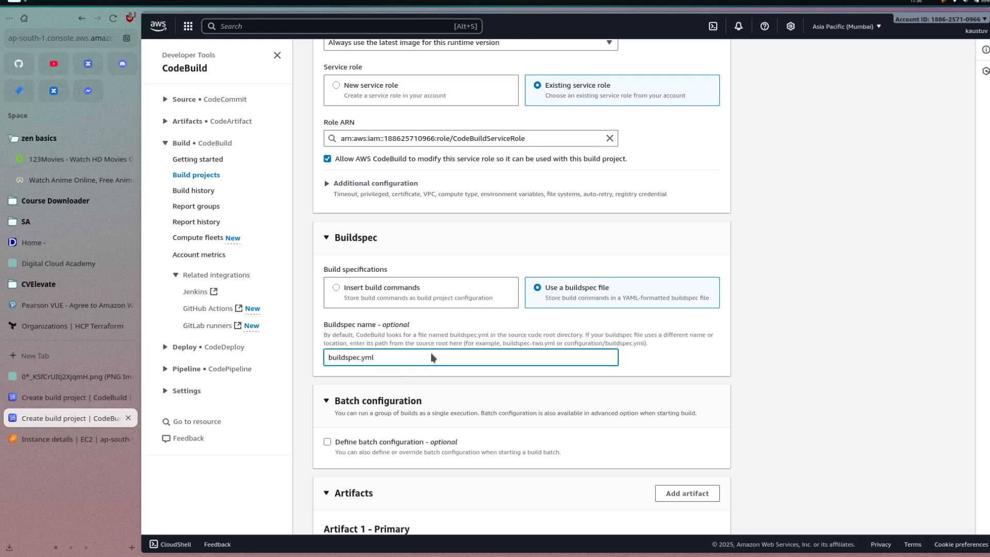
left_click(102, 487)
key("alt+Tab")
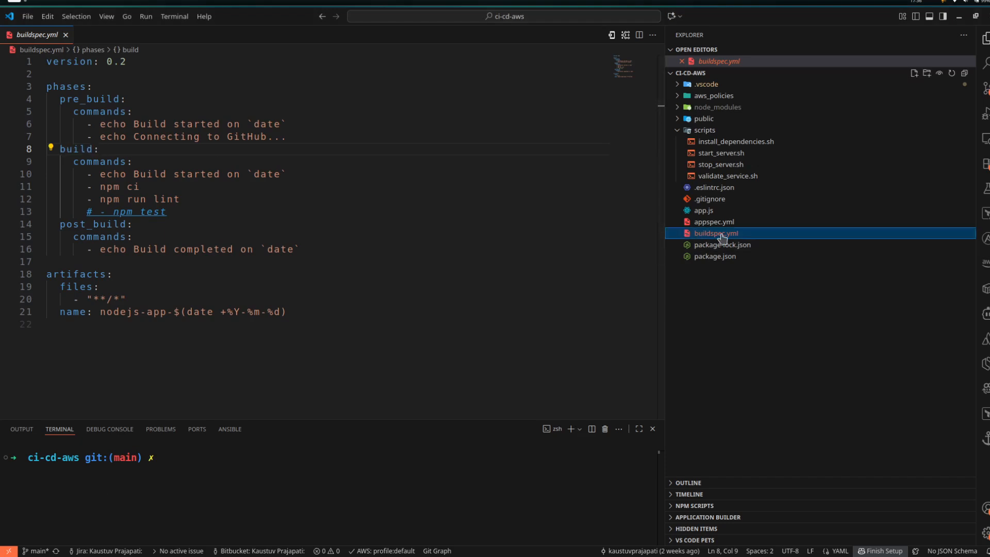
left_click(312, 343)
key("ctrl+shift+Home")
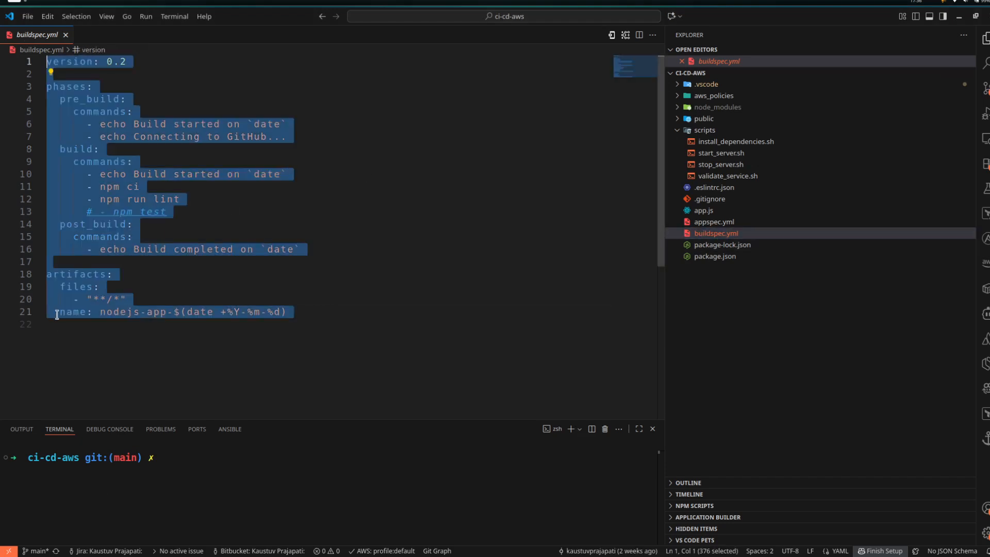
key("alt+Tab")
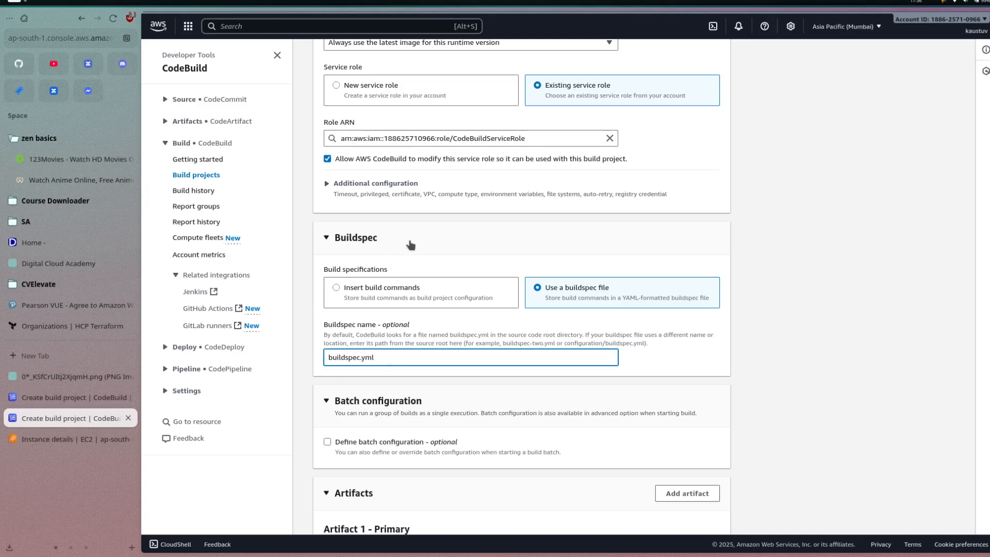
scroll(411, 243, "up", 9)
scroll(459, 196, "up", 12)
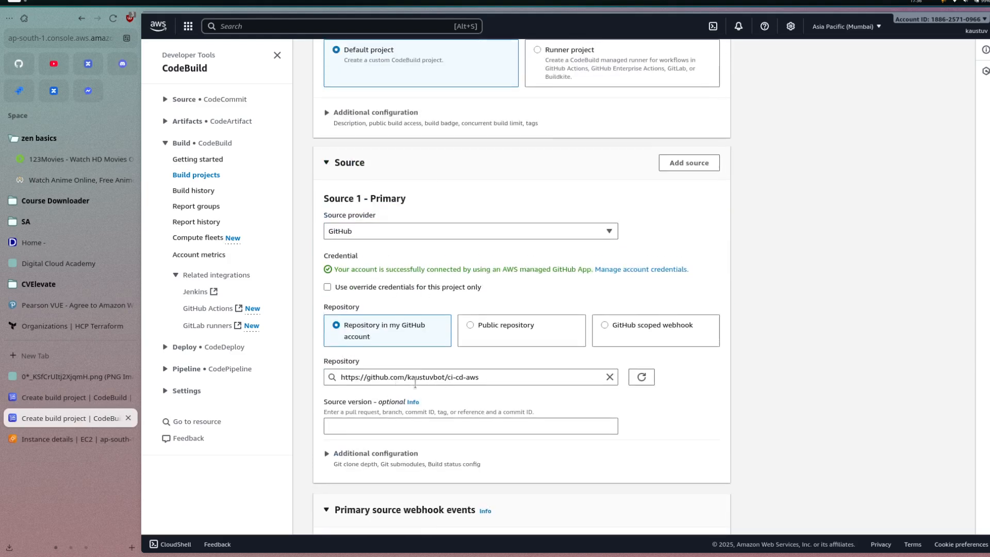
scroll(468, 373, "down", 20)
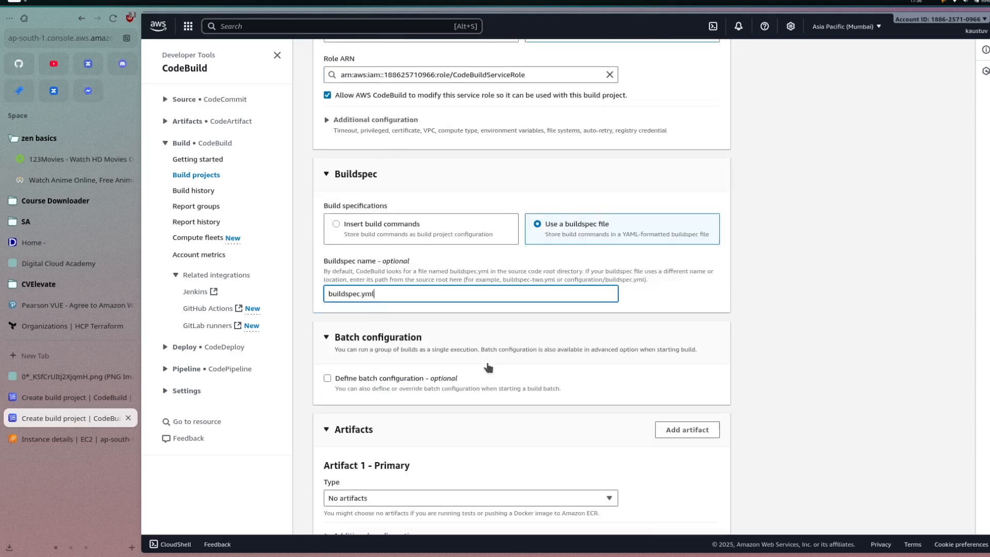
scroll(475, 378, "down", 3)
scroll(463, 364, "up", 6)
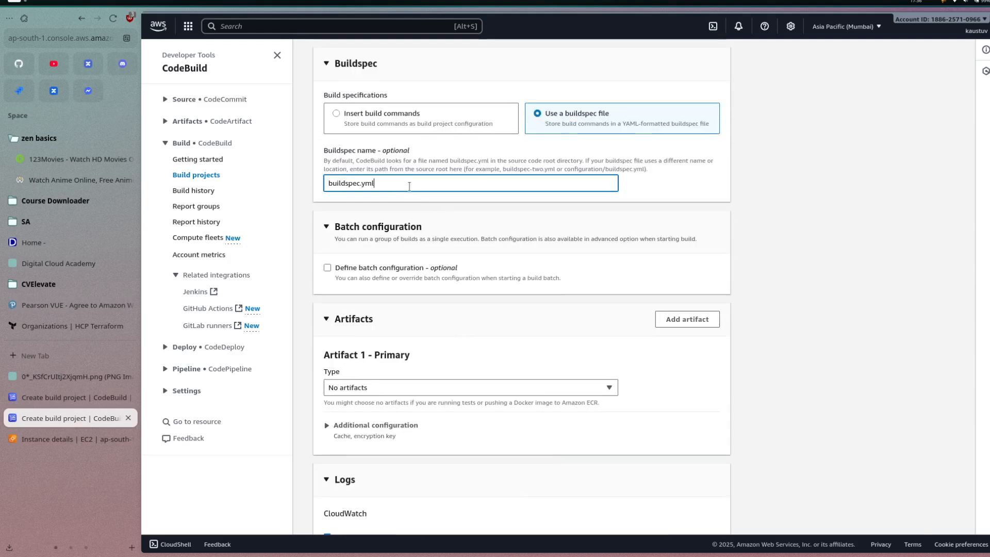
scroll(422, 247, "up", 1)
left_click_drag(323, 274, 508, 380)
left_click(809, 352)
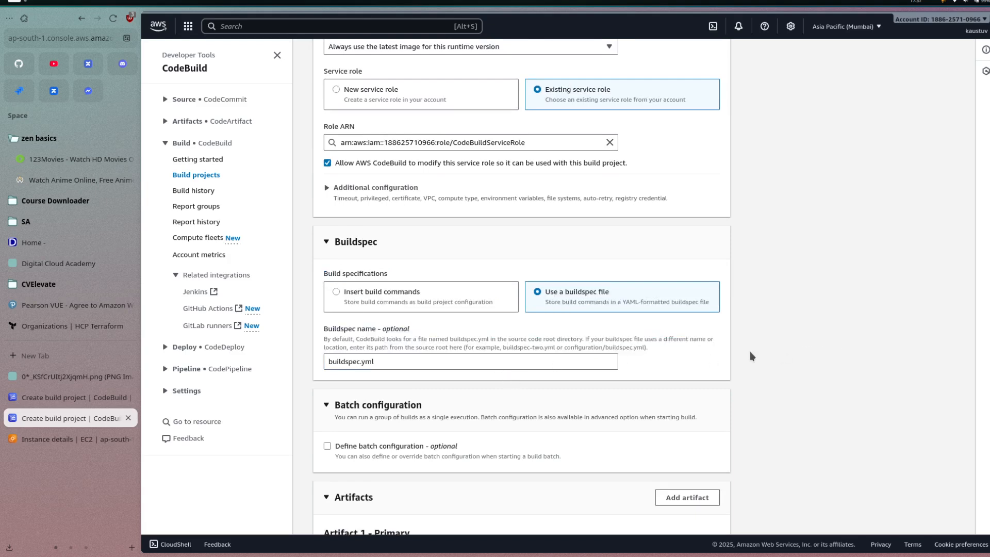
left_click_drag(392, 361, 320, 360)
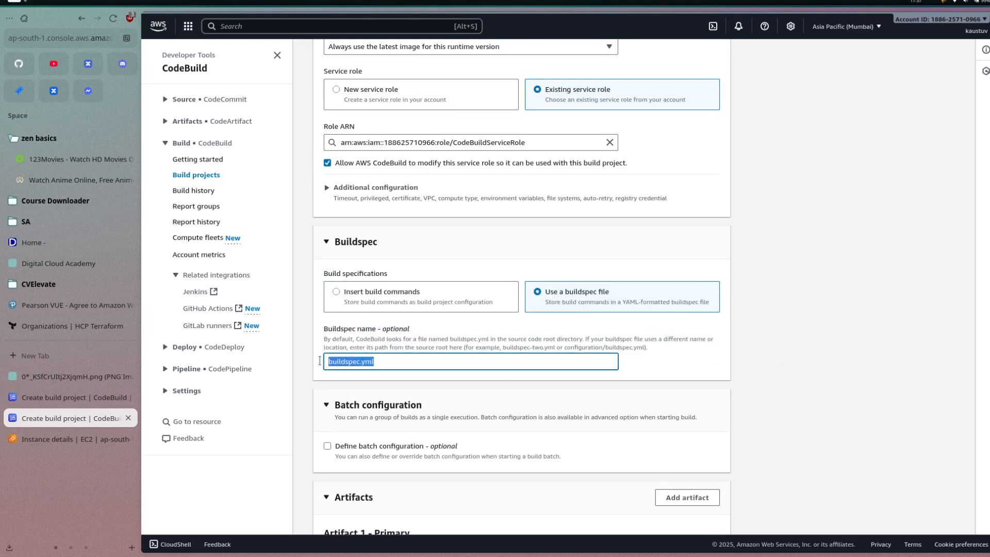
double_click(394, 366)
key("alt+Tab")
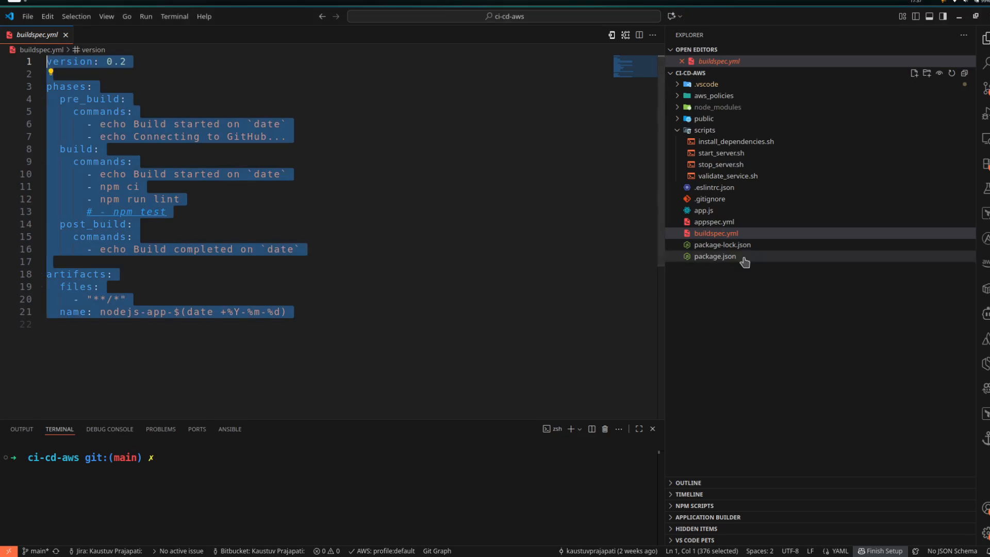
left_click(714, 233)
key("alt+Tab")
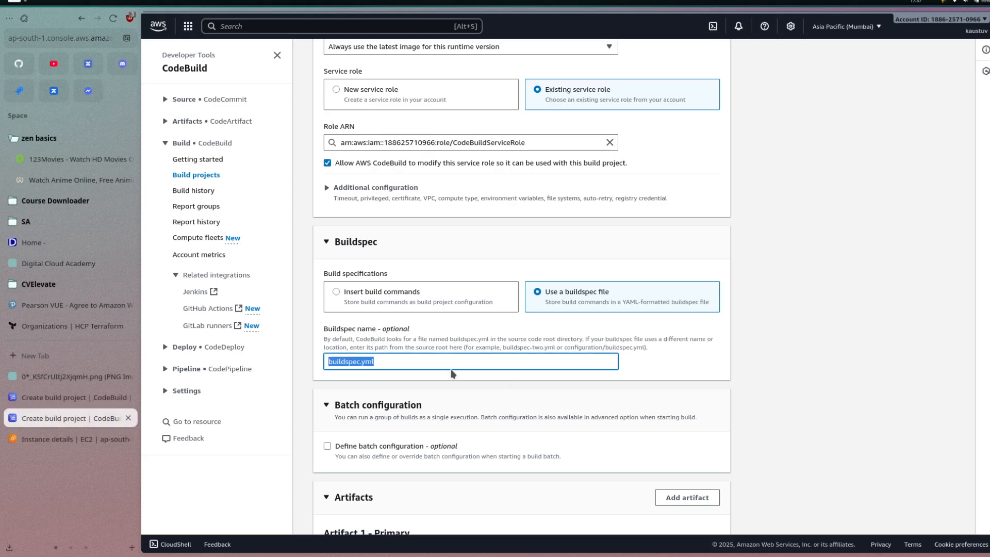
left_click(712, 366)
scroll(511, 389, "down", 4)
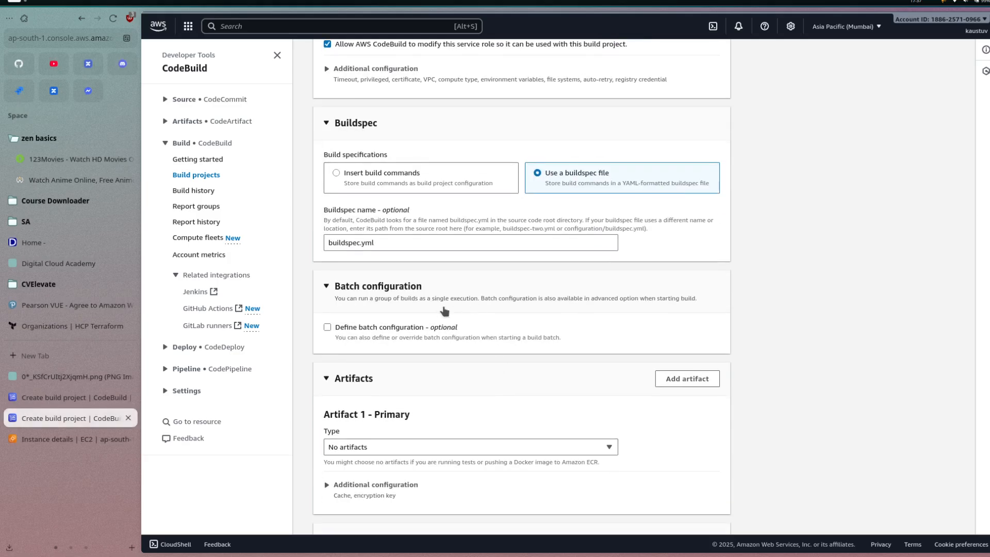
key("alt+Tab")
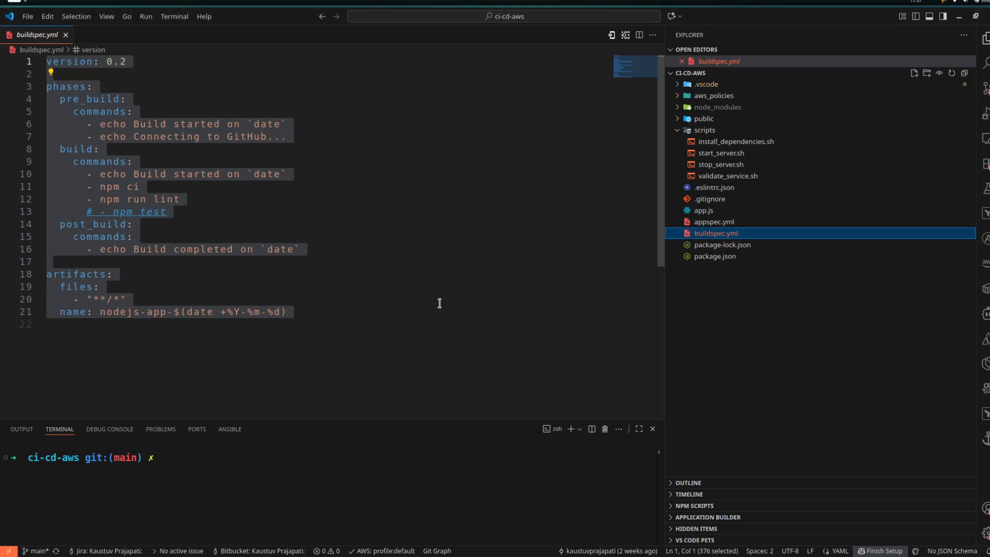
key("alt+Tab")
key("alt+Tab")
left_click(451, 300)
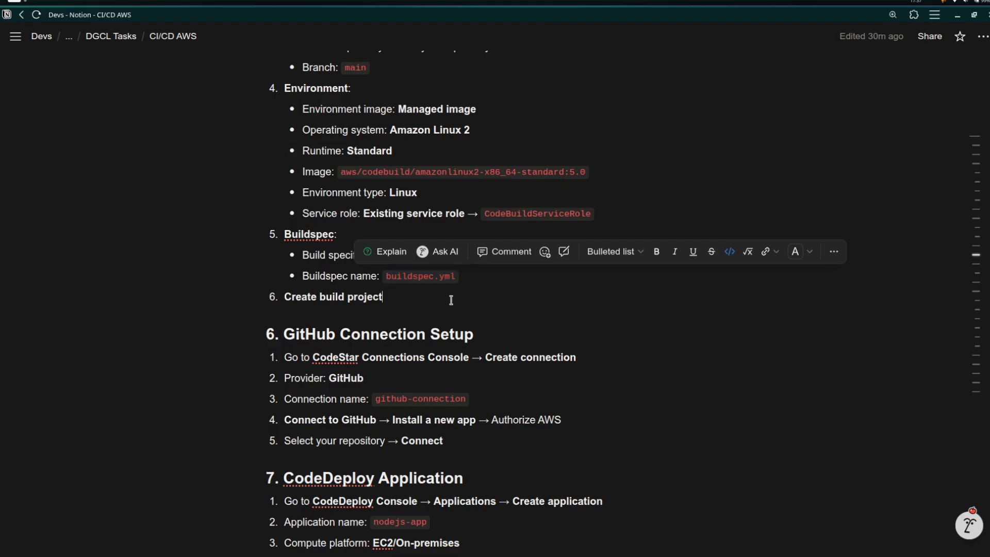
scroll(471, 333, "down", 1)
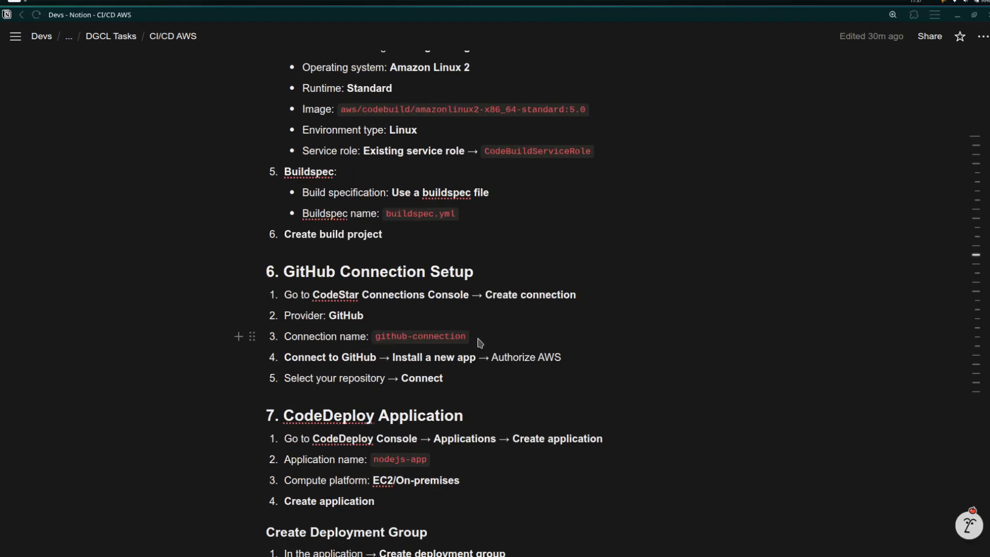
key("alt+Tab")
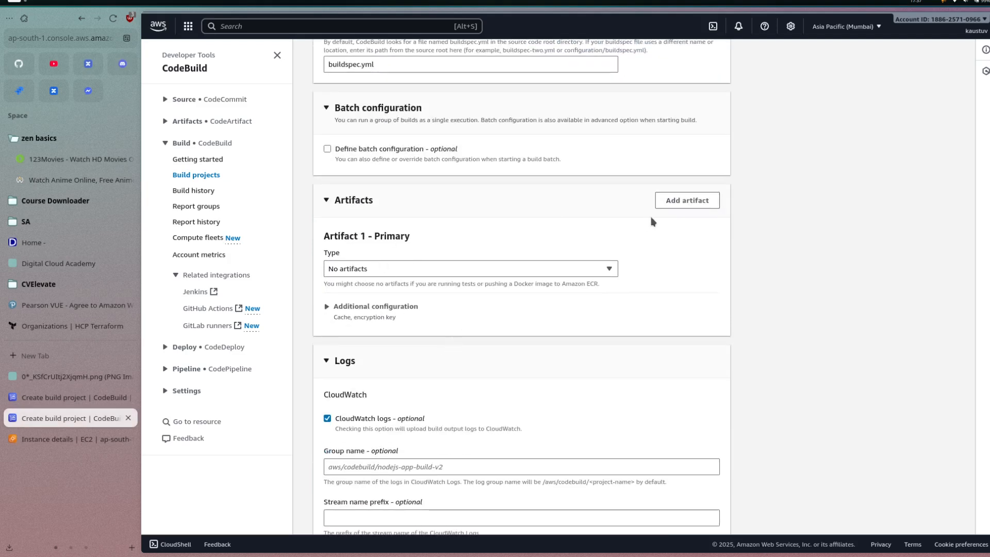
Send artifacts to Amazon S3 bucket ci-cd-aws-test-bucket under the name buildartifact.
left_click(422, 267)
left_click(348, 285)
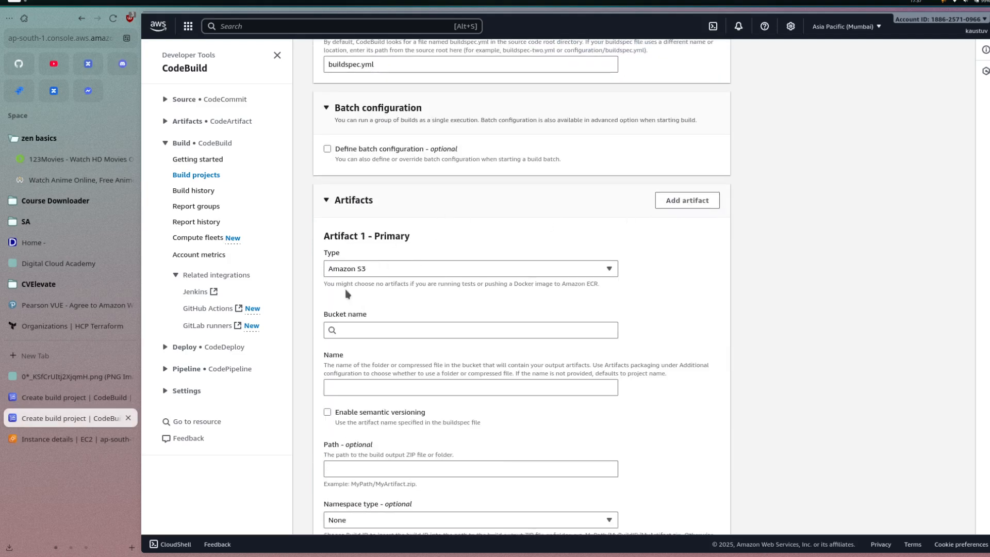
left_click(362, 329)
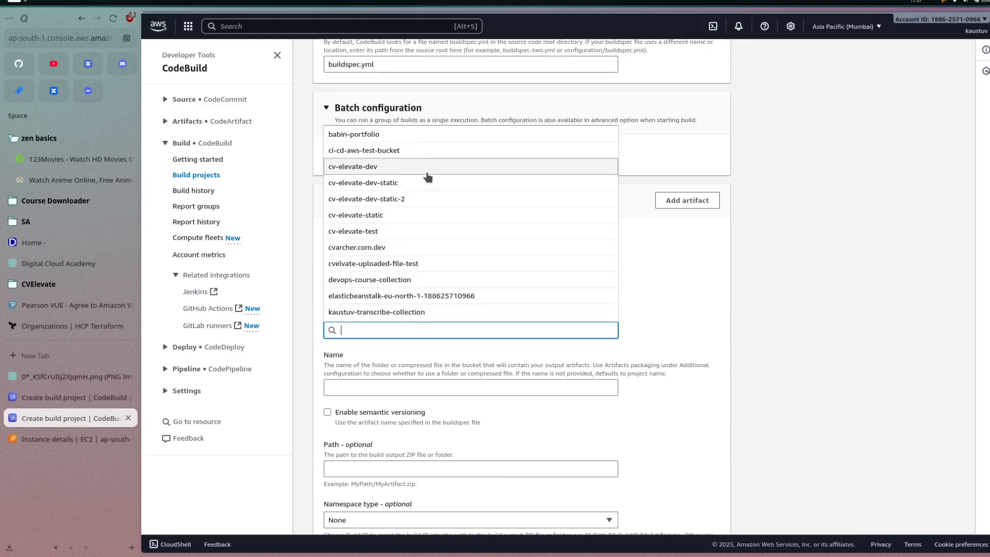
left_click(390, 153)
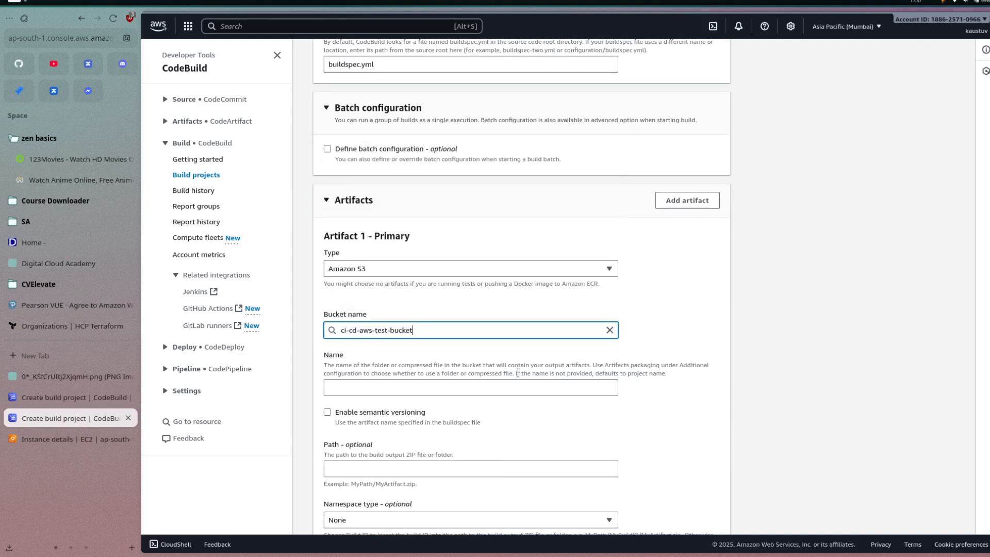
scroll(513, 387, "down", 3)
left_click(449, 269)
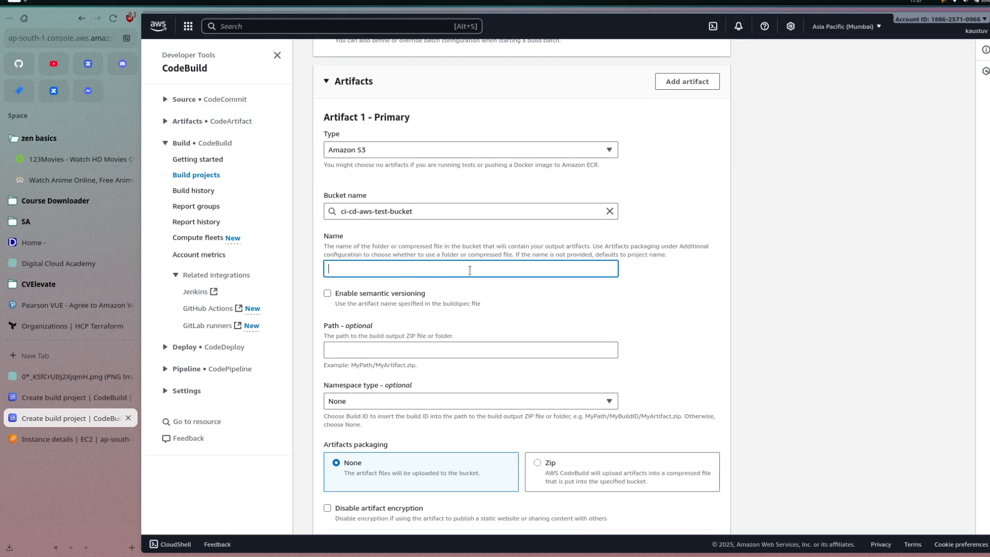
type("buildartifact")
Review the Logs options, turning S3 logging on and then back off.
scroll(537, 293, "down", 7)
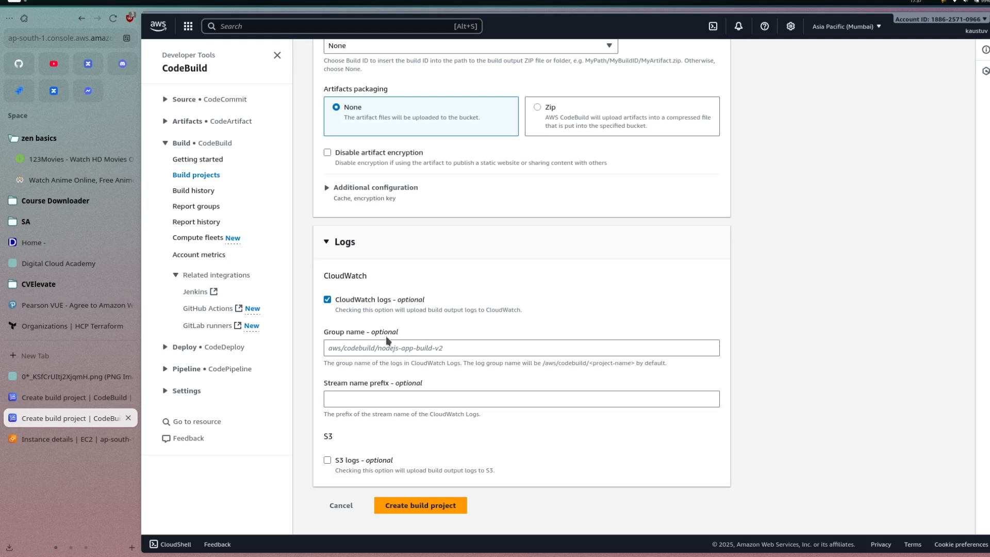
left_click(372, 342)
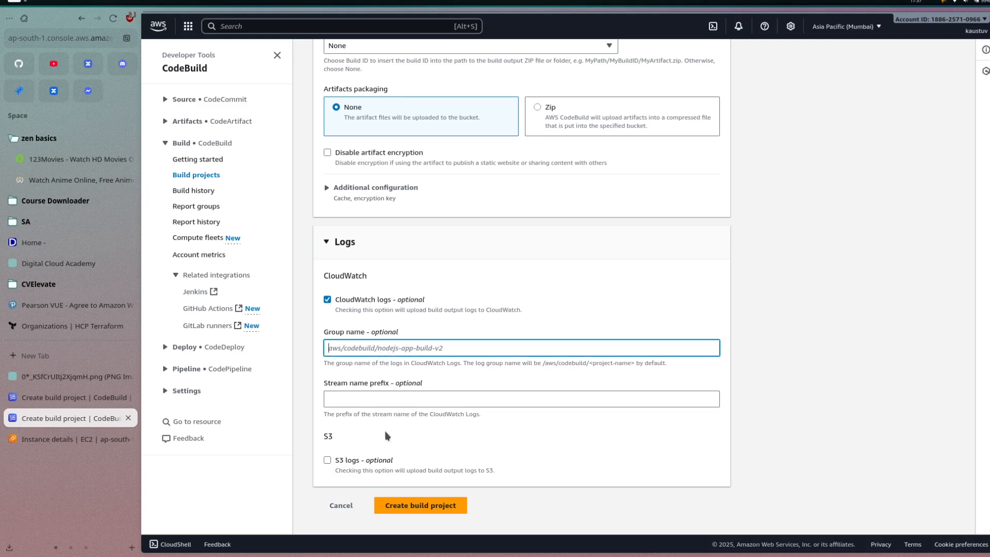
left_click(380, 461)
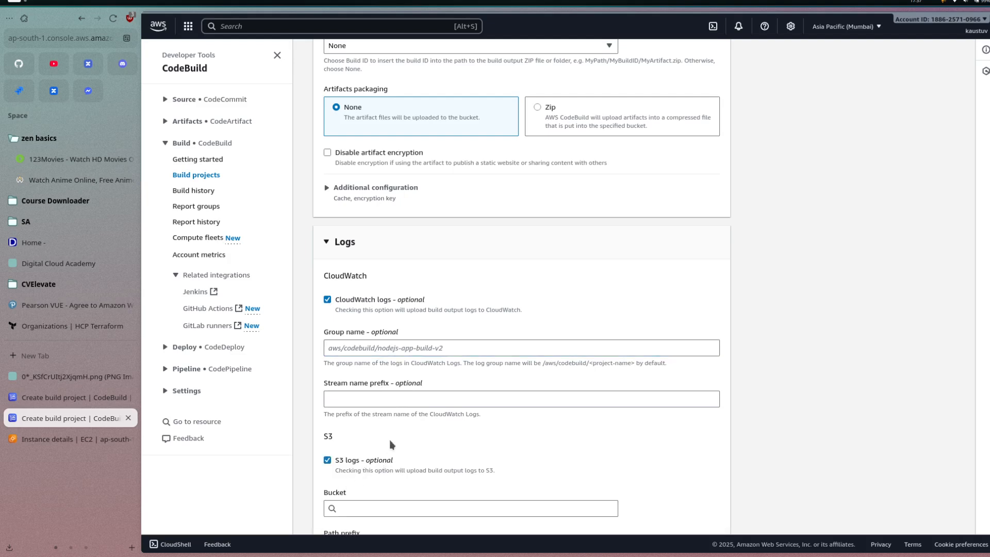
scroll(389, 439, "down", 2)
left_click(384, 364)
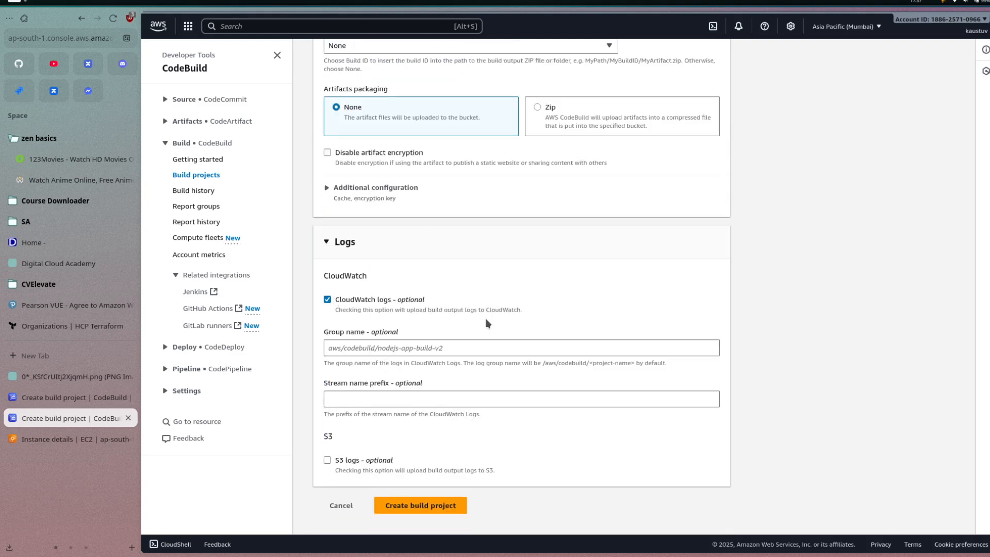
Create nodejs-app-build-v2, dismissing the webhook failure and Project created notices, and select its name.
left_click(453, 507)
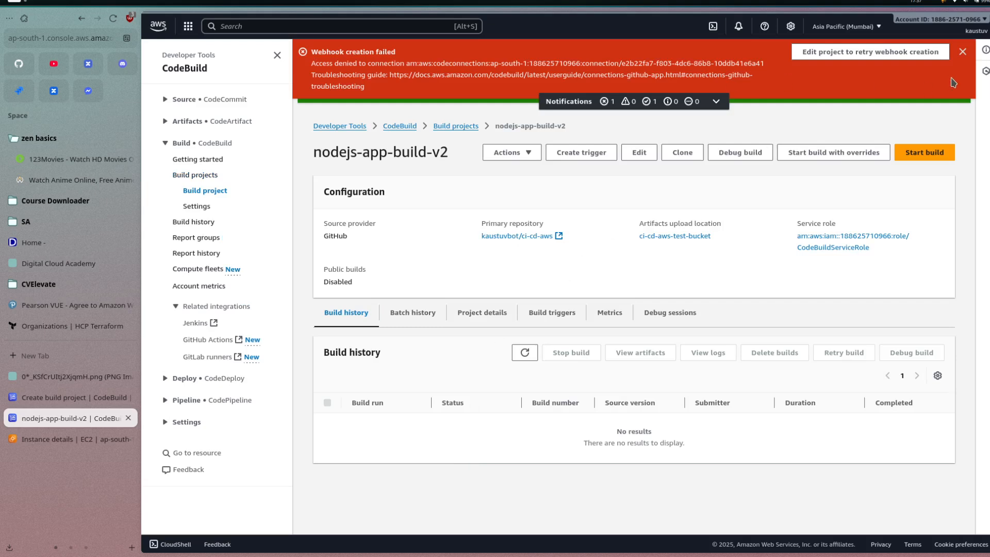
left_click(962, 51)
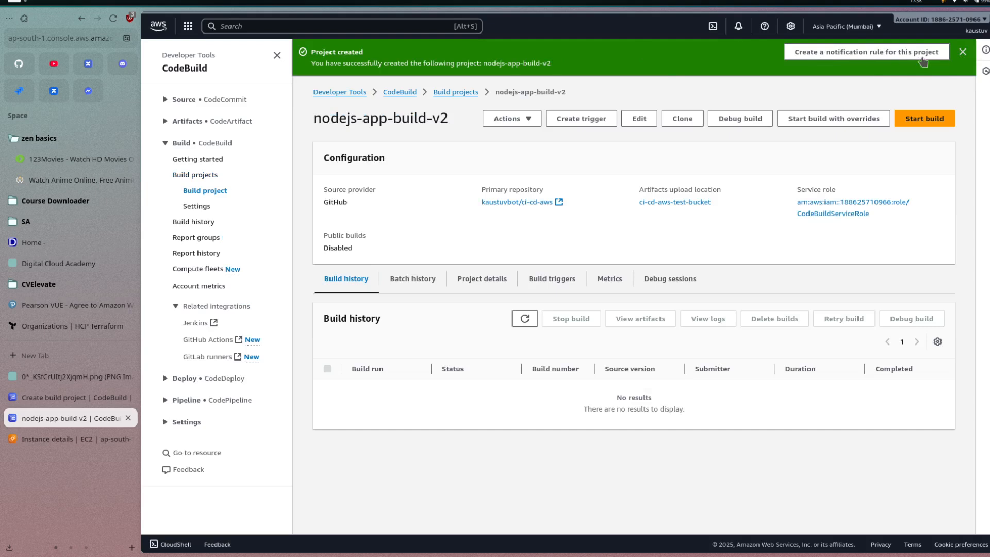
left_click(962, 52)
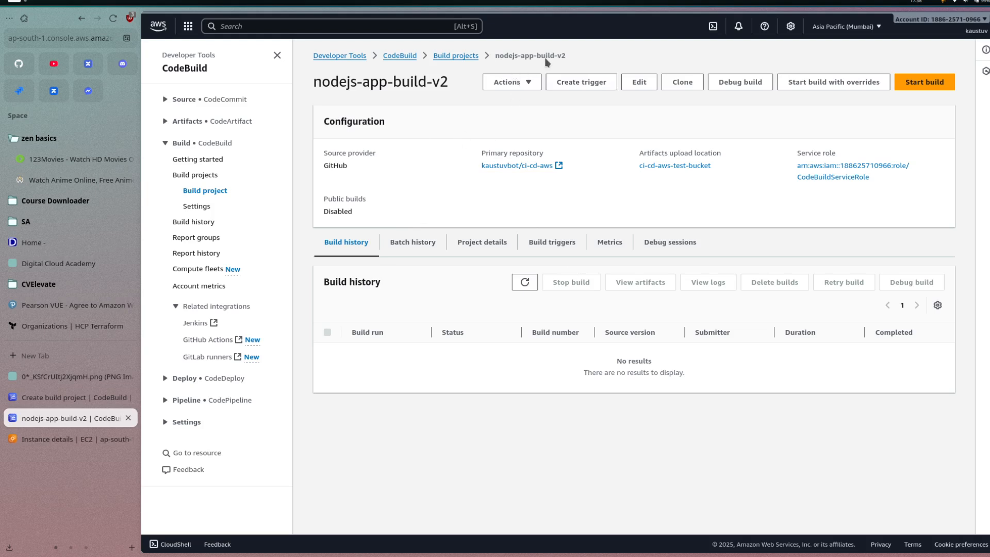
left_click_drag(496, 57, 563, 65)
Scroll the Notion notes to the GitHub connection and Create connection steps.
key("alt+Tab")
key("alt")
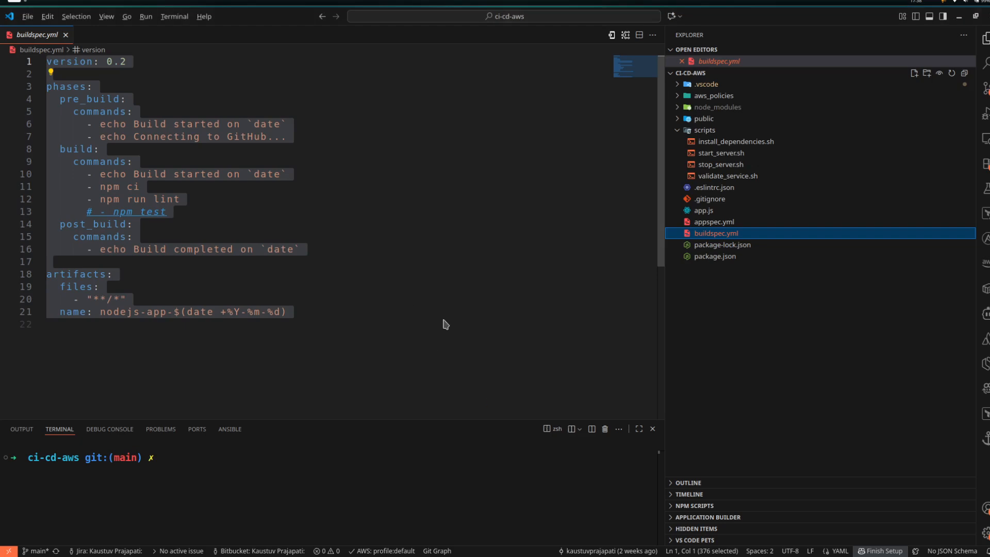
key("alt+Tab")
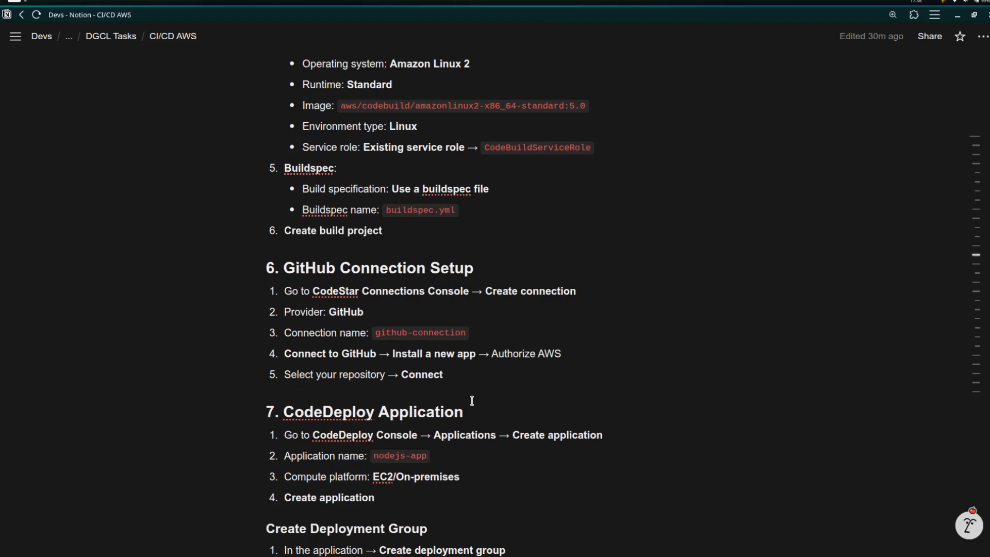
scroll(331, 204, "down", 2)
scroll(407, 212, "up", 2)
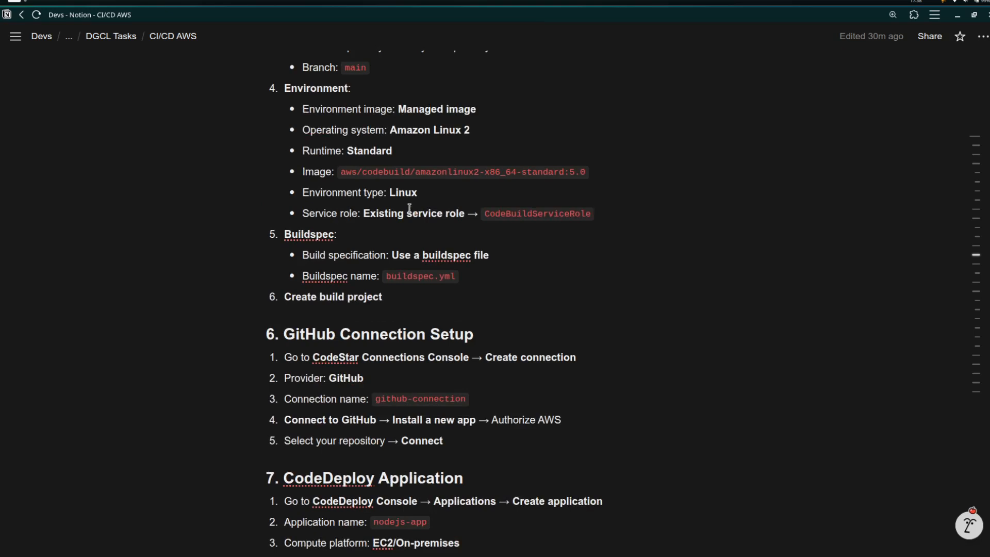
scroll(403, 253, "down", 3)
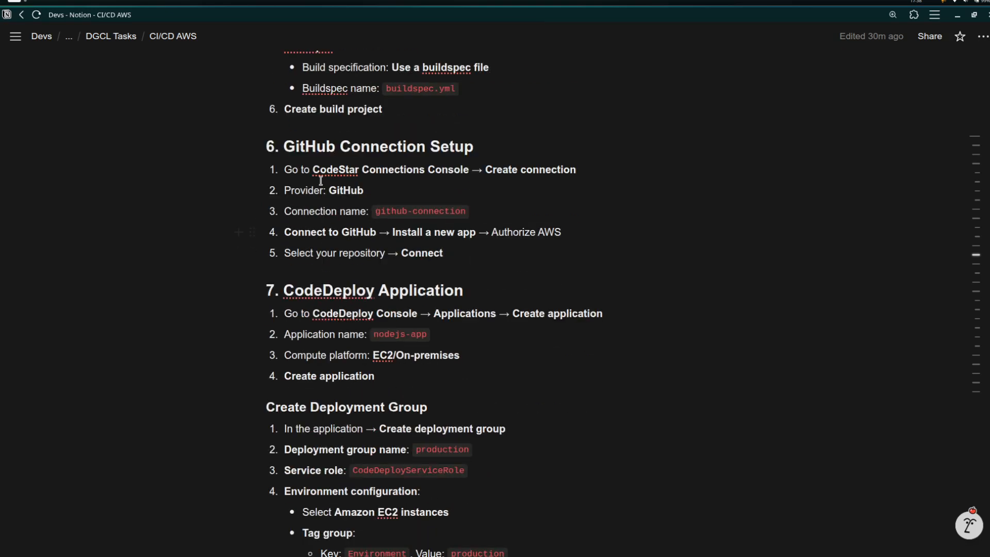
left_click(427, 254)
left_click(577, 171)
key("alt+Tab")
key("alt+Tab")
Highlight the GitHub Connection Setup steps and read on before returning to the CodeBuild project.
left_click_drag(453, 256, 286, 149)
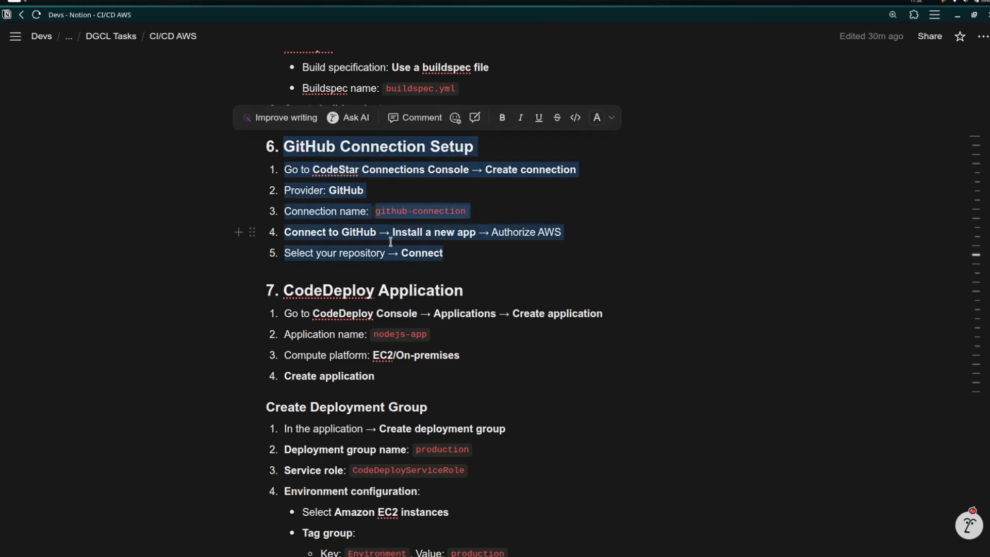
scroll(390, 241, "up", 12)
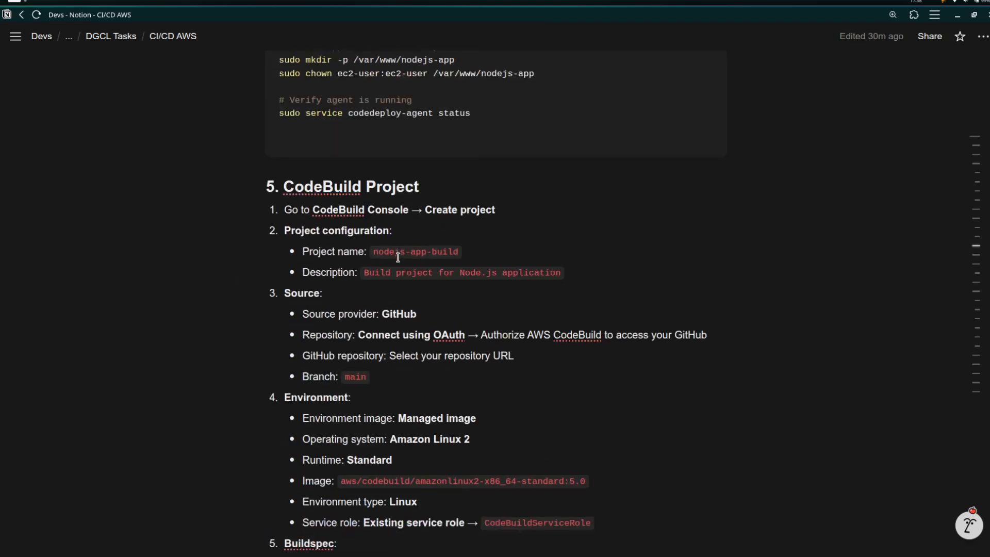
scroll(398, 256, "down", 3)
left_click_drag(386, 261, 319, 192)
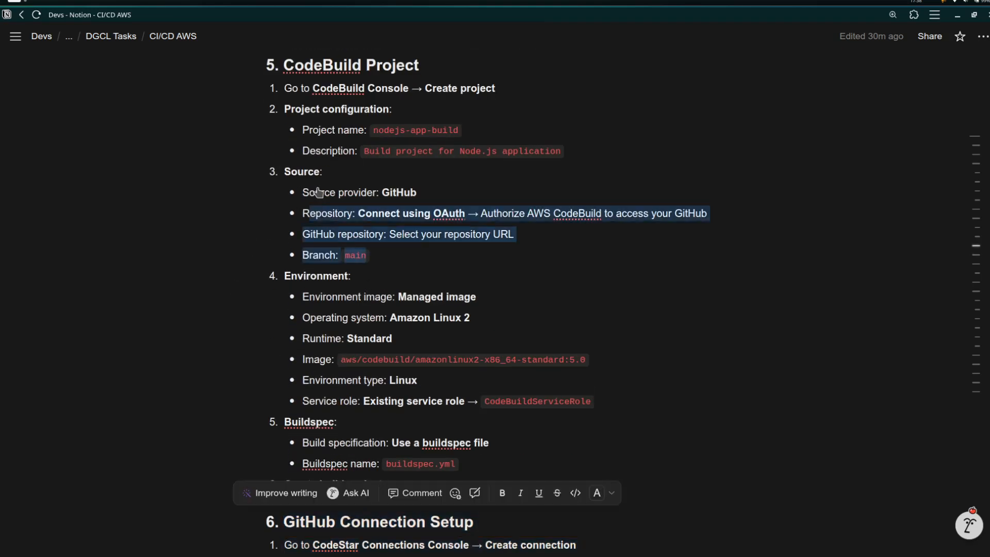
scroll(461, 317, "down", 6)
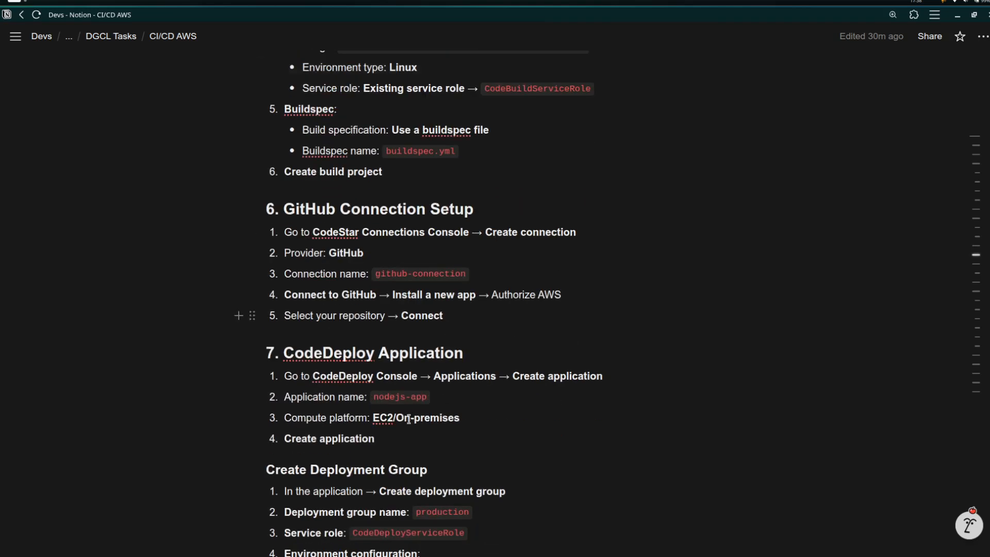
left_click(445, 316)
key("alt+Tab")
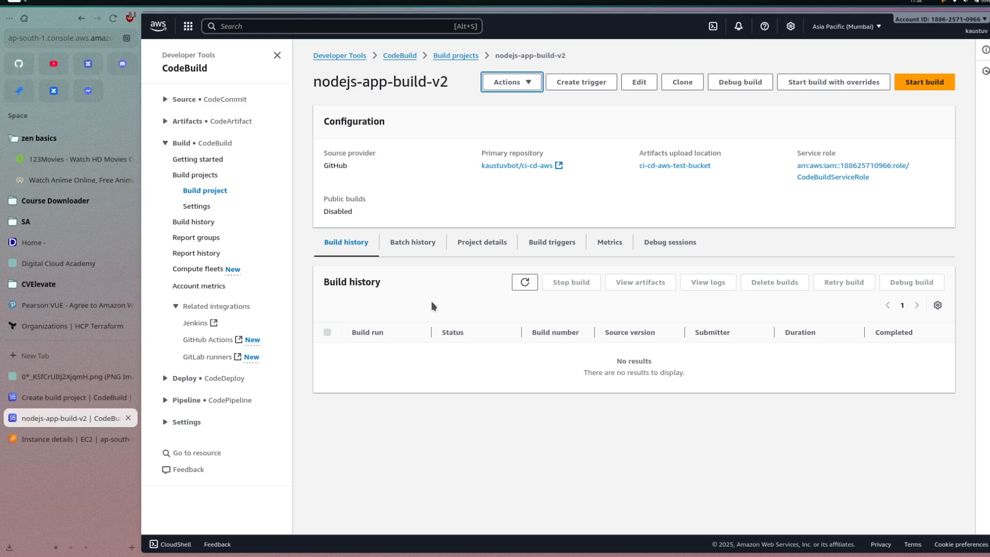
Open Developer Tools Settings > Connections and compare it with the GitHub Connection Setup notes.
left_click(166, 422)
left_click(197, 453)
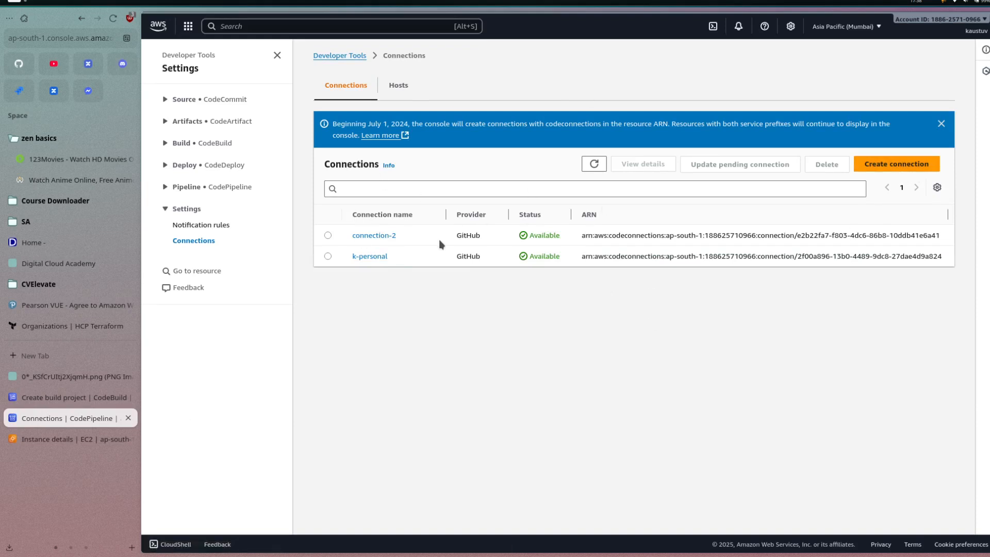
key("alt+Tab")
scroll(435, 291, "down", 1)
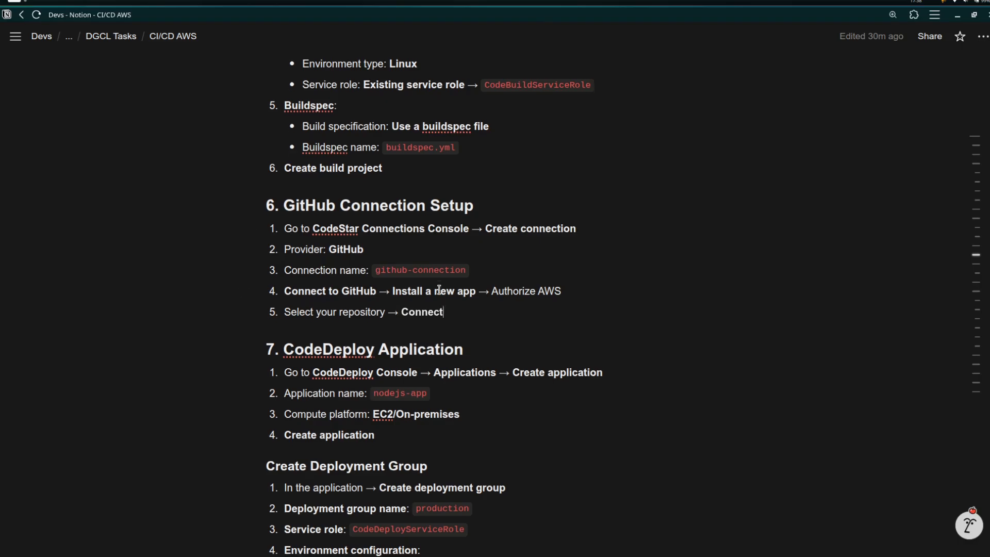
left_click_drag(282, 147, 467, 247)
left_click(479, 233)
scroll(415, 254, "down", 1)
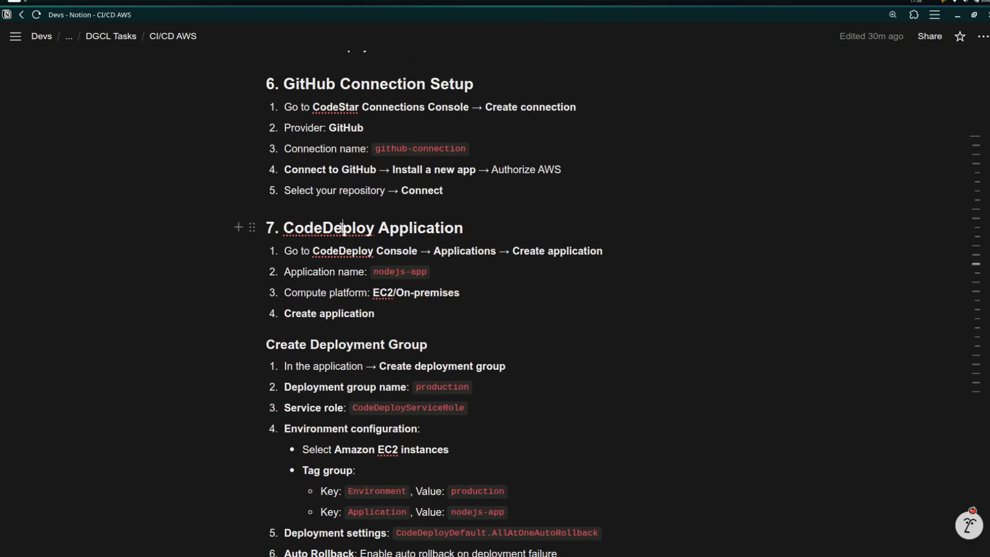
key("alt+Tab")
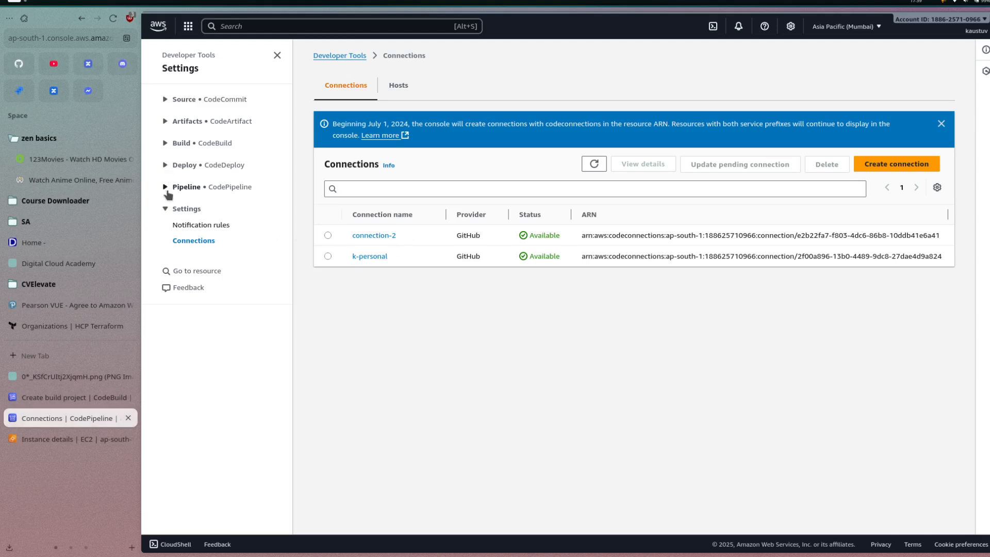
Expand Deploy and open the CodeDeploy Deployments history.
key("alt+Tab")
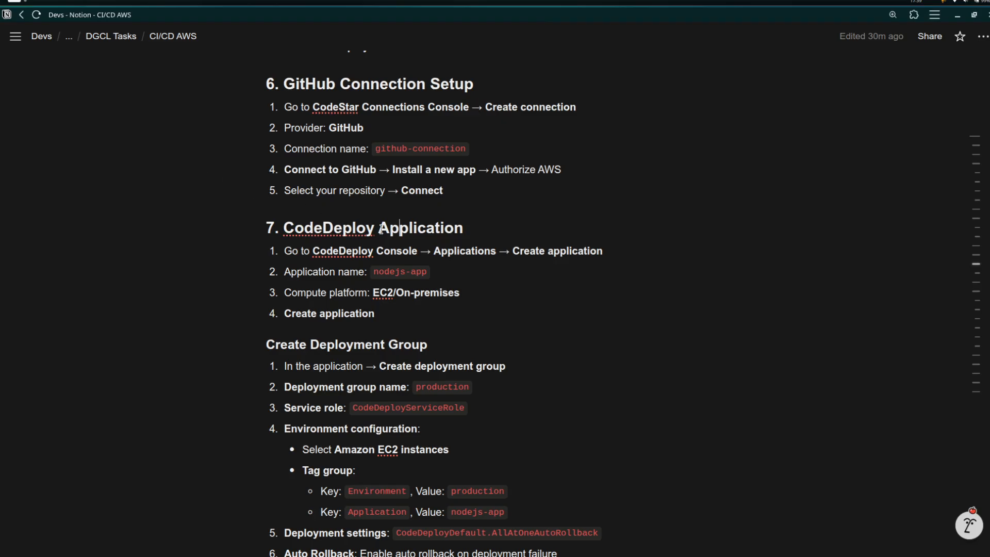
key("alt+Tab")
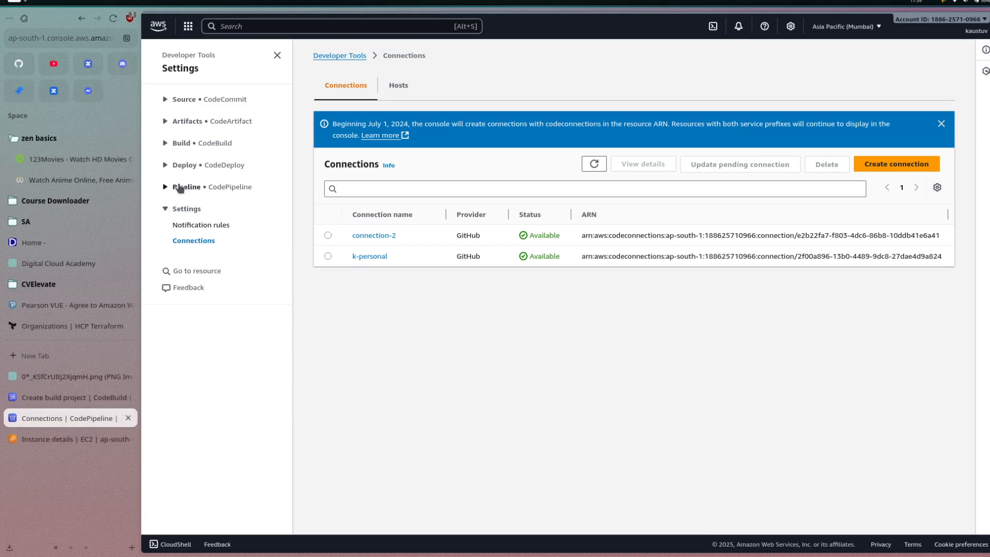
left_click(174, 167)
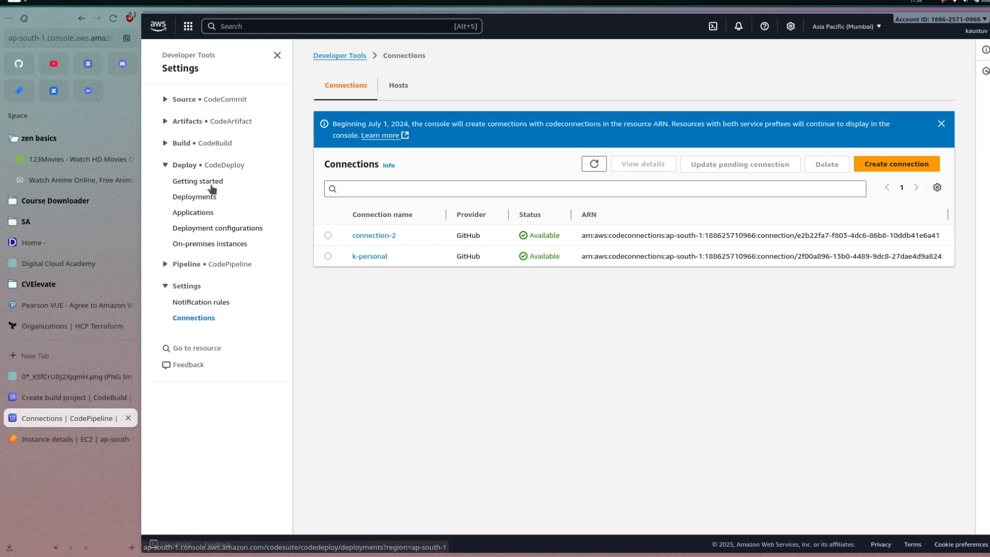
left_click(209, 199)
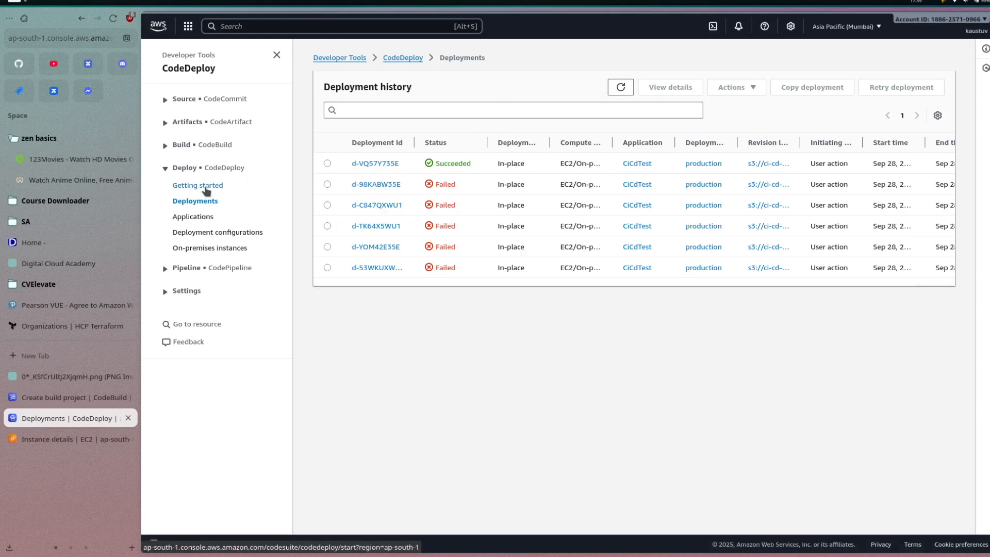
From Applications, create cicdtest-v2 with EC2/On-premises as its compute platform.
left_click(189, 220)
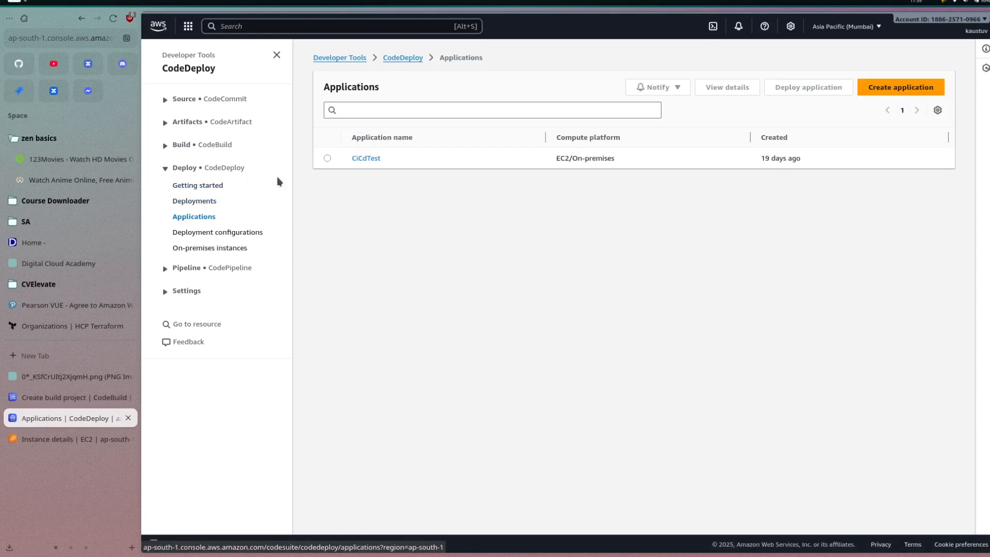
left_click(906, 93)
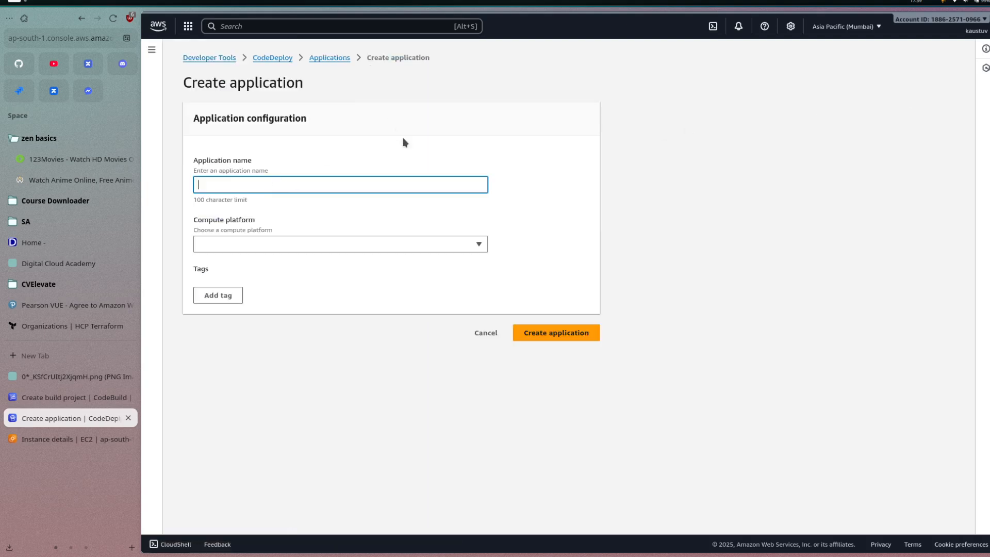
type("cicdtest-v2")
left_click(311, 242)
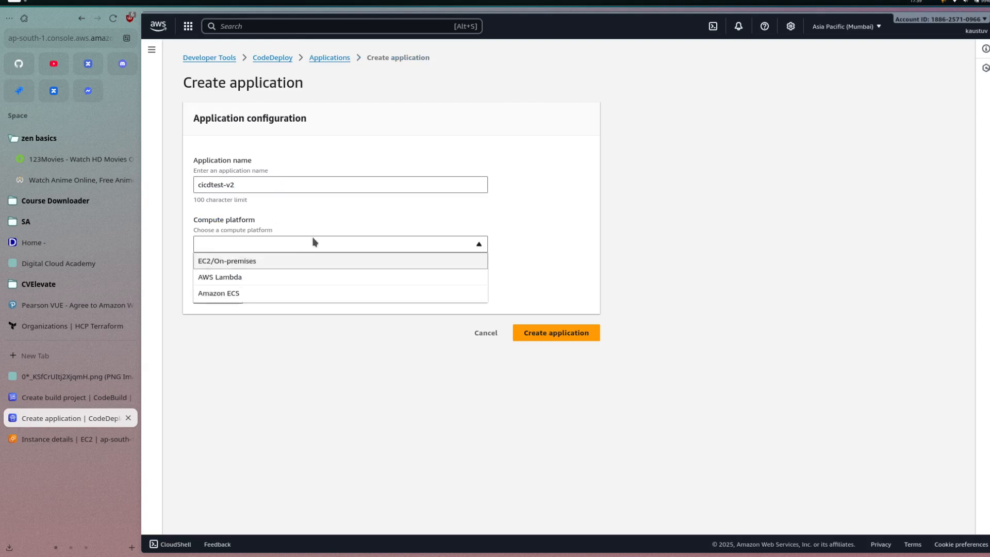
left_click(228, 262)
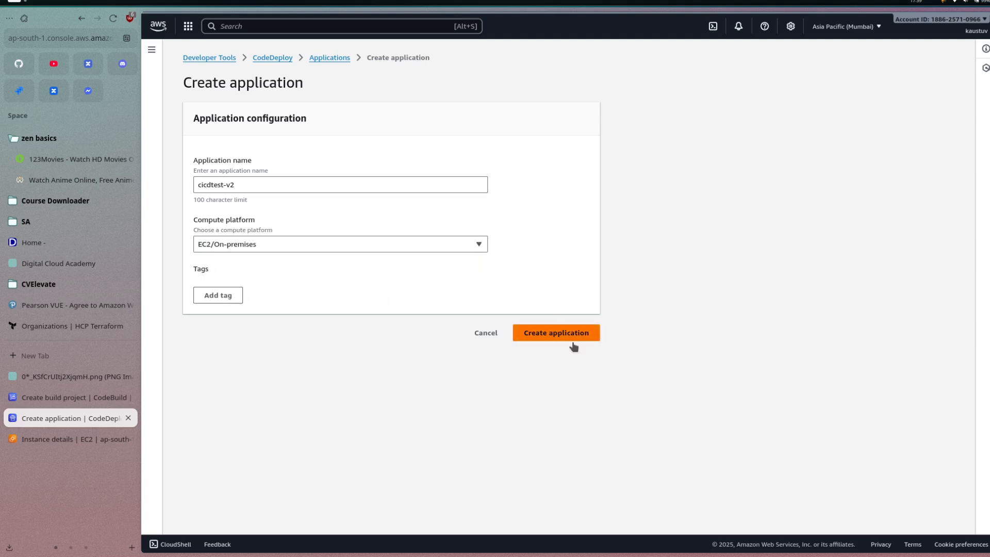
left_click(543, 336)
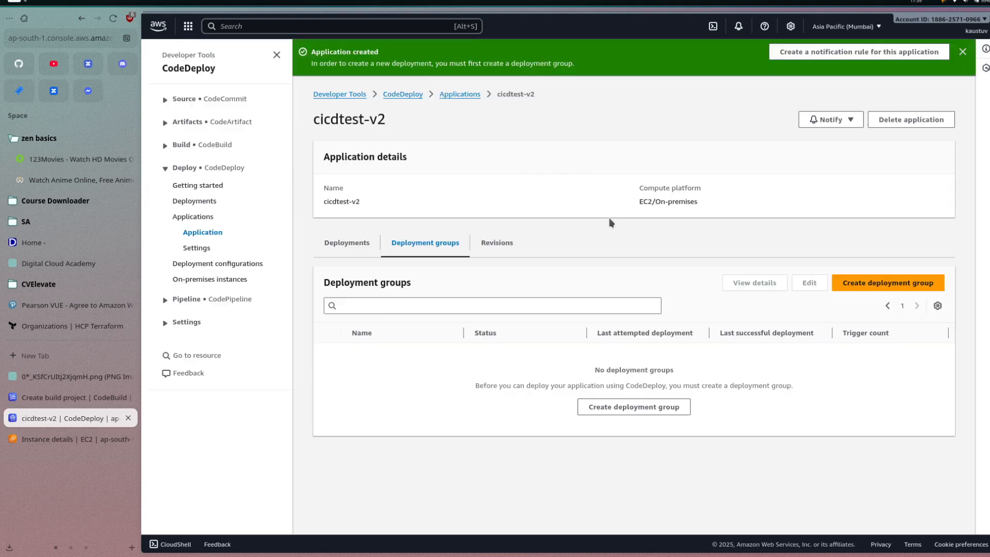
key("alt+Tab")
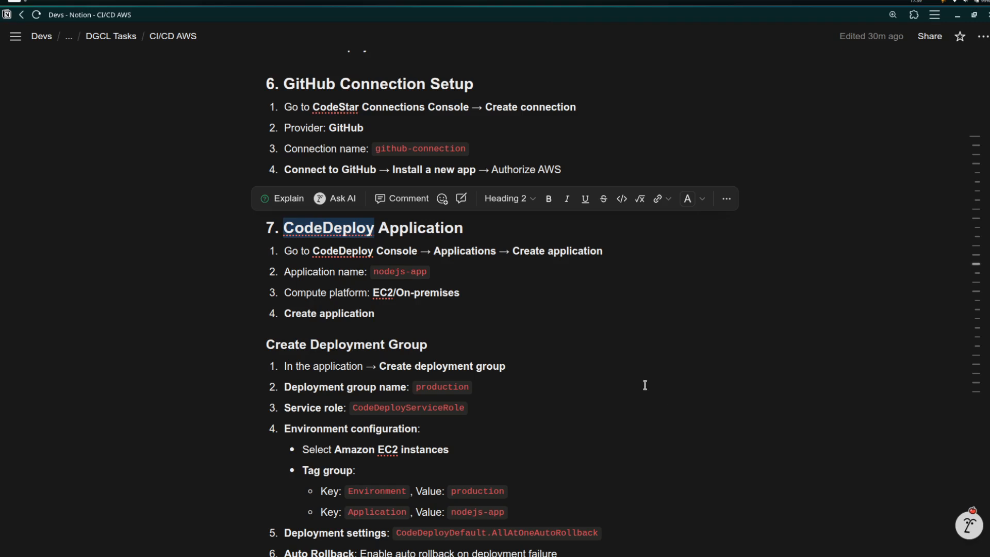
left_click(434, 251)
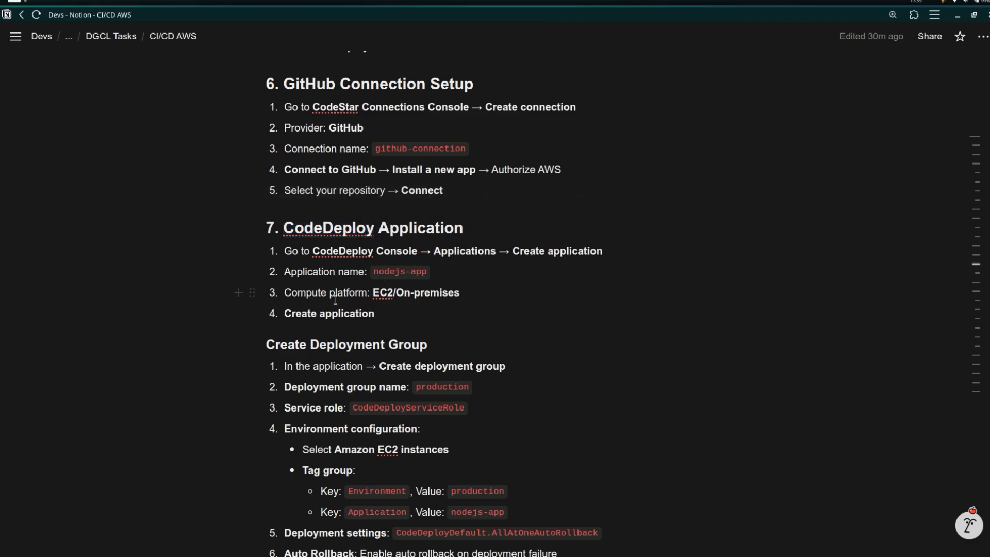
scroll(335, 302, "down", 1)
scroll(356, 279, "down", 1)
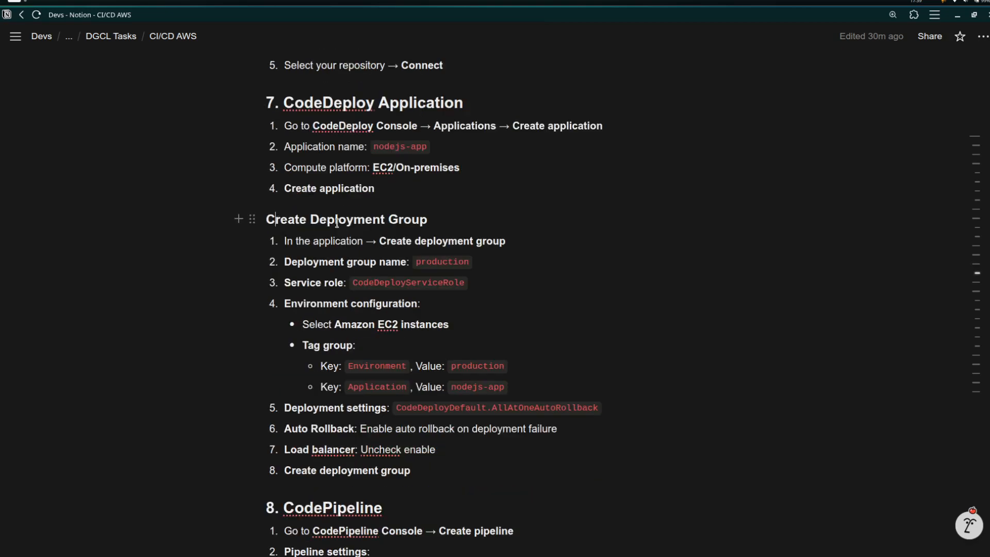
triple_click(451, 263)
double_click(450, 260)
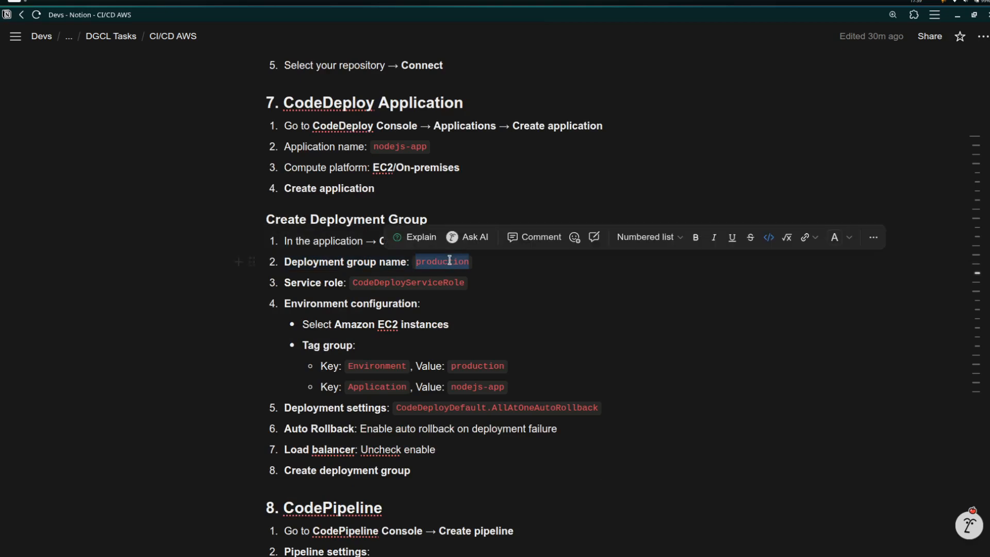
key("alt+Tab")
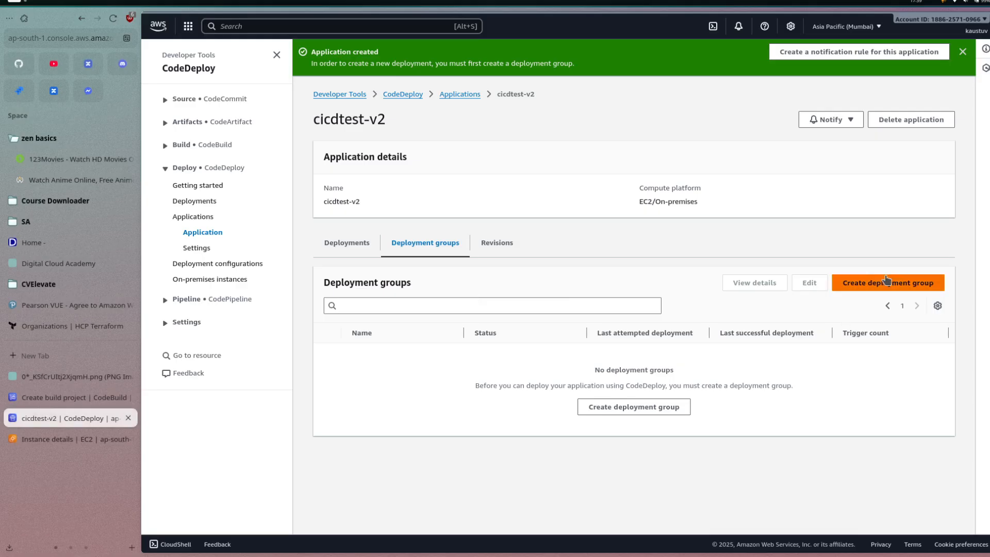
Name the new cicdtest-v2 deployment group 'production' and assign the AWSCodeDeployRole service role.
left_click(852, 282)
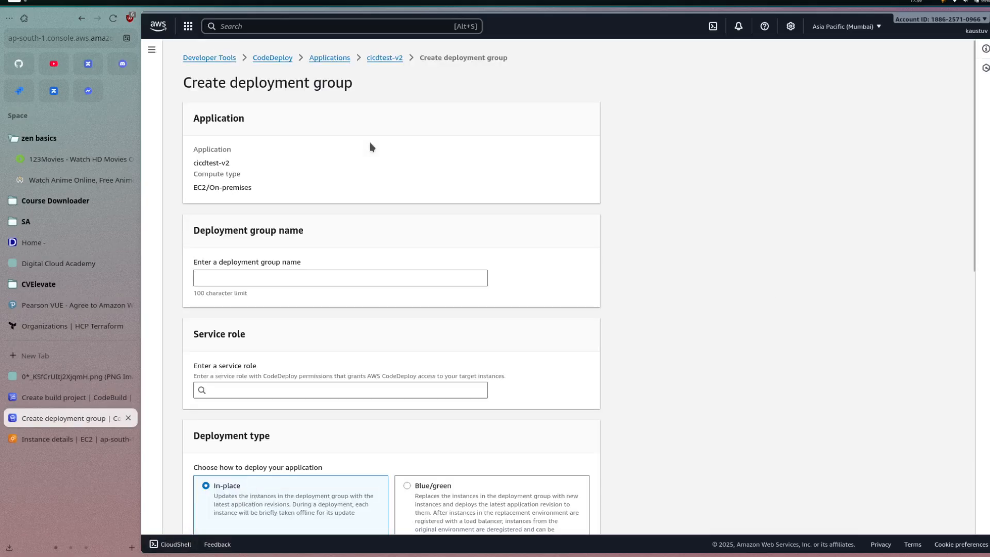
left_click(234, 276)
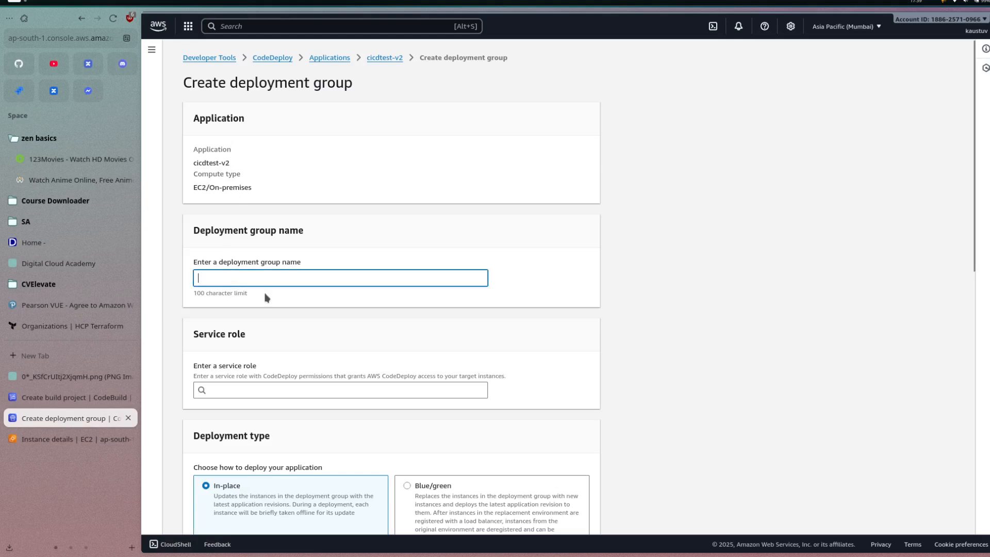
type("production")
scroll(263, 281, "down", 1)
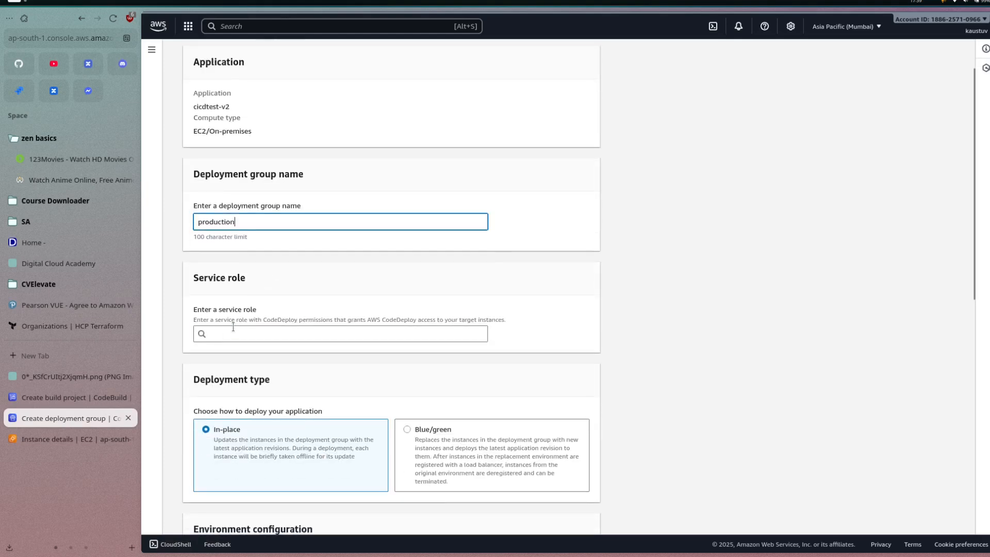
left_click(233, 328)
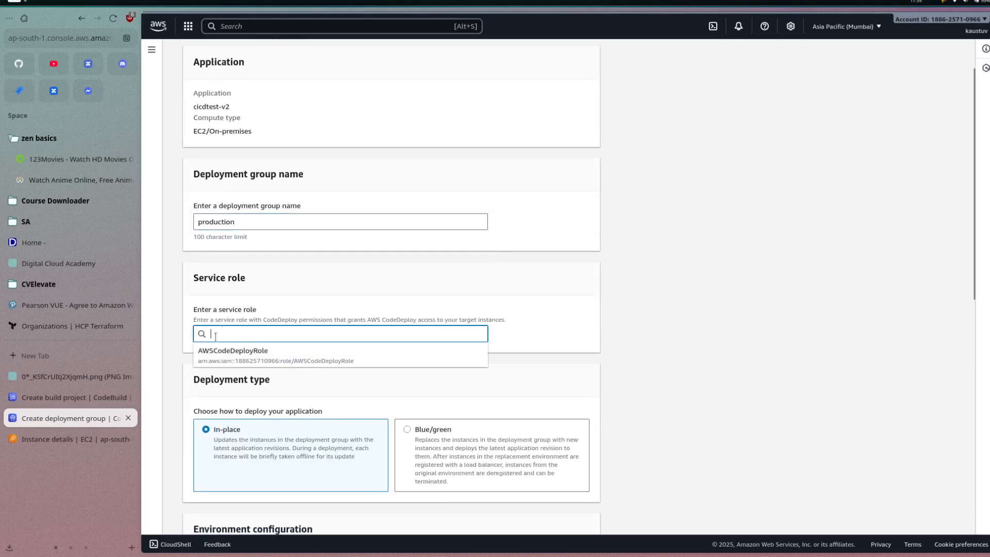
left_click(260, 358)
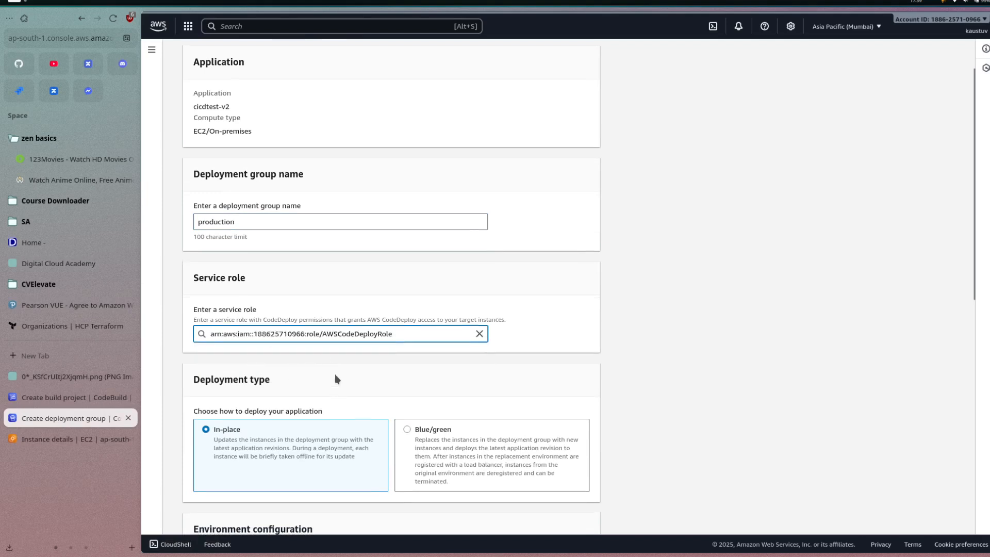
scroll(335, 373, "down", 3)
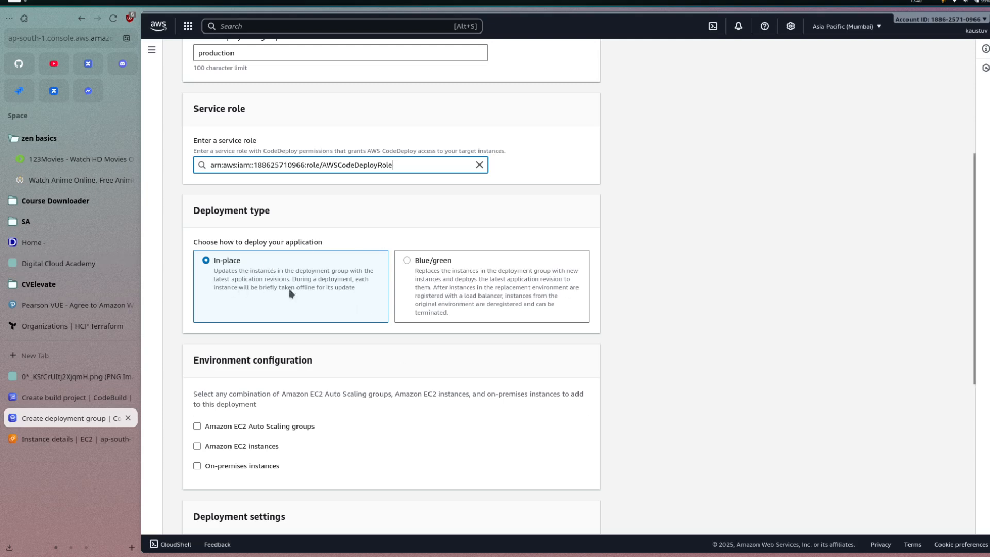
scroll(310, 294, "down", 2)
After checking the notes, set the deployment group to target Amazon EC2 instances.
key("alt+Tab")
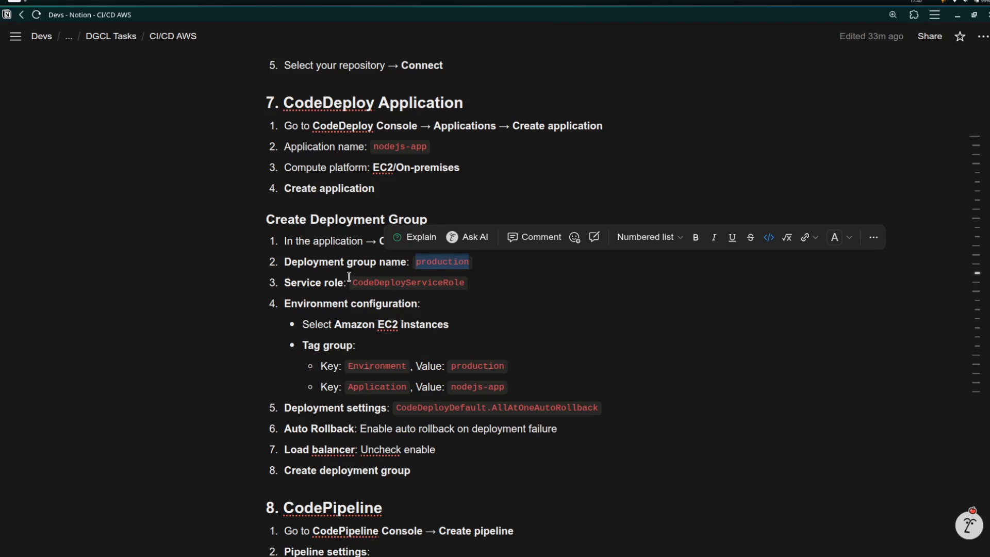
scroll(459, 294, "down", 1)
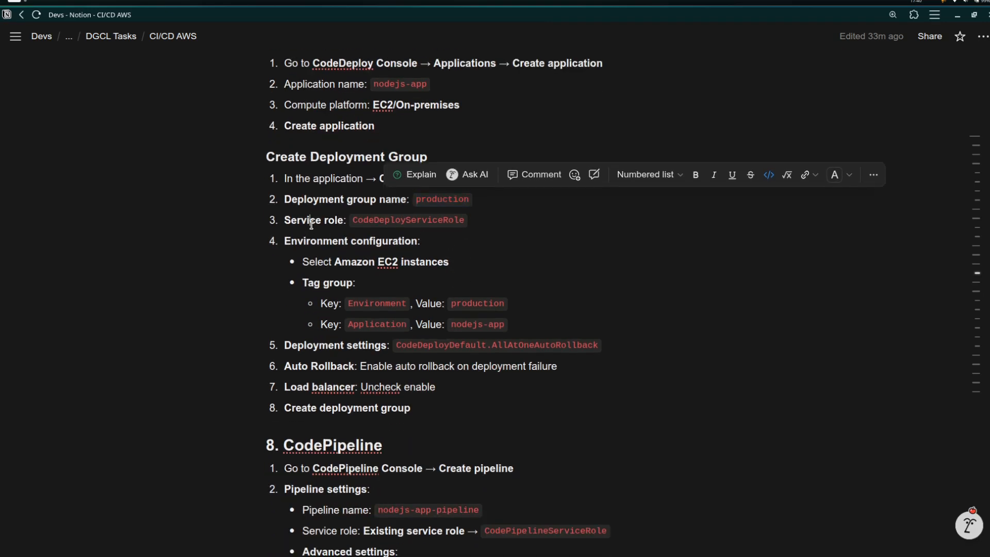
left_click(380, 220)
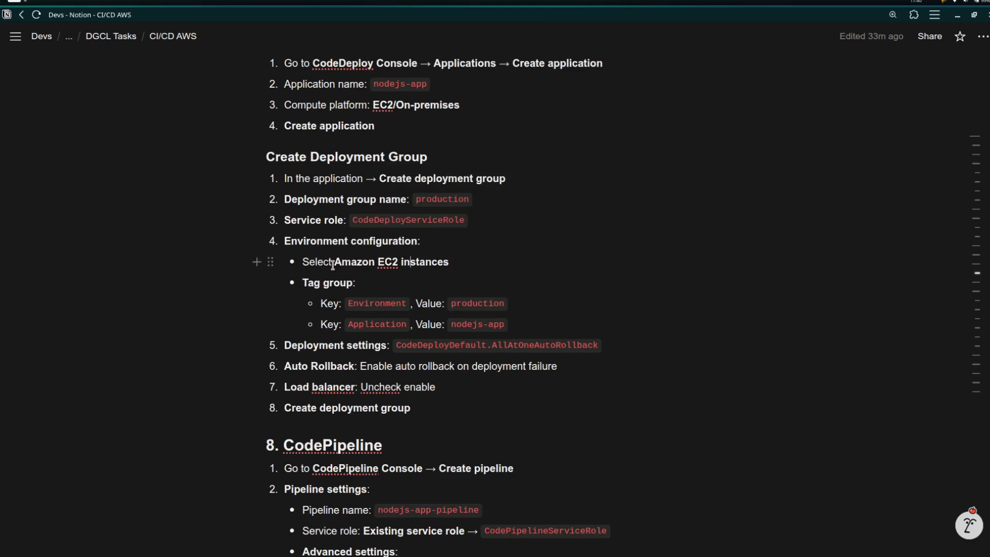
key("alt+Tab")
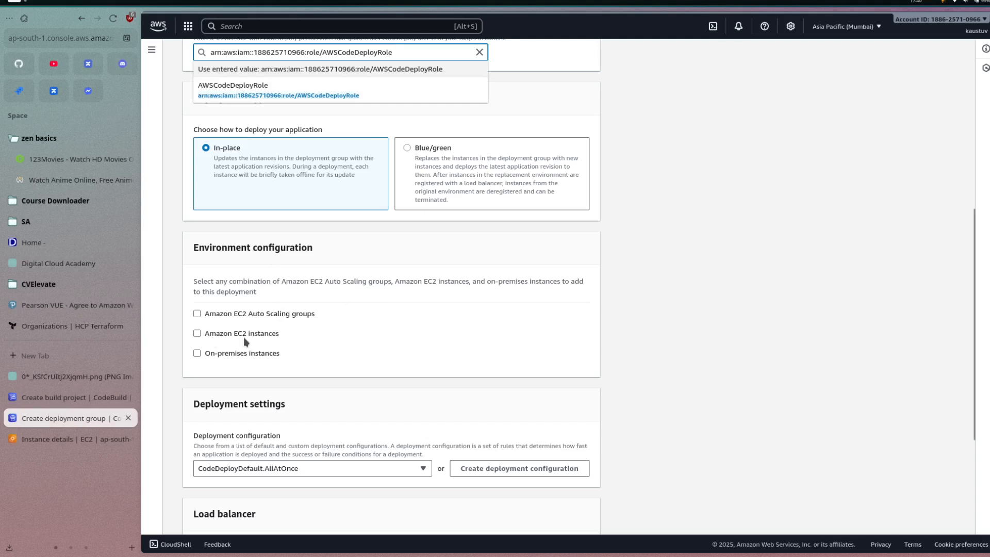
left_click(214, 343)
left_click(213, 341)
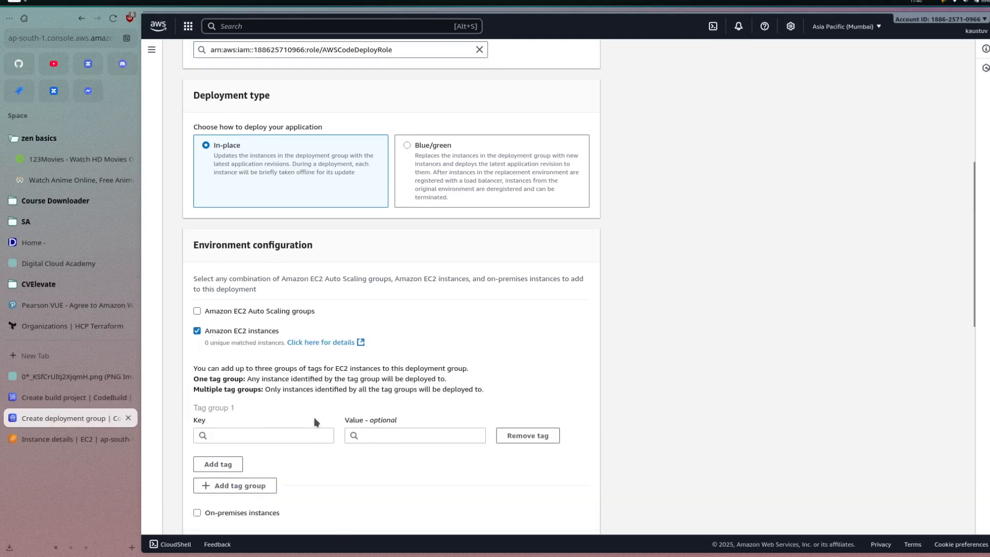
scroll(288, 361, "down", 2)
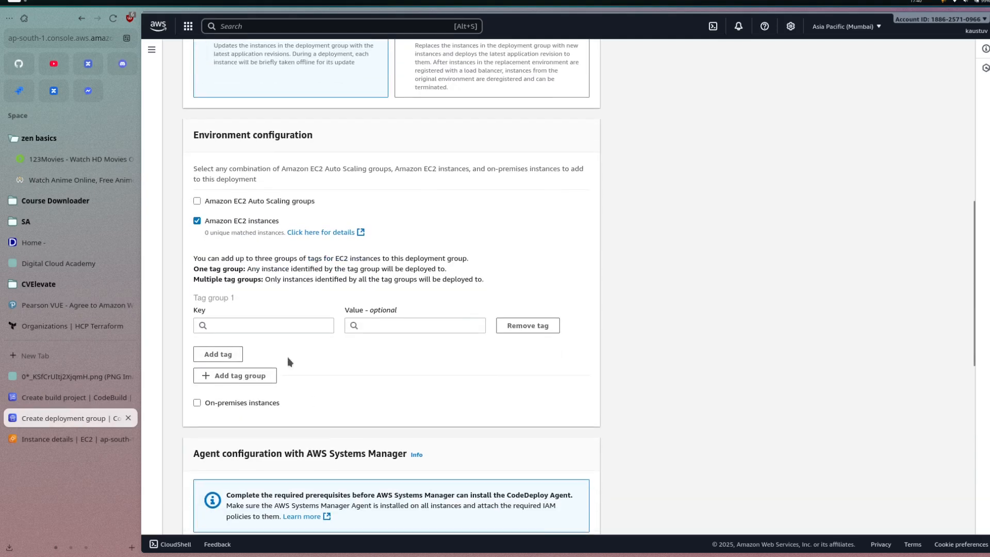
Add the tag Name = nodejs-app-server to match the instance.
left_click(232, 329)
left_click(230, 344)
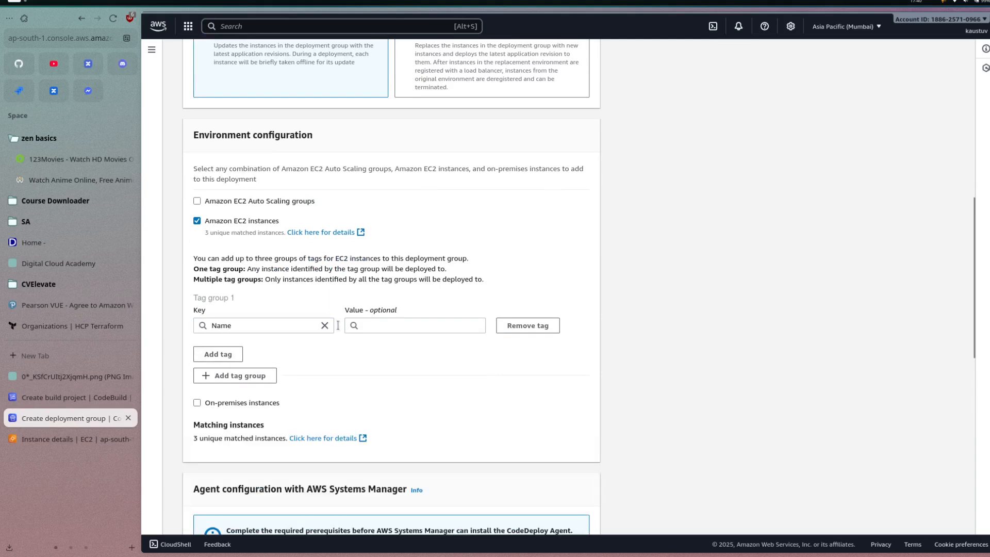
left_click(387, 327)
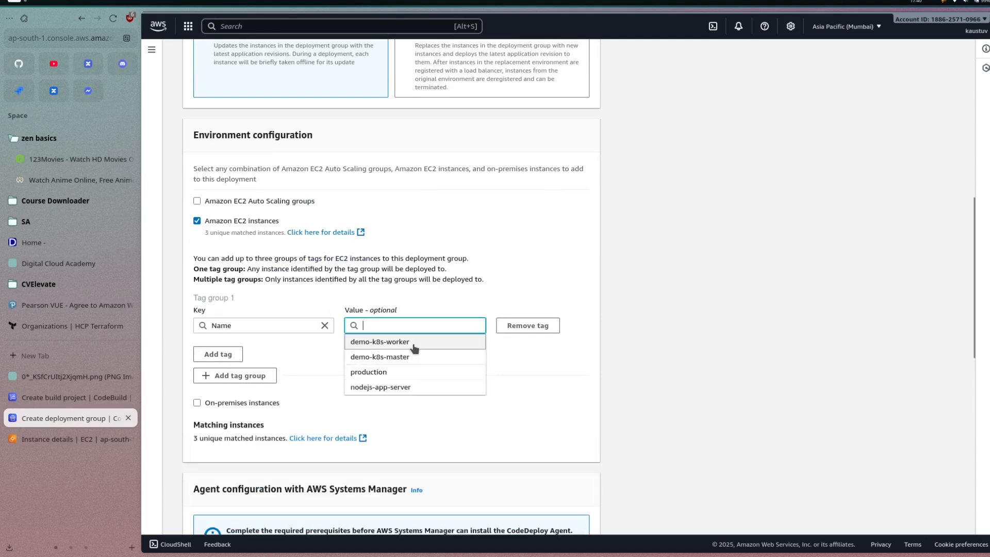
left_click(414, 386)
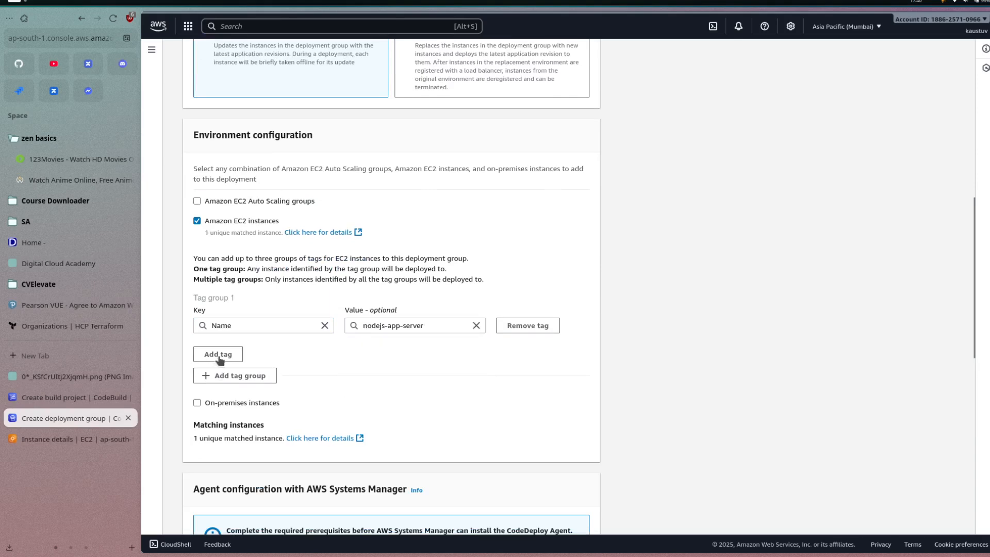
Add a second tag Environment = production, then view the instance's EC2 details.
left_click(218, 356)
left_click(242, 355)
left_click(258, 383)
left_click(412, 354)
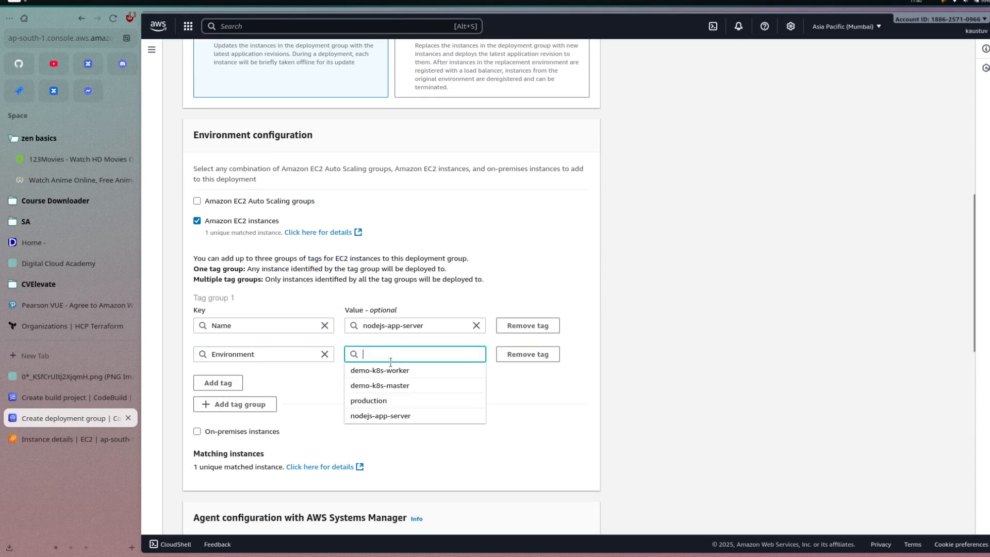
key("Return")
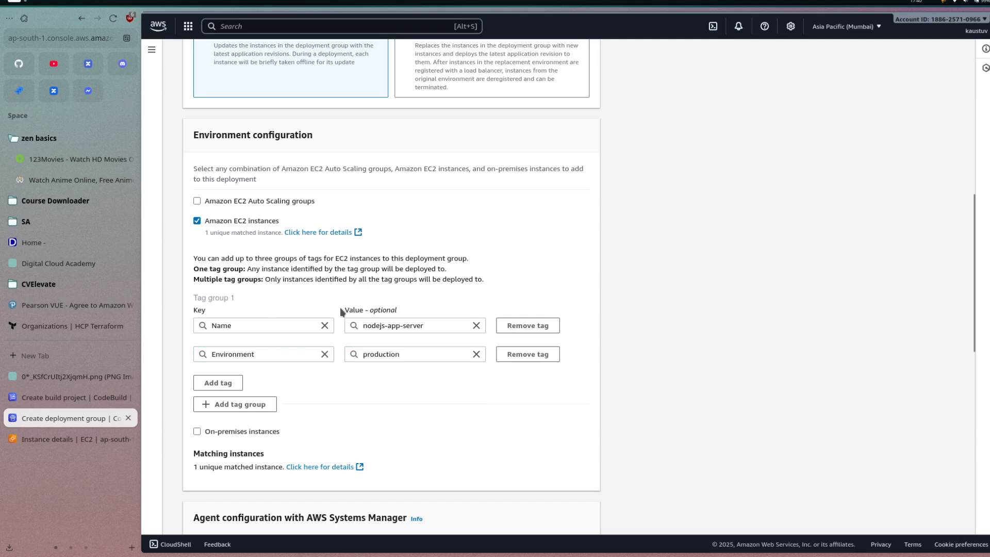
left_click(51, 437)
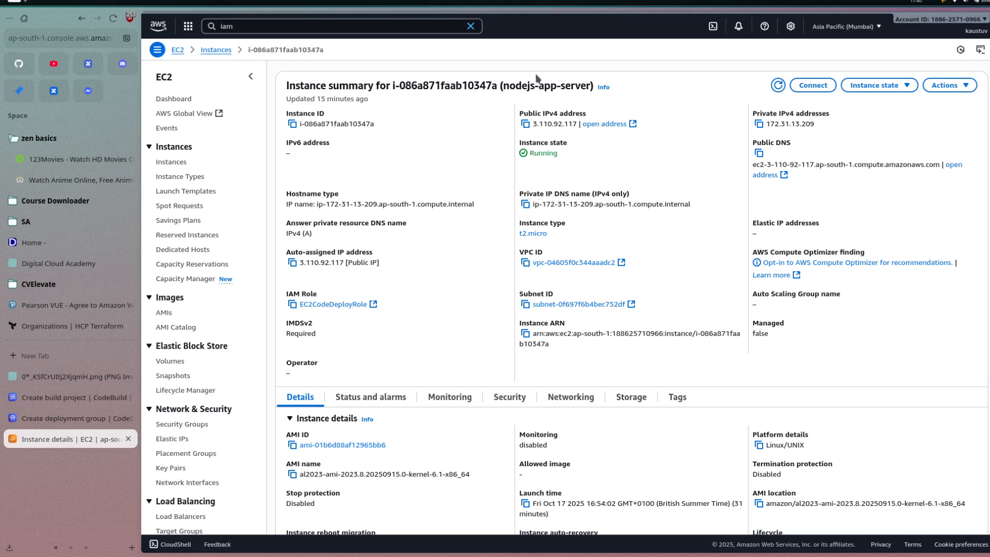
Open the instance's Tags tab to see its Name and Environment tags.
left_click_drag(509, 86, 581, 84)
left_click(657, 416)
left_click(675, 398)
left_click_drag(401, 484, 280, 467)
Confirm Name nodejs-app-server and Environment production in Manage tags, then return to the deployment group form.
left_click(949, 419)
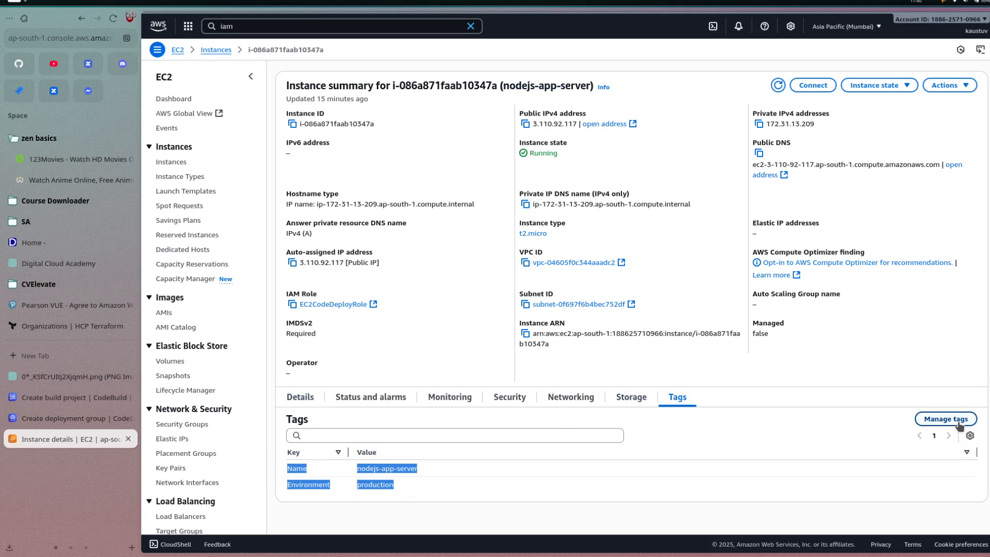
left_click(369, 127)
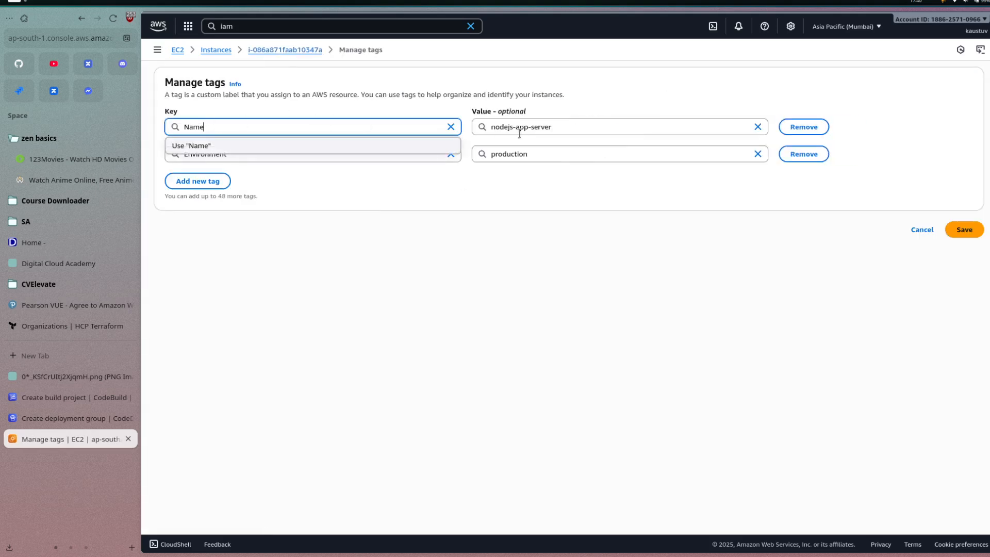
left_click_drag(517, 128, 559, 131)
left_click(398, 157)
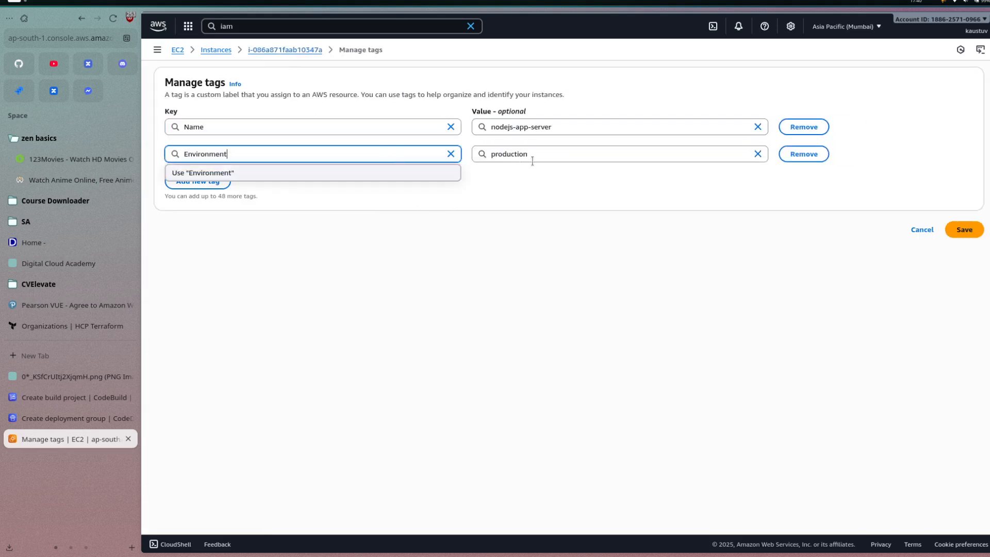
left_click_drag(511, 155, 531, 156)
left_click(431, 187)
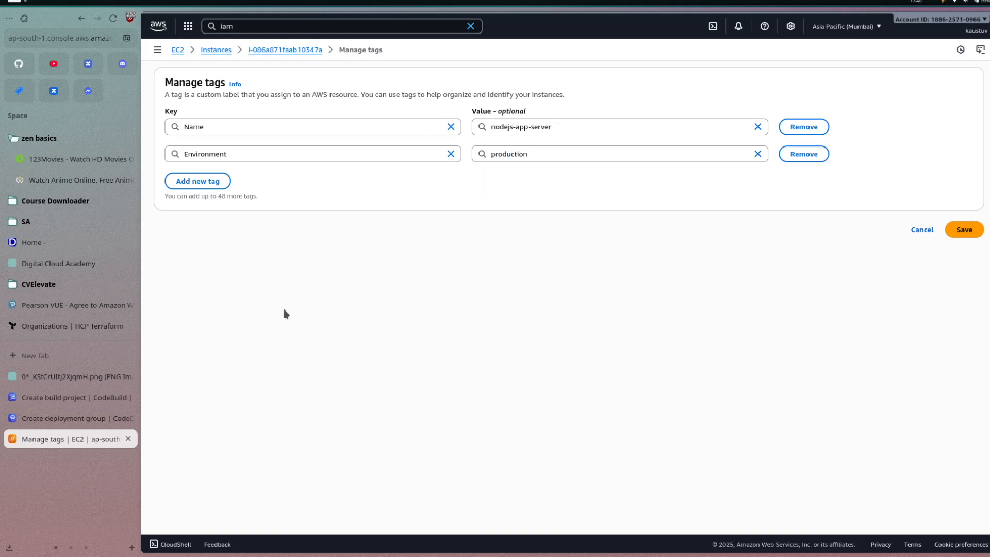
left_click(51, 418)
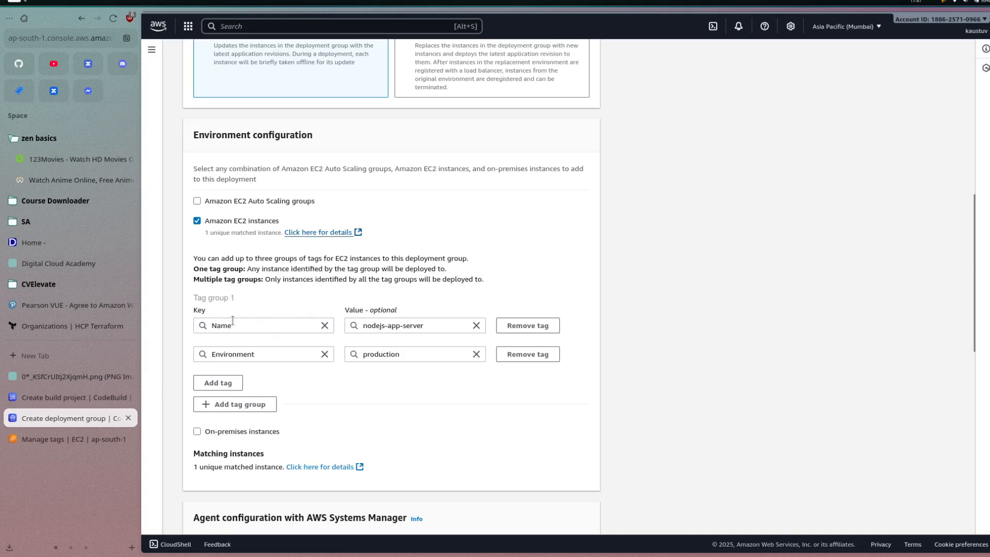
Keep CodeDeployDefault.AllAtOnce as the deployment configuration after checking the notes.
left_click_drag(191, 298, 260, 301)
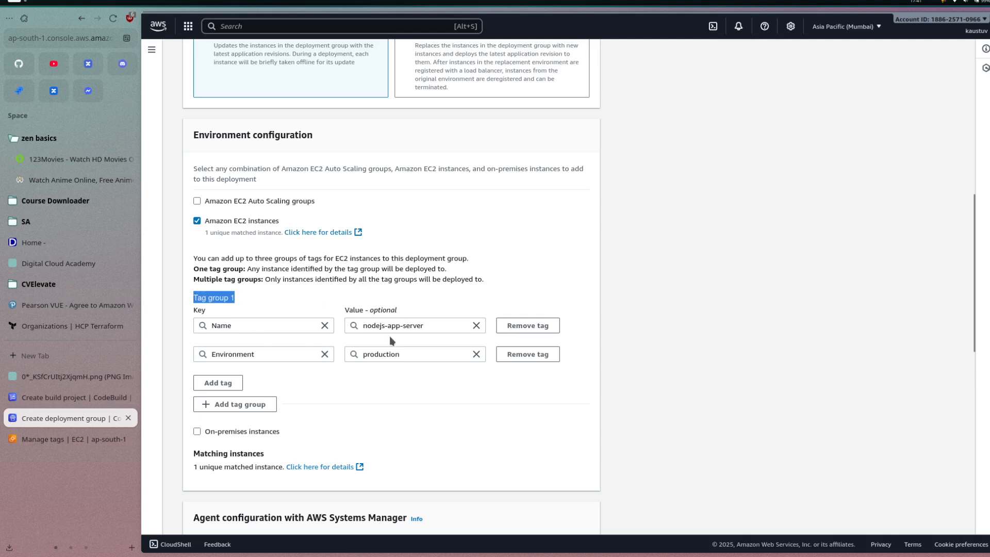
scroll(369, 344, "down", 5)
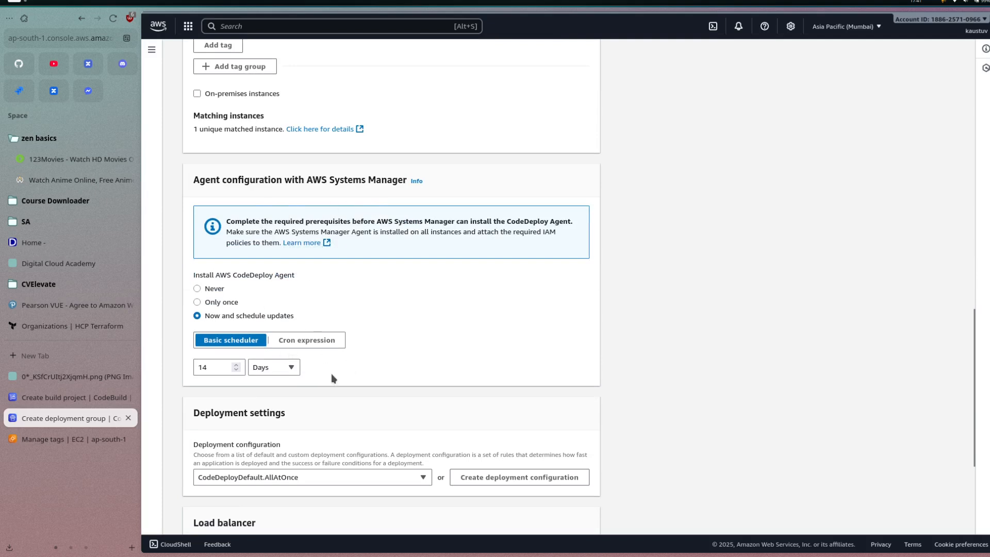
key("alt+Tab")
left_click(471, 345)
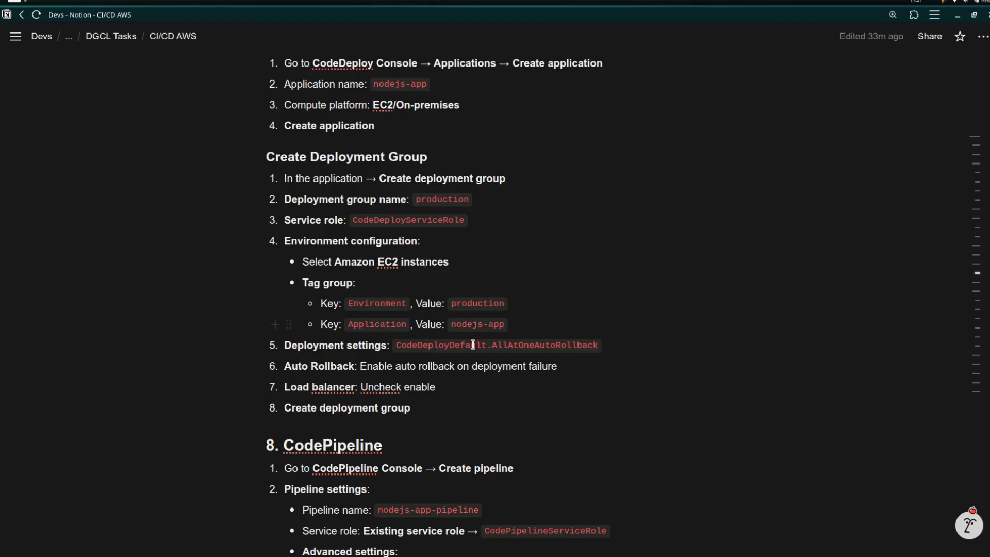
left_click_drag(311, 346, 580, 344)
key("alt+Tab")
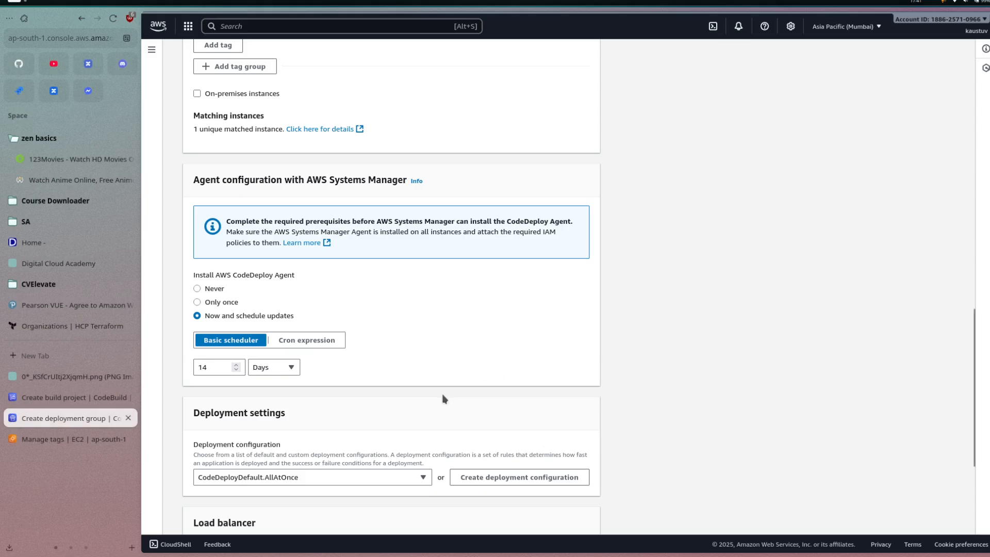
scroll(442, 393, "up", 3)
scroll(442, 394, "up", 8)
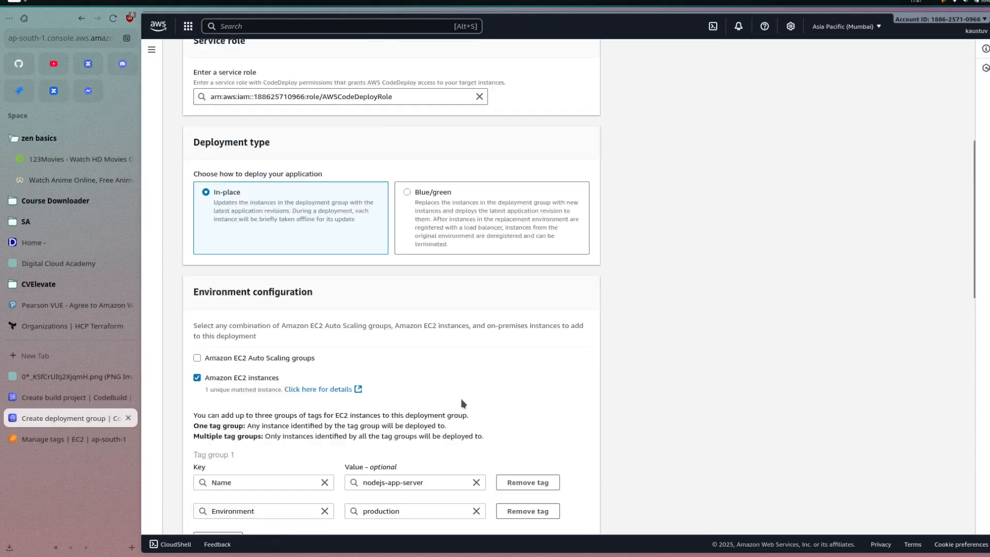
scroll(469, 379, "down", 10)
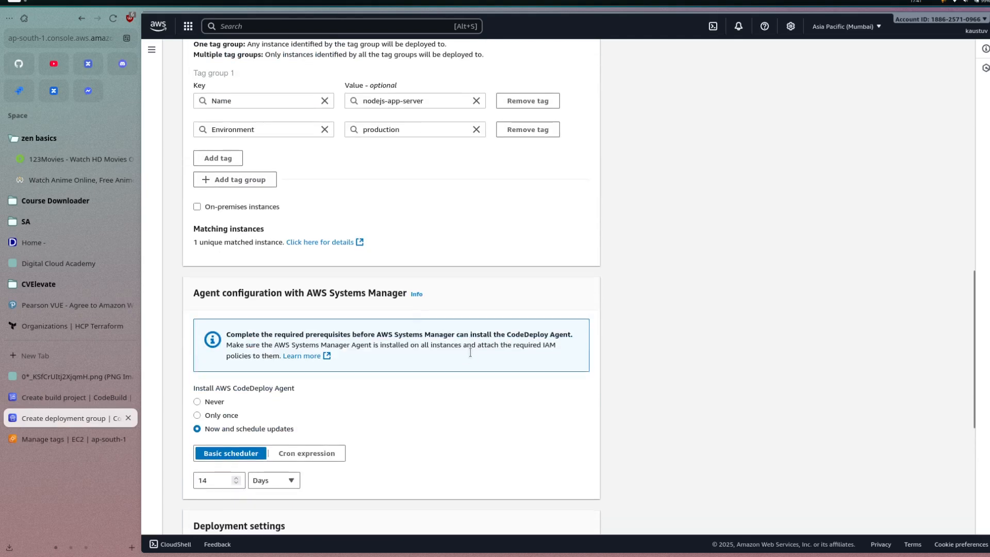
scroll(467, 354, "down", 2)
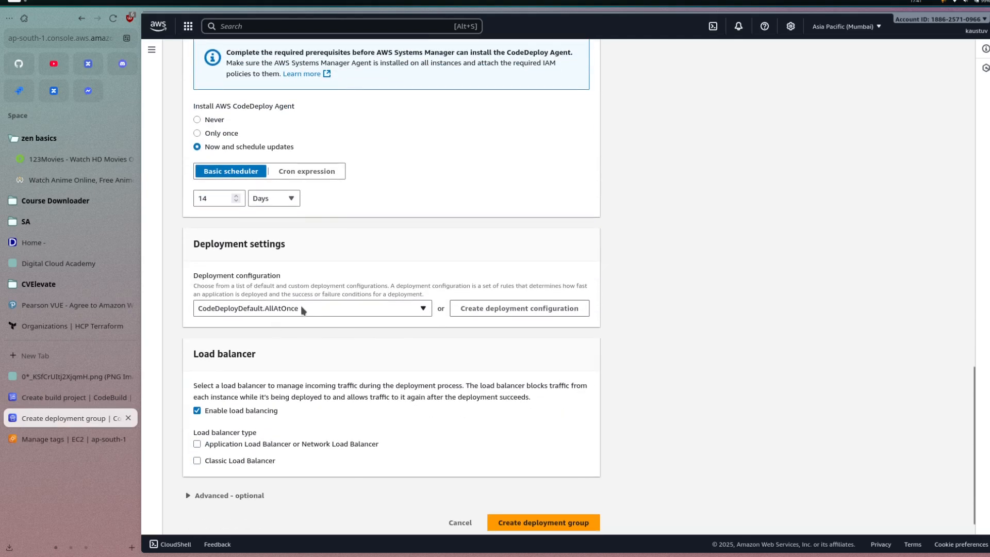
left_click(305, 309)
left_click(305, 309)
left_click(238, 310)
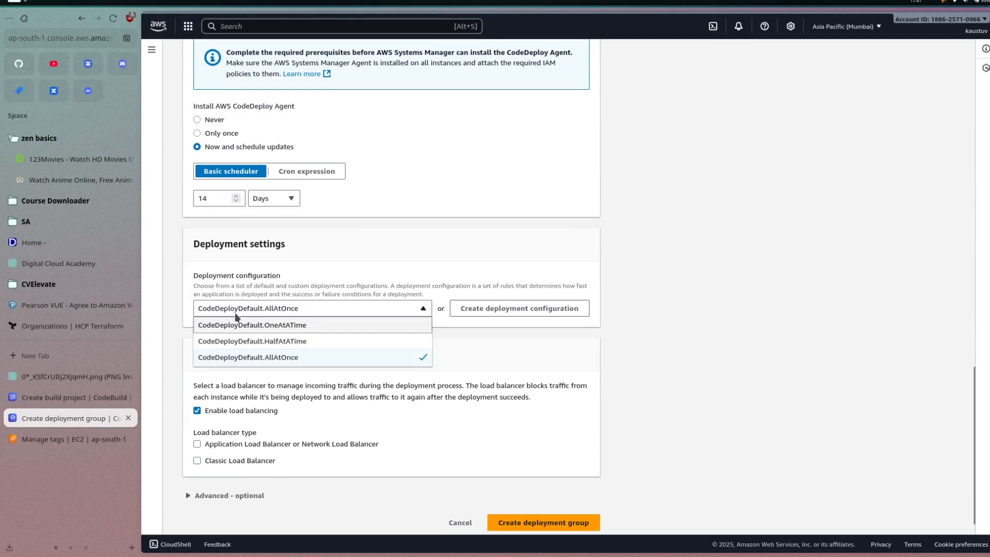
left_click(249, 357)
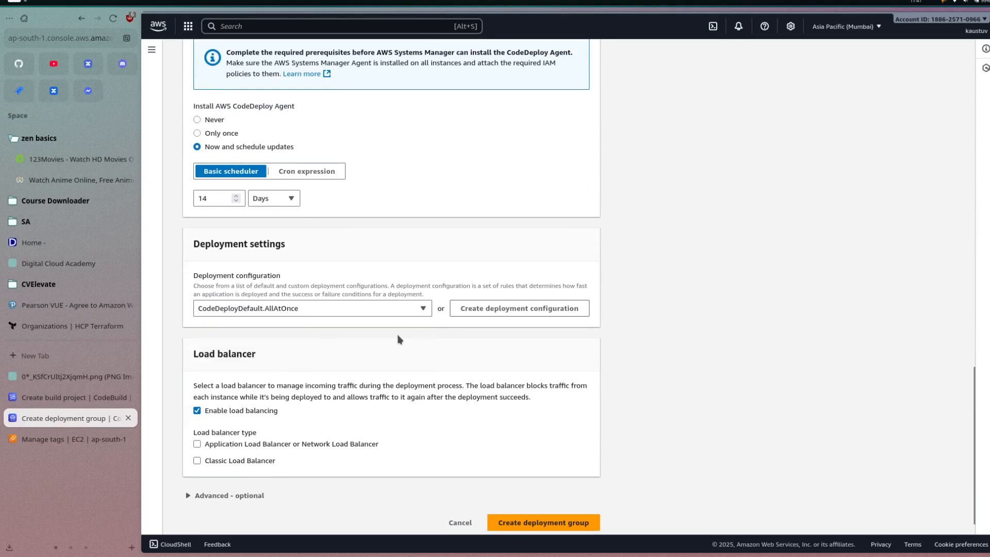
Remove AutoRollback from the deployment settings line in the Notion notes.
key("alt+Tab")
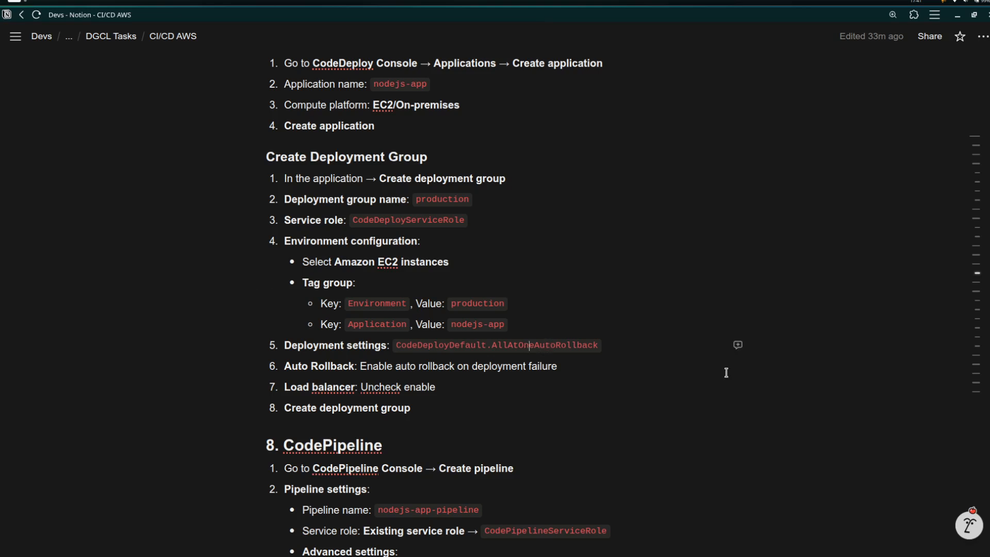
key("shift+End")
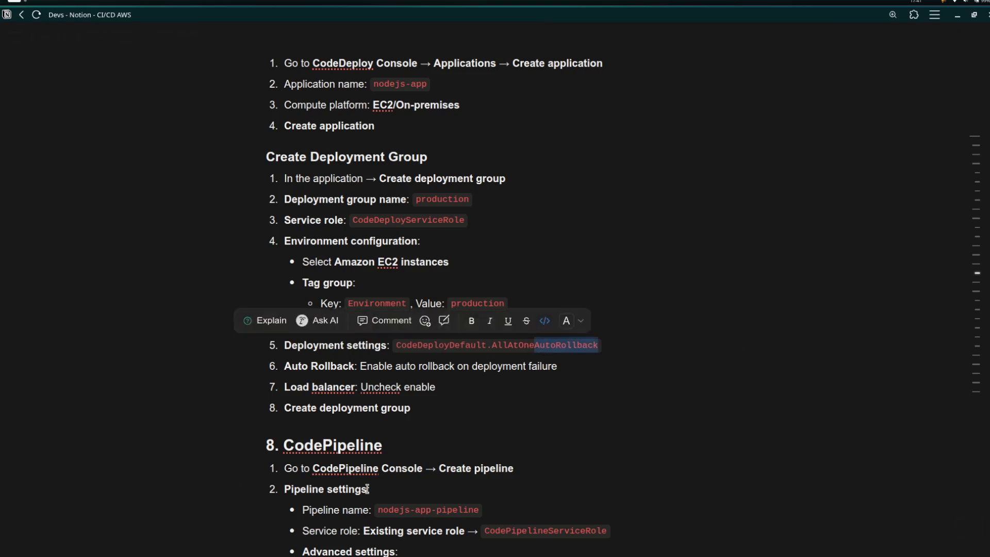
key("alt+Tab")
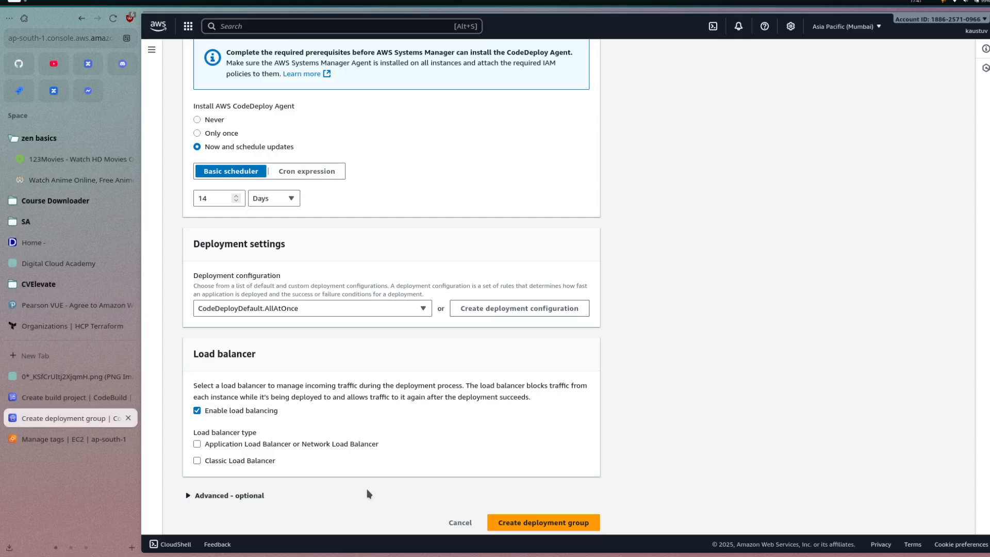
key("alt+Tab")
key("BackSpace")
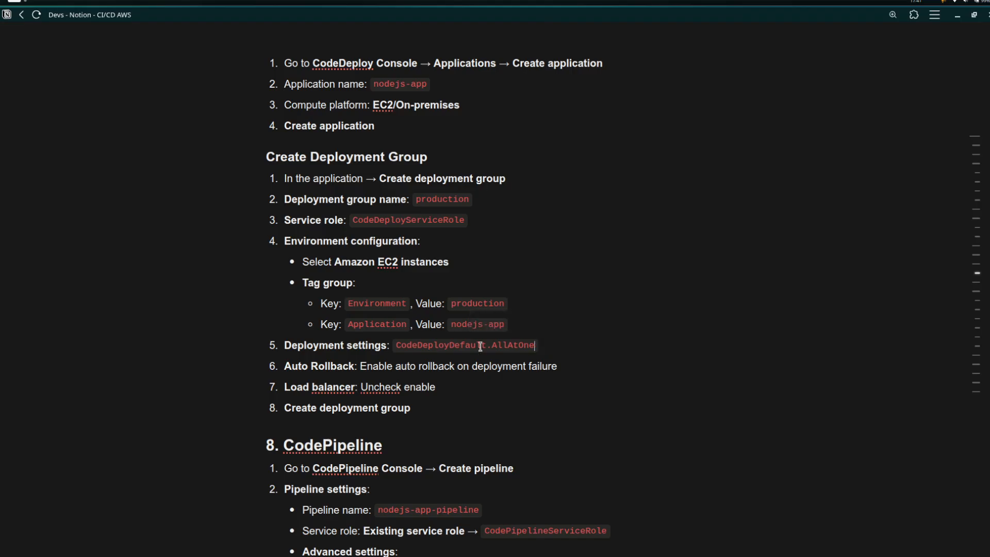
left_click(381, 366)
key("alt+Tab")
scroll(477, 386, "up", 15)
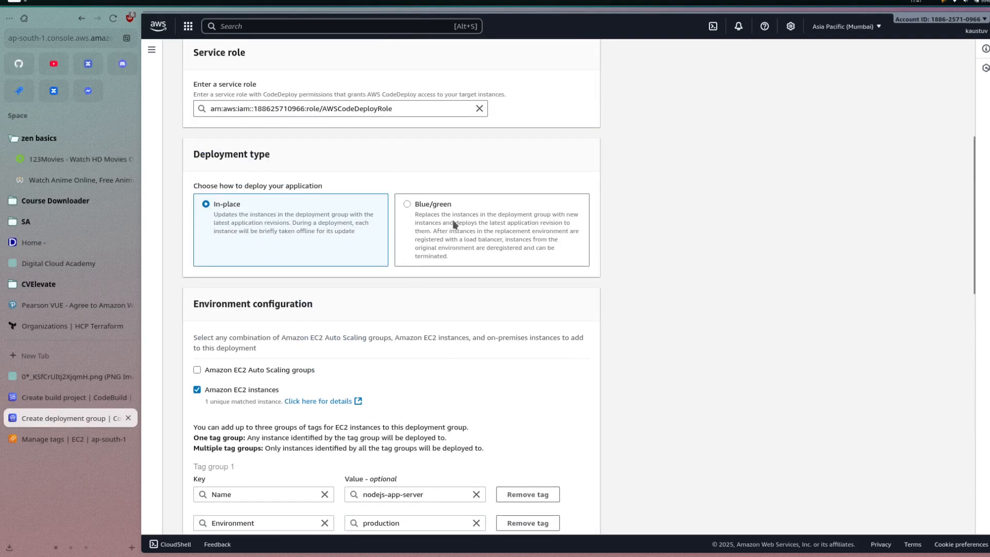
scroll(441, 222, "down", 15)
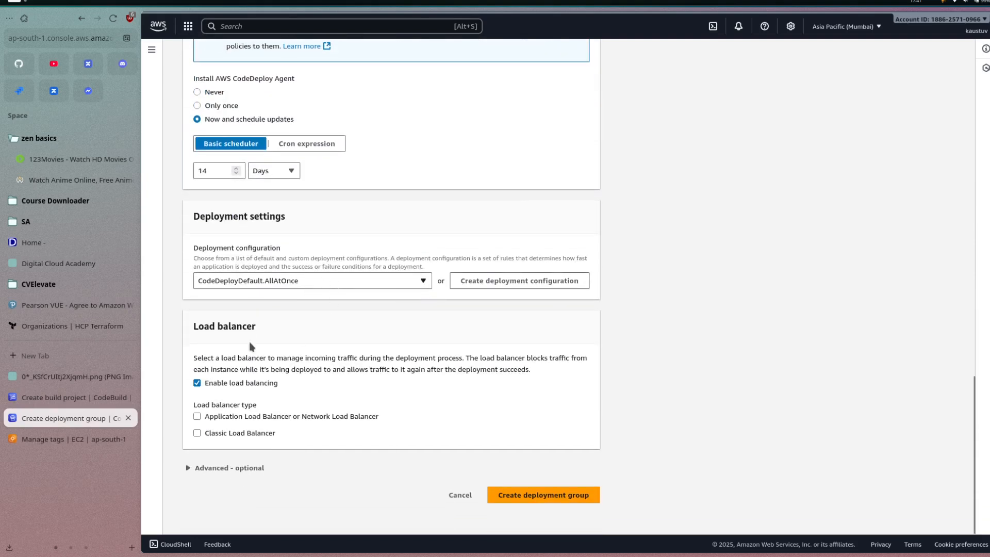
Uncheck Enable load balancing for the deployment group, as the notes instruct.
key("alt+Tab")
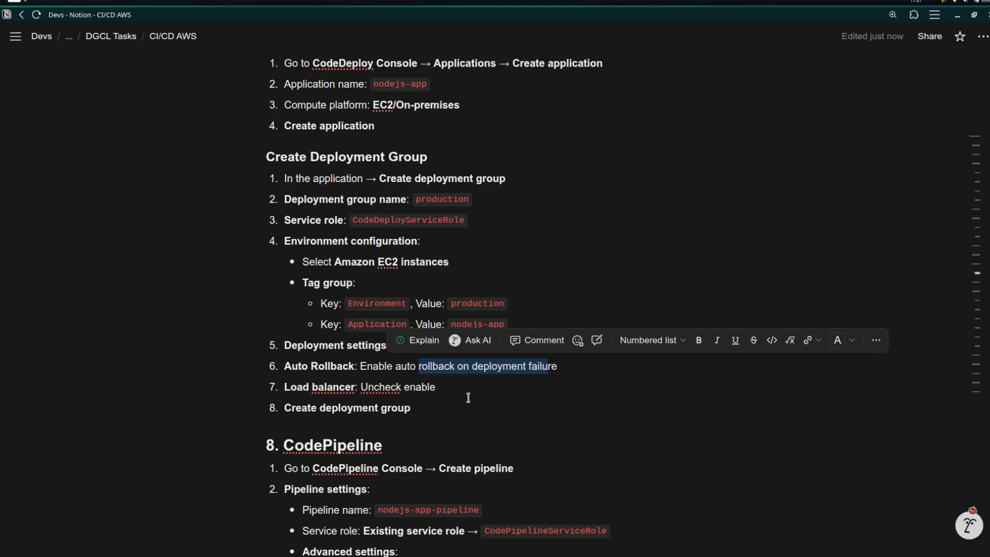
scroll(468, 397, "down", 3)
left_click(325, 262)
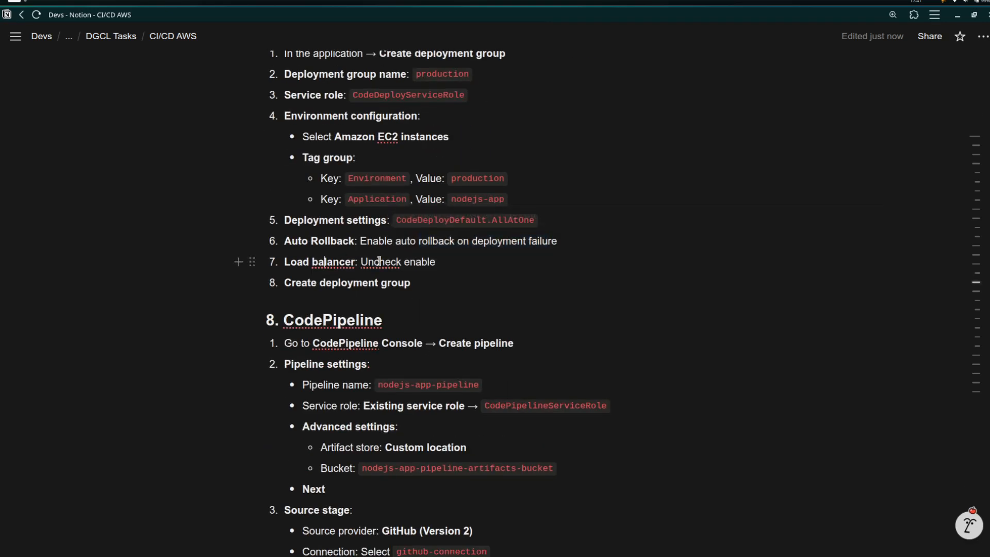
double_click(379, 261)
key("alt+Tab")
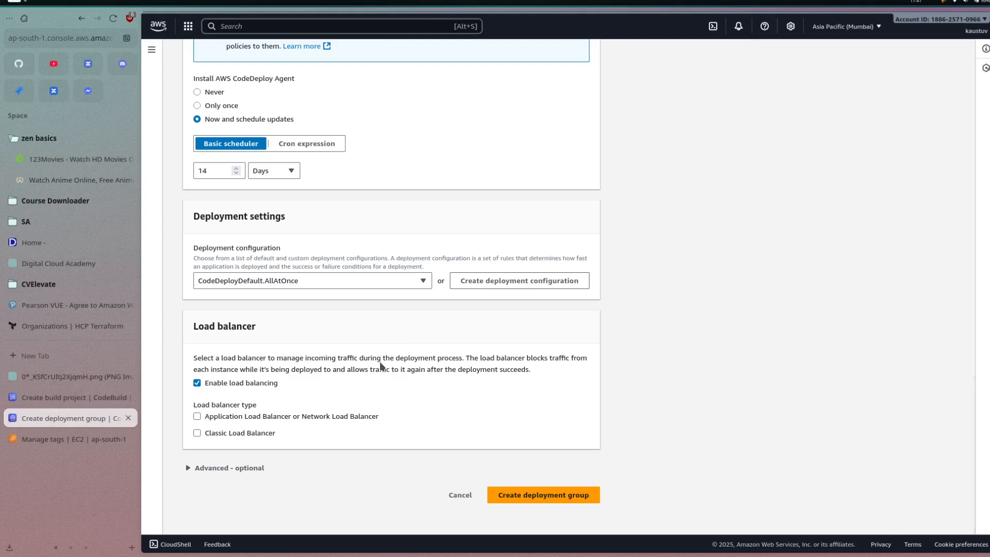
left_click(221, 383)
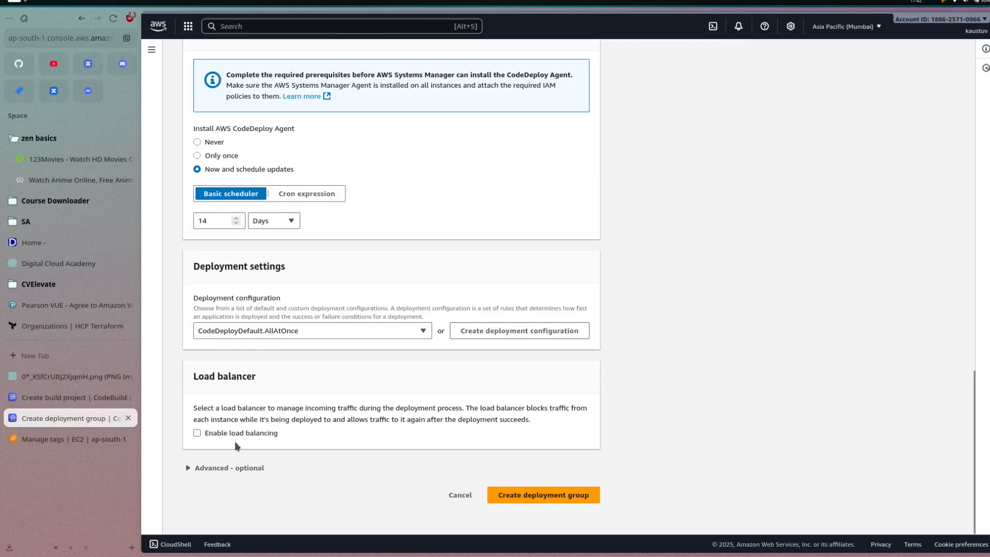
Submit the production deployment group for creation.
key("alt+Tab")
scroll(408, 395, "down", 2)
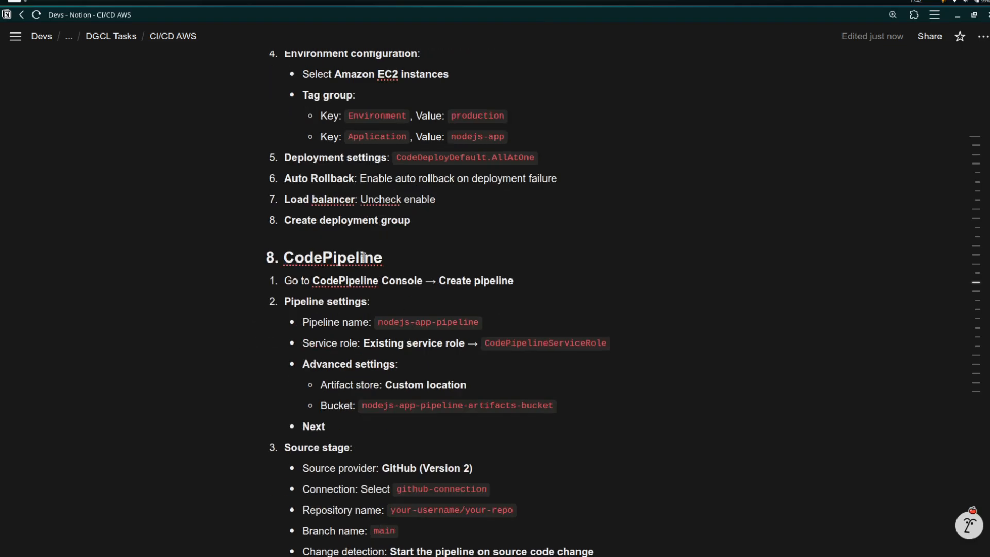
key("alt+Tab")
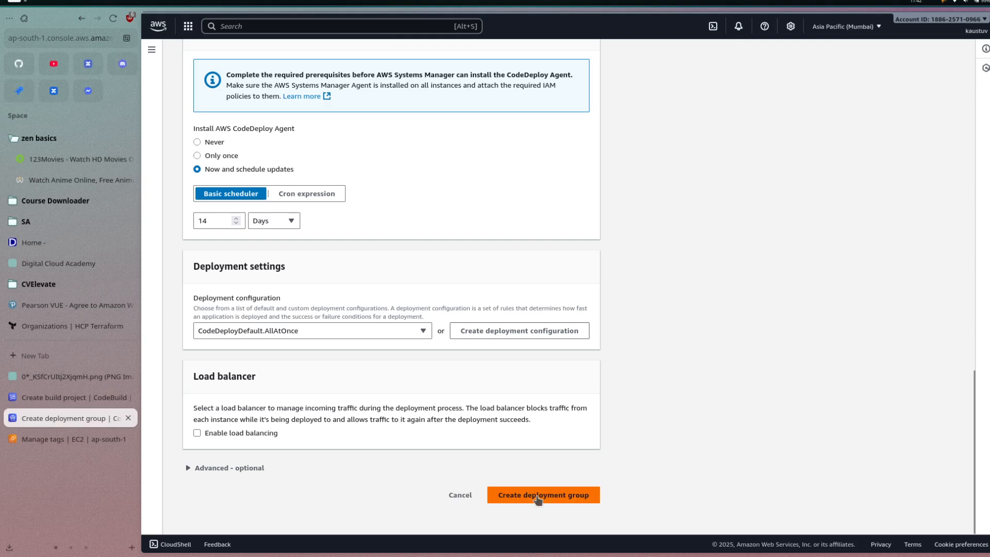
left_click(537, 498)
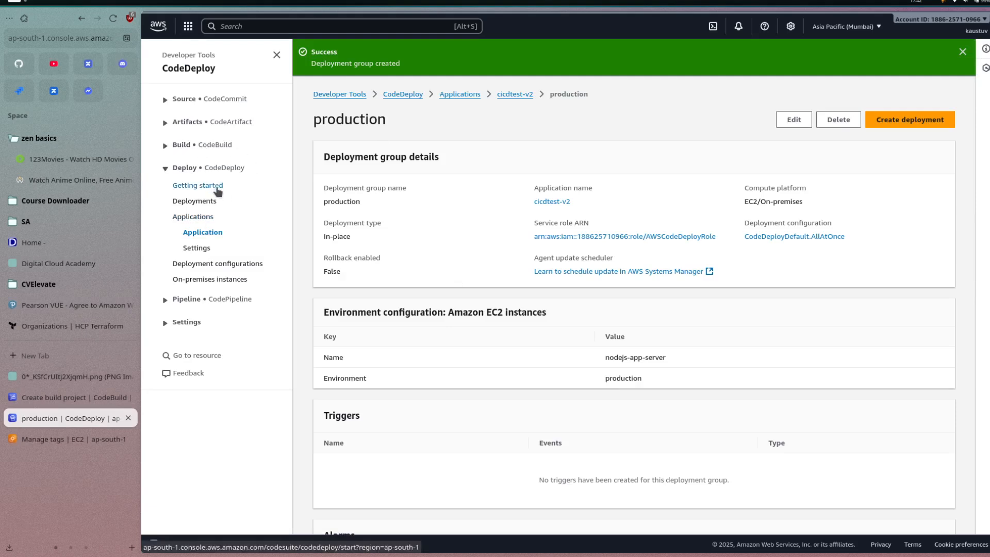
Once the production deployment group exists, expand Pipeline • CodePipeline in the navigation.
key("alt+Tab")
scroll(533, 413, "down", 3)
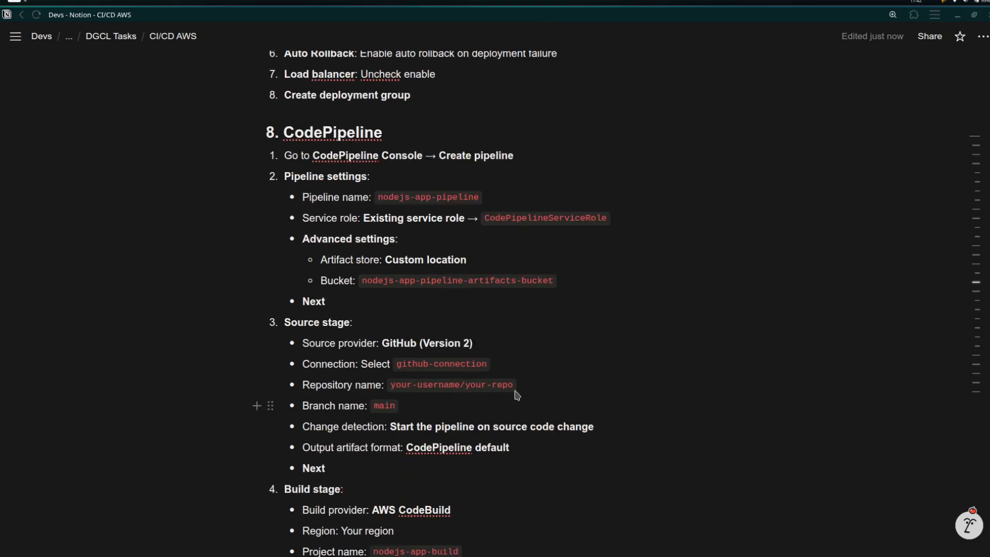
key("alt+Tab")
key("alt+Tab")
key("alt+Tab")
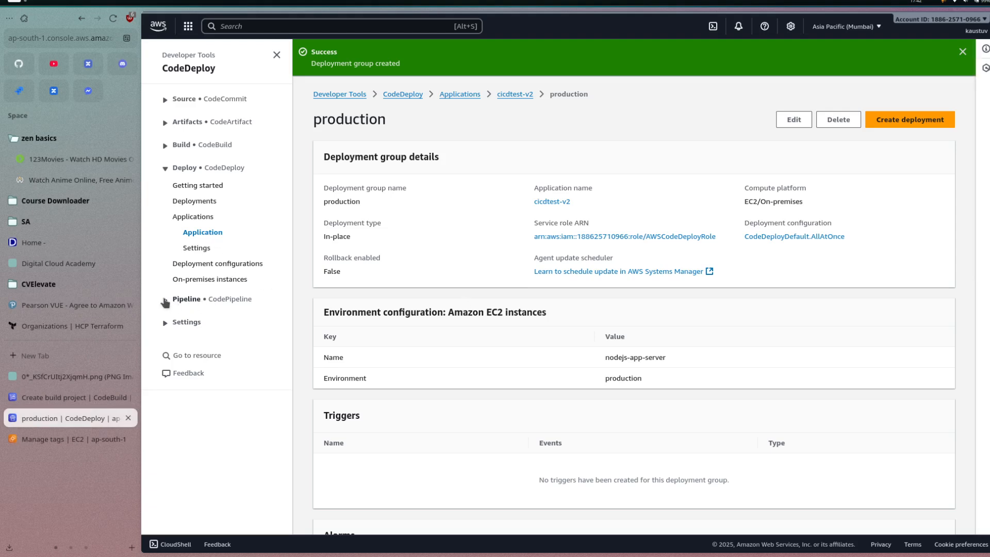
left_click(189, 302)
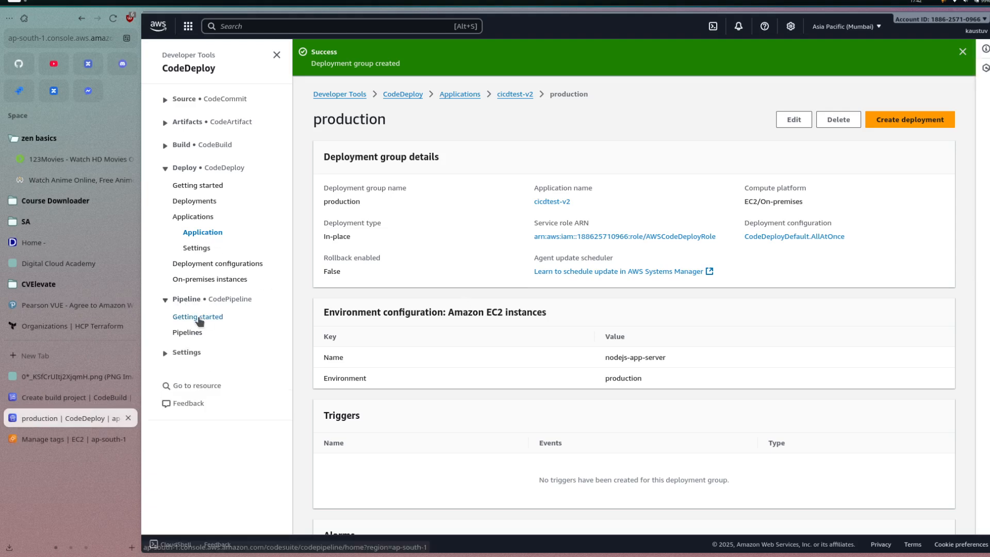
Start a new pipeline from the Pipelines list using Build custom pipeline.
left_click(188, 333)
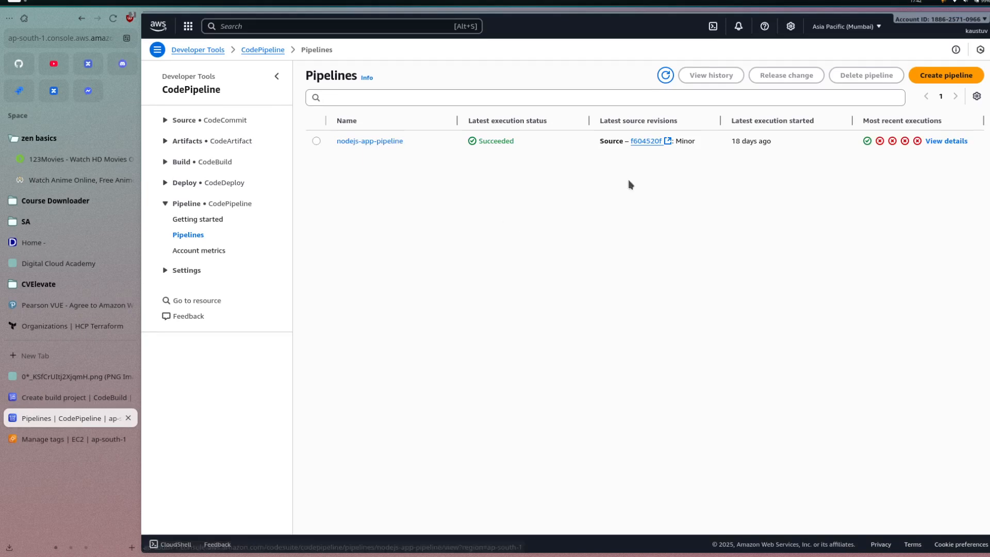
left_click(944, 75)
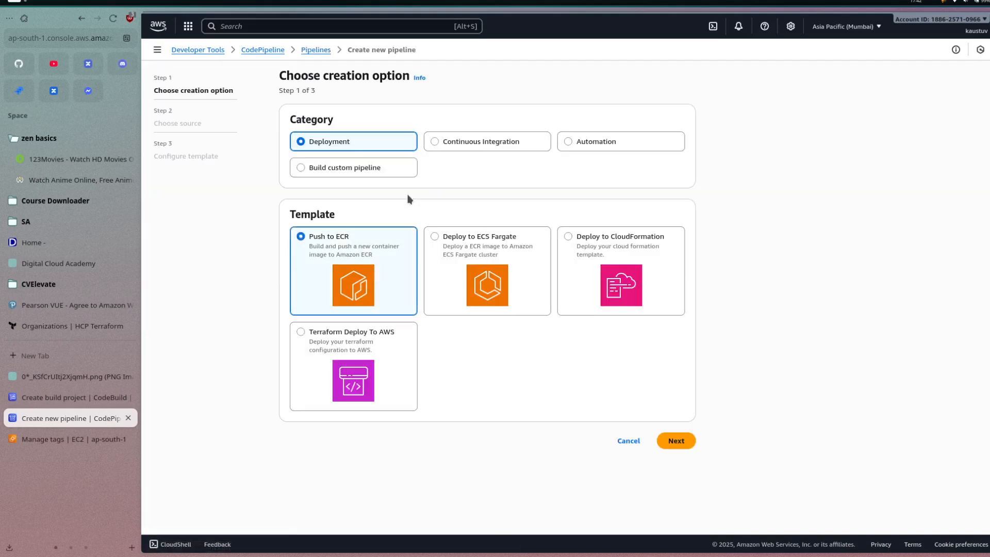
left_click(370, 172)
left_click(680, 208)
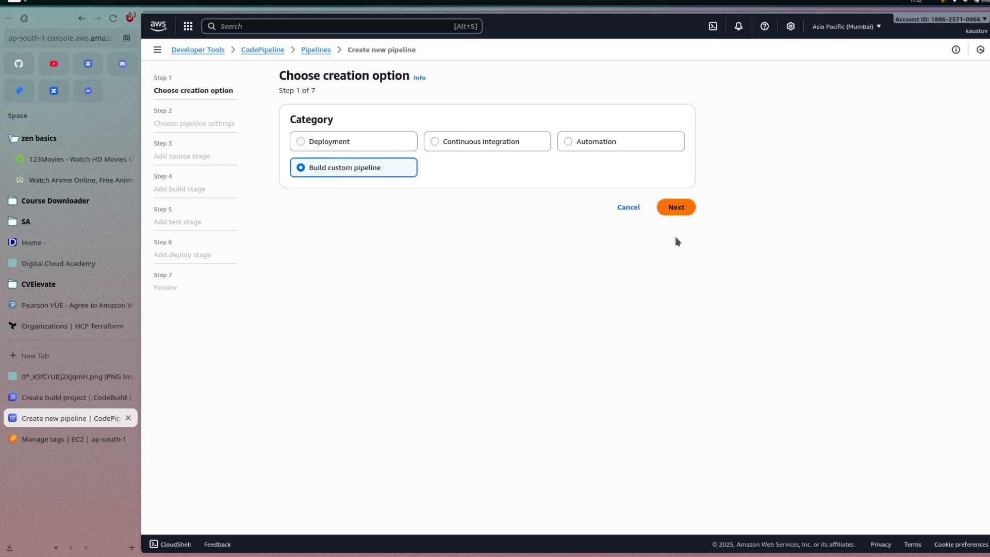
Name the pipeline nodejs-app-pipeline-v2 and switch to an existing service role.
type("nodejs-app-pipeline-v")
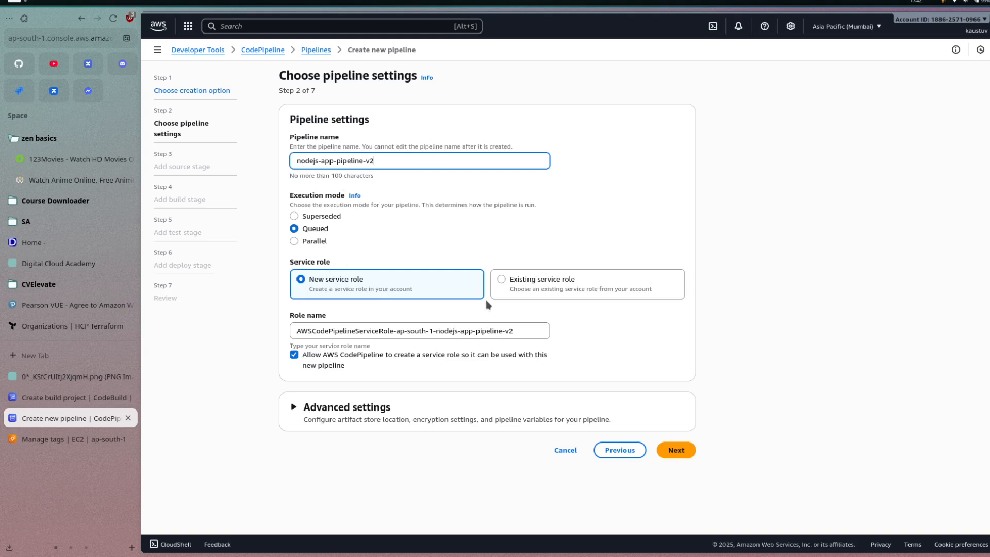
key("alt+Tab")
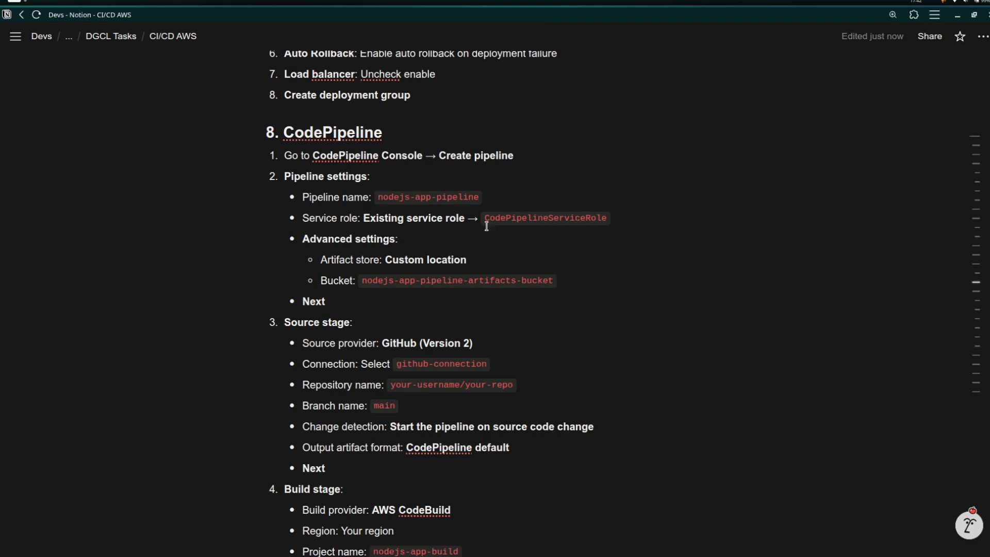
key("alt+Tab")
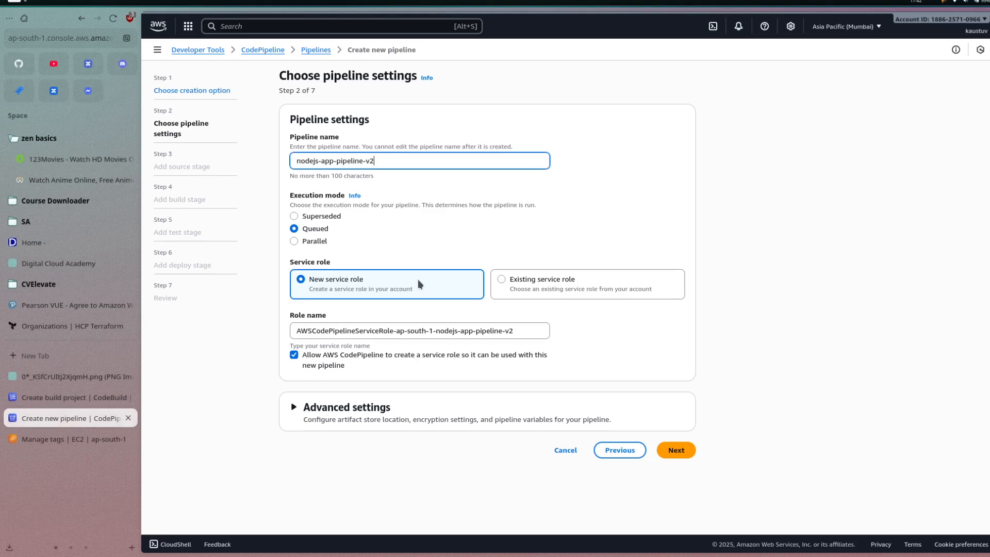
left_click(523, 280)
left_click(406, 332)
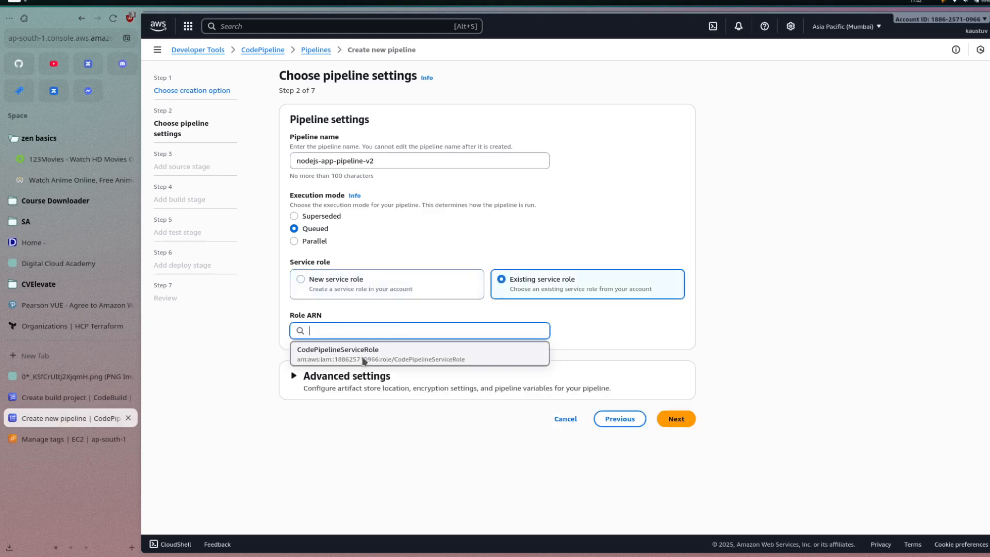
Select CodePipelineServiceRole as the role and expand Advanced settings.
left_click(364, 356)
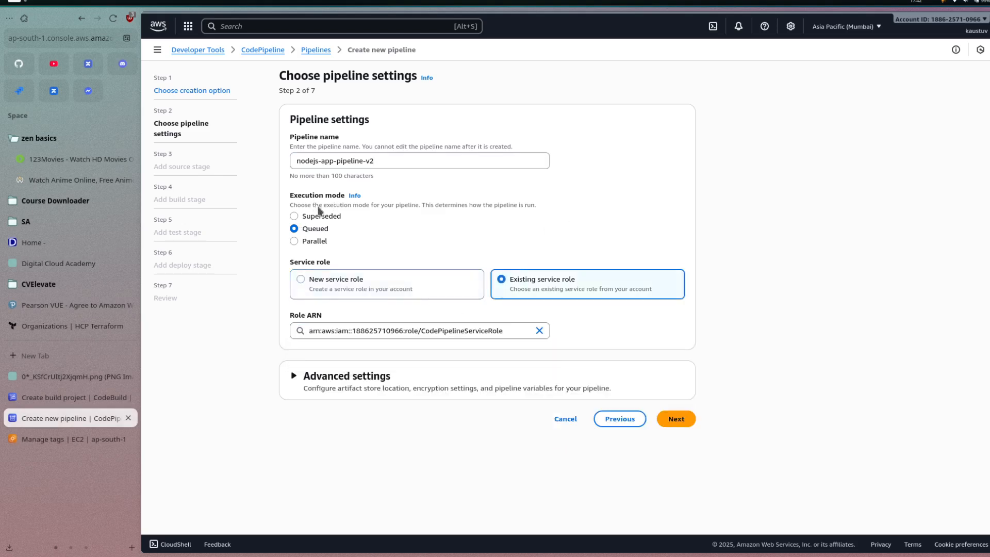
key("alt+Tab")
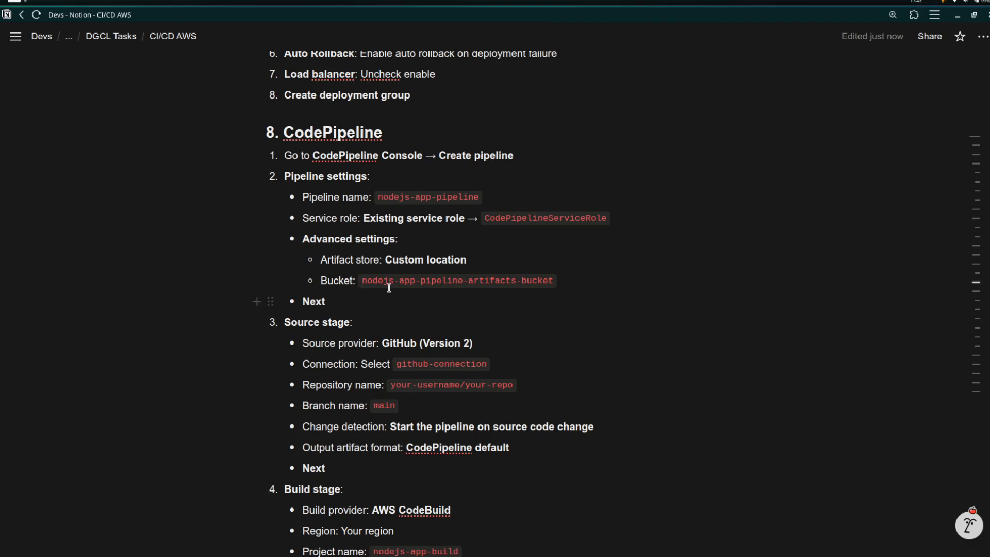
key("alt+Tab")
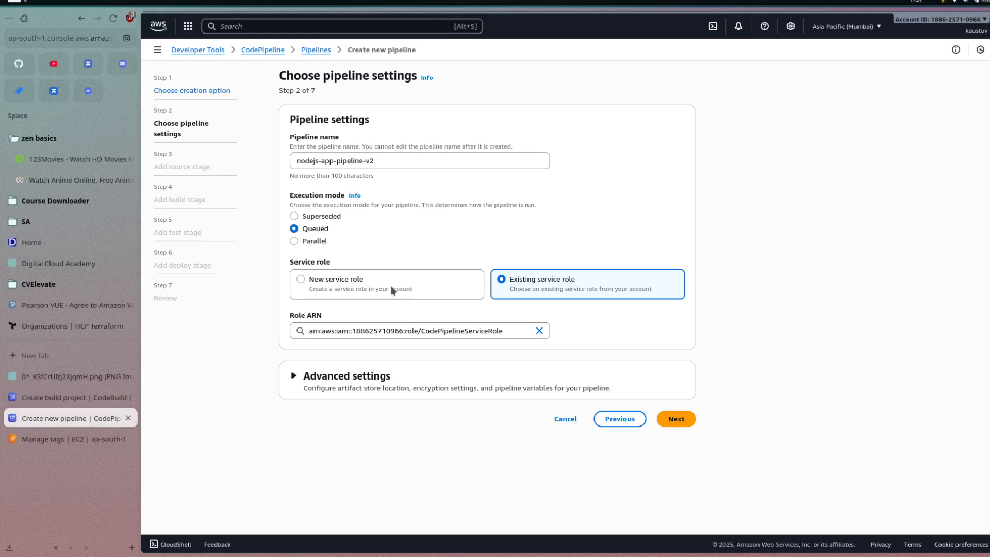
left_click(382, 371)
scroll(398, 372, "down", 3)
scroll(389, 267, "up", 3)
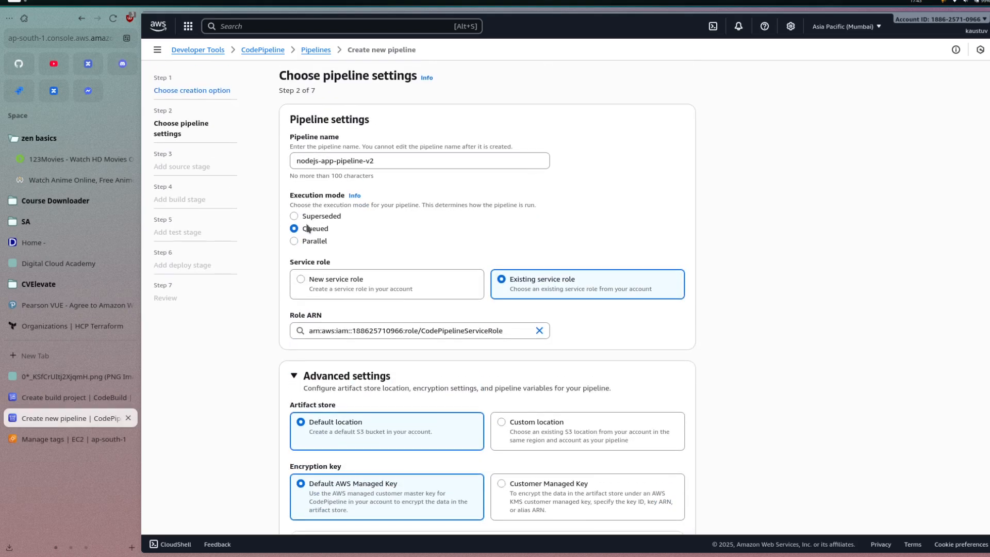
scroll(353, 246, "down", 3)
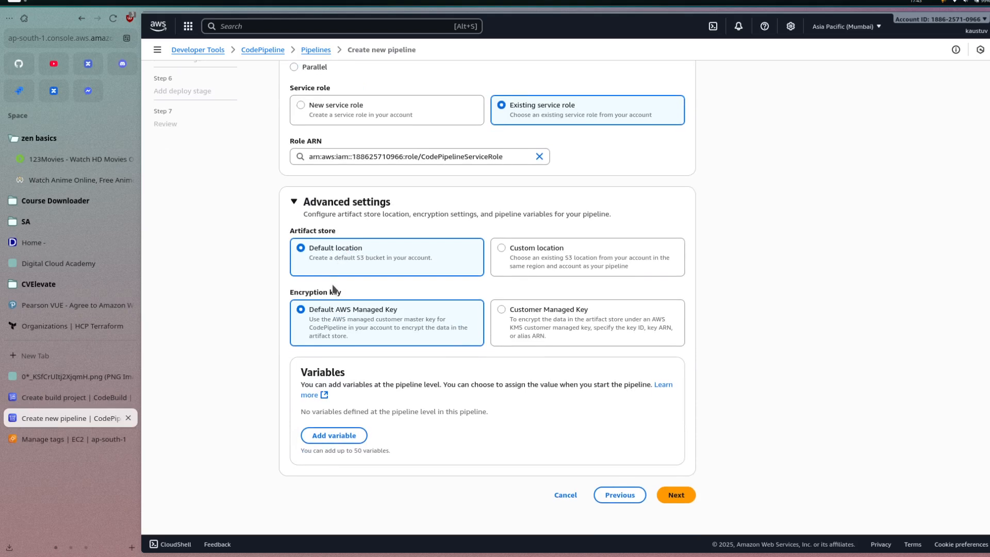
scroll(340, 273, "up", 3)
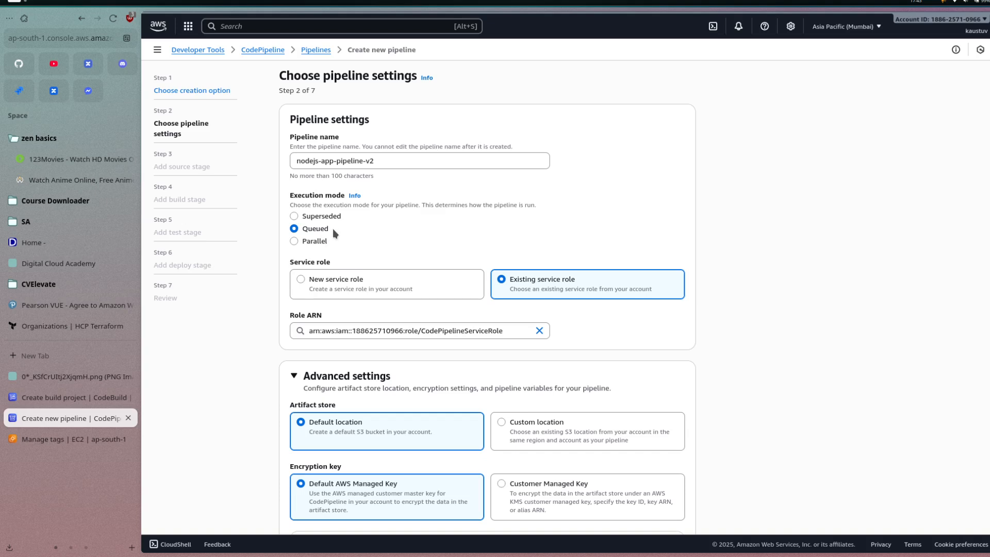
Set the execution mode to Parallel and check the notes for the artifact bucket.
left_click(315, 240)
scroll(389, 276, "down", 3)
key("alt+Tab")
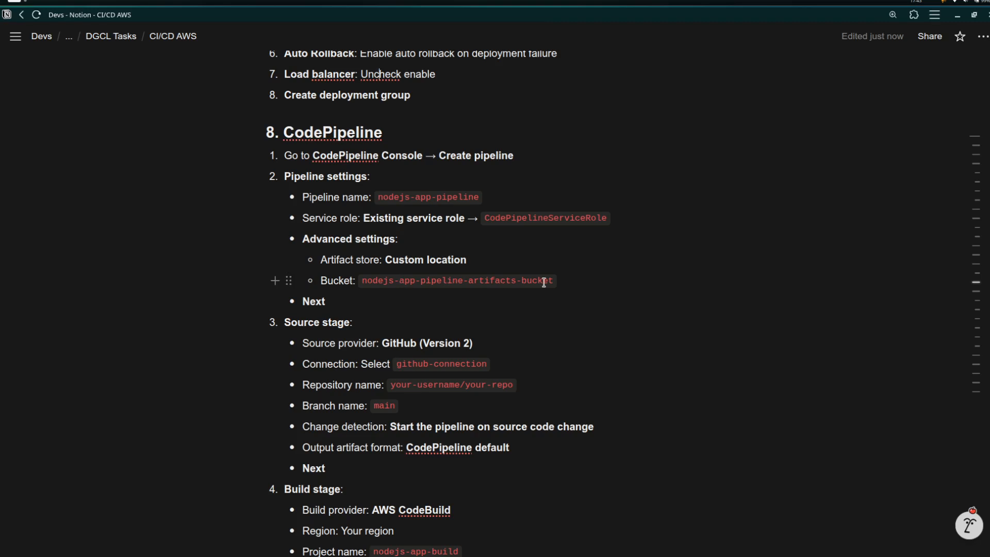
key("alt+Tab")
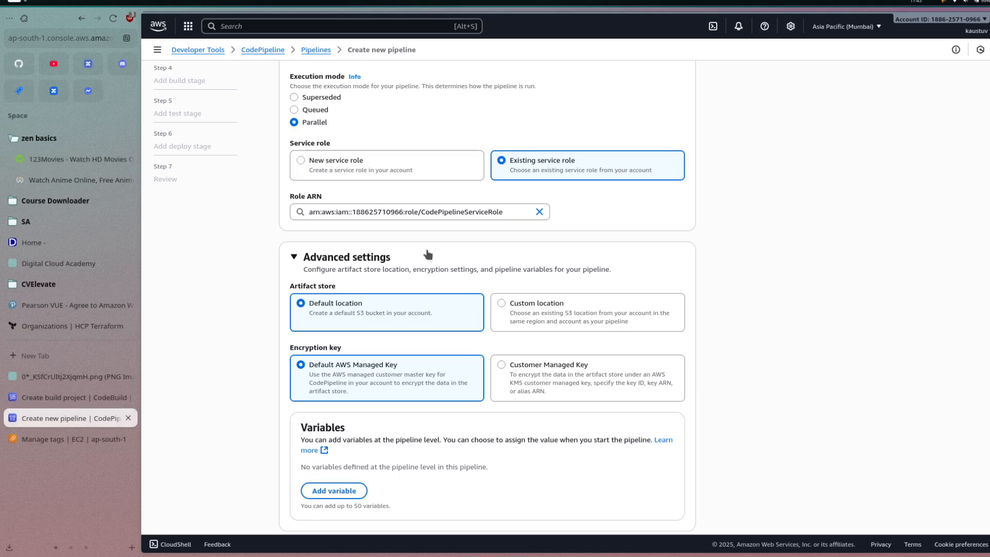
key("alt+Tab")
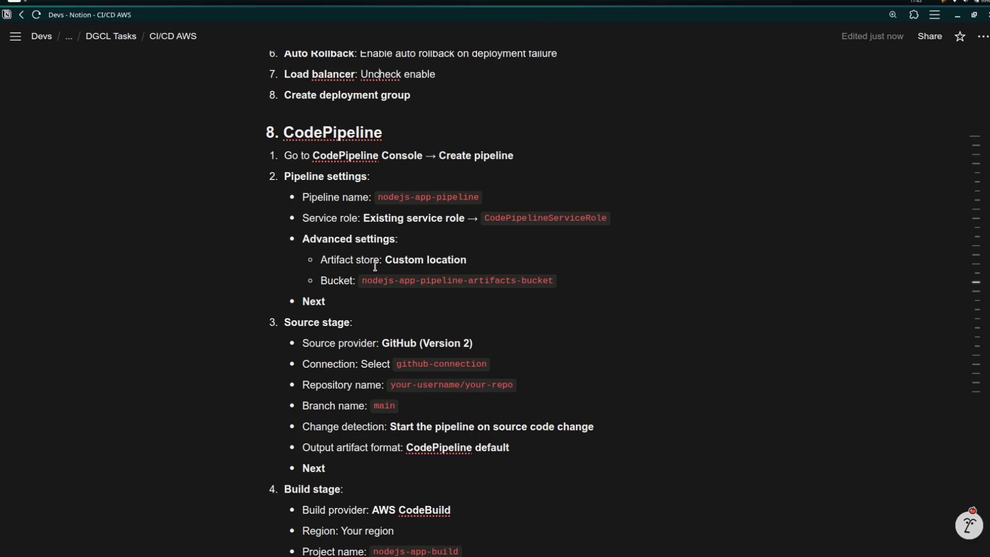
left_click_drag(490, 218, 545, 225)
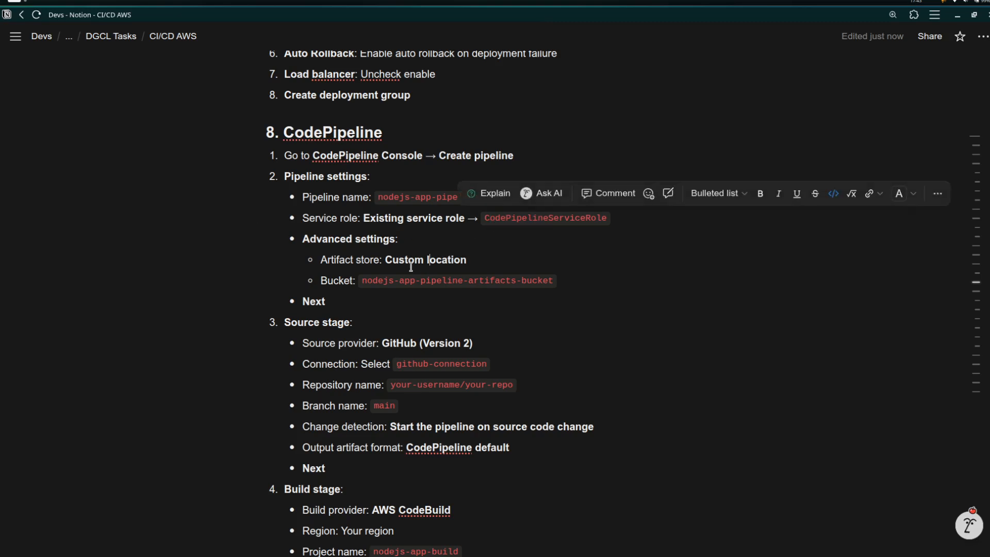
left_click(384, 280)
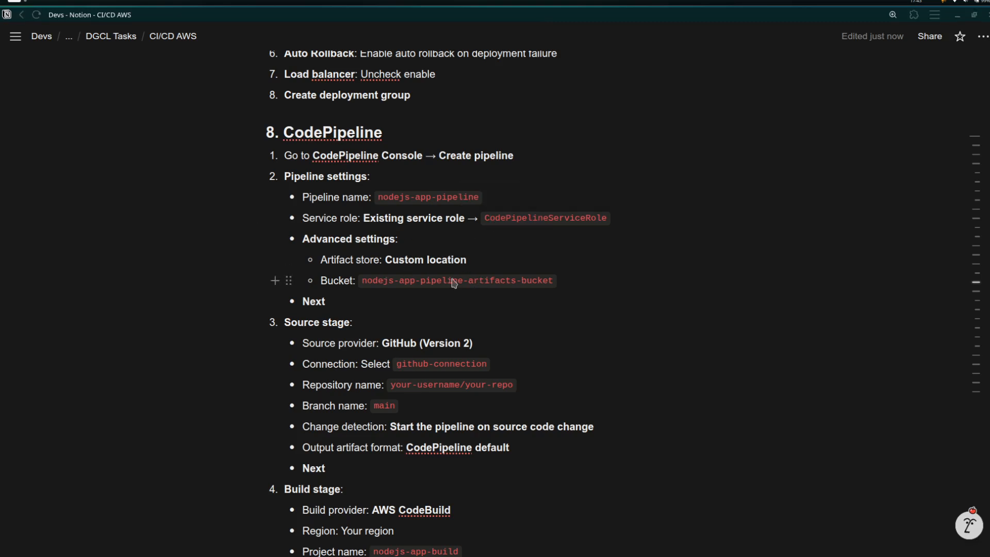
key("alt+Tab")
scroll(440, 251, "down", 2)
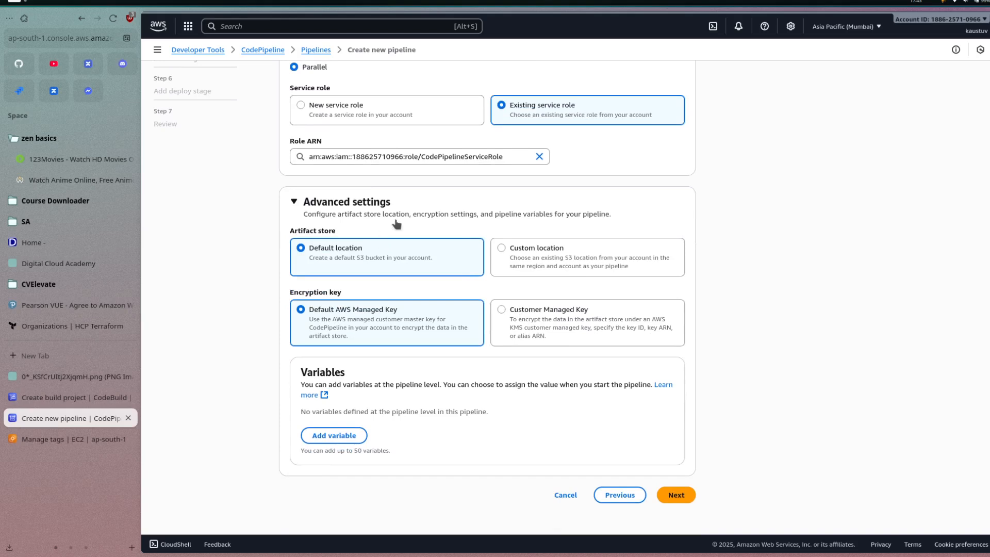
Store artifacts in custom bucket ci-cd-aws-test-bucket with the default AWS managed key, then continue to Add source stage.
left_click(520, 259)
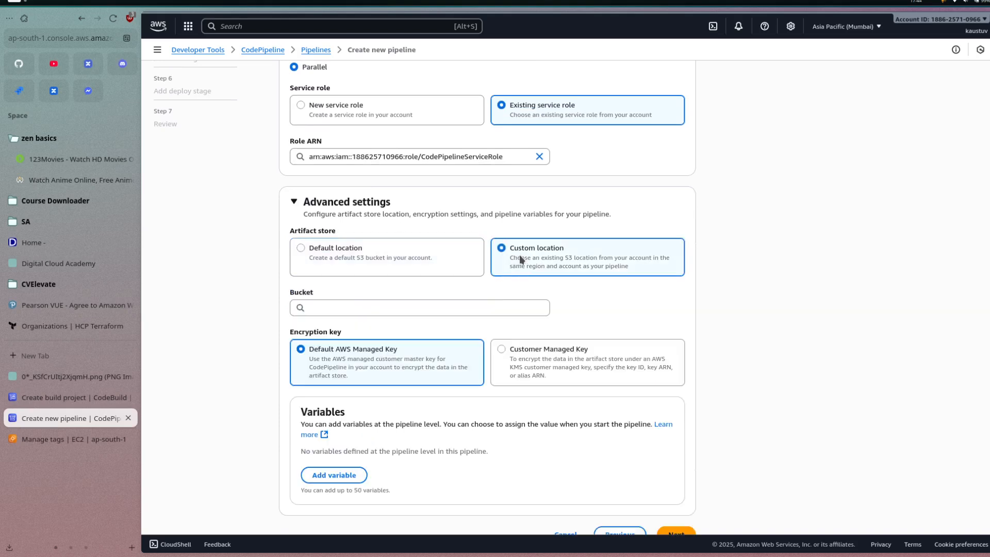
left_click(328, 311)
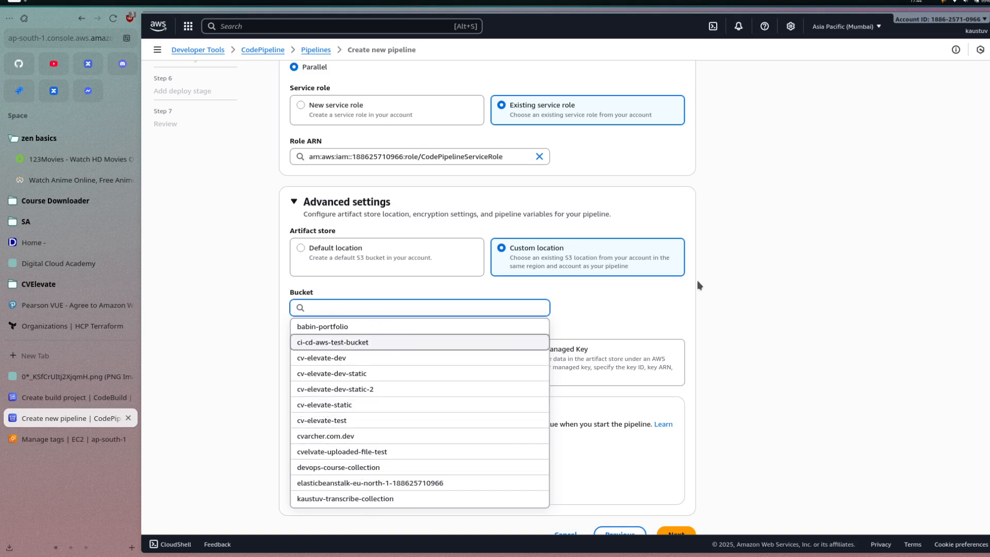
key("Return")
scroll(617, 304, "up", 3)
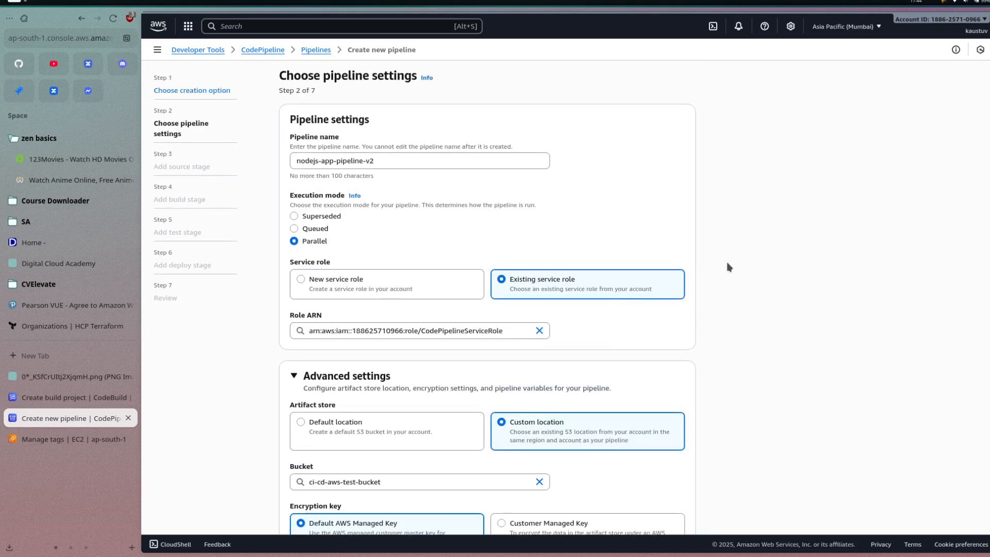
scroll(729, 267, "down", 1)
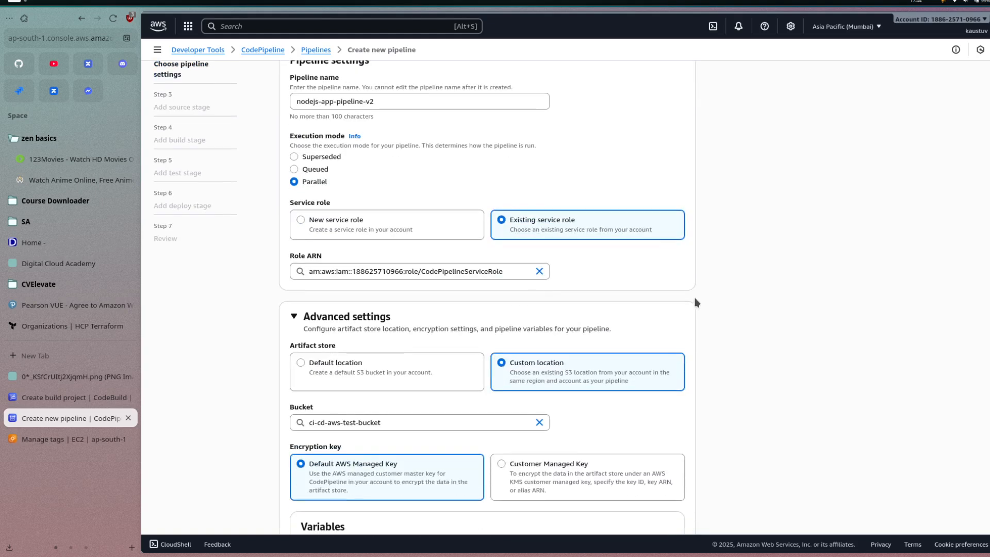
scroll(697, 303, "down", 2)
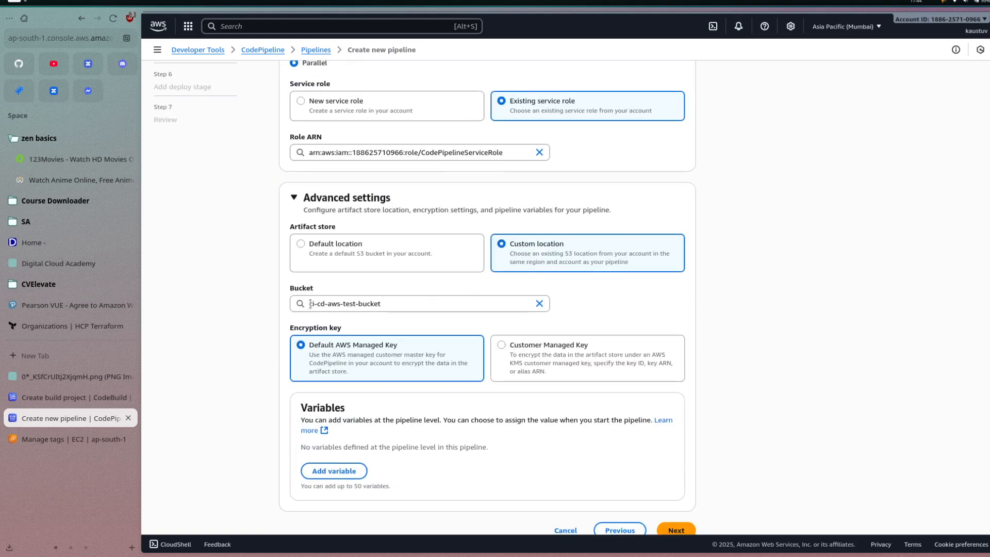
left_click_drag(310, 304, 379, 304)
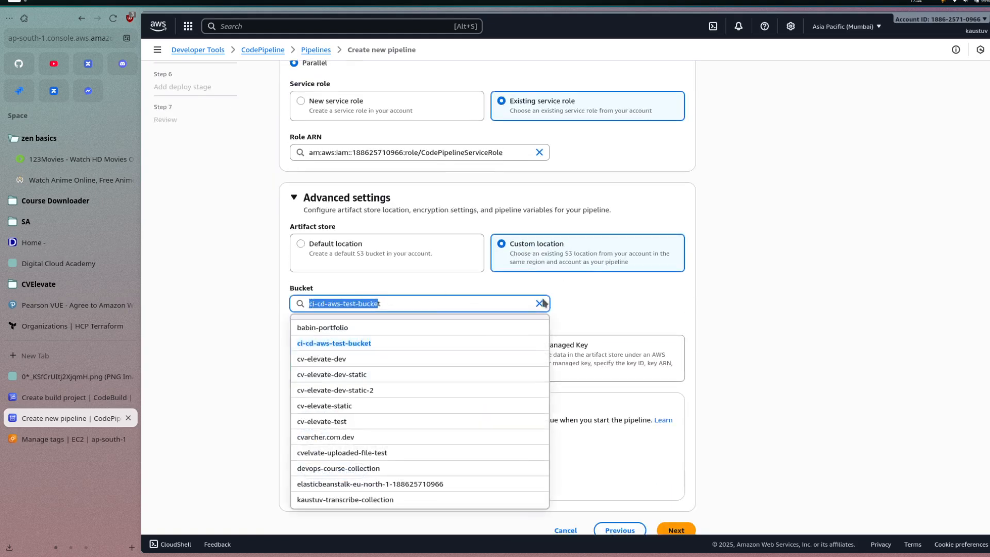
left_click(694, 291)
scroll(694, 290, "down", 1)
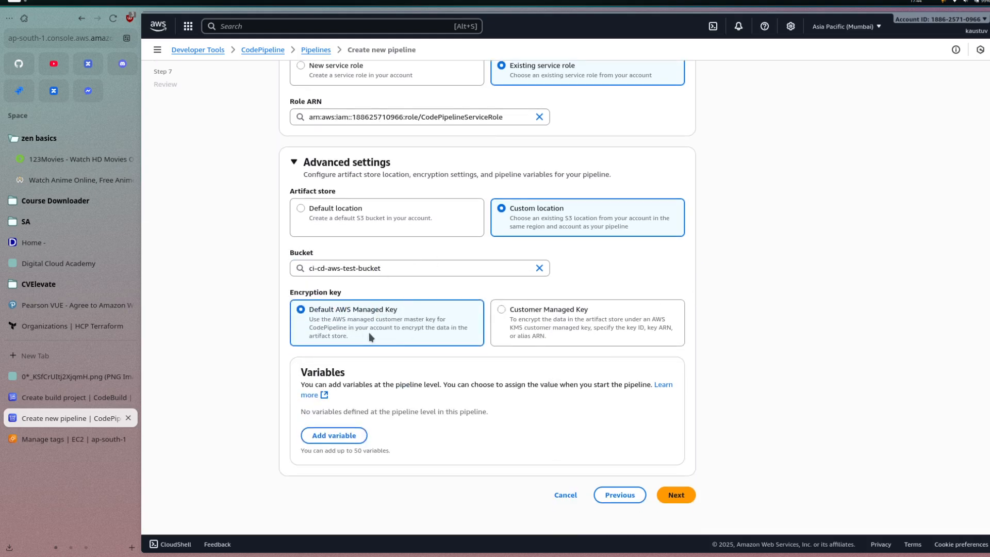
left_click(675, 496)
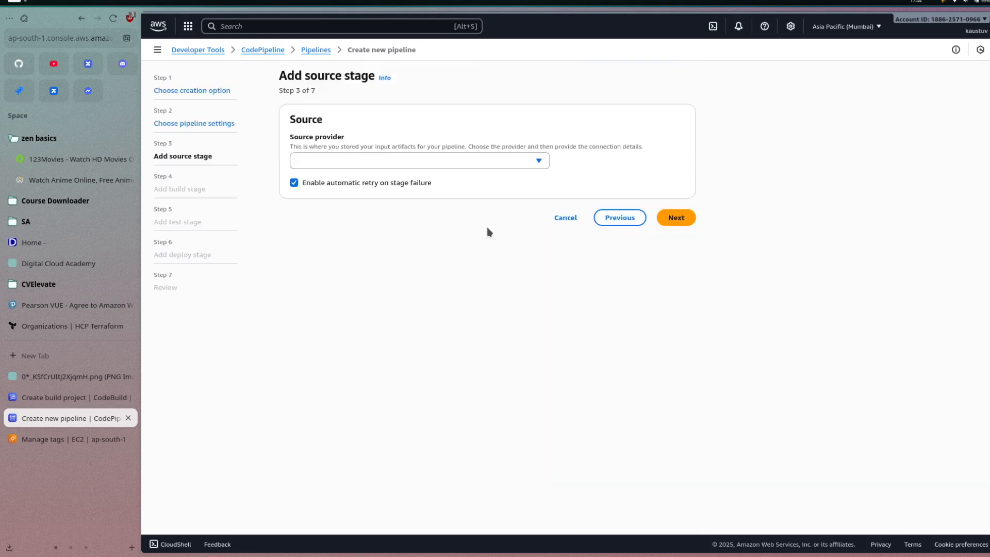
Choose GitHub (via GitHub App) as the source provider with connection-2.
left_click(353, 160)
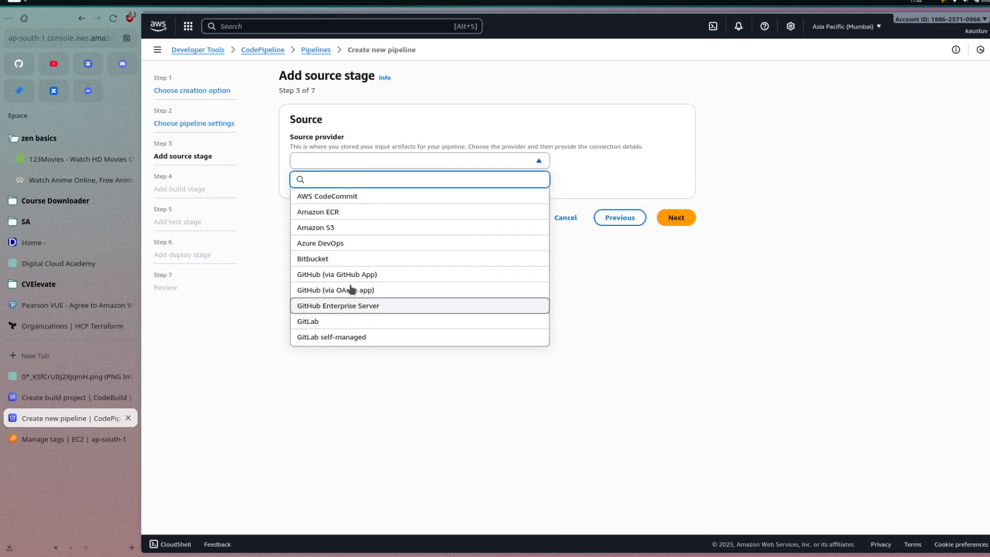
left_click(330, 275)
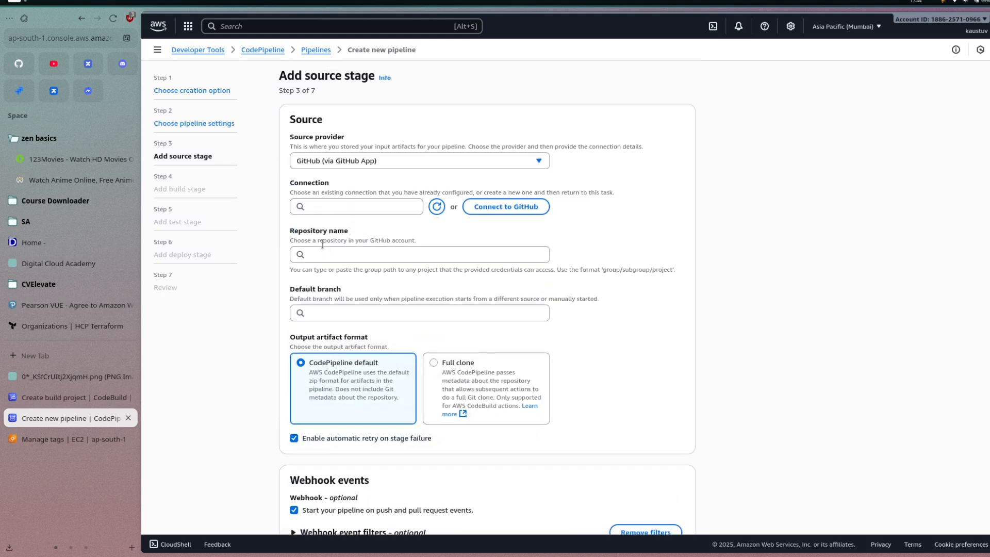
key("alt+Tab")
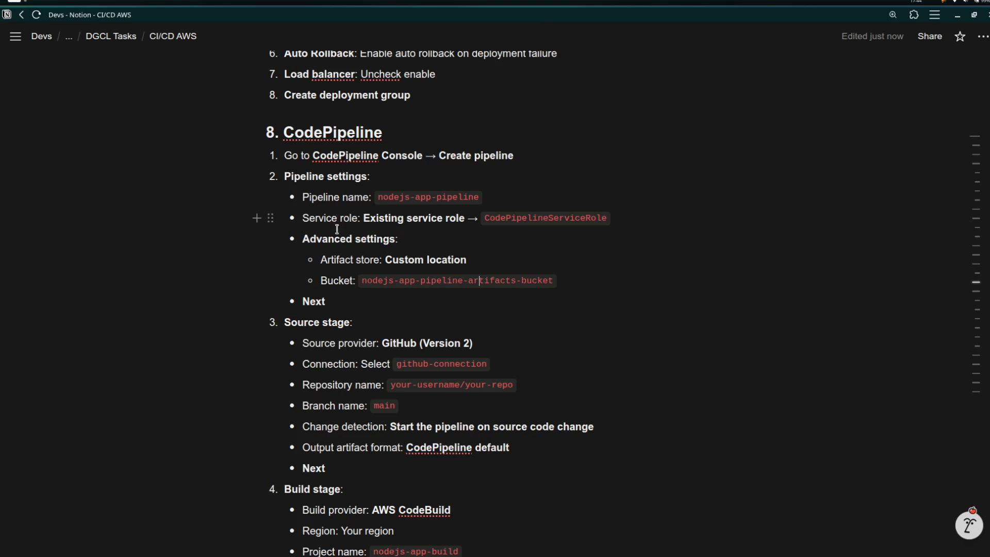
scroll(463, 287, "down", 3)
key("alt+Tab")
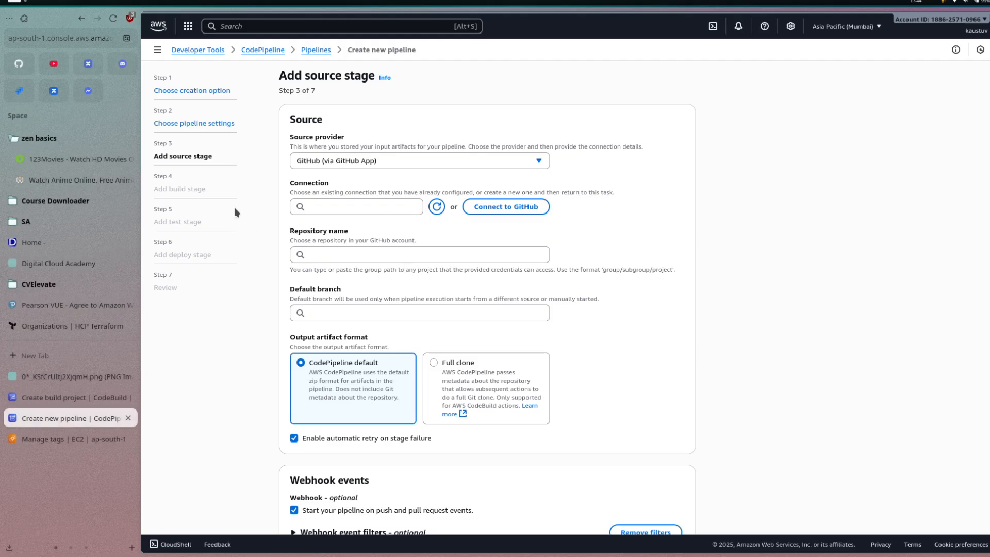
left_click(356, 208)
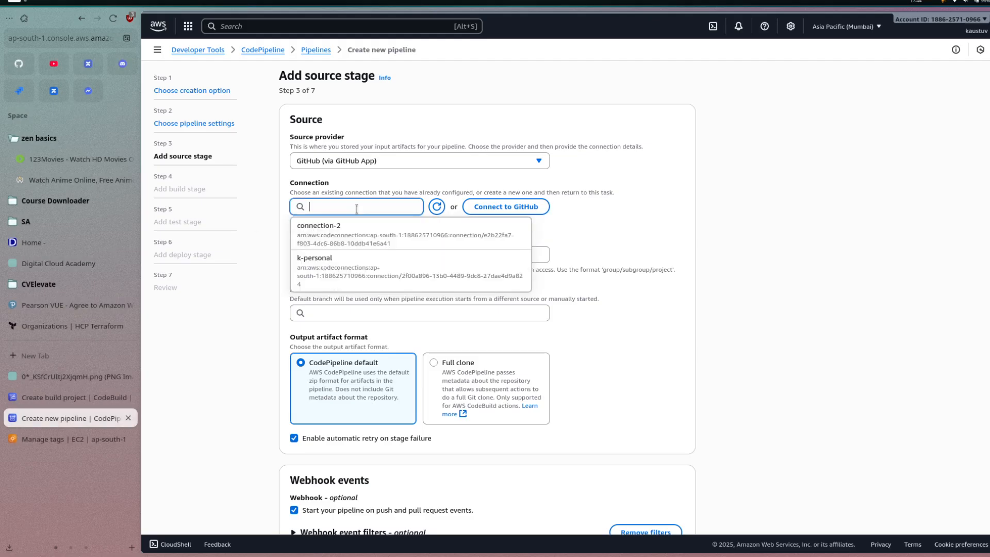
left_click(328, 242)
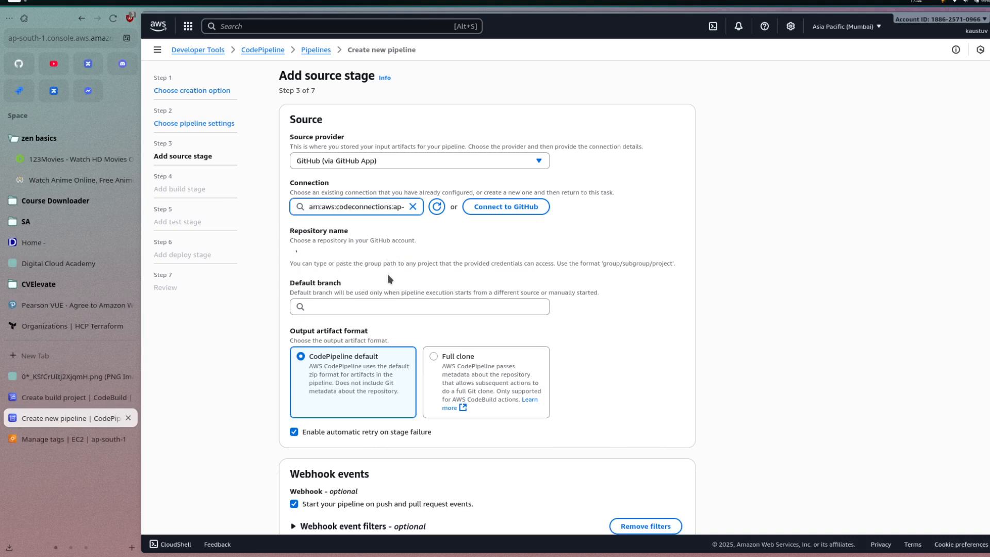
Pick repository ci-cd-aws and branch main, then open the repository on GitHub.
left_click(372, 254)
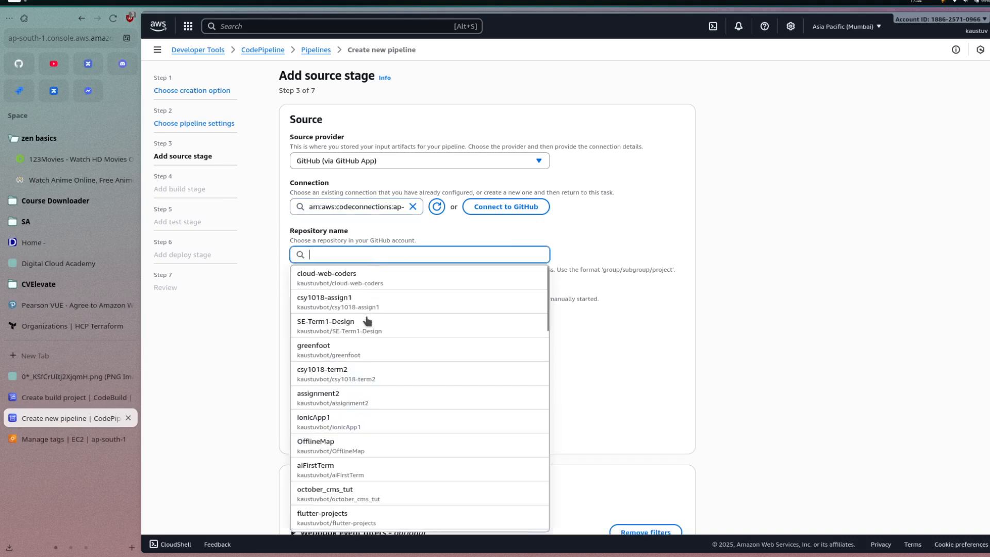
scroll(378, 326, "down", 3)
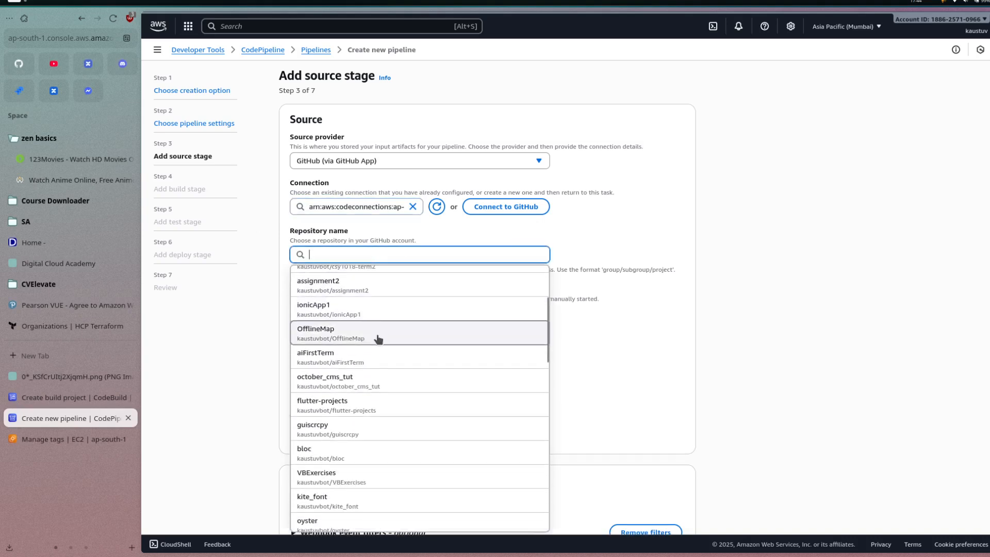
scroll(389, 398, "down", 4)
scroll(394, 390, "down", 3)
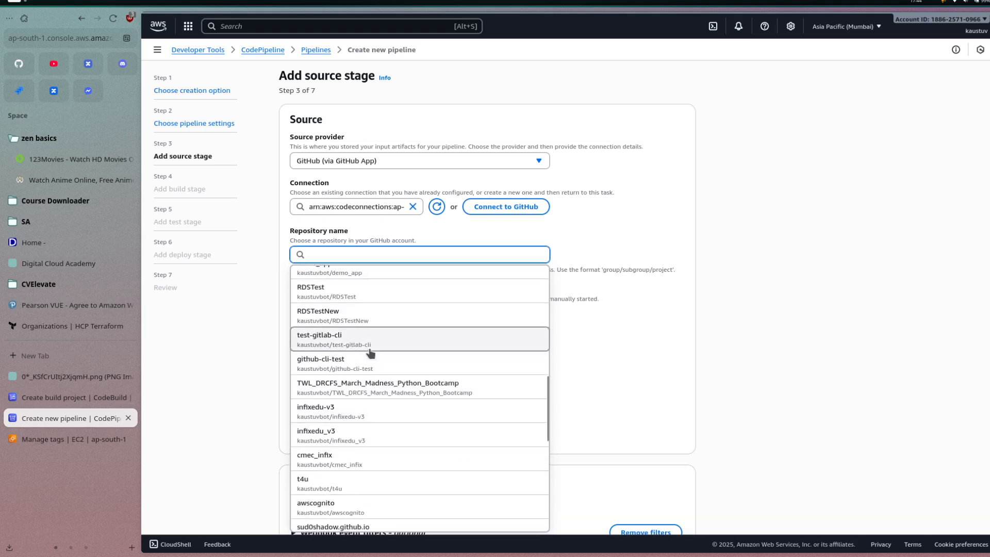
scroll(371, 353, "down", 7)
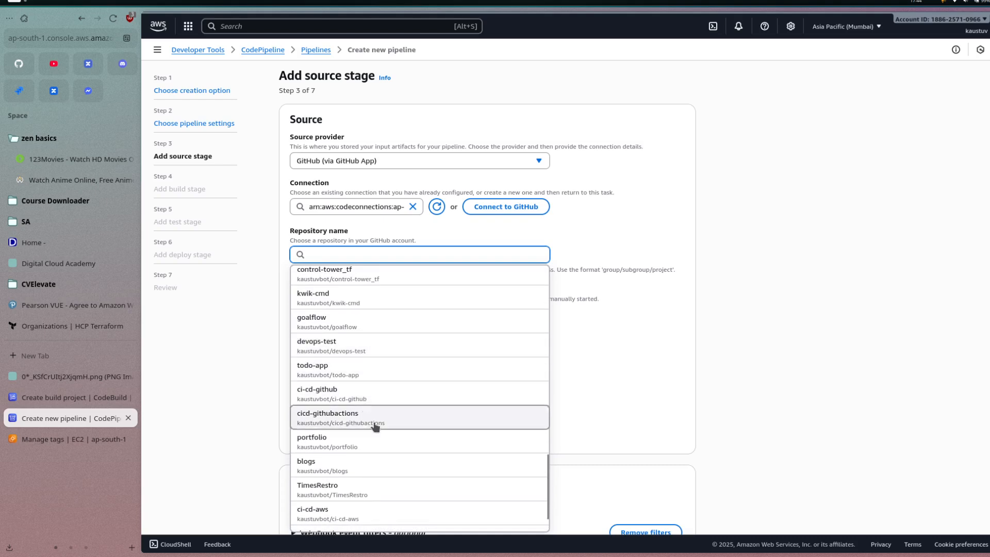
scroll(320, 469, "down", 1)
left_click(325, 470)
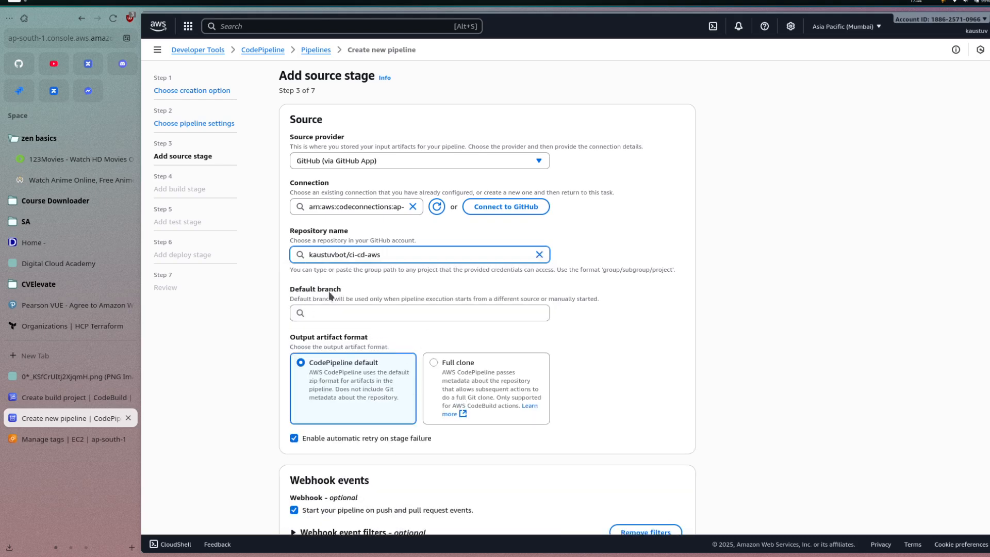
left_click(330, 311)
left_click(326, 334)
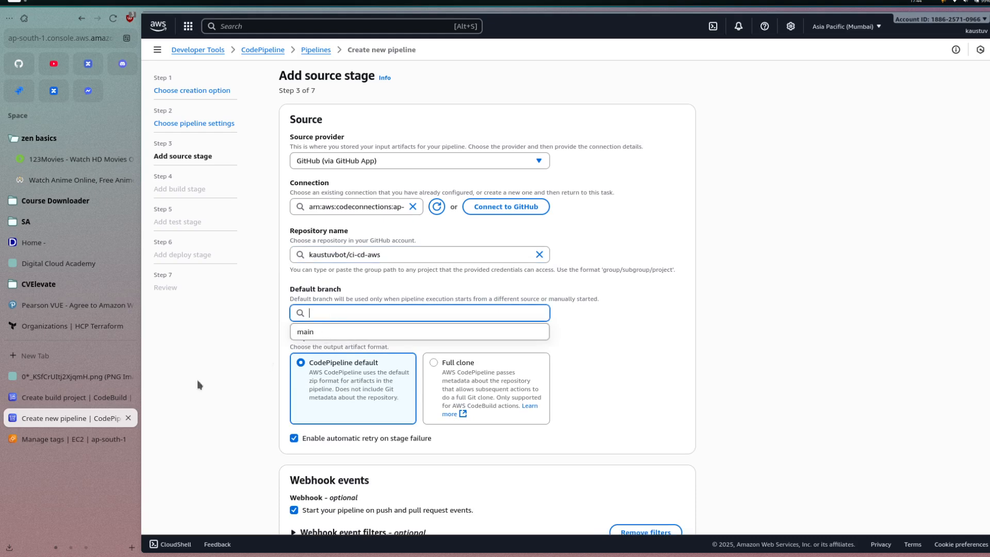
left_click(30, 72)
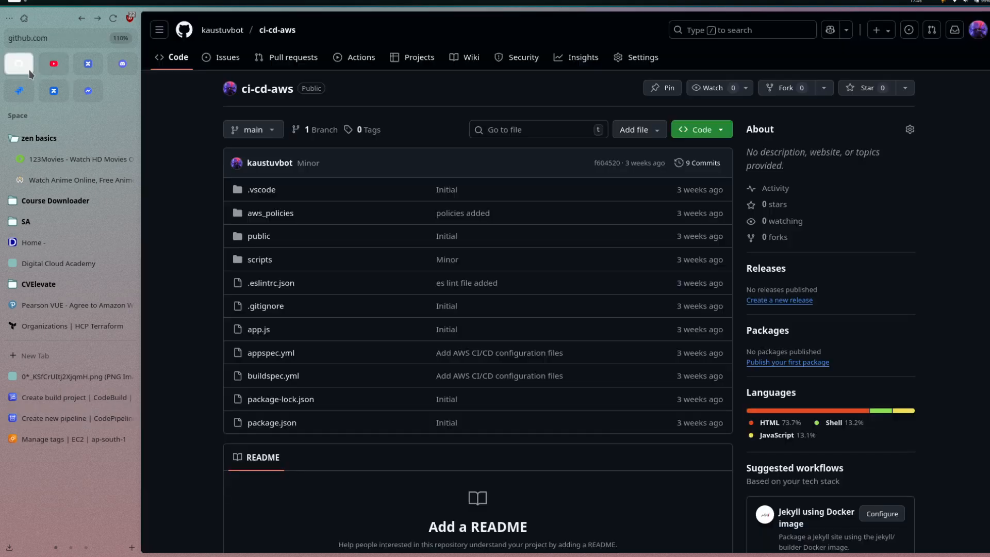
left_click(261, 128)
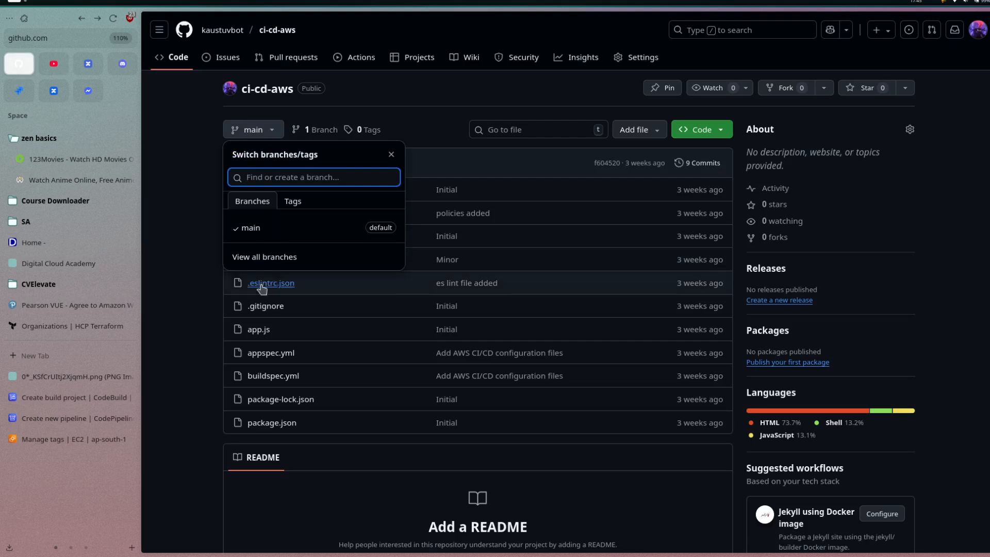
left_click(202, 310)
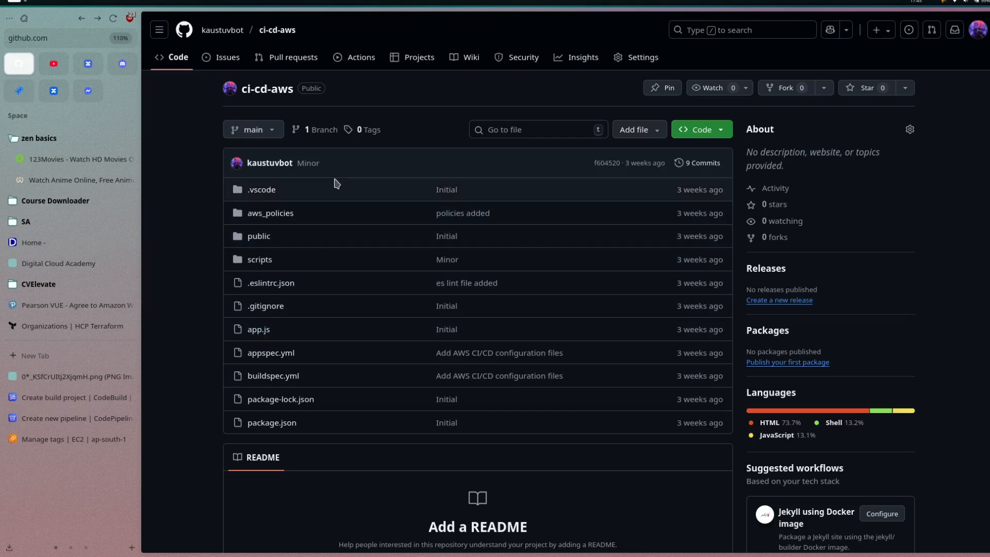
Go back to the Create new pipeline tab, keep branch main, and scroll down to Next.
left_click(59, 398)
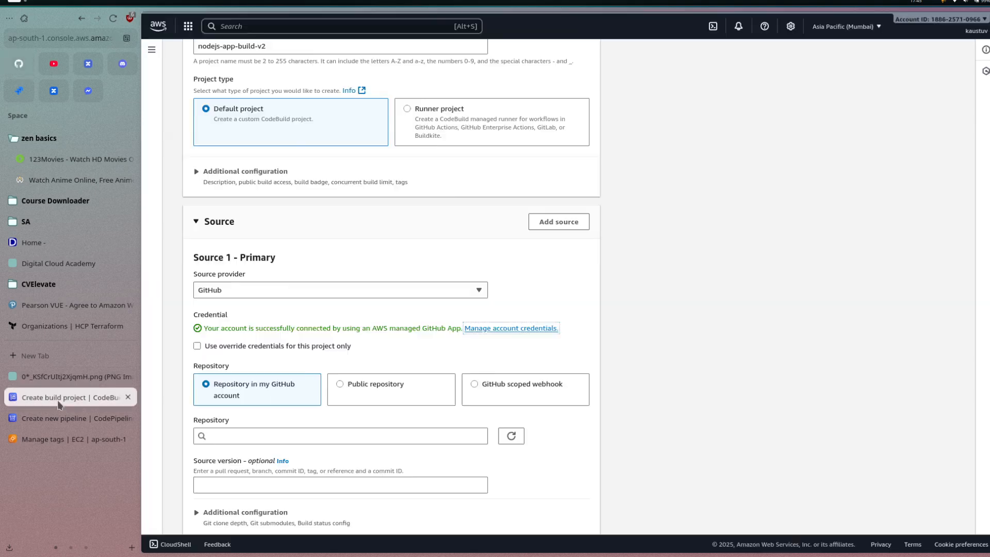
left_click(58, 416)
left_click(331, 337)
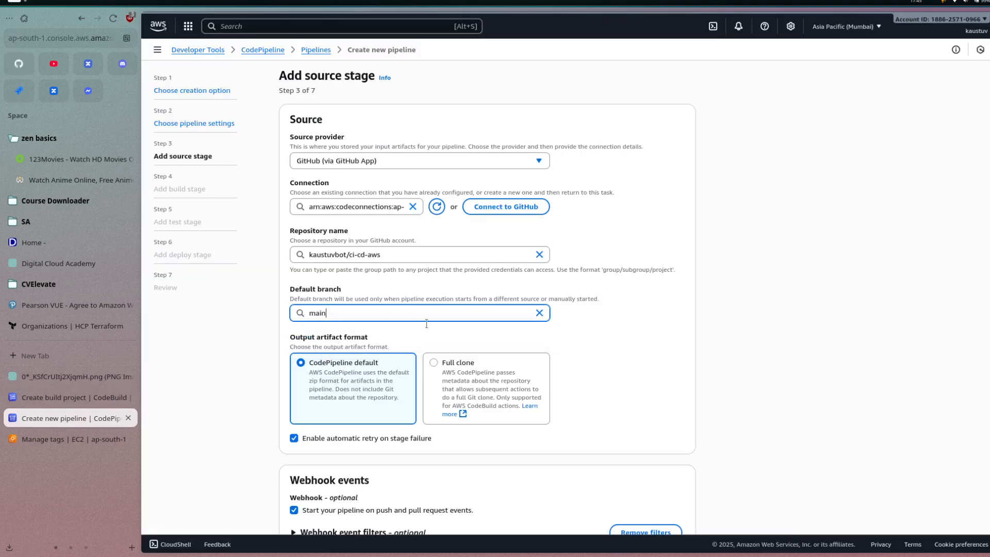
scroll(432, 333, "down", 2)
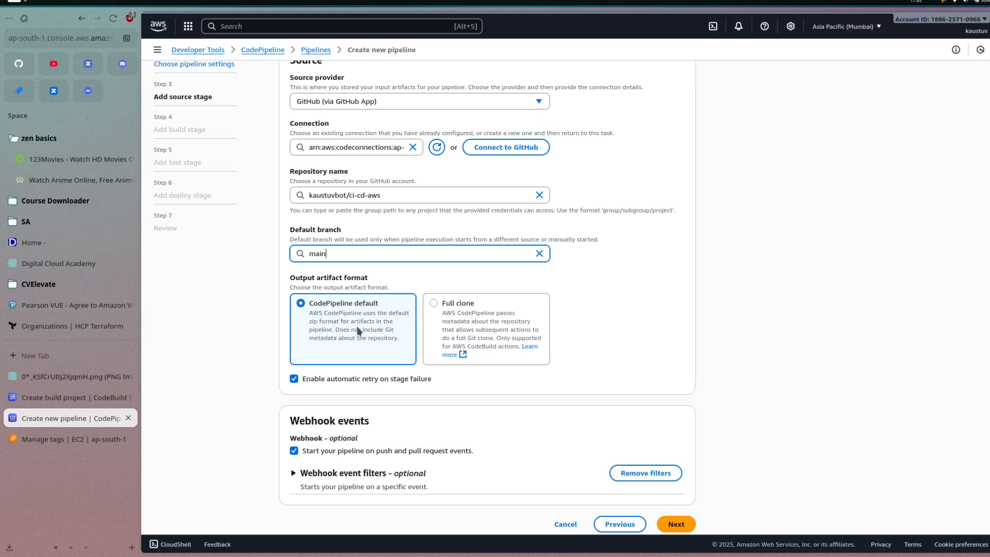
Keep the GitHub source on branch main with default output format and advance to Add build stage.
key("alt+Tab")
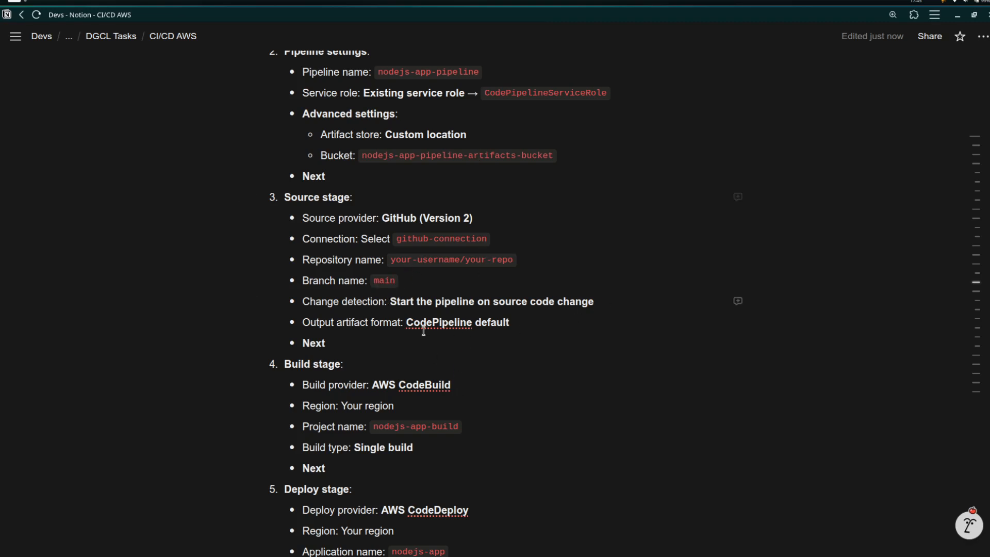
key("alt+Tab")
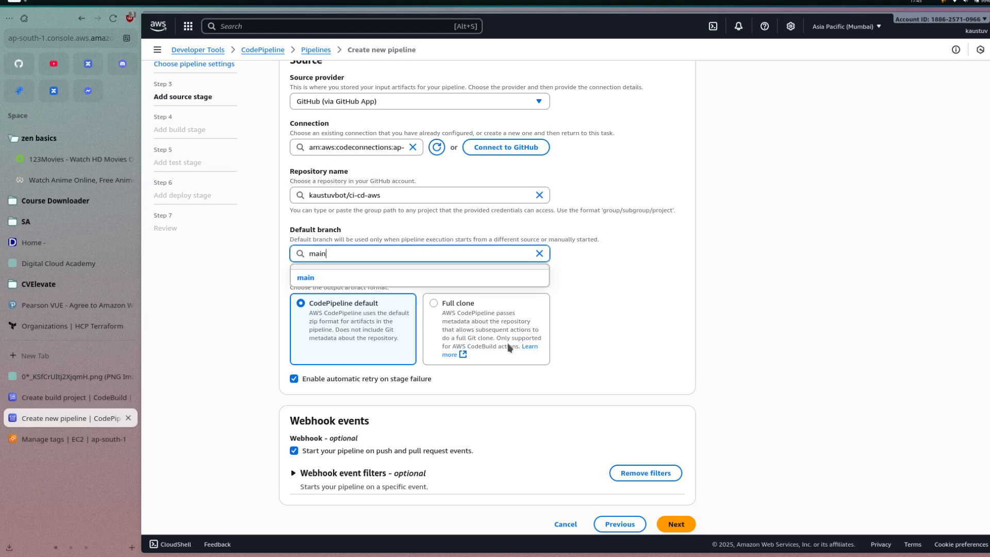
scroll(333, 385, "down", 1)
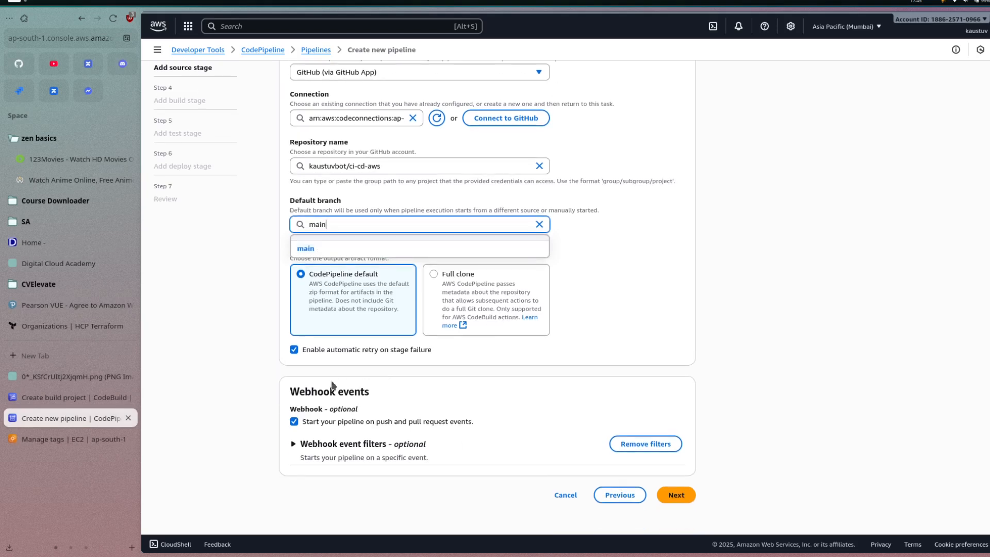
left_click(677, 495)
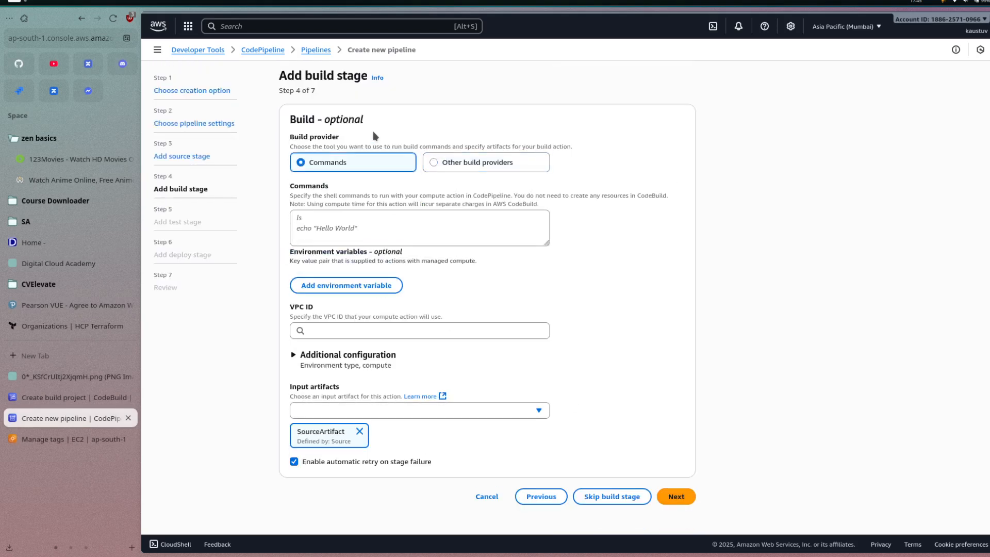
Set the build provider to AWS CodeBuild with project nodejs-app-build-v2.
key("alt+Tab")
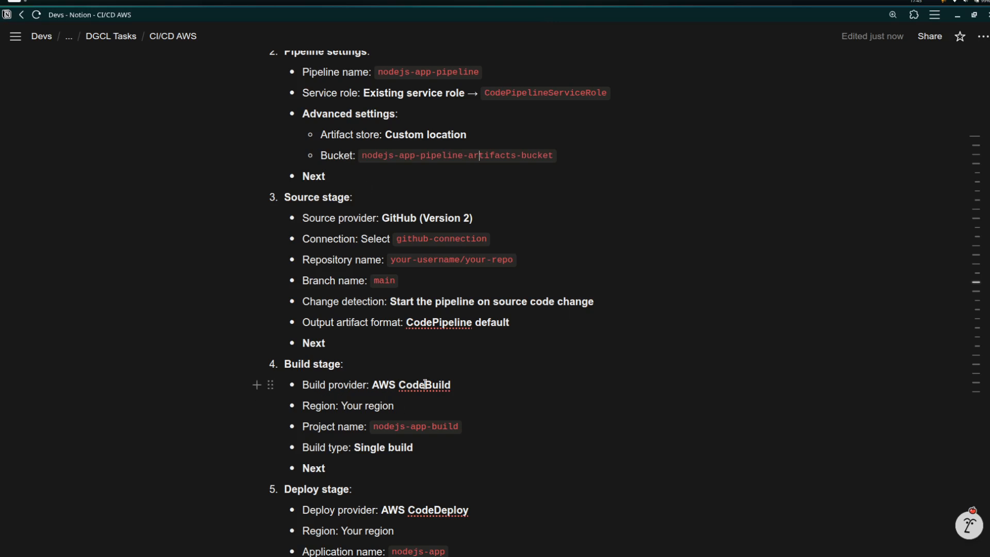
key("alt+Tab")
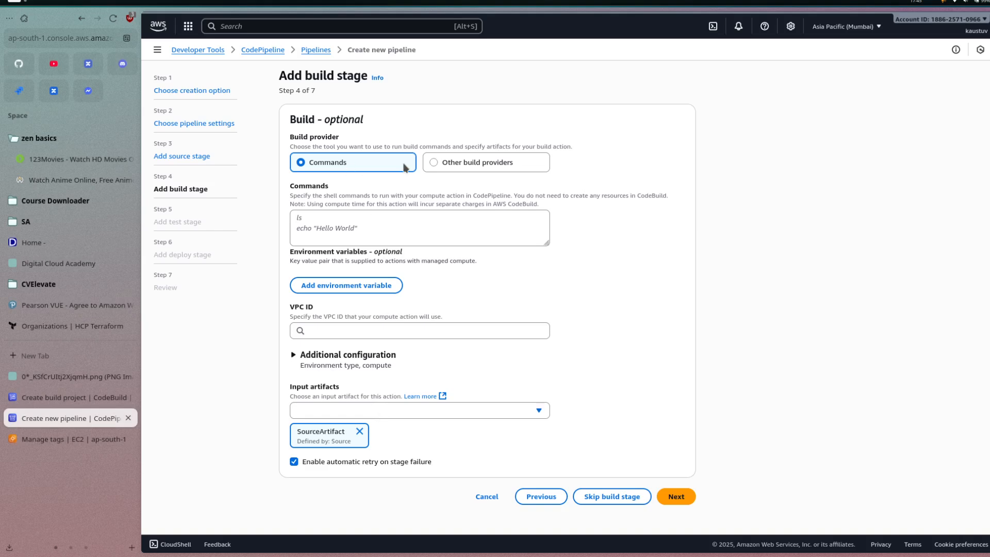
left_click(454, 166)
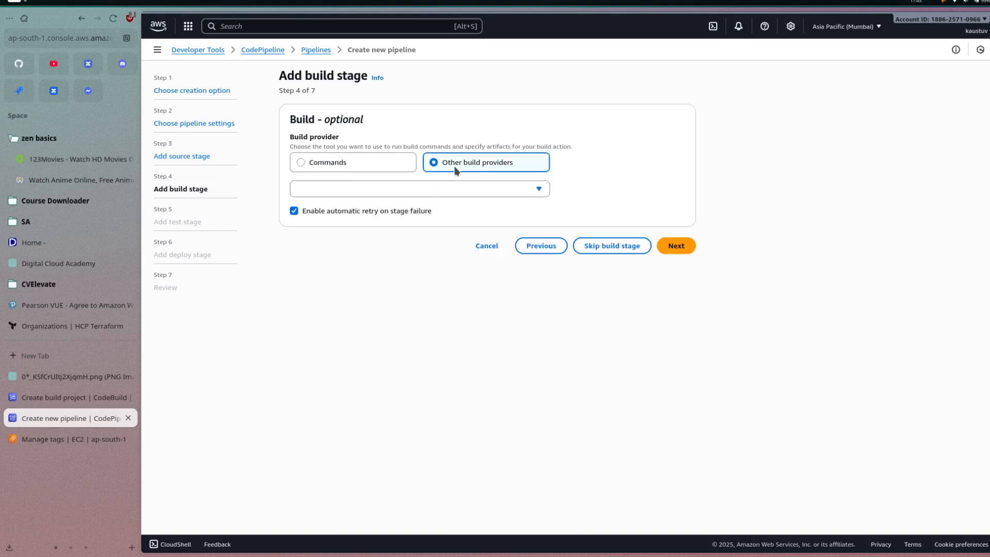
left_click(404, 188)
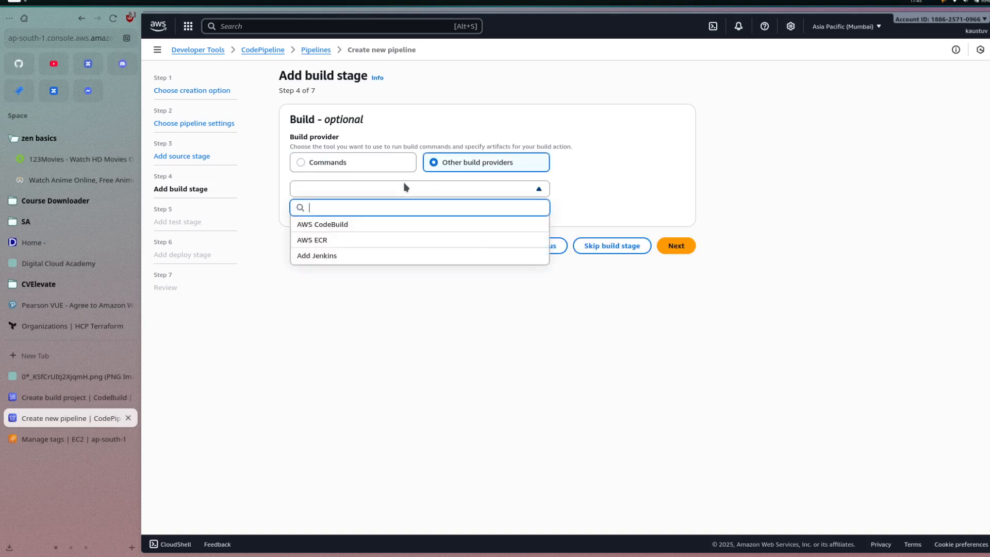
left_click(360, 165)
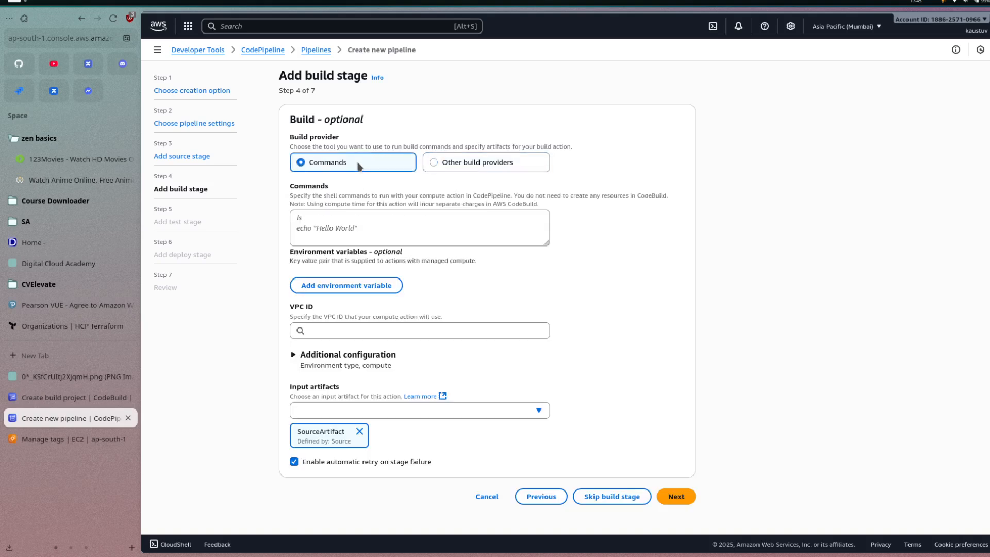
left_click(445, 166)
left_click(450, 189)
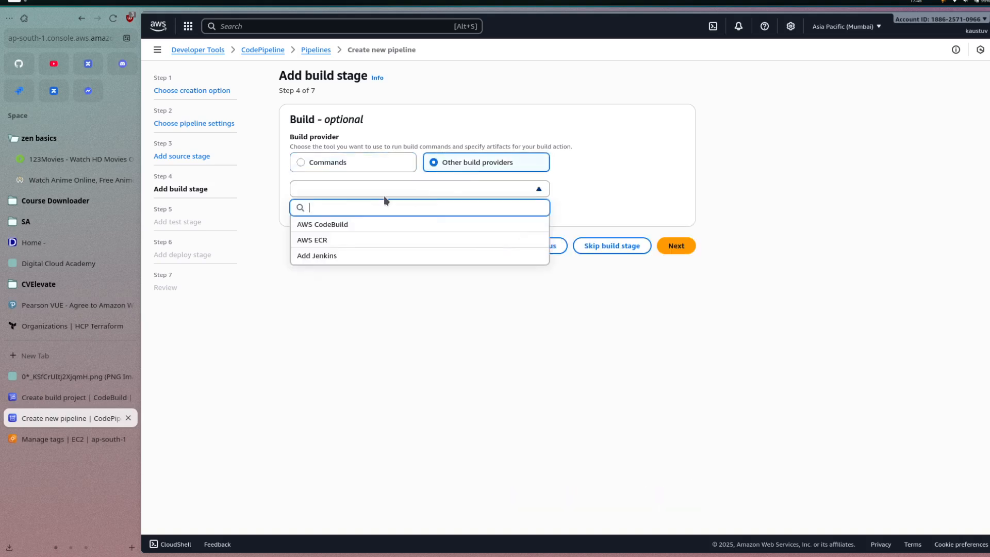
left_click(330, 224)
left_click(404, 244)
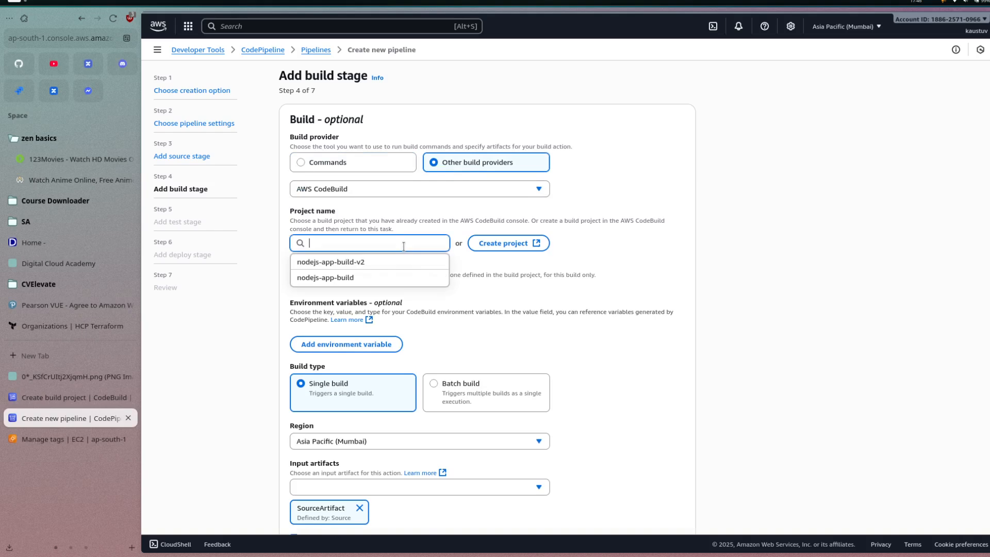
left_click(342, 261)
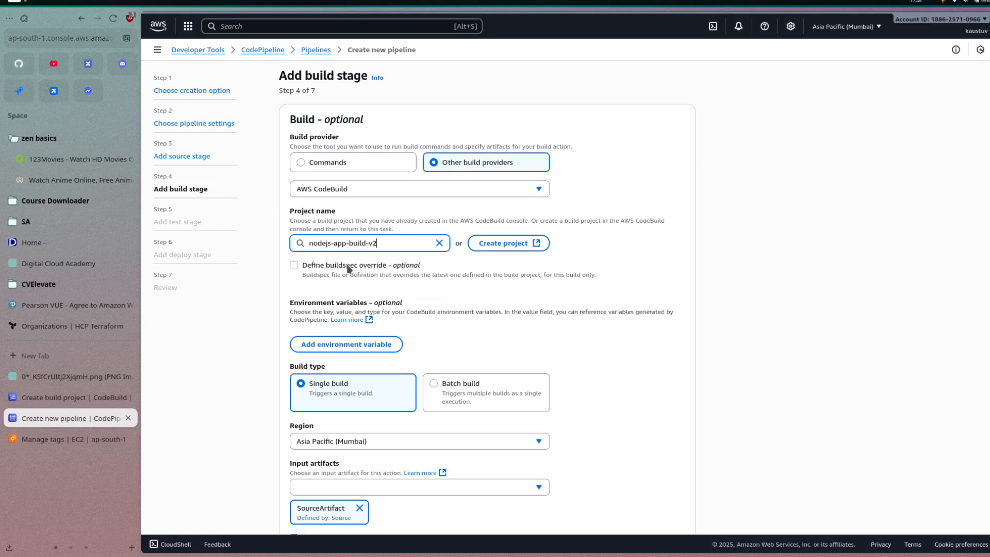
Leave the build input artifacts unchanged and advance to the Add test stage step.
scroll(424, 282, "down", 2)
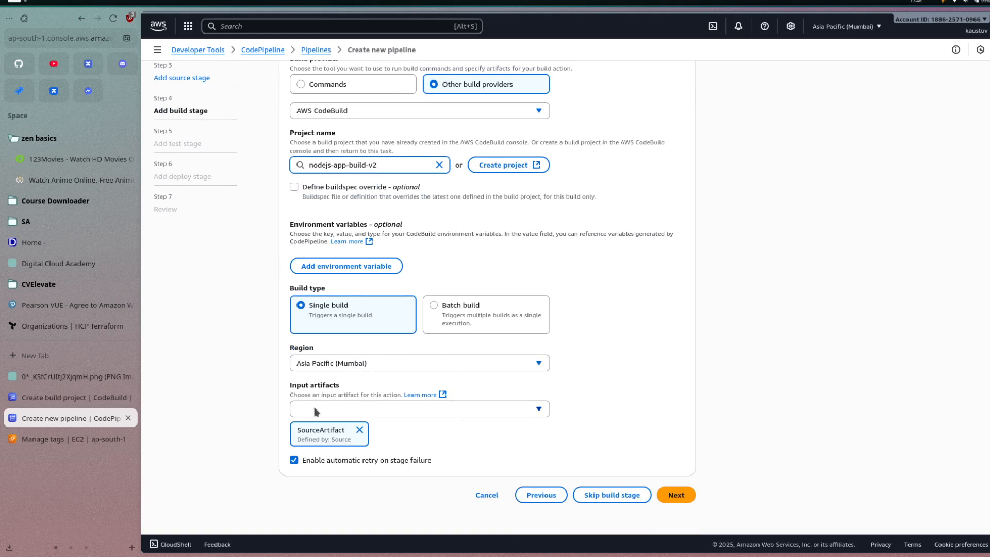
left_click(382, 411)
left_click(383, 410)
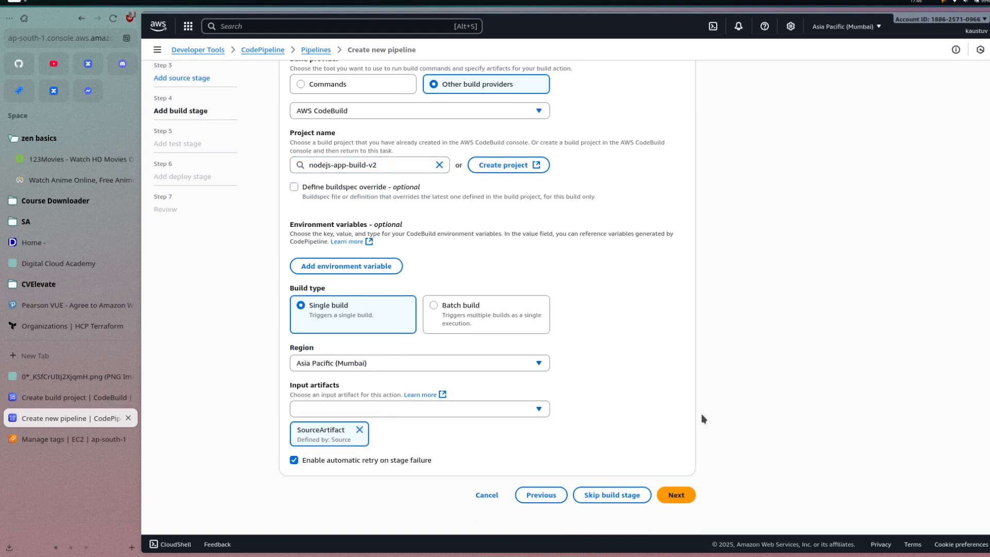
left_click(676, 496)
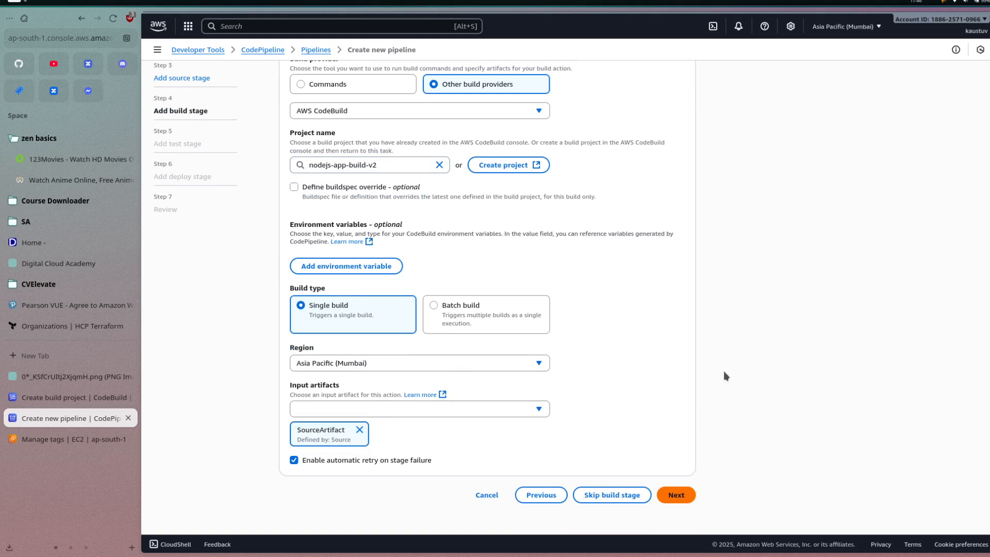
left_click(677, 496)
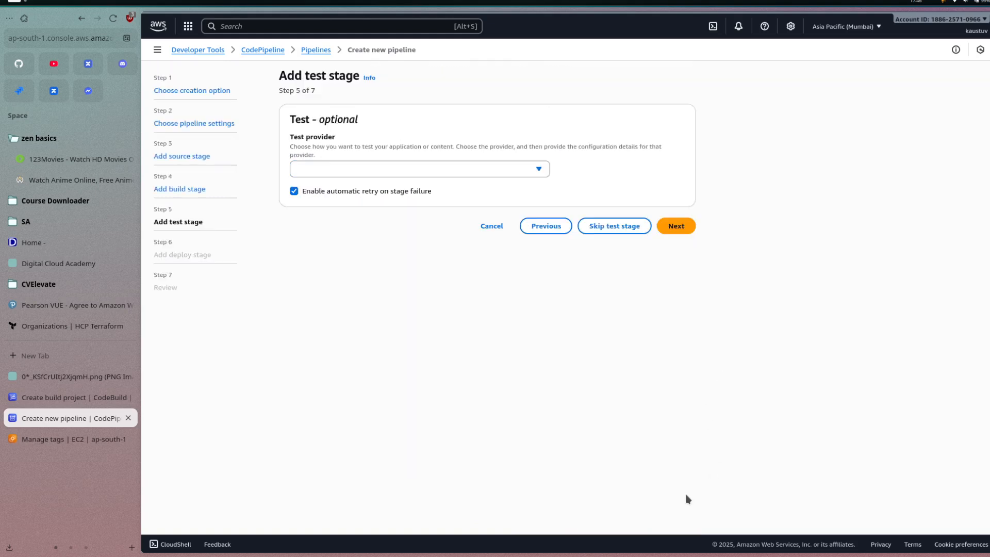
Skip the test stage without choosing a test provider.
left_click(338, 173)
left_click(340, 170)
key("alt+Tab")
scroll(404, 339, "down", 3)
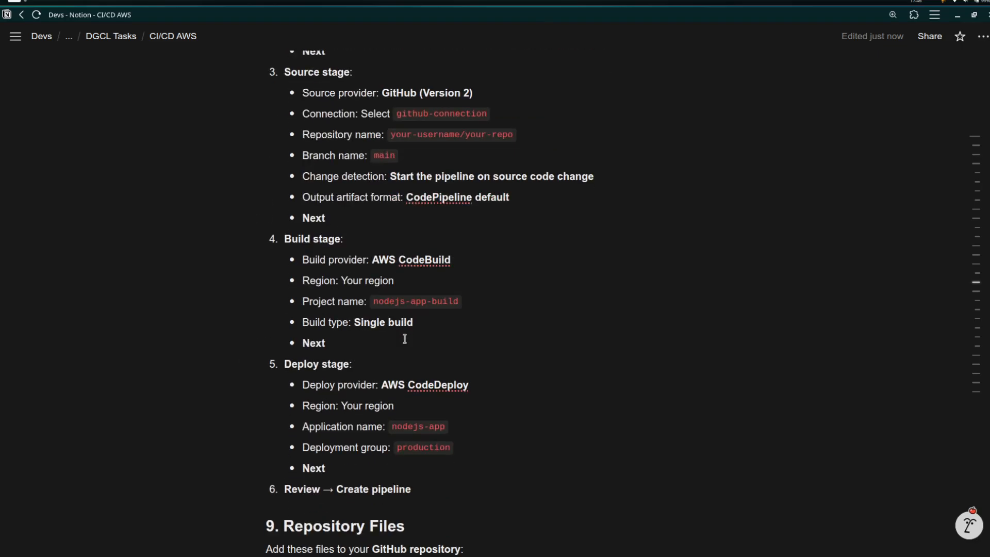
key("alt+Tab")
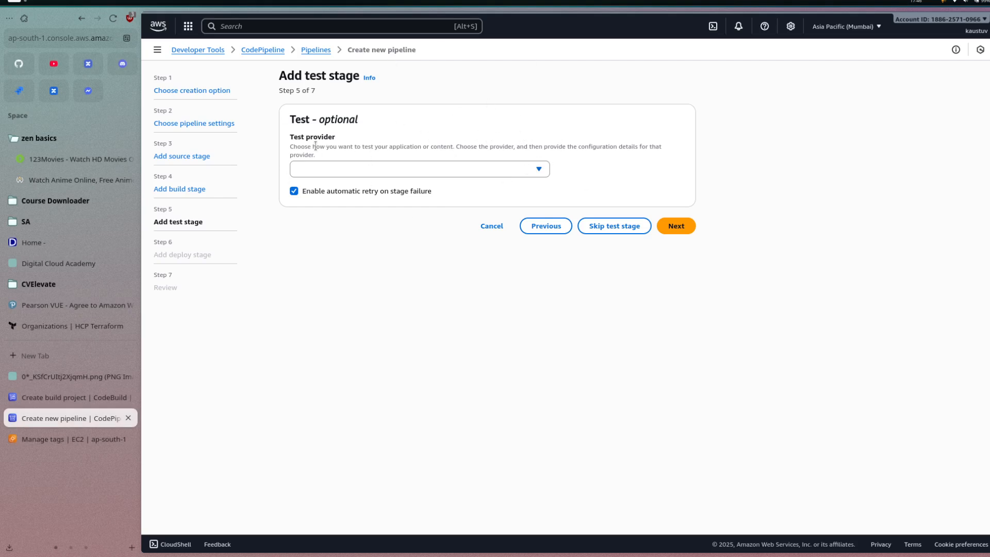
left_click(618, 231)
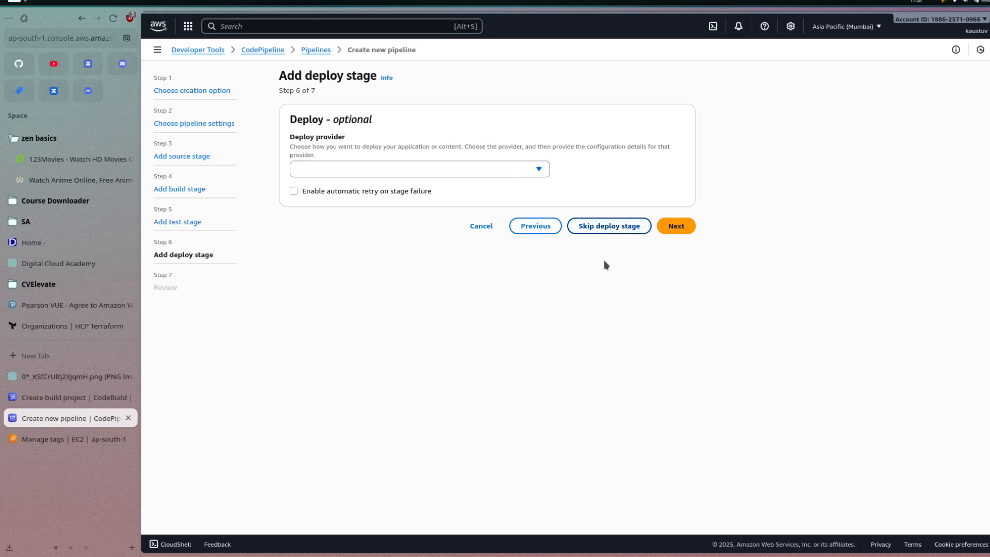
Deploy BuildArtifact with AWS CodeDeploy to application cicdtest-v2, deployment group production.
left_click(359, 175)
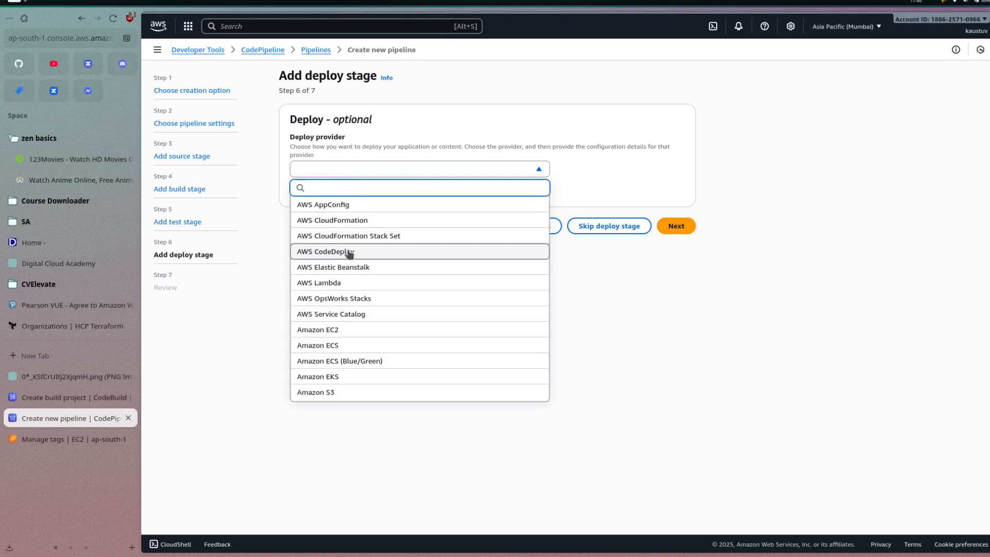
left_click(332, 254)
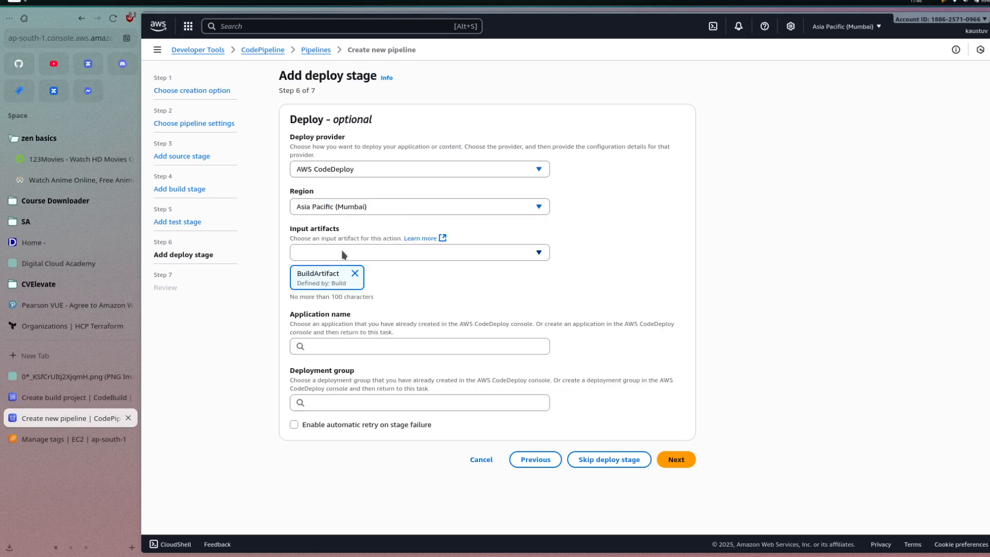
left_click(366, 258)
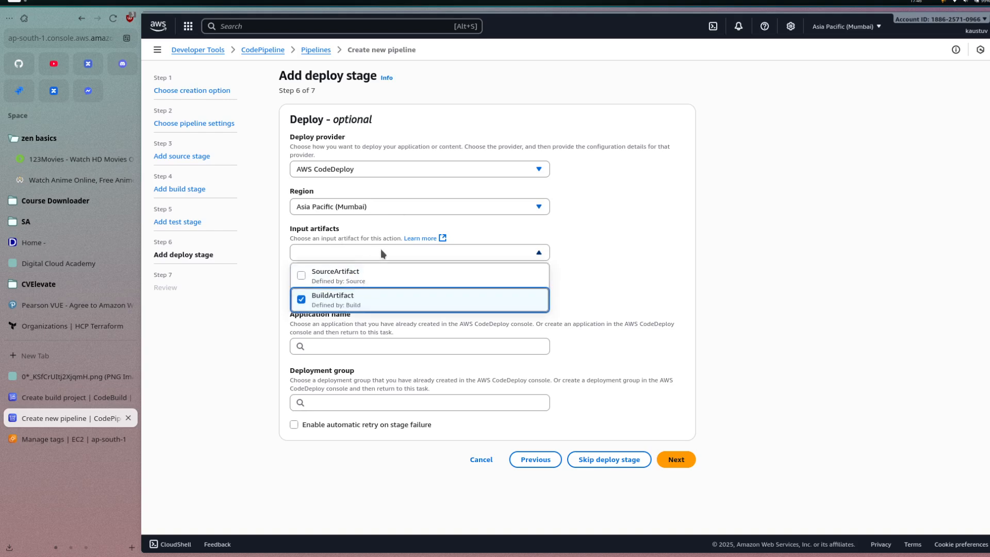
left_click(380, 248)
left_click(346, 345)
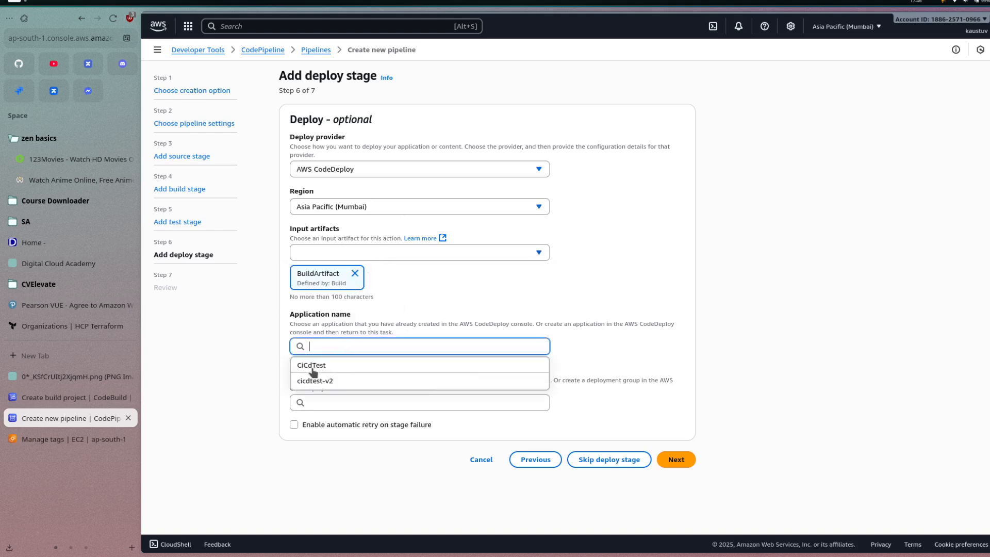
left_click(330, 382)
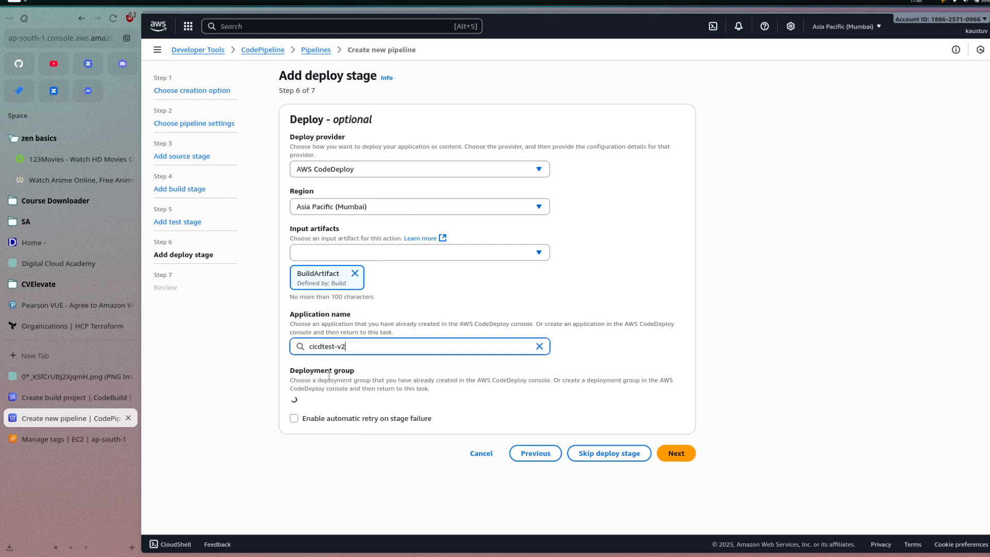
left_click(317, 402)
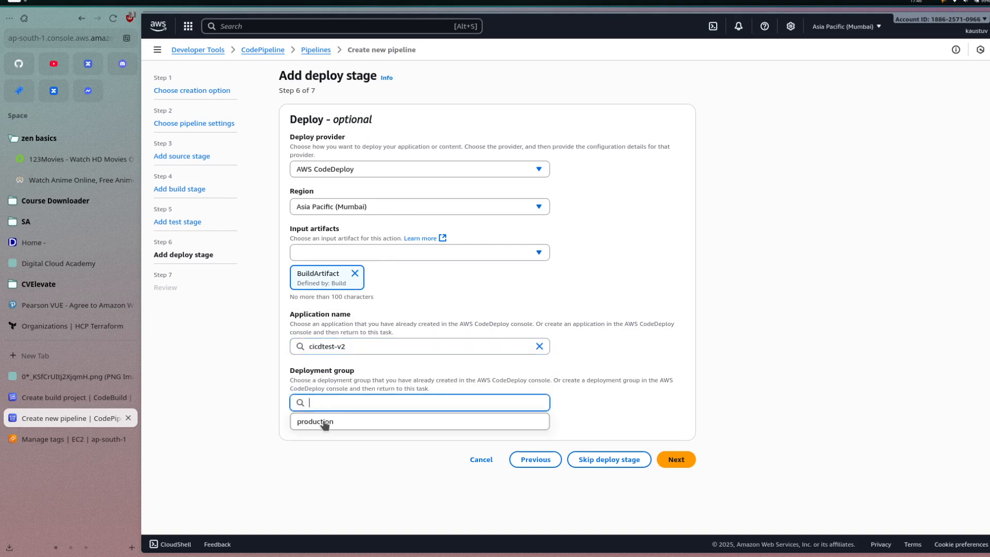
left_click(387, 421)
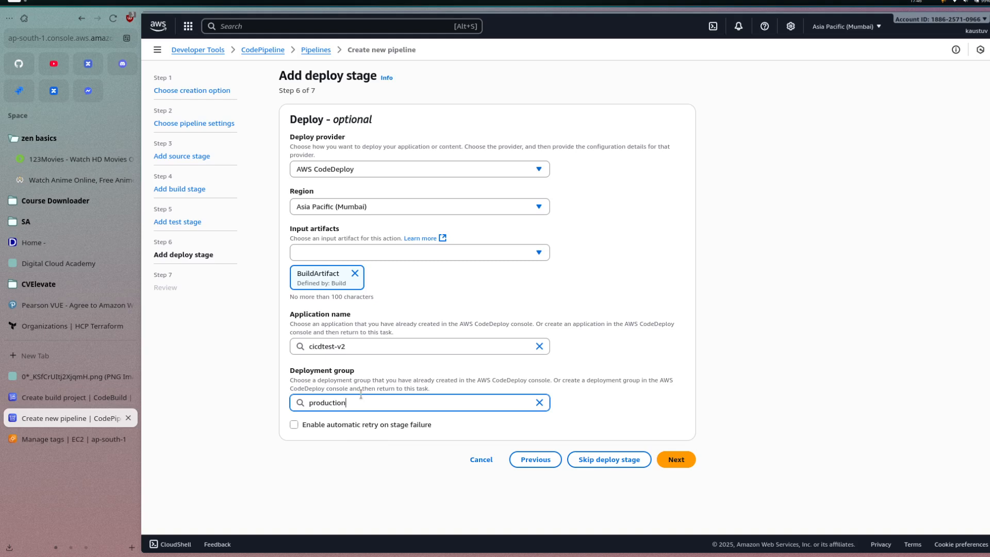
Review and create the pipeline nodejs-app-pipeline-v2, dismissing the notices.
left_click(671, 461)
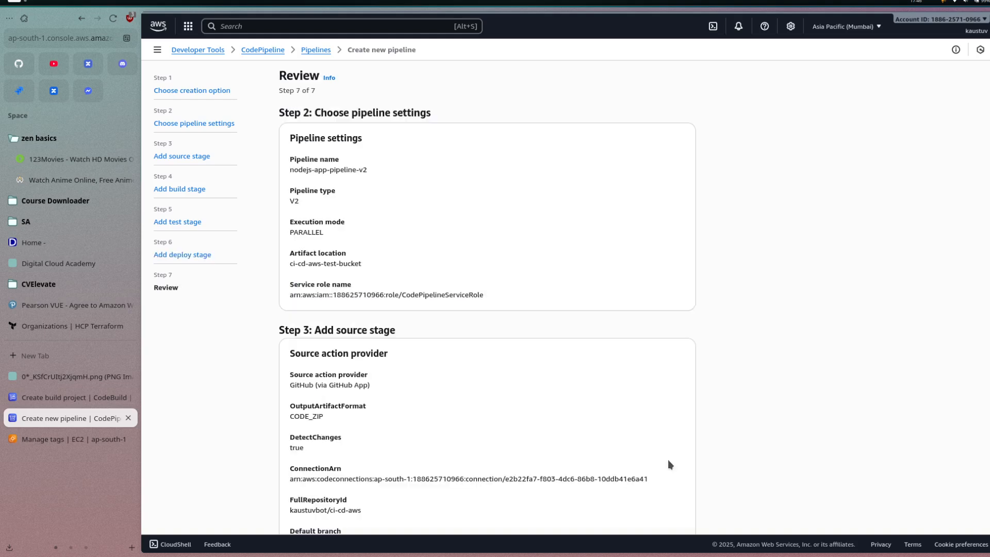
scroll(505, 330, "down", 10)
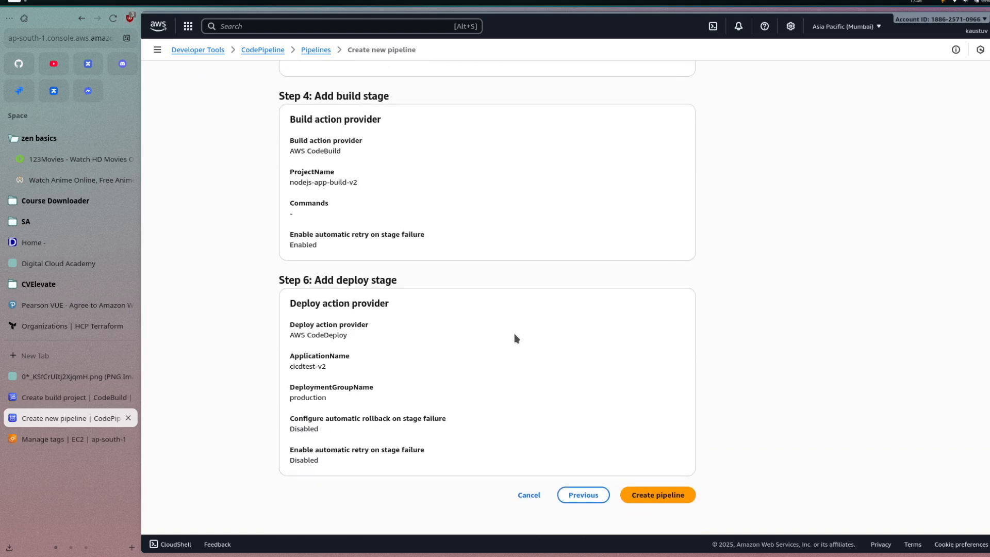
left_click(646, 496)
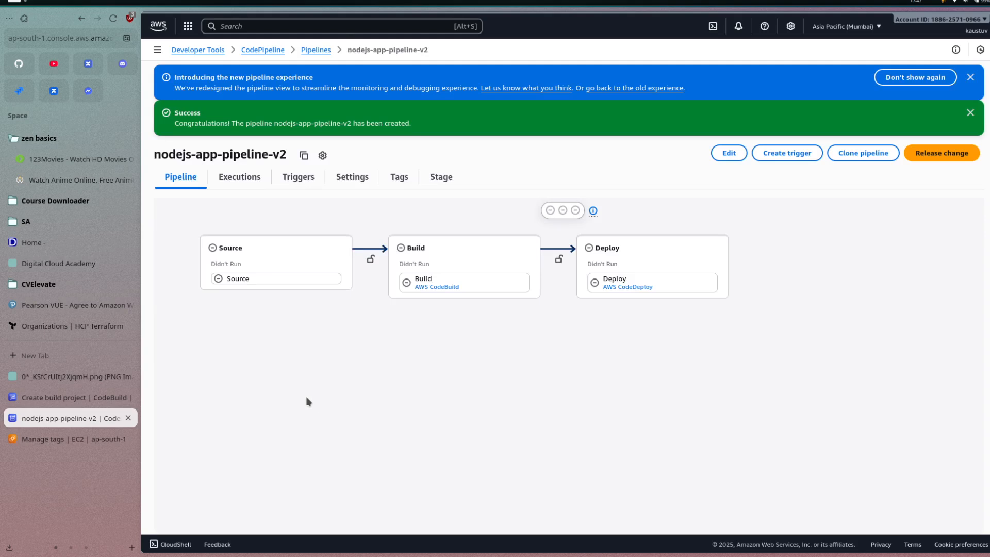
left_click(970, 78)
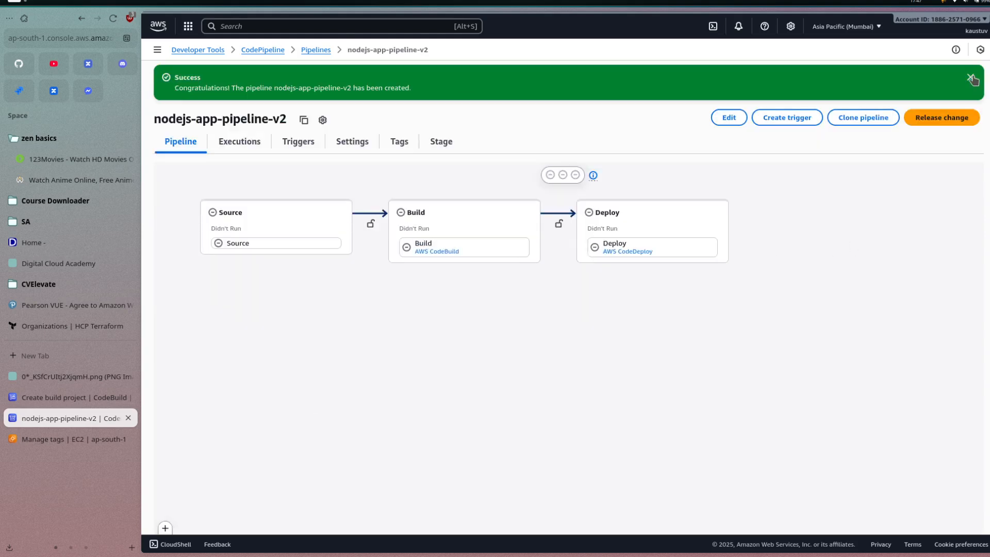
left_click(971, 76)
left_click(872, 253)
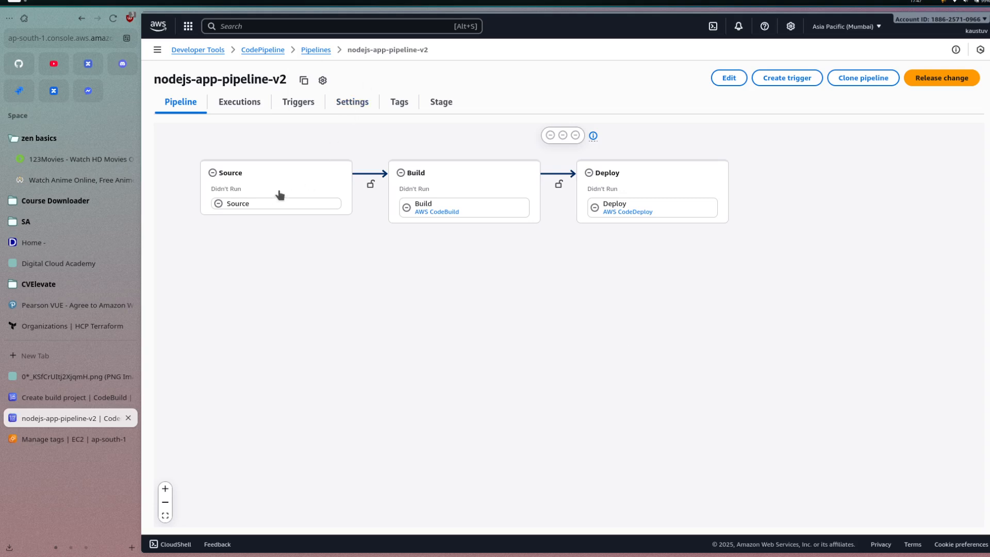
Inspect the Source action's execution details, then return to the Pipelines list.
left_click(269, 203)
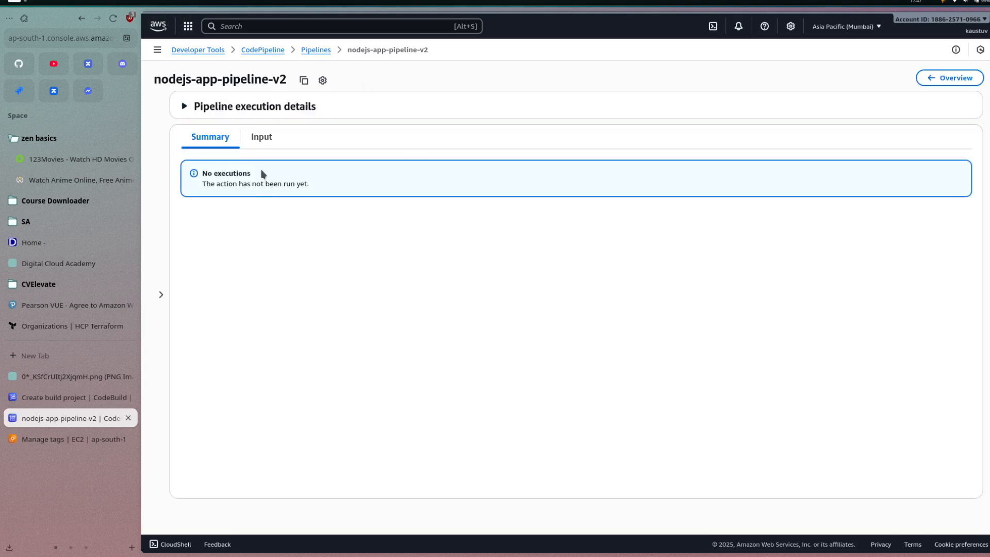
left_click(260, 137)
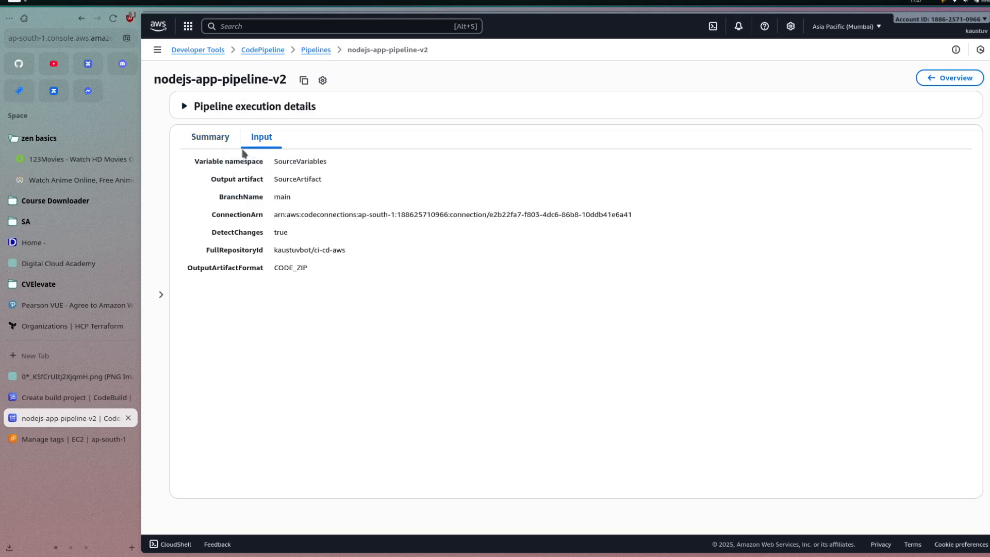
left_click(217, 138)
left_click(186, 107)
left_click(186, 107)
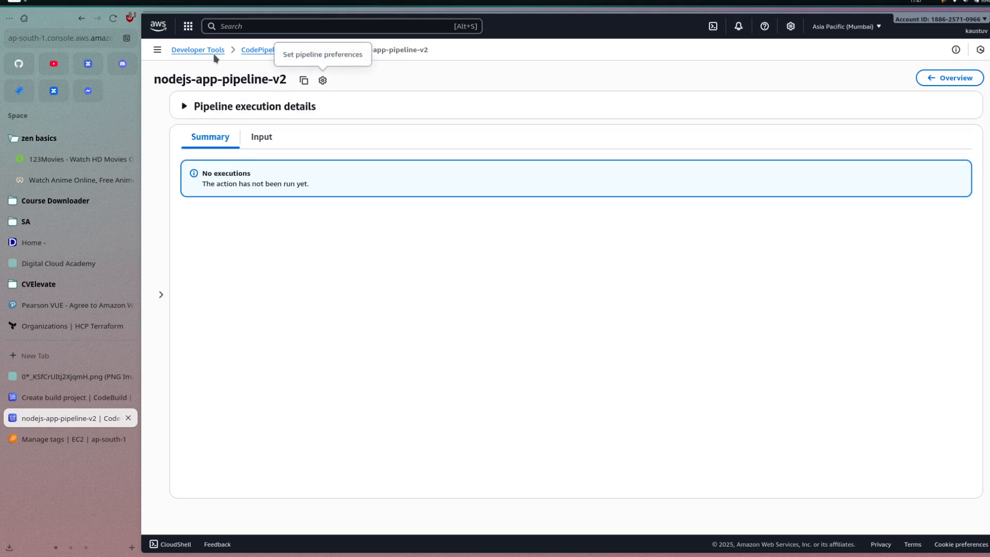
left_click(321, 50)
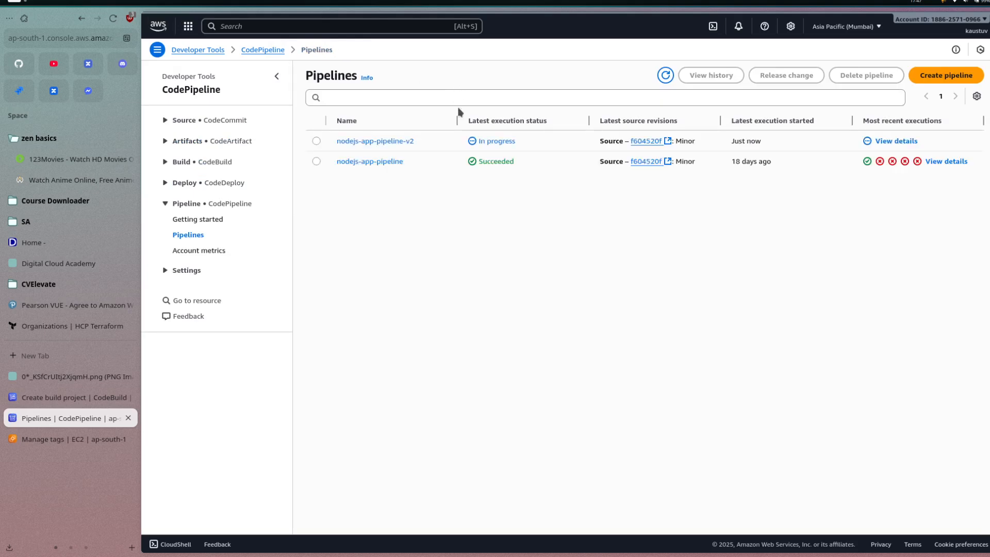
Compare the pipelines' In progress and Succeeded statuses and refresh the list.
left_click_drag(482, 140, 514, 138)
left_click(569, 205)
left_click_drag(481, 155, 515, 165)
left_click_drag(479, 161, 494, 165)
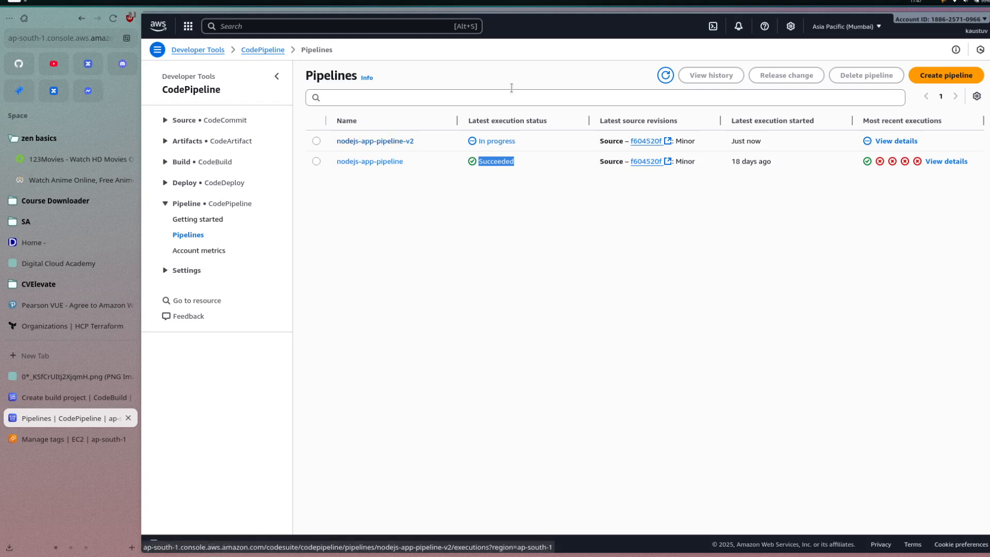
left_click(665, 75)
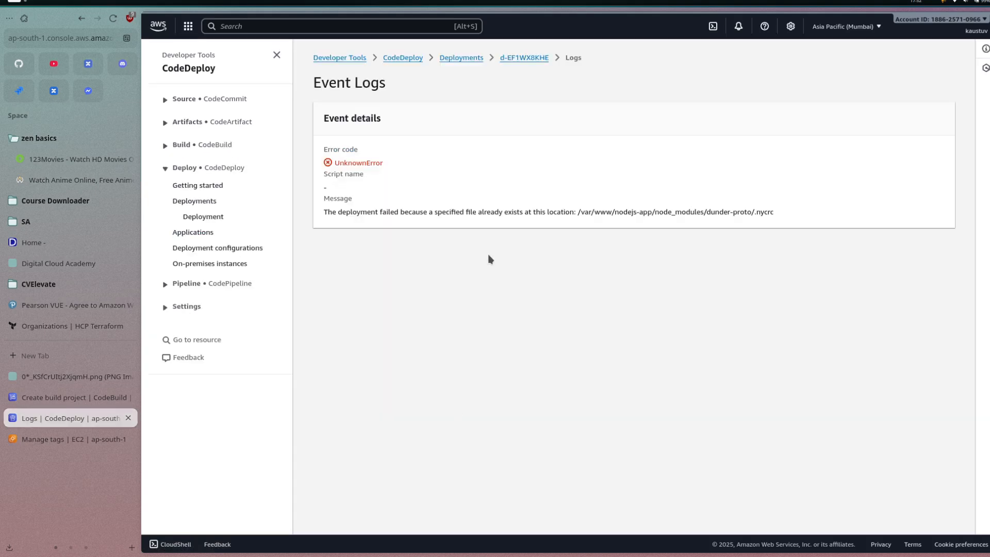
Open nodejs-app-pipeline-v2's failed execution 0385f12b and its Deploy action details.
left_click(529, 58)
left_click(480, 58)
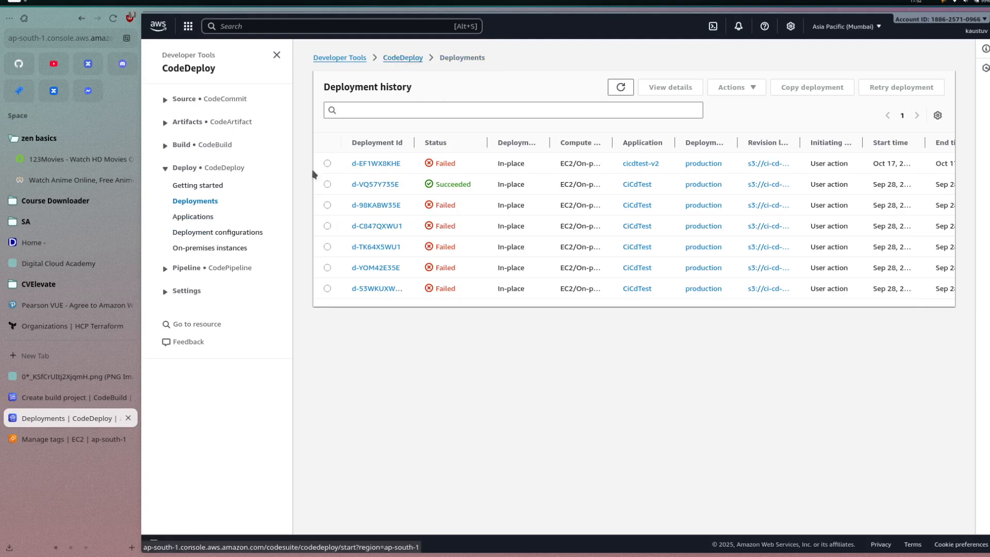
left_click(186, 268)
left_click(188, 286)
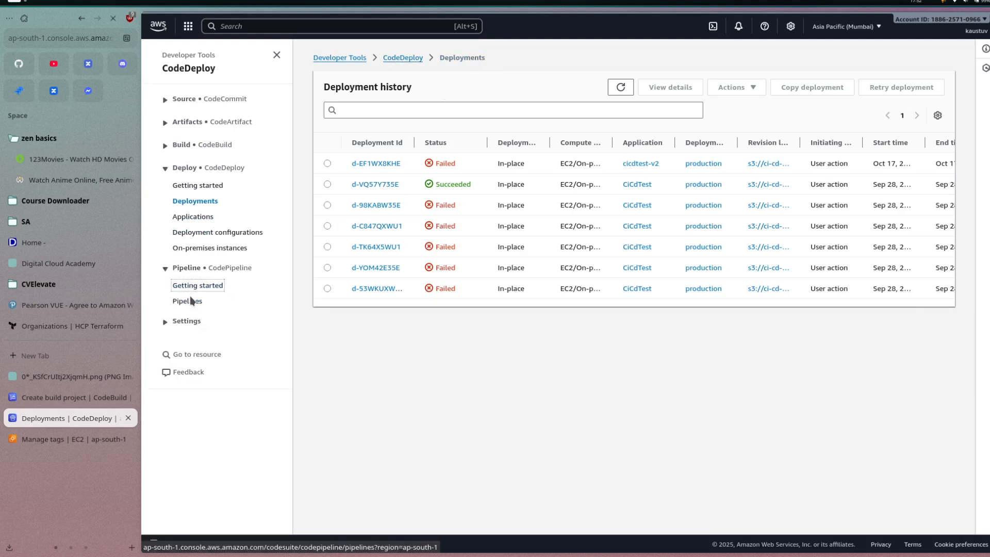
left_click(190, 301)
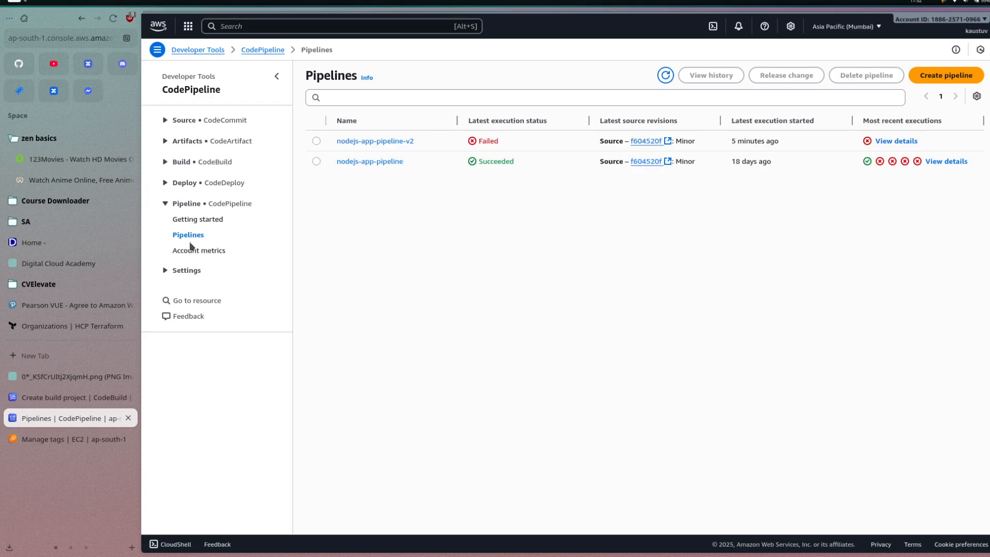
left_click(400, 144)
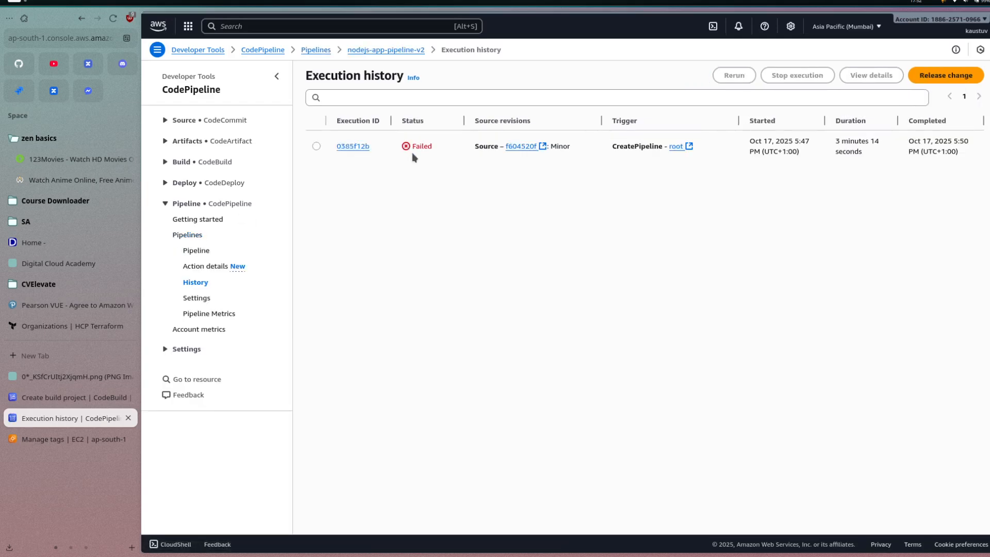
left_click(353, 146)
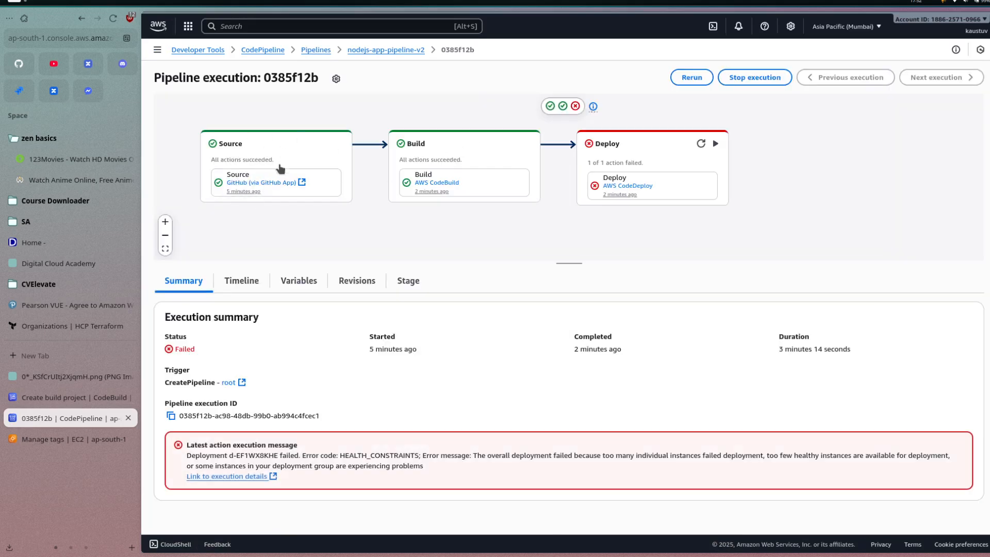
left_click(663, 191)
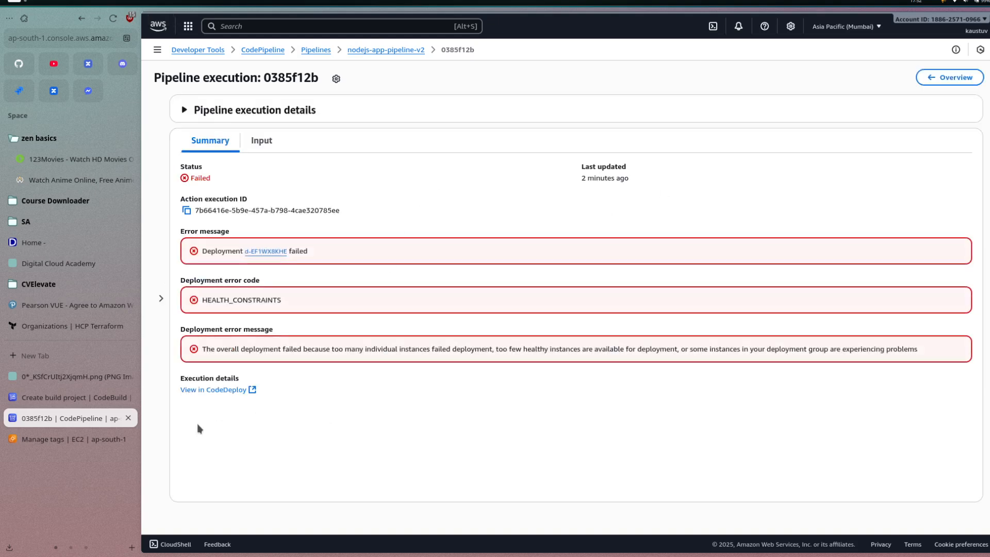
Open deployment d-EF1WX8KHE in CodeDeploy, check its revision, and view the instance lifecycle events.
left_click(220, 392)
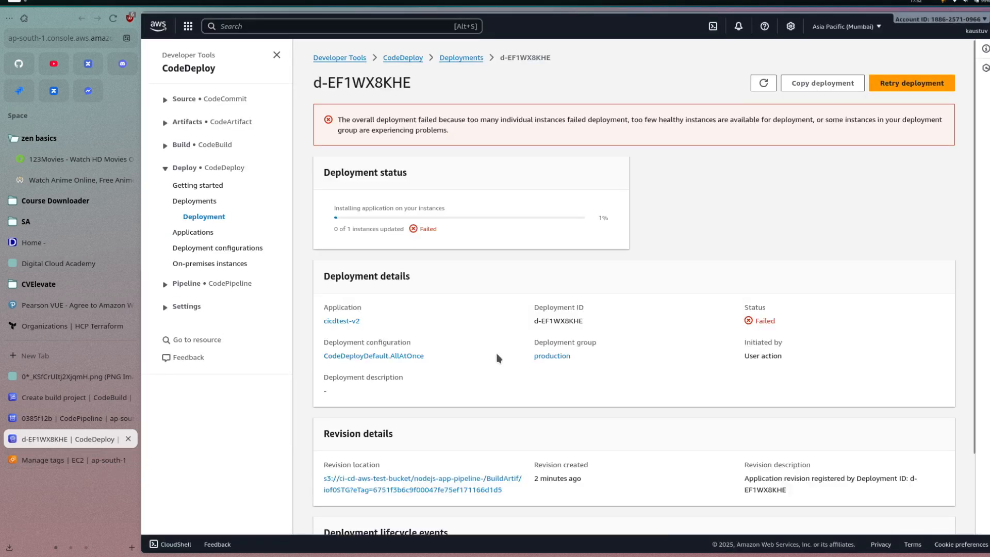
scroll(500, 356, "down", 2)
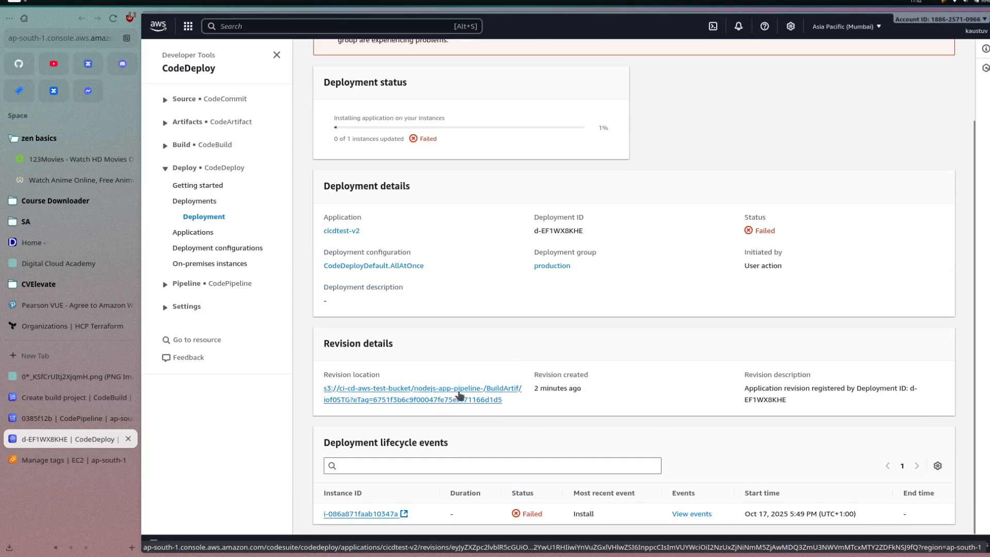
left_click(493, 400, "ctrl")
left_click(72, 459)
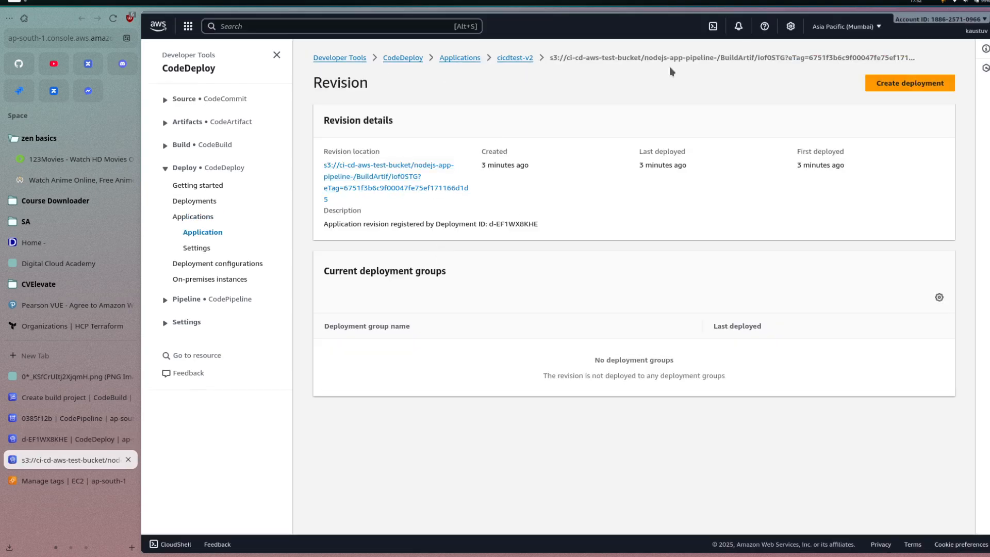
left_click_drag(721, 56, 779, 57)
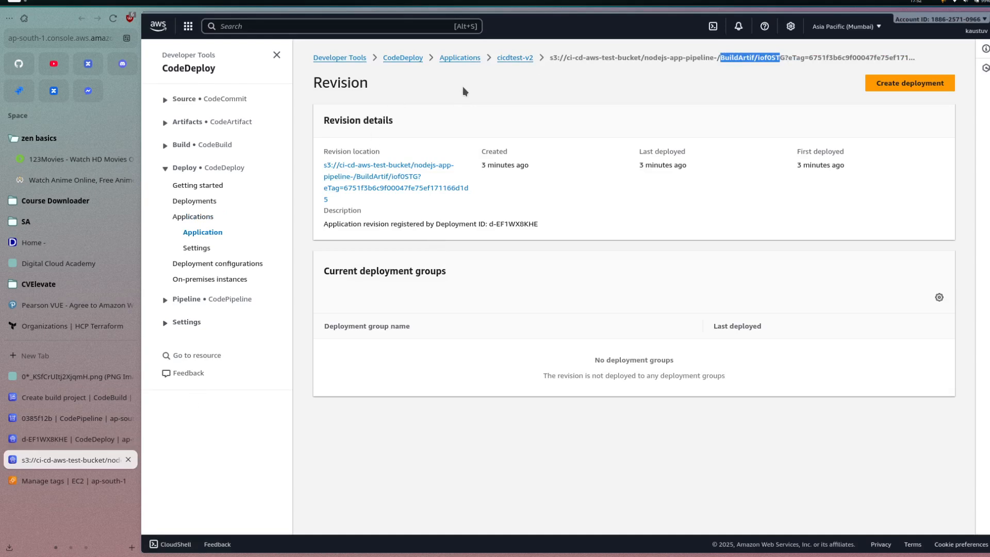
key("ctrl+w")
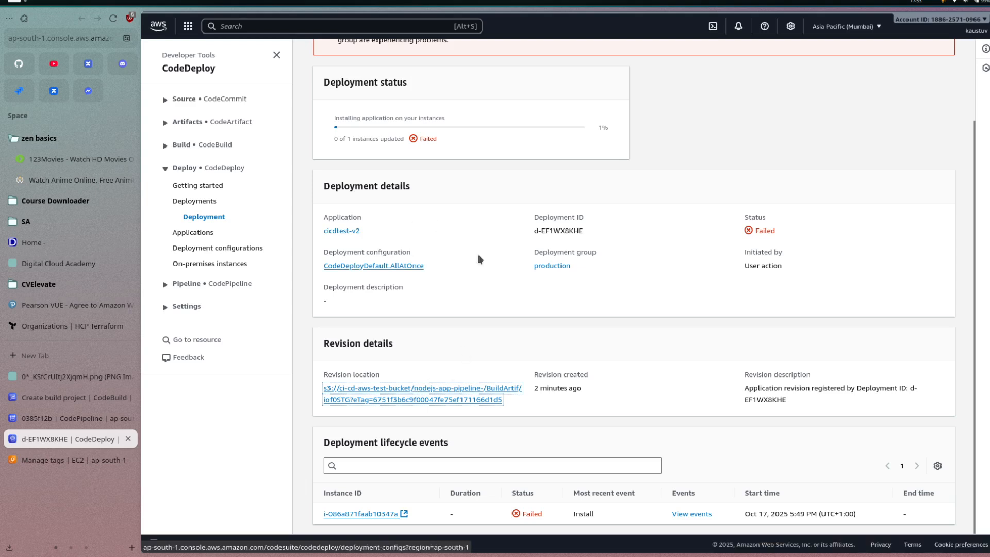
scroll(489, 314, "up", 3)
scroll(524, 299, "down", 3)
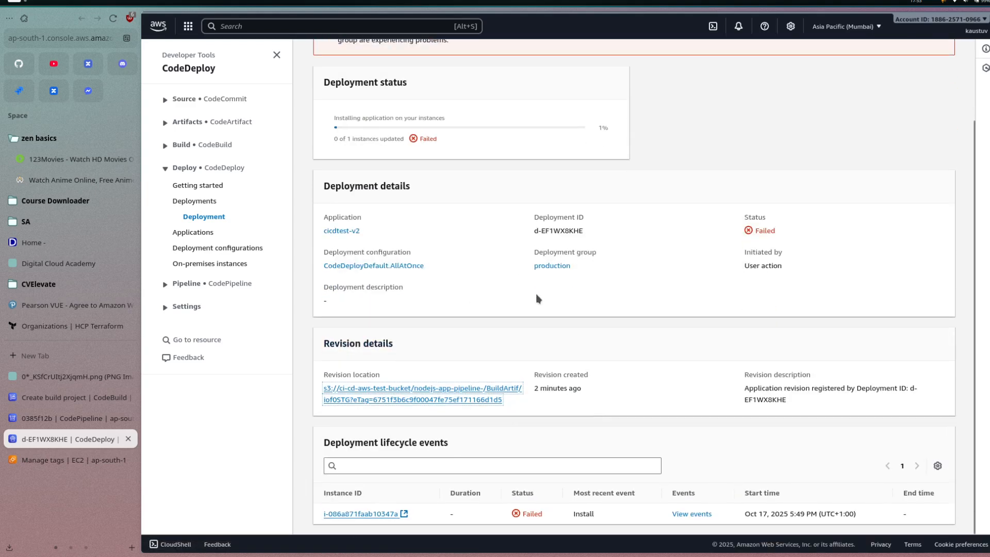
left_click(694, 514)
Open the failed Install event's log and copy the conflicting file path.
scroll(580, 376, "down", 1)
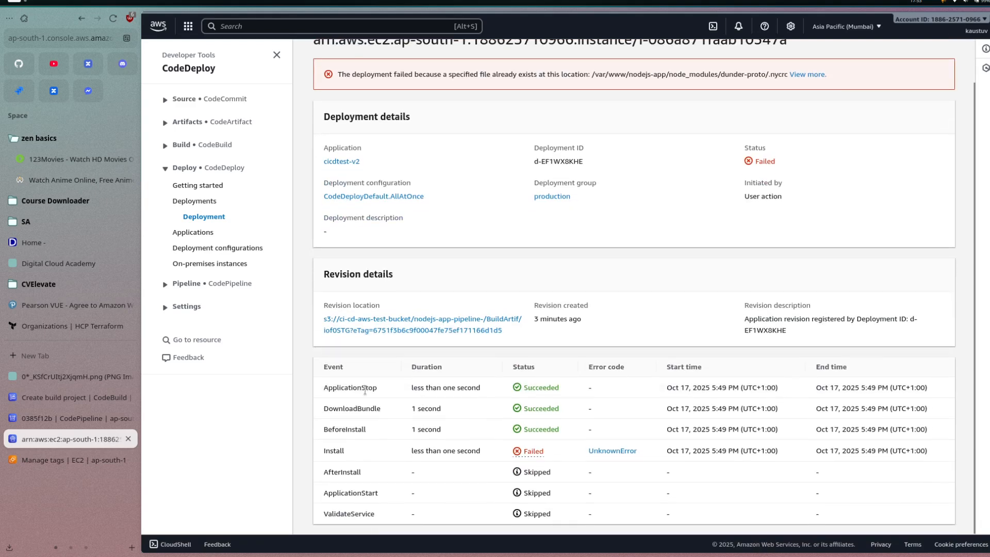
left_click_drag(344, 421, 352, 431)
left_click(605, 453)
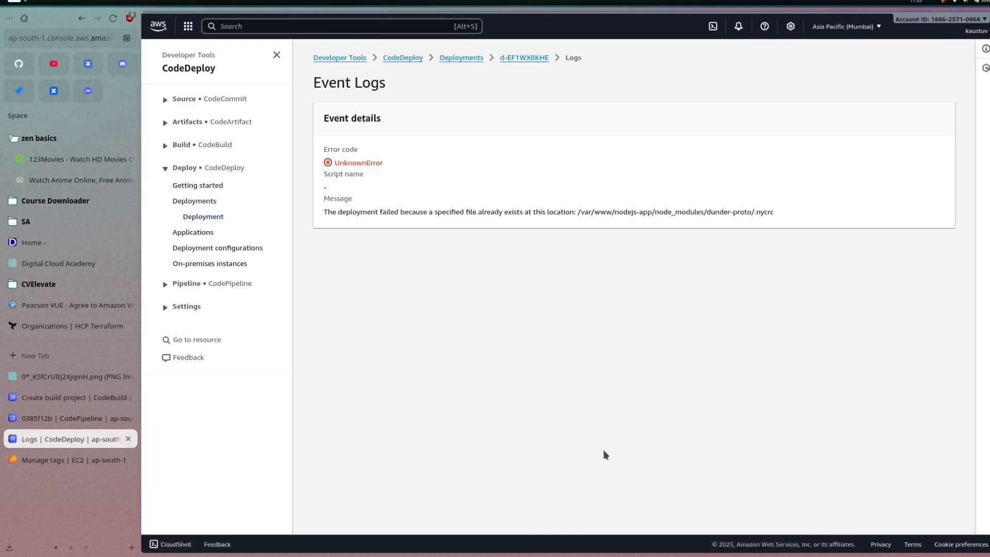
left_click_drag(578, 213, 770, 213)
right_click(769, 213)
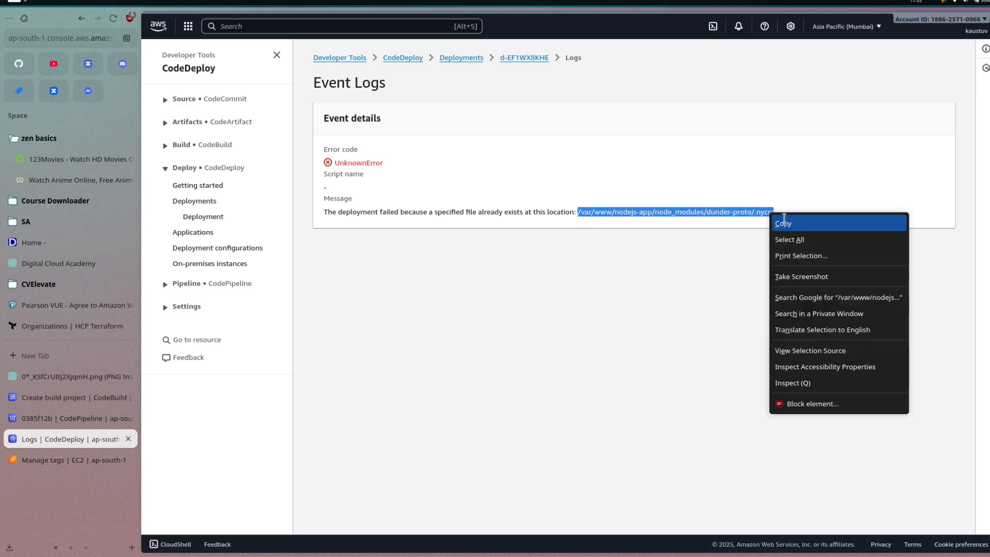
left_click(221, 151)
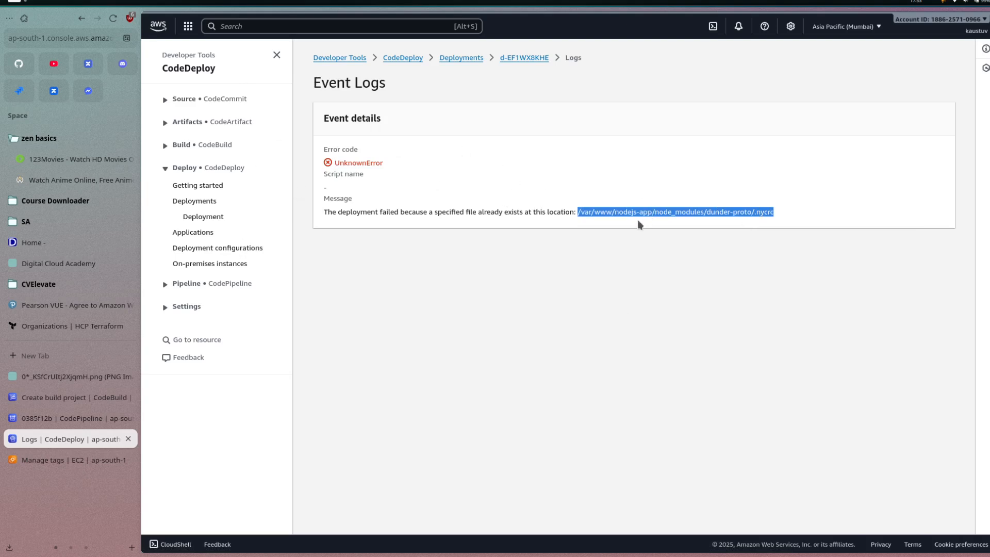
Re-examine the node_modules/dunder-proto/.nycrc part of the path, then return to Create build project.
left_click(711, 213)
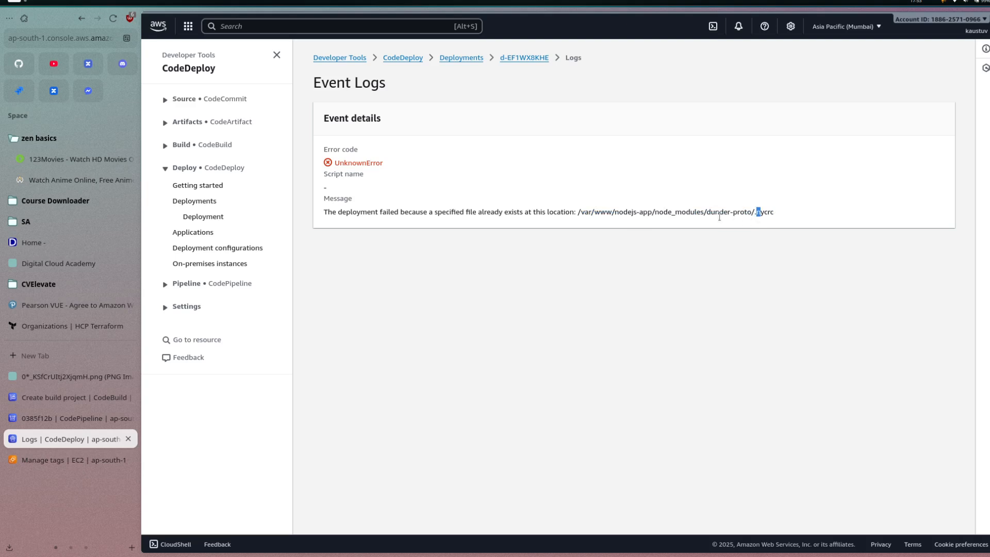
left_click_drag(651, 212, 783, 221)
left_click(690, 210)
left_click(70, 418)
left_click(69, 401)
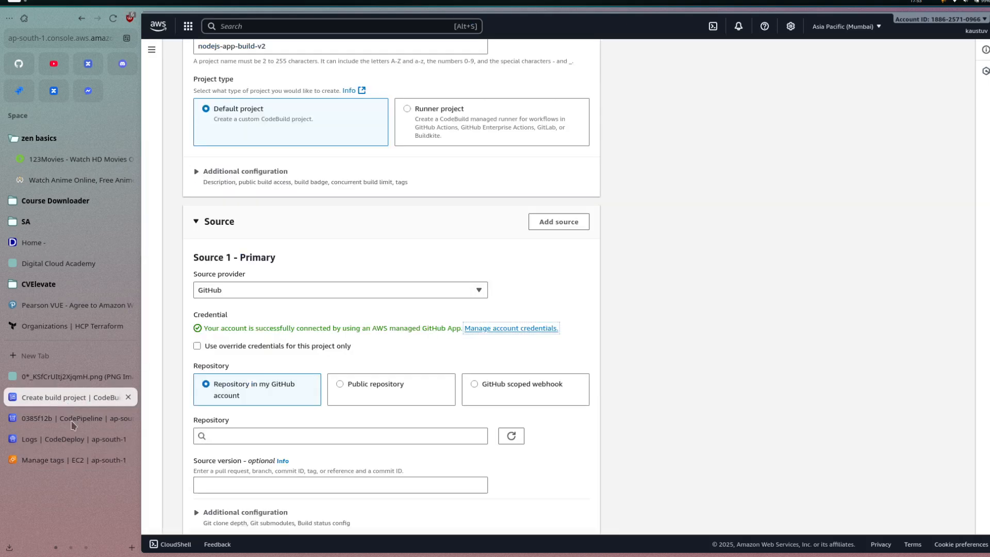
Open a terminal session on nodejs-app-server via EC2 Instance Connect.
left_click(67, 439)
left_click(67, 460)
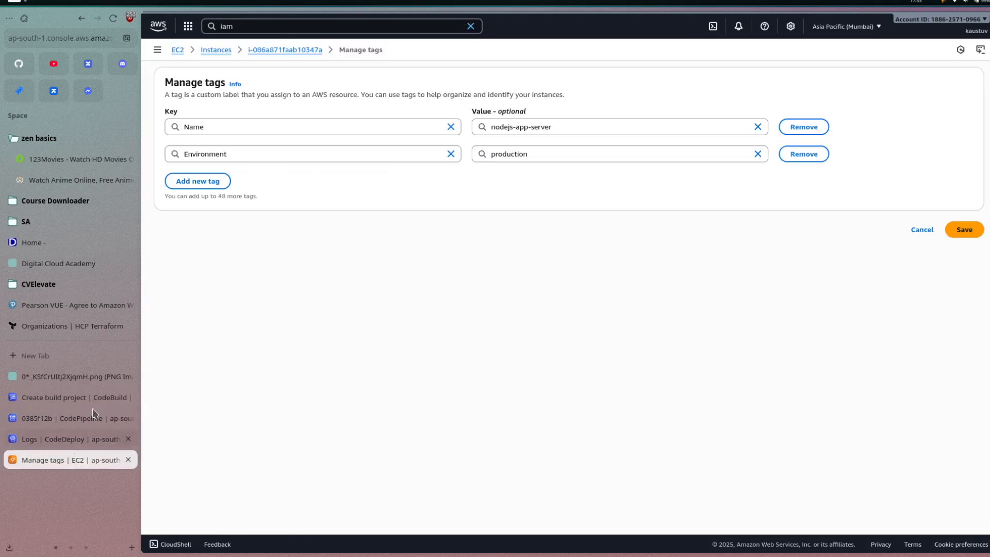
middle_click(177, 52)
left_click(106, 479)
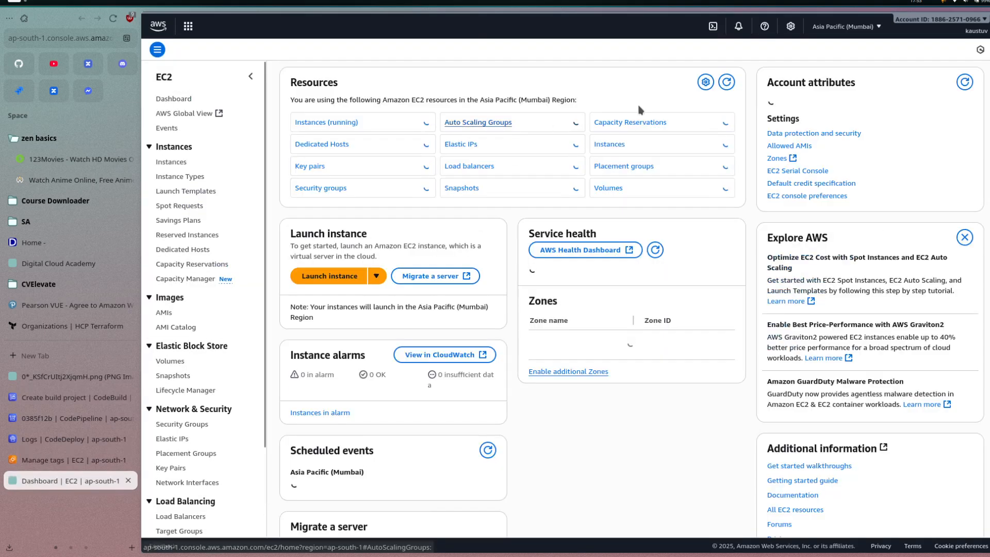
left_click(361, 124)
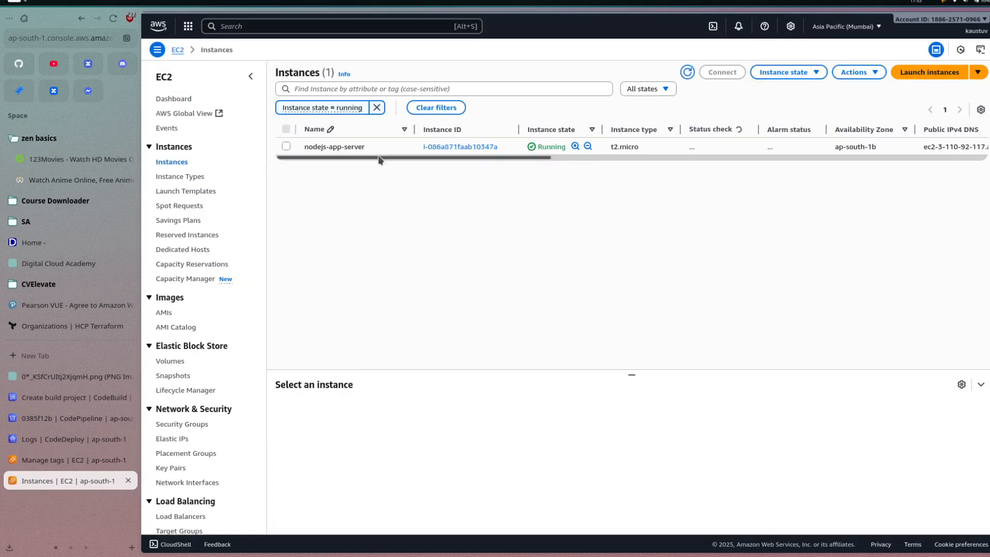
left_click(459, 149)
left_click(812, 85)
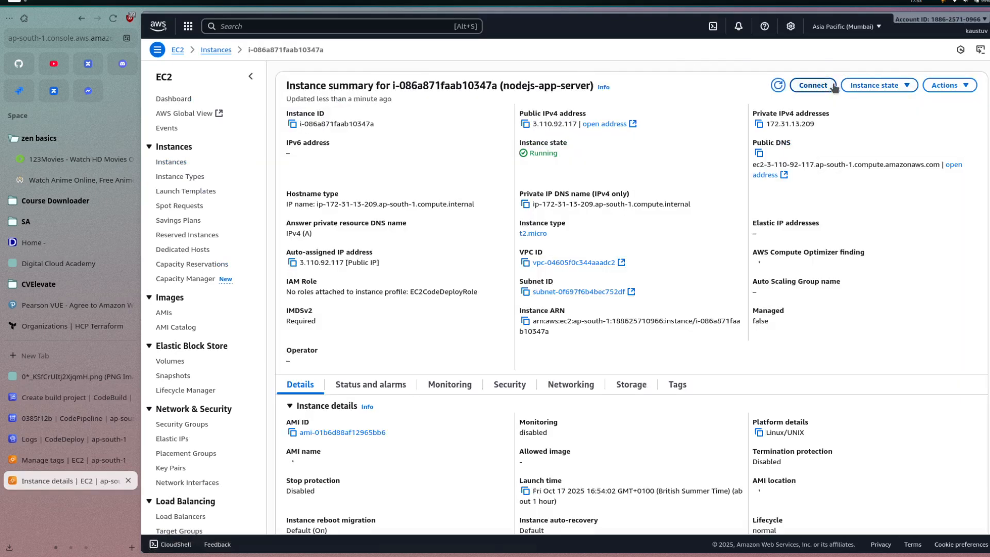
left_click(957, 366)
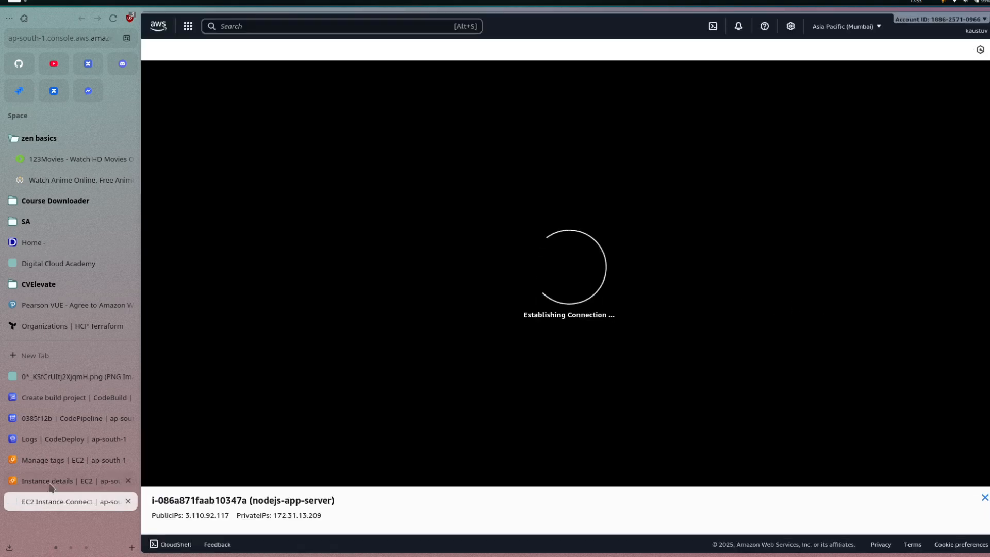
Copy the /var/www/nodejs-app directory path from the CodeDeploy error message.
left_click(75, 481)
left_click(75, 461)
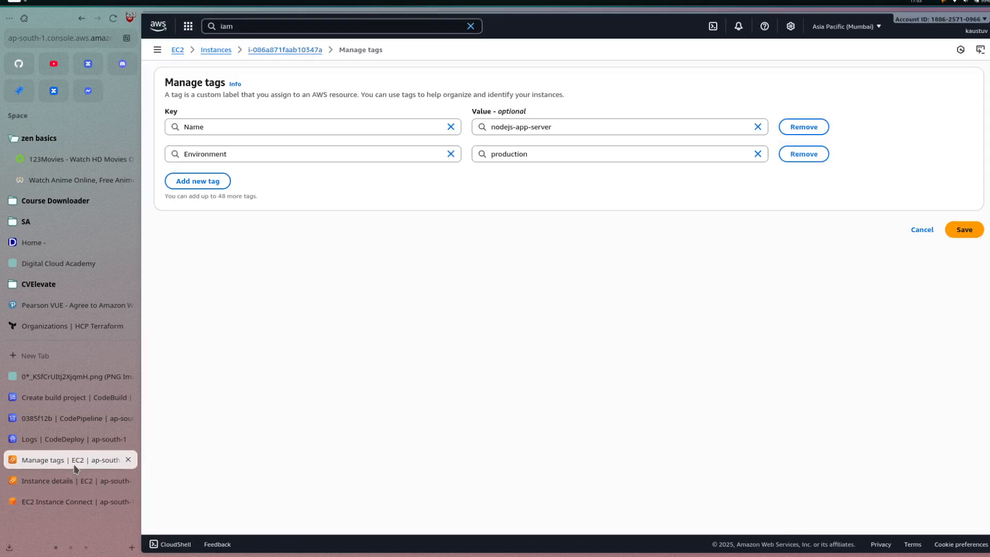
left_click(62, 439)
left_click_drag(579, 212, 657, 209)
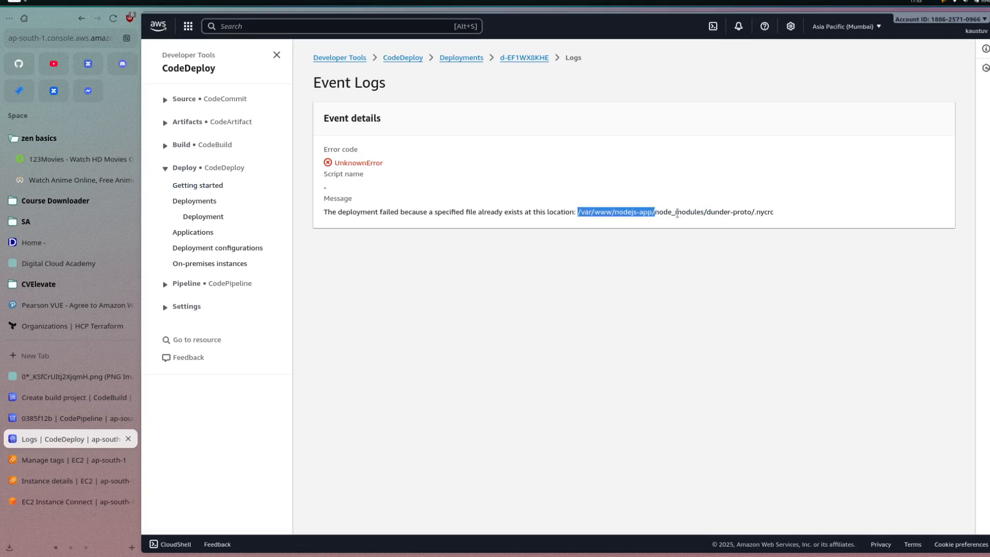
right_click(646, 211)
left_click(663, 217)
In the terminal, cd into /var/www/nodejs-app and list its contents.
left_click(49, 507)
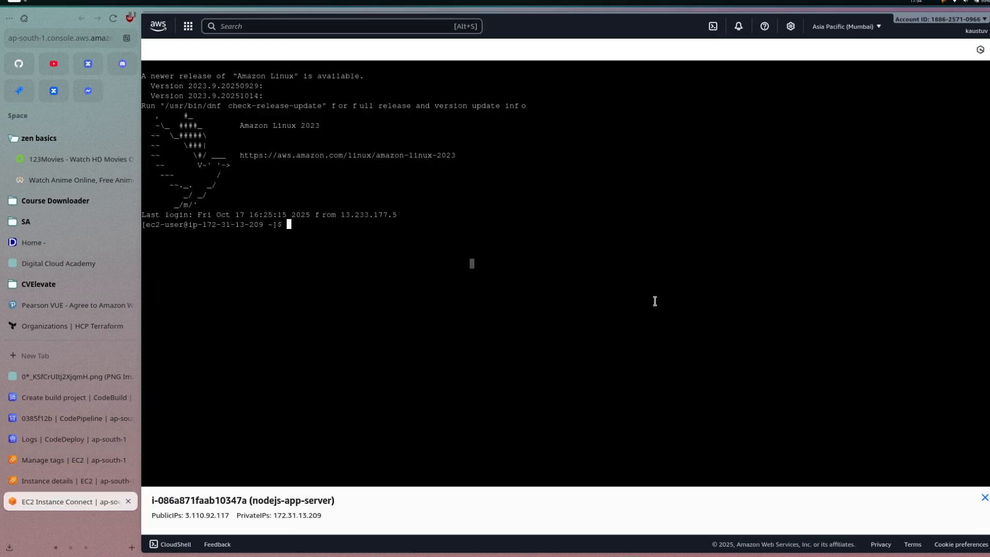
type("c")
type("d")
key("ctrl+v")
key("Return")
type("ls")
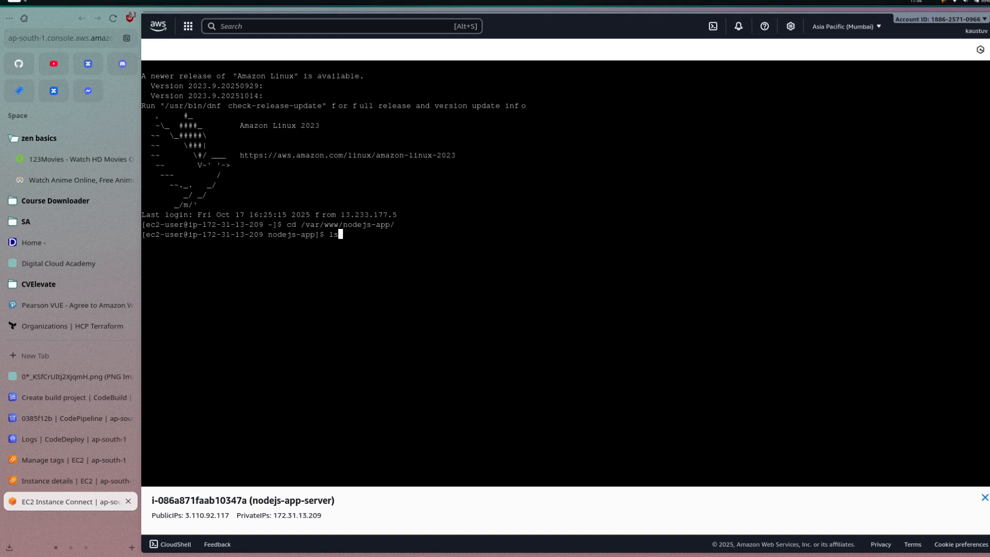
key("Return")
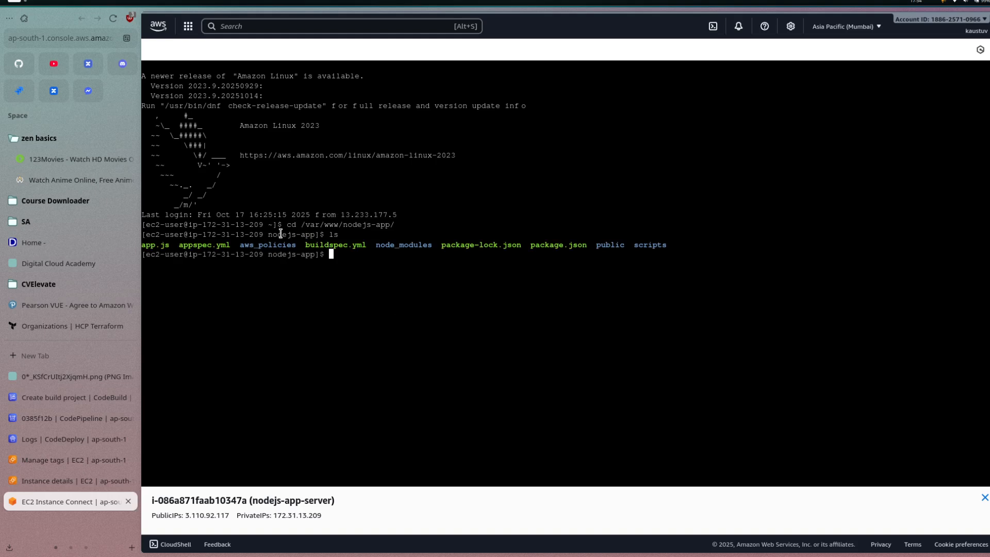
left_click_drag(217, 95, 312, 276)
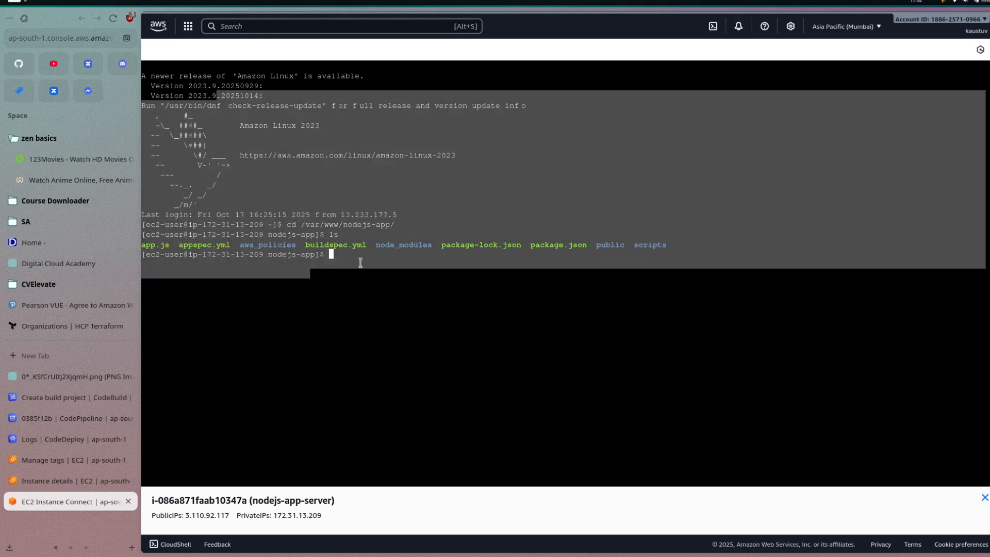
left_click_drag(269, 235, 319, 236)
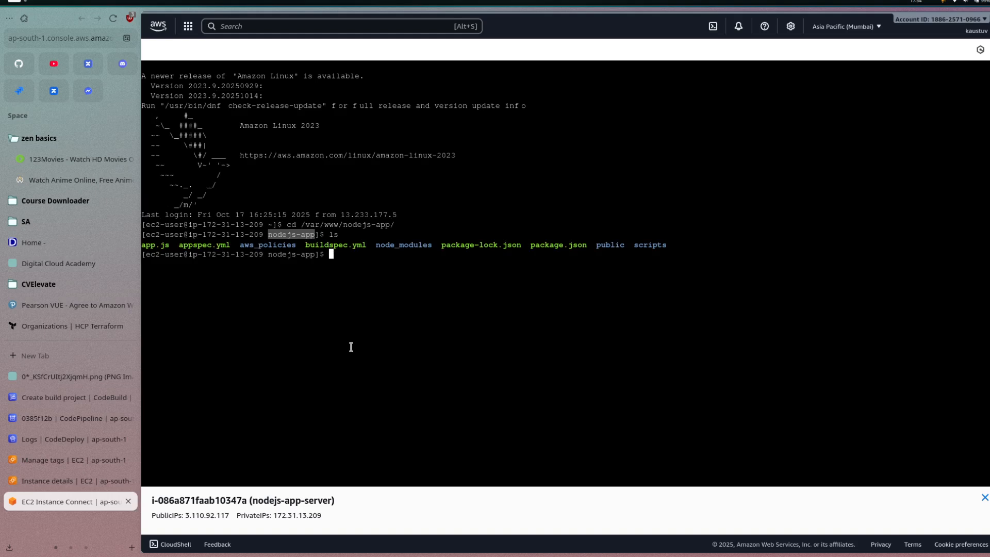
left_click_drag(413, 251, 457, 251)
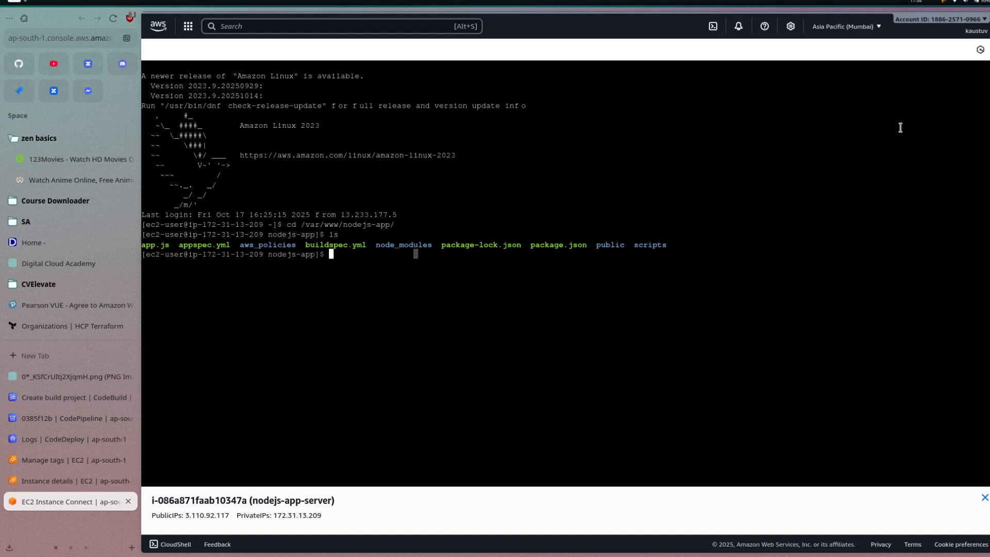
left_click_drag(900, 129, 896, 136)
Delete the folder with rm -rf node_modules/ and confirm its removal with ls.
type("rm -rf node_modules/")
key("Return")
type("ls")
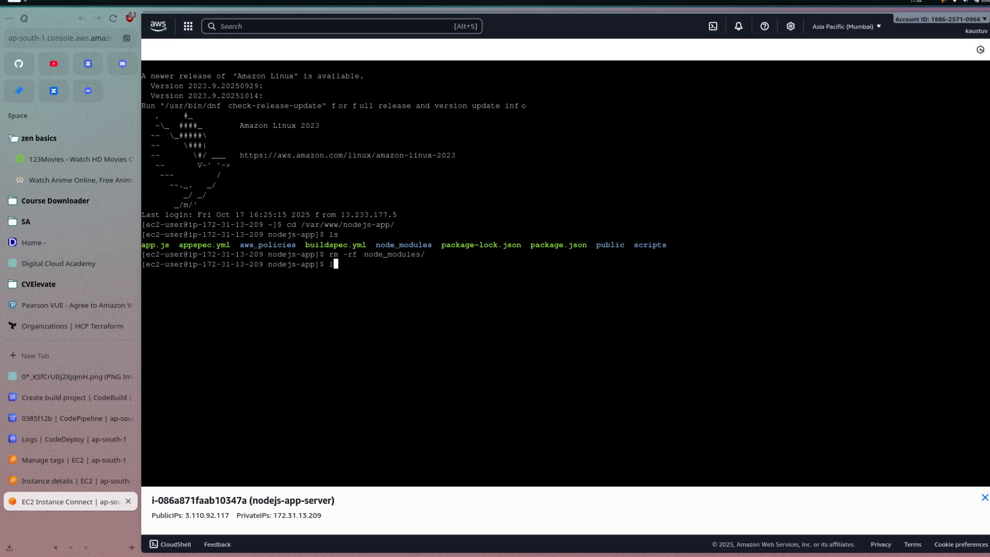
key("Return")
type("clea")
key("BackSpace")
key("BackSpace")
key("BackSpace")
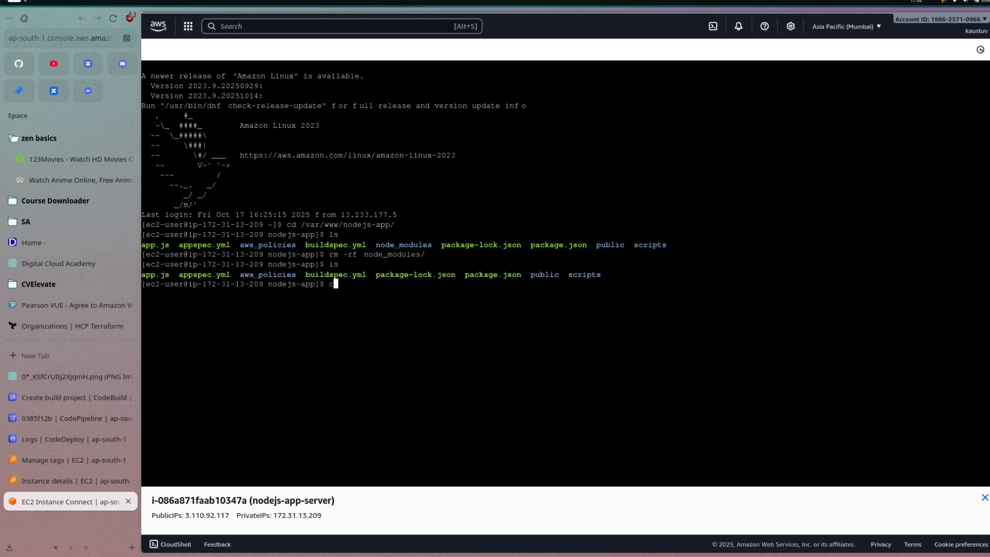
left_click(54, 475)
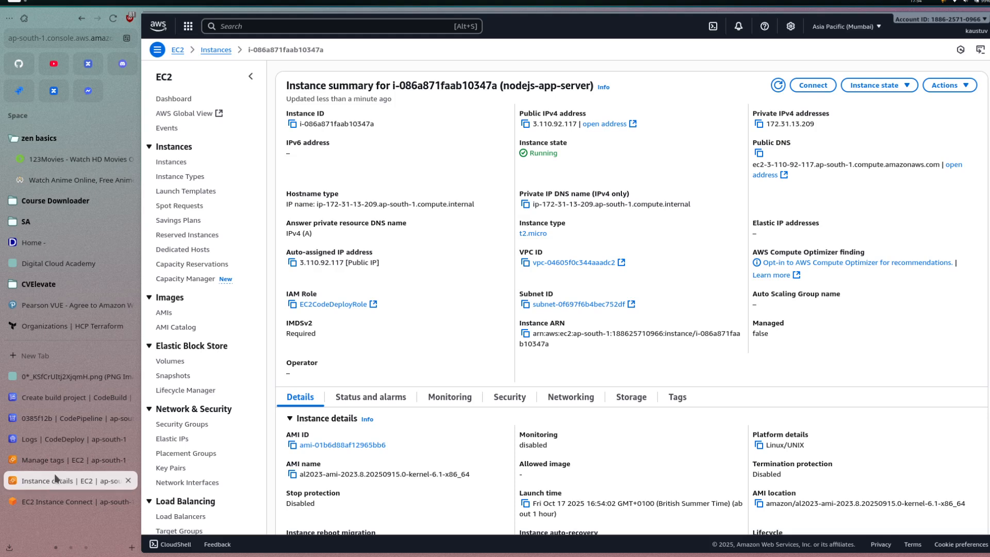
Go to the nodejs-app-pipeline-v2 page, reload it and glance at its executions.
left_click(73, 443)
left_click(80, 419)
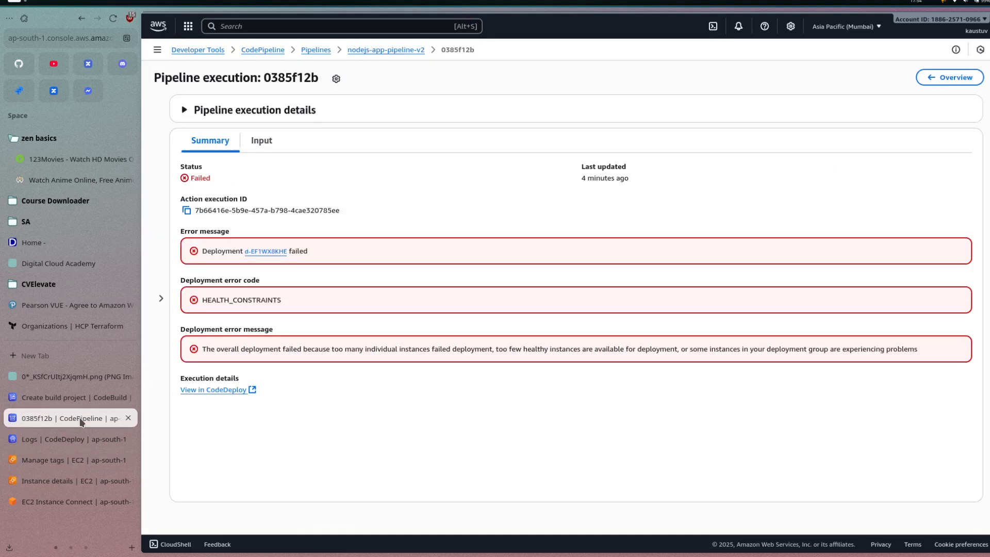
left_click(355, 50)
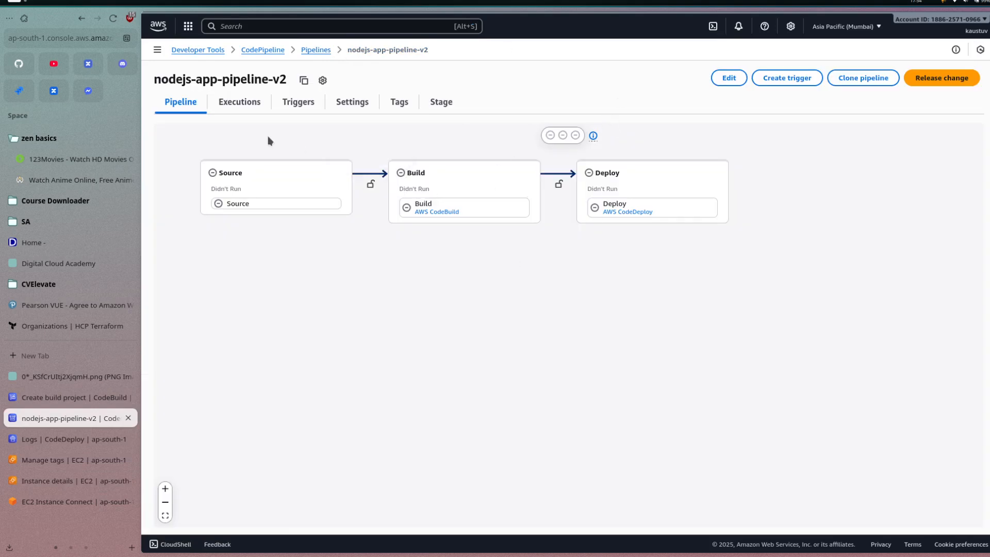
key("F5")
left_click(252, 105)
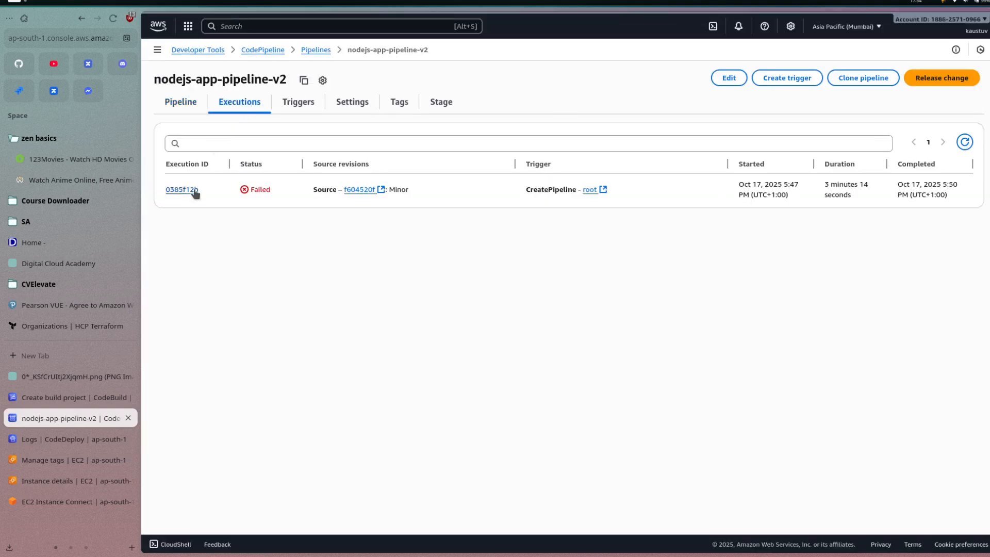
left_click(193, 108)
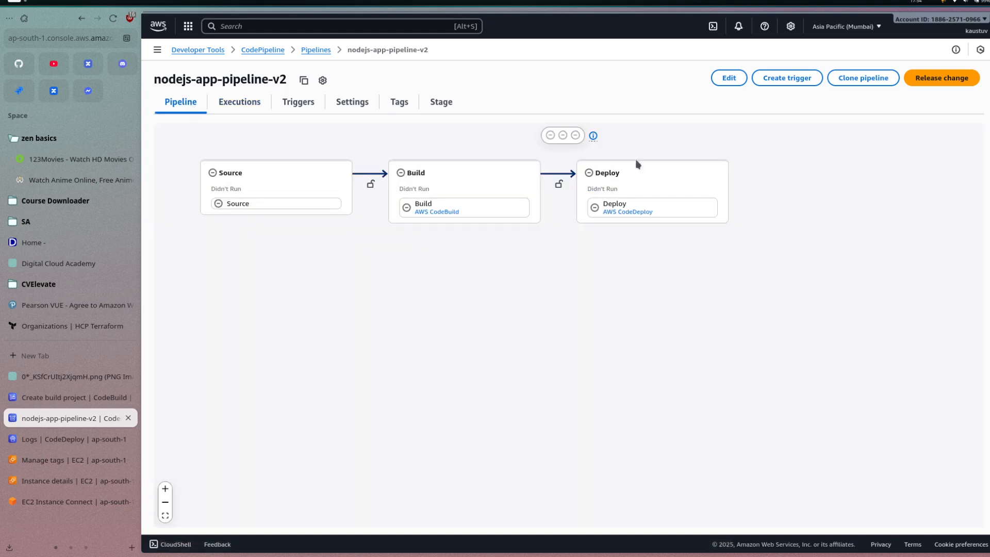
Release the latest change and open the new execution da74ad08 from the history.
left_click(930, 88)
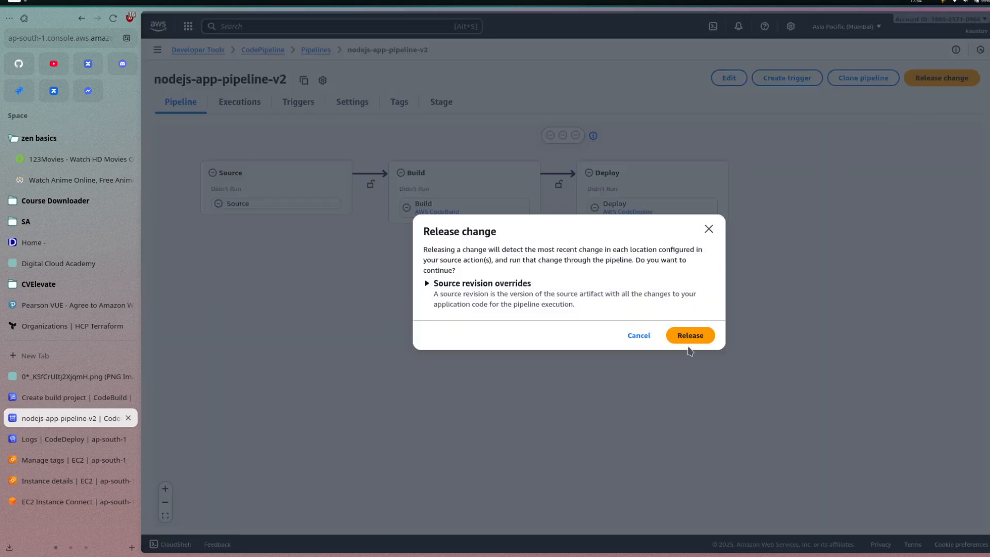
left_click(692, 343)
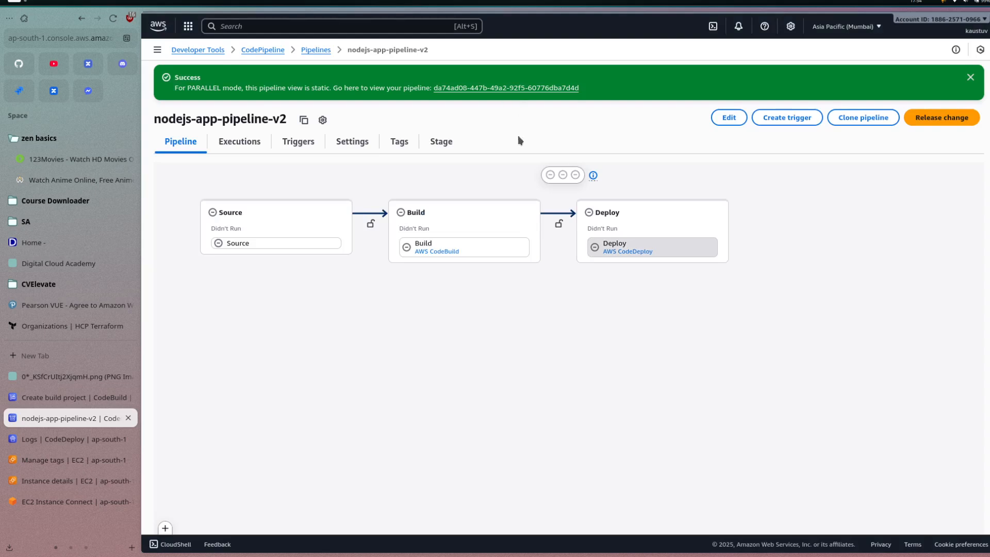
key("F5")
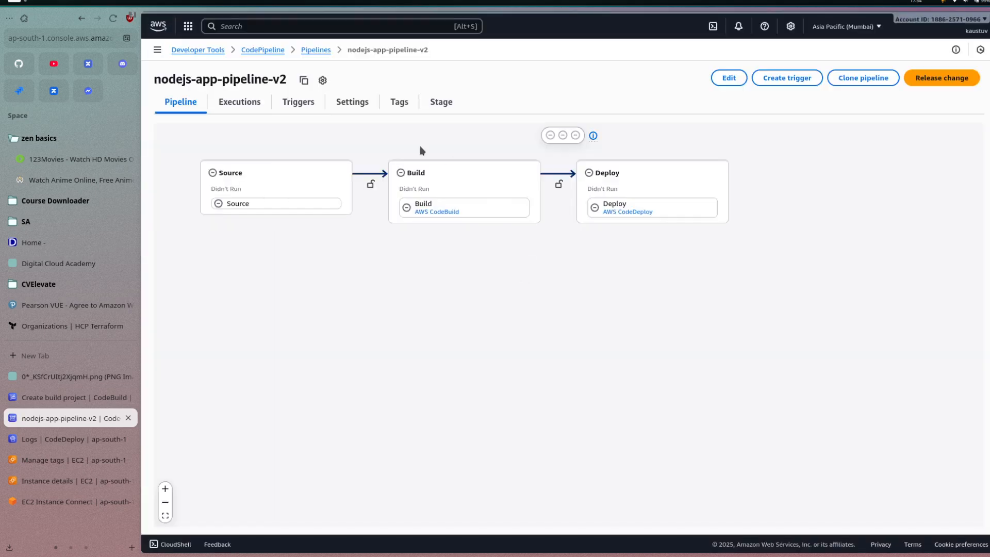
left_click(312, 51)
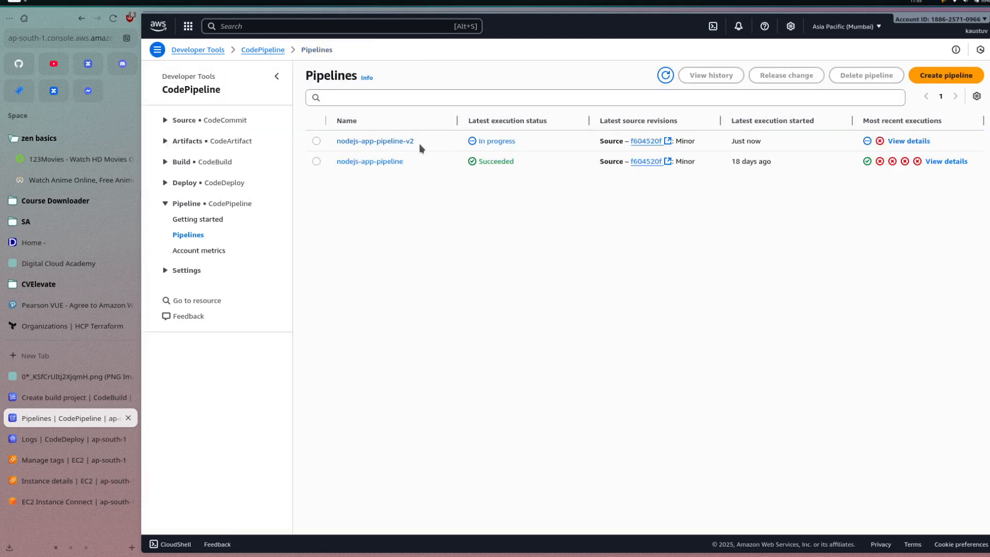
left_click(406, 142)
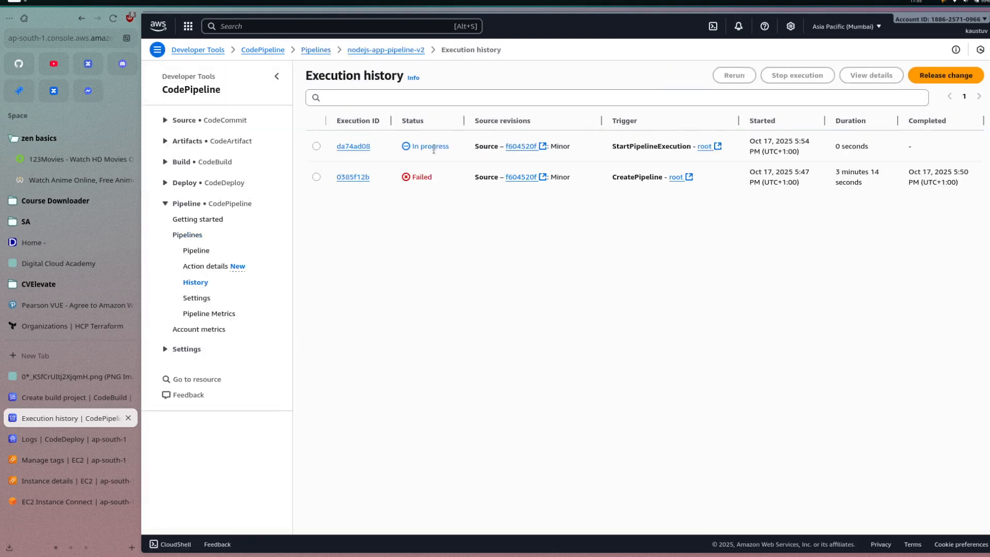
left_click(361, 146)
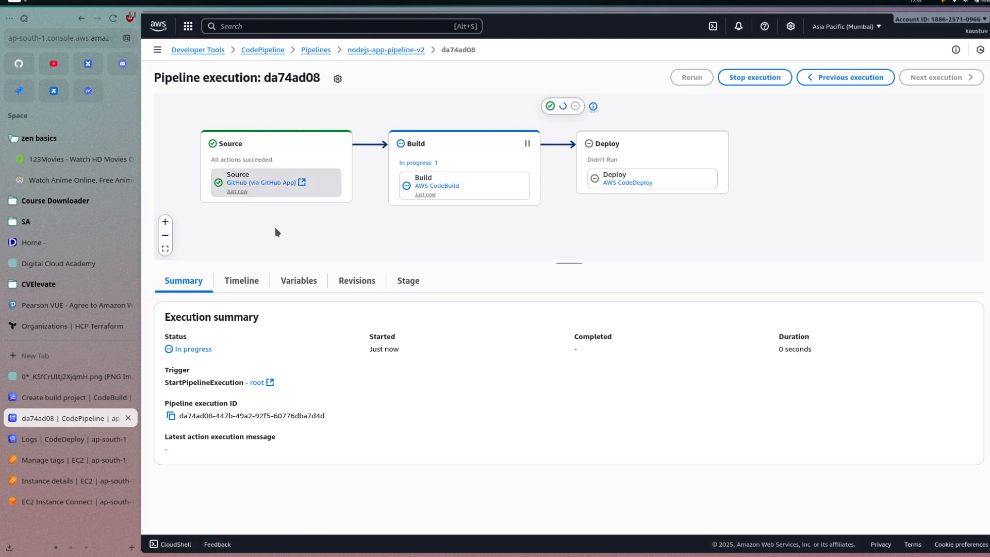
Check the Source action's input and output, then open SourceArtifact 3kjrINs in S3.
left_click(242, 176)
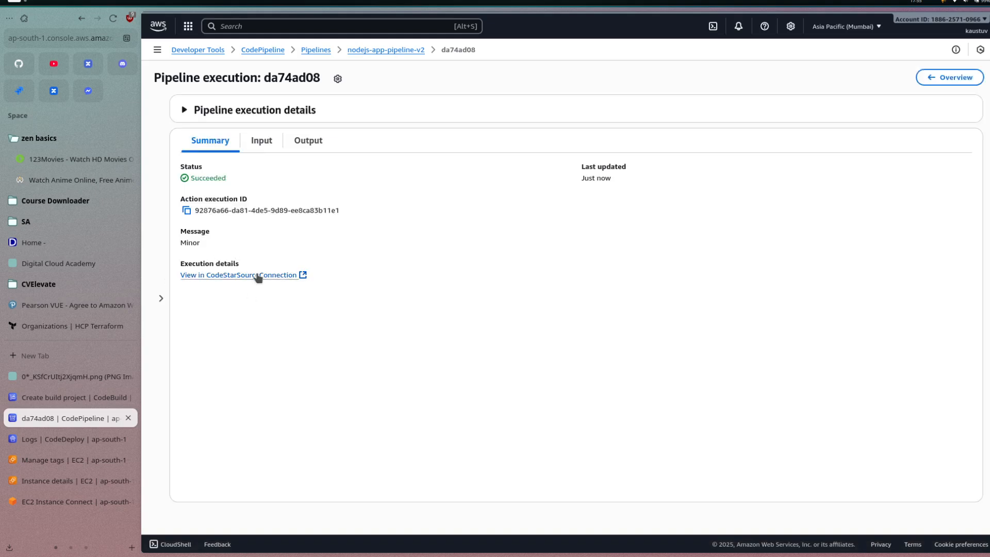
left_click(272, 145)
left_click(307, 143)
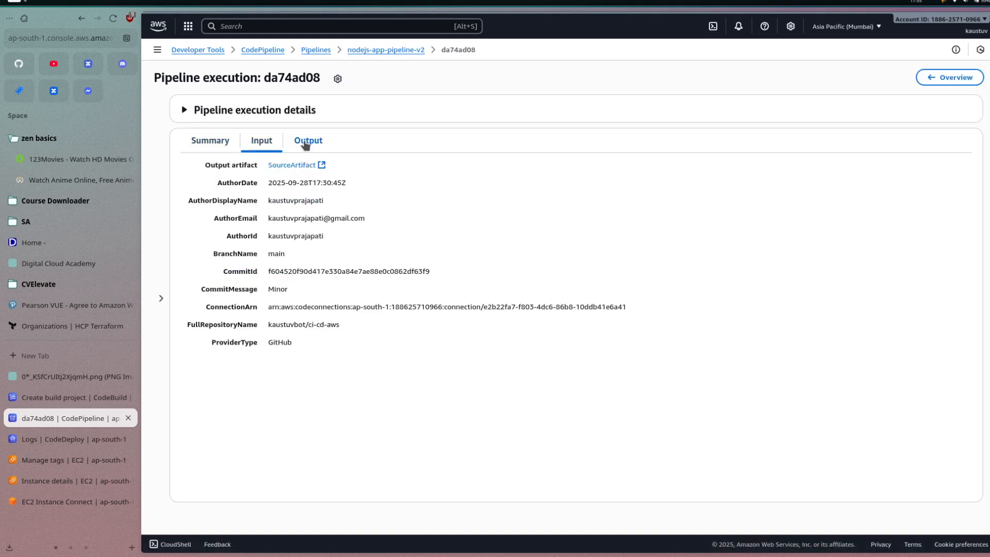
left_click(263, 143)
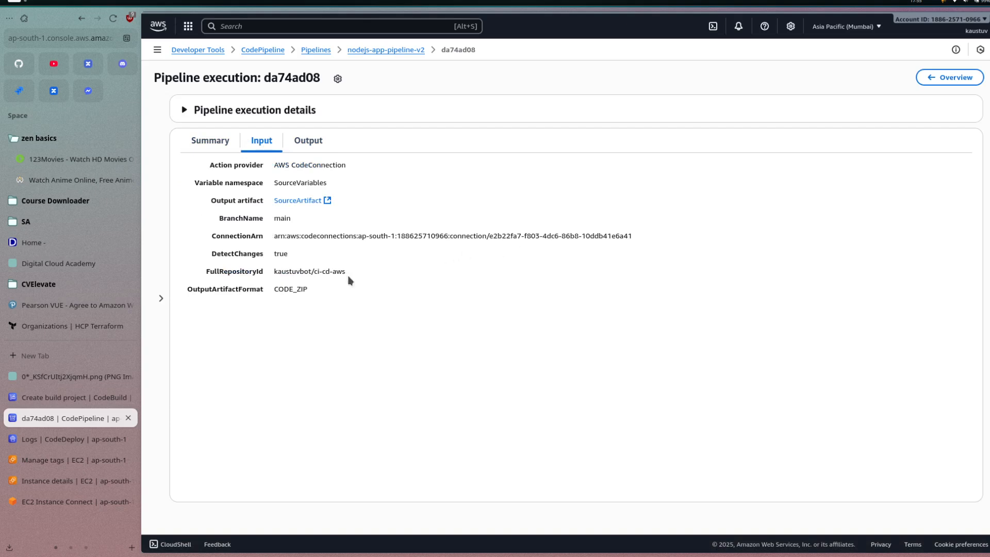
left_click_drag(237, 271, 355, 280)
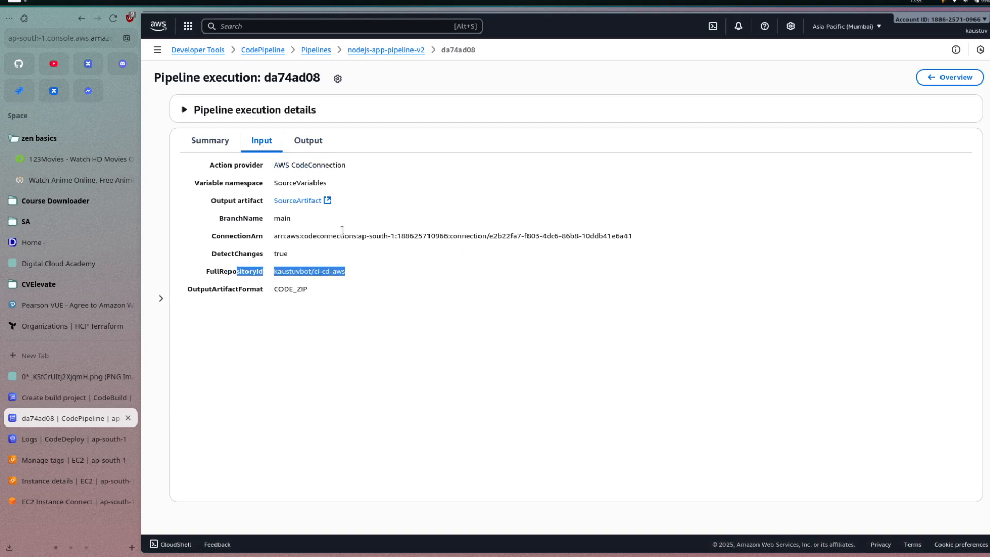
left_click(305, 202)
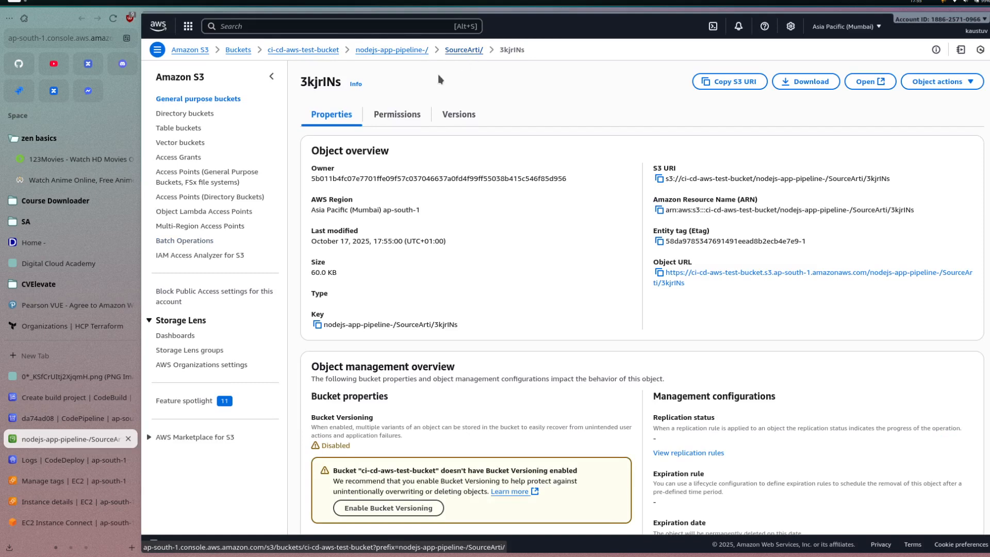
Download the 3kjrINs object and show the file in the Downloads folder.
left_click_drag(300, 91, 348, 91)
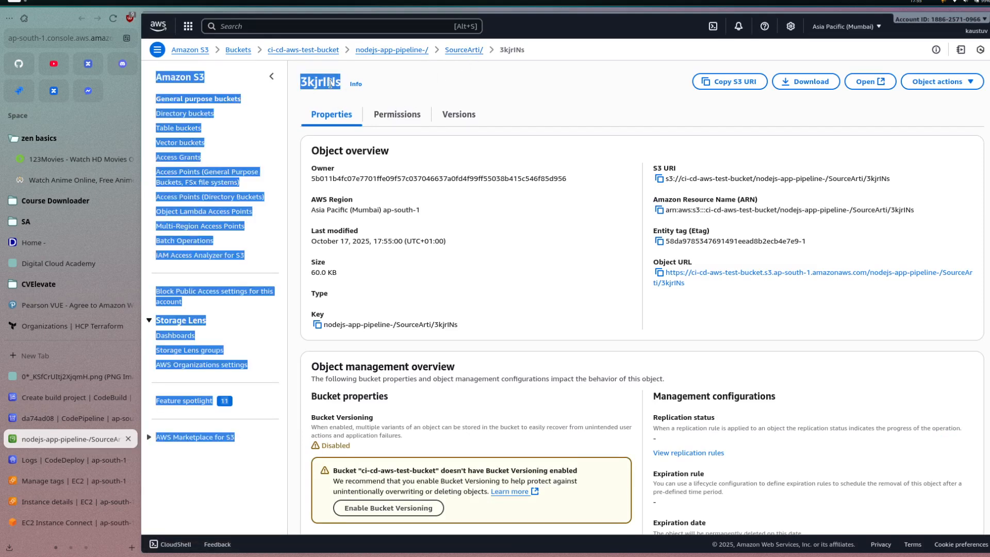
left_click(330, 84)
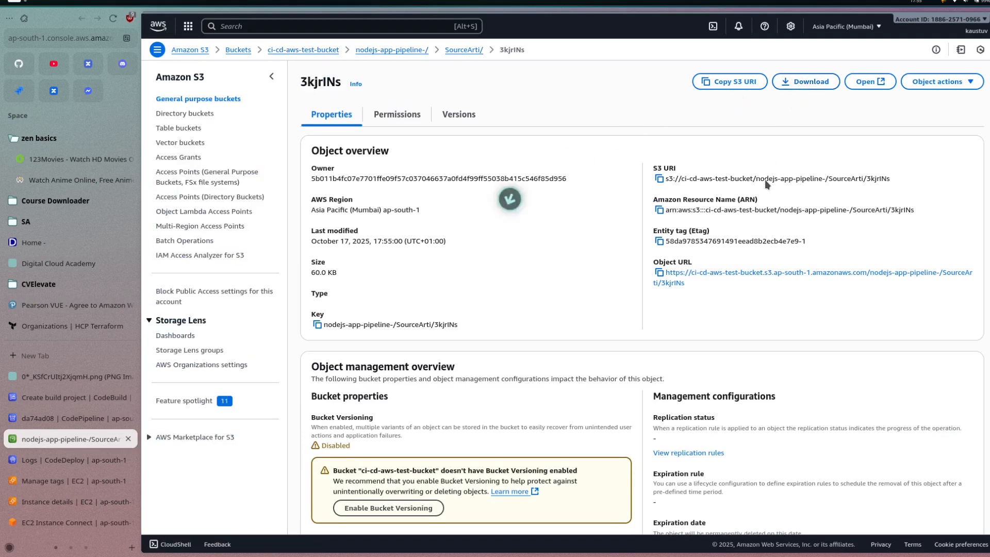
key("super")
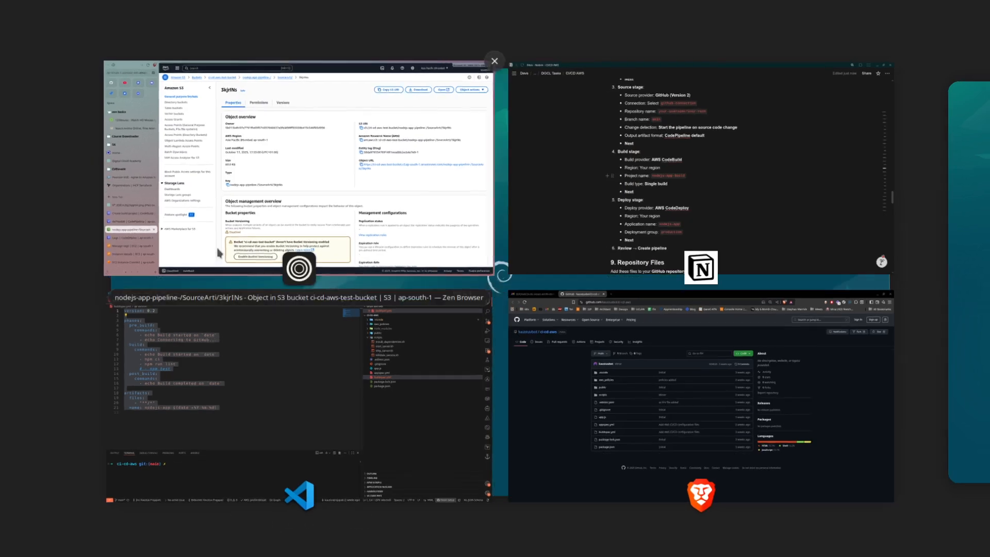
left_click(219, 252)
key("super")
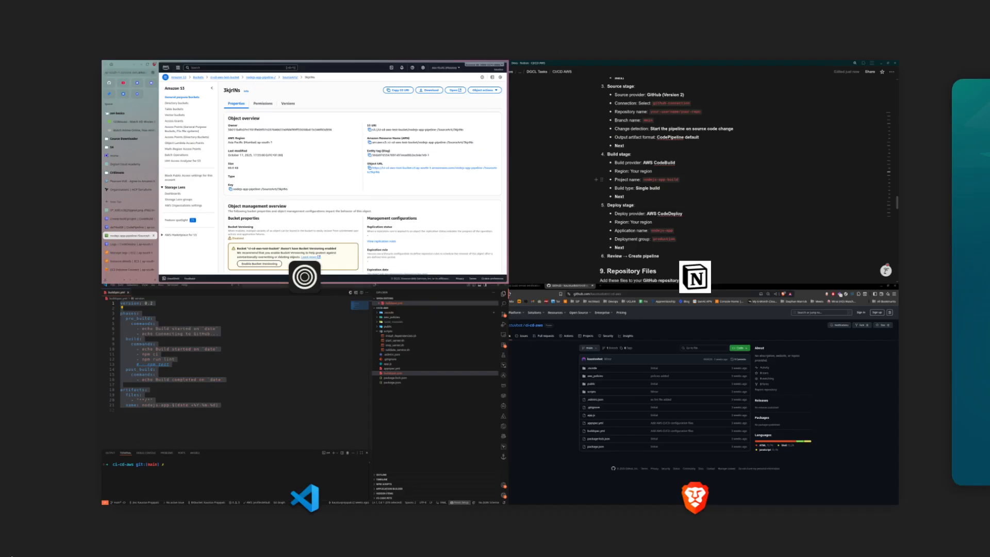
left_click(165, 205)
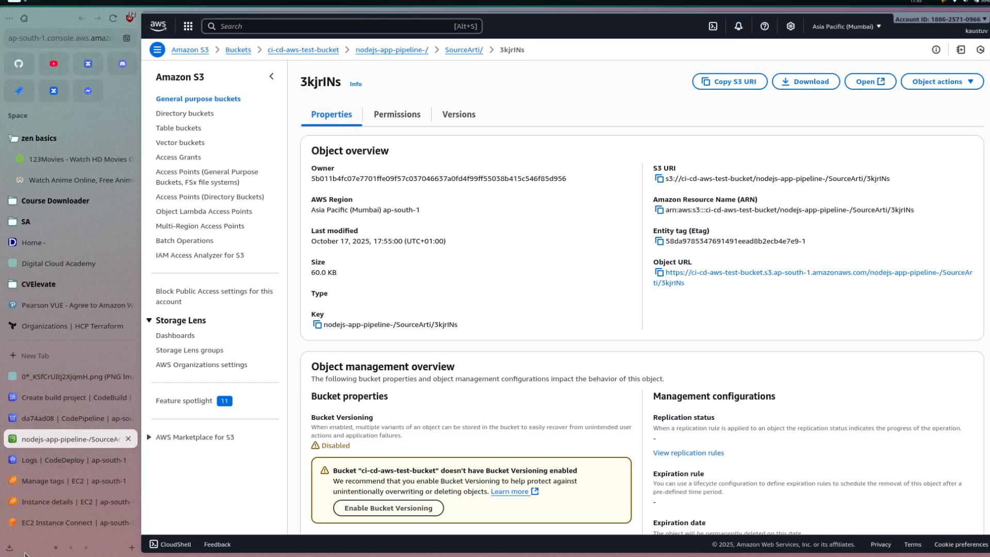
left_click(10, 548)
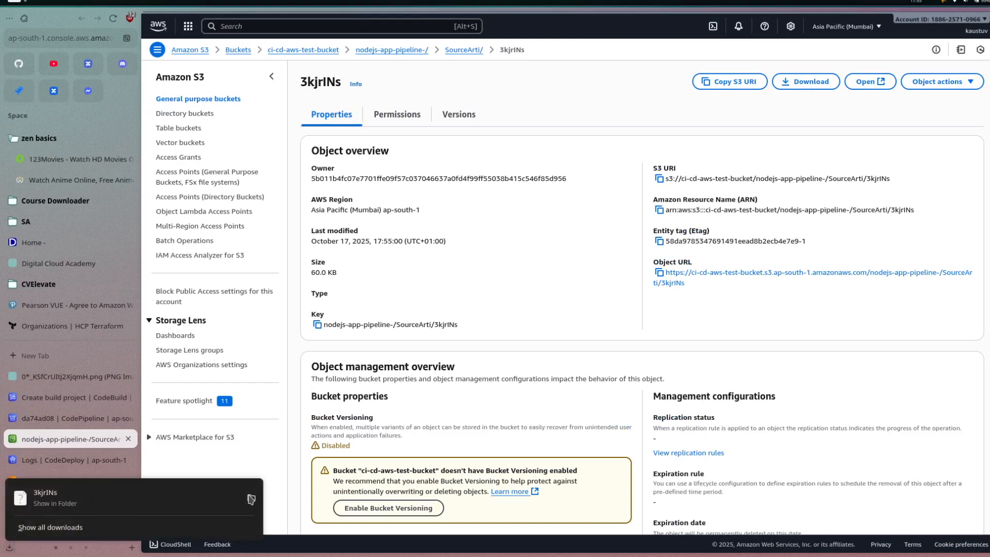
left_click(242, 498)
right_click(267, 70)
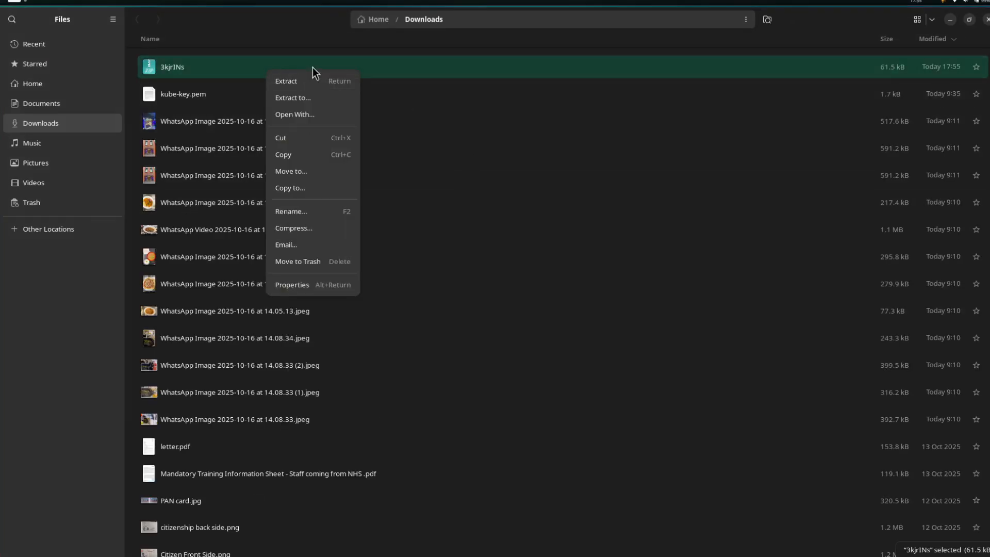
Extract the 3kjrINs archive into a 3kjrINs (2) folder and open it.
left_click(324, 82)
double_click(246, 69)
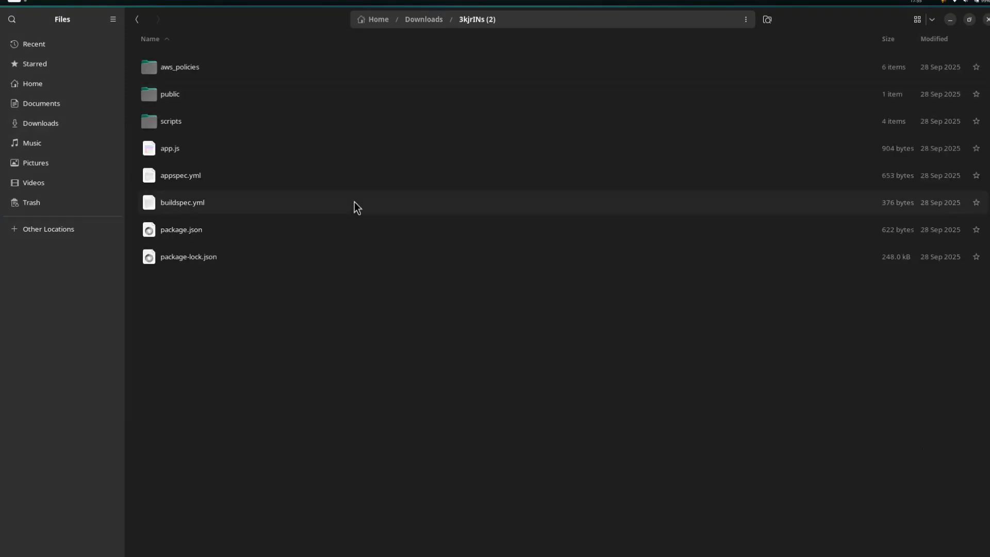
left_click_drag(294, 319, 187, 67)
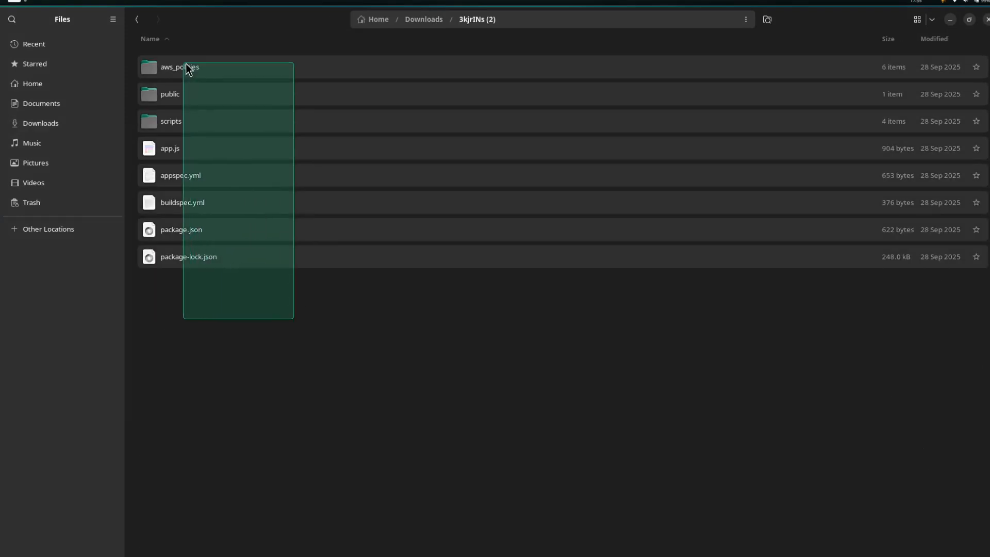
left_click_drag(180, 107, 173, 115)
Look inside the extracted scripts and public folders, then switch back to the browser.
double_click(165, 123)
left_click(137, 19)
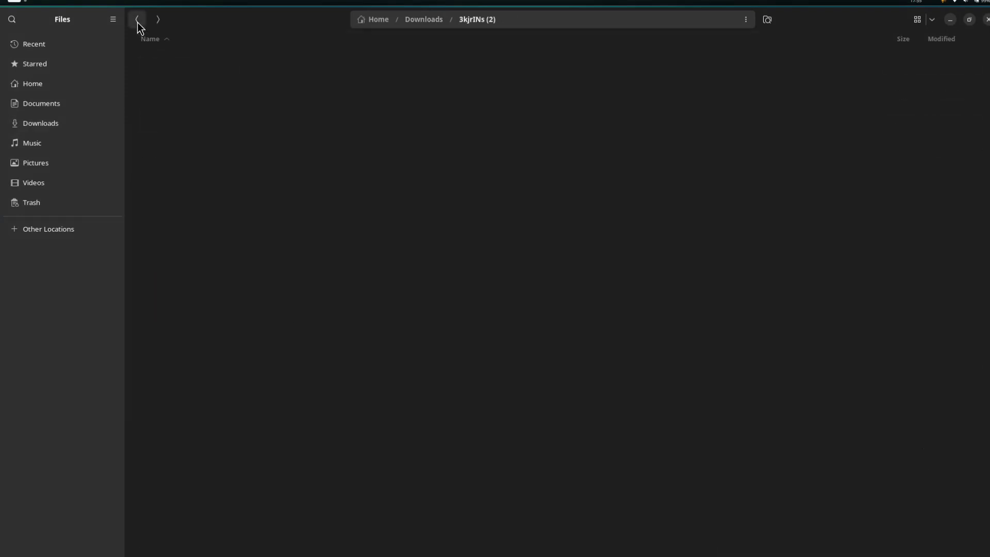
double_click(196, 90)
left_click(137, 20)
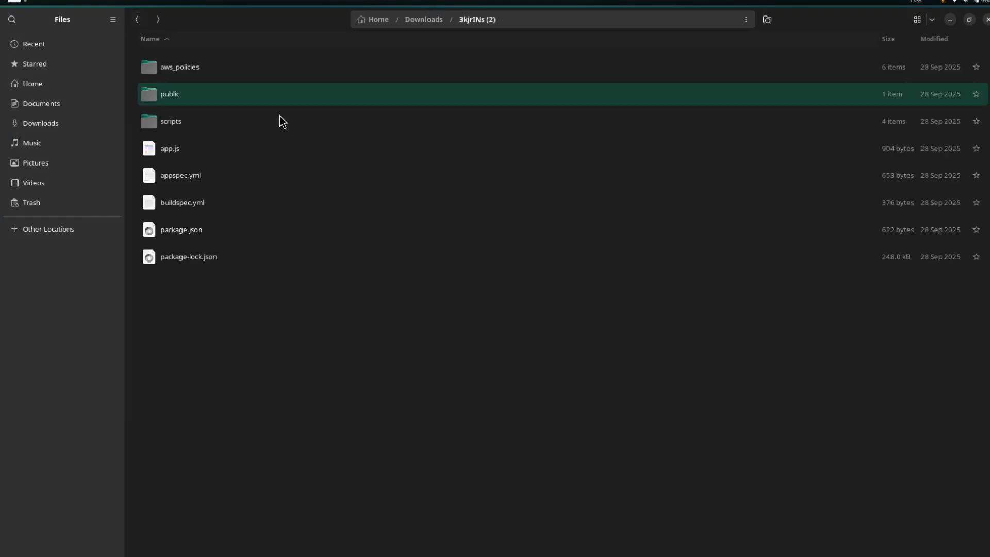
key("alt+Tab")
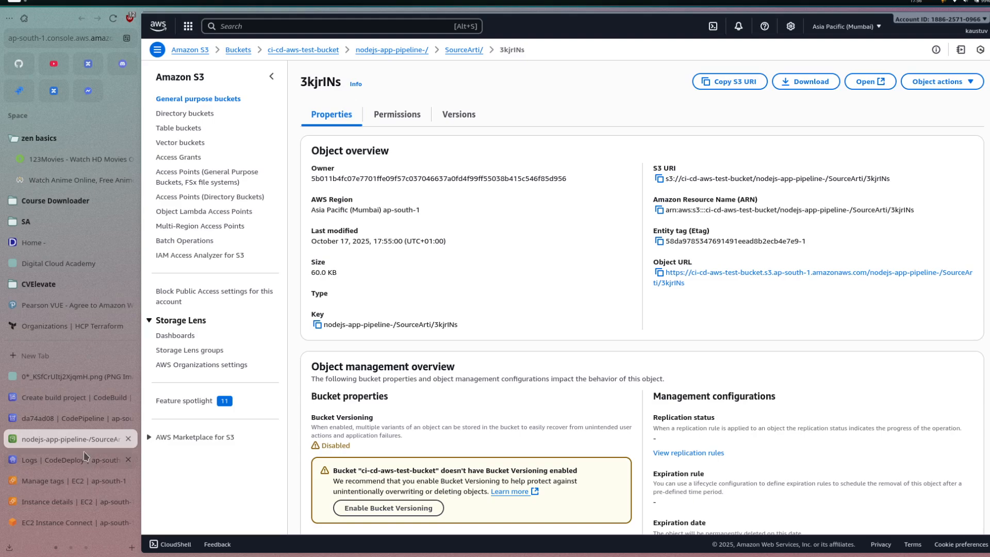
Bring up pipeline execution da74ad08 among the browser tabs and reload it.
left_click(59, 467)
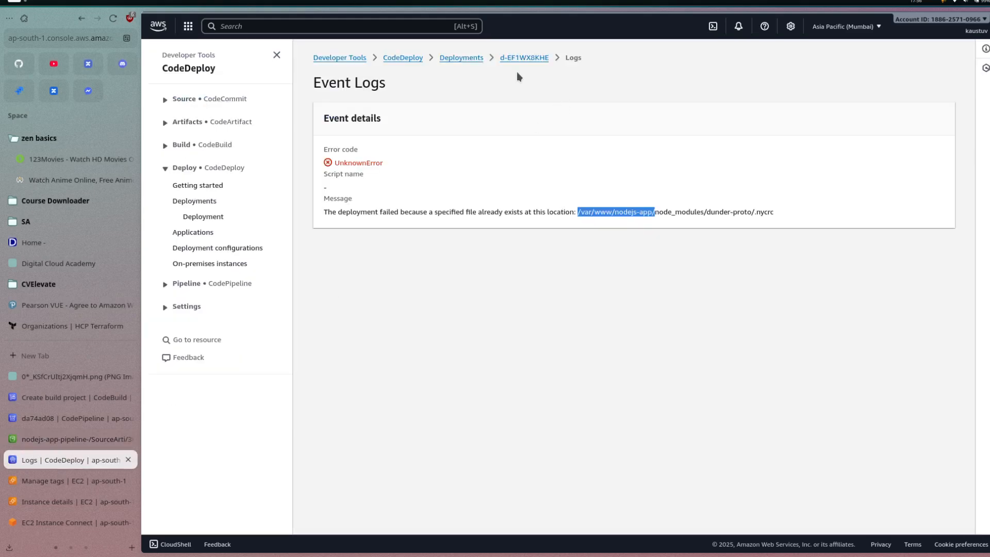
left_click(66, 478)
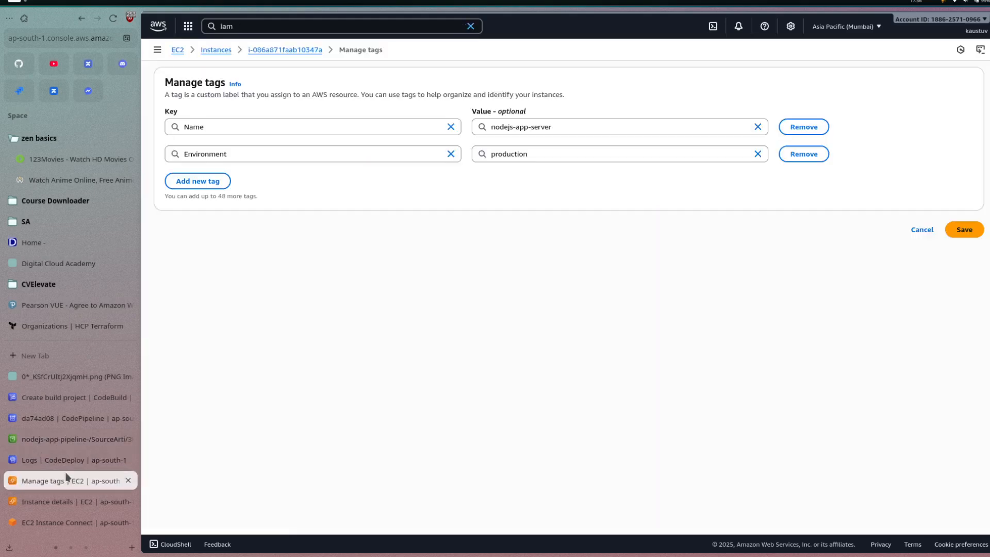
left_click(73, 458)
left_click(75, 421)
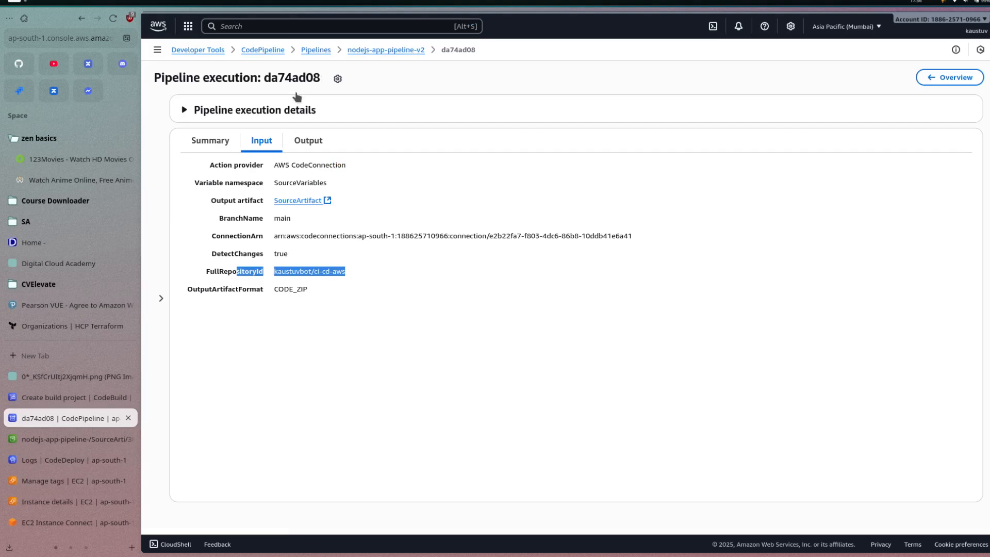
left_click(216, 120)
left_click(81, 20)
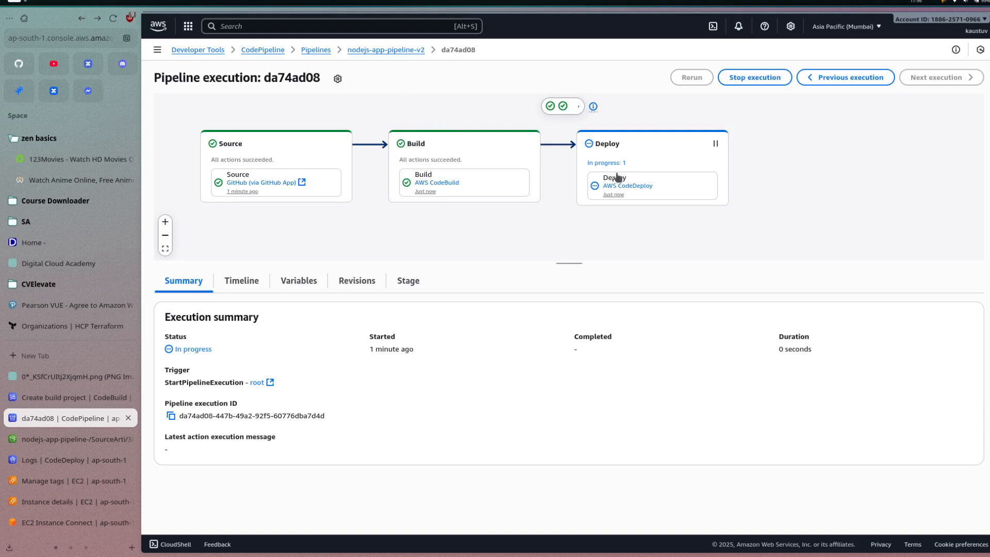
key("ctrl+r")
Inspect the Deploy action details for d-6DXNAOKHE's HEALTH_CONSTRAINTS failure, then return to the execution diagram.
left_click(639, 186)
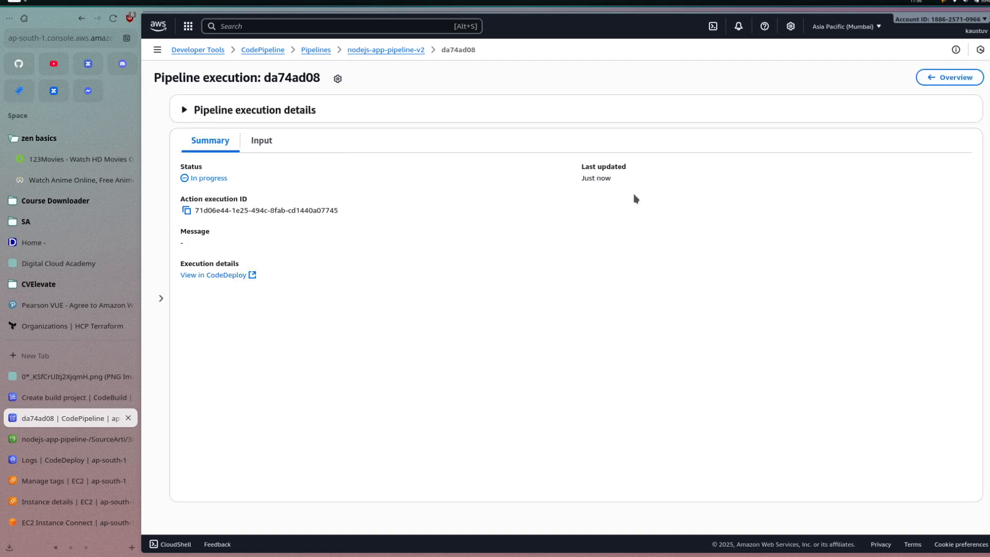
left_click(260, 140)
left_click(226, 141)
left_click(82, 19)
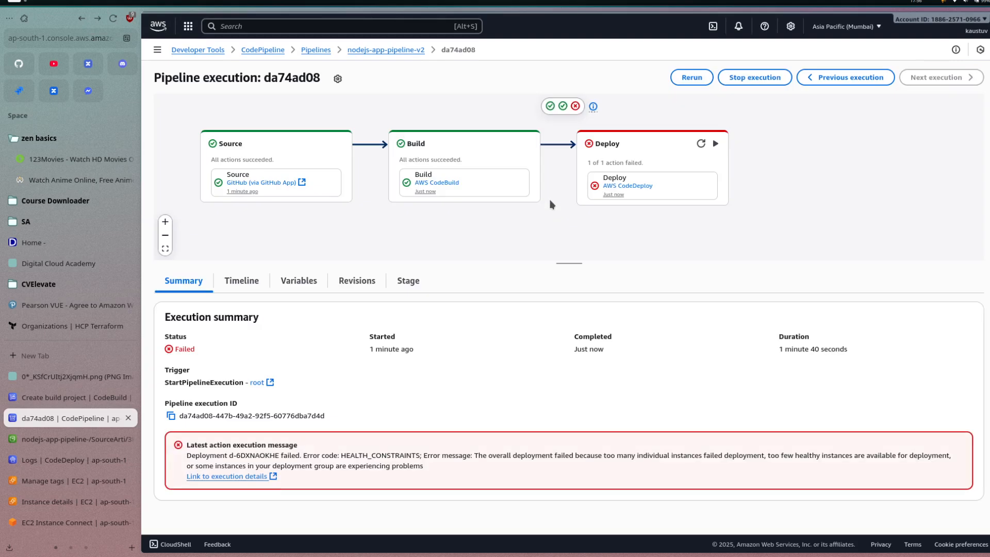
Open d-6DXNAOKHE's lifecycle events and read the Install error about existing ec2-trust-policy.json.
left_click(643, 187)
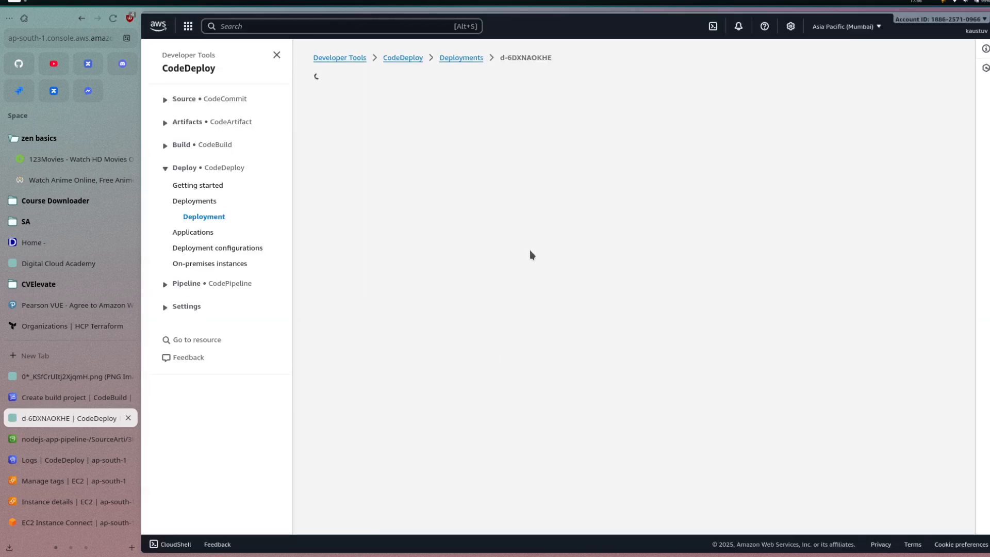
scroll(518, 270, "down", 3)
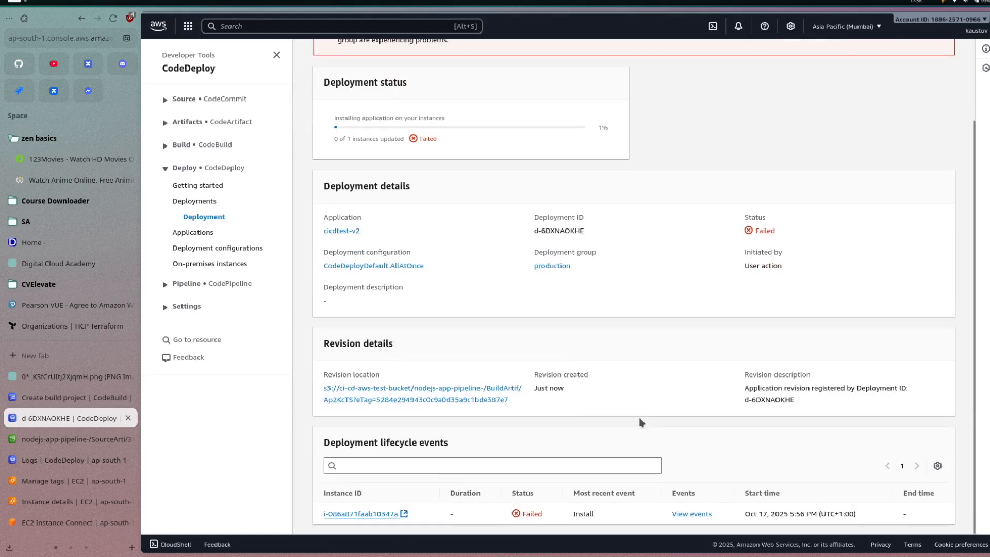
left_click(705, 517)
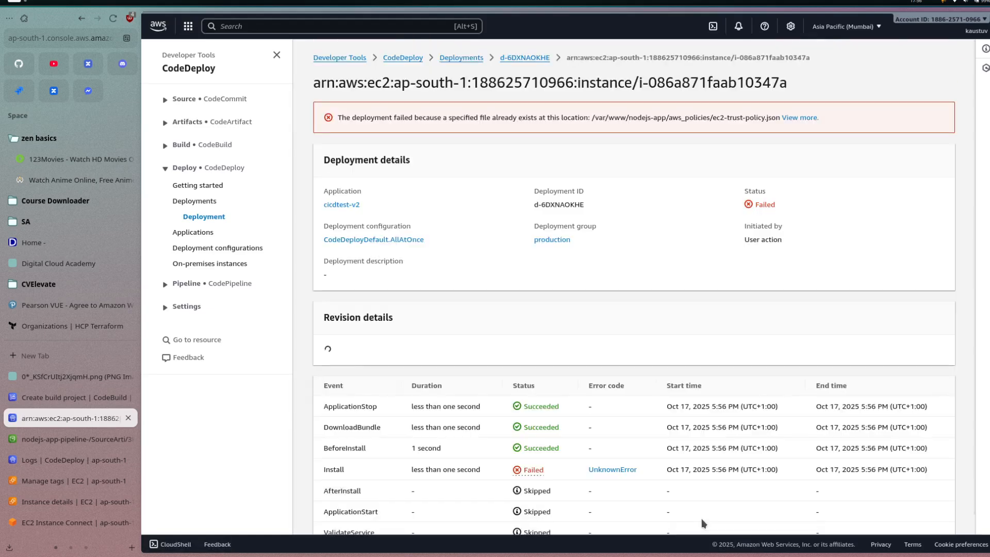
scroll(569, 438, "down", 1)
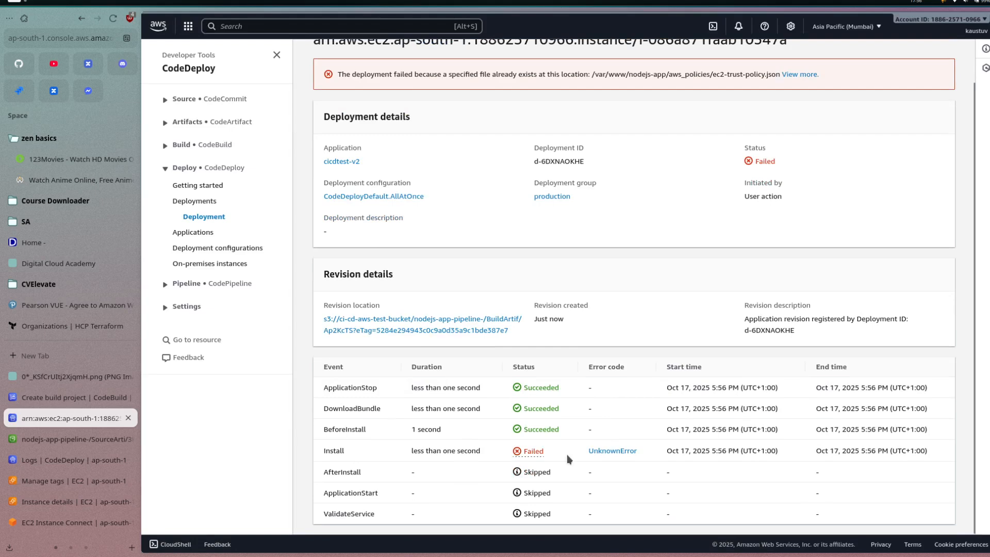
left_click(593, 452)
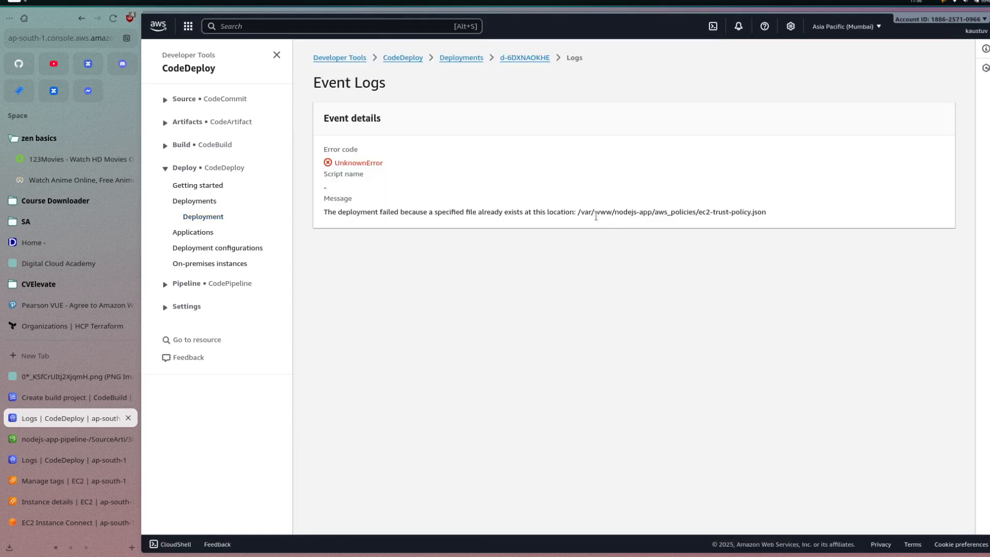
left_click_drag(564, 212, 643, 216)
left_click(659, 213)
Go back four pages to pipeline execution da74ad08.
left_click(81, 18)
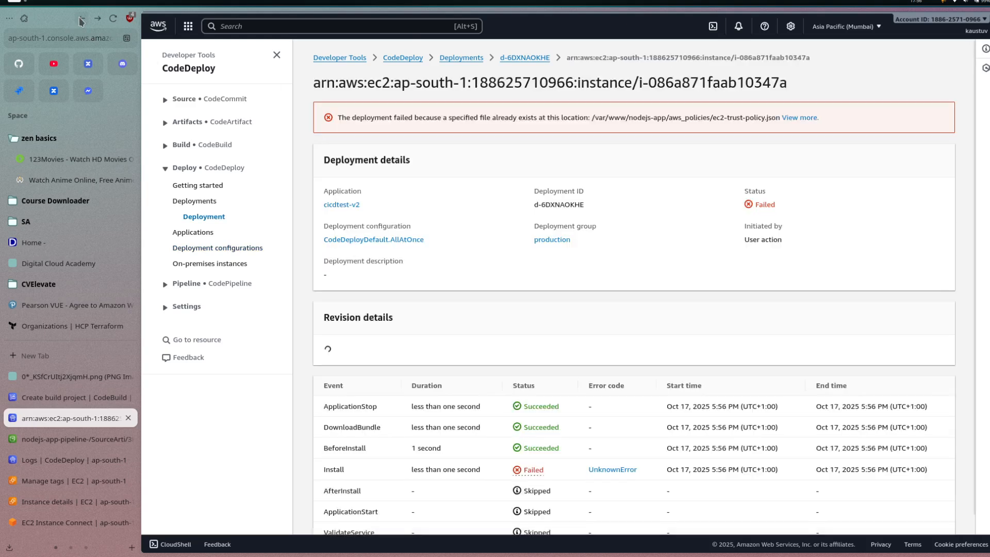
left_click(81, 18)
left_click(81, 18)
left_click(81, 18)
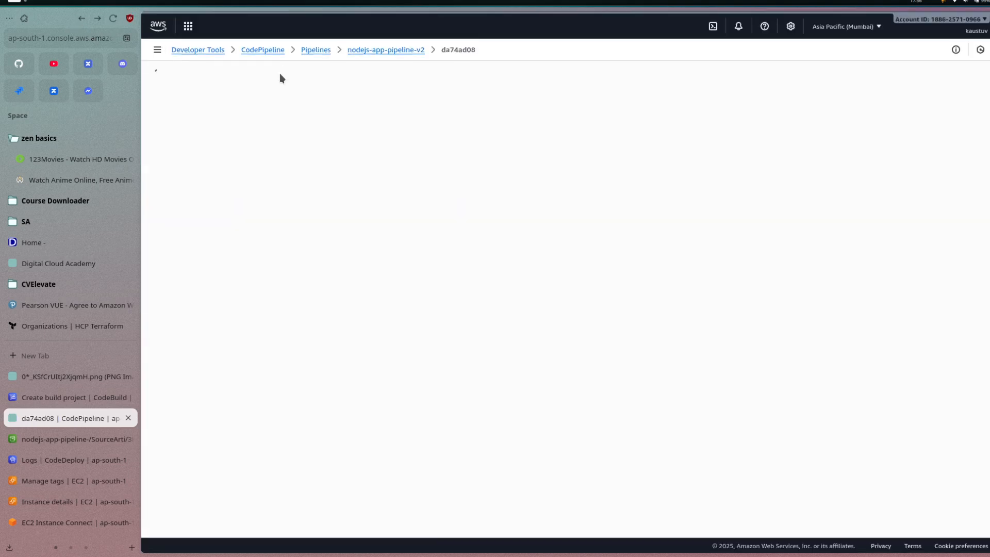
Open nodejs-app-pipeline from the Pipelines list and release its latest change.
left_click(325, 50)
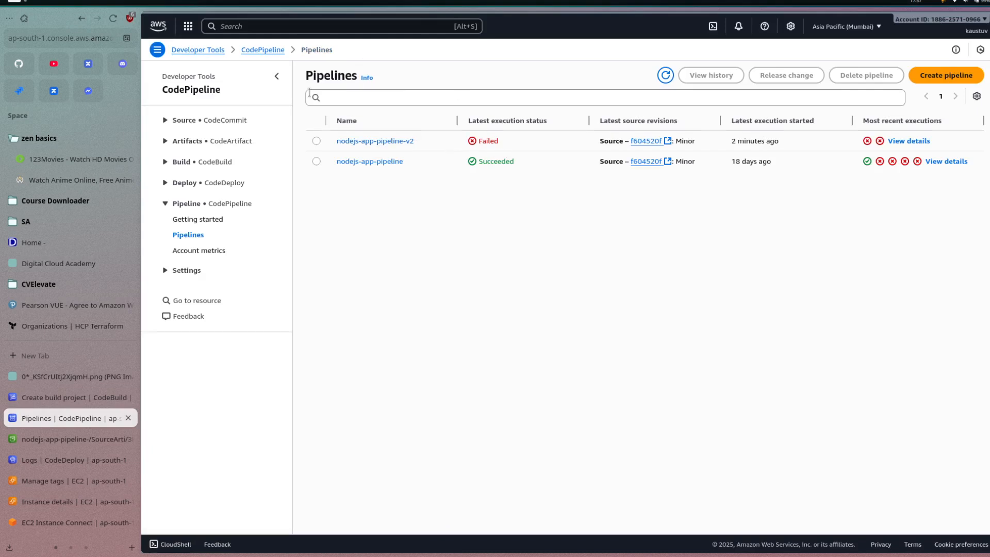
left_click(357, 162)
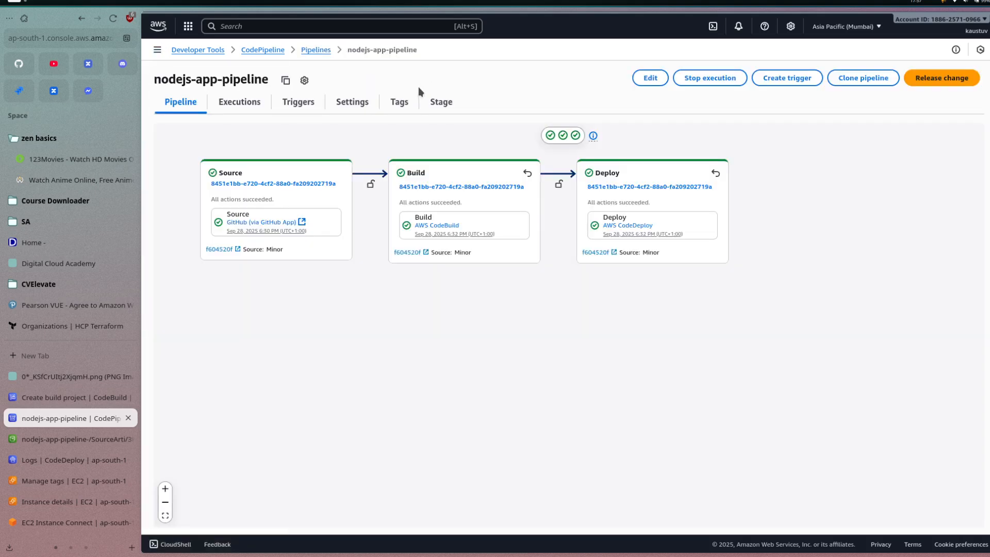
left_click(939, 85)
left_click(678, 336)
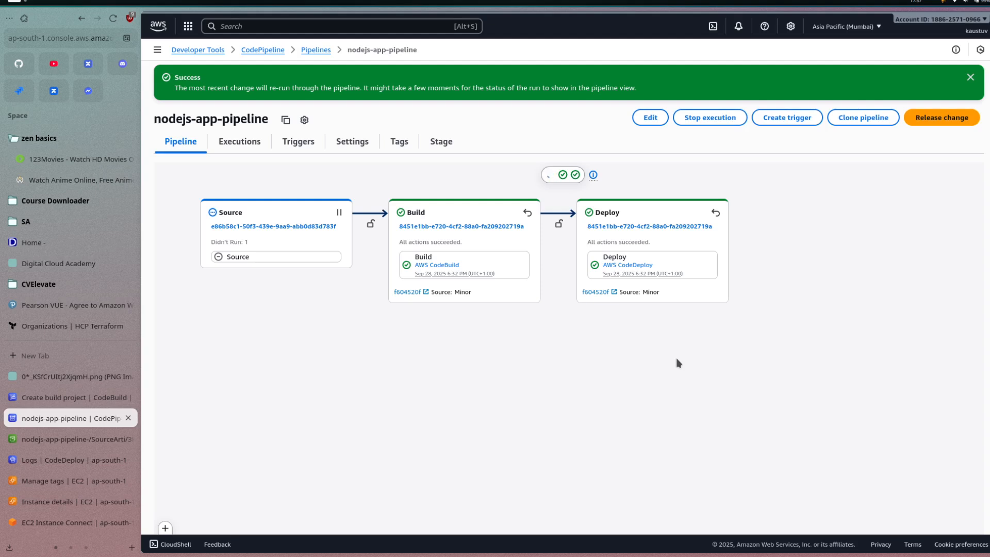
Refresh nodejs-app-pipeline until every stage succeeds, then view Deploy details for d-ACRE1PKHE.
key("F5")
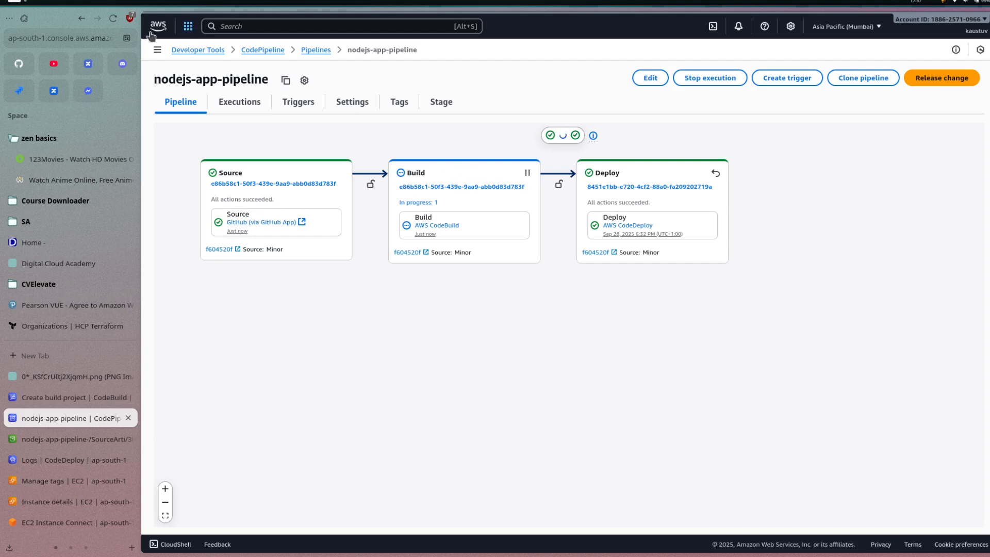
left_click(113, 18)
left_click(114, 18)
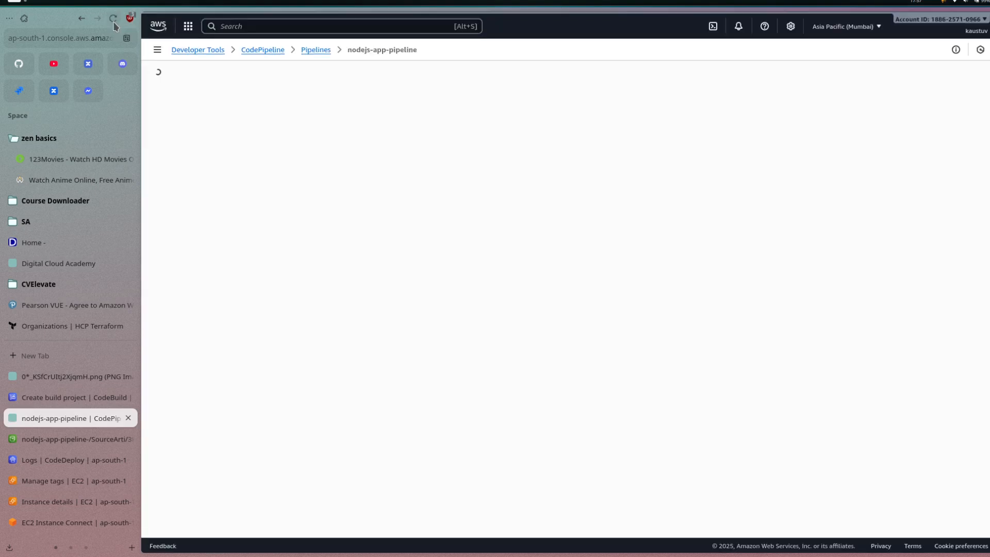
left_click(114, 19)
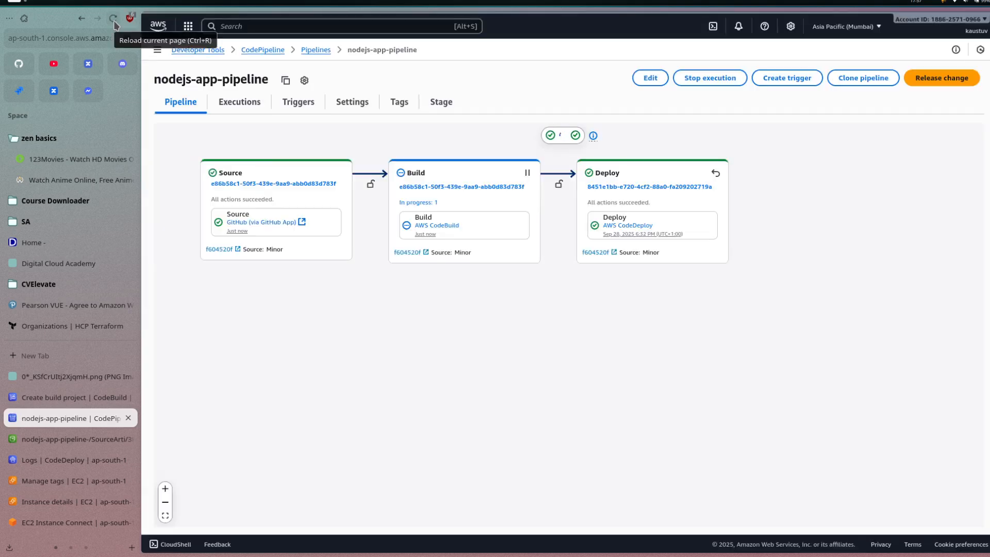
left_click(113, 19)
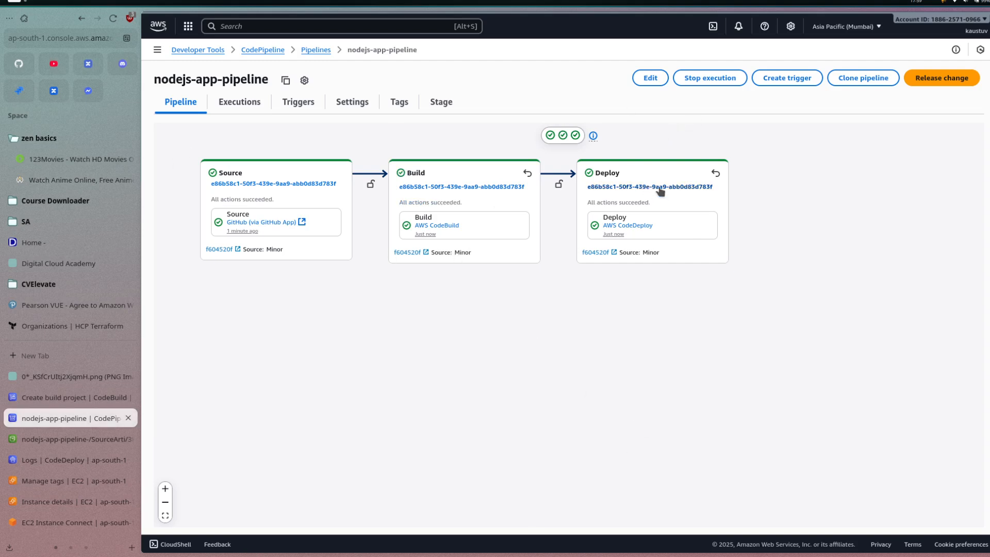
left_click(650, 223)
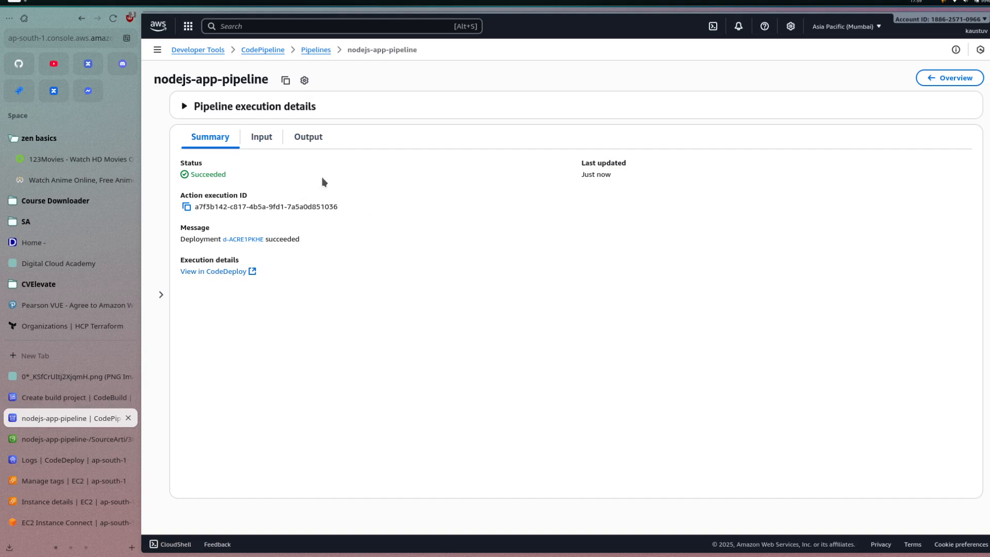
Open nodejs-app-server's public address 3.110.92.117 in a new tab, then switch to VS Code.
left_click(39, 416)
left_click(51, 398)
left_click(53, 418)
left_click(58, 502)
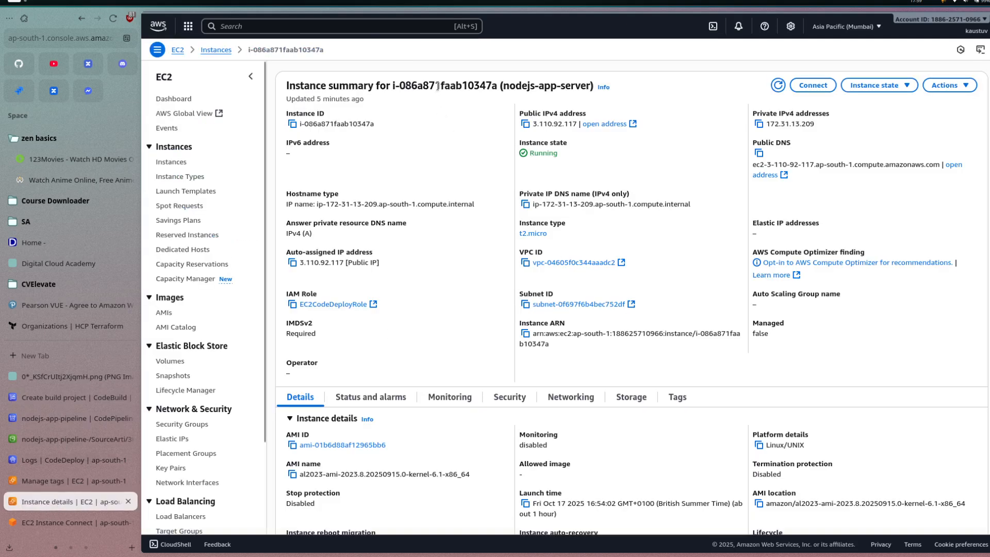
left_click_drag(523, 114, 576, 113)
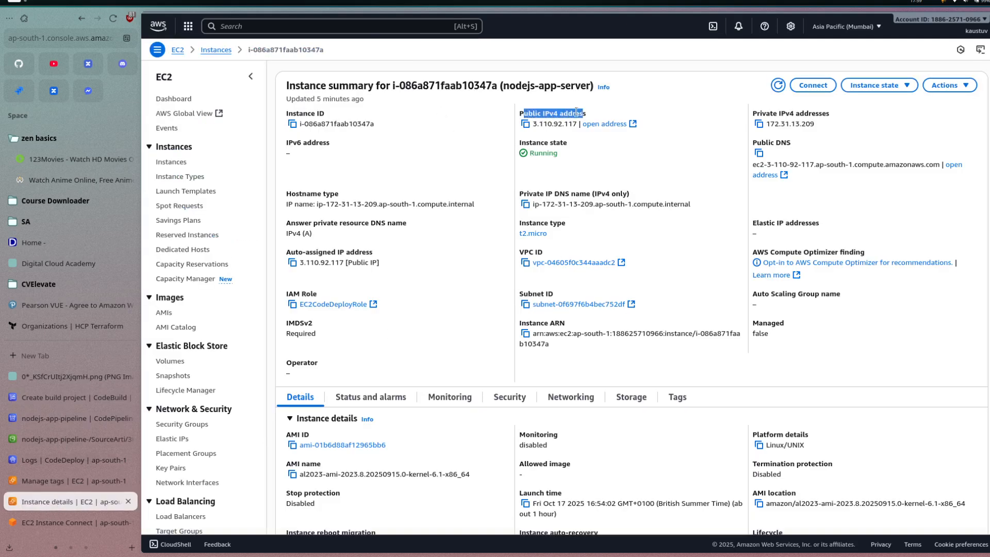
left_click(600, 124)
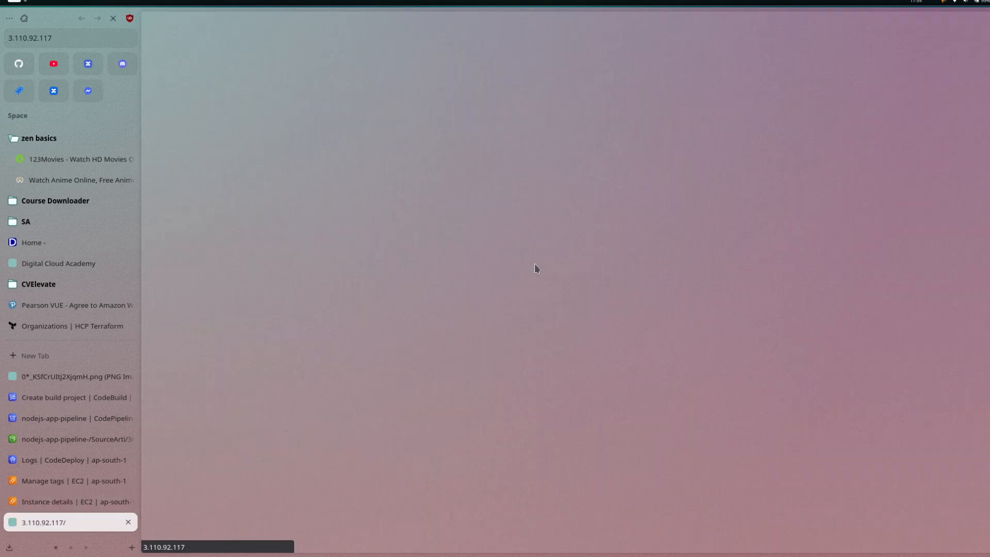
key("alt+Tab")
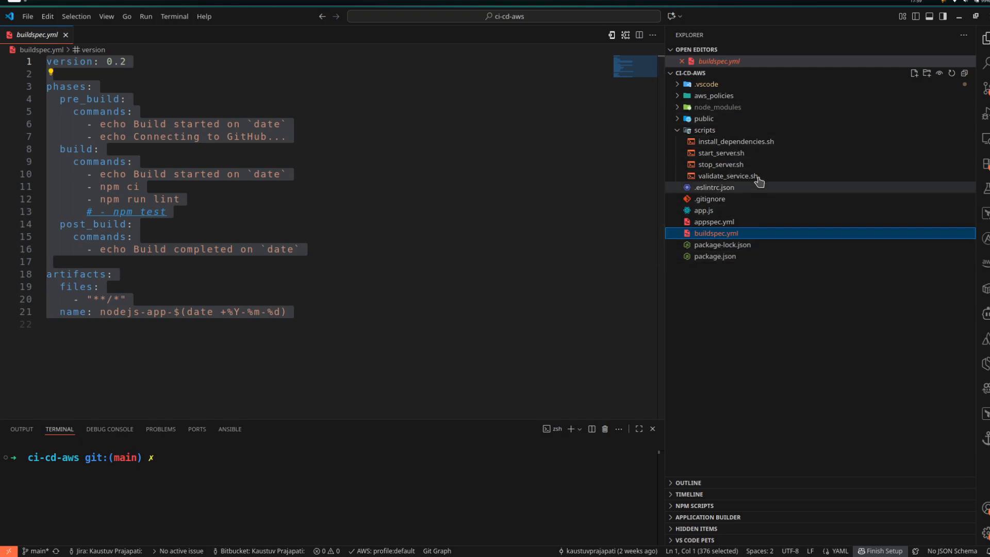
Open start_server.sh in the editor, then bring up the pipeline execution summary in the browser.
left_click(768, 154)
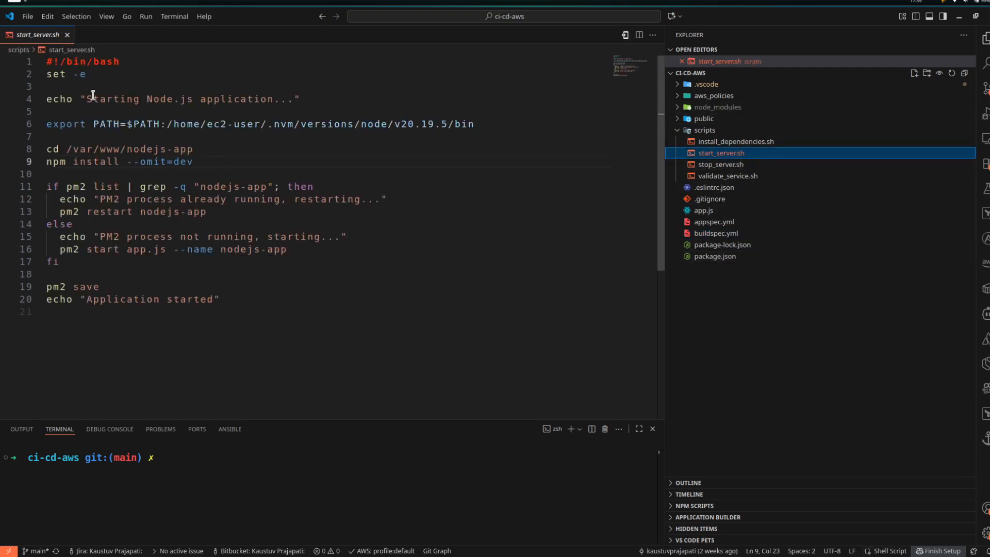
key("alt+Tab")
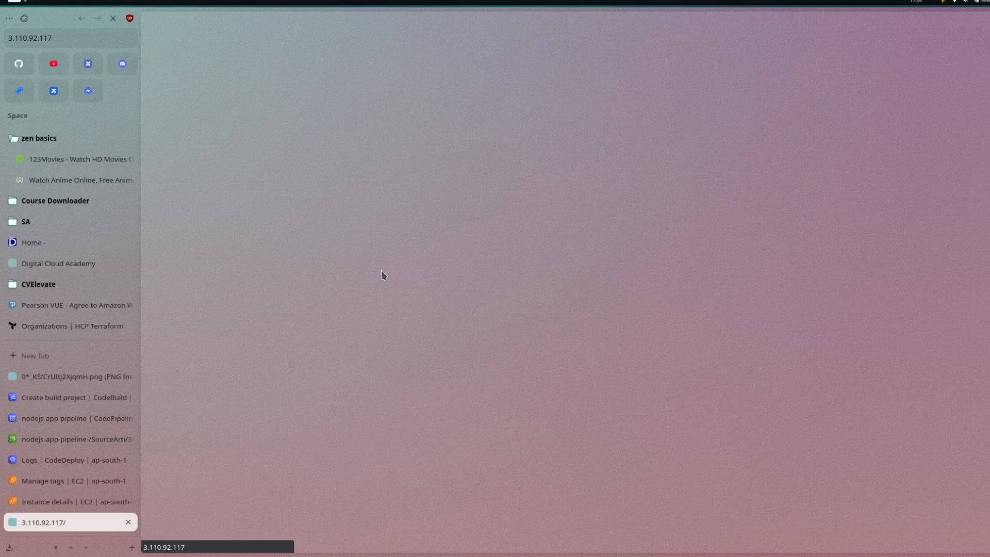
left_click(45, 486)
left_click(58, 461)
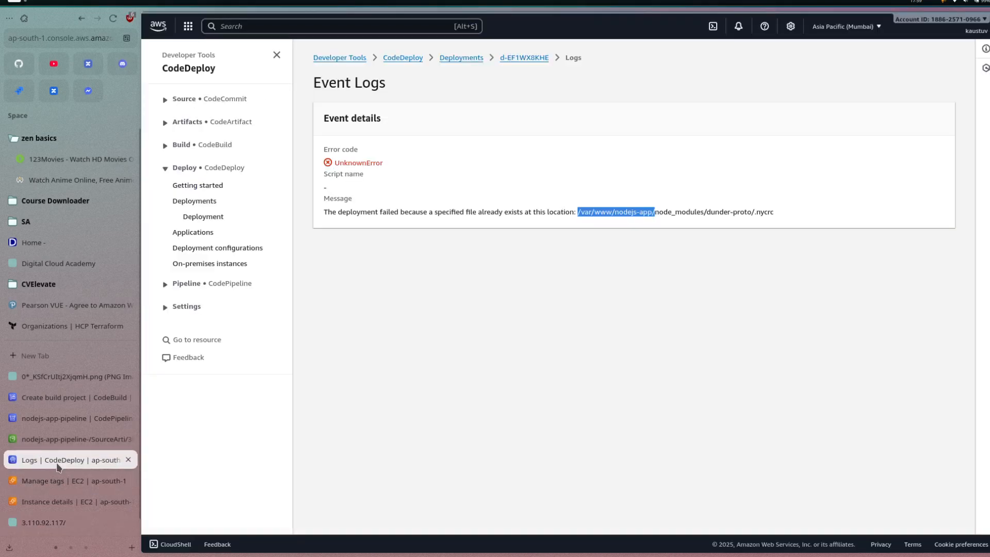
left_click(80, 442)
left_click(66, 417)
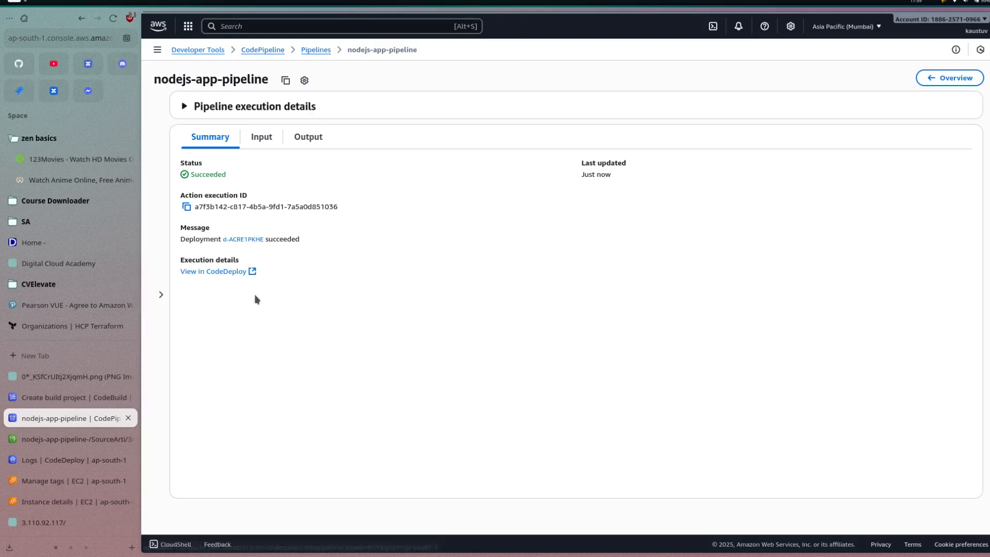
Open deployment d-ACRE1PKHE in CodeDeploy and review its all-succeeded lifecycle events.
left_click(214, 272)
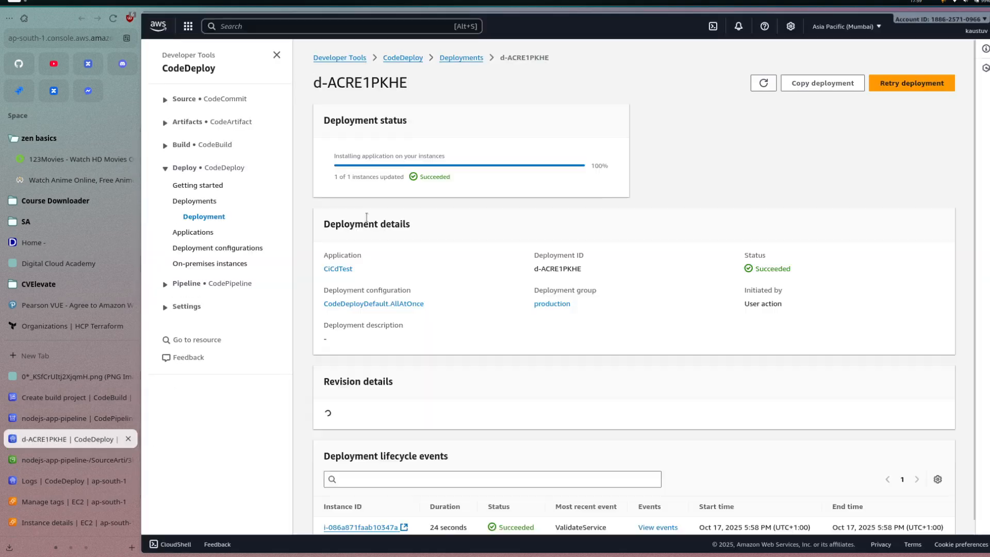
scroll(492, 358, "down", 2)
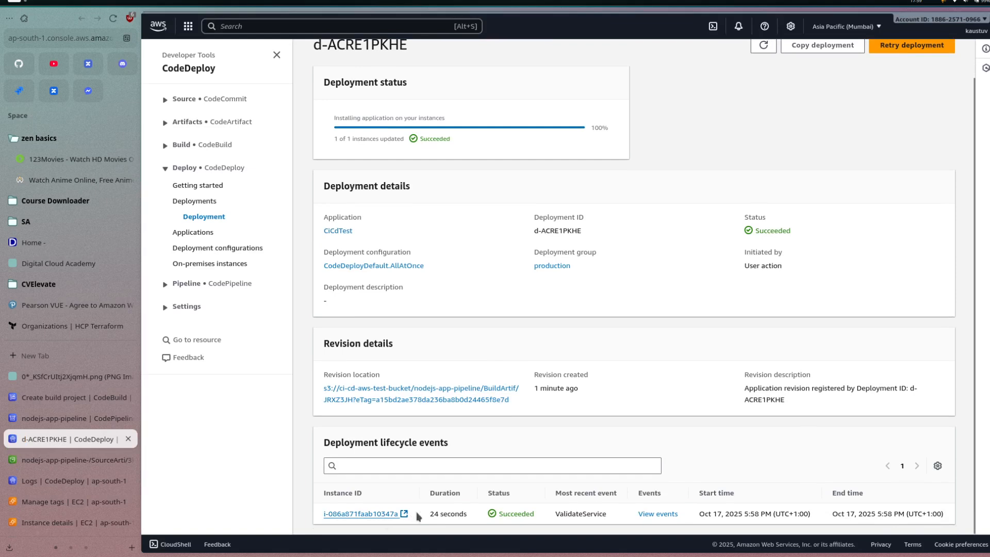
left_click(657, 514)
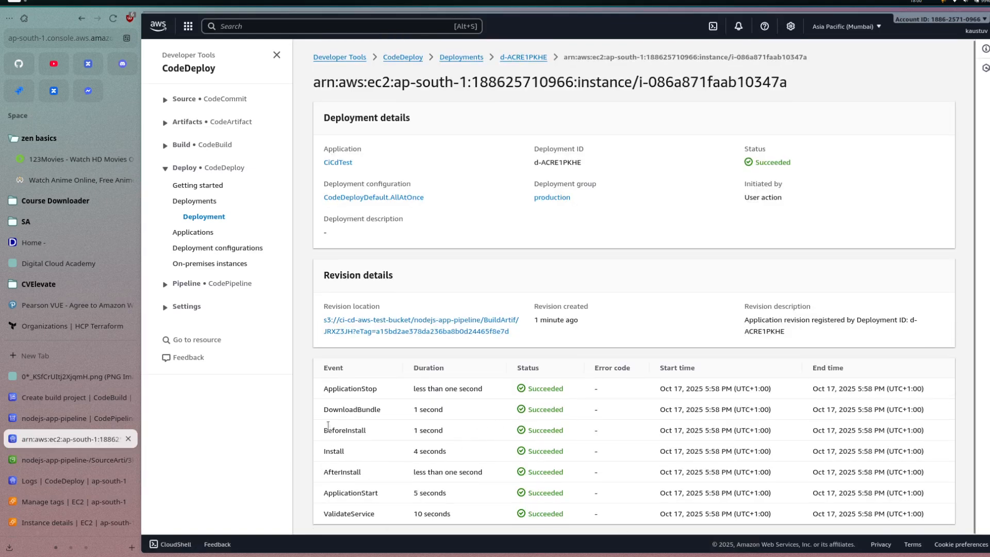
left_click_drag(324, 388, 373, 389)
left_click_drag(324, 450, 380, 494)
left_click_drag(324, 513, 376, 515)
left_click_drag(329, 492, 353, 494)
left_click(393, 506)
key("alt+Tab")
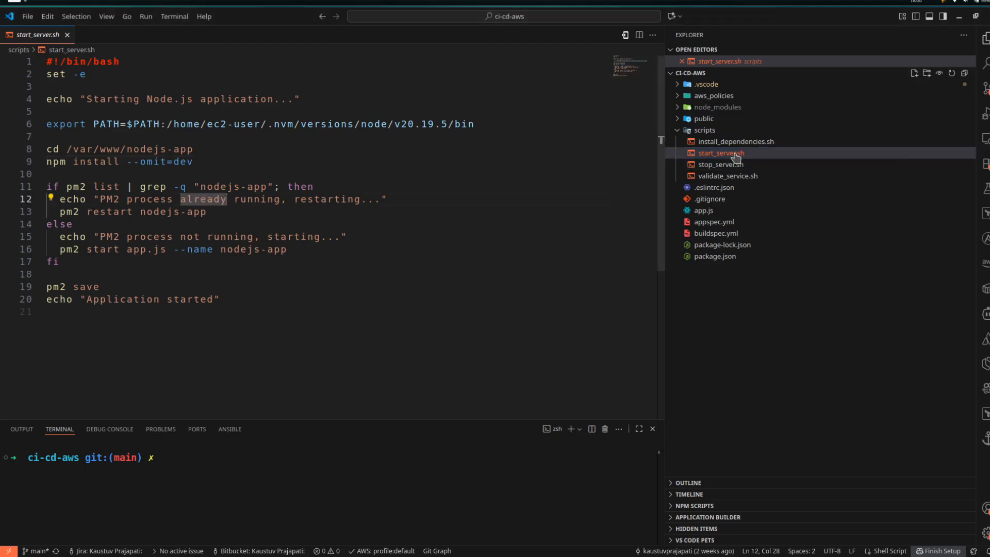
Open appspec.yml and highlight its ApplicationStart hook, comparing it with the deployment events.
left_click(735, 155)
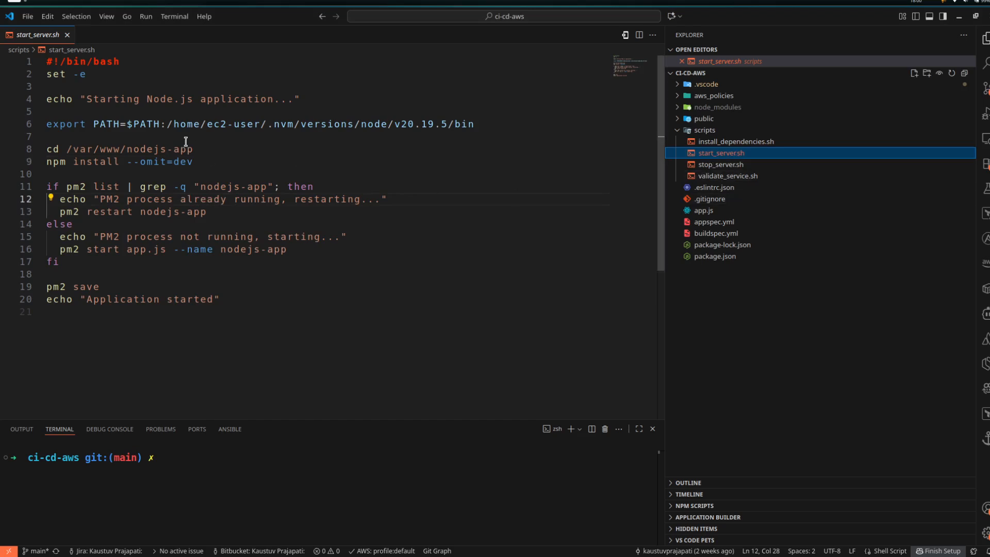
left_click(706, 222)
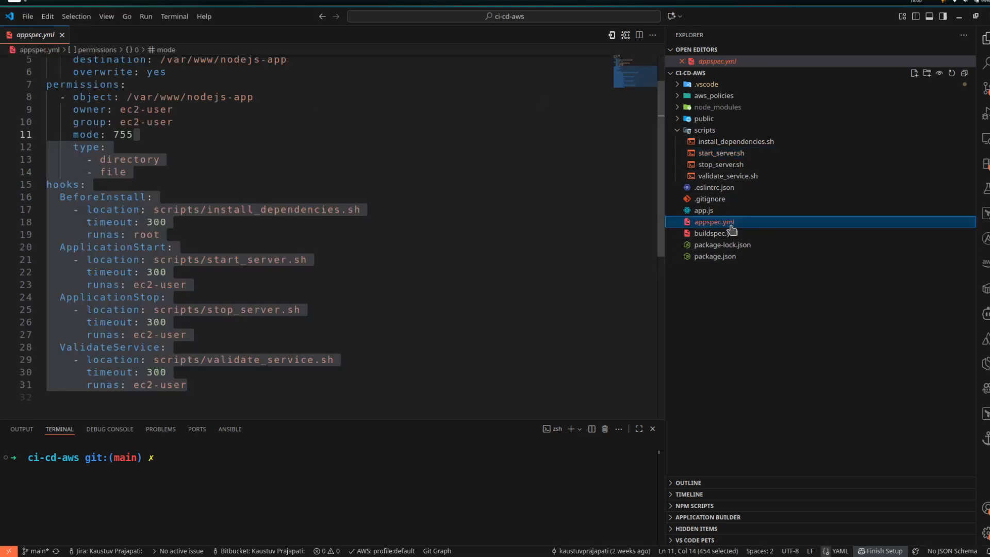
left_click(406, 255)
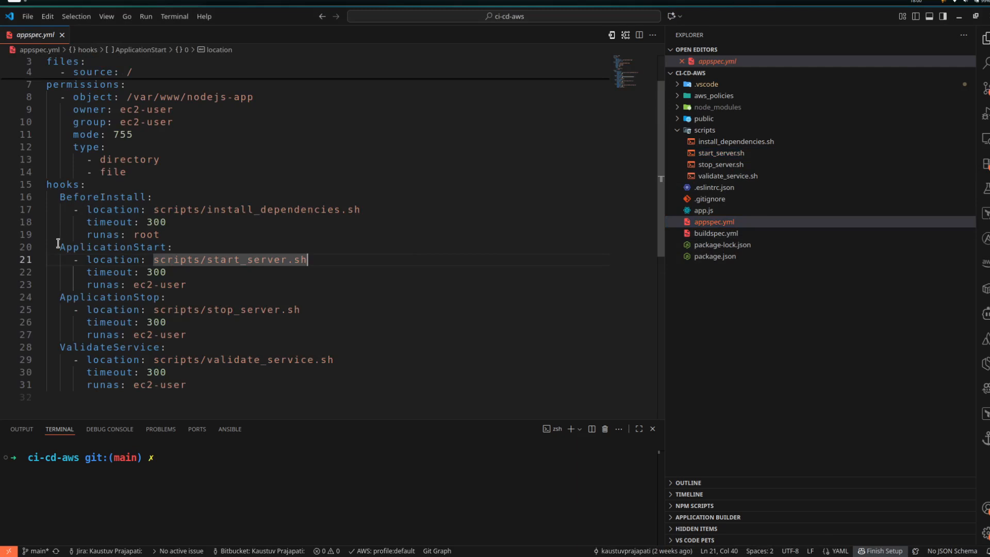
left_click_drag(58, 243, 312, 259)
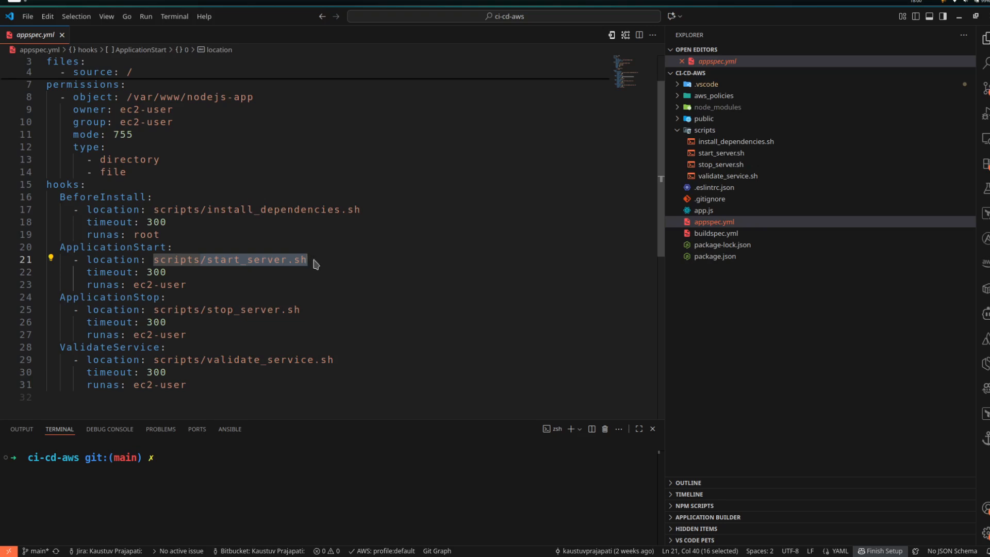
key("alt+Tab")
left_click_drag(328, 493, 404, 502)
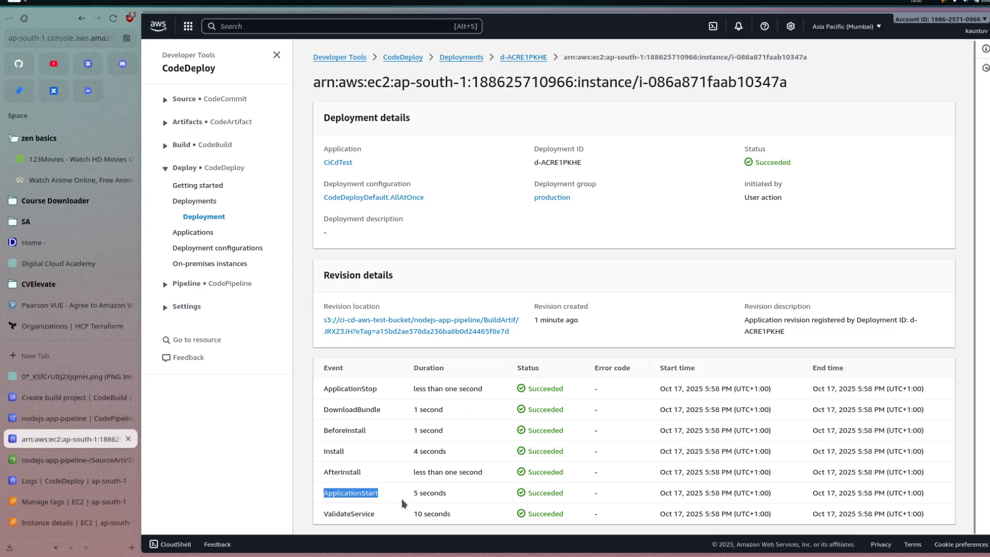
key("alt+Tab")
Open scripts/start_server.sh, select its startup message and pm2 restart nodejs-app line, then return to EC2 tags.
double_click(260, 260)
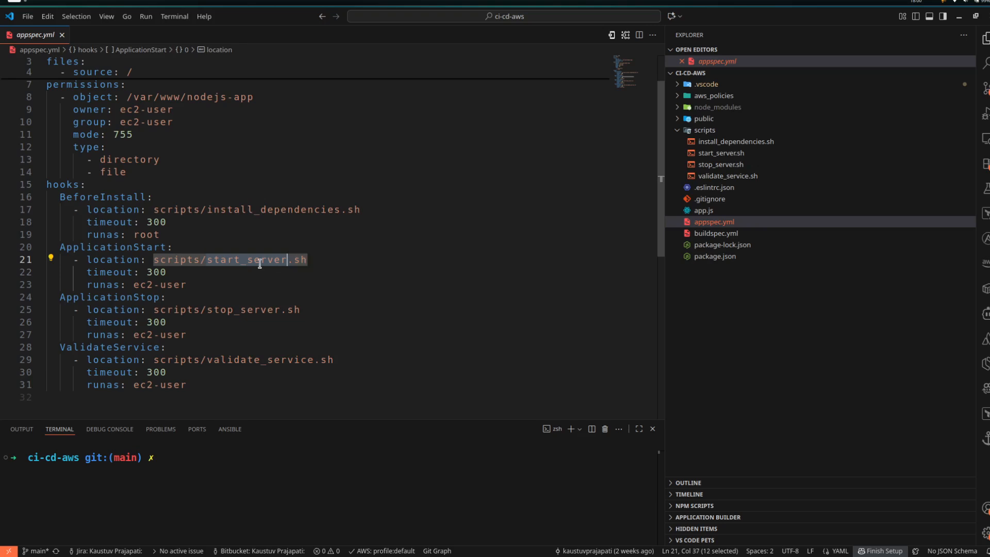
left_click(710, 155)
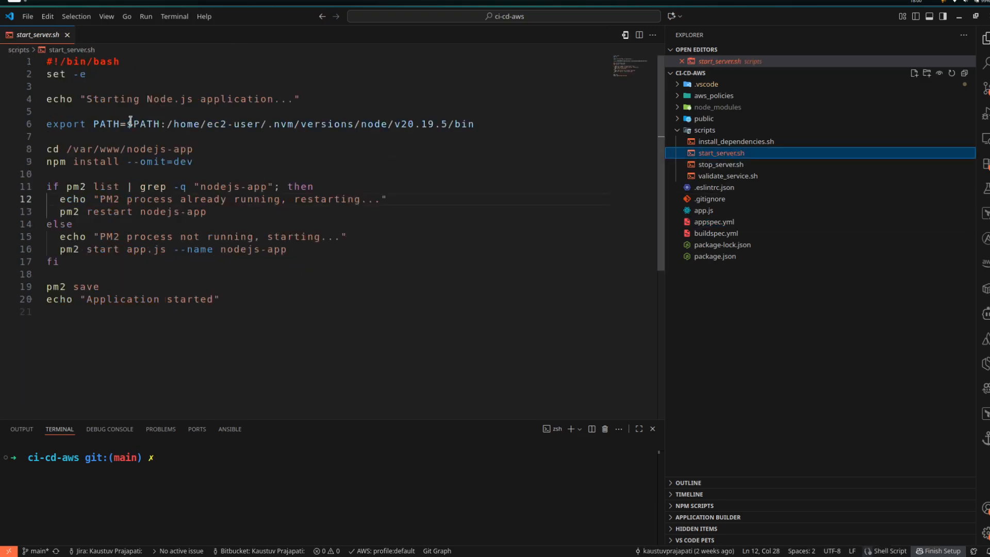
left_click(116, 99)
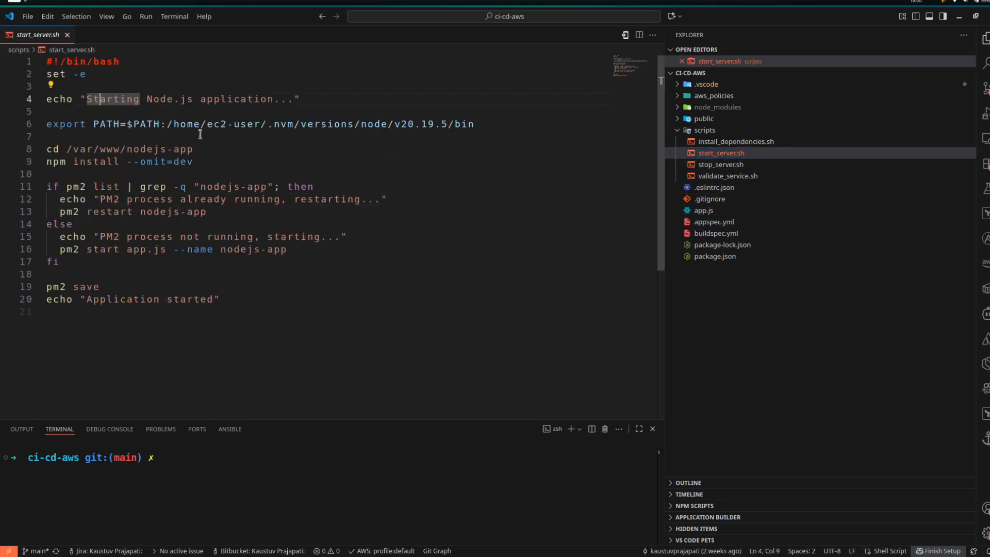
key("ctrl+shift+Right")
key("ctrl+shift+Right")
key("ctrl+shift+Right")
key("ctrl+shift+Right")
left_click(131, 199)
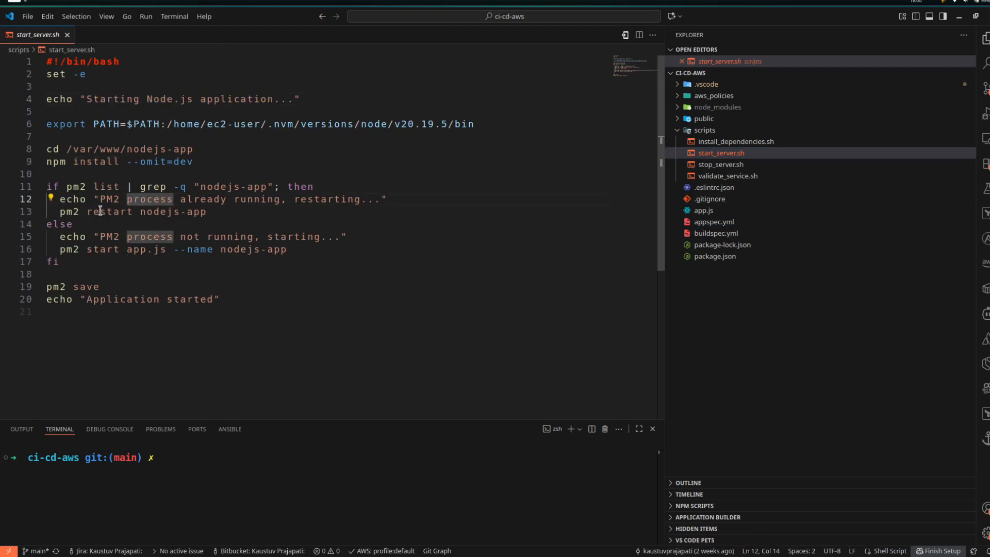
left_click(66, 213)
left_click_drag(59, 212, 128, 213)
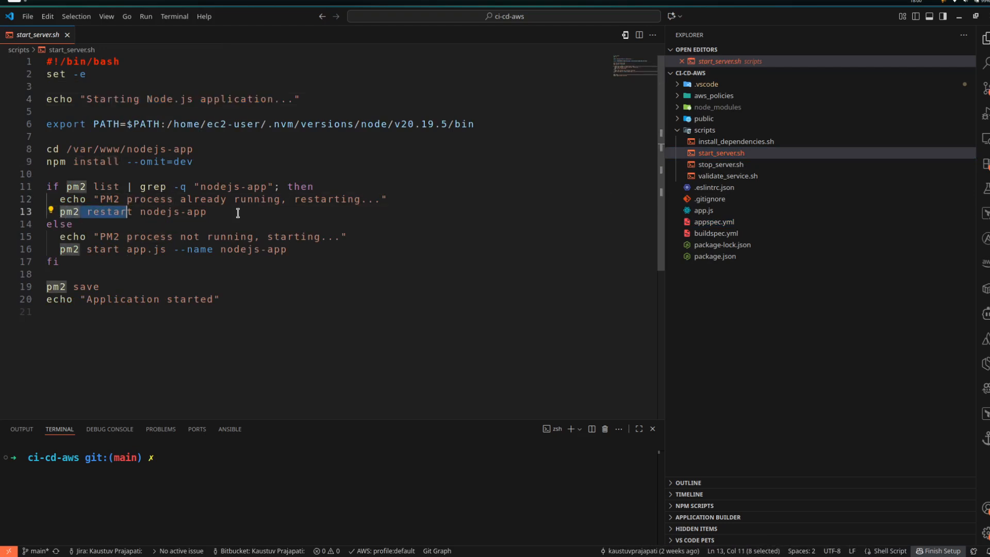
left_click_drag(237, 213, 239, 215)
key("alt+Tab")
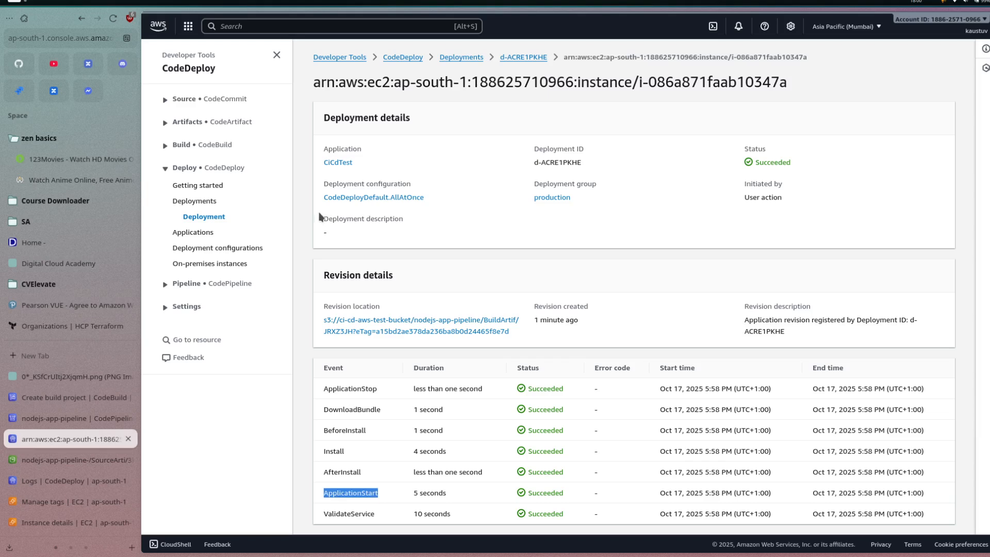
left_click(55, 507)
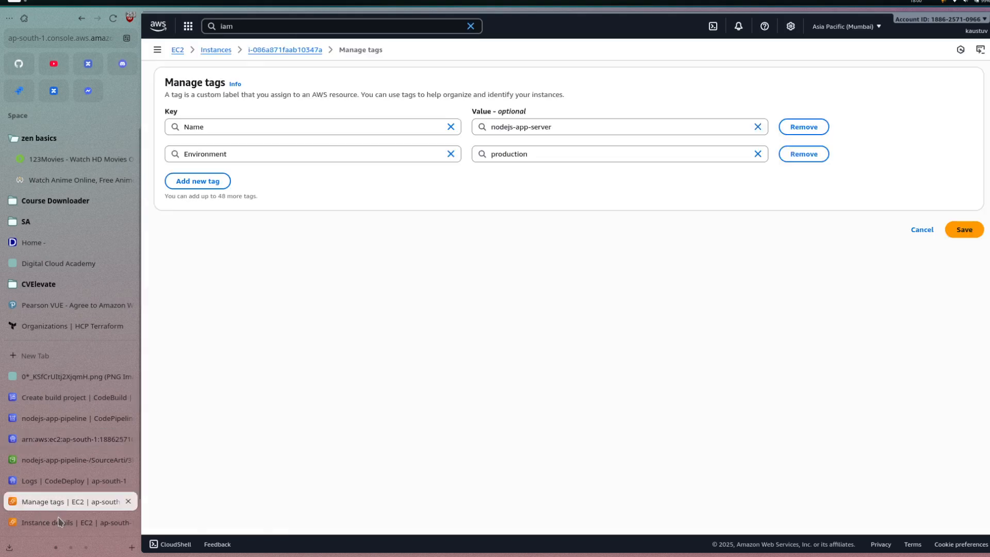
Open the EC2 Instance Connect terminal session on nodejs-app-server.
left_click(57, 522)
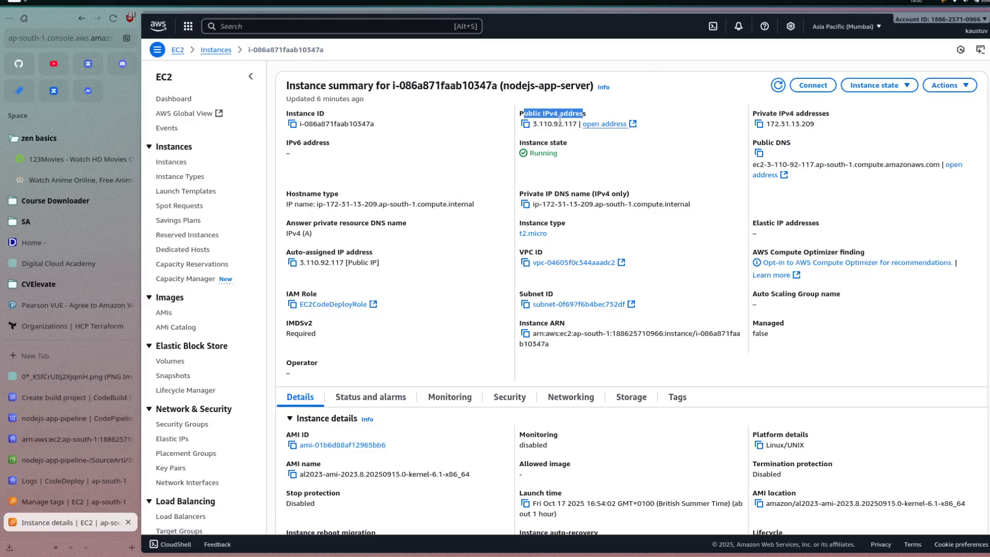
left_click(67, 502)
scroll(72, 511, "down", 1)
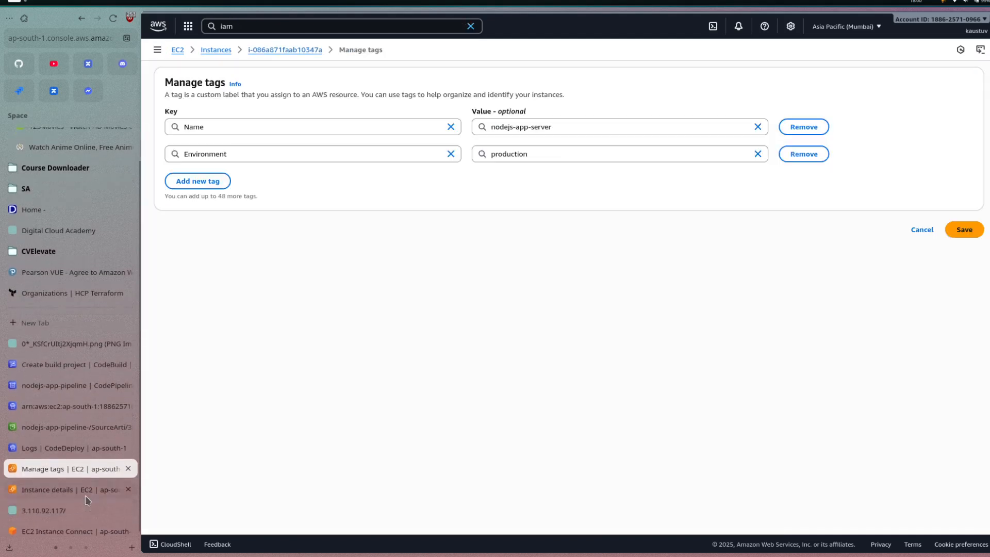
left_click(68, 534)
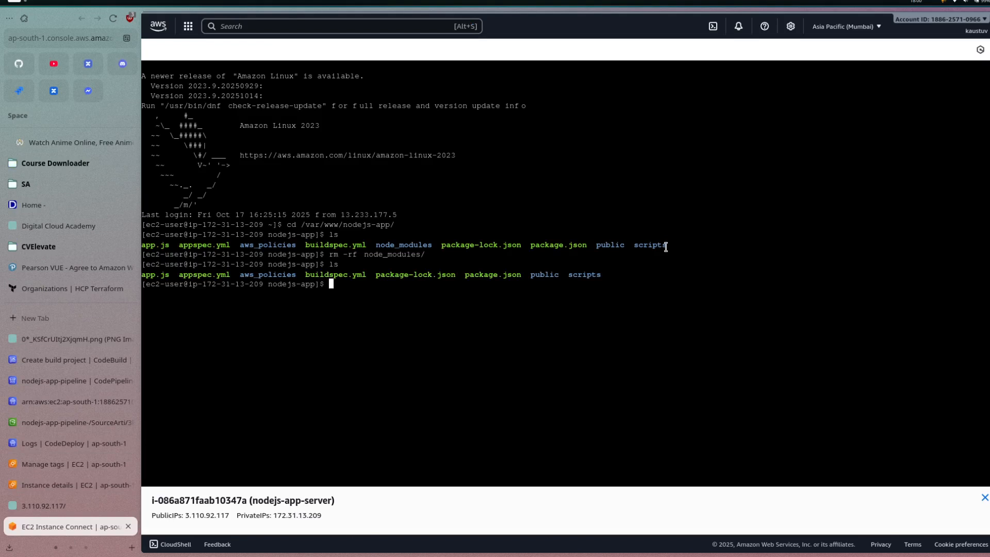
type("curl http://localhost")
key("Return")
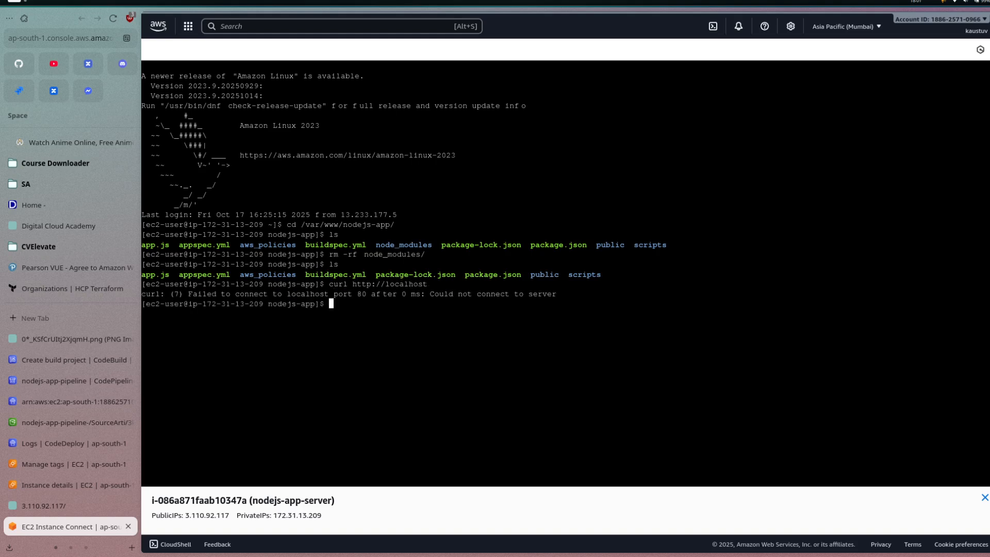
Rerun it as curl localhost (fails on port 80), cancel, and return to the instance summary.
key("Up")
key("Left")
key("Left")
key("Left")
key("Left")
key("Left")
key("Left")
key("Left")
key("Left")
key("Left")
key("BackSpace")
key("BackSpace")
key("BackSpace")
key("BackSpace")
key("BackSpace")
key("BackSpace")
key("BackSpace")
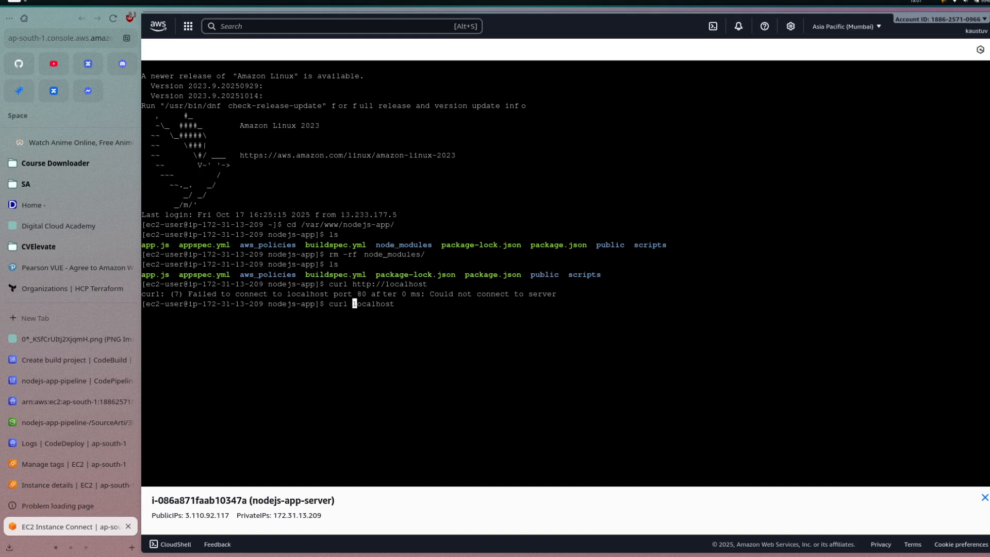
key("Return")
key("ctrl+c")
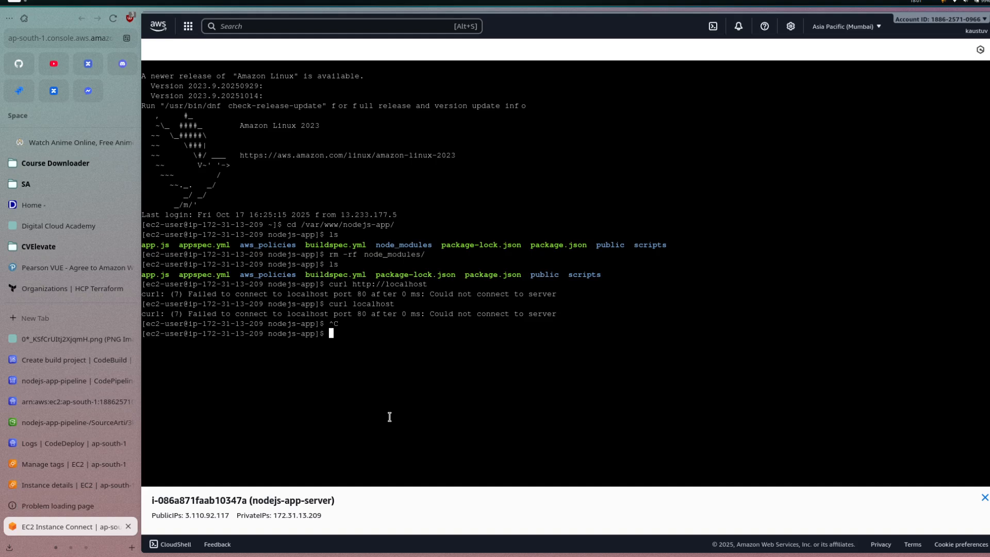
left_click(62, 492)
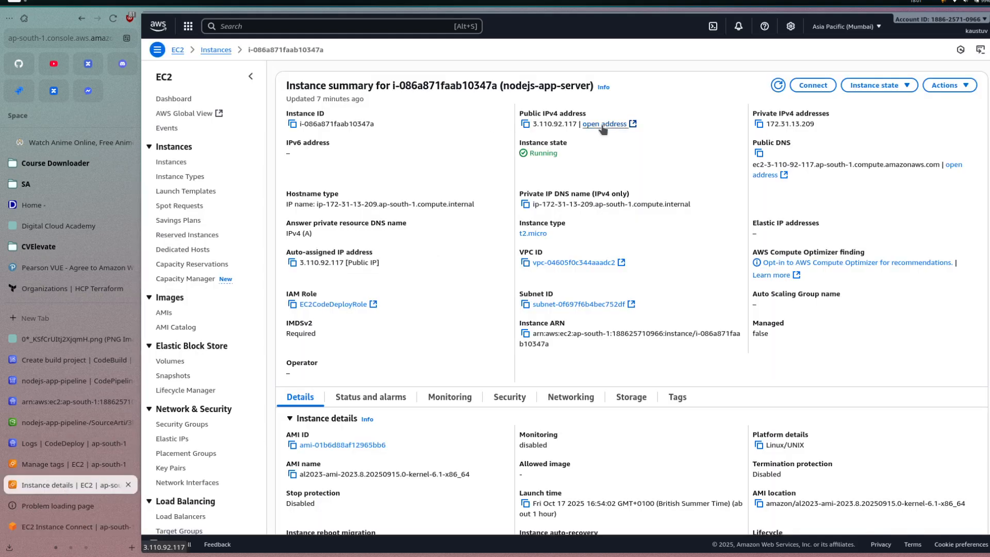
Open the instance's public address in a new tab and reload it over plain http.
middle_click(602, 125)
left_click(46, 506)
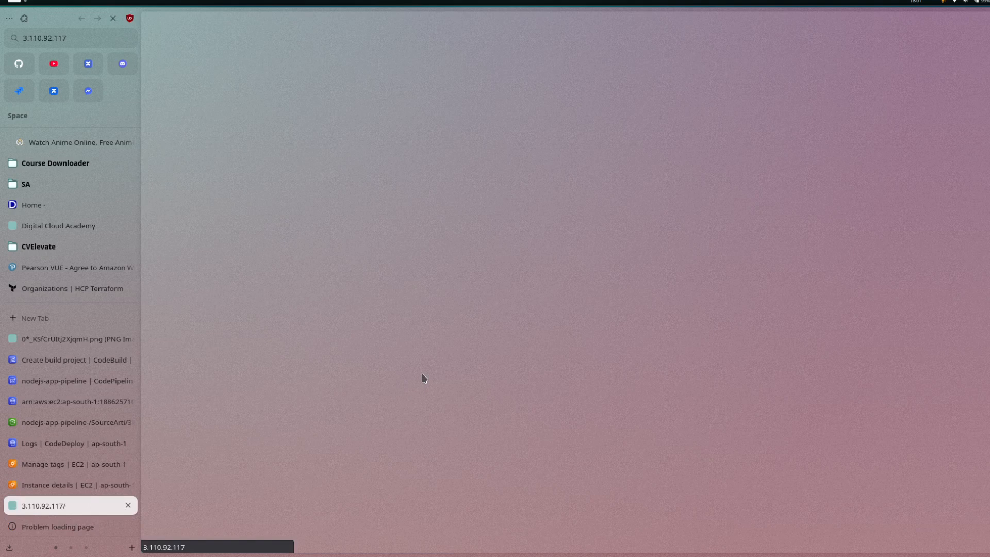
key("ctrl+l")
key("ctrl+Left")
key("ctrl+Left")
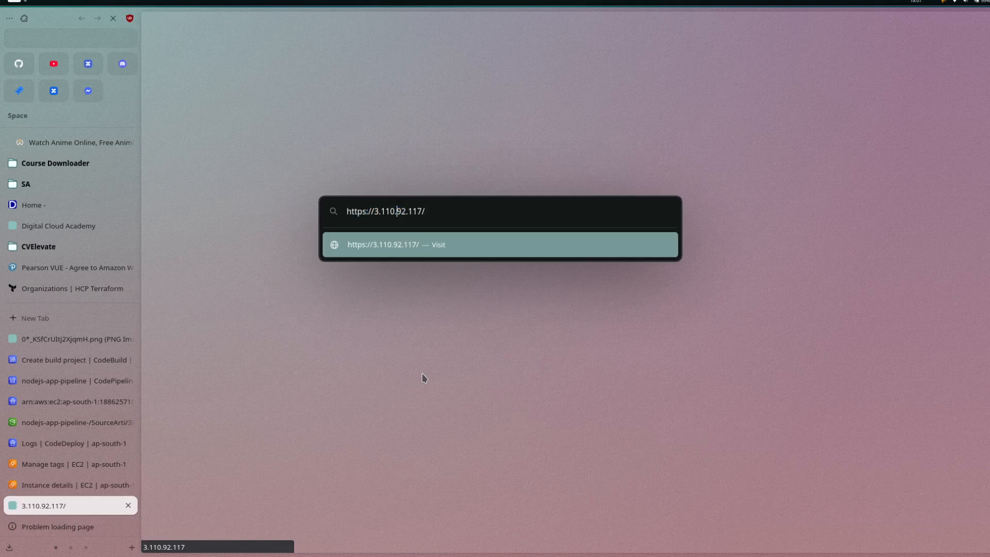
key("ctrl+Left")
key("ctrl+Left")
key("Left")
key("Left")
key("Left")
key("BackSpace")
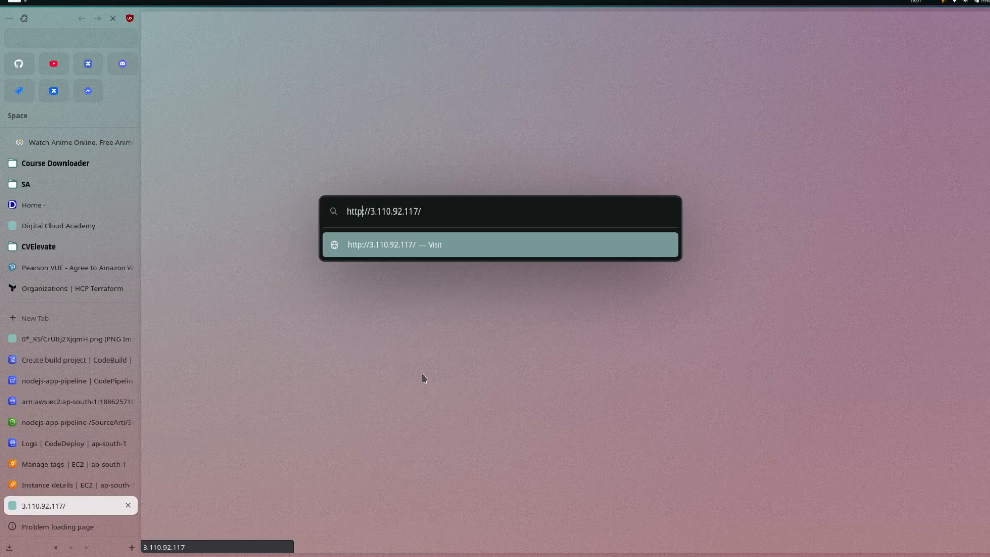
key("Return")
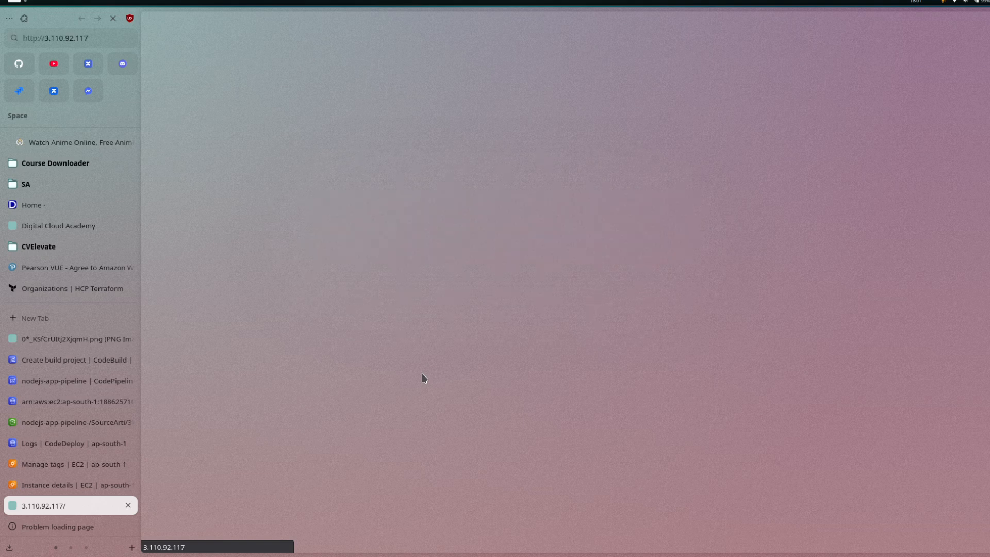
Copy the instance's public IPv4 address and visit it in a new tab.
left_click(78, 486)
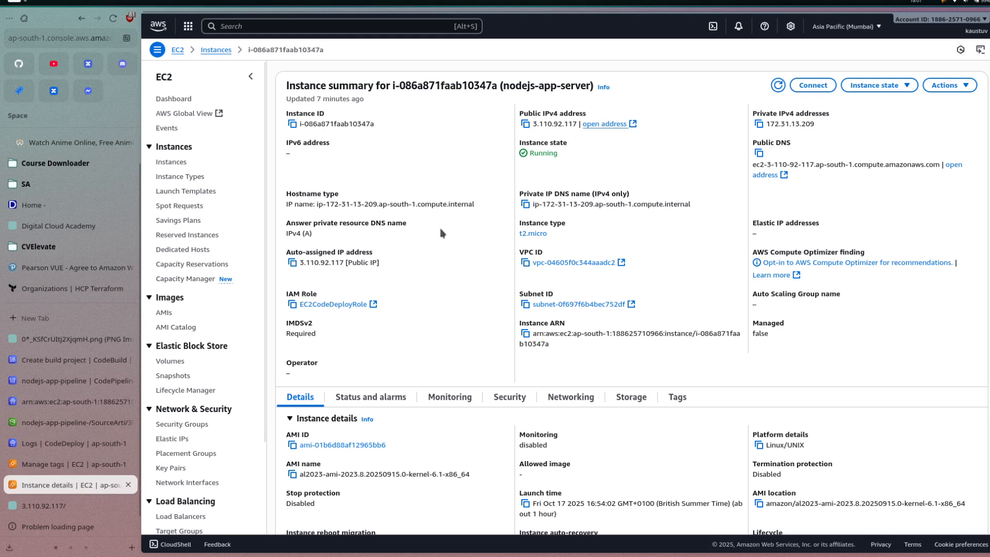
left_click_drag(535, 124, 577, 119)
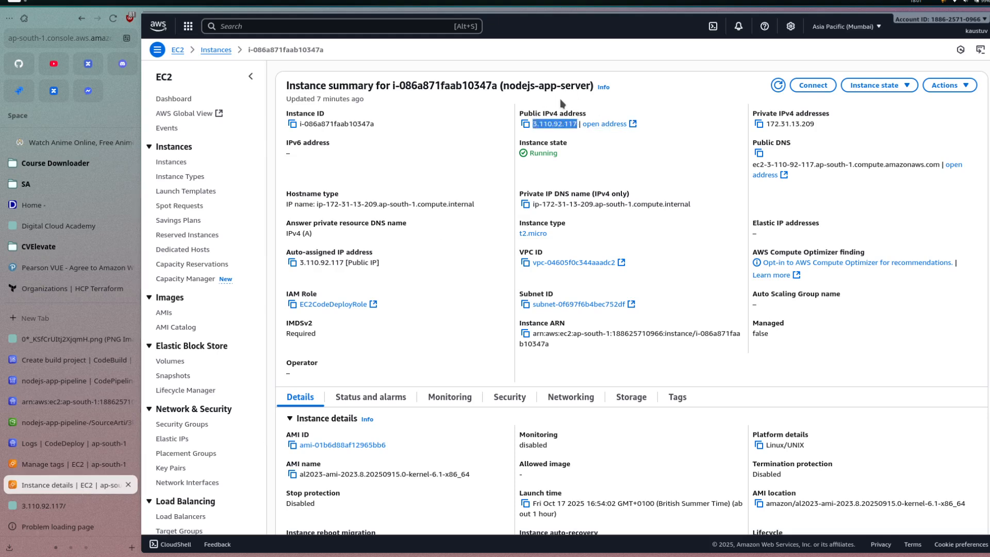
key("ctrl+t")
key("ctrl+v")
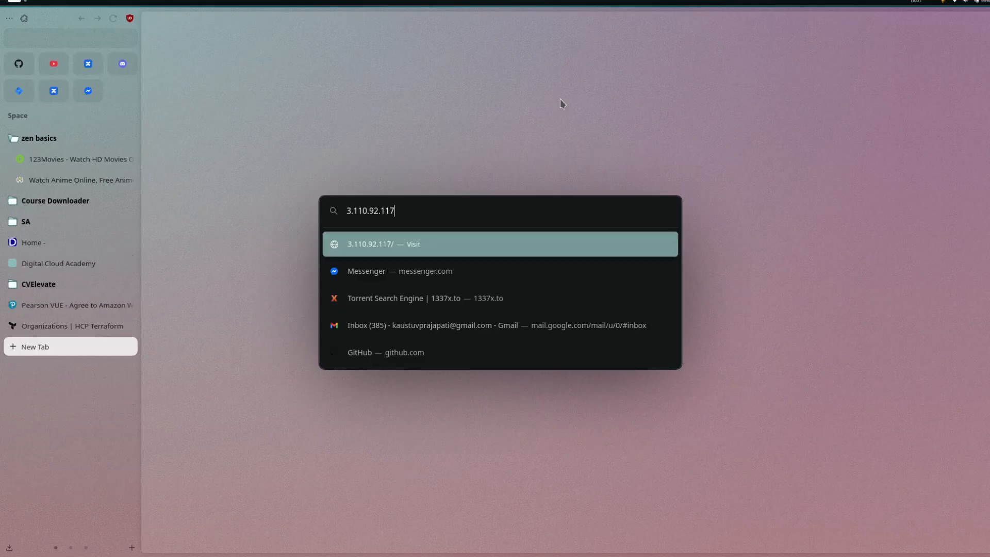
key("Return")
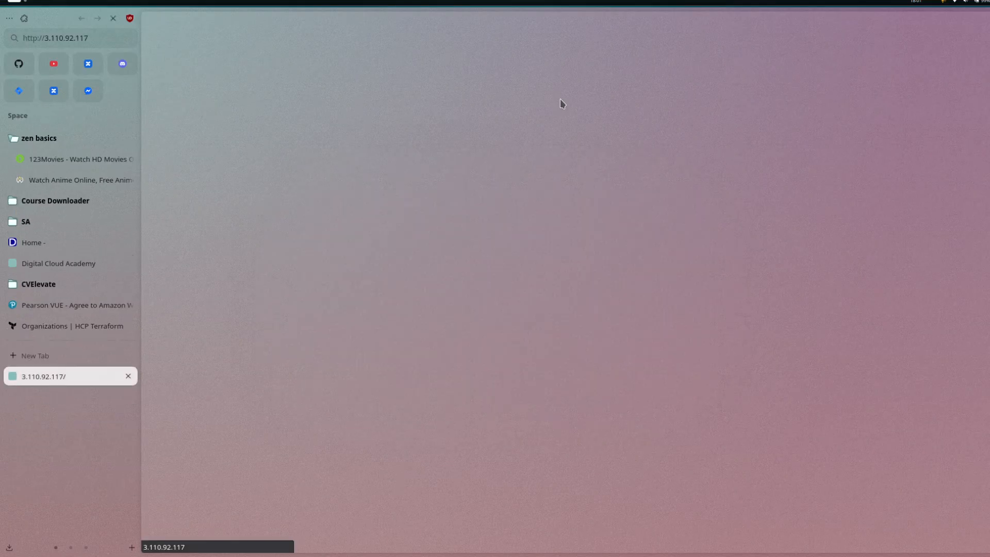
key("ctrl+l")
key("Left")
key("Right")
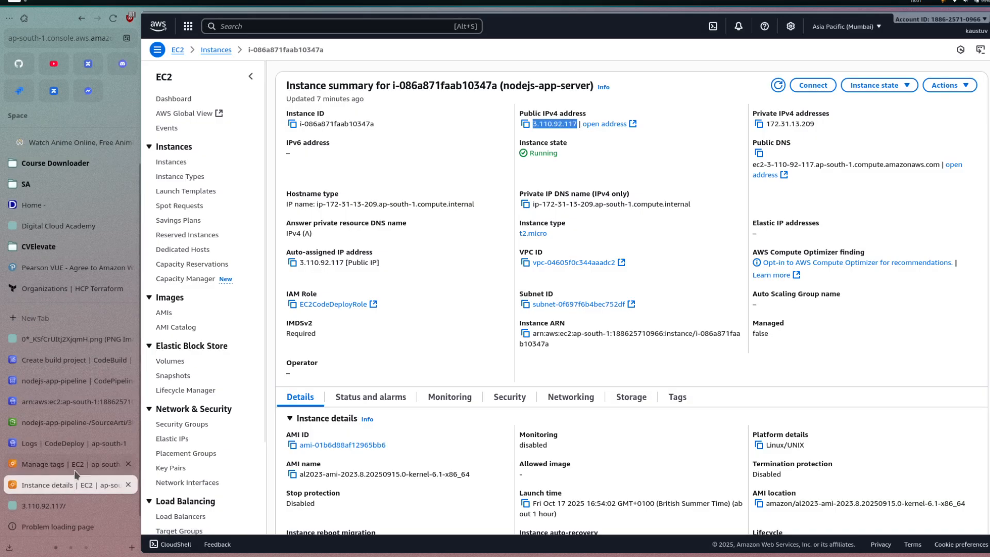
Return to the instance details and open the Security tab showing security group launch-wizard-13.
left_click(72, 466)
left_click(72, 488)
left_click(67, 505)
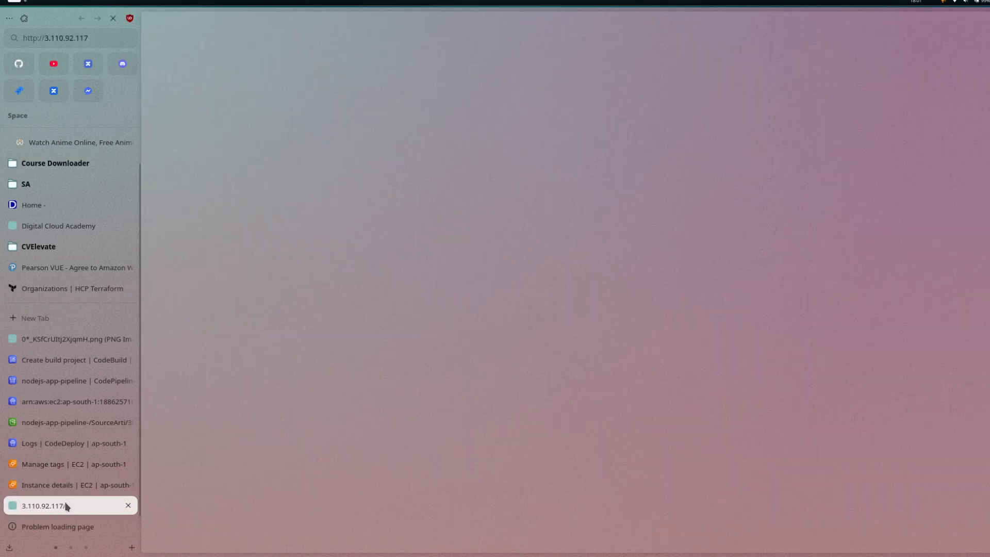
left_click(73, 488)
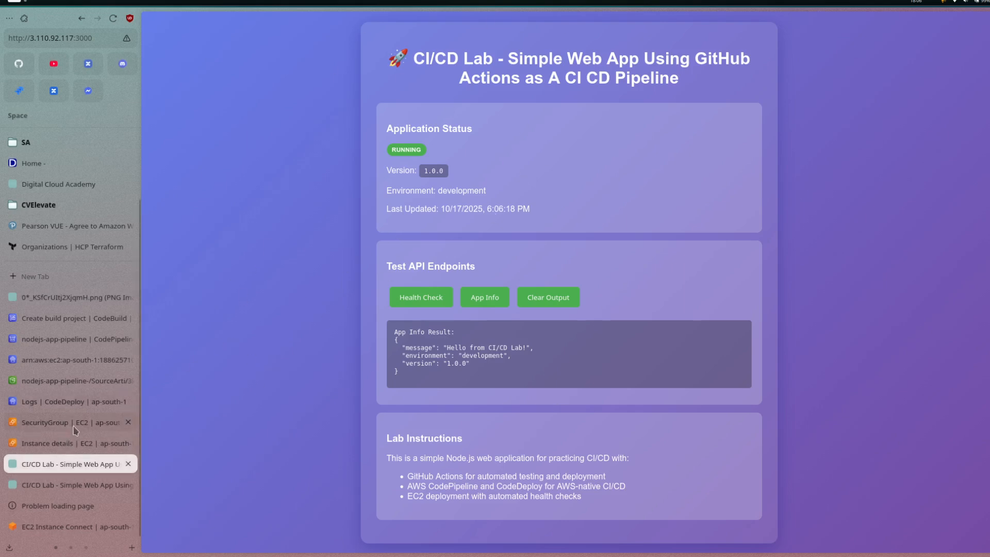
left_click(66, 443)
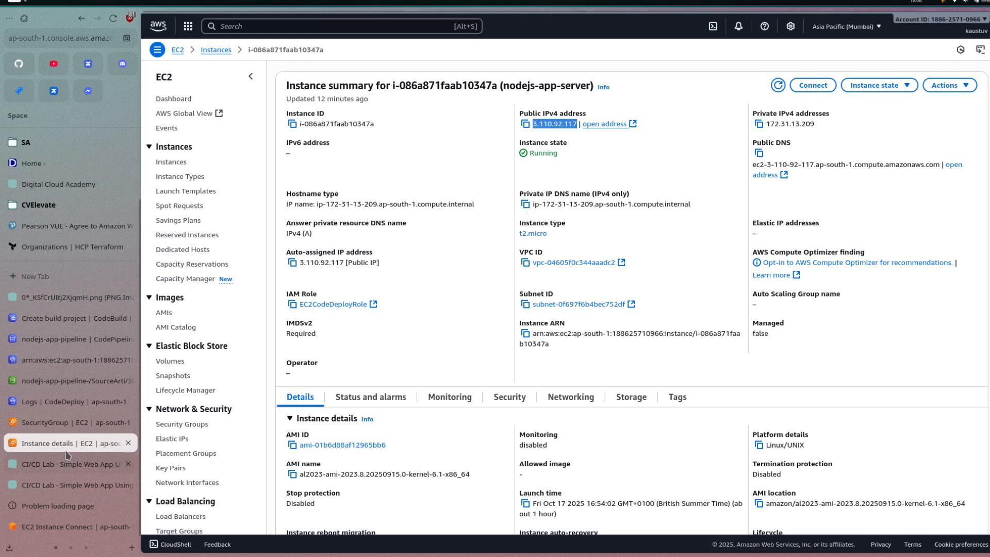
scroll(503, 343, "down", 3)
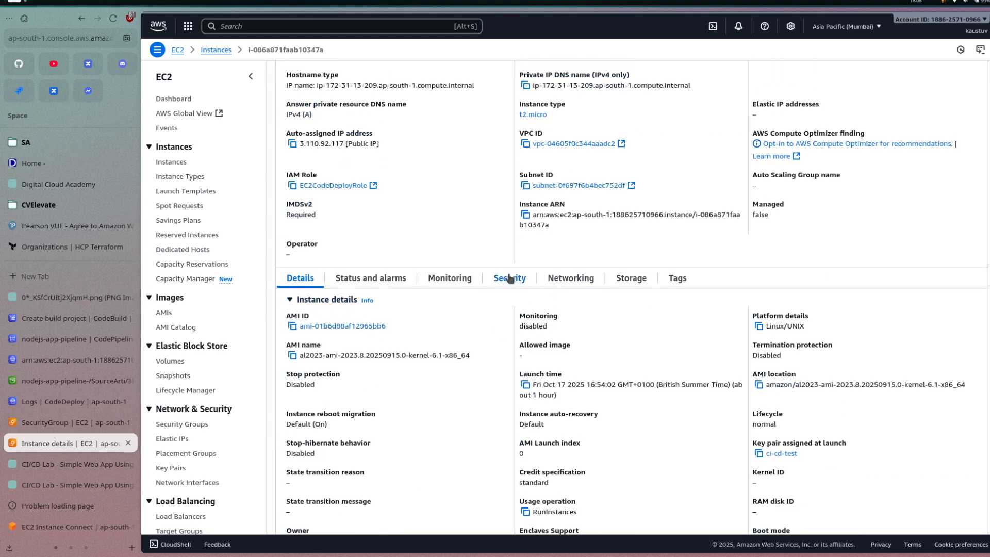
left_click(513, 279)
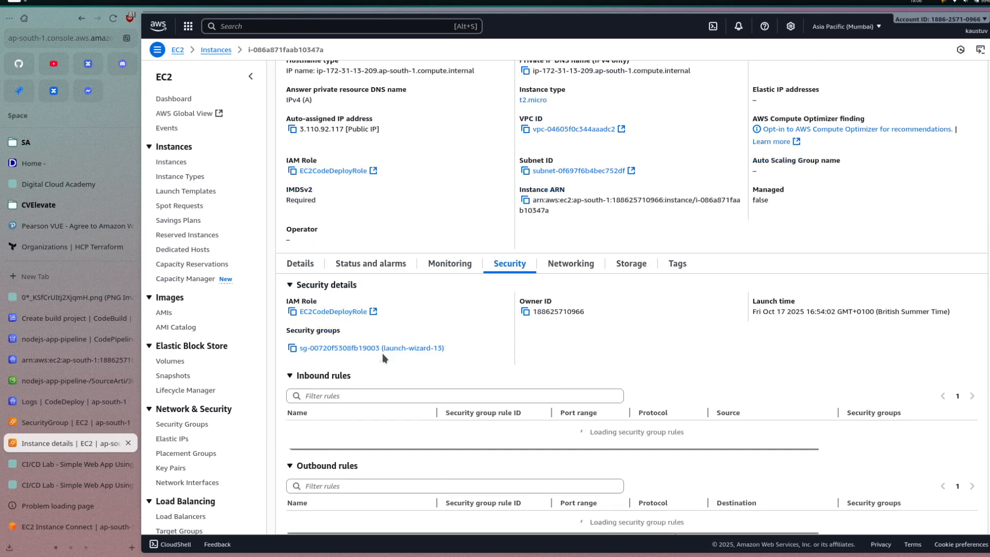
scroll(384, 355, "down", 1)
left_click(405, 320)
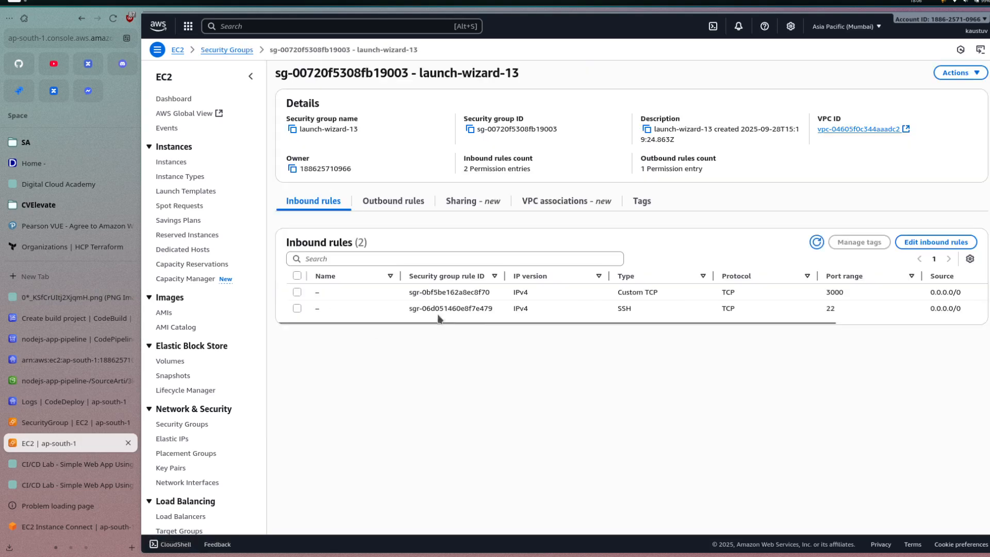
left_click_drag(819, 293, 855, 292)
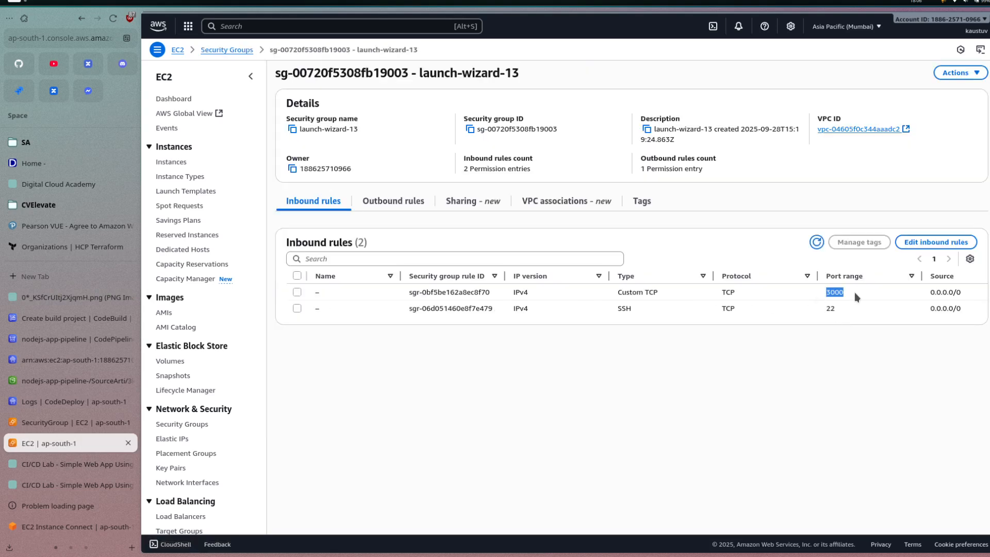
left_click(929, 241)
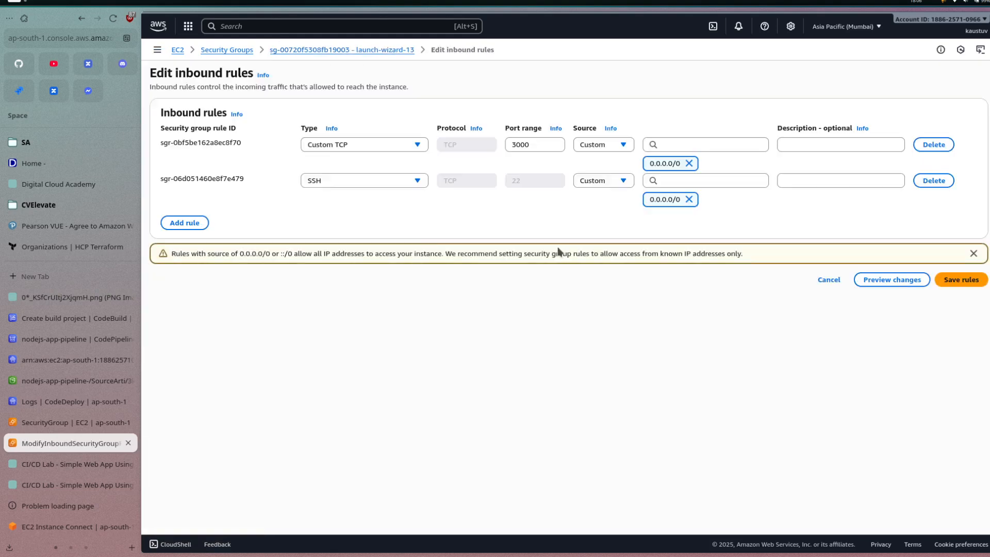
left_click(401, 147)
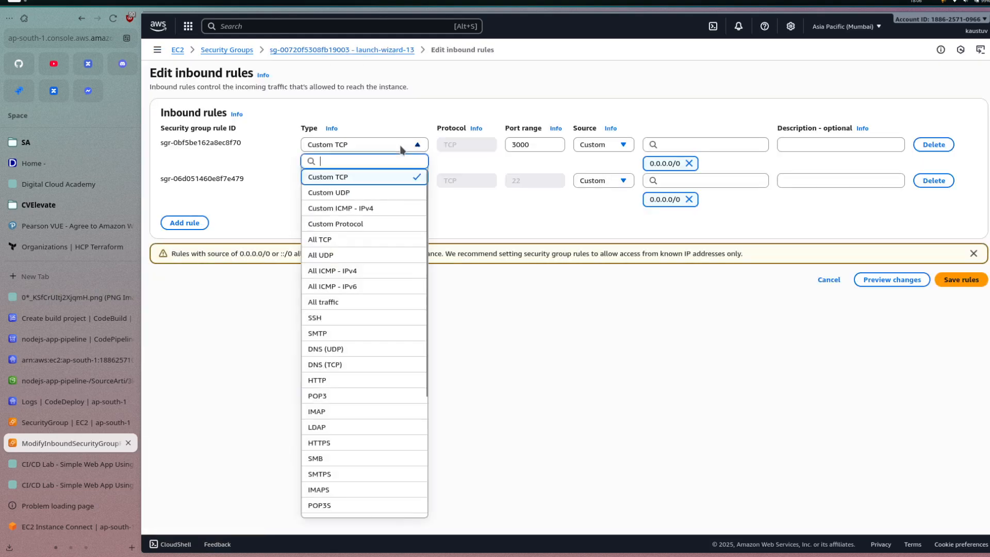
left_click(401, 146)
left_click(606, 145)
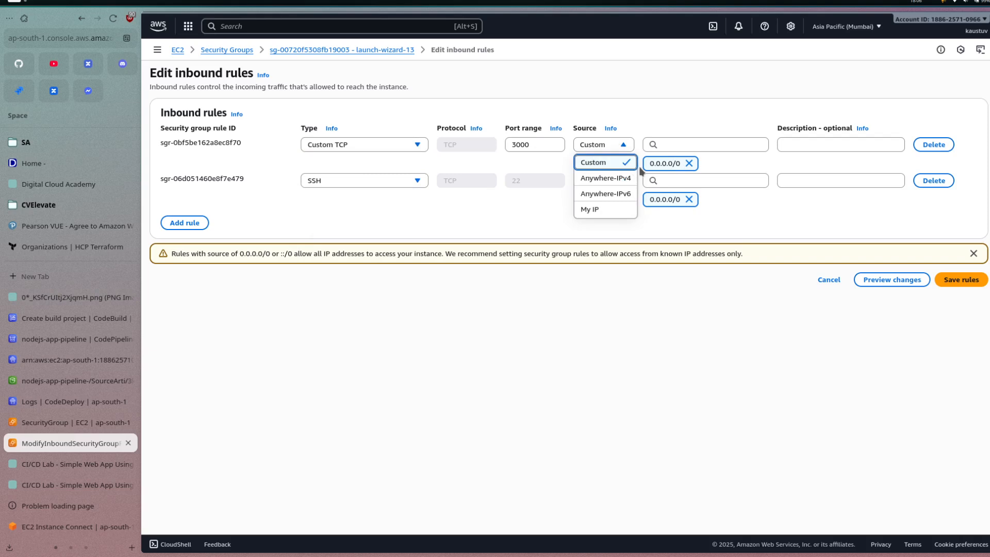
left_click(608, 178)
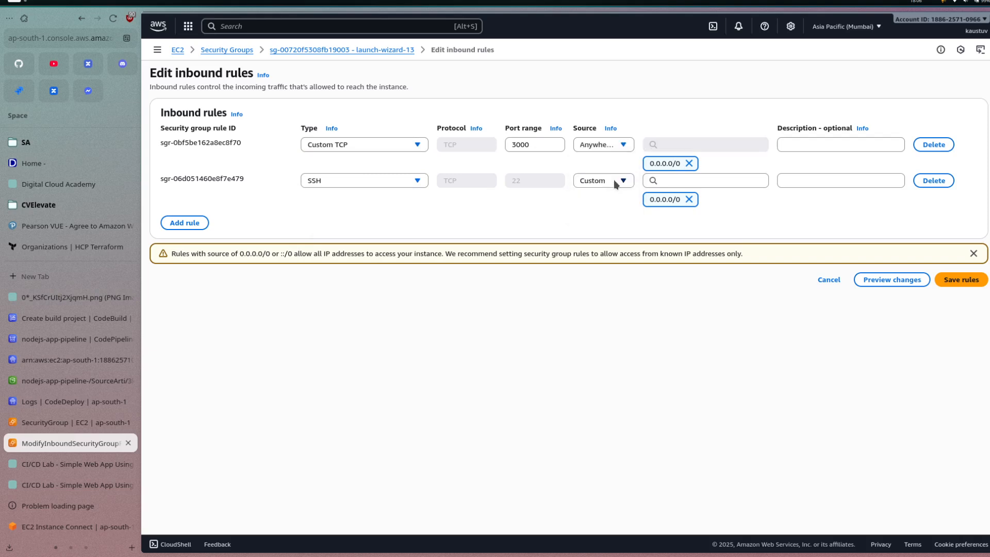
left_click(946, 280)
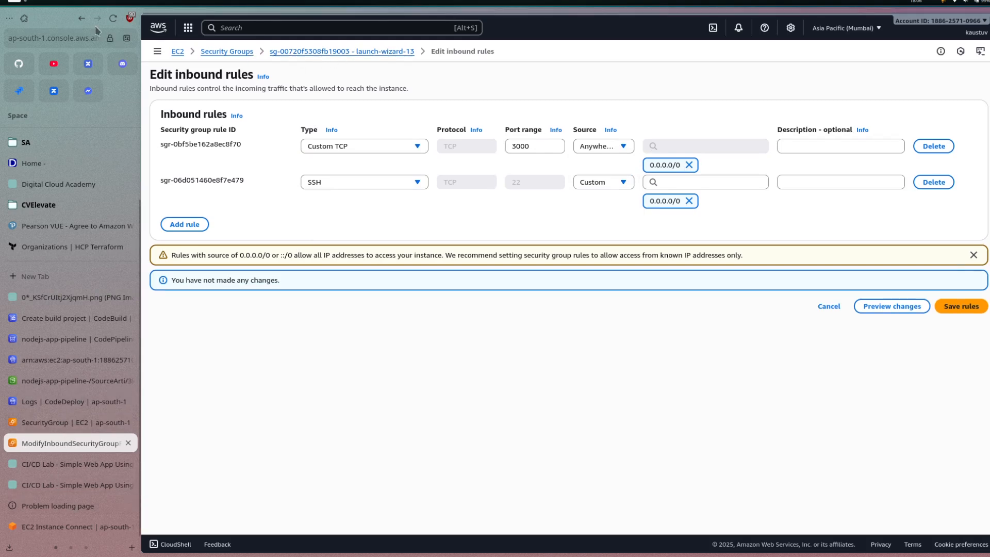
left_click(82, 18)
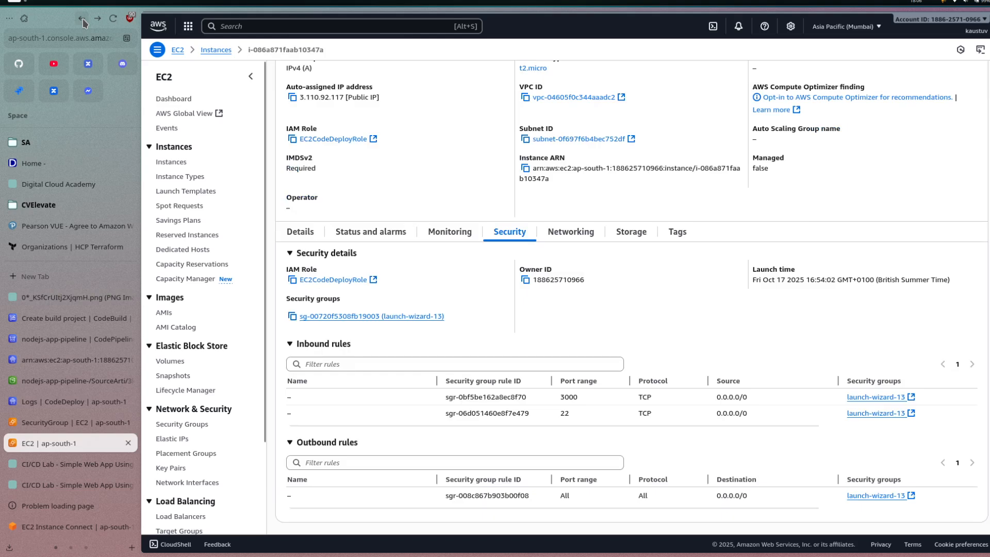
scroll(473, 263, "up", 3)
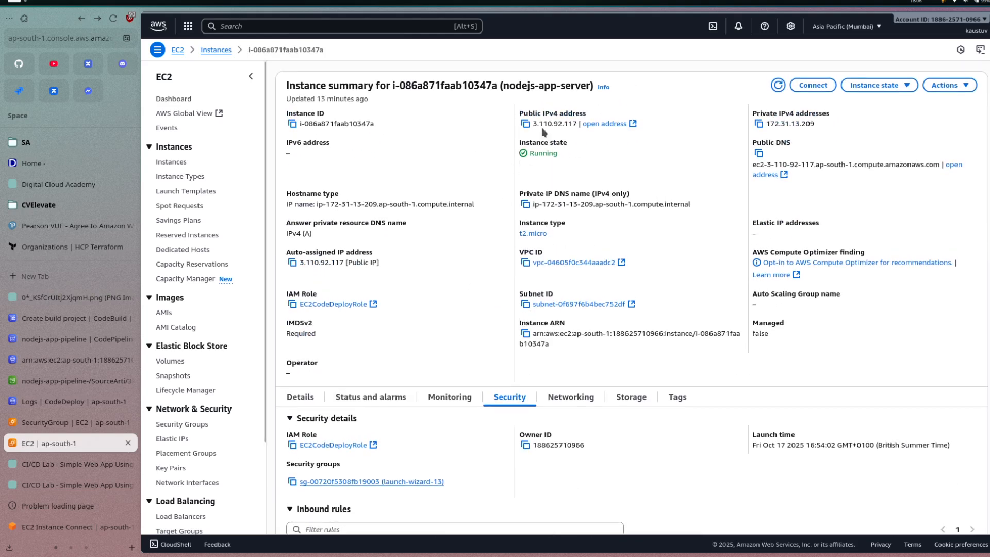
Open the instance's public address over http on port 3000 to load the CI/CD Lab app.
left_click(589, 125)
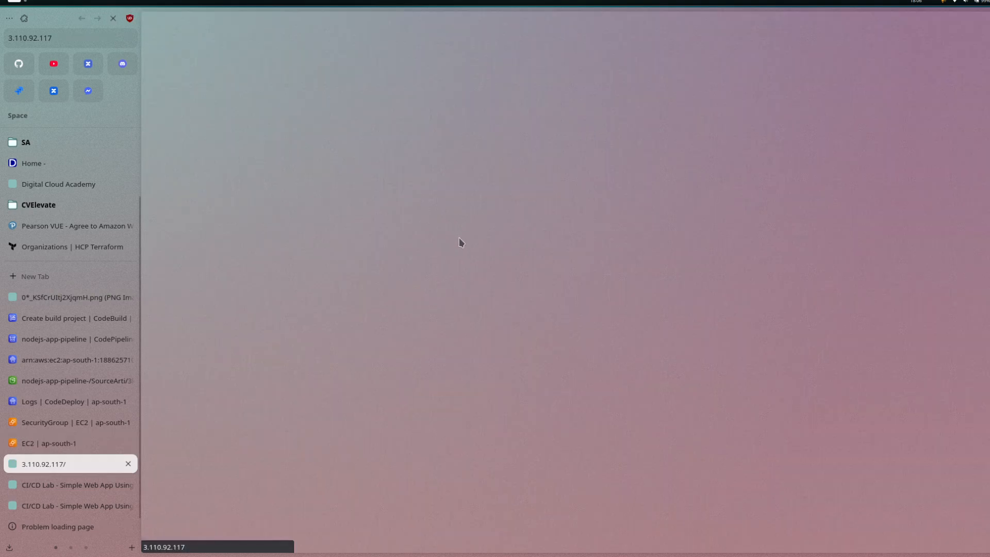
key("ctrl+l")
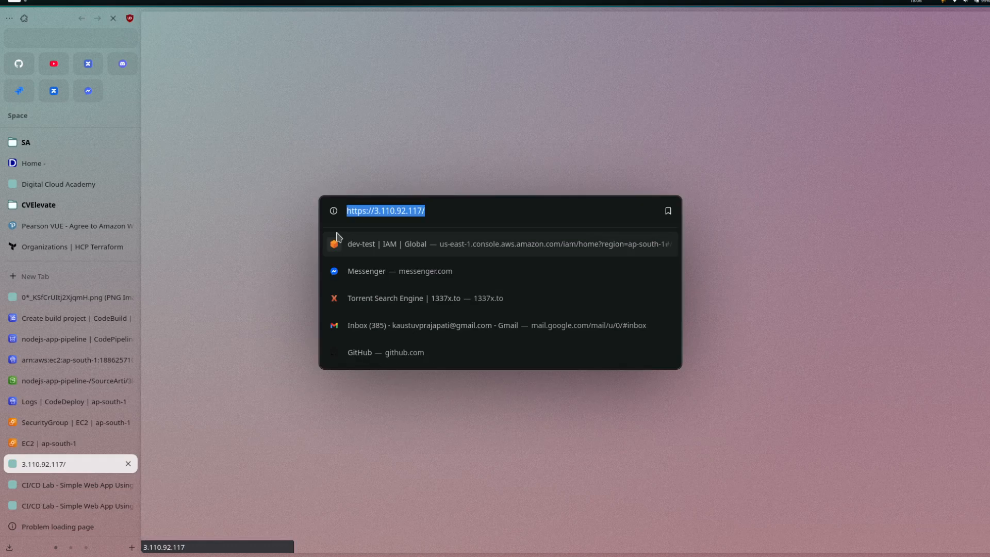
left_click(366, 210)
key("BackSpace")
left_click(393, 211)
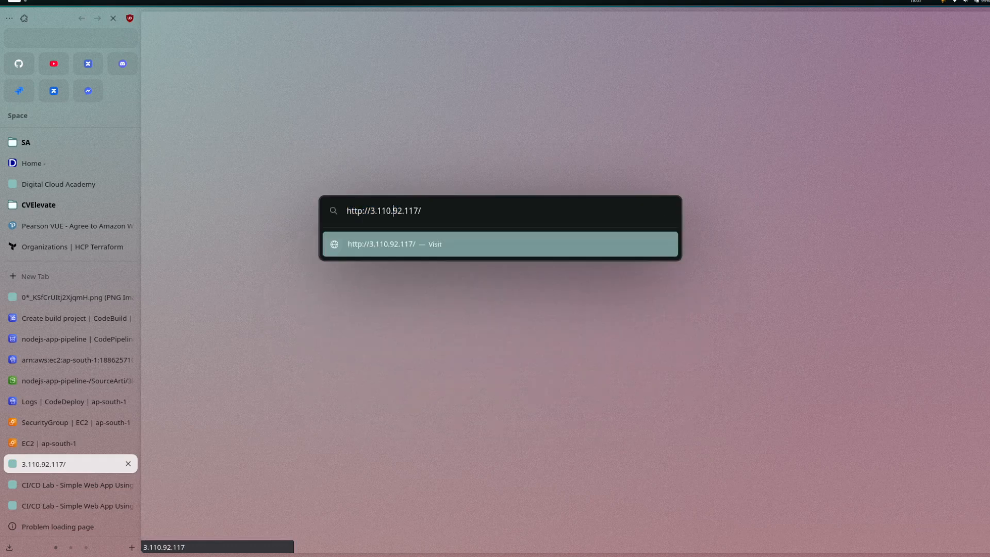
type(":")
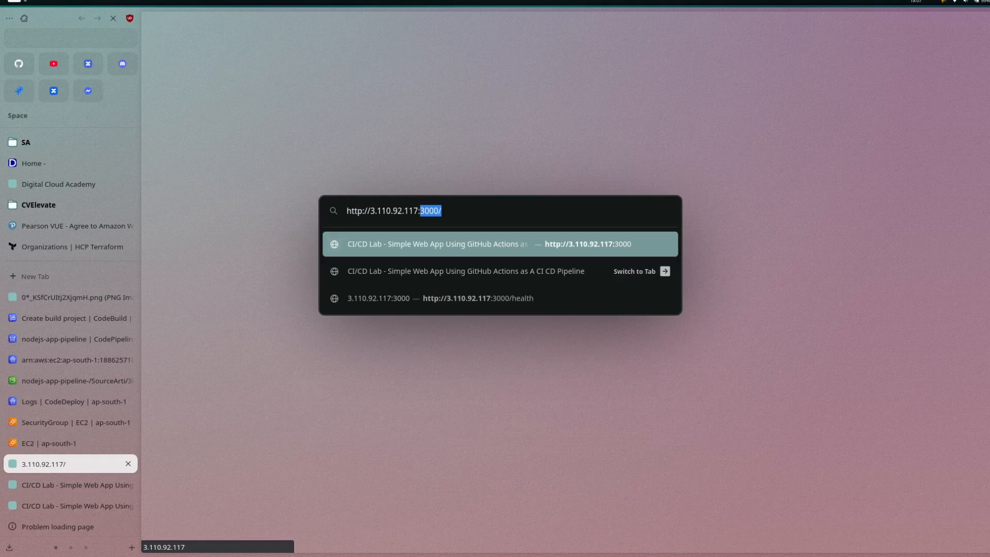
type("3000")
key("Return")
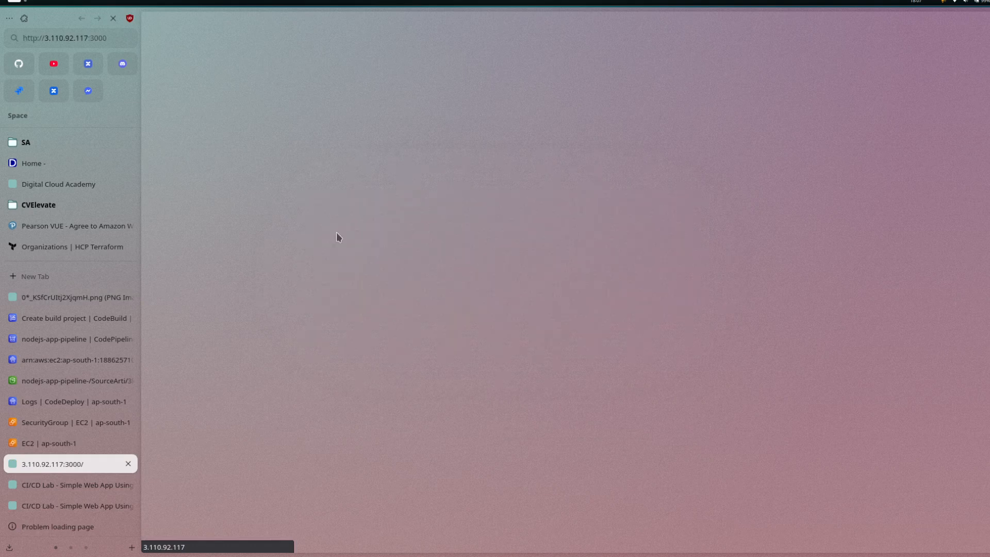
Run the Health Check and App Info endpoints, clear the output, then return to VS Code.
left_click_drag(421, 90, 639, 459)
left_click(342, 277)
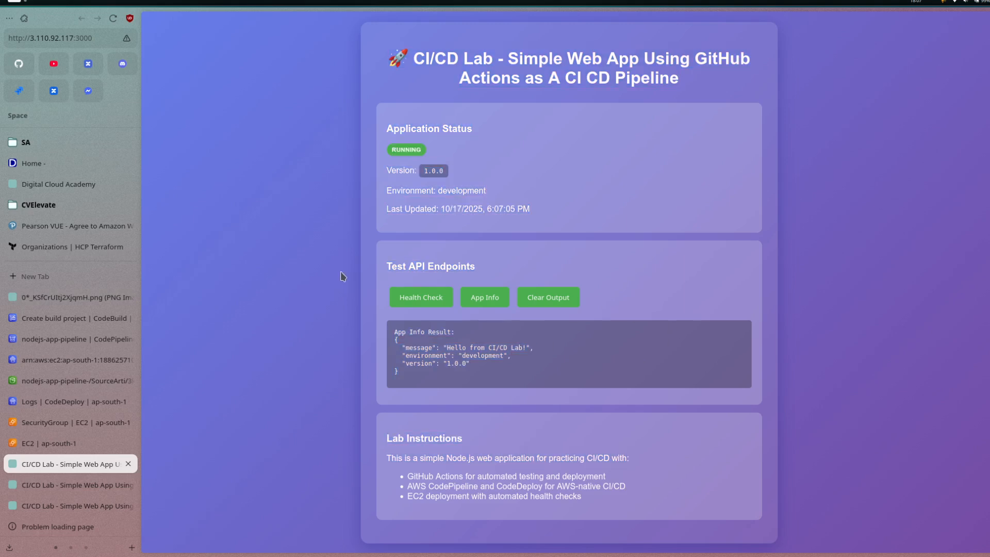
left_click_drag(438, 359, 448, 376)
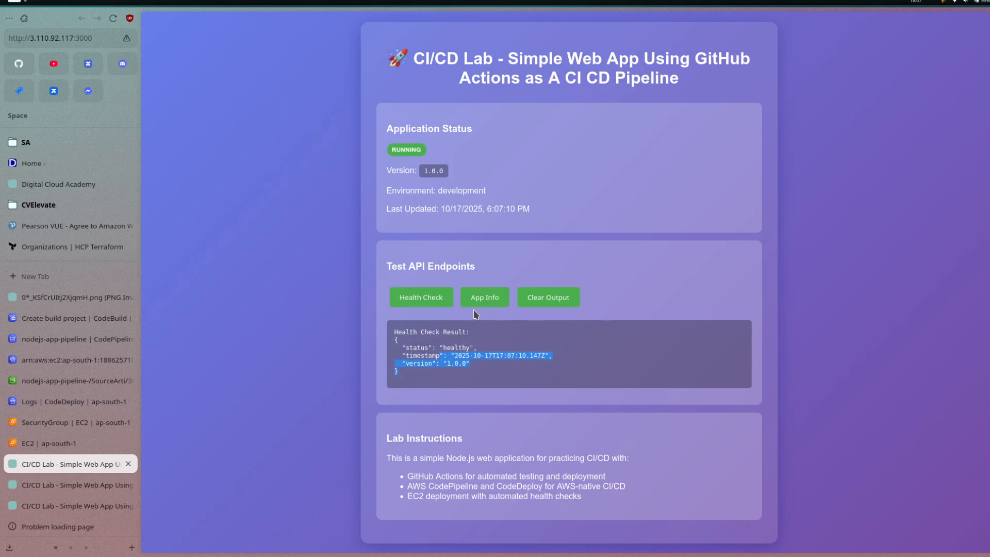
left_click(480, 301)
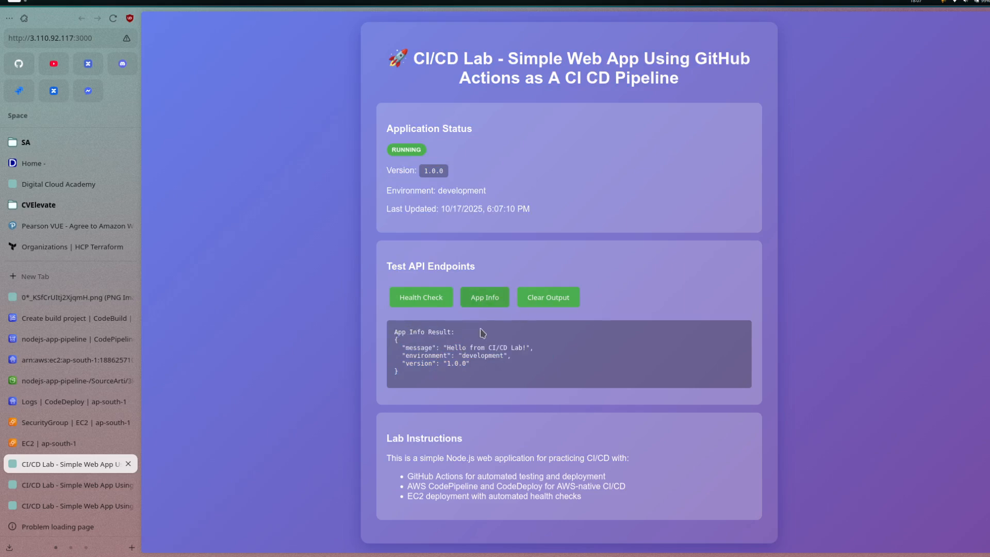
left_click(553, 297)
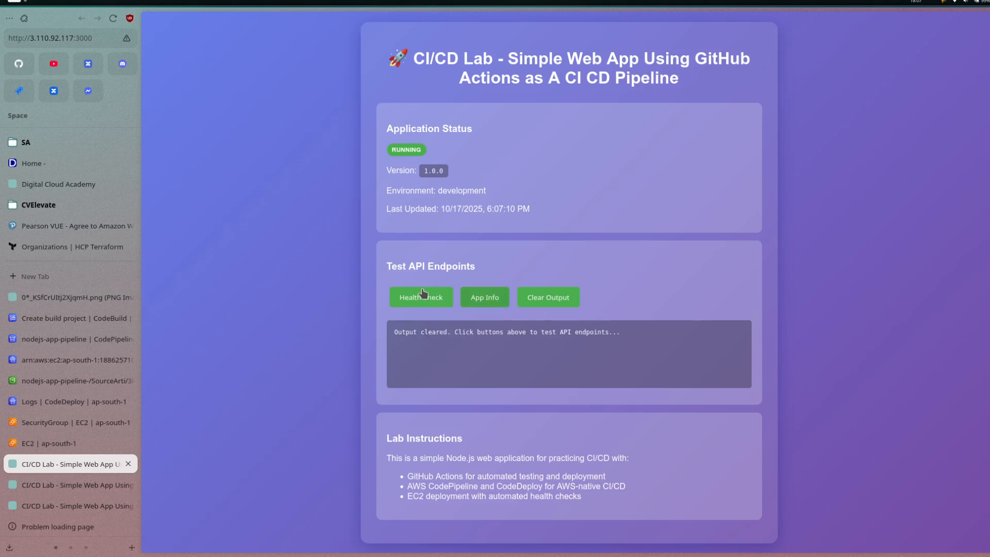
left_click(487, 298)
left_click(534, 304)
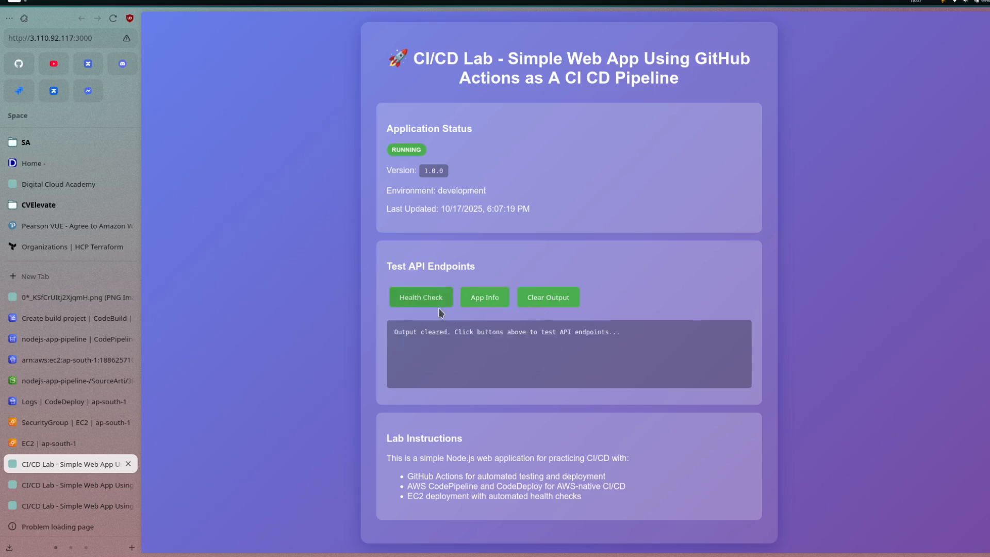
double_click(406, 332)
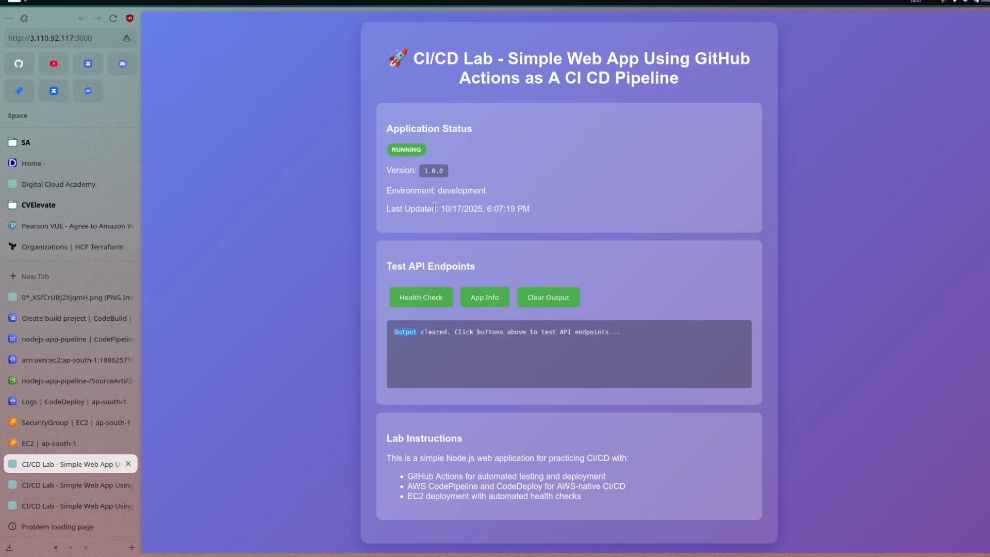
key("alt+Tab")
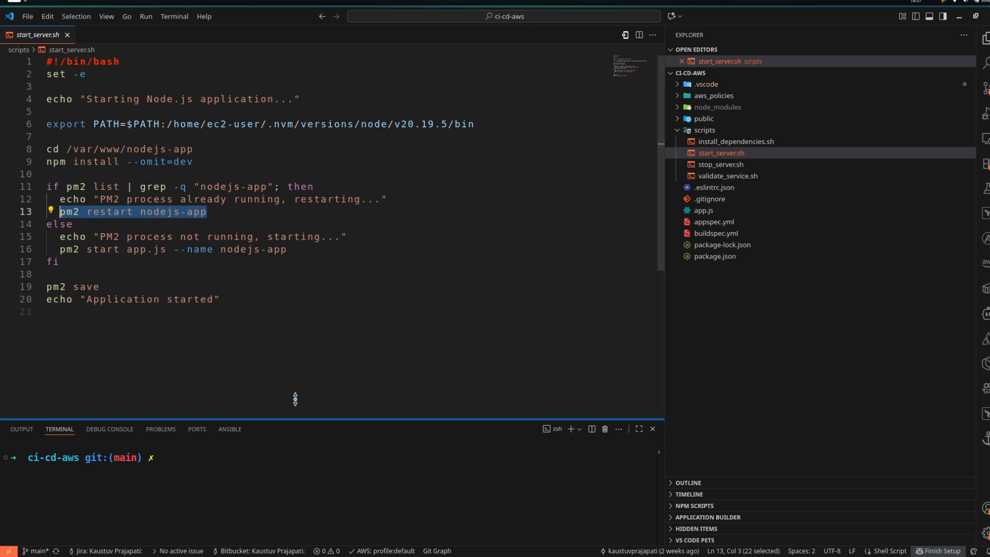
Enlarge the terminal panel and collapse the scripts folder in the Explorer.
left_click_drag(288, 419, 288, 283)
left_click(335, 226)
left_click(252, 335)
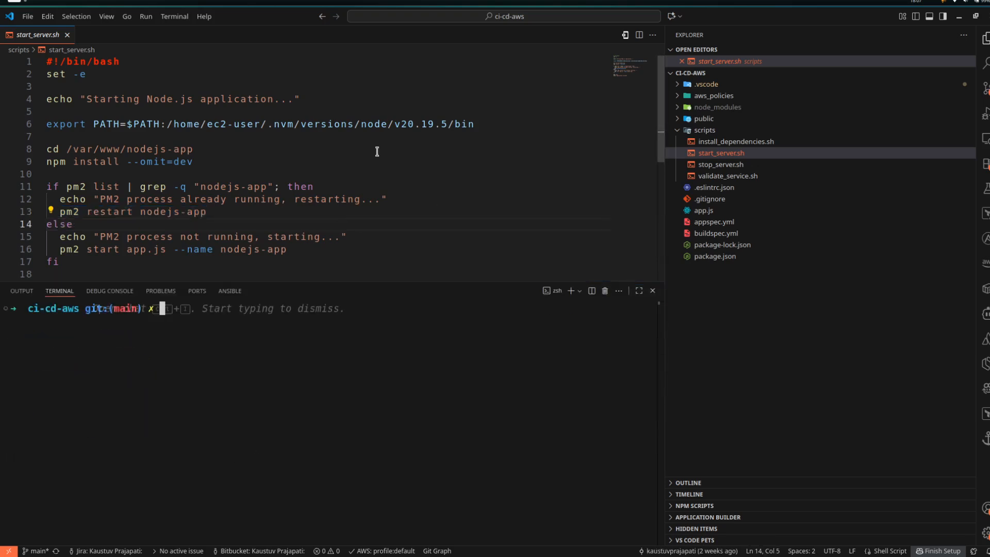
left_click(704, 130)
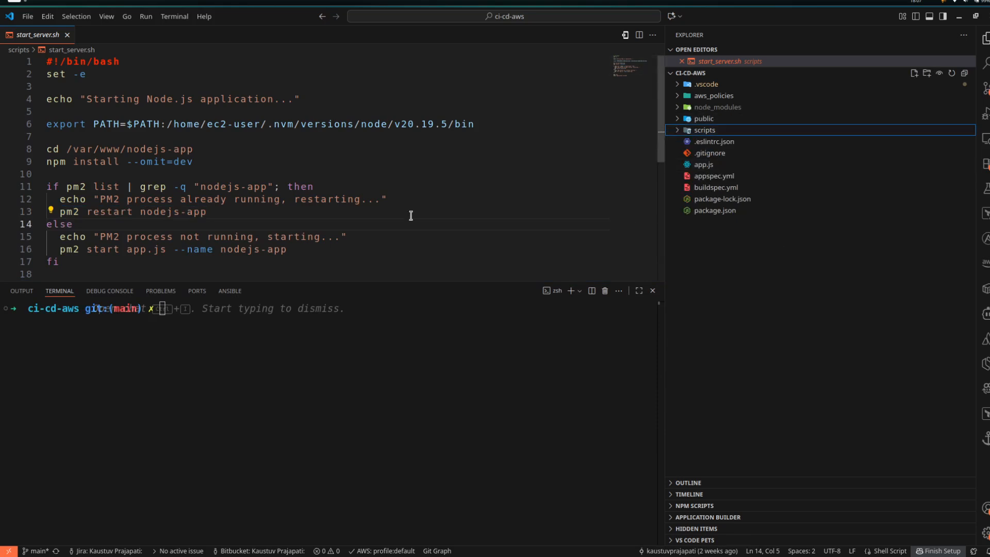
Copy the web app's page heading text from the browser.
key("alt+Tab")
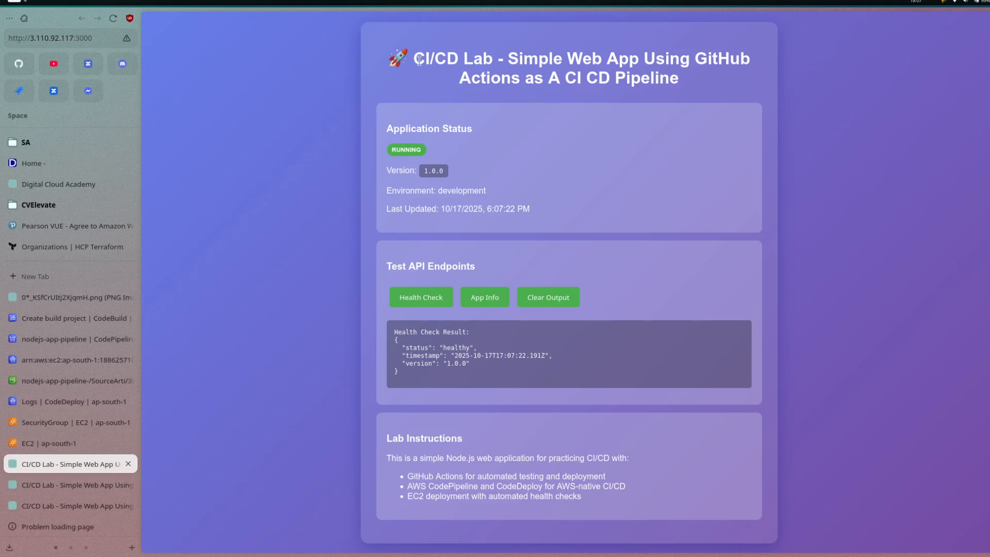
left_click_drag(419, 60, 660, 80)
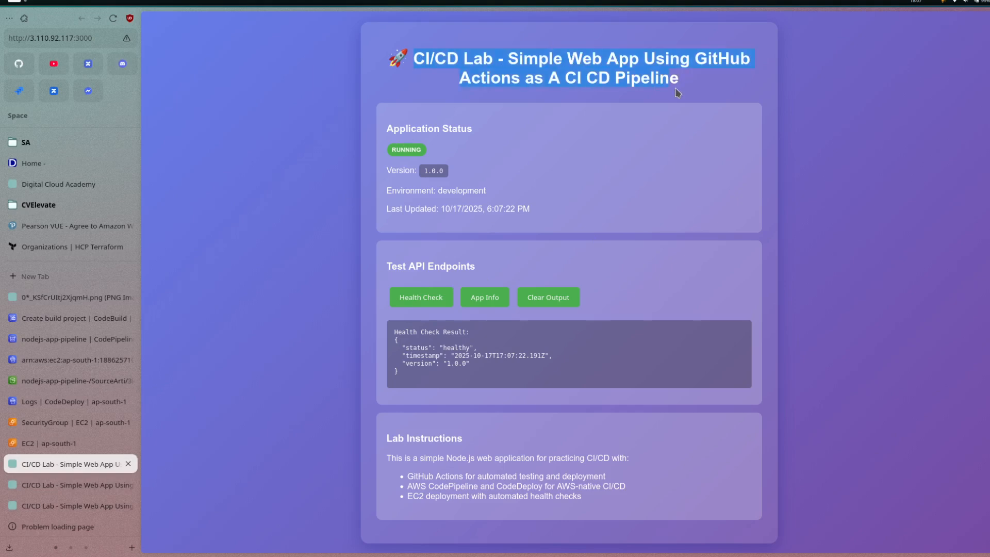
key("ctrl+c")
key("alt+Tab")
left_click(458, 187)
Search the whole project for the copied heading and open its h1 match in index.html.
key("ctrl+f")
key("ctrl+v")
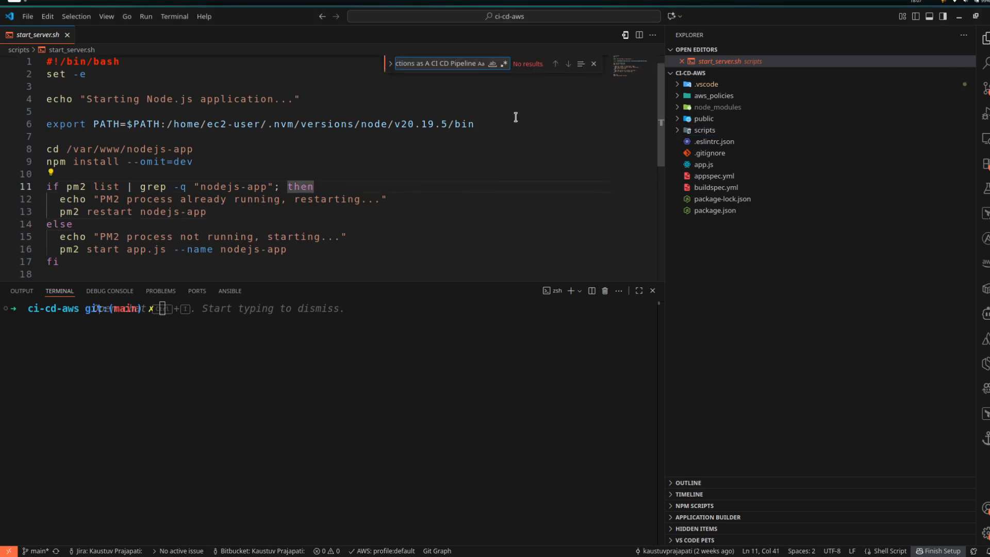
key("Escape")
key("ctrl+shift+f")
key("ctrl+v")
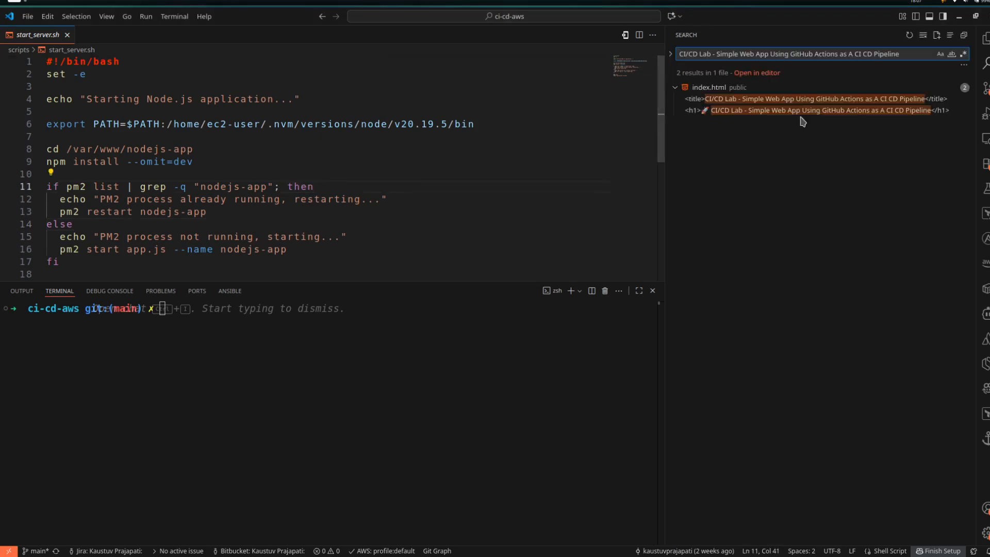
left_click(752, 110)
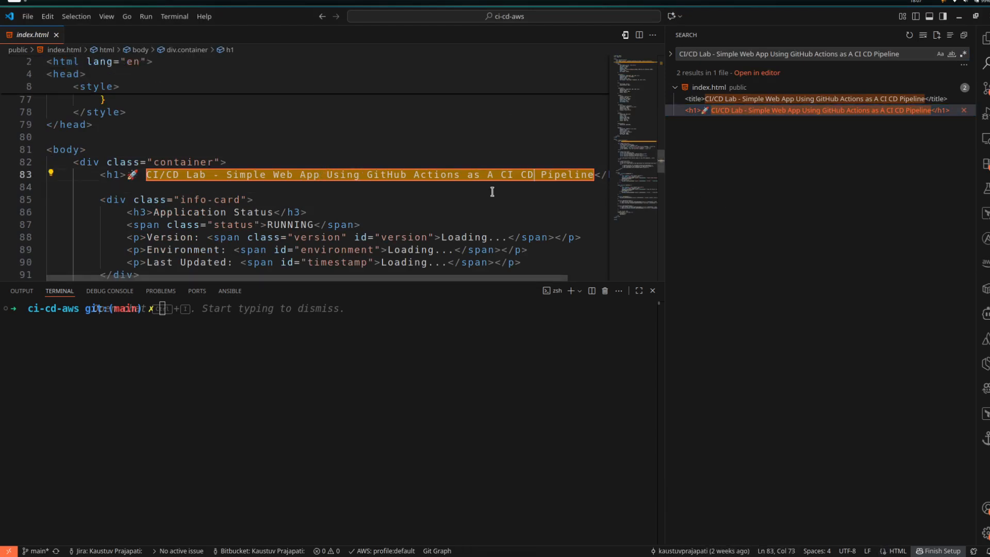
Append '. This is a Test Commit.' after 'Pipeline' in the heading and save index.html.
key("ctrl+Right")
type(". ")
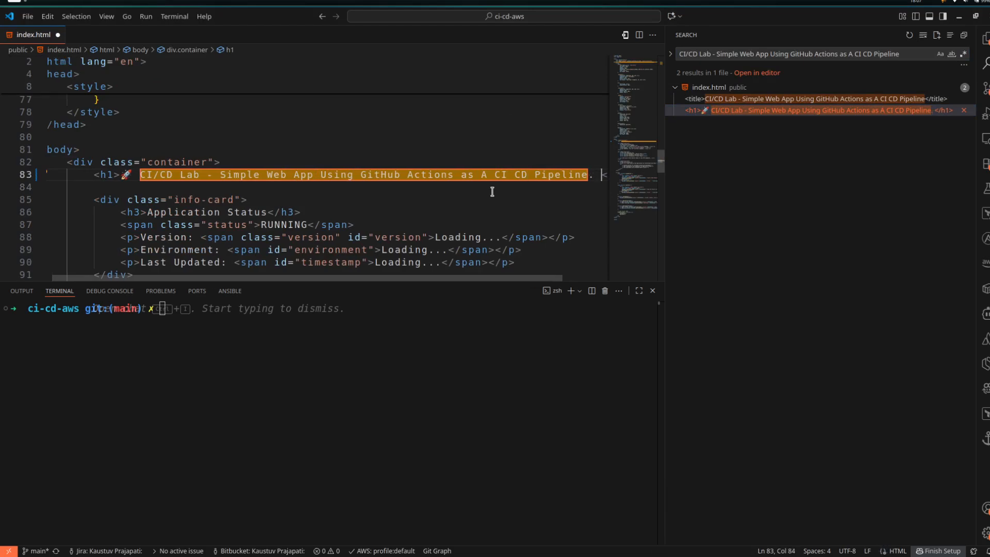
type("TT</h")
key("BackSpace")
type("T")
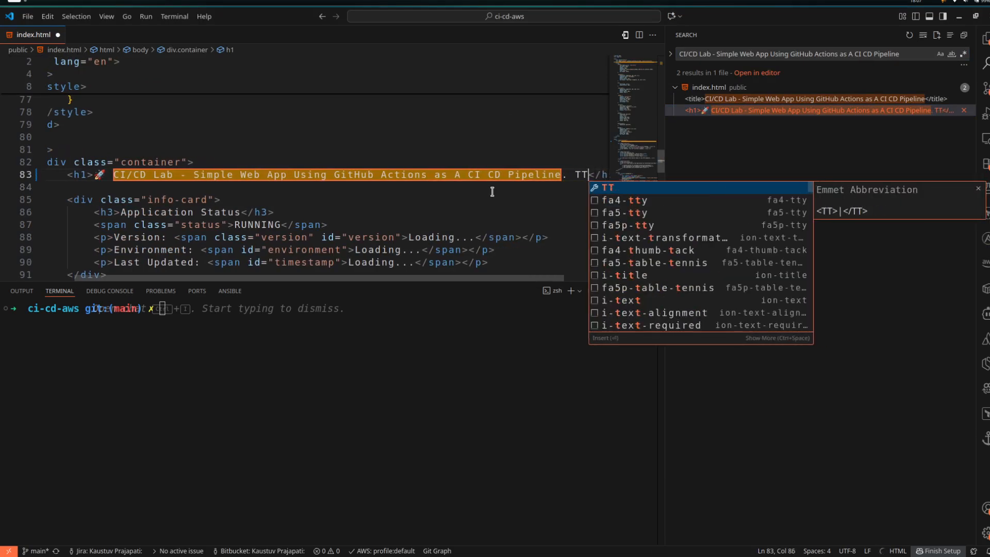
key("BackSpace")
type("his is a Te")
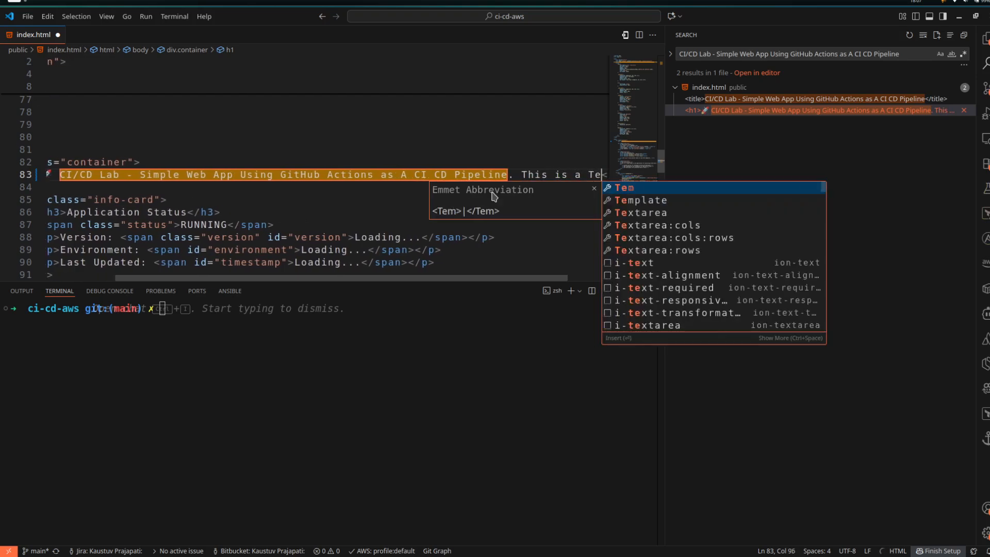
type("x")
key("BackSpace")
type("st To")
key("BackSpace")
key("BackSpace")
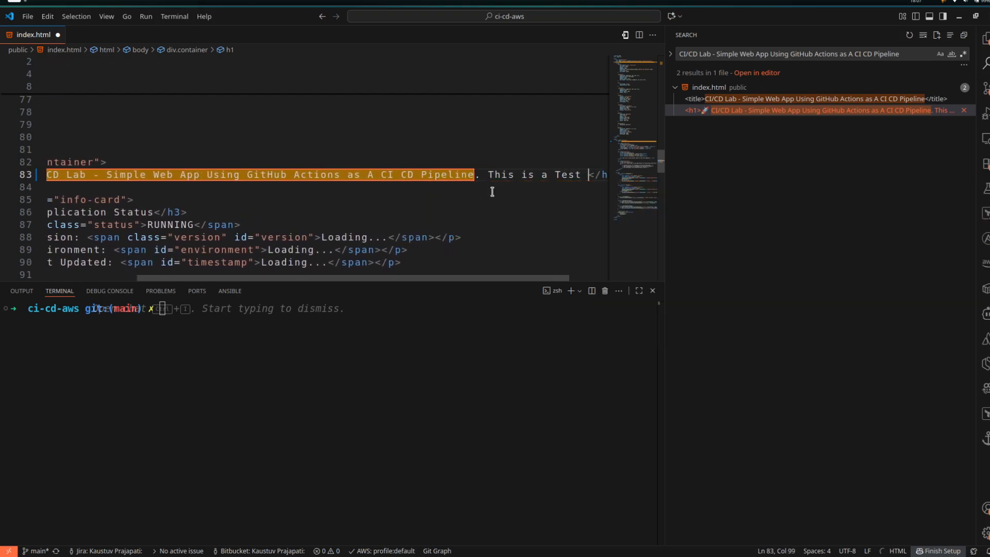
type("Commit.")
key("ctrl+s")
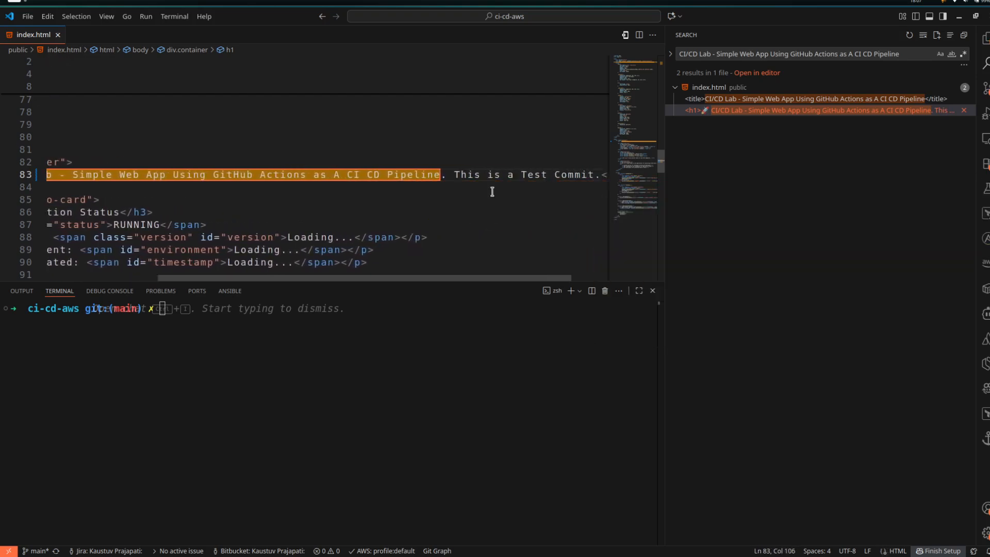
Stage the index.html change in Source Control and enter the commit message 'Test'.
left_click(985, 88)
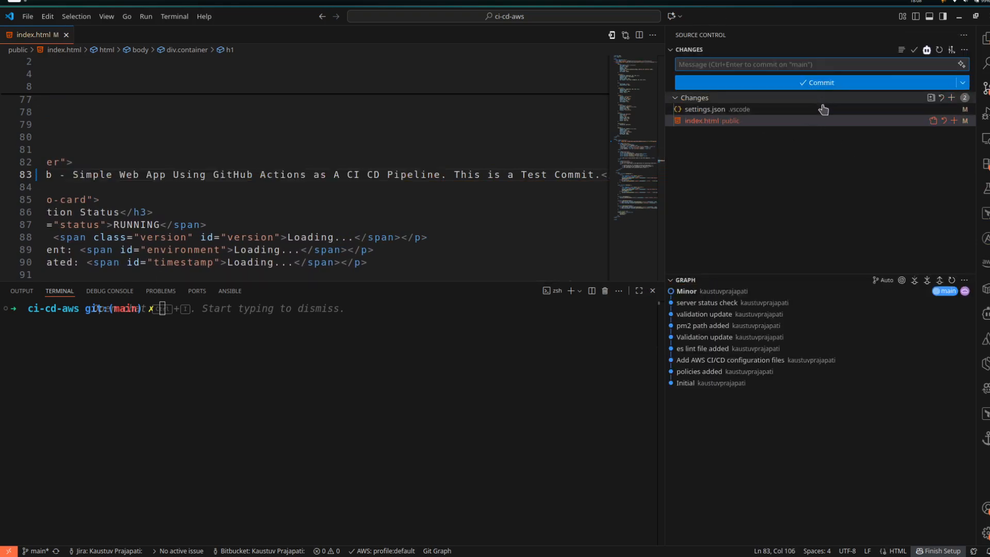
left_click(954, 121)
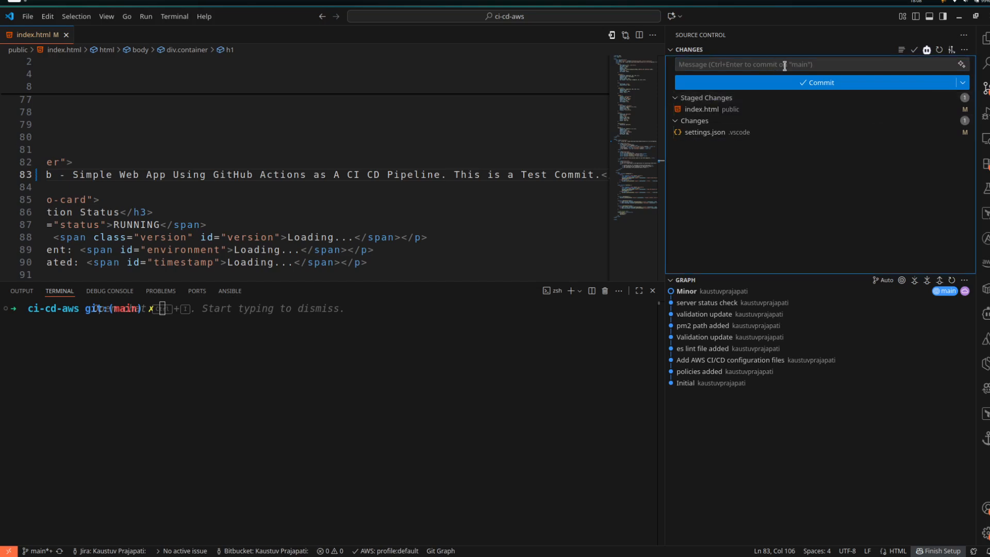
left_click(785, 65)
type("es")
key("BackSpace")
key("BackSpace")
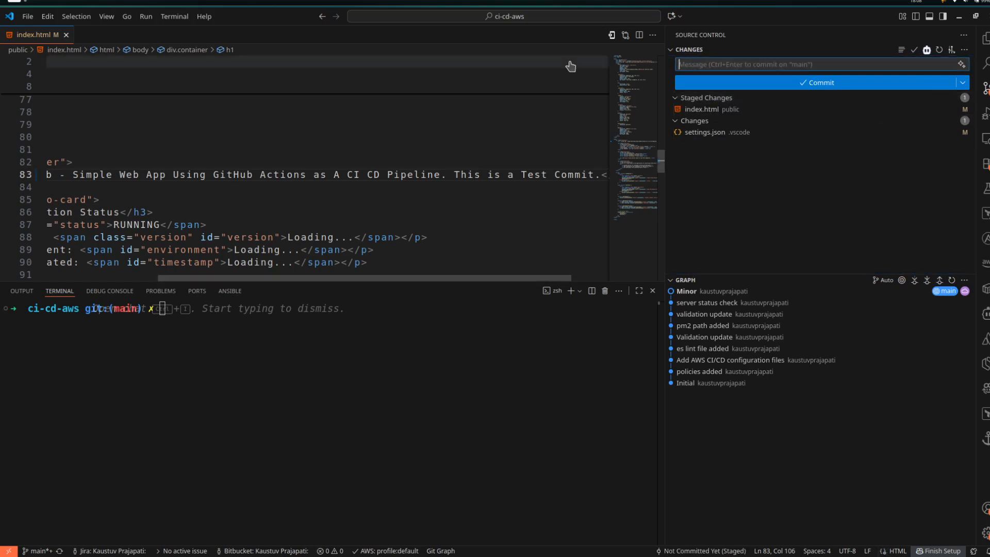
type("Test")
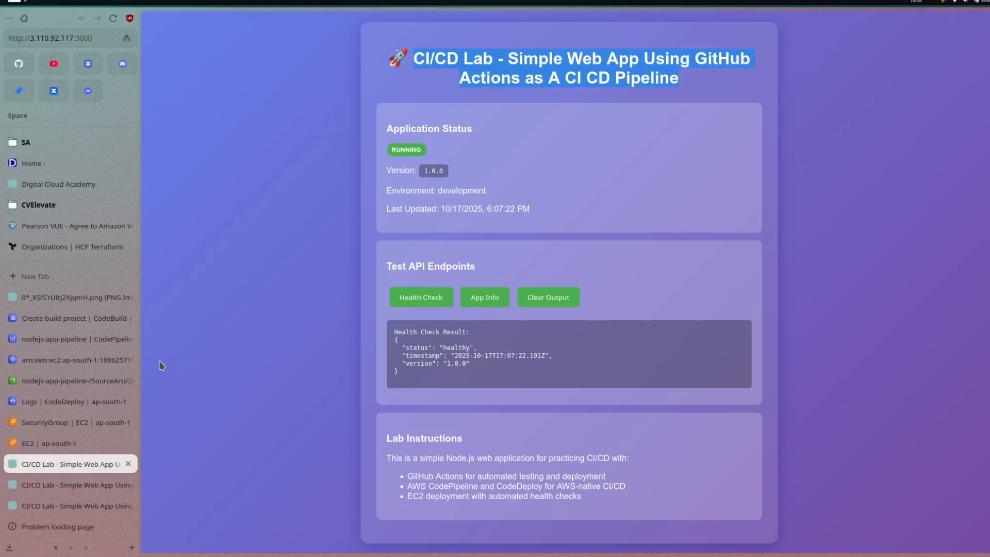
Open nodejs-app-pipeline from CodePipeline's Pipelines list and view its Executions history.
scroll(75, 520, "down", 1)
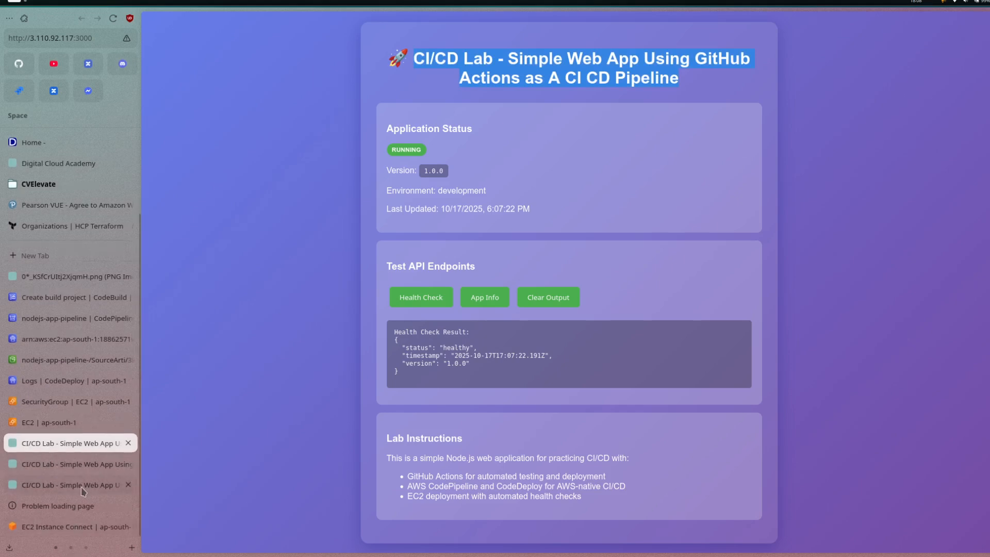
left_click(75, 381)
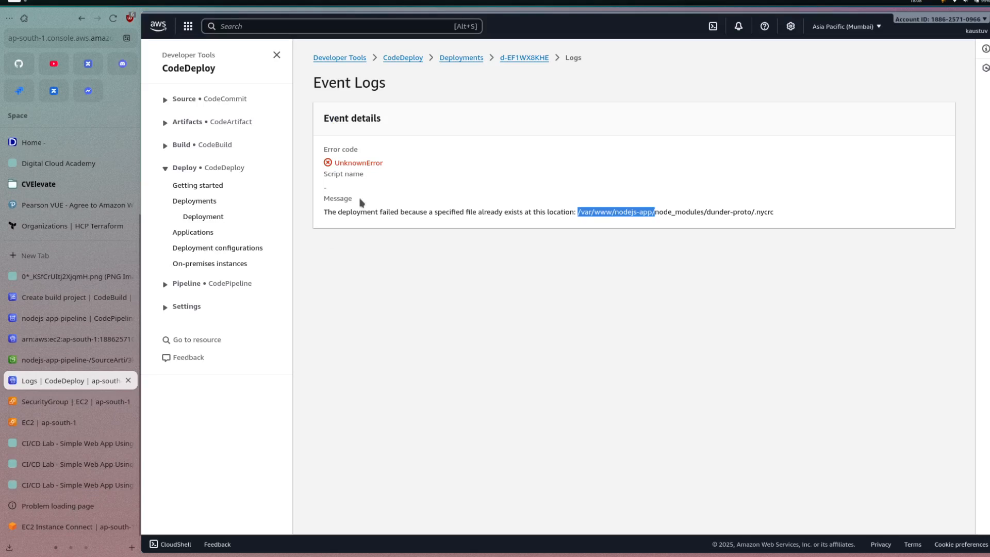
left_click(195, 284)
left_click_drag(170, 316, 190, 321)
left_click(188, 318)
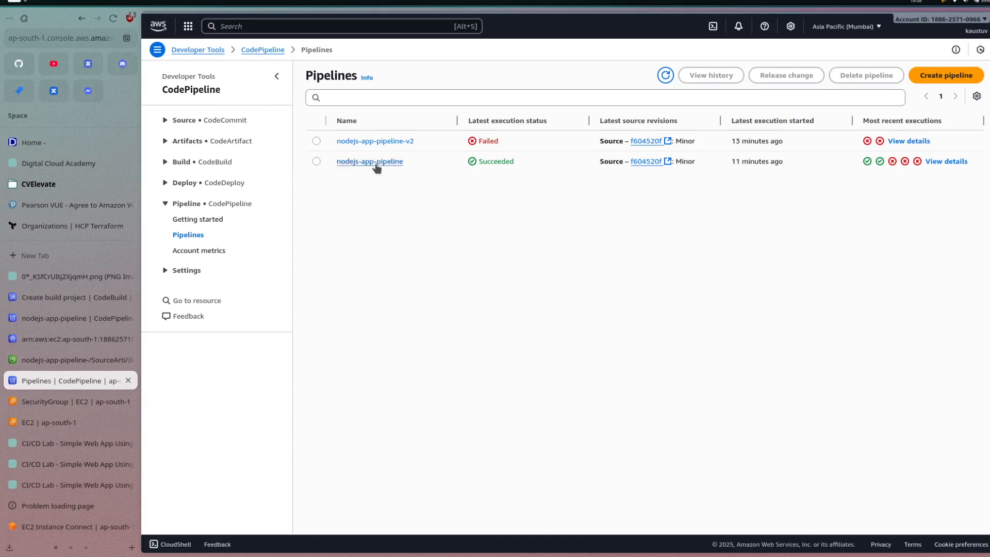
left_click(376, 164)
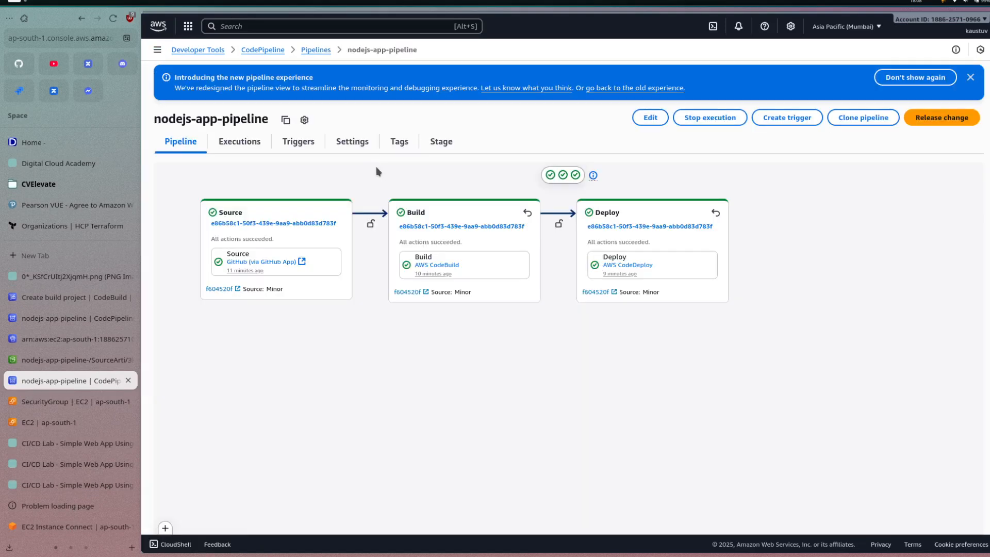
left_click(244, 144)
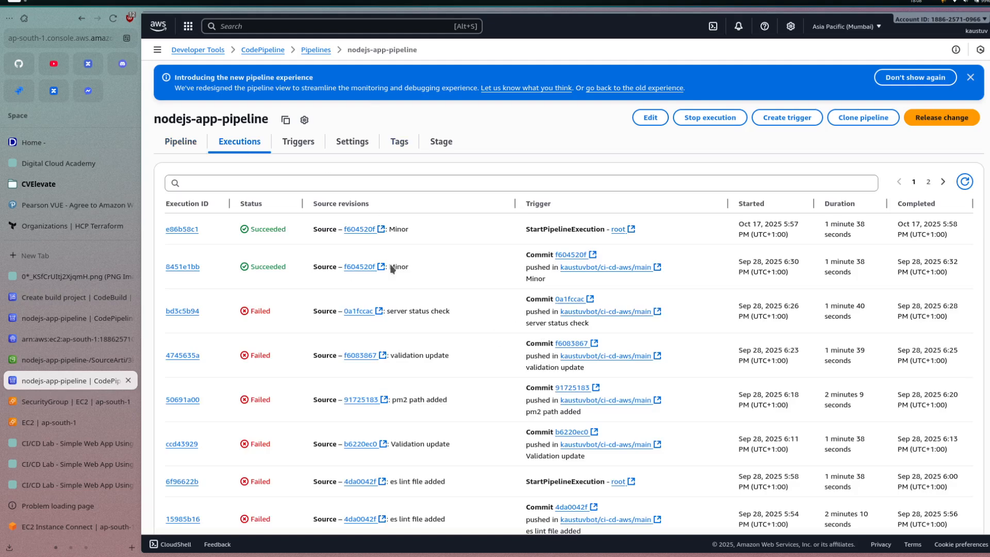
key("alt+Tab")
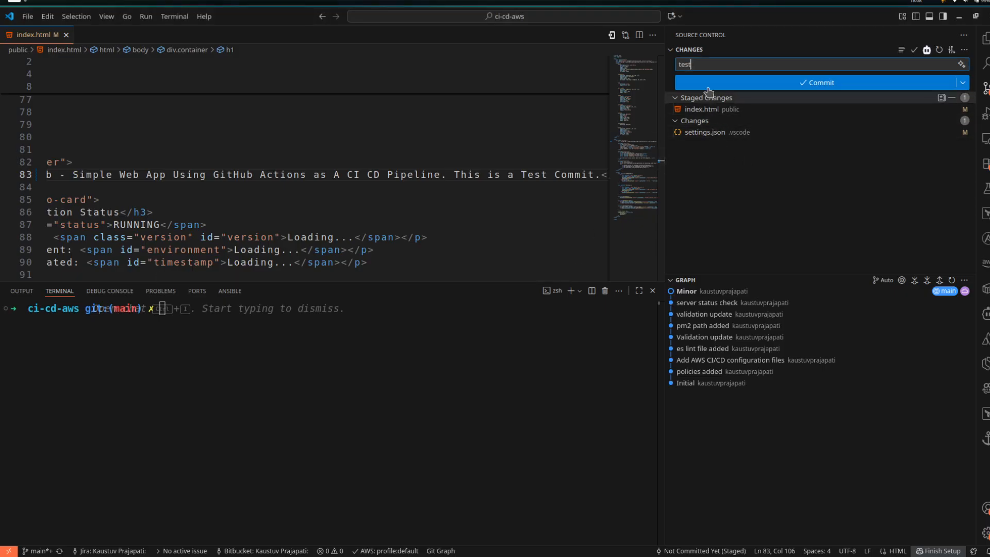
Commit the staged heading change as 'test', check git status, and git push to origin main.
left_click(709, 86)
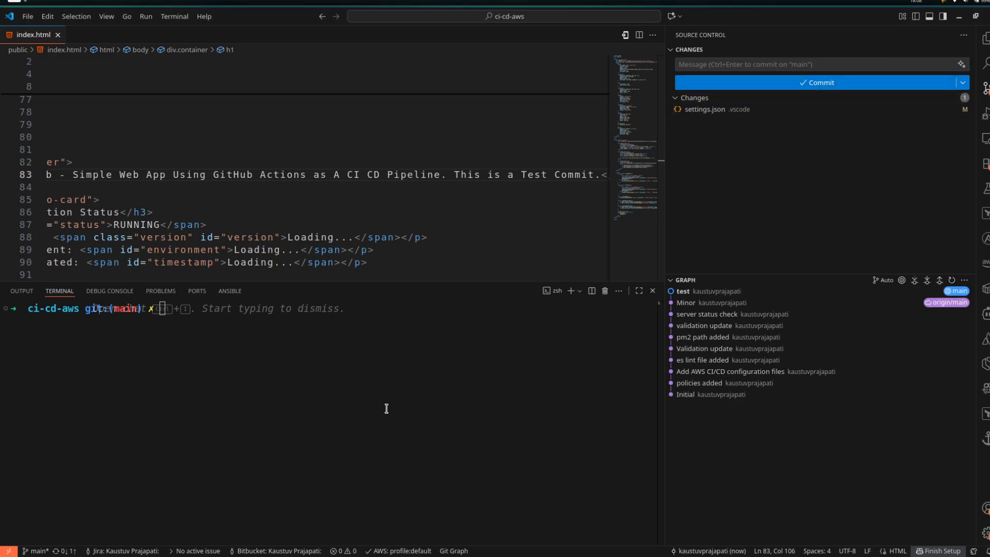
type("git status")
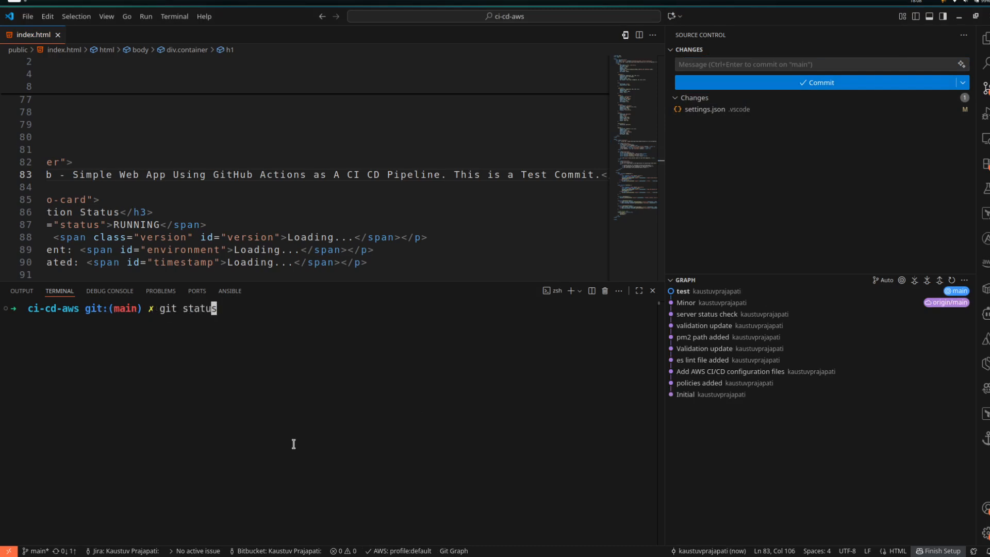
key("Return")
type("git push")
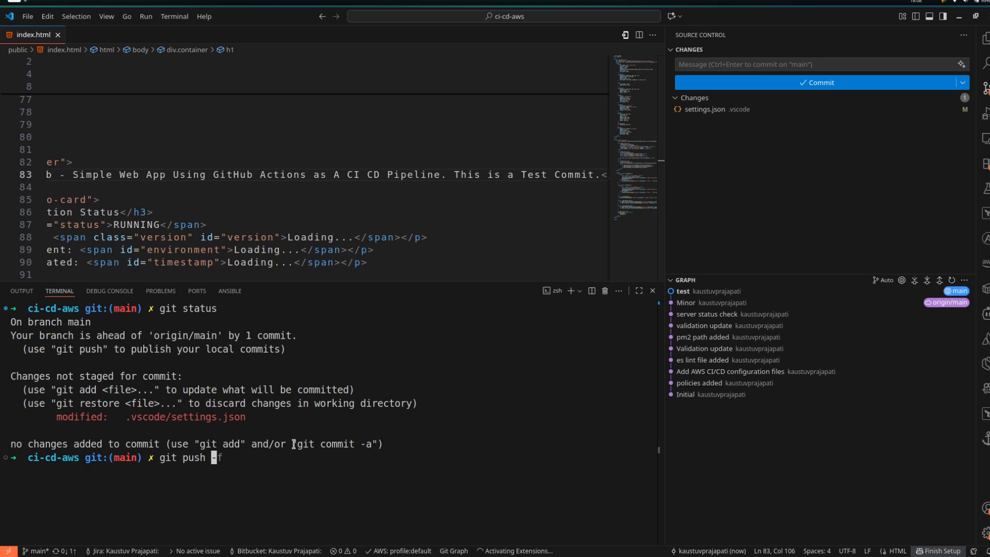
key("Return")
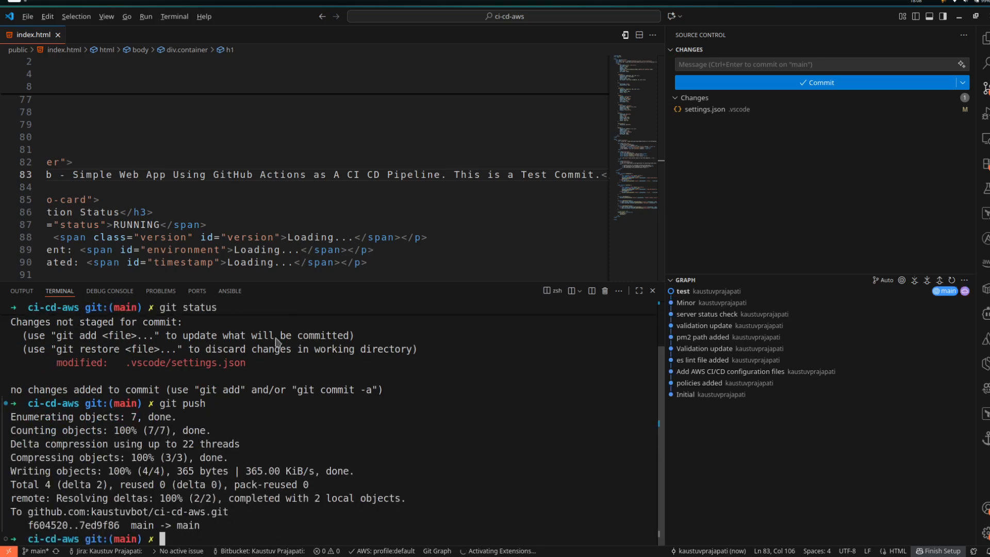
key("alt+Tab")
left_click(19, 63)
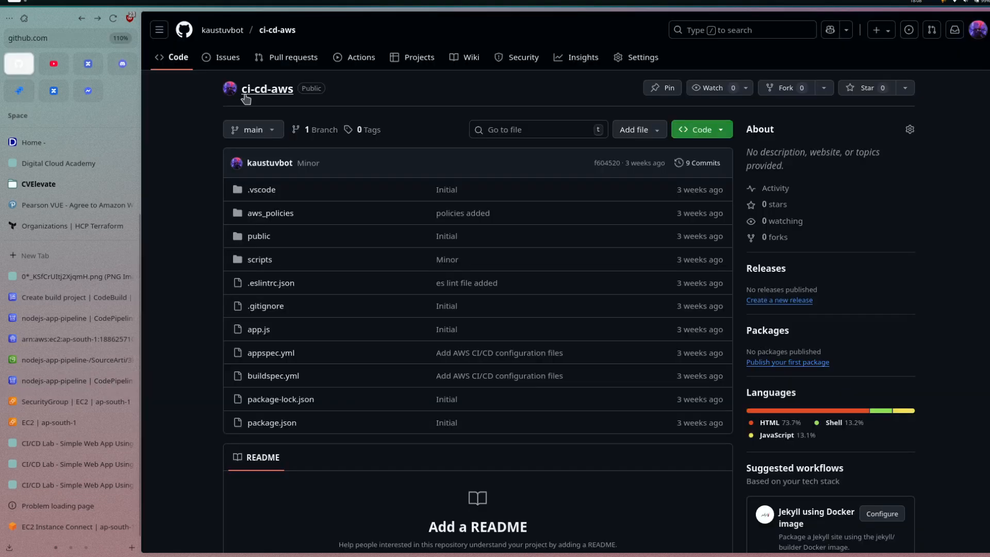
Reload the ci-cd-aws repository to verify 'test' is the latest commit, then go to the pipeline page.
key("ctrl+r")
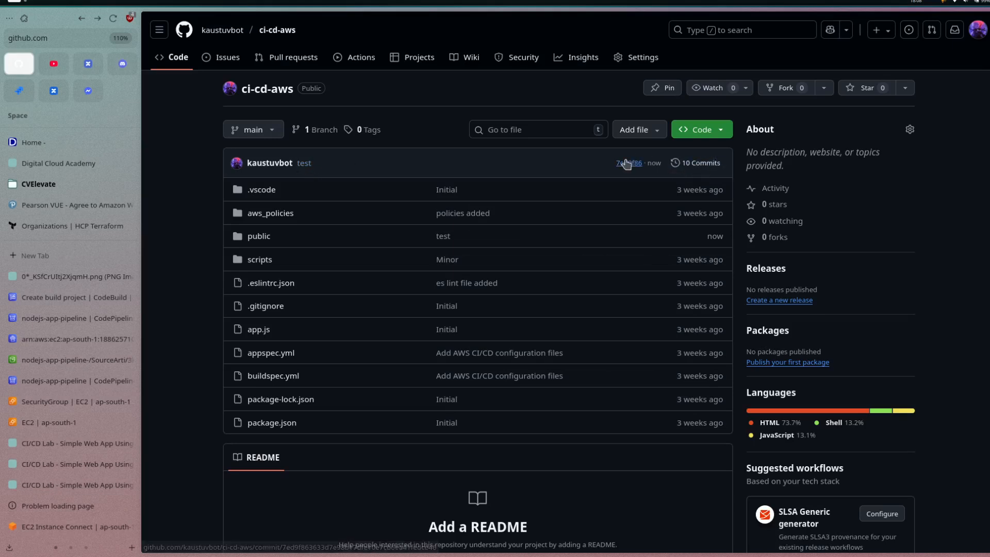
left_click_drag(613, 159, 714, 162)
left_click(710, 162)
key("alt+Tab")
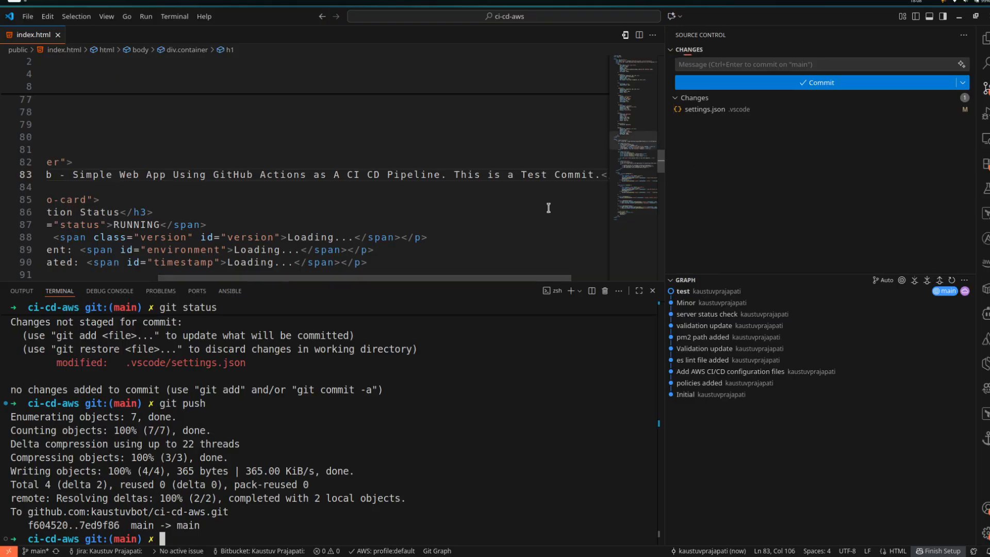
key("alt+Tab")
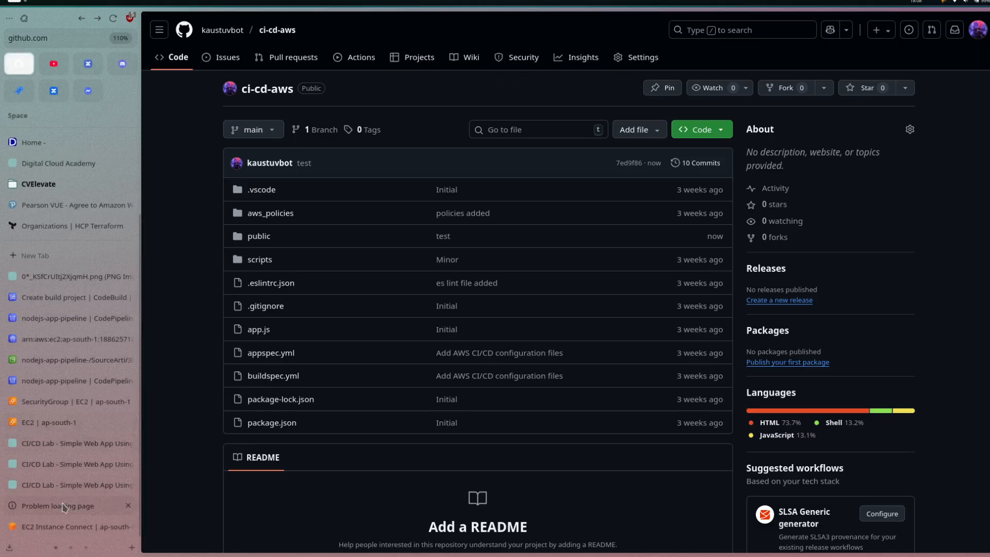
left_click(73, 487)
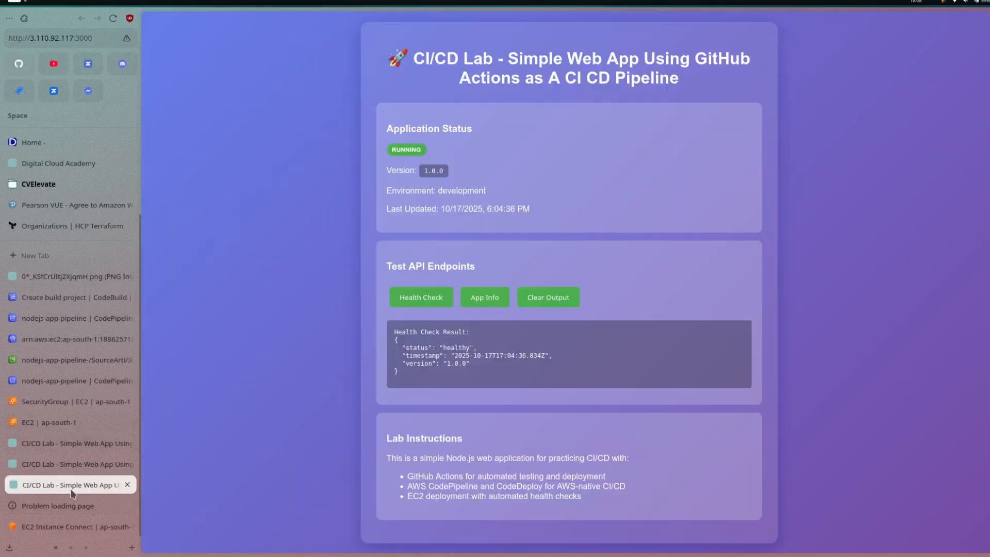
left_click(66, 380)
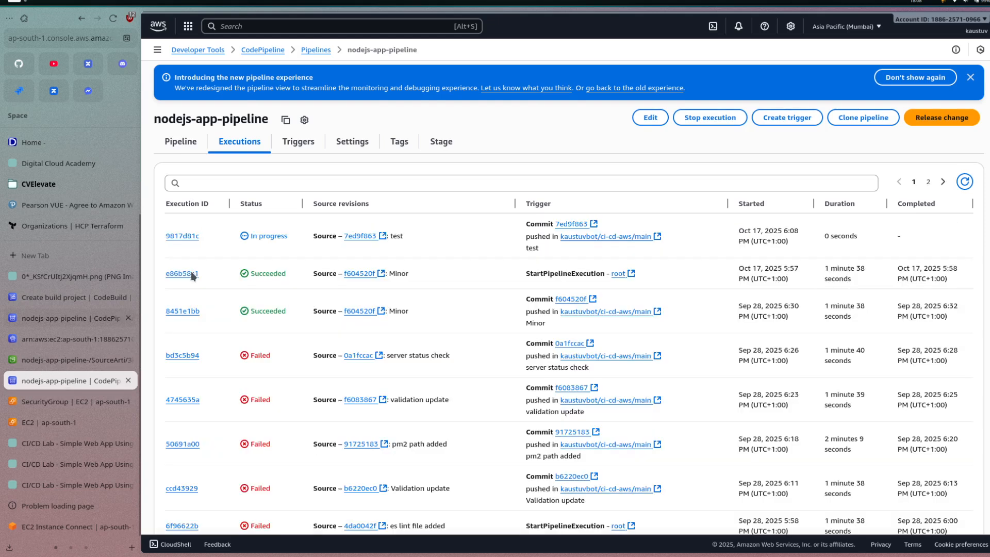
Open execution 9817d81c, refresh until Deploy runs, and follow it to CodeDeploy application CiCdTest.
left_click_drag(224, 237, 290, 235)
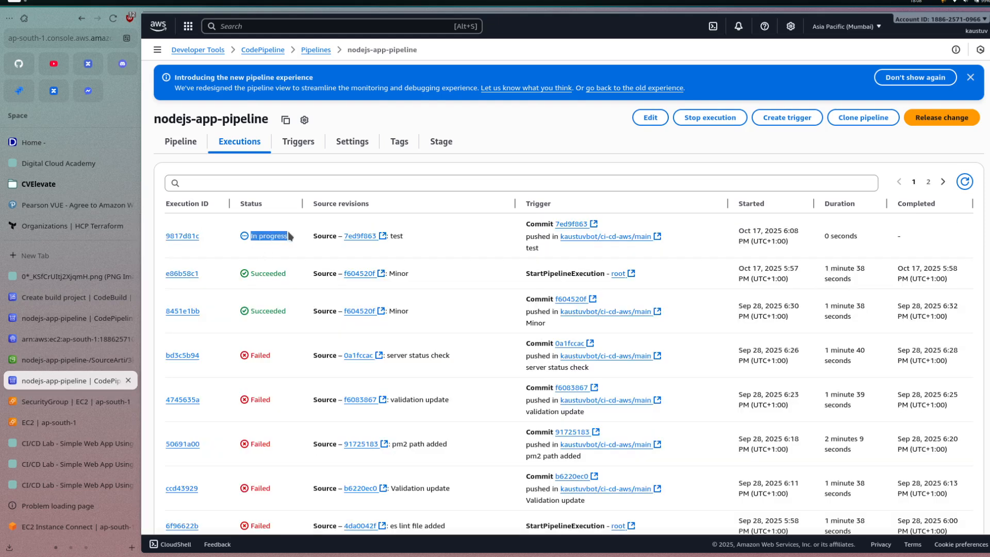
double_click(393, 236)
left_click(182, 236)
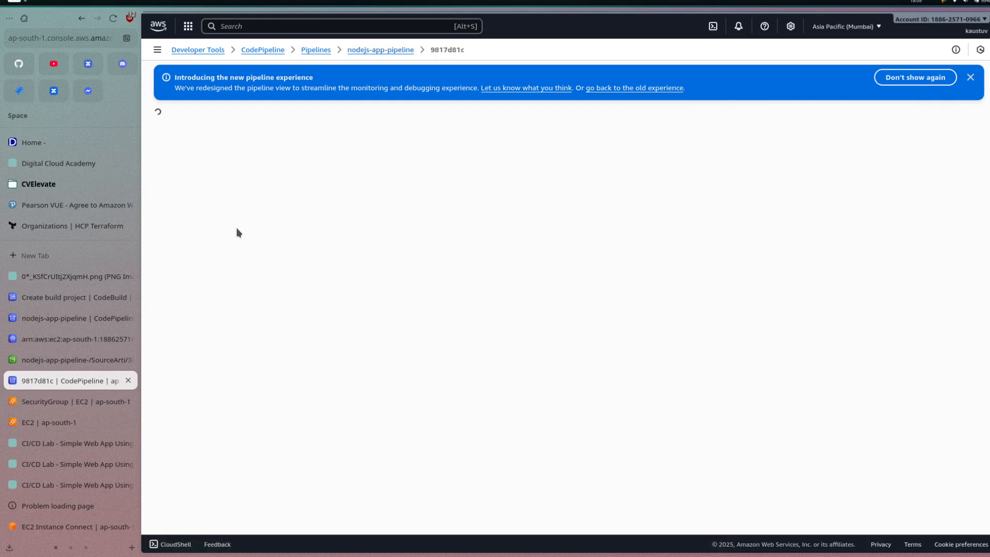
left_click(970, 78)
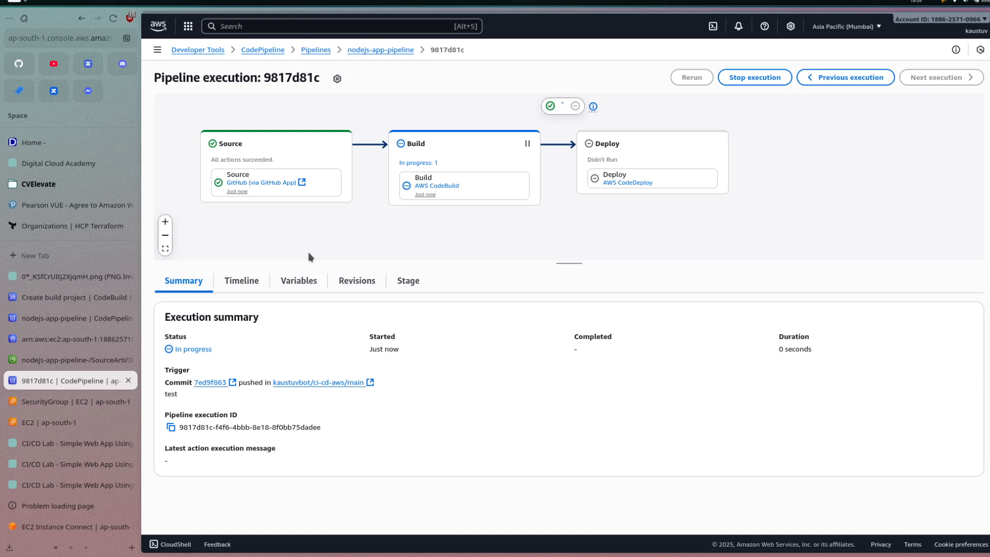
key("ctrl+r")
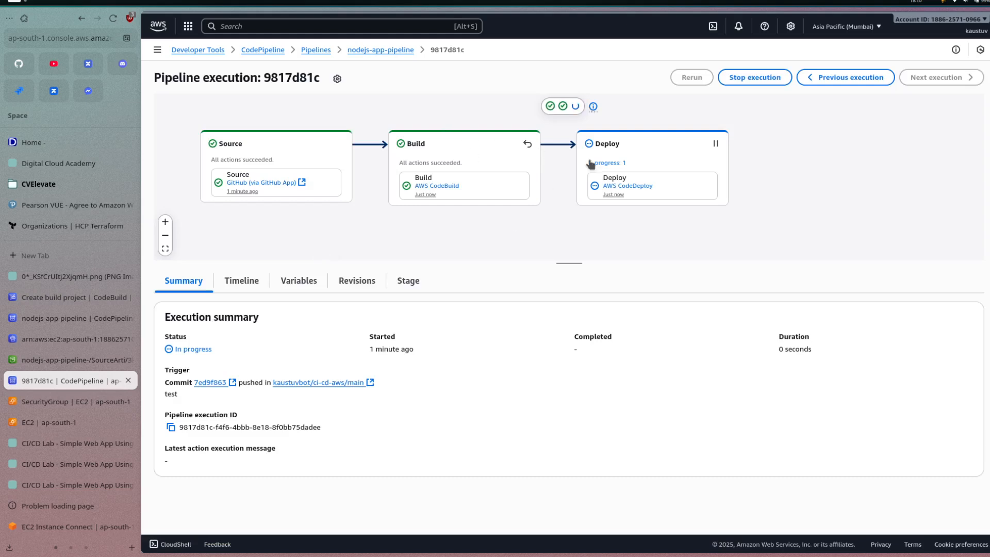
left_click(641, 188)
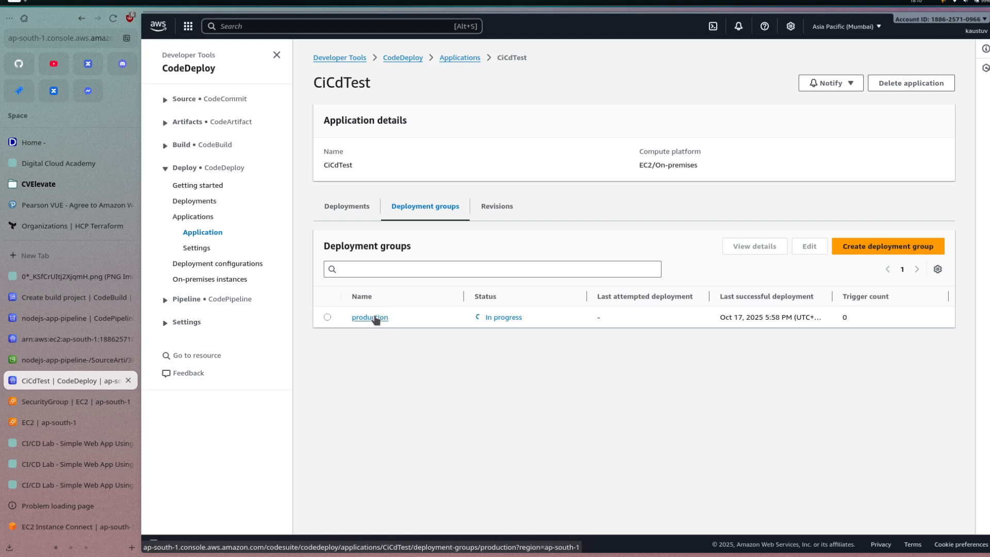
Open the production group's deployment d-8E6CYMLHE and check its completed lifecycle events.
left_click(370, 317)
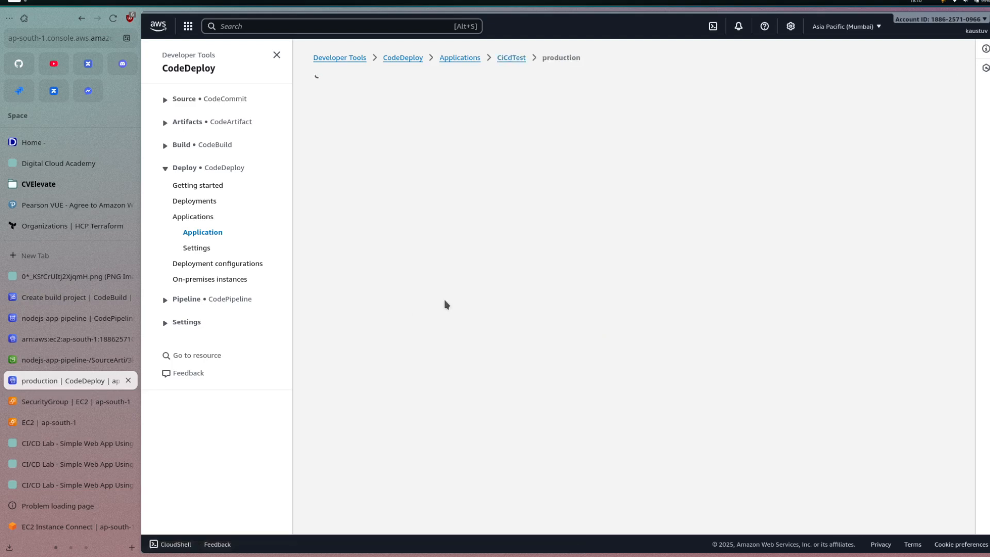
scroll(522, 342, "down", 10)
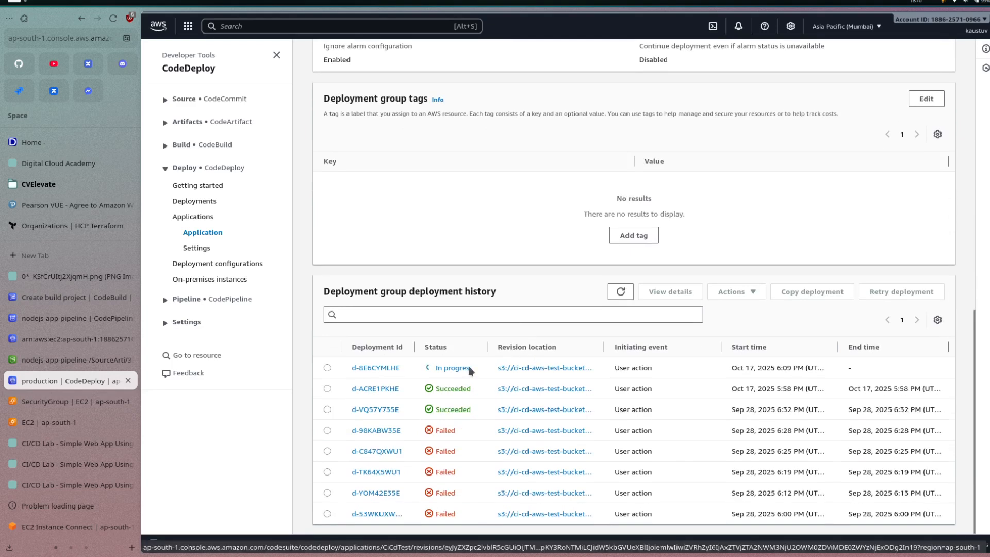
scroll(390, 372, "up", 10)
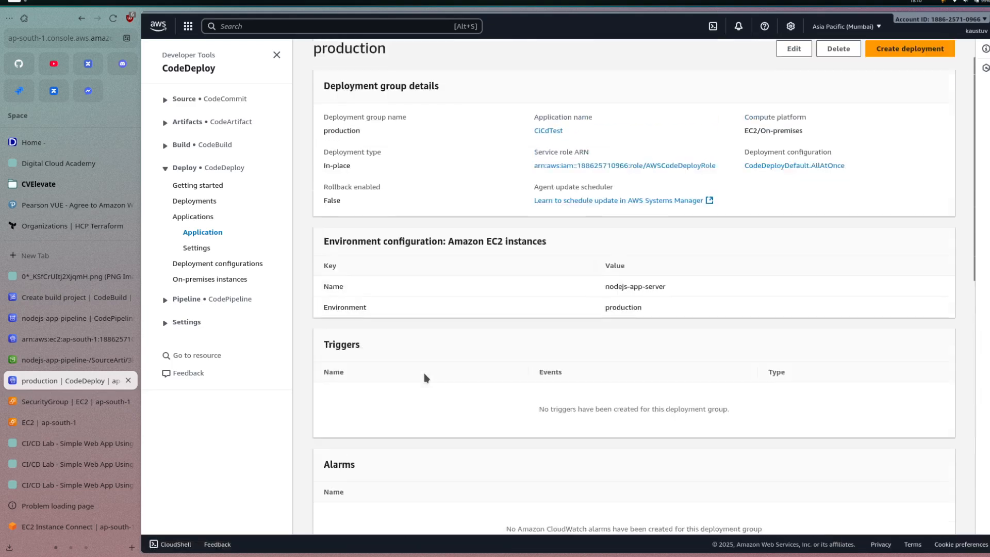
scroll(422, 375, "down", 10)
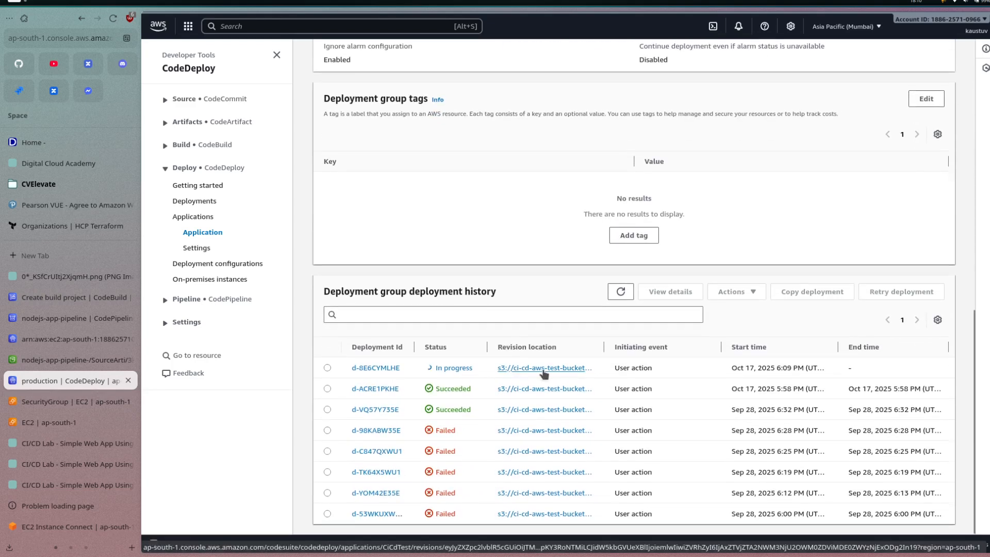
left_click(393, 368)
scroll(404, 353, "down", 1)
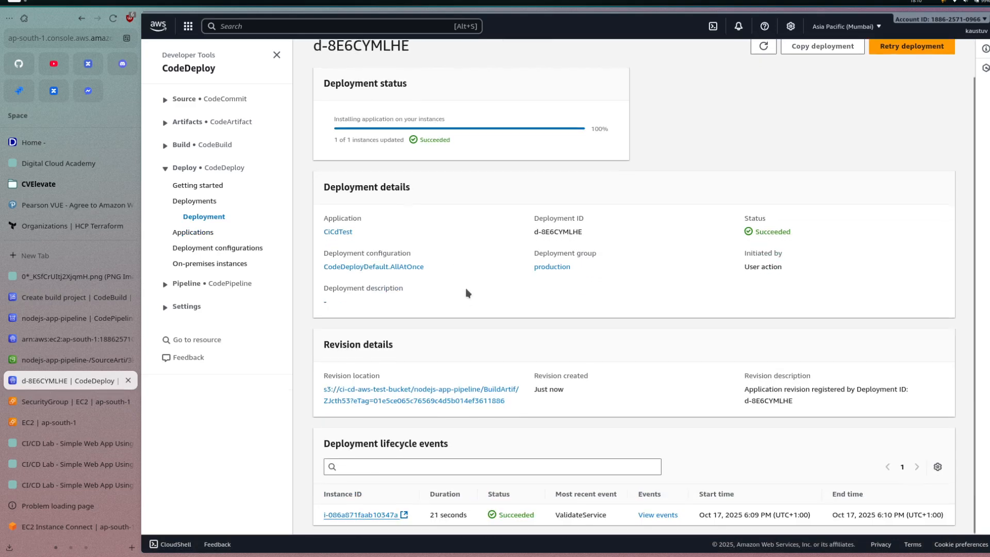
left_click(648, 514)
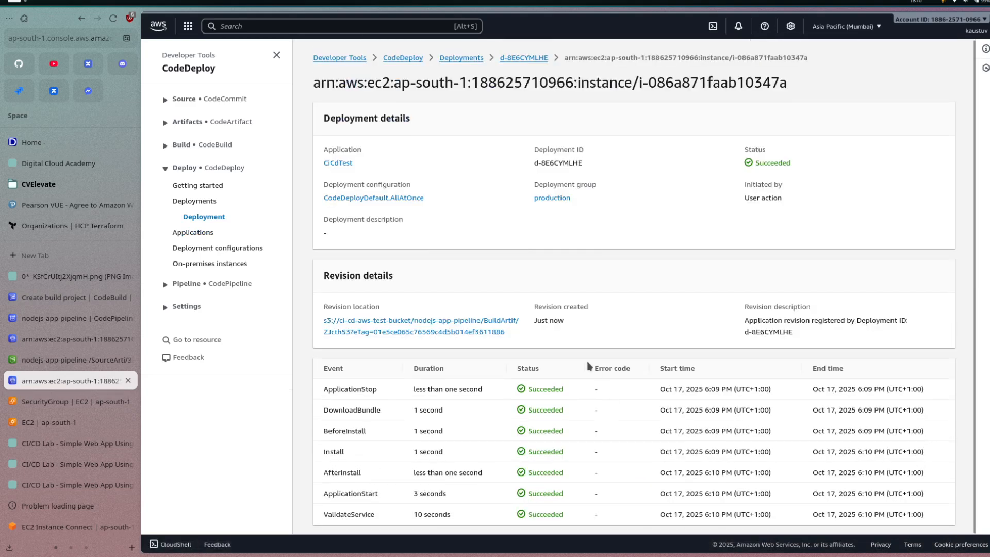
left_click_drag(361, 389, 469, 475)
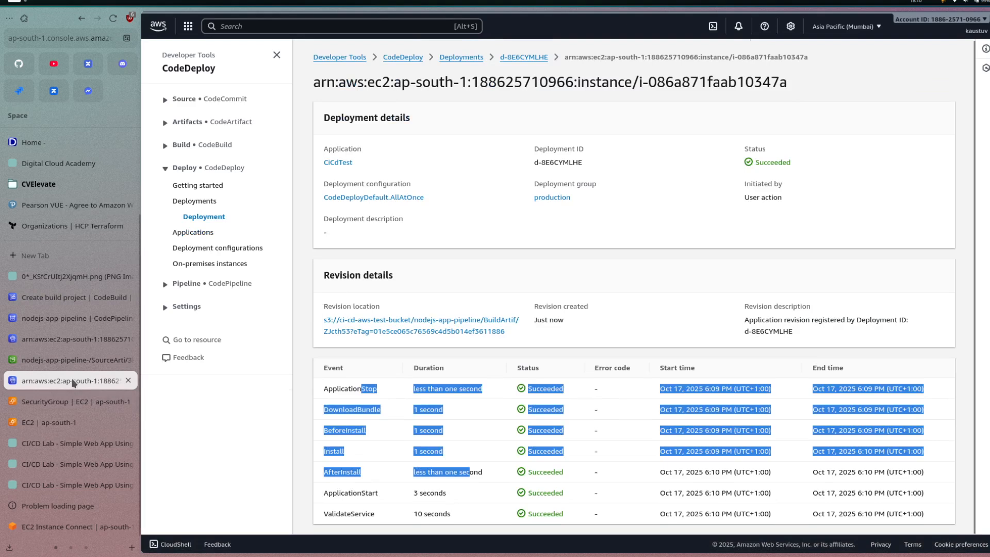
Return to nodejs-app-pipeline's Executions list, confirm 9817d81c Succeeded, then switch to the CI/CD Lab app.
left_click(80, 20)
left_click(80, 21)
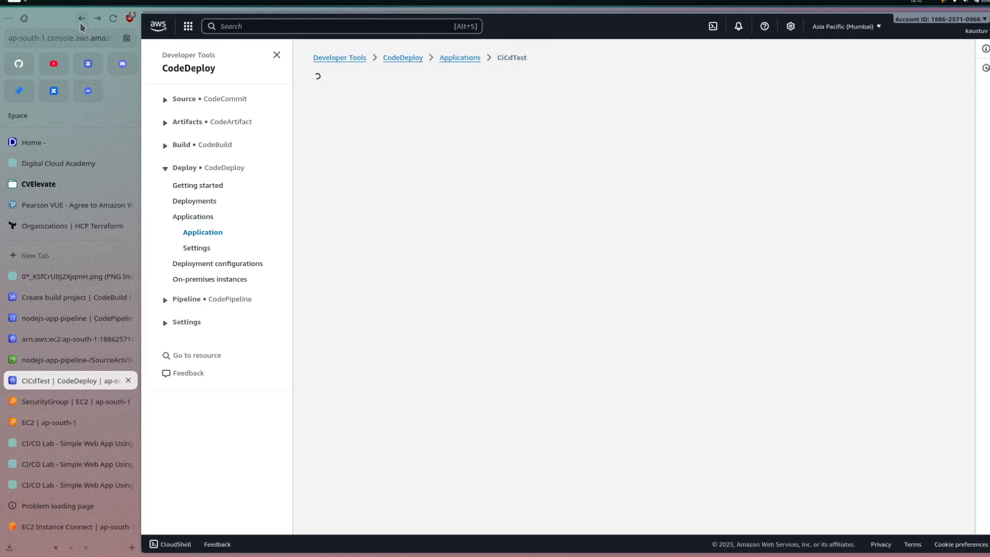
left_click(80, 20)
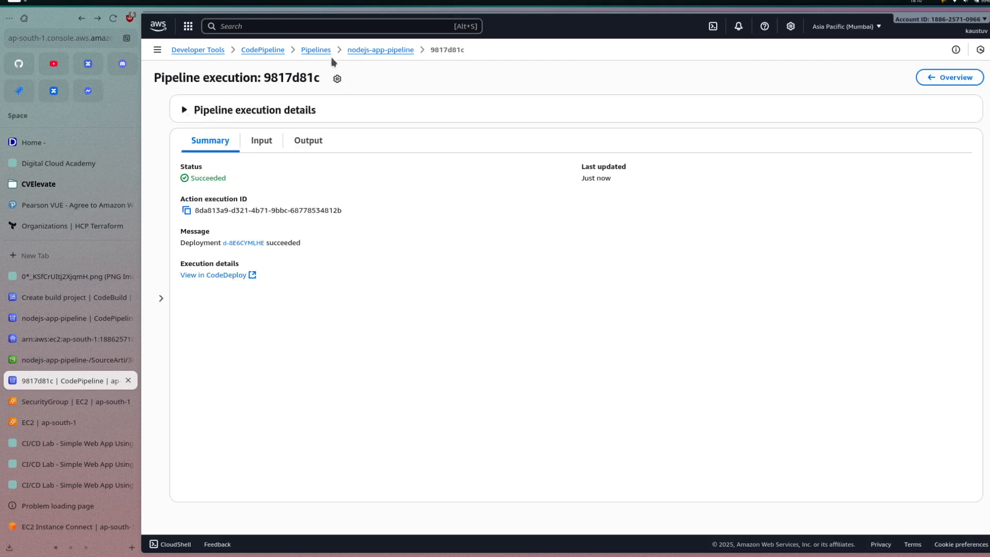
left_click(386, 50)
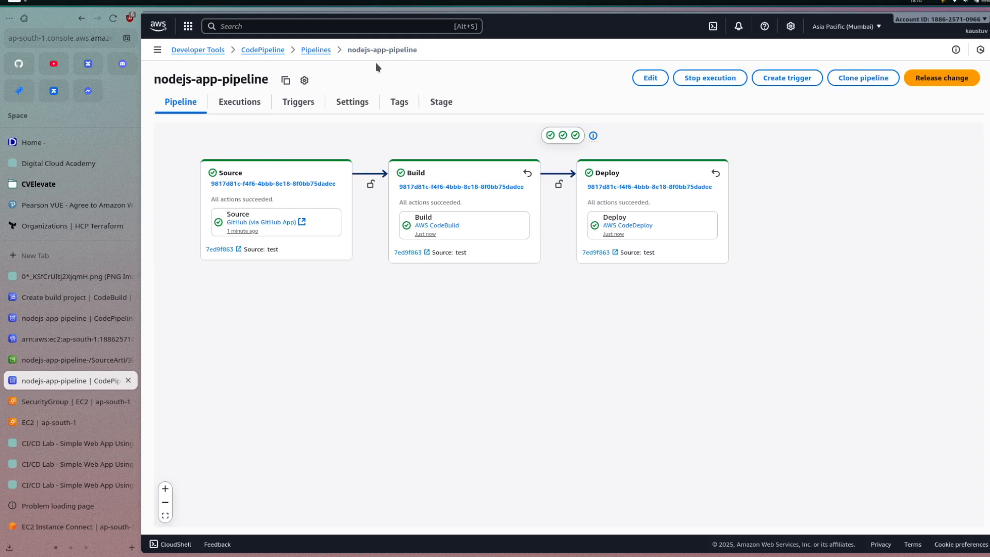
left_click(239, 102)
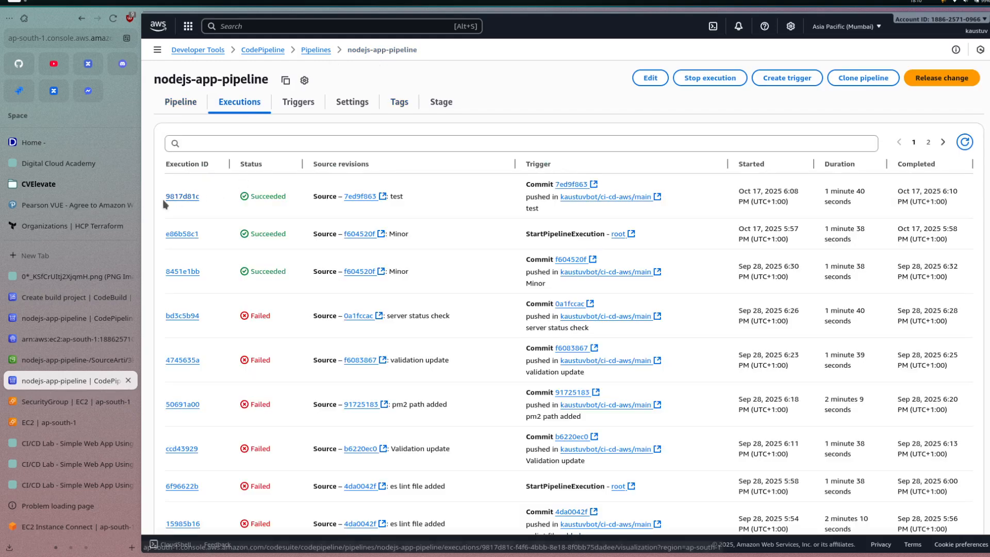
left_click_drag(164, 195, 391, 192)
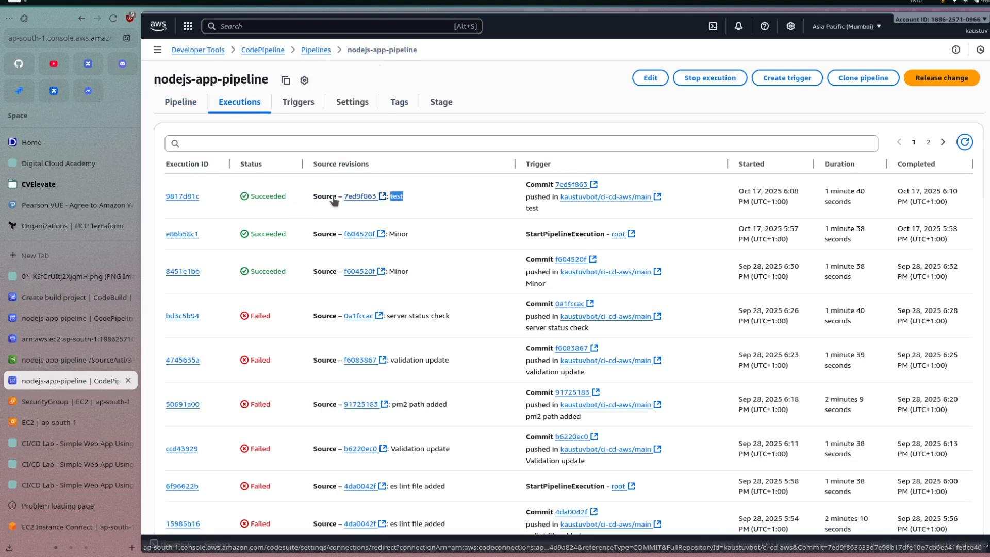
left_click_drag(254, 196, 266, 198)
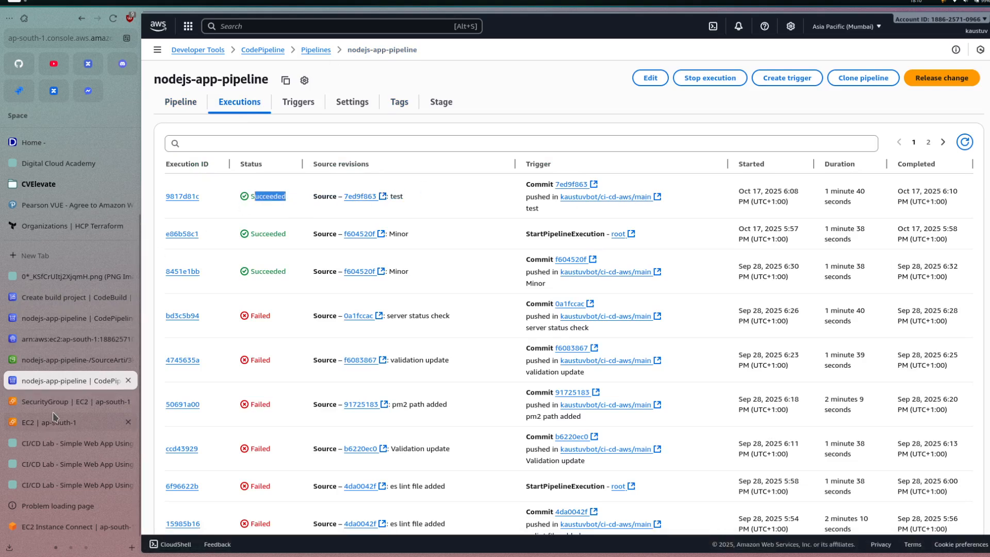
left_click(69, 444)
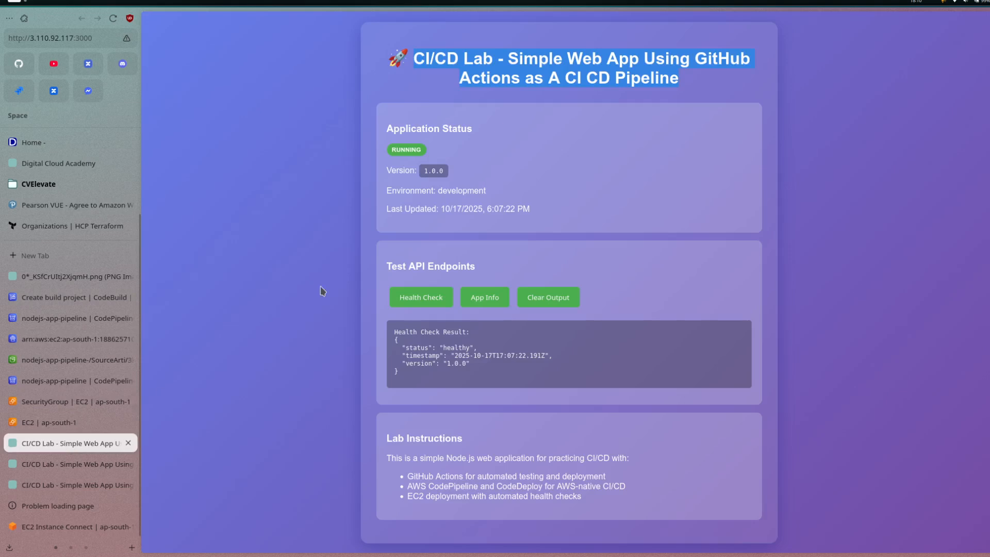
Reload the port 3000 app and check its heading now ends 'This is a Test Commit.'.
triple_click(312, 198)
key("F5")
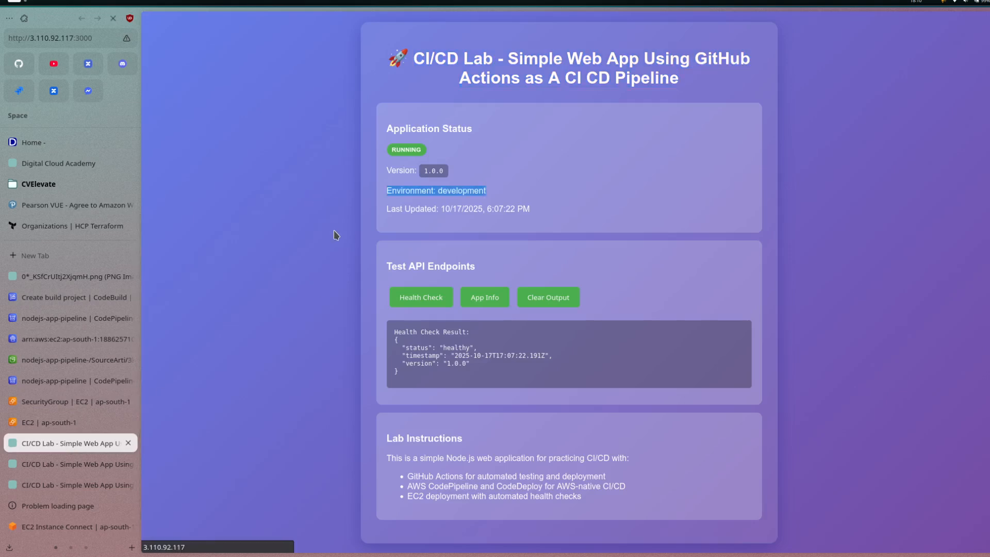
left_click_drag(630, 78, 637, 78)
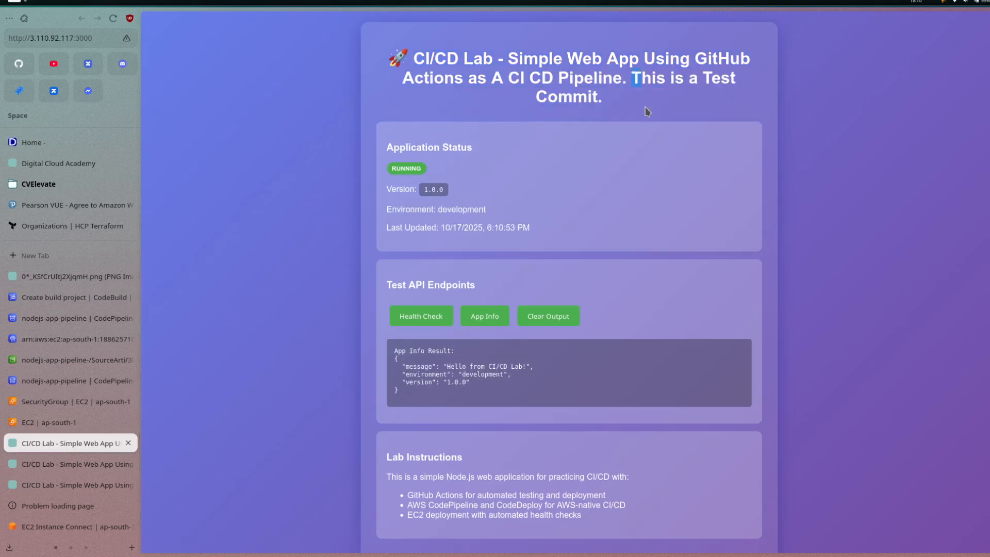
left_click(644, 112)
left_click_drag(388, 57, 616, 518)
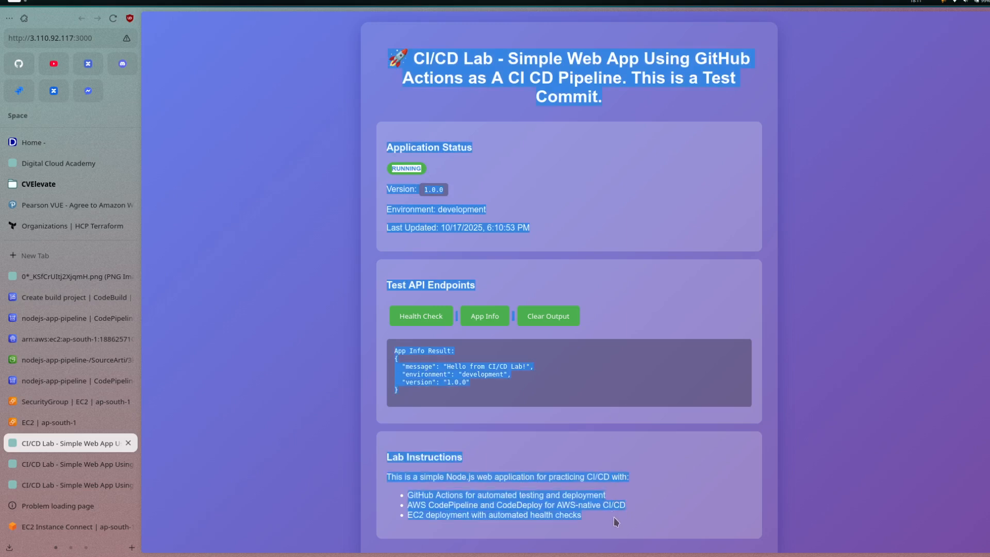
left_click(667, 255)
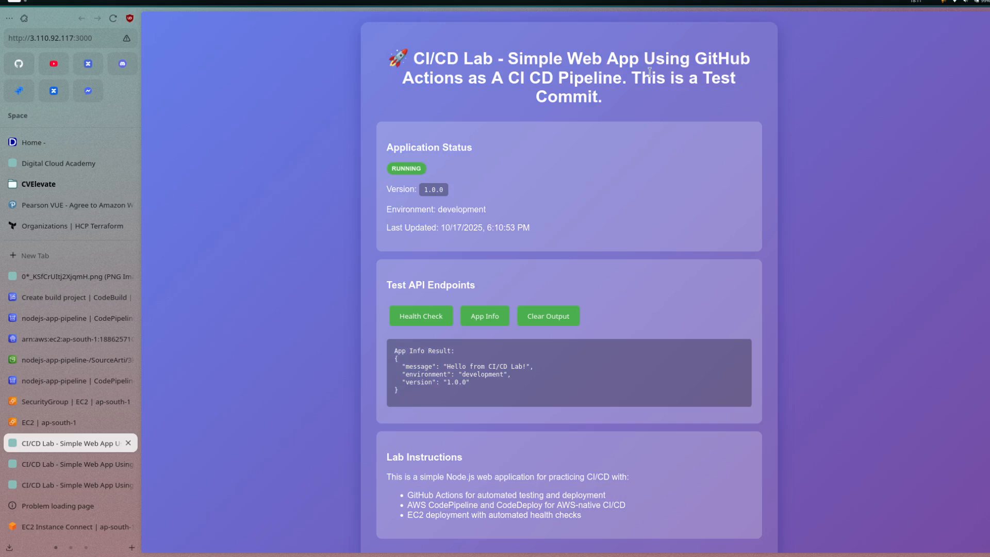
left_click_drag(378, 45, 604, 509)
left_click(570, 450)
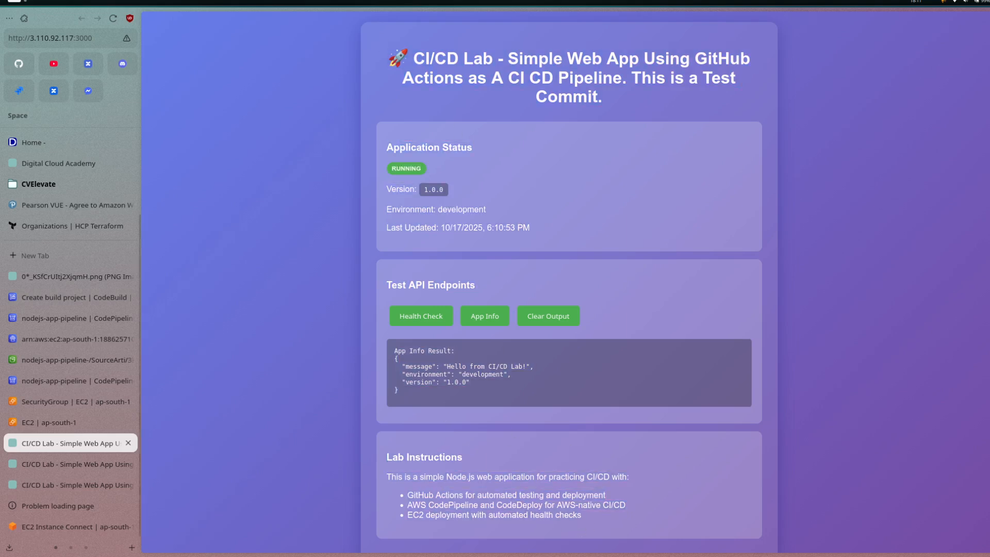